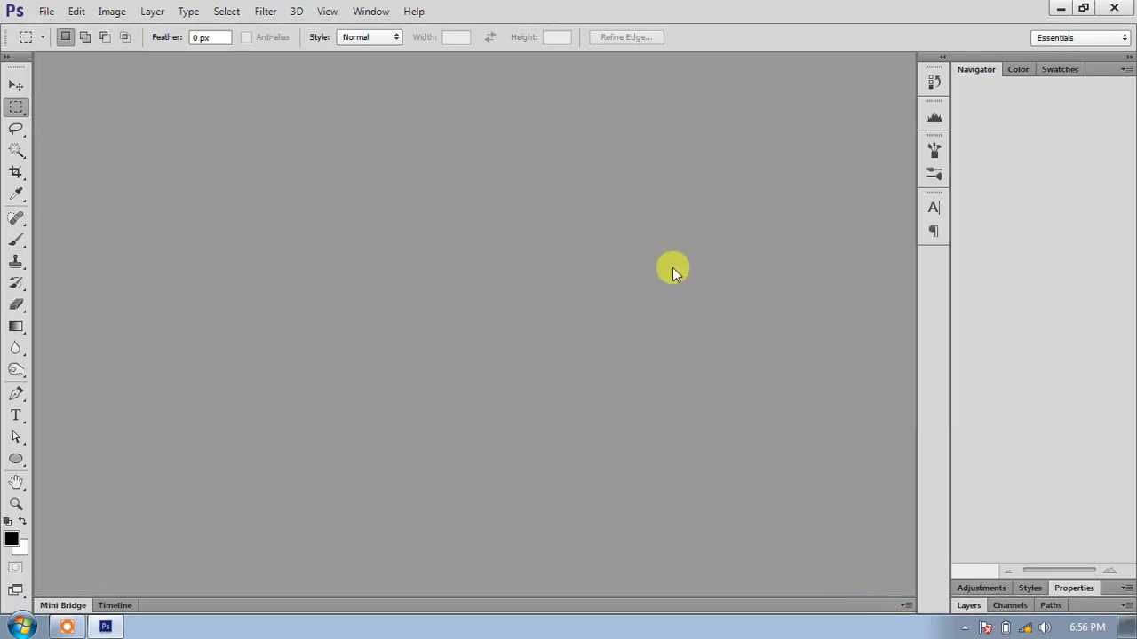
Create a document named "desain ilustrasi baju" at 1200 x 700 pixels, 300 pixels/inch, RGB Color, with a white background.
{"action": "left_click", "coordinate": [51, 12]}
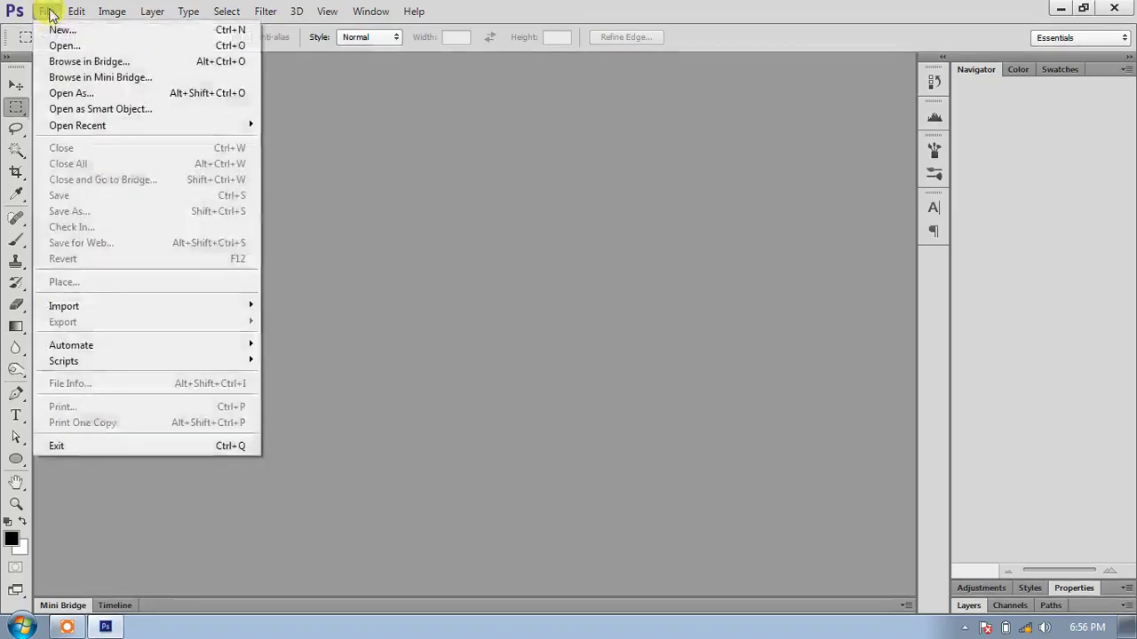
{"action": "left_click", "coordinate": [61, 33]}
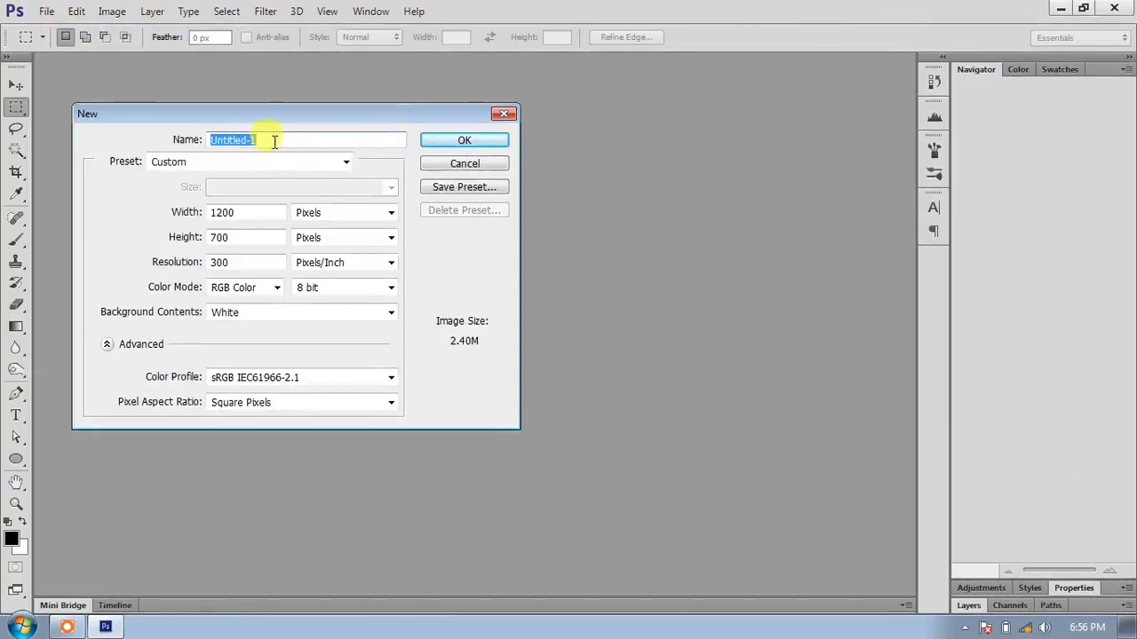
{"action": "type", "text": "d"}
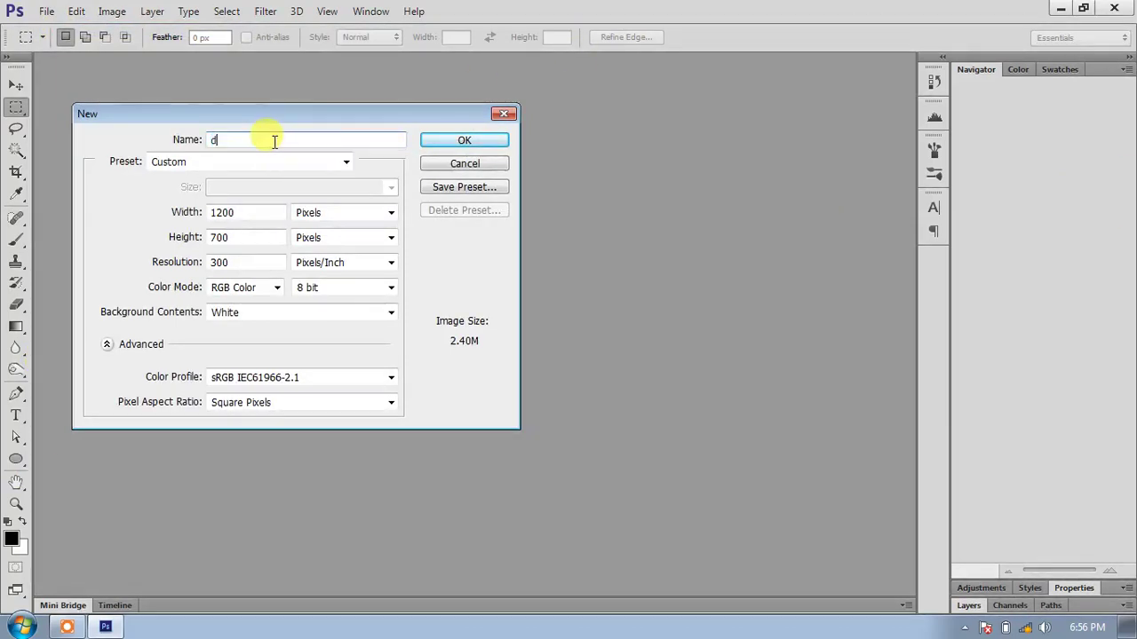
{"action": "type", "text": "esain ilust"}
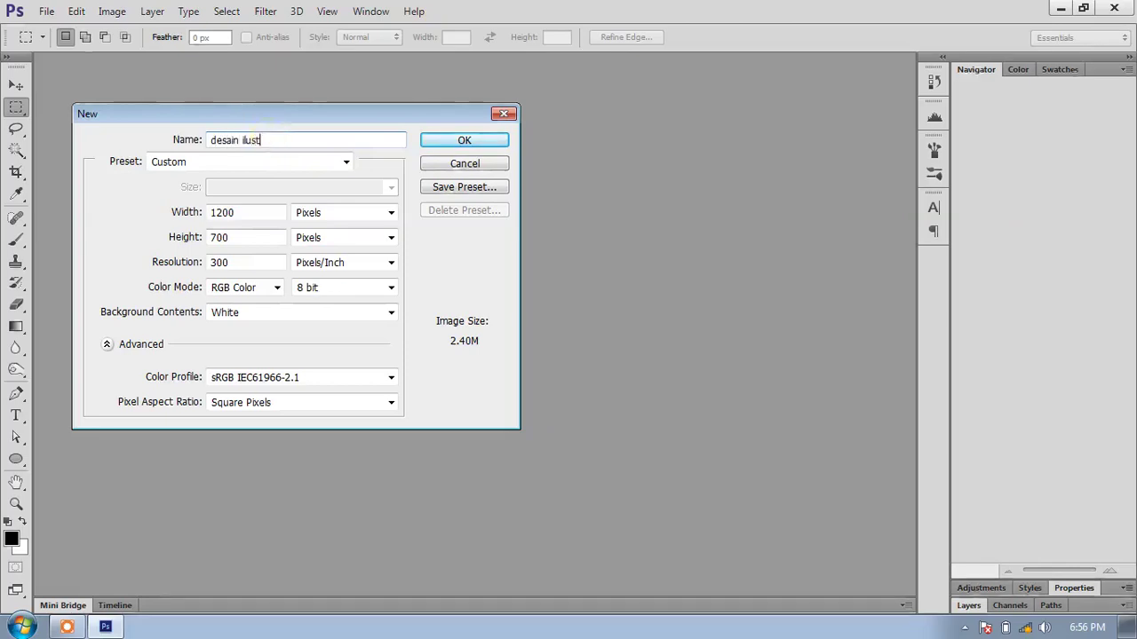
{"action": "type", "text": "rasi baju"}
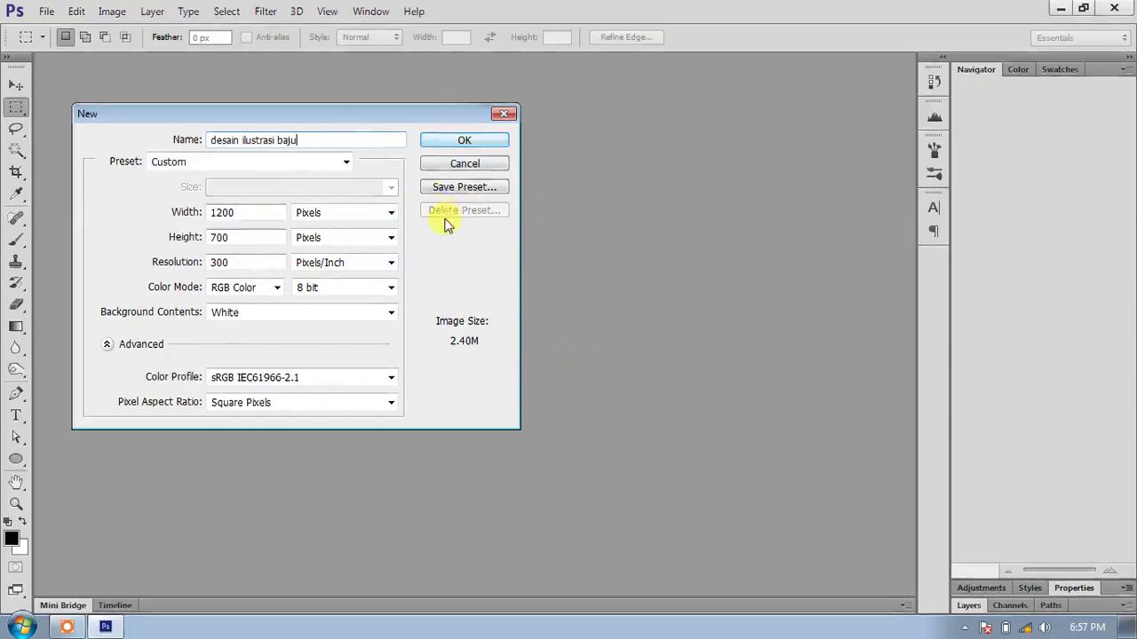
{"action": "left_click", "coordinate": [471, 142]}
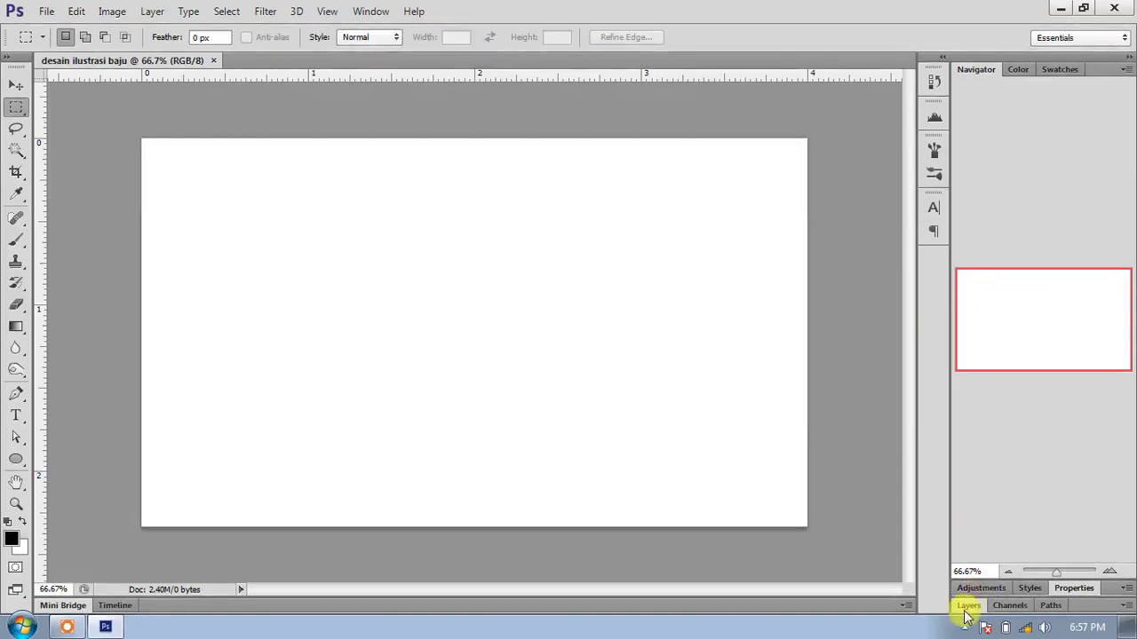
Add a new layer above the background and name it "kimono".
{"action": "left_click", "coordinate": [966, 609]}
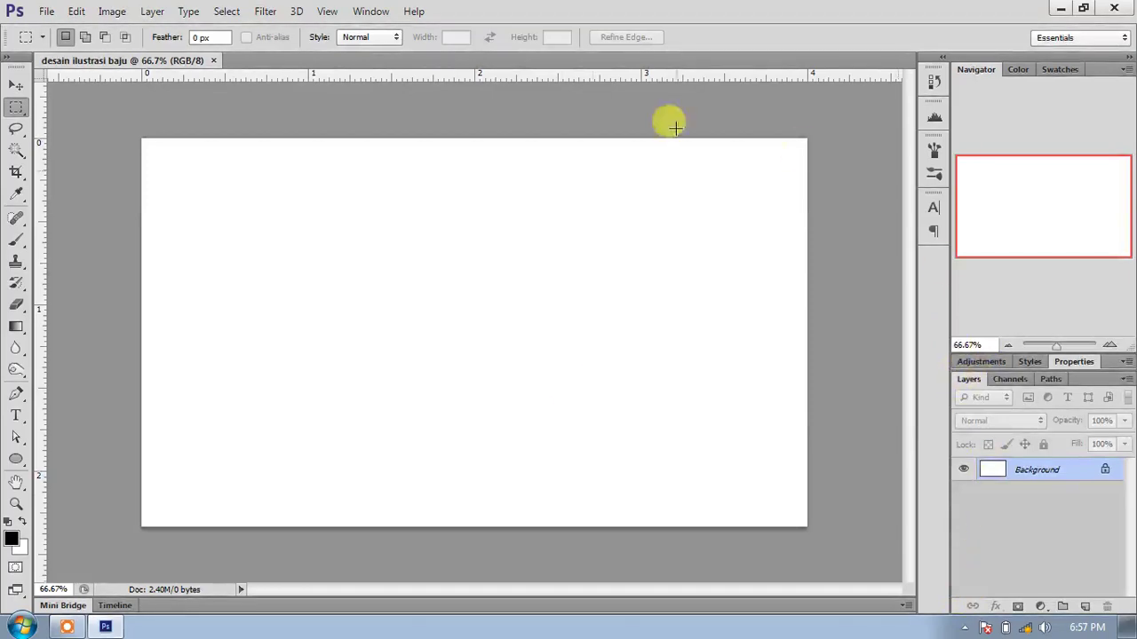
{"action": "left_click", "coordinate": [1085, 610]}
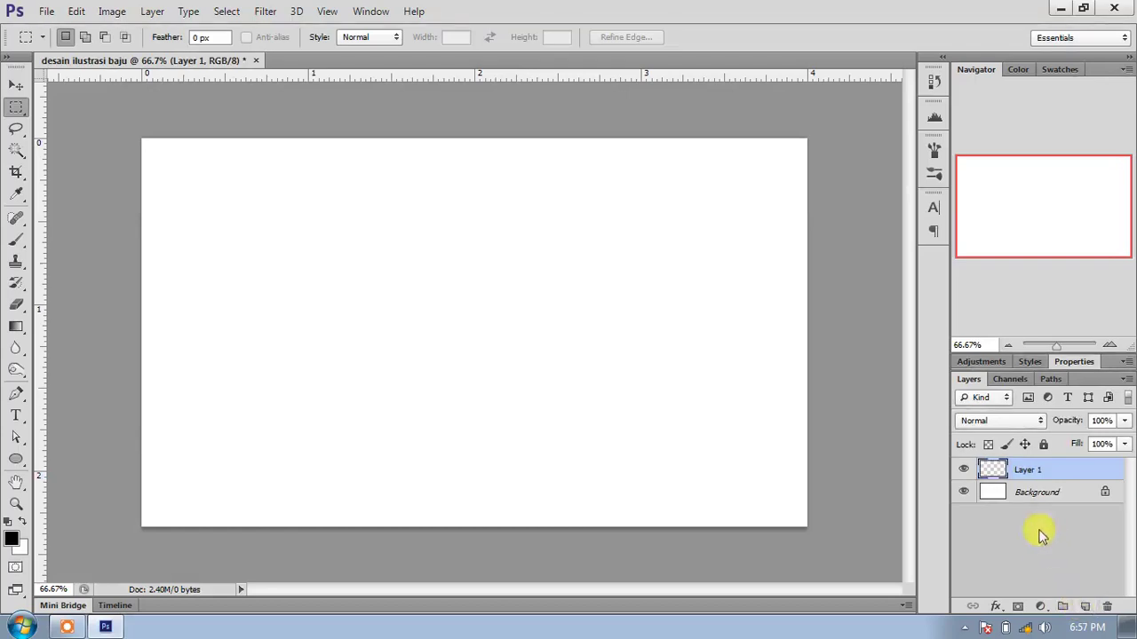
{"action": "double_click", "coordinate": [1028, 471]}
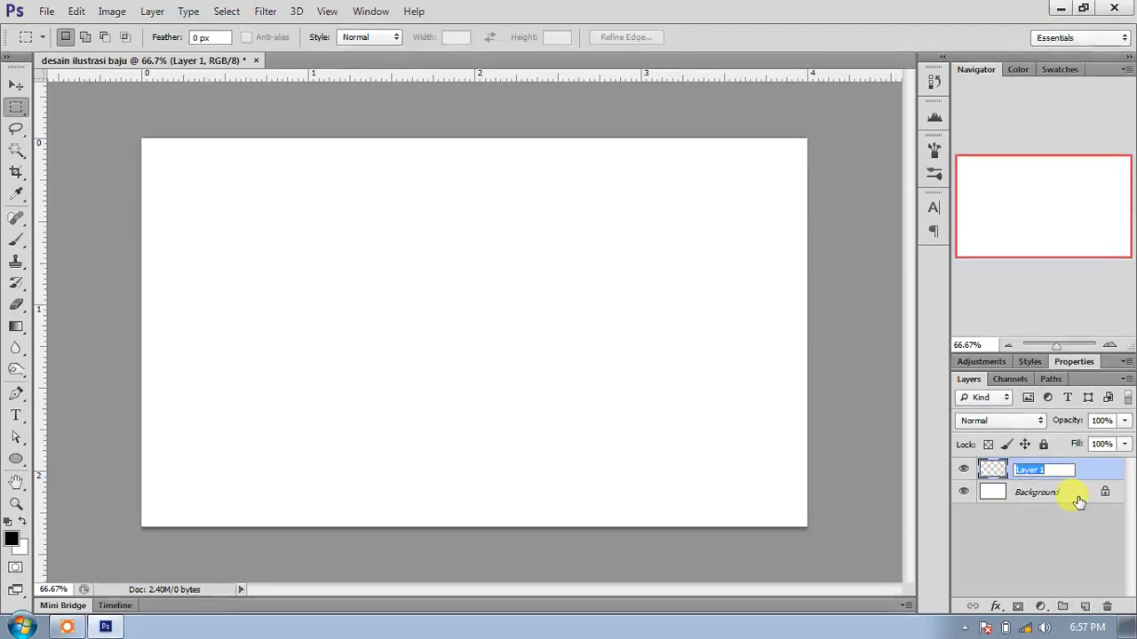
{"action": "type", "text": "kimono"}
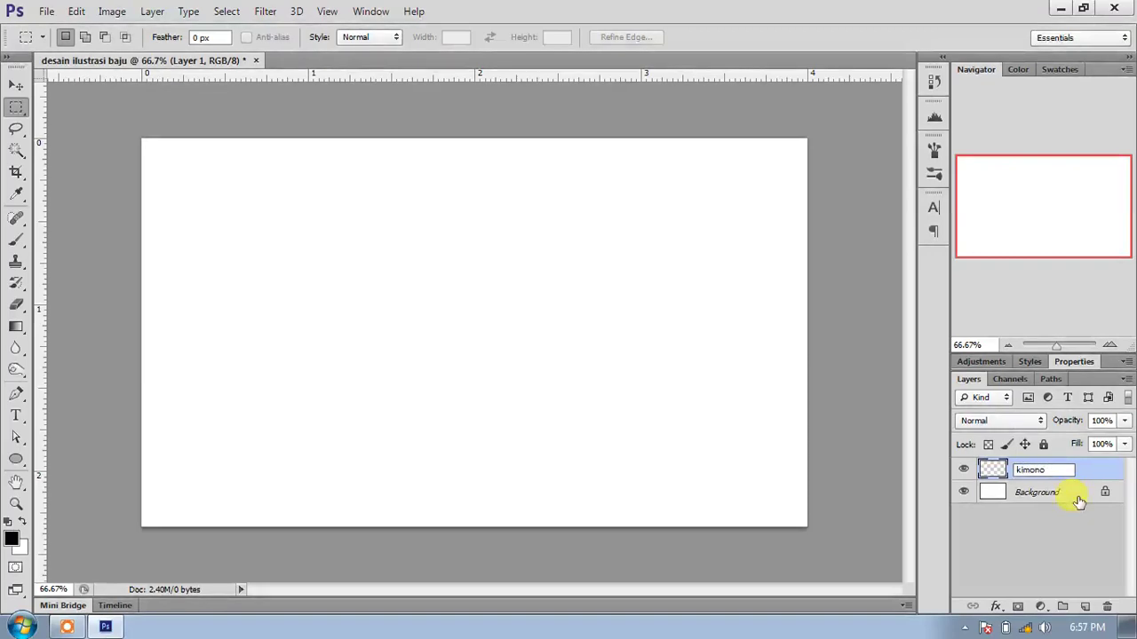
{"action": "key", "text": "Return"}
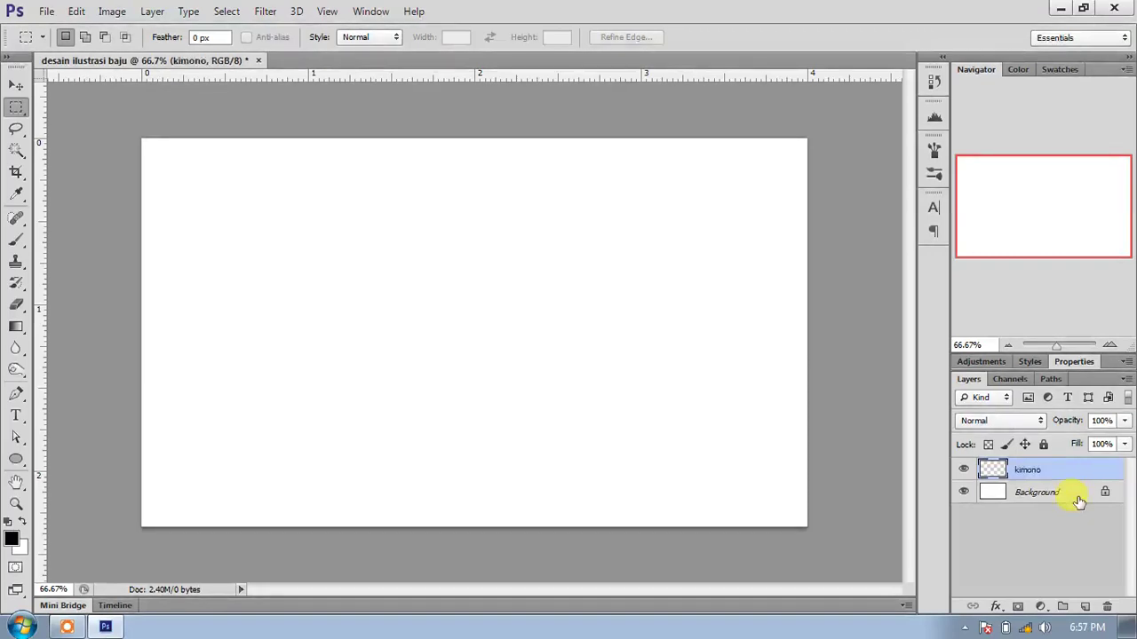
Place a vertical guide at the horizontal centre of the canvas, at the 2-inch ruler mark.
{"action": "left_click", "coordinate": [16, 85]}
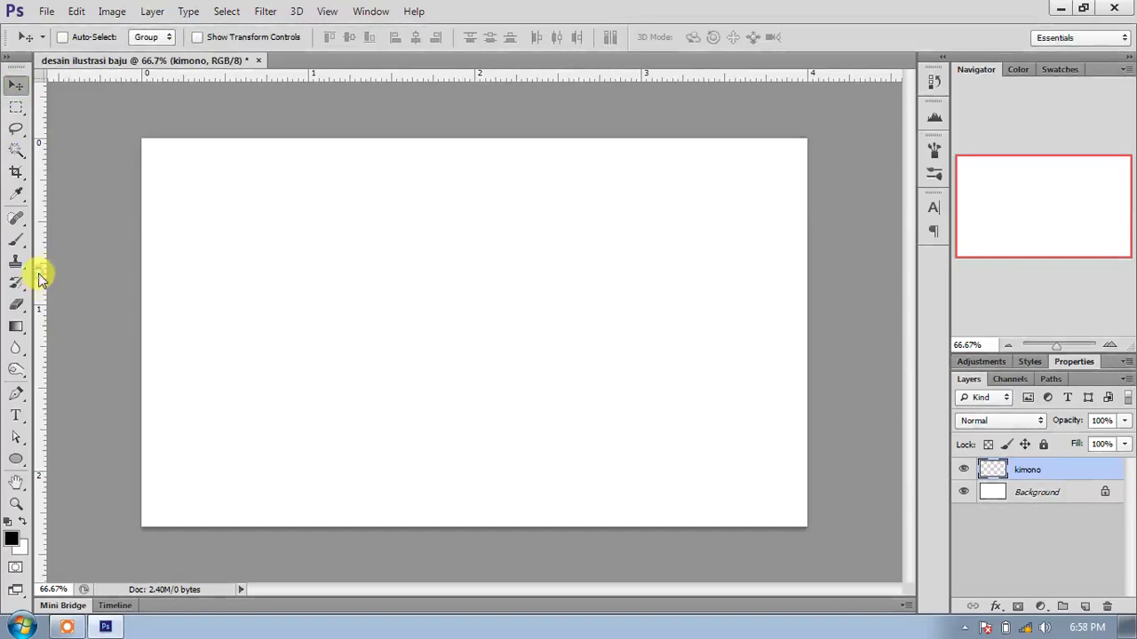
{"action": "left_click_drag", "start_coordinate": [41, 261], "coordinate": [472, 300]}
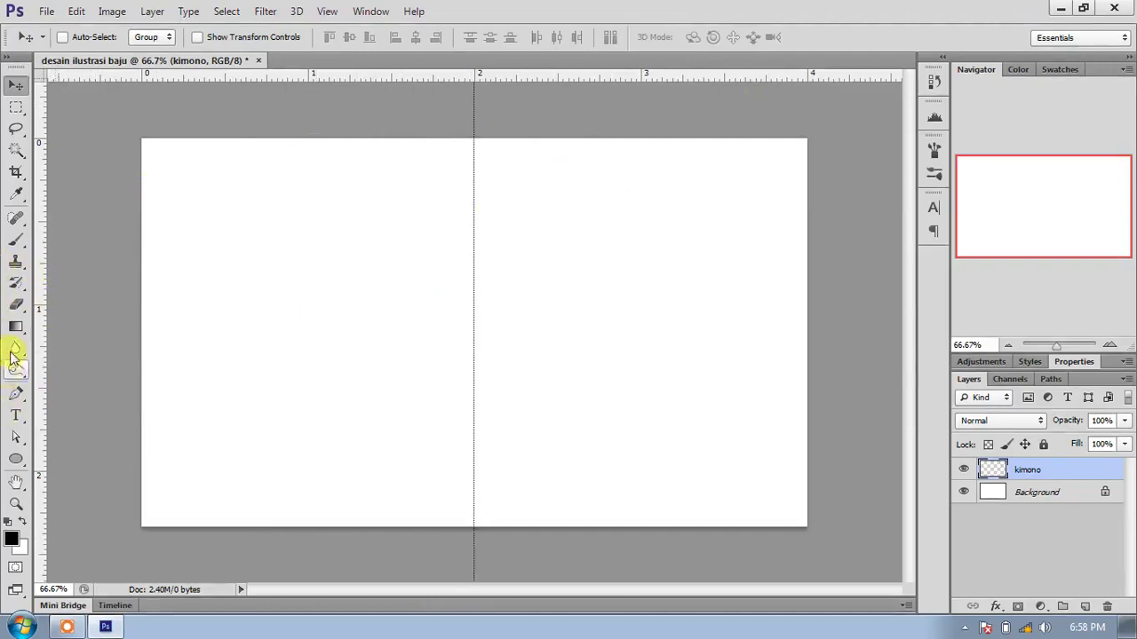
Choose the Brush tool and set its size to 10 px.
{"action": "left_click", "coordinate": [22, 402]}
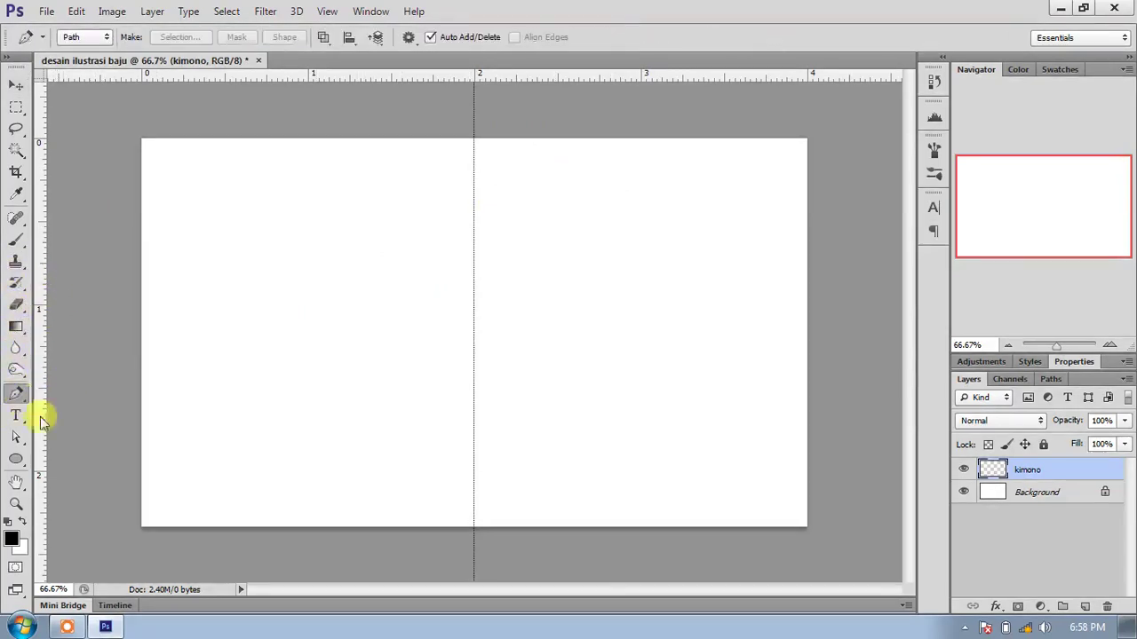
{"action": "left_click", "coordinate": [18, 242]}
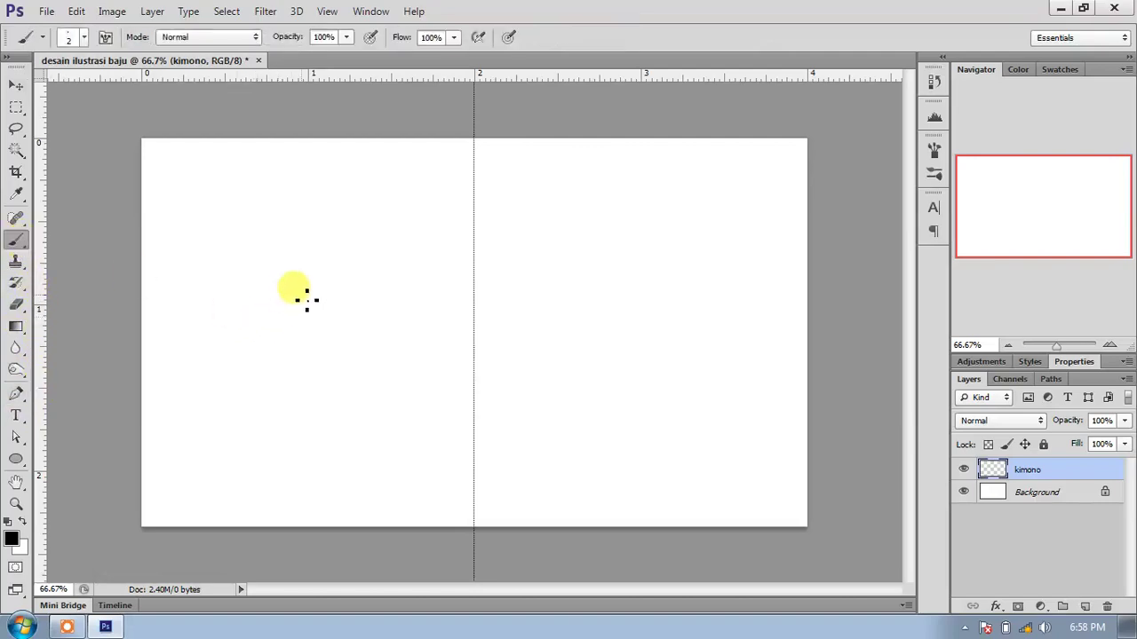
{"action": "key", "text": "bracketright"}
{"action": "key", "text": "bracketright"}
{"action": "key", "text": "bracketright"}
{"action": "key", "text": "bracketright"}
{"action": "key", "text": "bracketright"}
{"action": "key", "text": "bracketright"}
{"action": "key", "text": "bracketright"}
{"action": "key", "text": "bracketleft"}
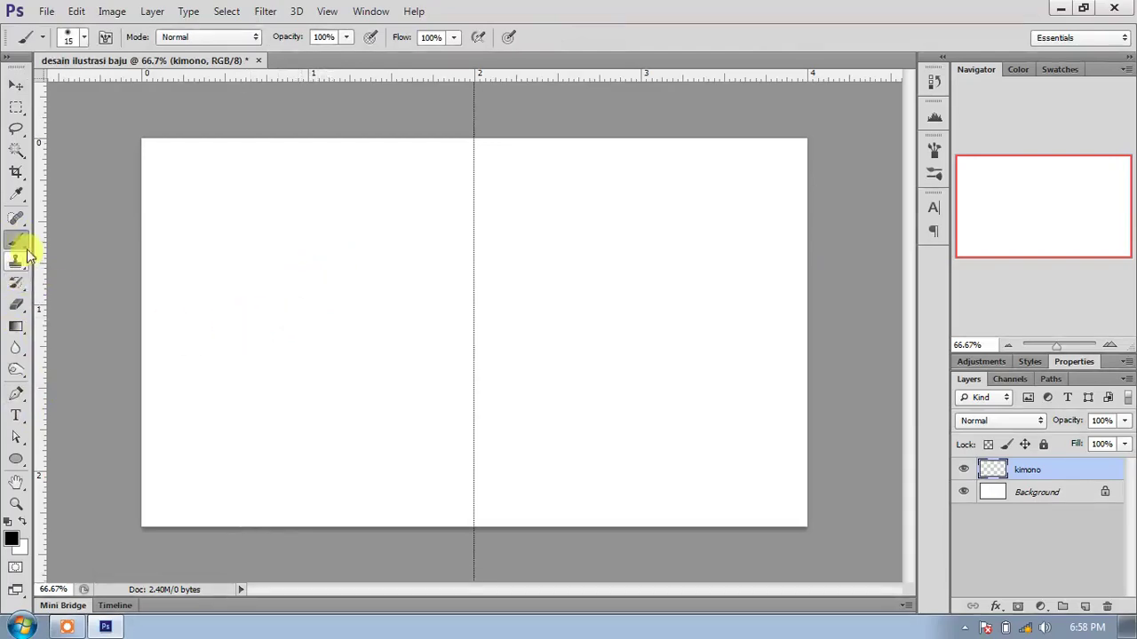
{"action": "right_click", "coordinate": [366, 272]}
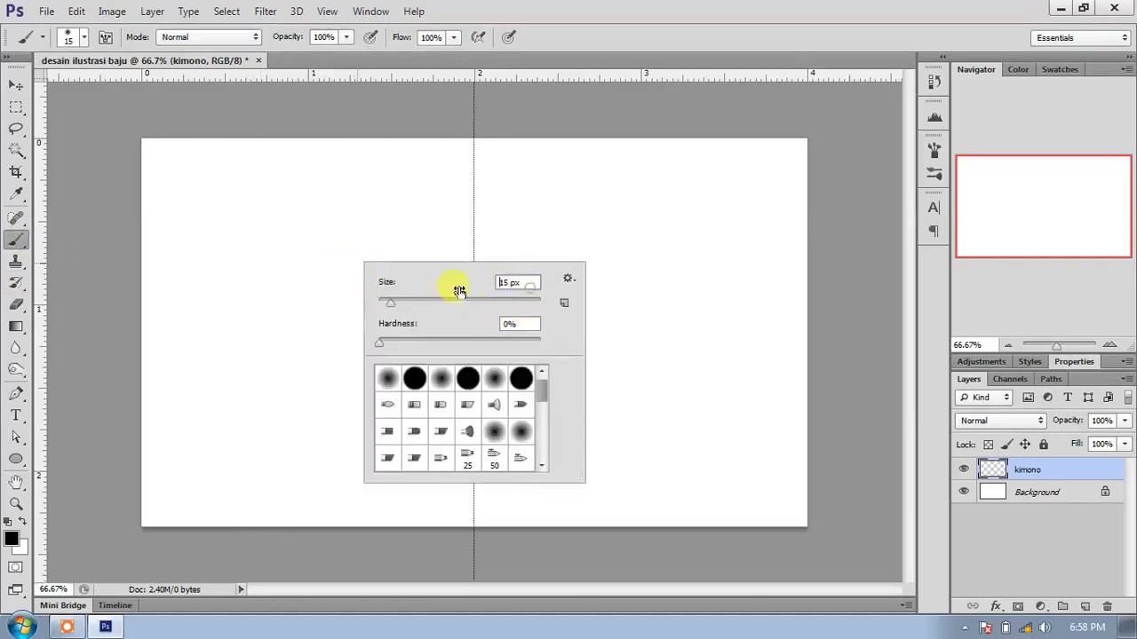
{"action": "left_click_drag", "start_coordinate": [515, 281], "coordinate": [465, 281]}
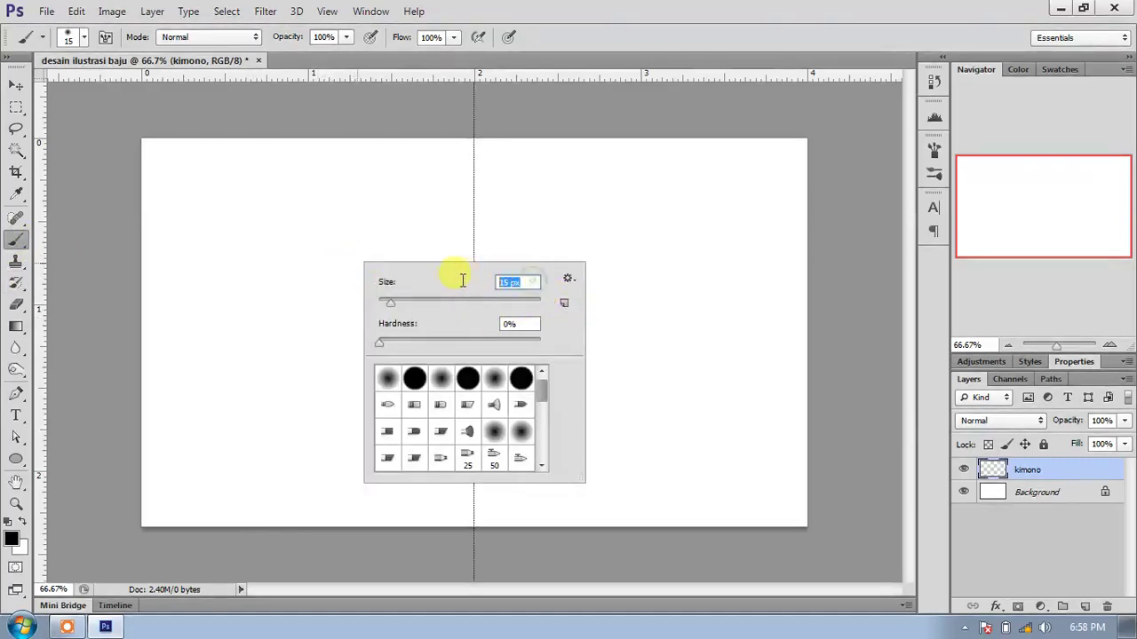
{"action": "type", "text": "10"}
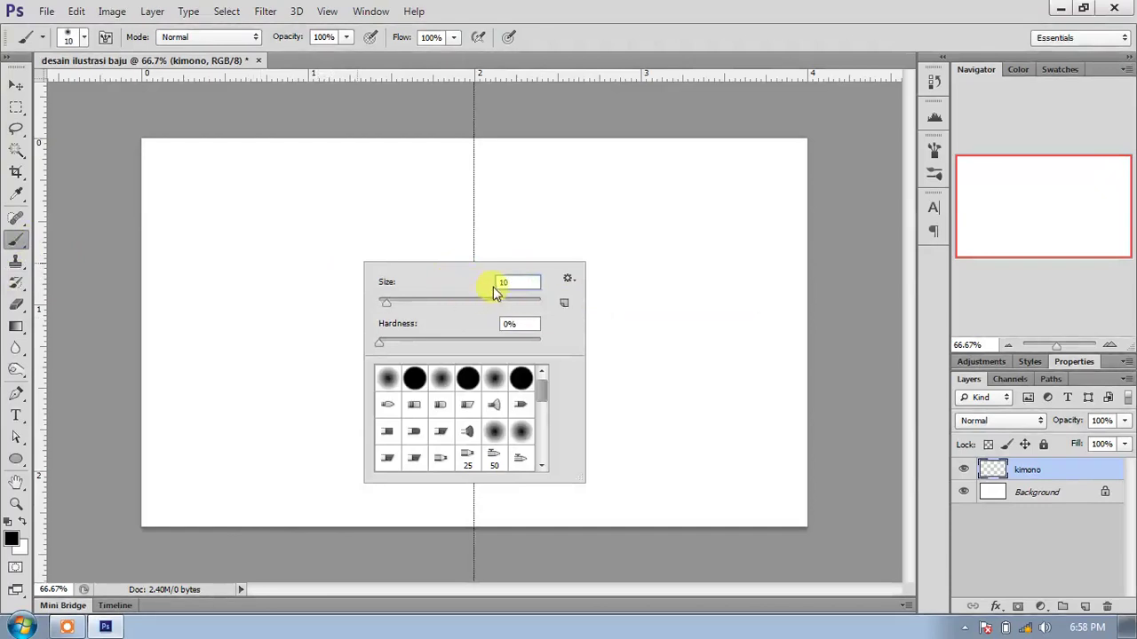
{"action": "key", "text": "Return"}
Paint a black test stroke across the middle of the canvas and undo it.
{"action": "mouse_move", "coordinate": [245, 318]}
{"action": "left_mouse_down"}
{"action": "mouse_move", "coordinate": [390, 308]}
{"action": "mouse_move", "coordinate": [541, 354]}
{"action": "left_mouse_up"}
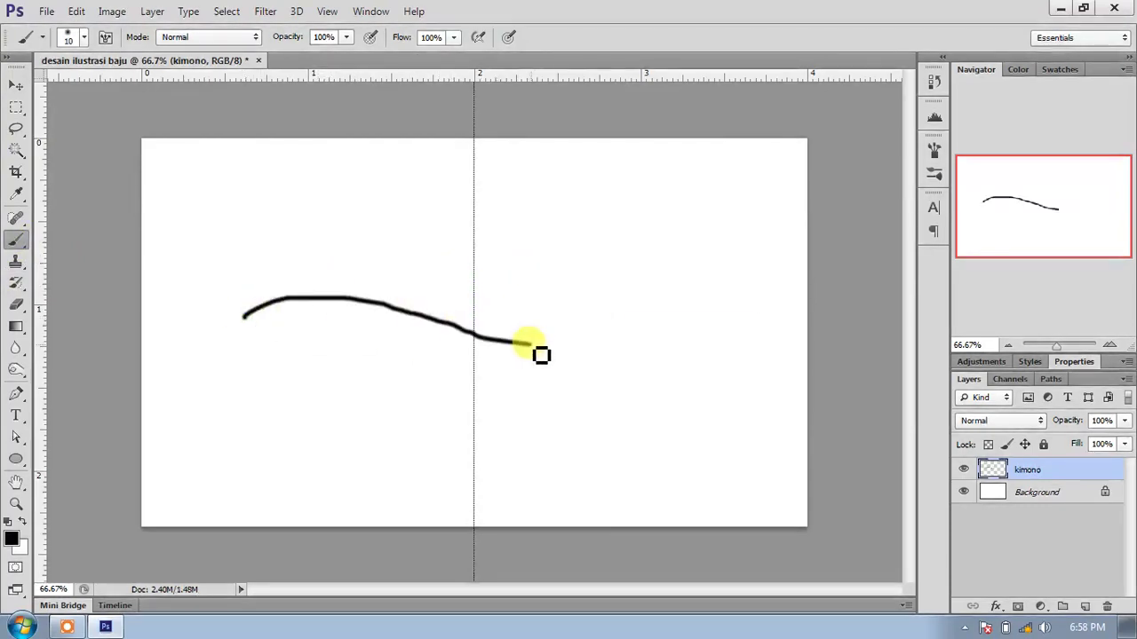
{"action": "key", "text": "ctrl+z"}
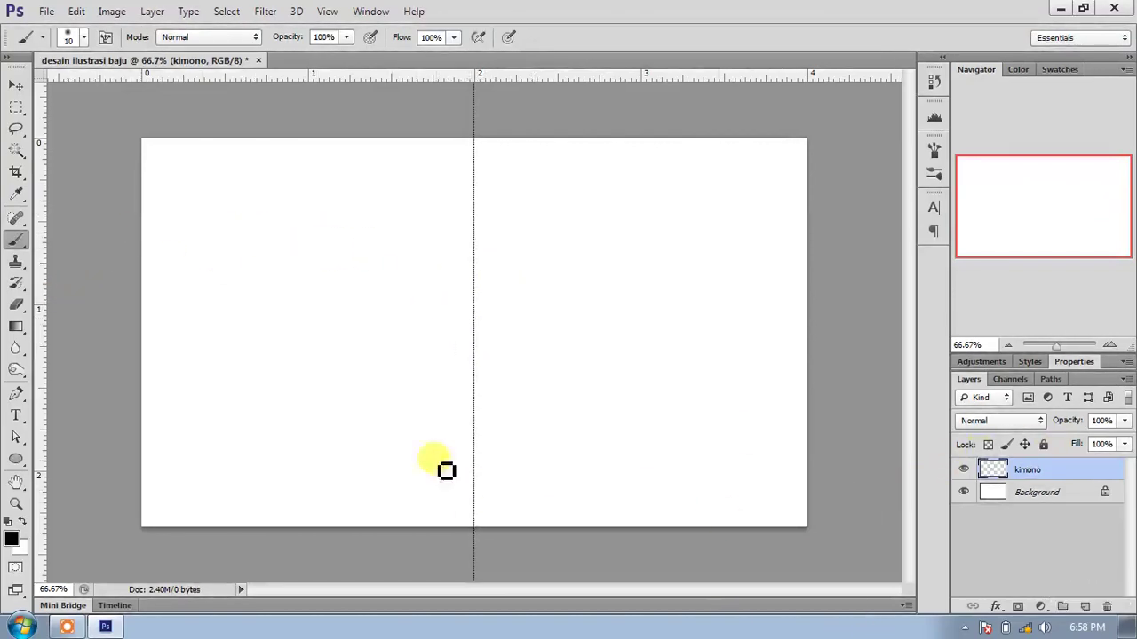
Change the Brush tool's tip to a hard round one with 100% hardness at 10 px.
{"action": "left_click", "coordinate": [16, 396]}
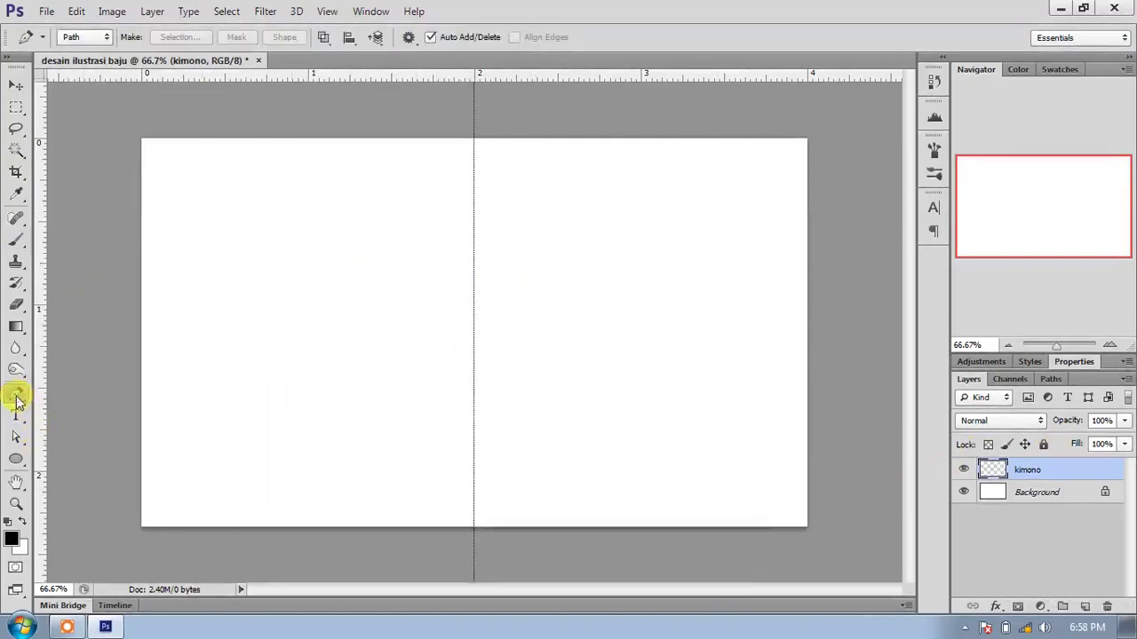
{"action": "right_click", "coordinate": [305, 247]}
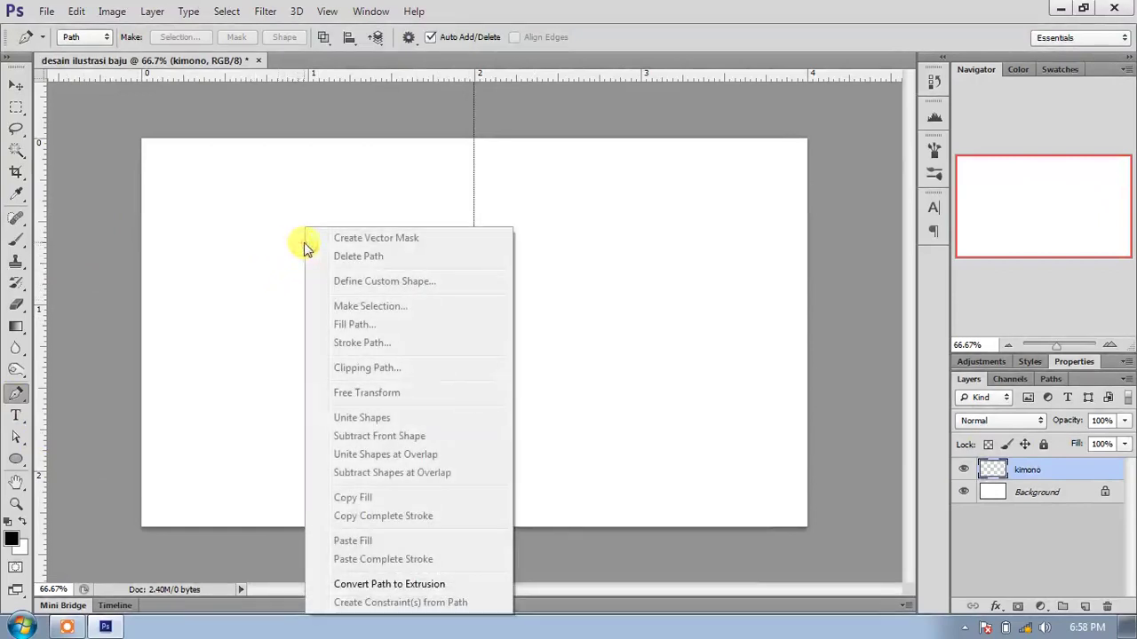
{"action": "left_click", "coordinate": [20, 244]}
{"action": "left_click", "coordinate": [21, 246]}
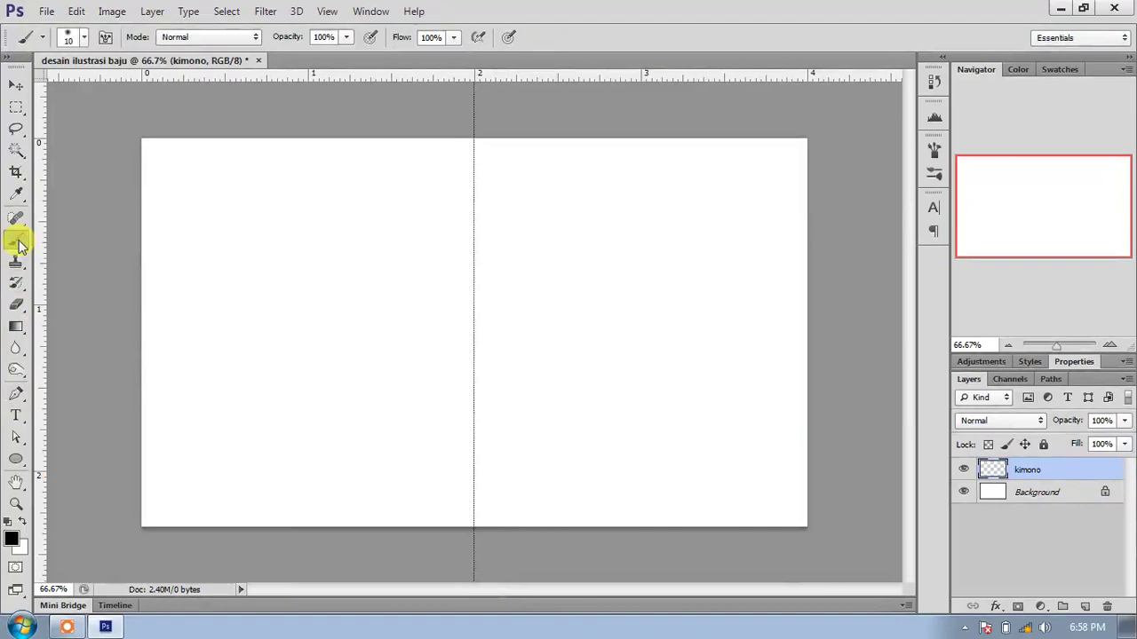
{"action": "right_click", "coordinate": [480, 288]}
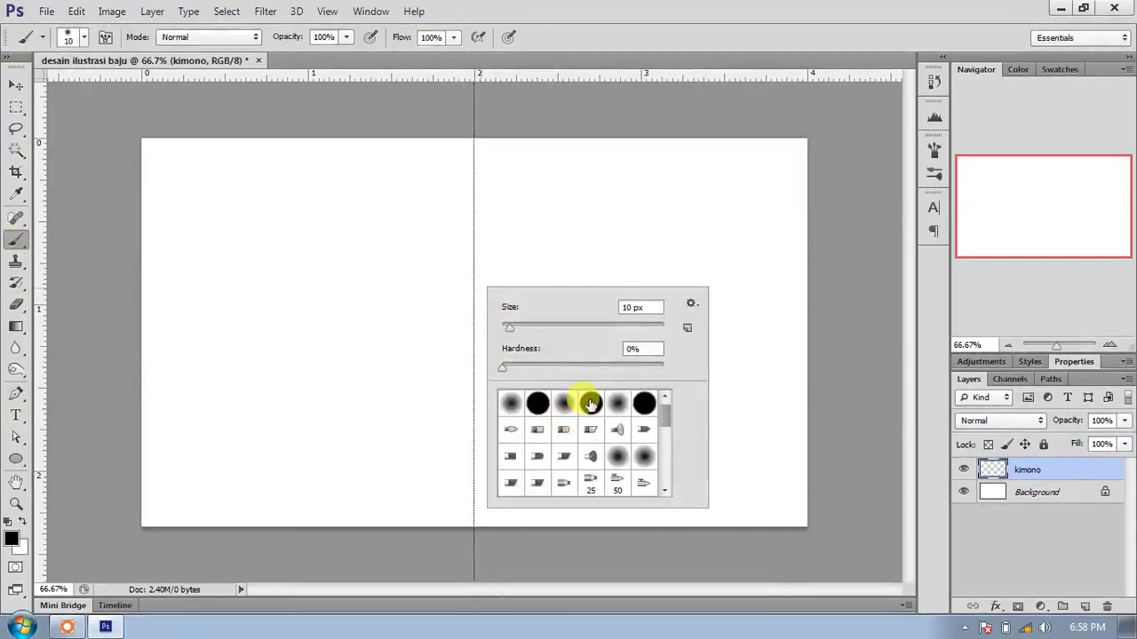
{"action": "left_click", "coordinate": [591, 404]}
{"action": "key", "text": "Return"}
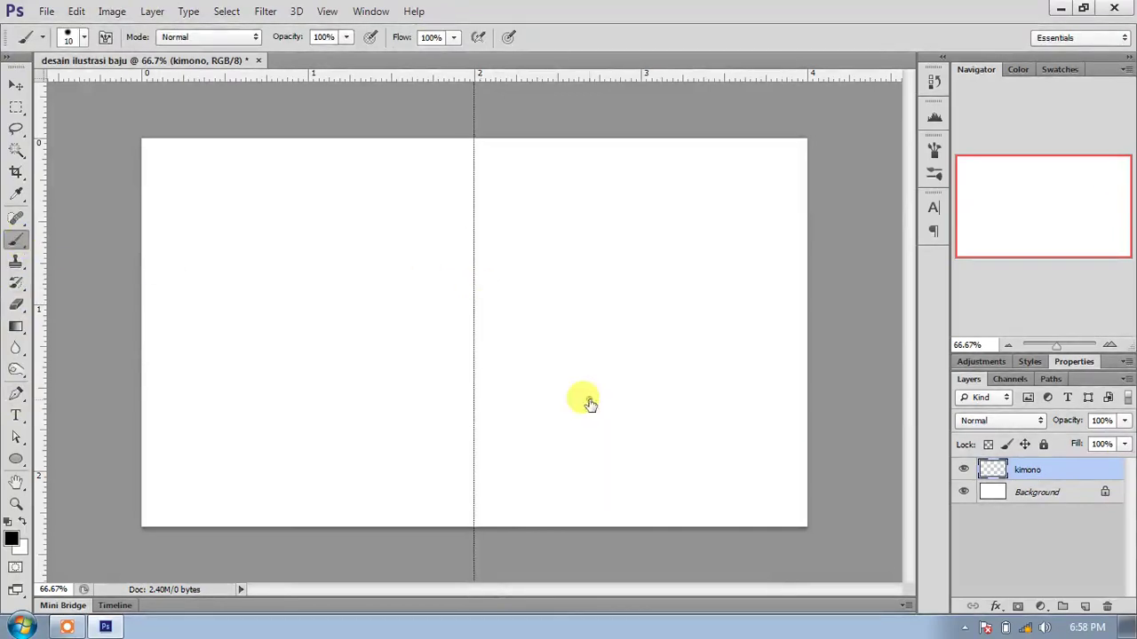
{"action": "right_click", "coordinate": [243, 228]}
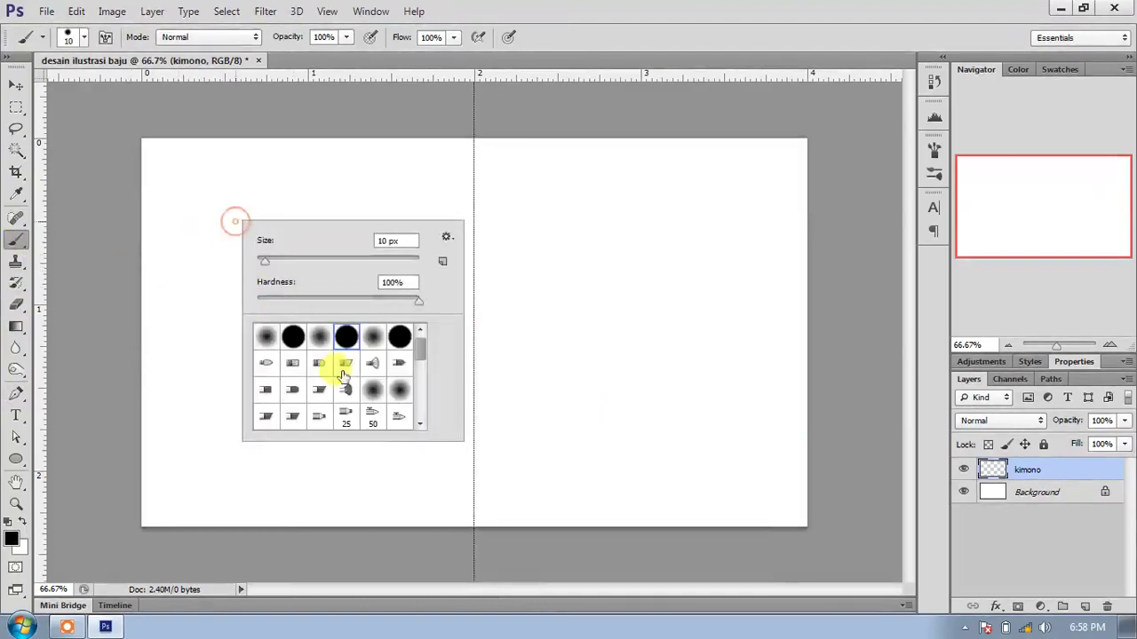
{"action": "key", "text": "Return"}
{"action": "right_click", "coordinate": [421, 195]}
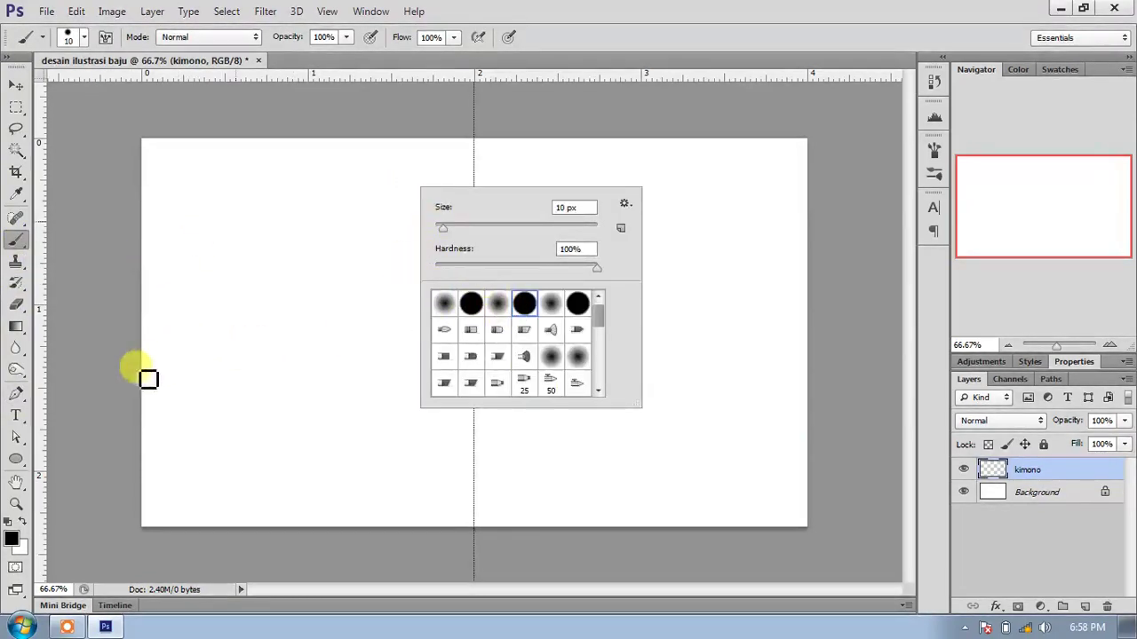
With the Pen tool, start a path on the guide near the canvas top and curve it right and slightly down to a corner point for the shoulder.
{"action": "left_click", "coordinate": [16, 394]}
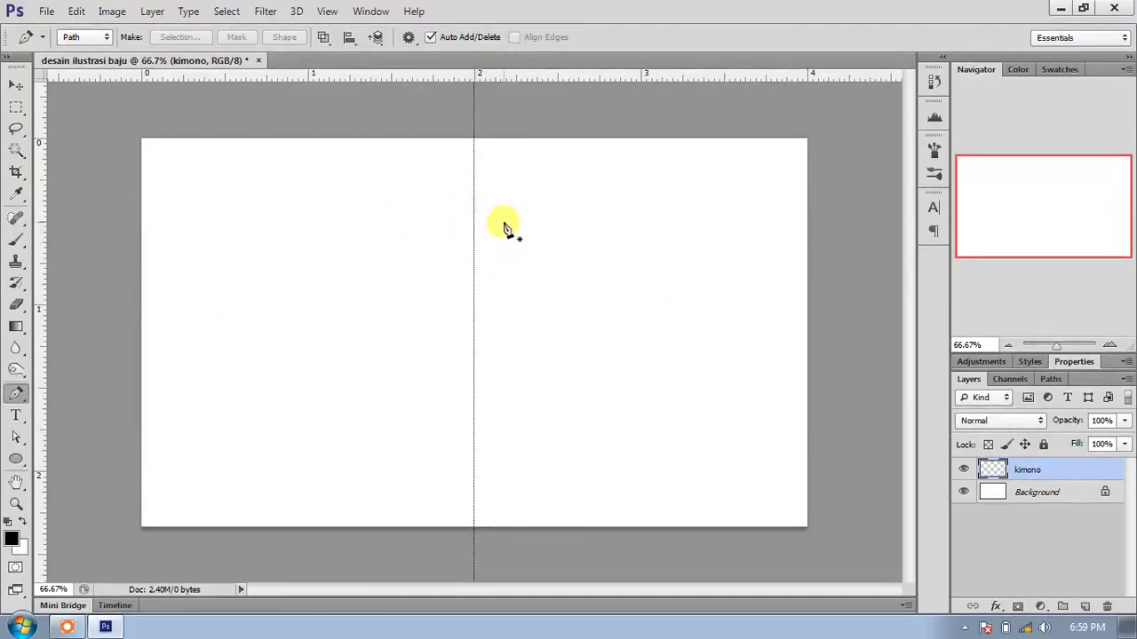
{"action": "scroll", "coordinate": [482, 197], "scroll_direction": "up", "scroll_amount": 2}
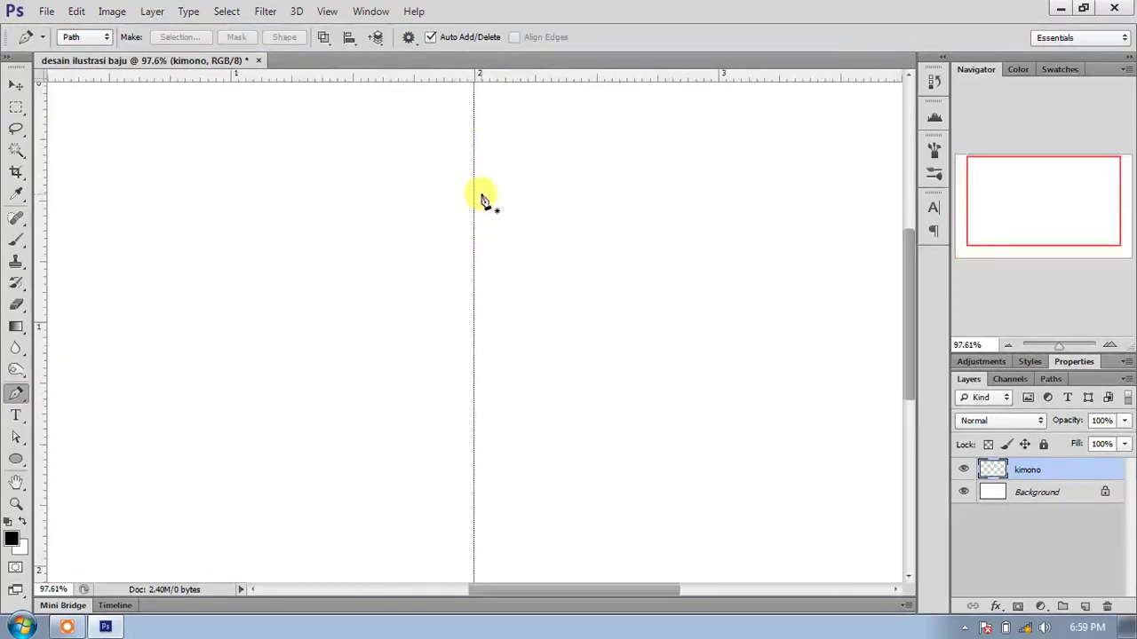
{"action": "left_click", "coordinate": [475, 148]}
{"action": "scroll", "coordinate": [541, 176], "scroll_direction": "down", "scroll_amount": 2}
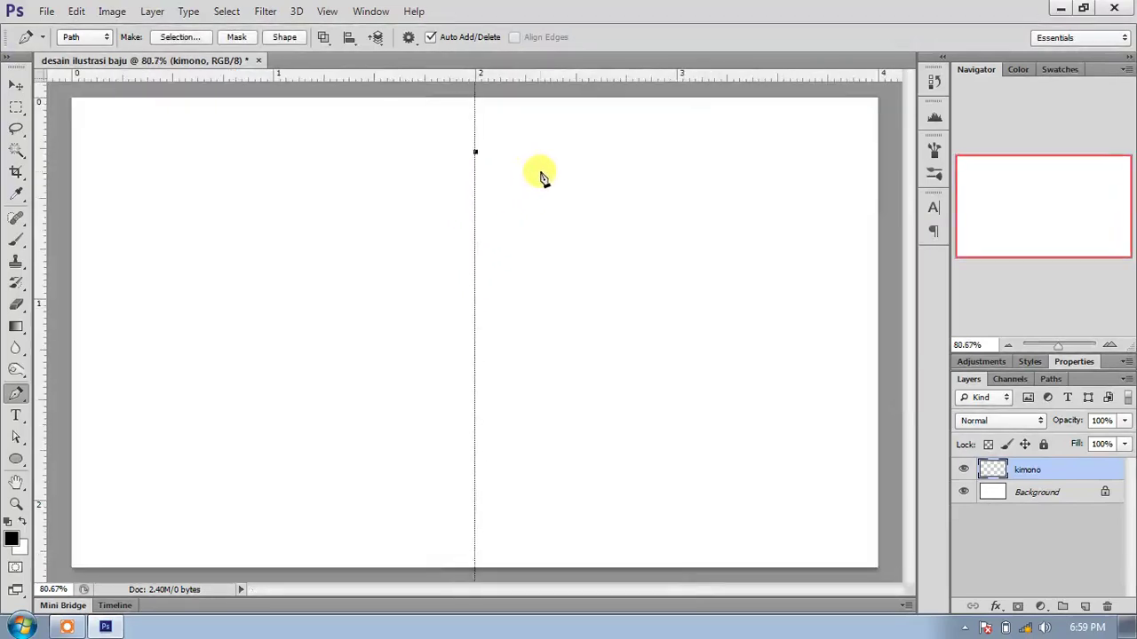
{"action": "scroll", "coordinate": [540, 176], "scroll_direction": "down", "scroll_amount": 1}
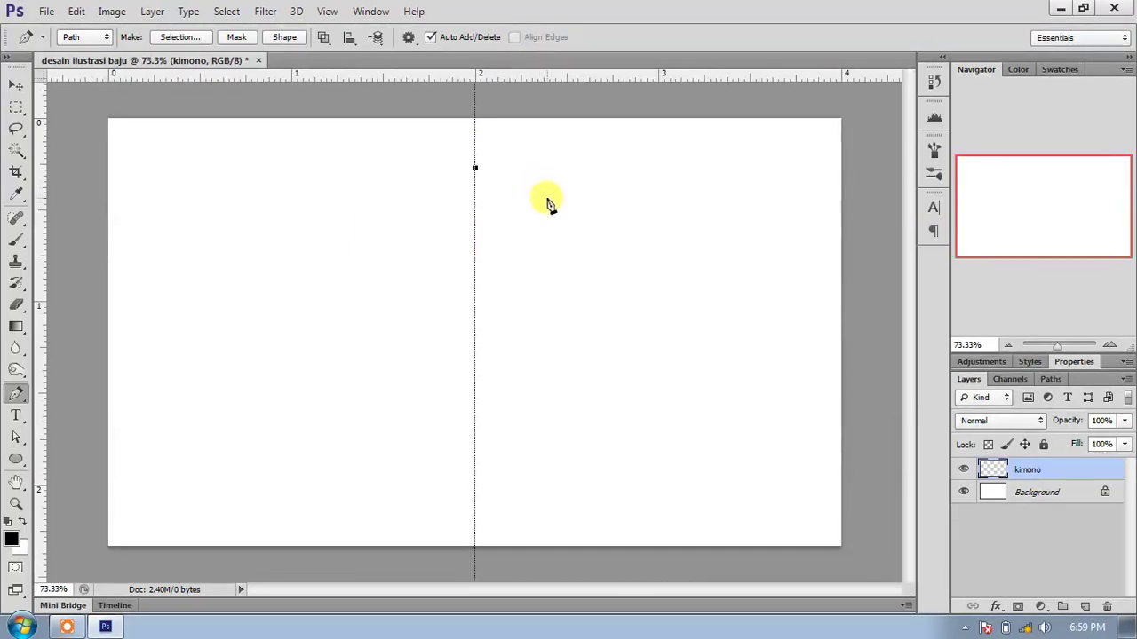
{"action": "left_click", "coordinate": [574, 194]}
{"action": "left_click_drag", "start_coordinate": [590, 205], "coordinate": [600, 218]}
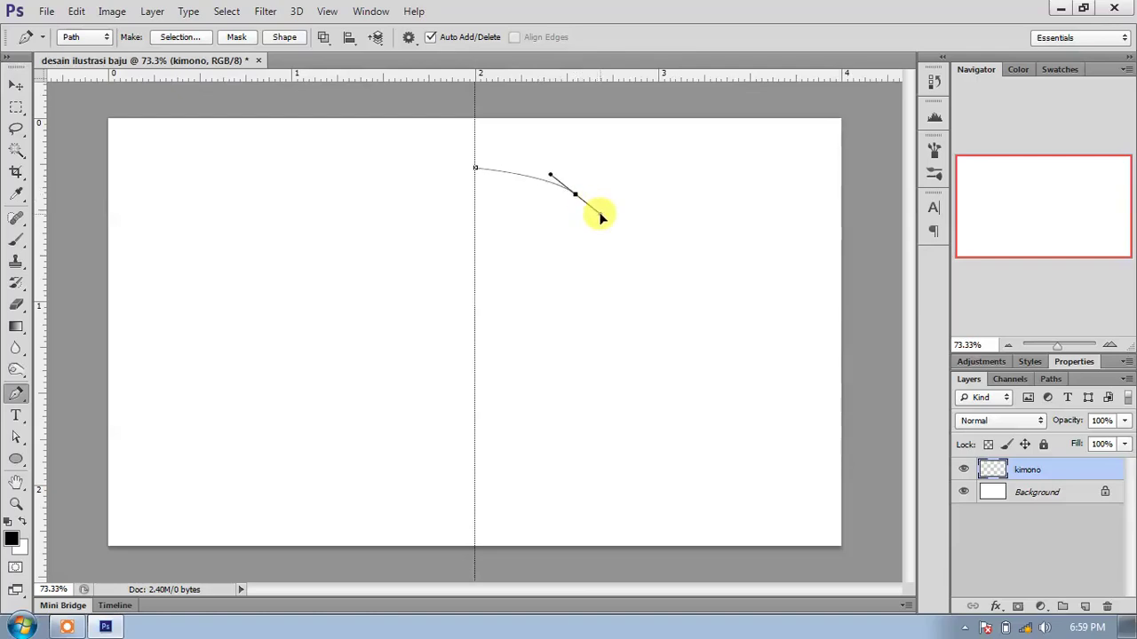
{"action": "left_click_drag", "start_coordinate": [602, 218], "coordinate": [599, 212]}
{"action": "left_click", "coordinate": [576, 194]}
Try a curved sleeve segment from the shoulder point, undo it, and draw a straight diagonal segment down and to the right instead.
{"action": "left_click_drag", "start_coordinate": [698, 334], "coordinate": [753, 364]}
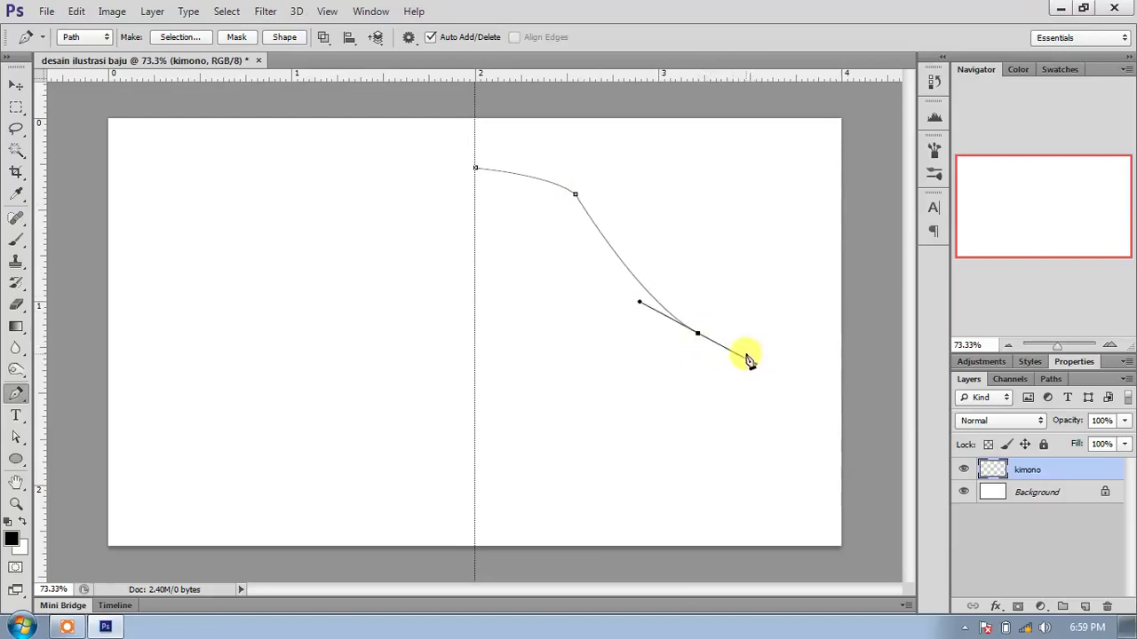
{"action": "key", "text": "ctrl+alt+z"}
{"action": "left_click", "coordinate": [698, 334]}
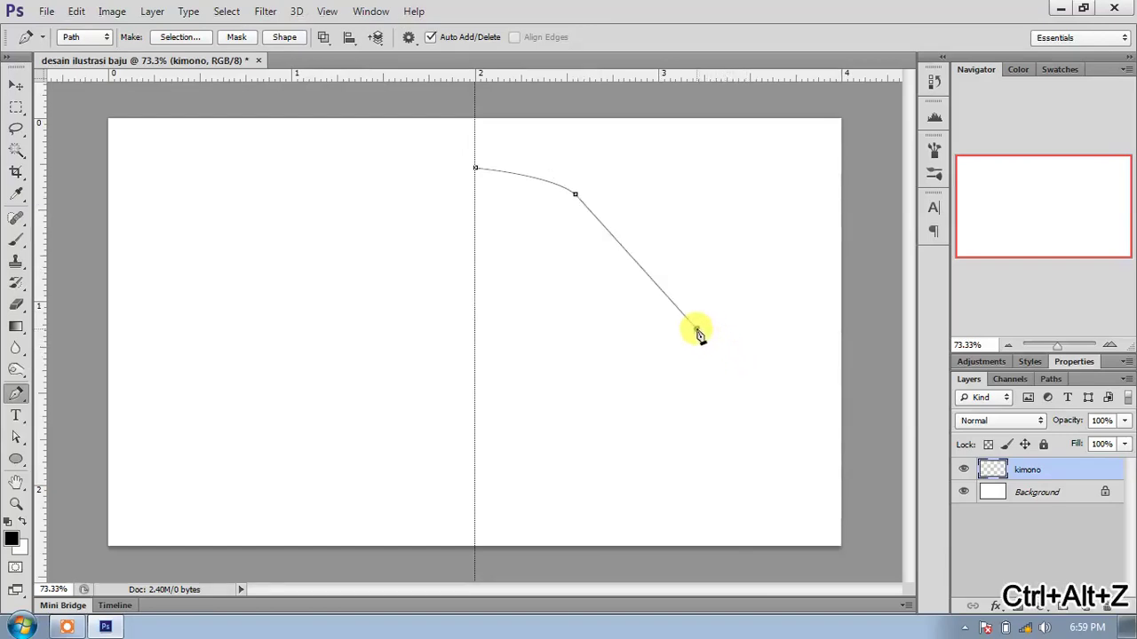
Bend the path's diagonal sleeve segment inward and add a curved sleeve hem sweeping down and back towards the body.
{"action": "left_click_drag", "start_coordinate": [698, 334], "coordinate": [758, 353]}
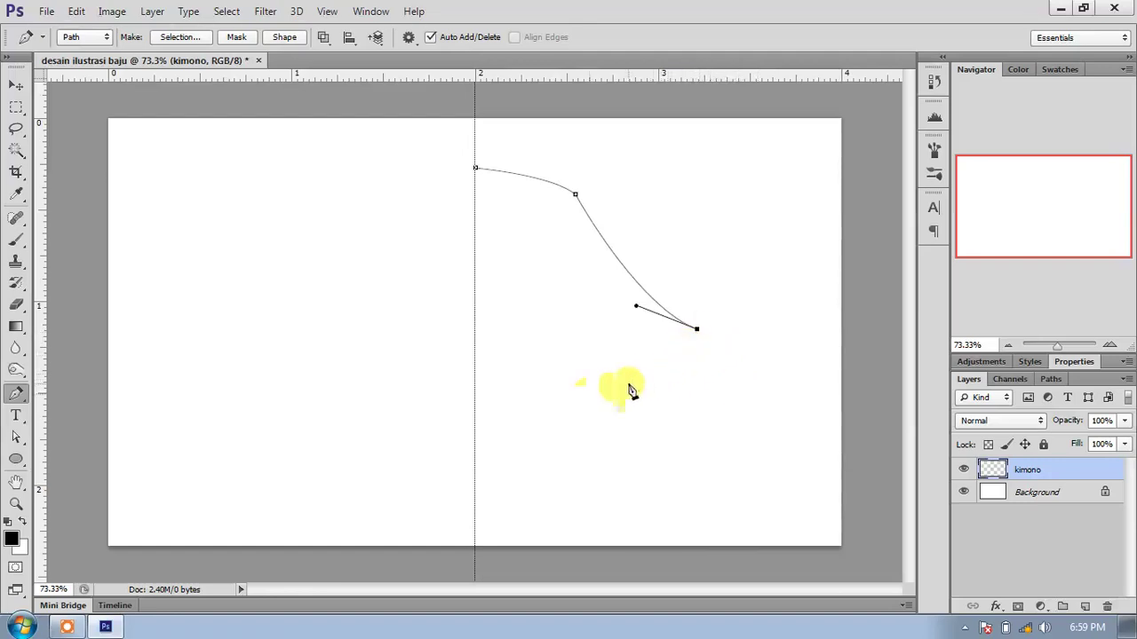
{"action": "left_click_drag", "start_coordinate": [587, 393], "coordinate": [518, 391]}
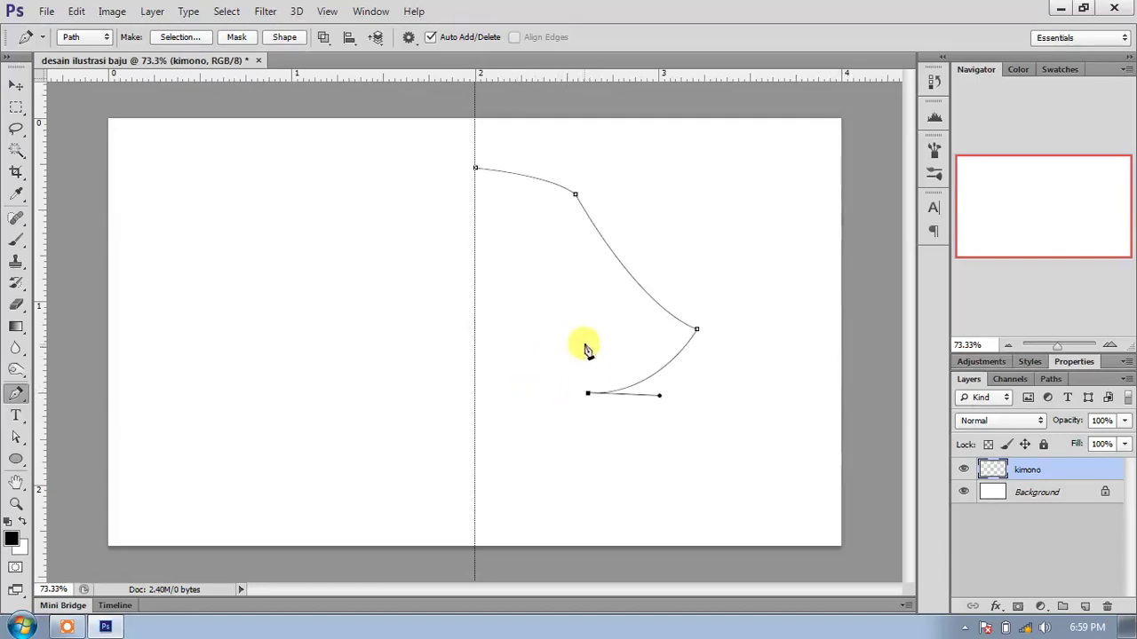
Stroke the shoulder and sleeve path with the Brush and Simulate Pressure enabled, and delete the path.
{"action": "right_click", "coordinate": [646, 193]}
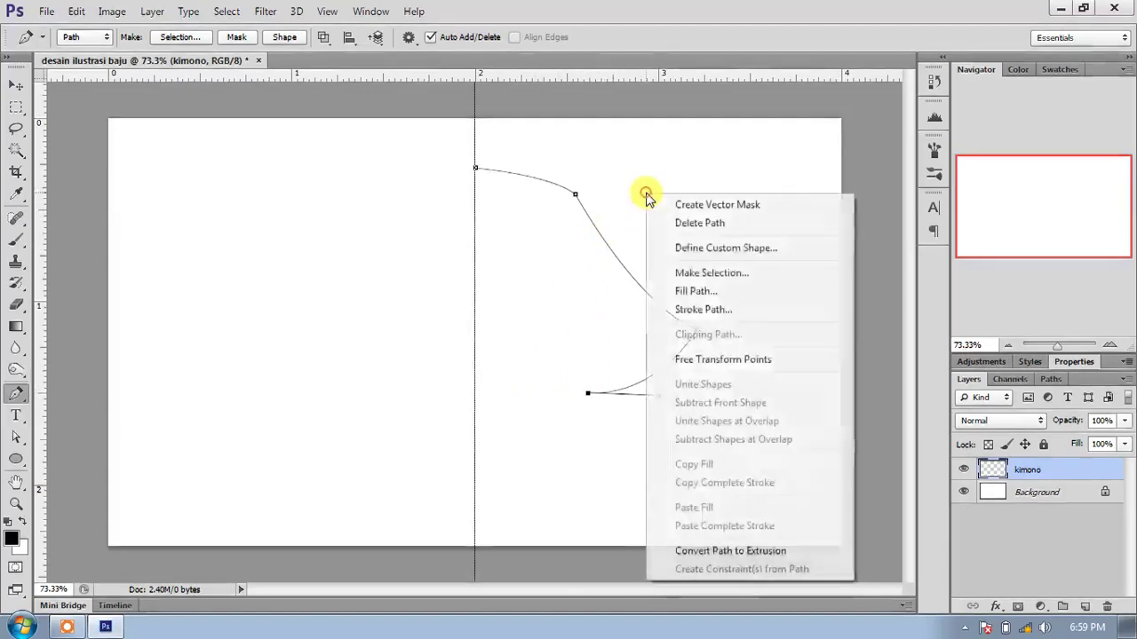
{"action": "left_click", "coordinate": [696, 310]}
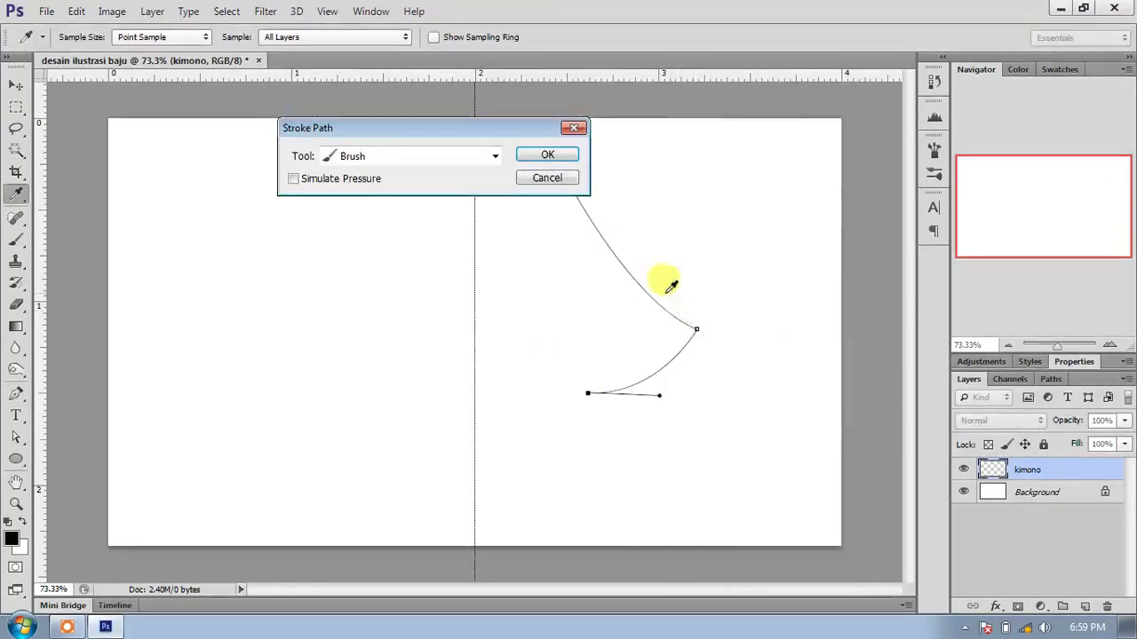
{"action": "left_click", "coordinate": [391, 156]}
{"action": "left_click", "coordinate": [391, 157]}
{"action": "left_click", "coordinate": [392, 156]}
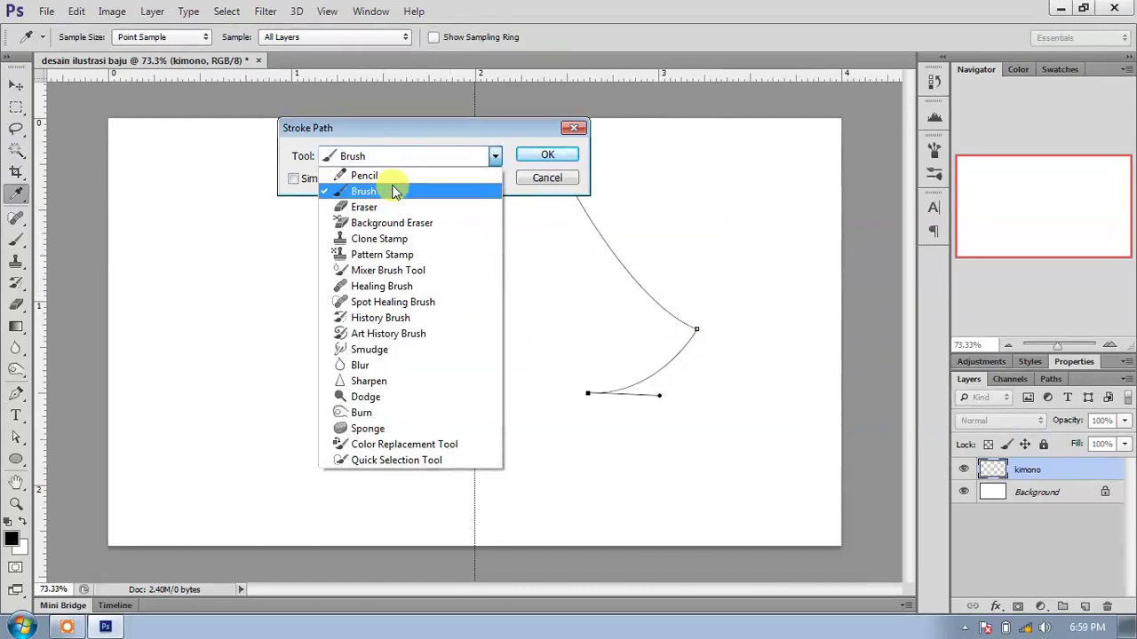
{"action": "left_click", "coordinate": [396, 193]}
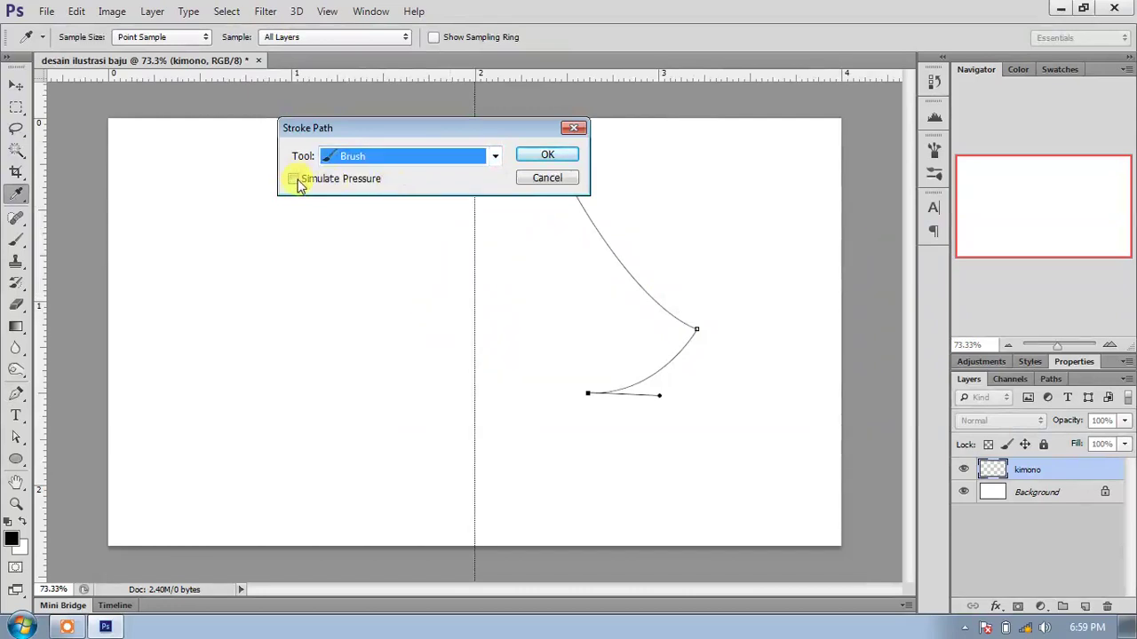
{"action": "left_click", "coordinate": [295, 179]}
{"action": "left_click", "coordinate": [547, 154]}
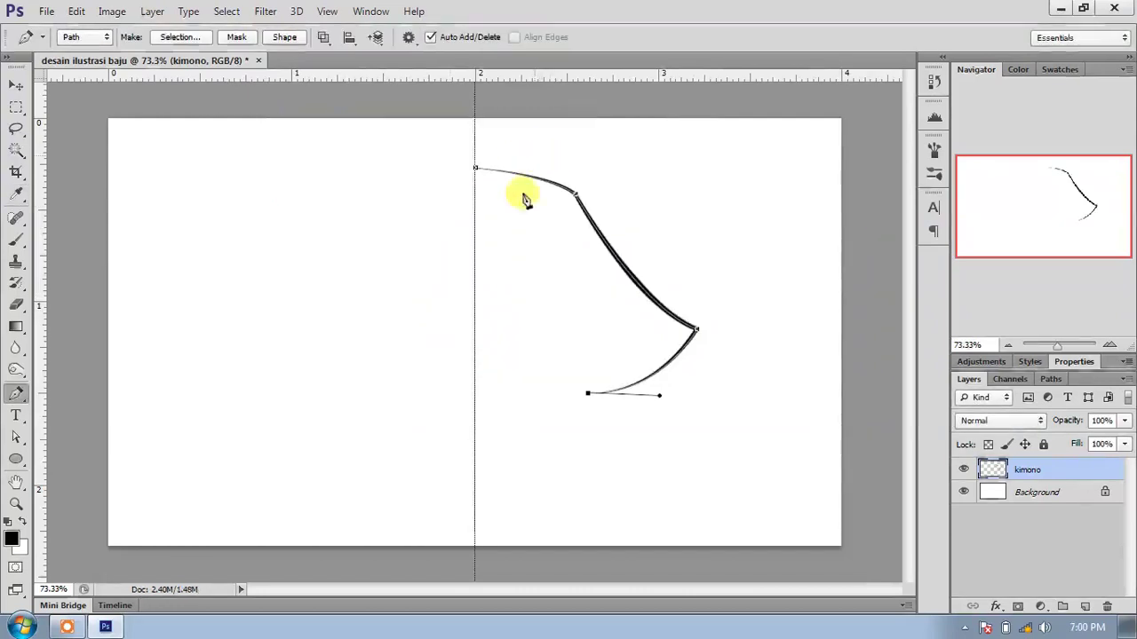
{"action": "right_click", "coordinate": [661, 251]}
{"action": "left_click", "coordinate": [701, 252]}
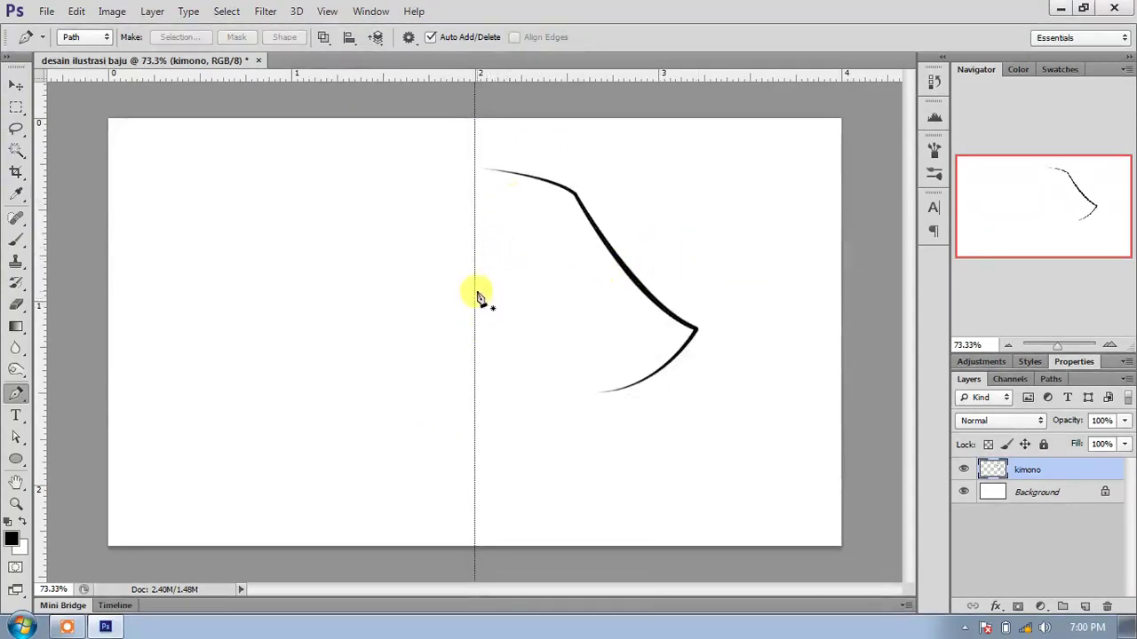
Draw a path for the upper body from below the shoulder, curving down to a waist corner and across to the guide.
{"action": "left_click", "coordinate": [555, 223]}
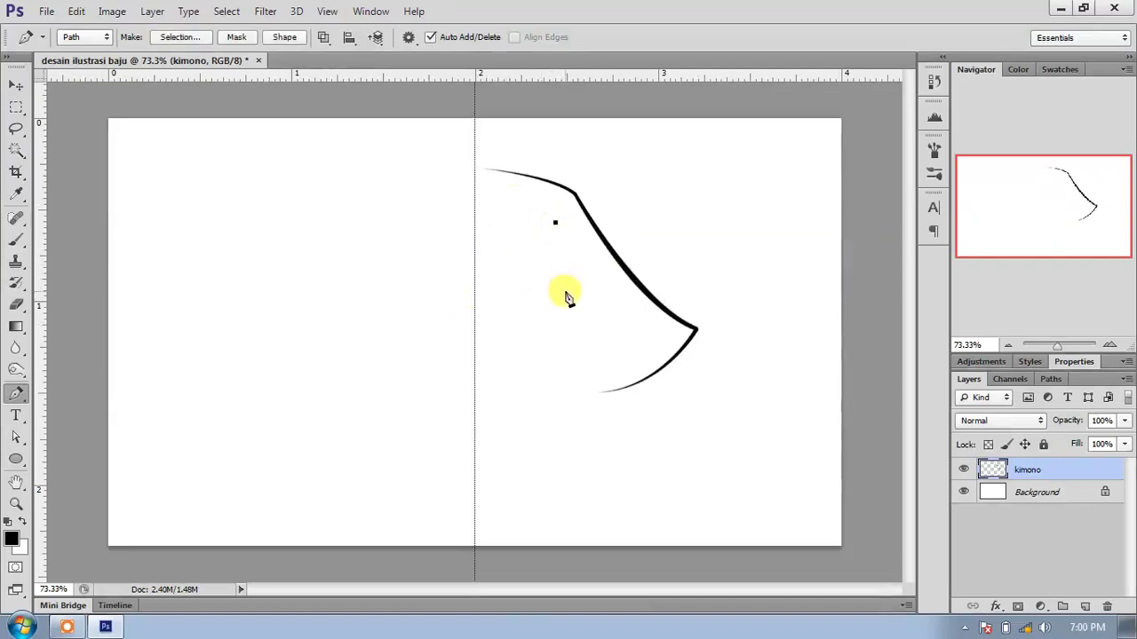
{"action": "left_click_drag", "start_coordinate": [564, 298], "coordinate": [539, 329]}
{"action": "key", "text": "ctrl+alt+z"}
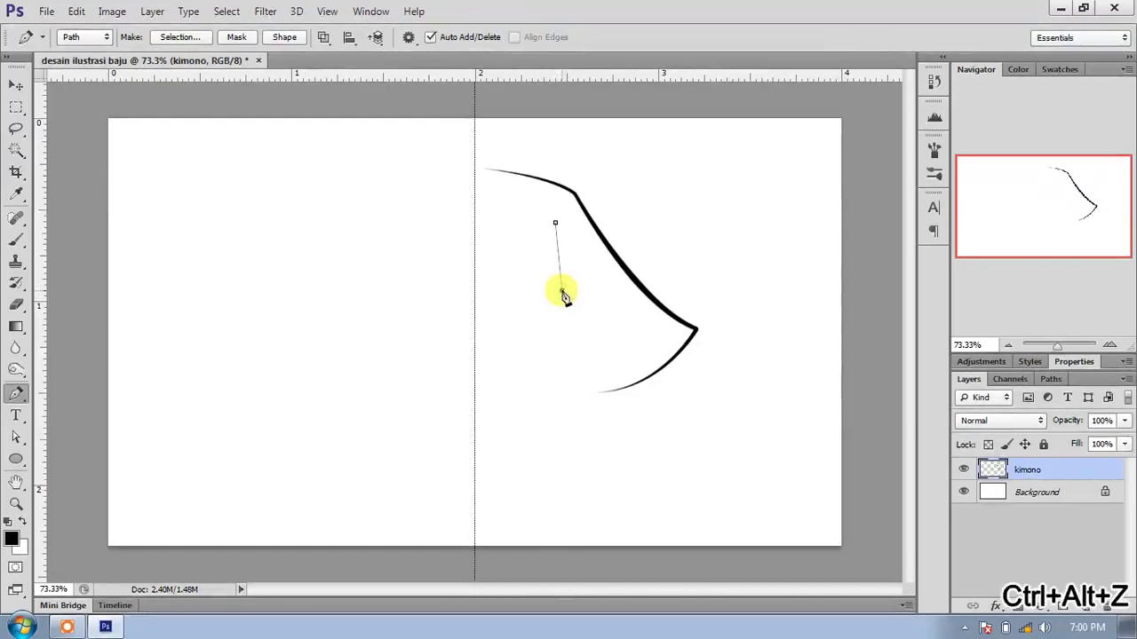
{"action": "left_click_drag", "start_coordinate": [561, 290], "coordinate": [546, 318]}
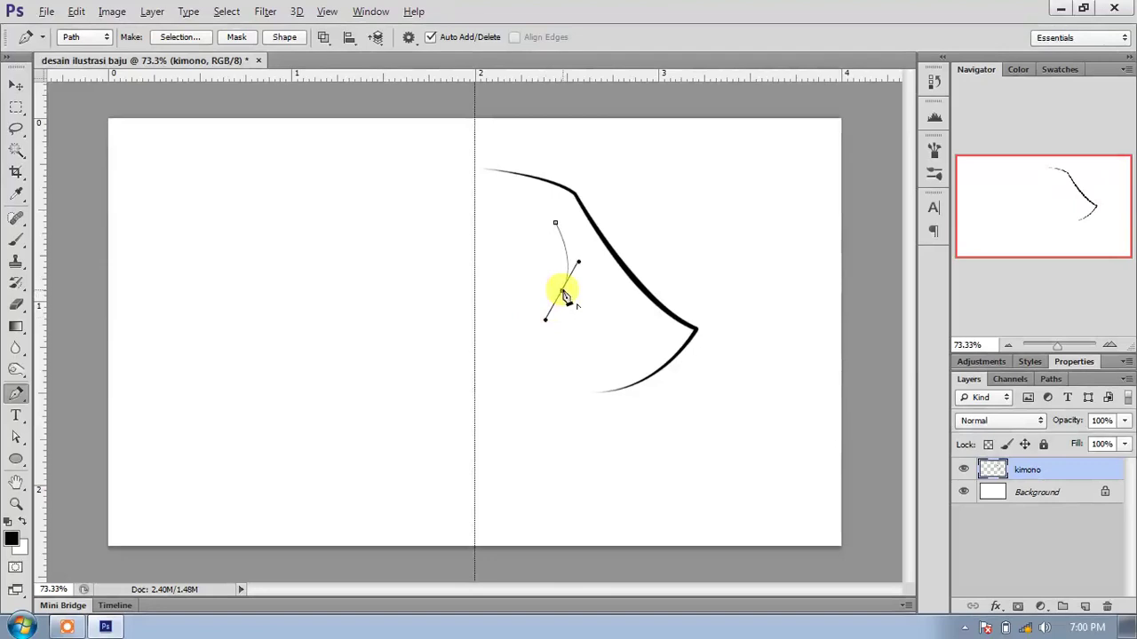
{"action": "left_click", "coordinate": [476, 301]}
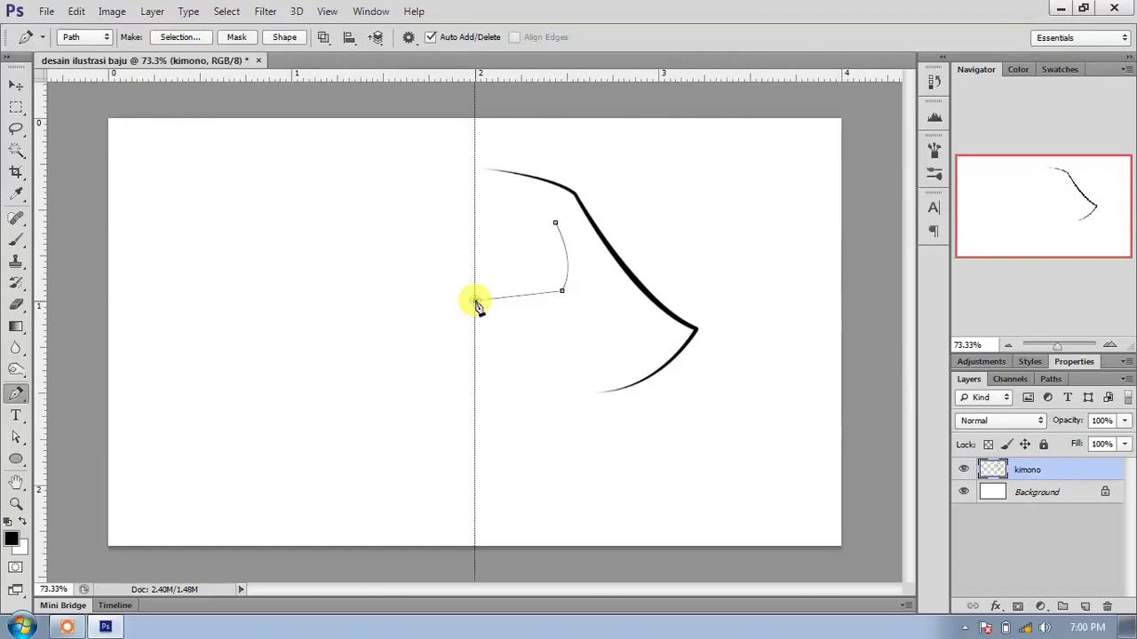
{"action": "left_click_drag", "start_coordinate": [475, 301], "coordinate": [436, 301]}
Stroke the upper body path with the Brush using simulated pressure, and delete the path.
{"action": "right_click", "coordinate": [542, 275]}
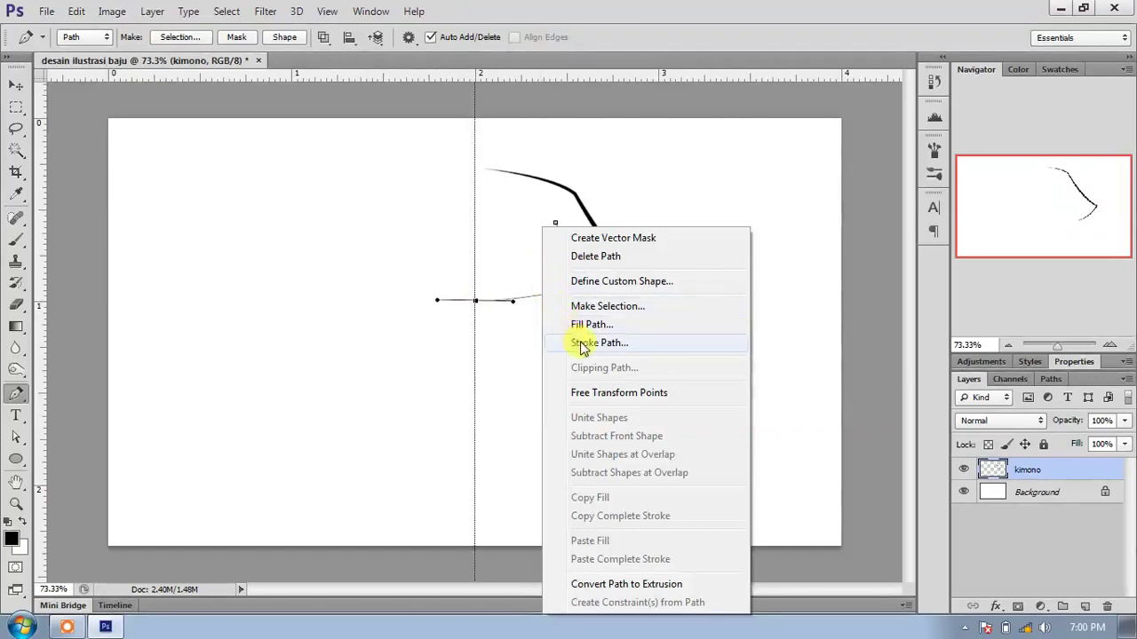
{"action": "left_click", "coordinate": [585, 342]}
{"action": "left_click", "coordinate": [532, 157]}
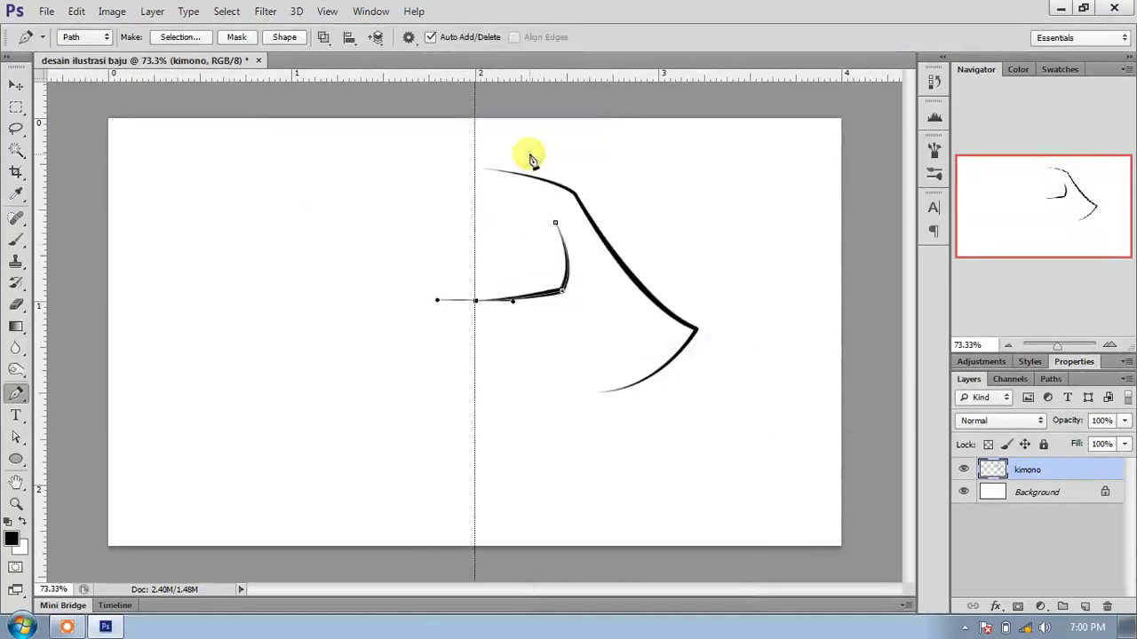
{"action": "right_click", "coordinate": [529, 156]}
{"action": "left_click", "coordinate": [587, 184]}
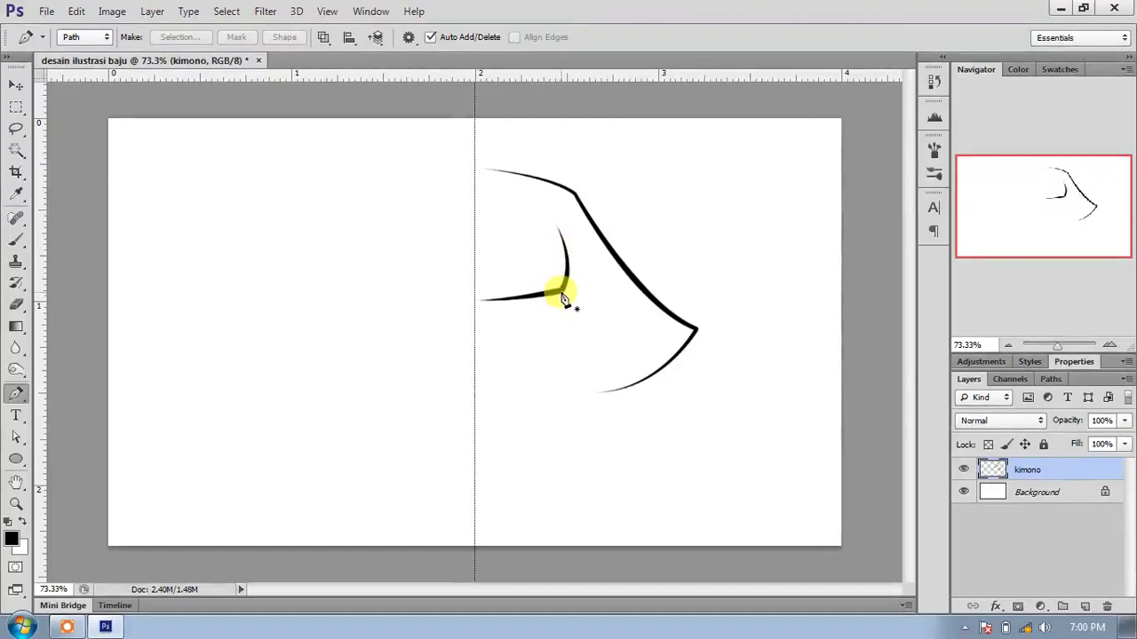
Draw a belt path from the waist corner, curving down to a lower corner and back across to the guide.
{"action": "left_click", "coordinate": [562, 292]}
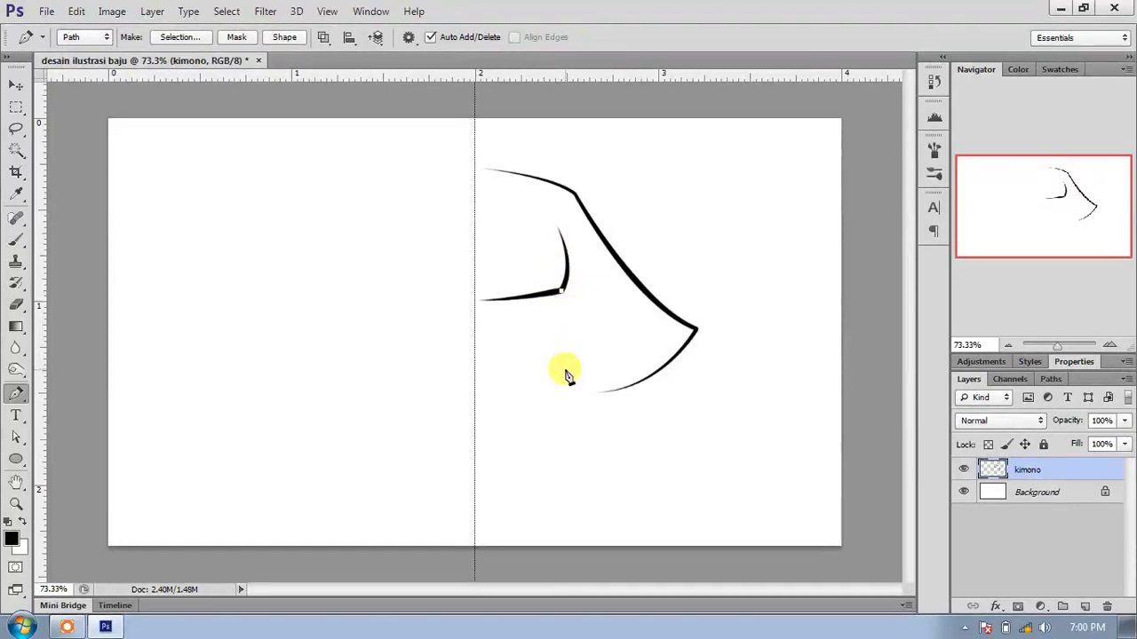
{"action": "left_click_drag", "start_coordinate": [564, 371], "coordinate": [575, 389]}
{"action": "left_click_drag", "start_coordinate": [574, 391], "coordinate": [573, 389]}
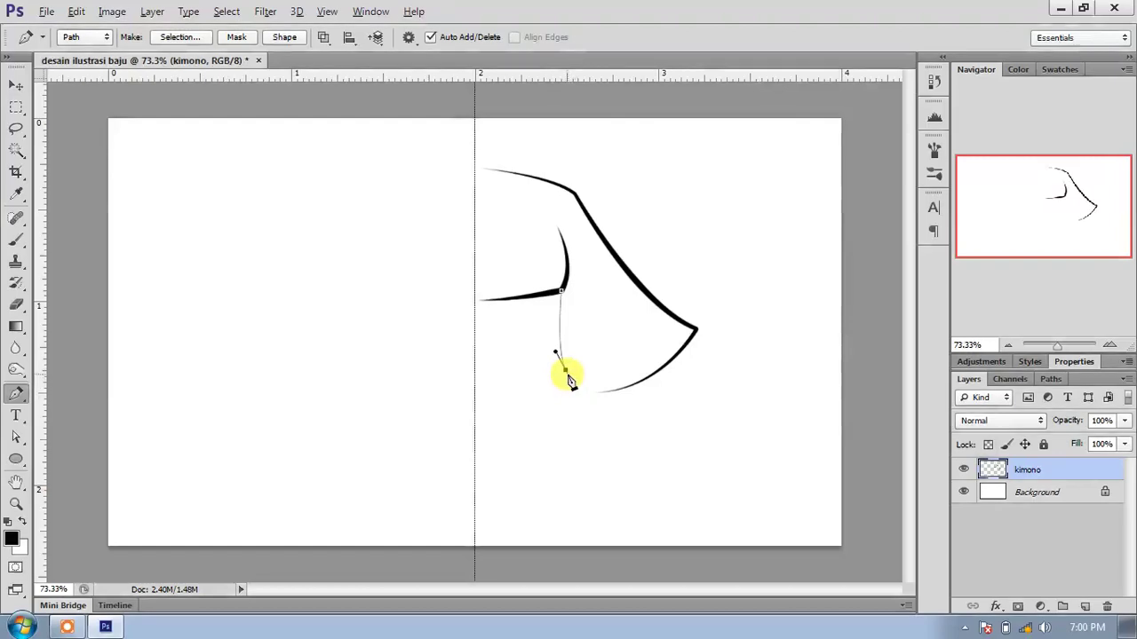
{"action": "left_click", "coordinate": [565, 370], "text": "alt"}
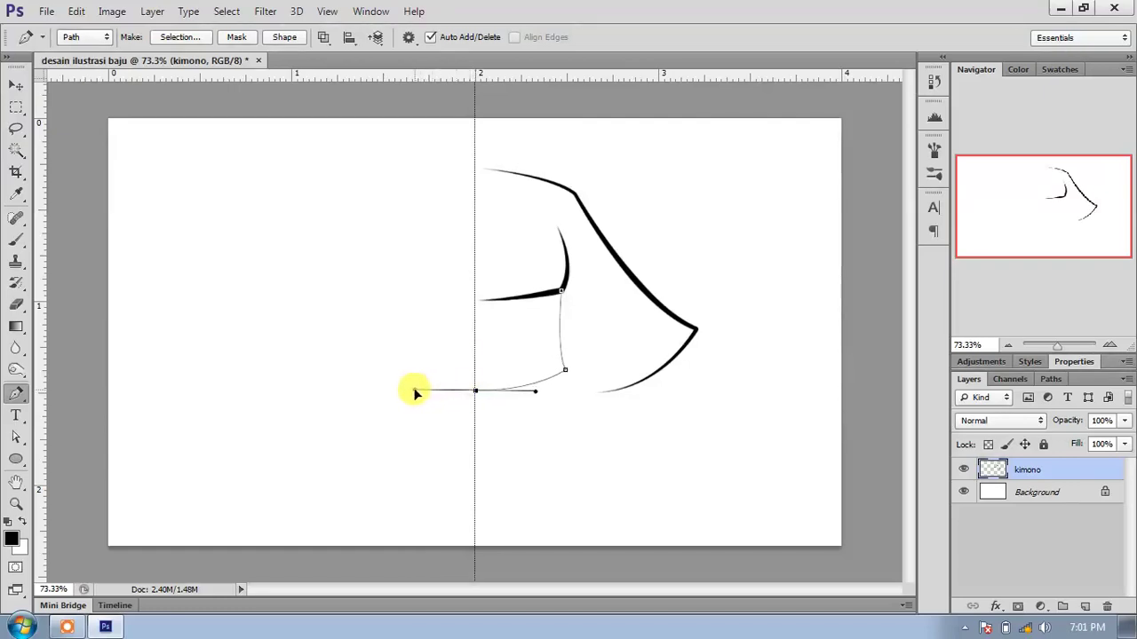
Stroke the belt outline path with the Brush using simulated pressure, and delete the path.
{"action": "right_click", "coordinate": [518, 330]}
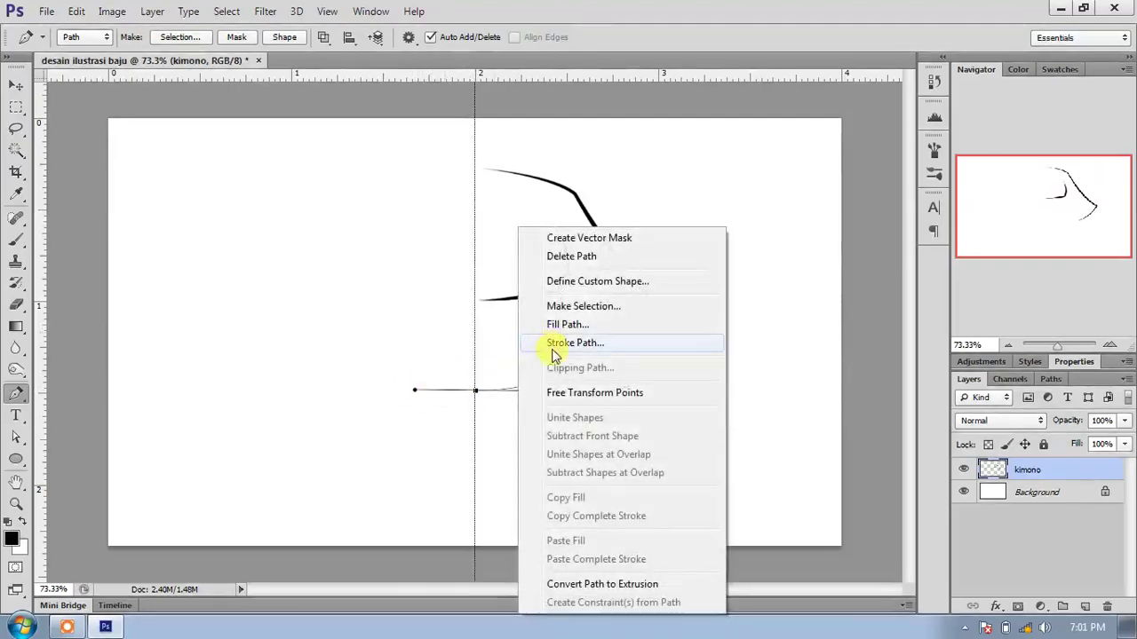
{"action": "left_click", "coordinate": [561, 347]}
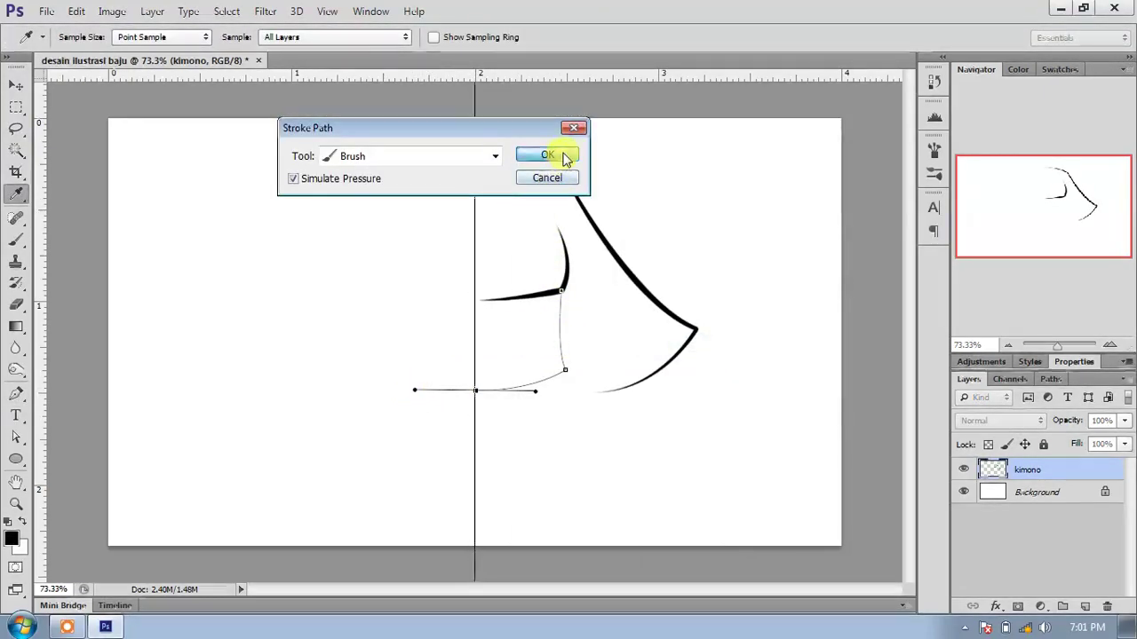
{"action": "left_click", "coordinate": [563, 157]}
{"action": "right_click", "coordinate": [563, 157]}
{"action": "left_click", "coordinate": [583, 185]}
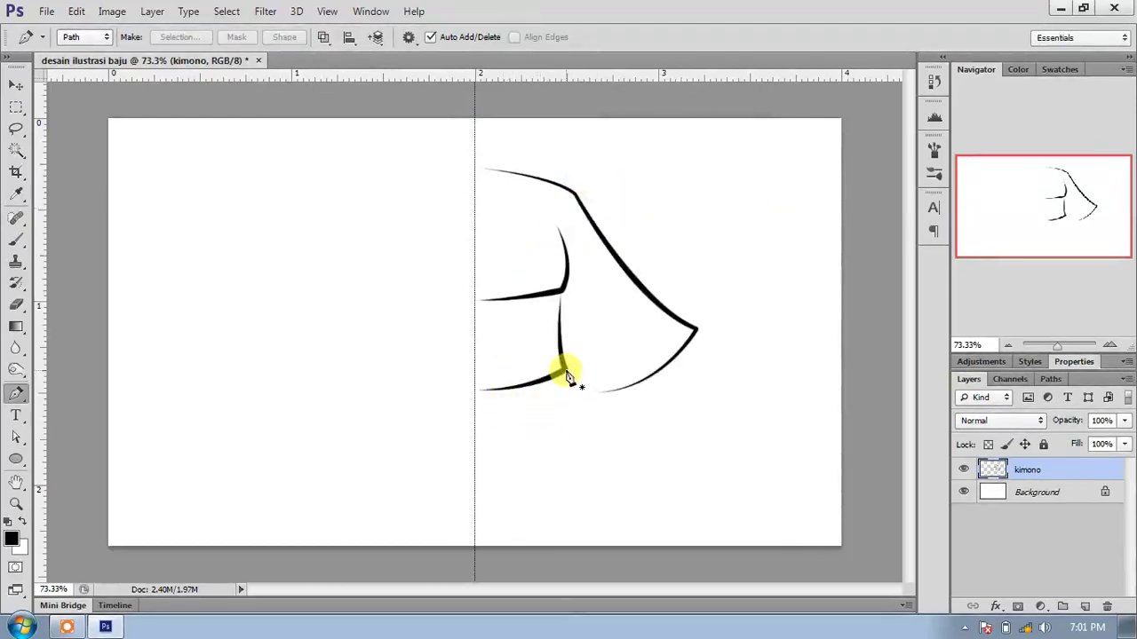
Move the kimono drawing straight up to just below the canvas's upper edge.
{"action": "left_click", "coordinate": [16, 86]}
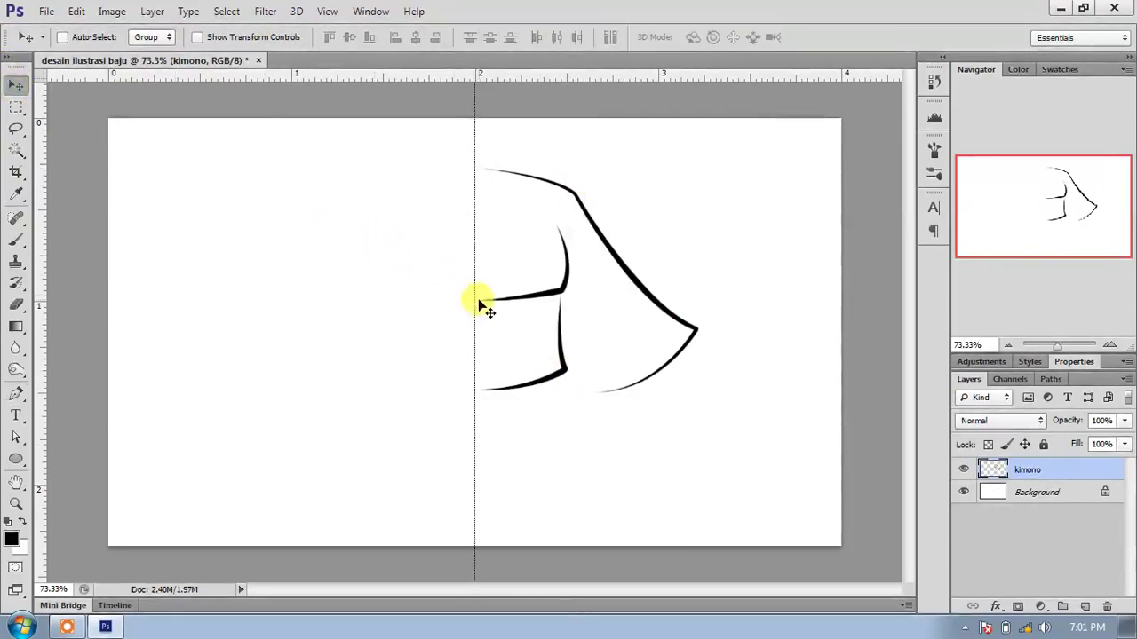
{"action": "mouse_move", "coordinate": [538, 296]}
{"action": "left_mouse_down"}
{"action": "mouse_move", "coordinate": [544, 248]}
{"action": "mouse_move", "coordinate": [545, 263]}
{"action": "left_mouse_up"}
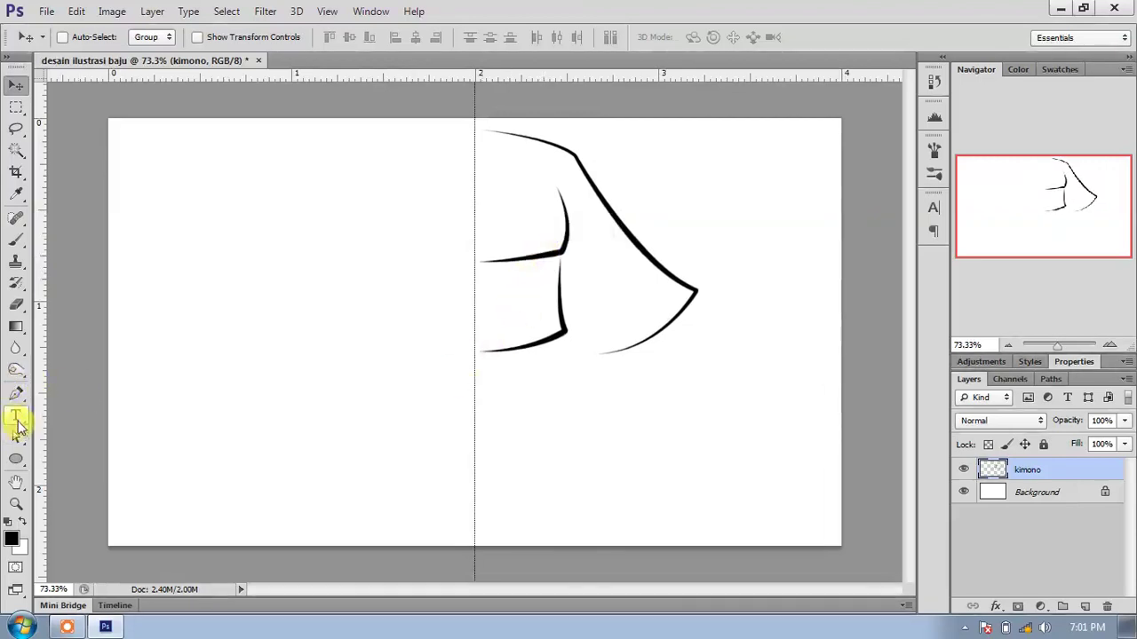
With the Pen tool, draw an outward-bowed skirt side from the belt's lower corner to the canvas's lower edge.
{"action": "left_click", "coordinate": [16, 393]}
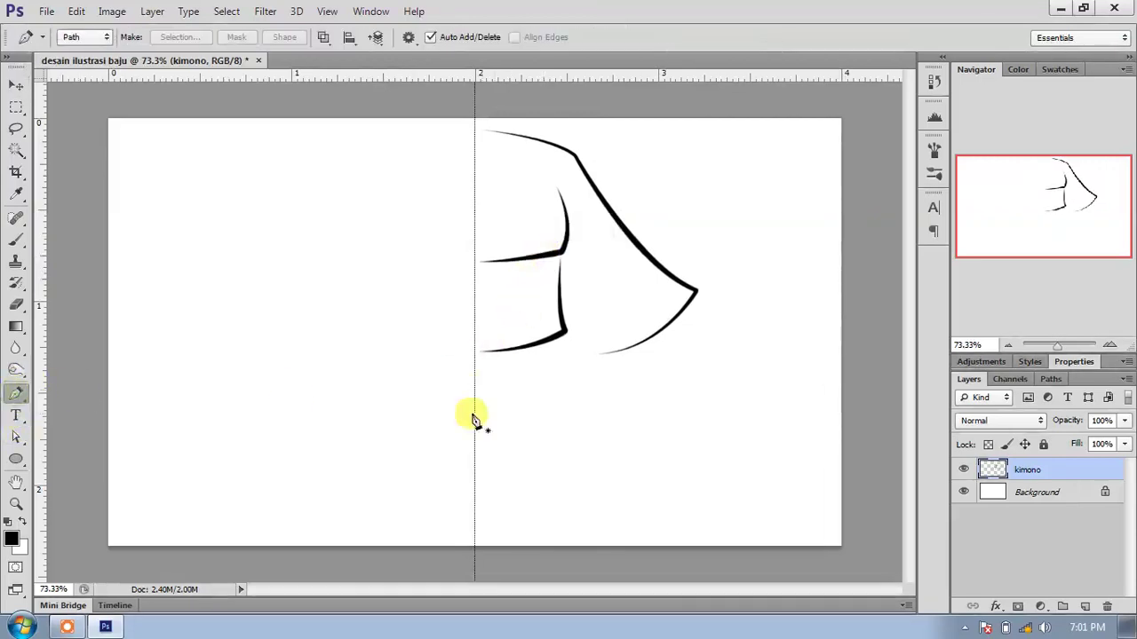
{"action": "left_click", "coordinate": [563, 332]}
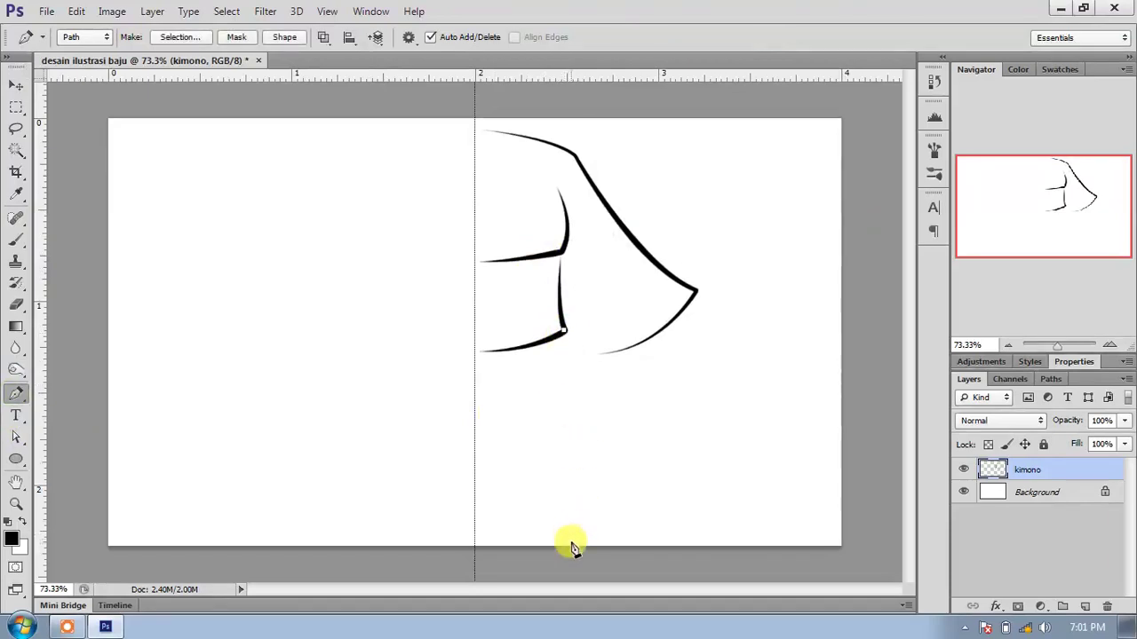
{"action": "left_click_drag", "start_coordinate": [575, 543], "coordinate": [521, 633]}
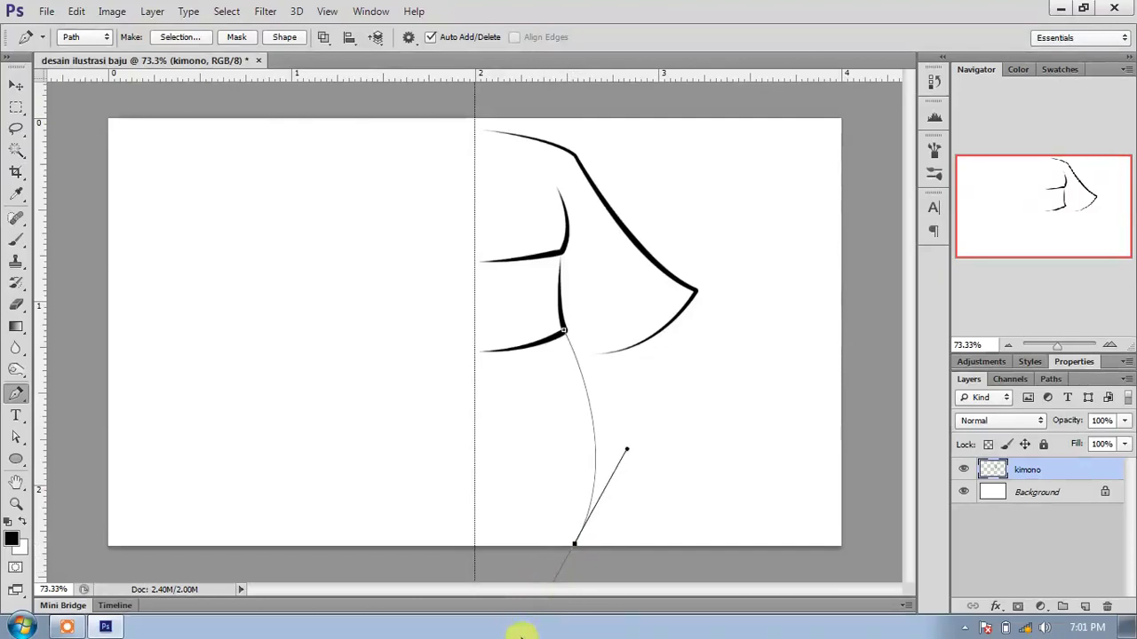
Stroke the skirt side path with the Brush using simulated pressure, and delete the path.
{"action": "right_click", "coordinate": [651, 362]}
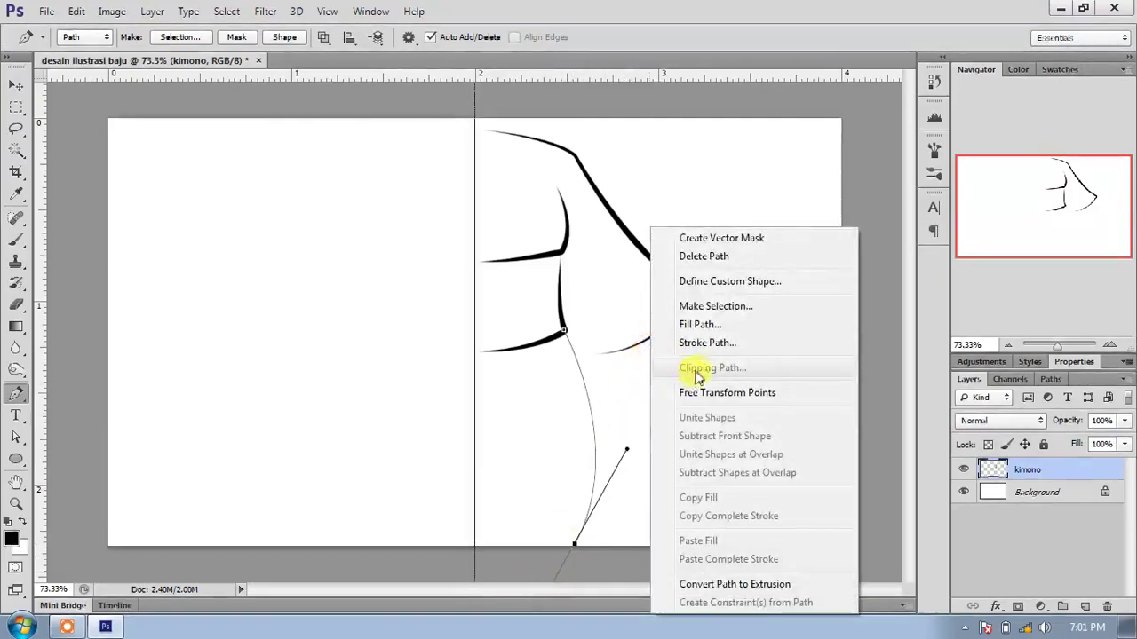
{"action": "left_click", "coordinate": [702, 343]}
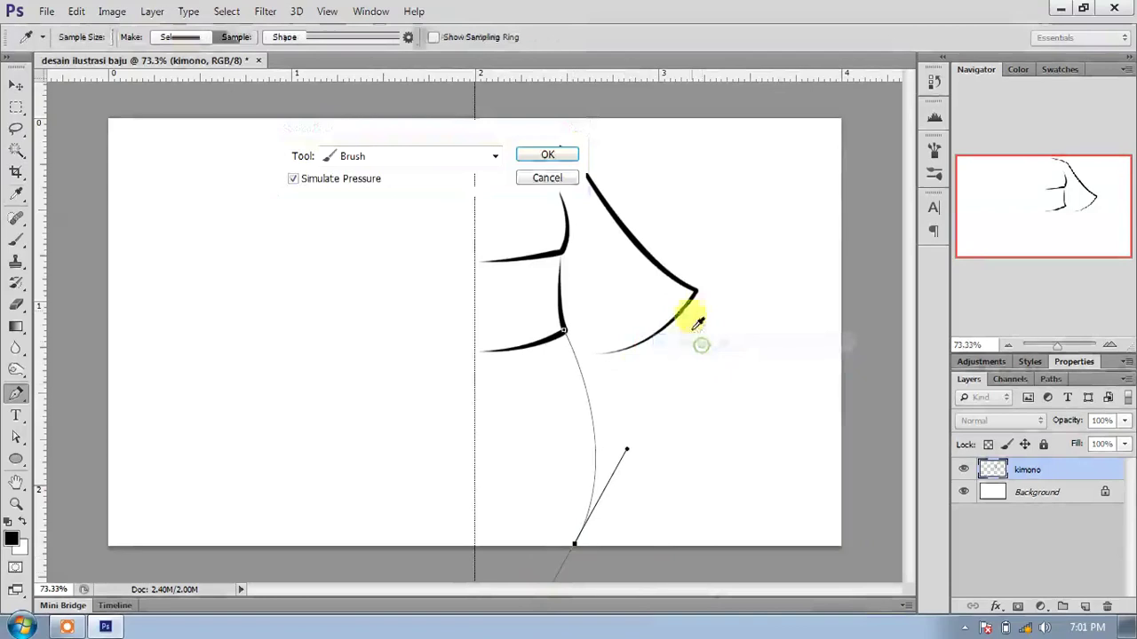
{"action": "left_click", "coordinate": [524, 156]}
{"action": "right_click", "coordinate": [521, 158]}
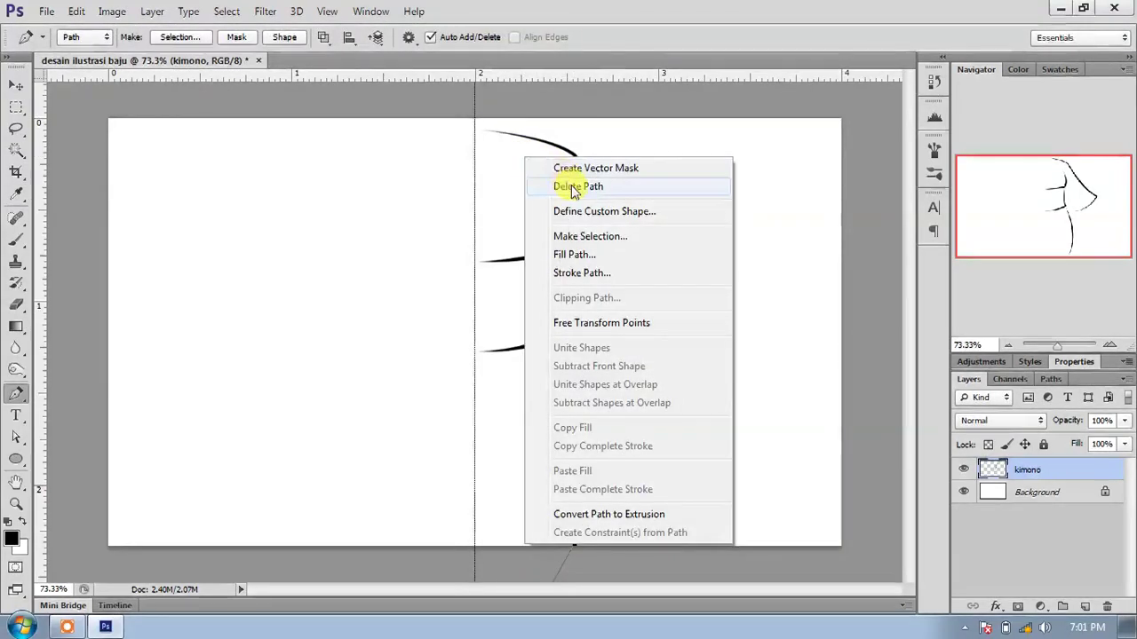
{"action": "left_click", "coordinate": [573, 188]}
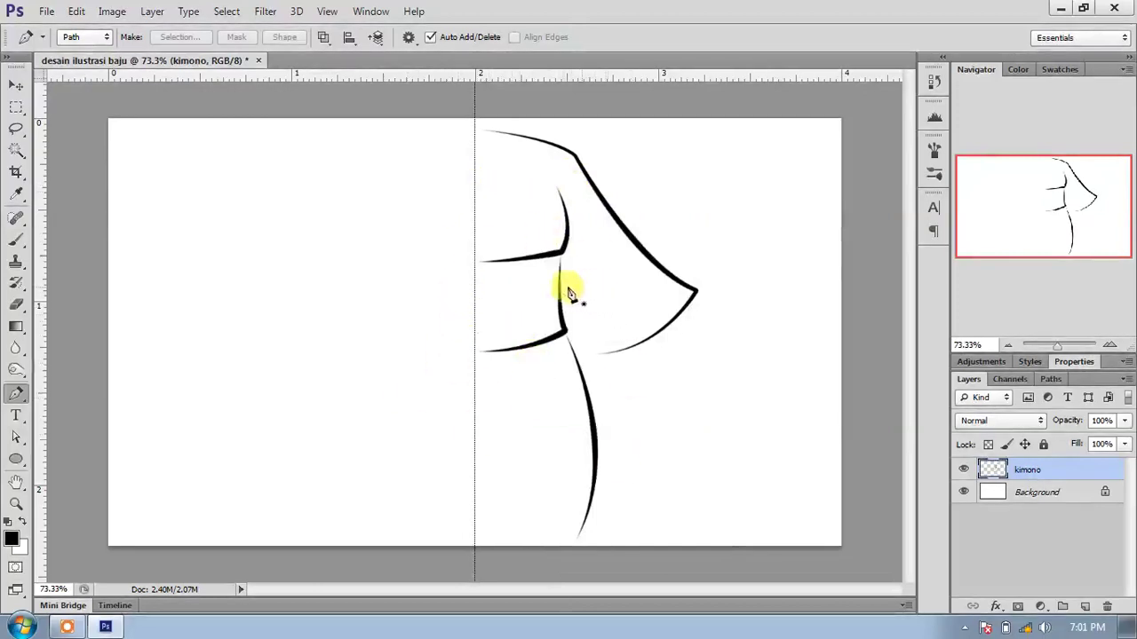
Draw a band path inside the belt, curving from the guide to the belt's side edge, down along it, and back to the guide.
{"action": "scroll", "coordinate": [515, 304], "scroll_direction": "up", "scroll_amount": 2}
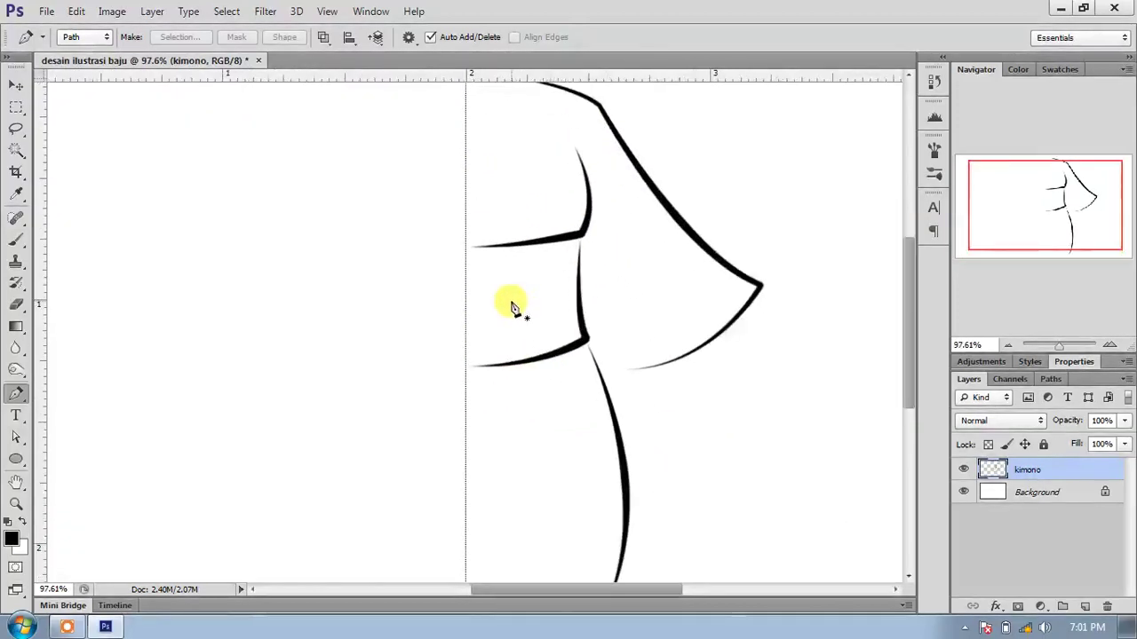
{"action": "scroll", "coordinate": [513, 307], "scroll_direction": "up", "scroll_amount": 1}
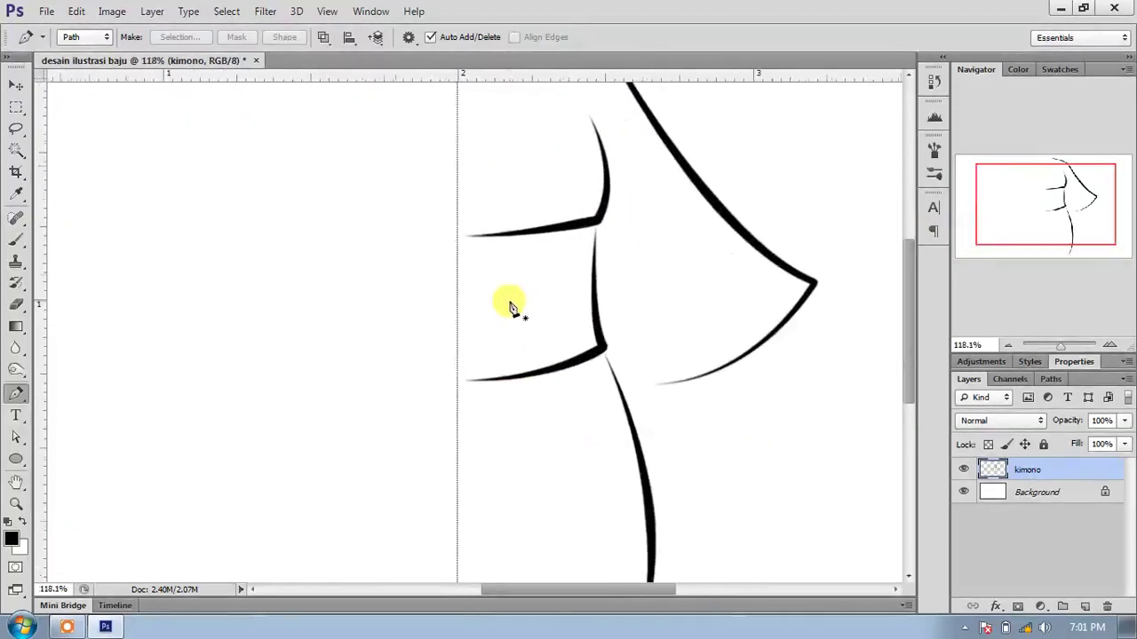
{"action": "left_click", "coordinate": [458, 282]}
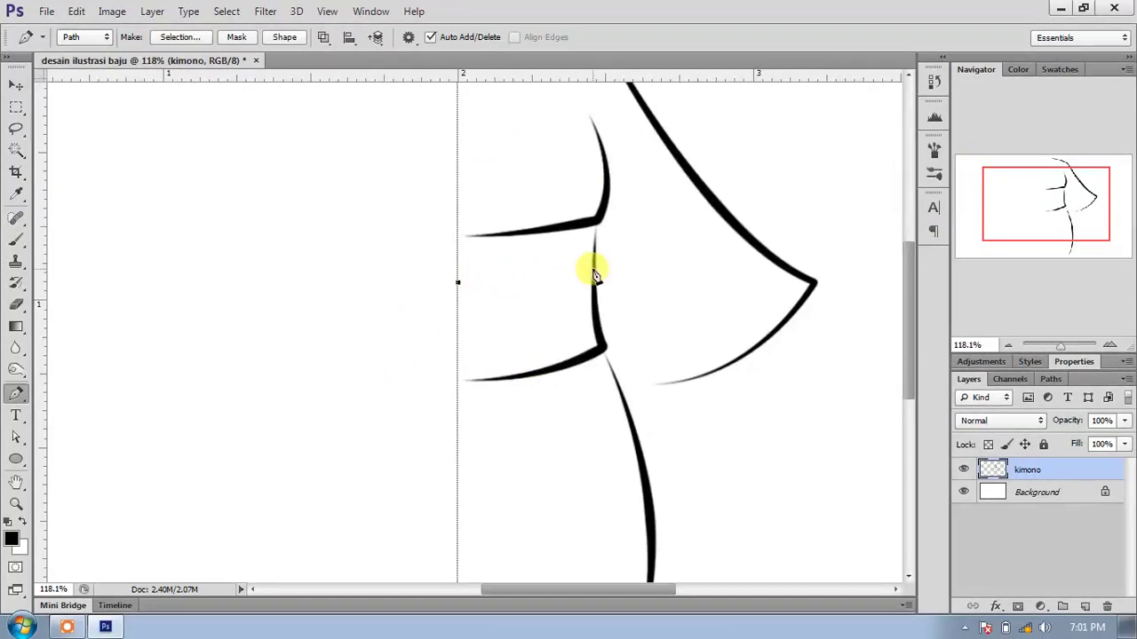
{"action": "left_click_drag", "start_coordinate": [629, 258], "coordinate": [655, 247]}
{"action": "left_click", "coordinate": [597, 329], "text": "ctrl"}
{"action": "left_click", "coordinate": [595, 321]}
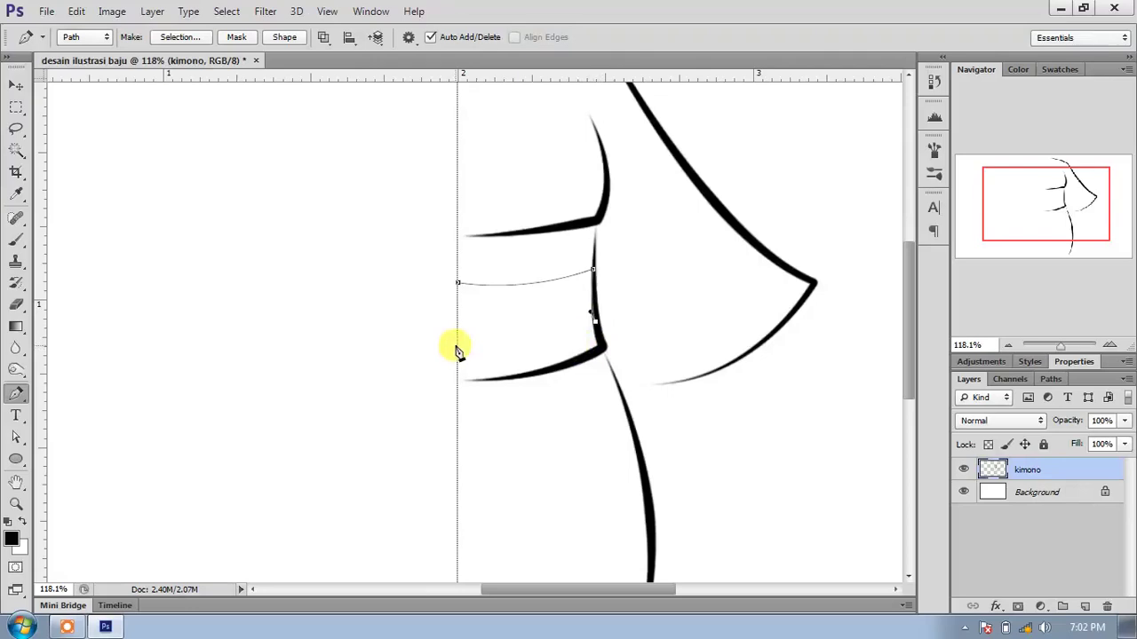
{"action": "left_click_drag", "start_coordinate": [458, 344], "coordinate": [361, 340]}
Stroke the inner belt band path with the Brush using simulated pressure, and delete the path.
{"action": "right_click", "coordinate": [522, 310]}
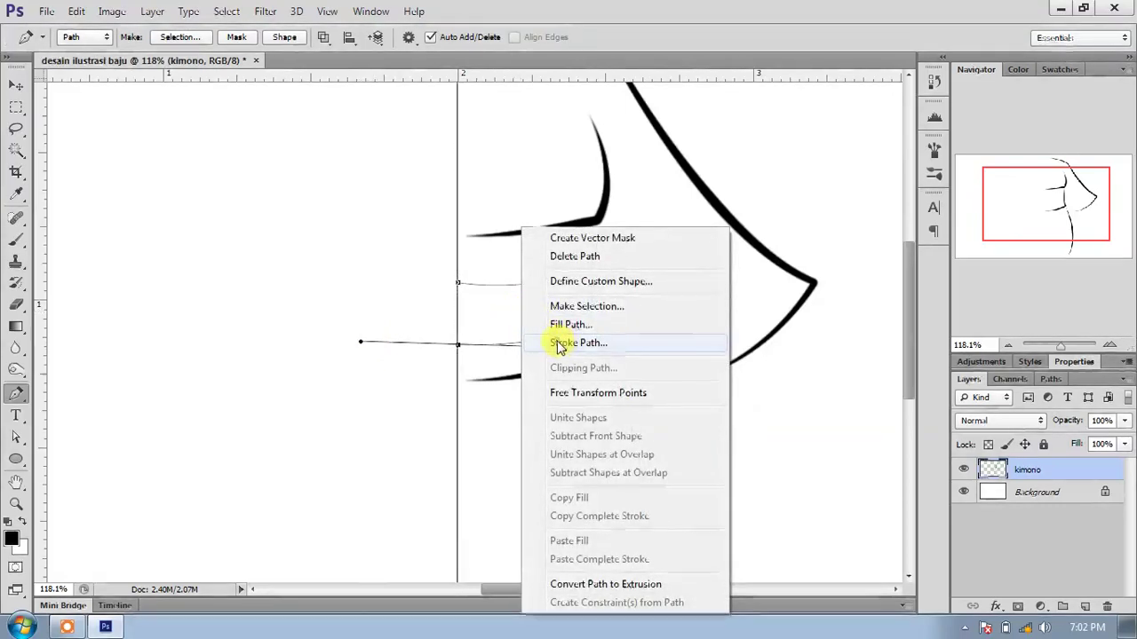
{"action": "left_click", "coordinate": [560, 344]}
{"action": "left_click", "coordinate": [543, 157]}
{"action": "right_click", "coordinate": [527, 189]}
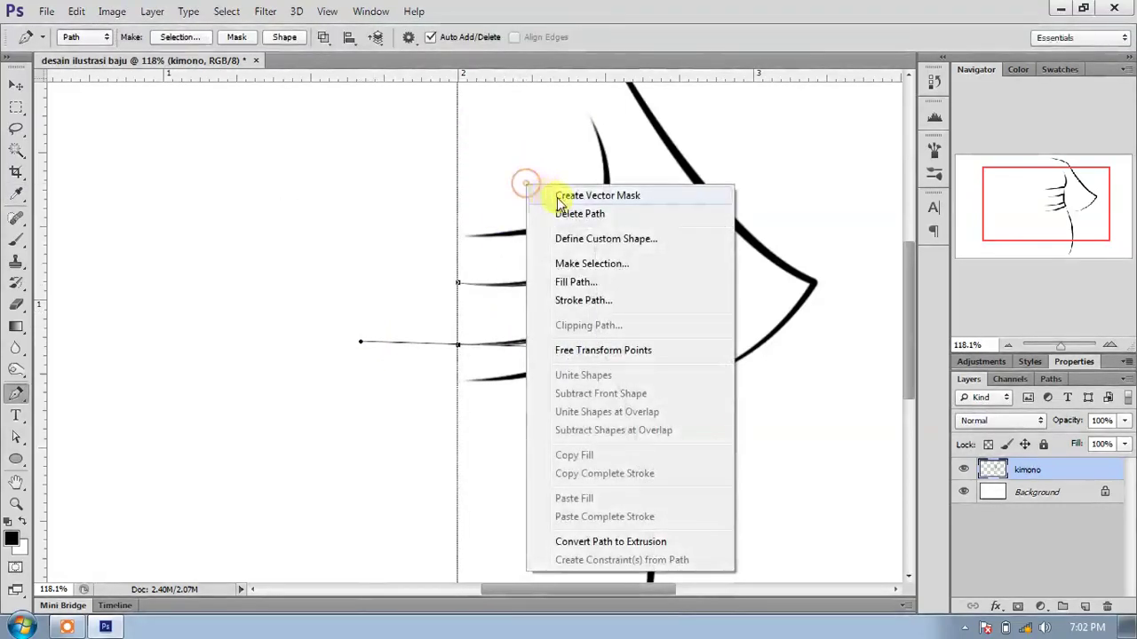
{"action": "left_click", "coordinate": [561, 214]}
Duplicate the kimono layer and move the copy horizontally to the left until its right edge meets the centre guide.
{"action": "key", "text": "ctrl+minus"}
{"action": "key", "text": "ctrl+minus"}
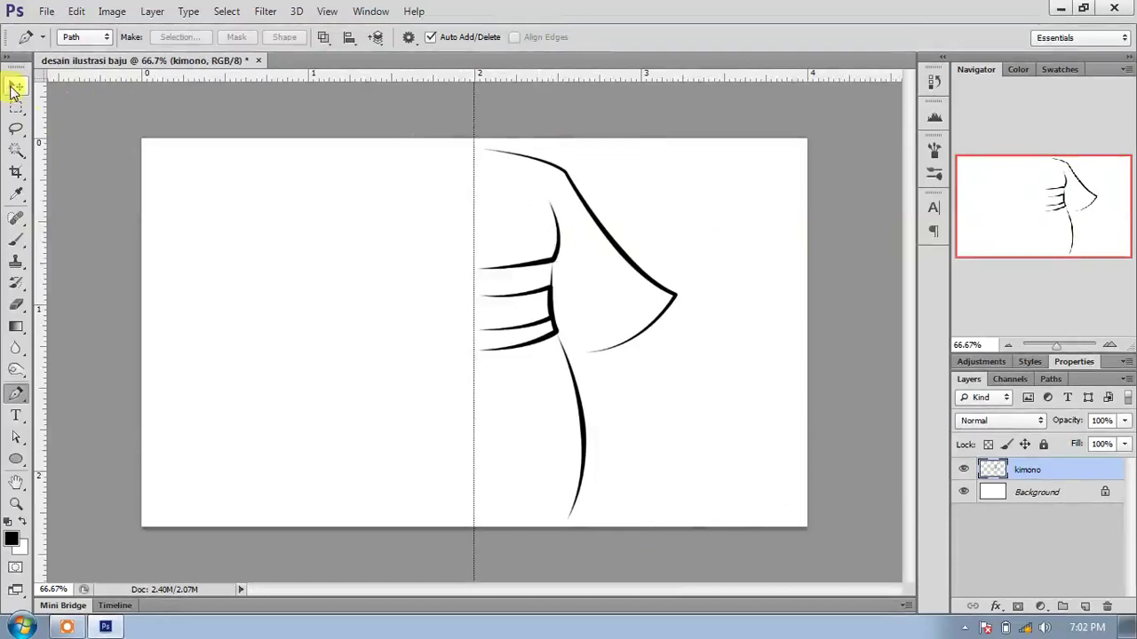
{"action": "left_click", "coordinate": [12, 89]}
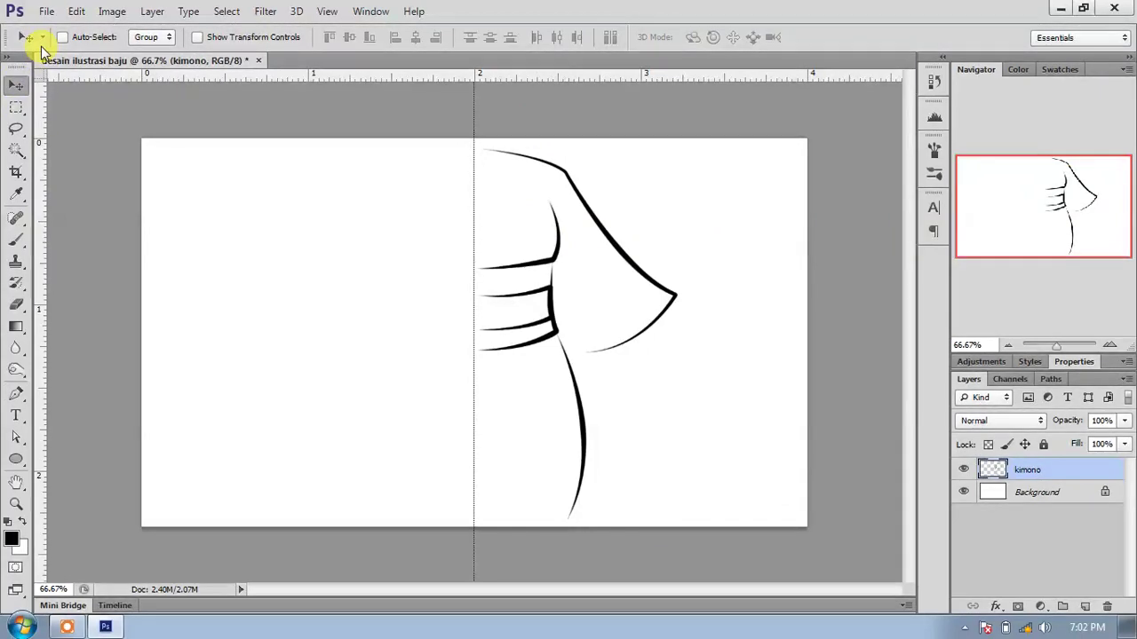
{"action": "key", "text": "ctrl+j"}
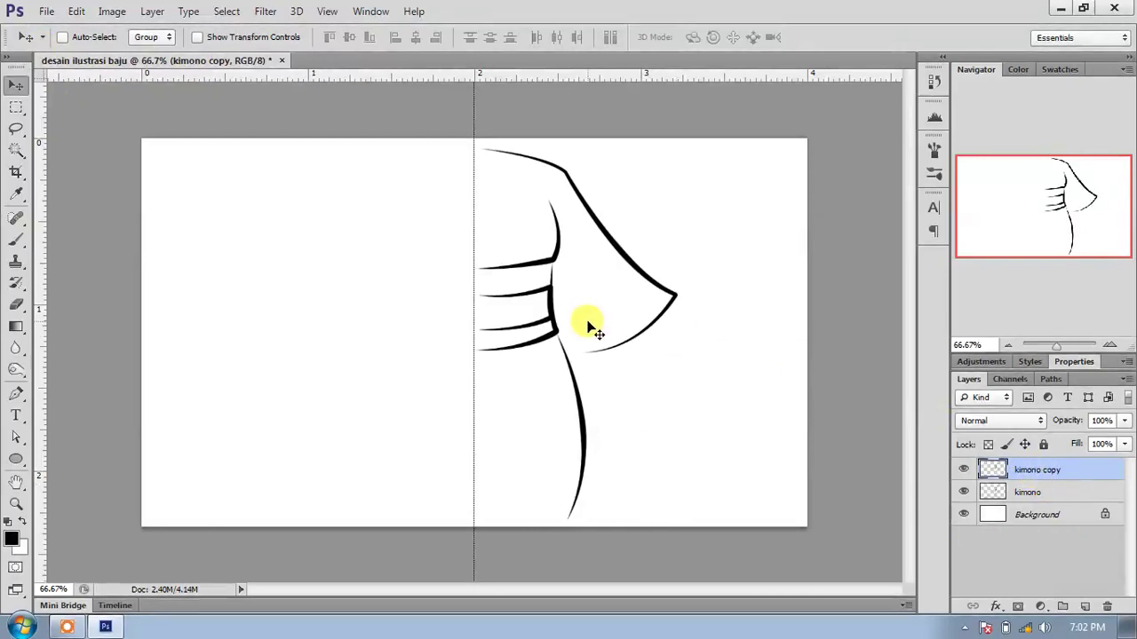
{"action": "key", "text": "ctrl+t"}
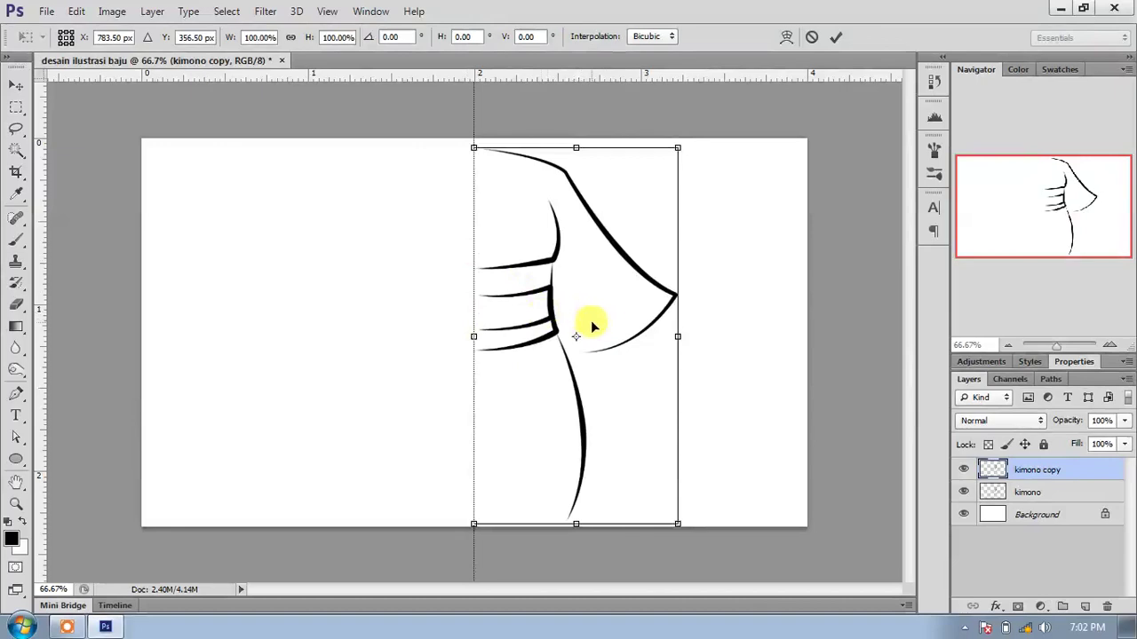
{"action": "left_click_drag", "start_coordinate": [601, 325], "coordinate": [410, 325]}
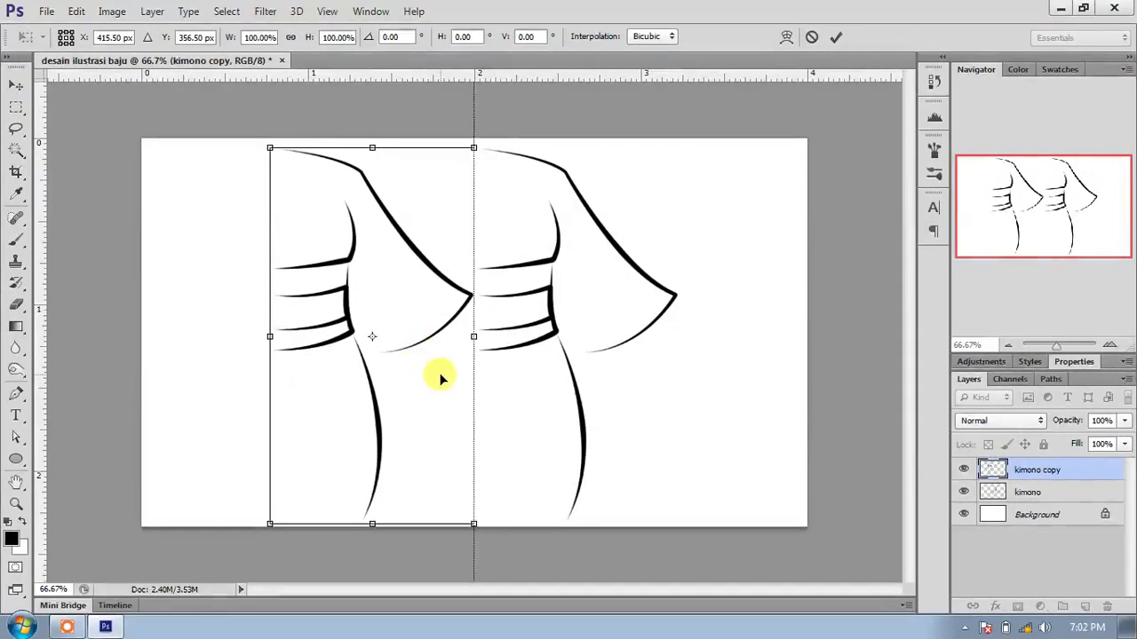
{"action": "key", "text": "Return"}
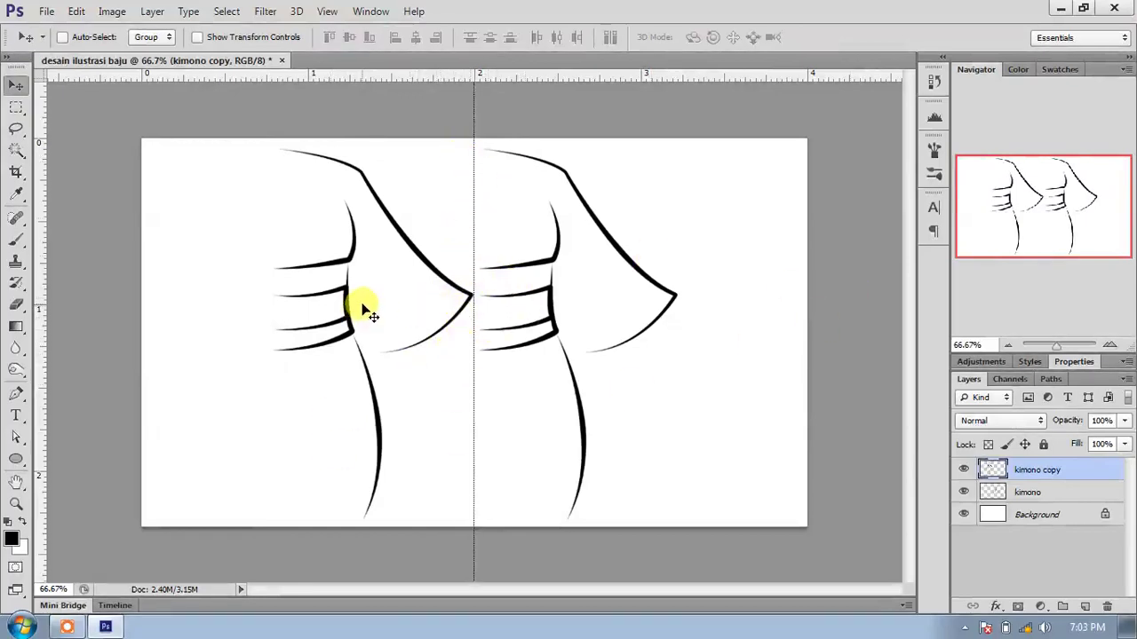
Flip the copied kimono half horizontally so it mirrors the original across the centre guide.
{"action": "key", "text": "ctrl+t"}
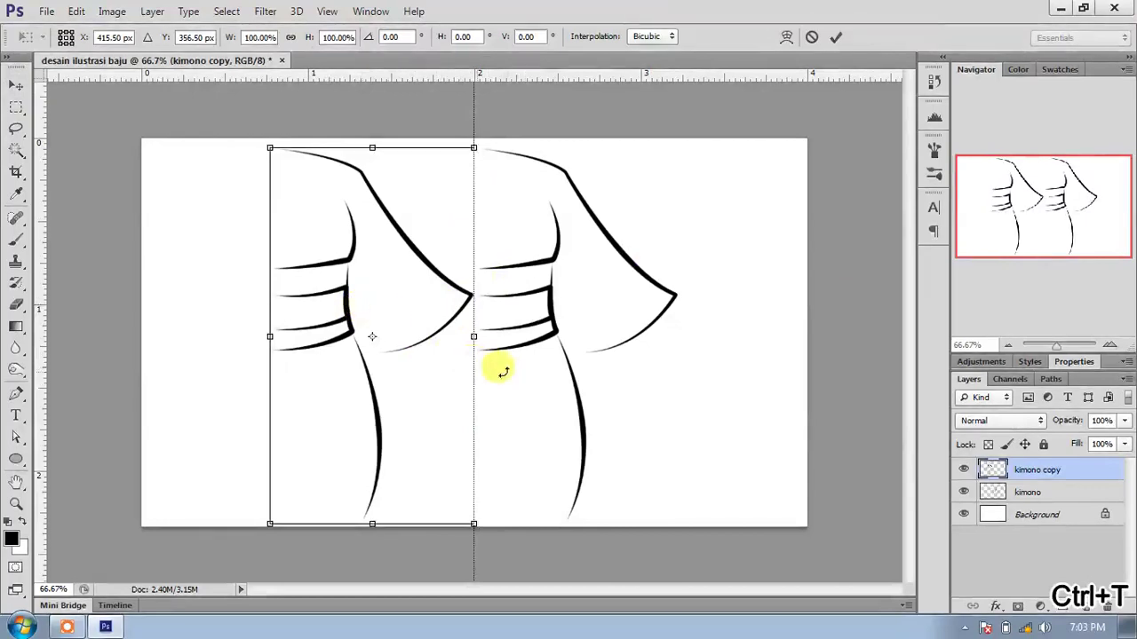
{"action": "right_click", "coordinate": [392, 271]}
{"action": "left_click", "coordinate": [461, 524]}
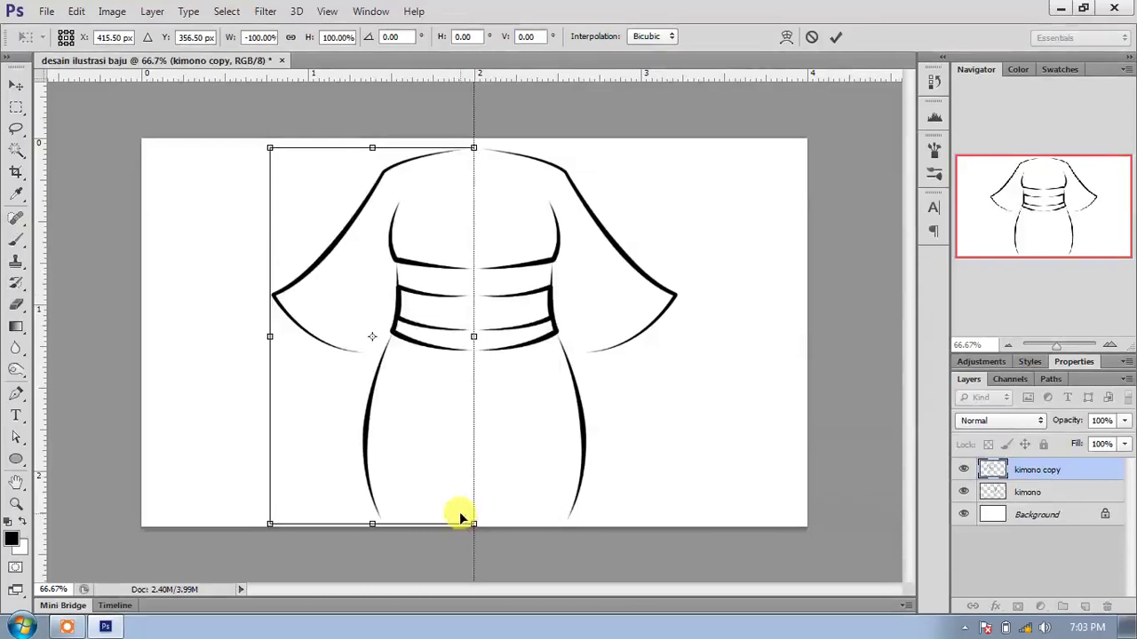
{"action": "key", "text": "Return"}
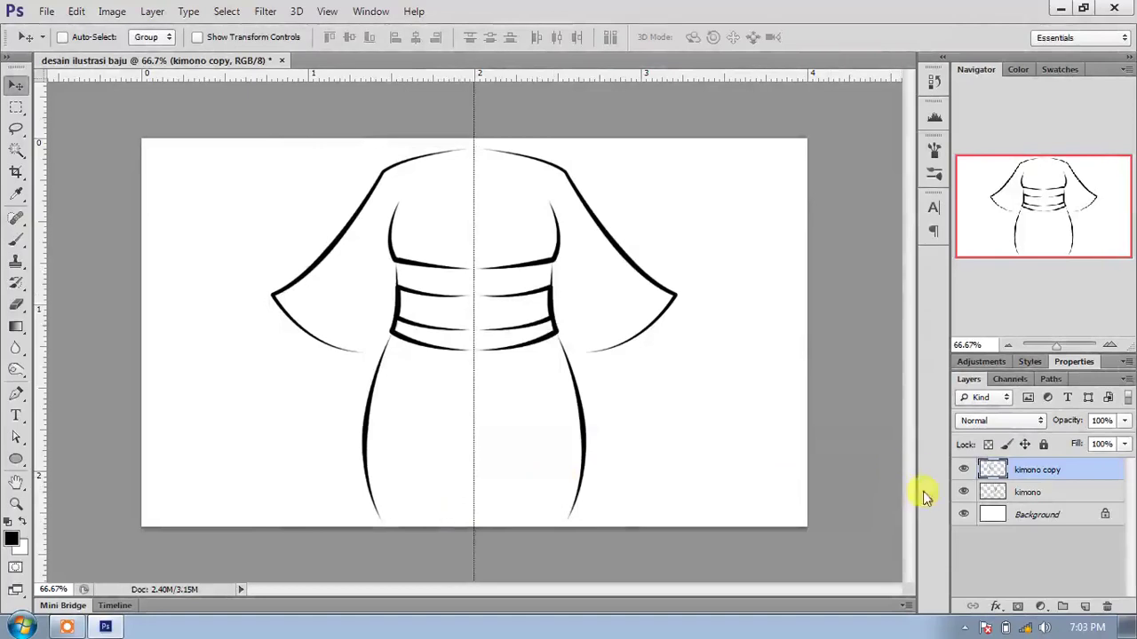
Merge the kimono and kimono copy layers into one layer.
{"action": "left_click", "coordinate": [1044, 500], "text": "shift"}
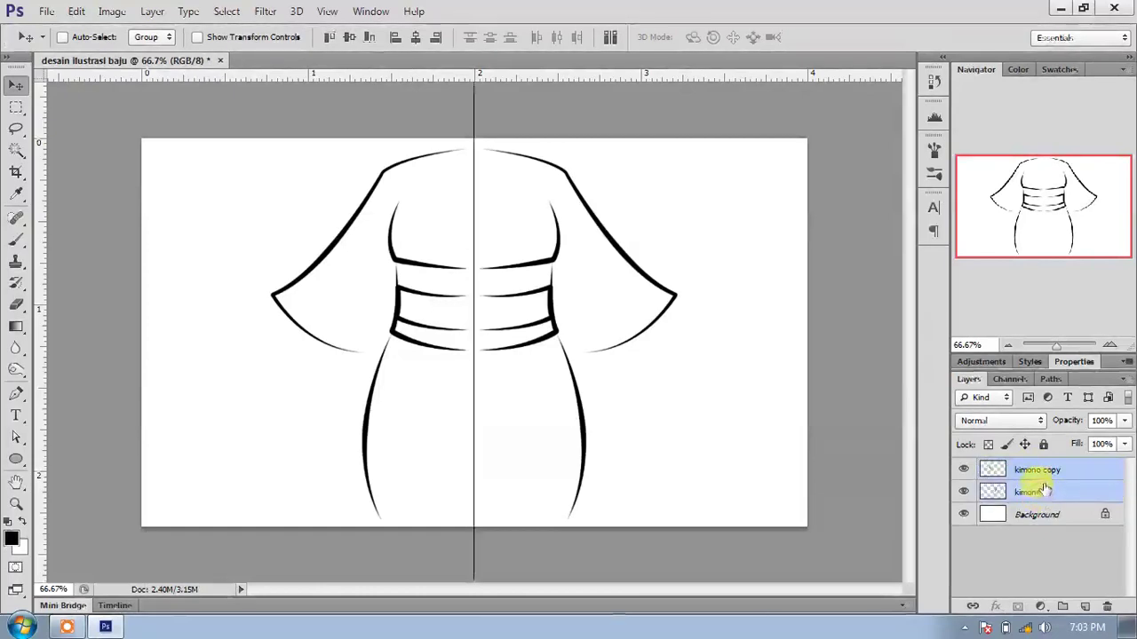
{"action": "left_click", "coordinate": [1065, 471]}
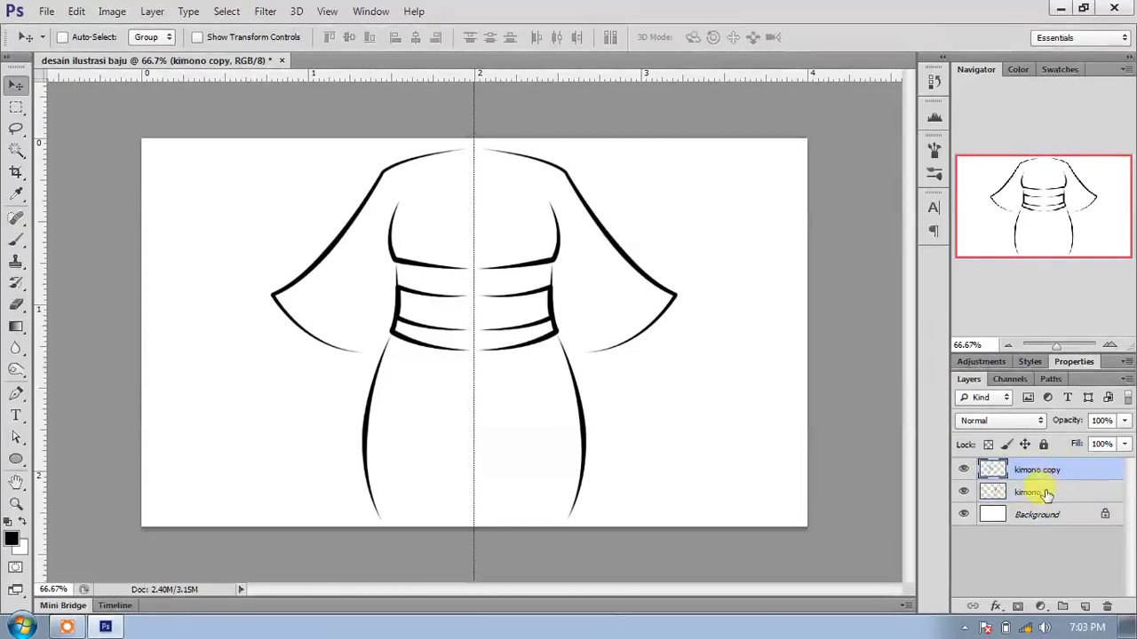
{"action": "left_click", "coordinate": [1046, 495], "text": "shift"}
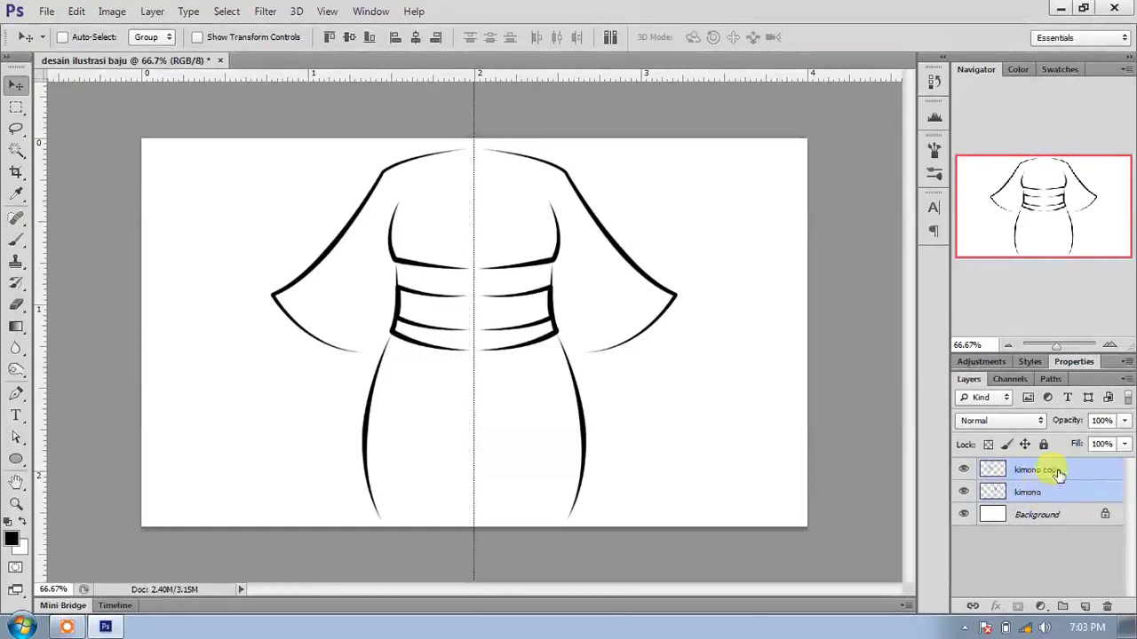
{"action": "right_click", "coordinate": [1061, 470]}
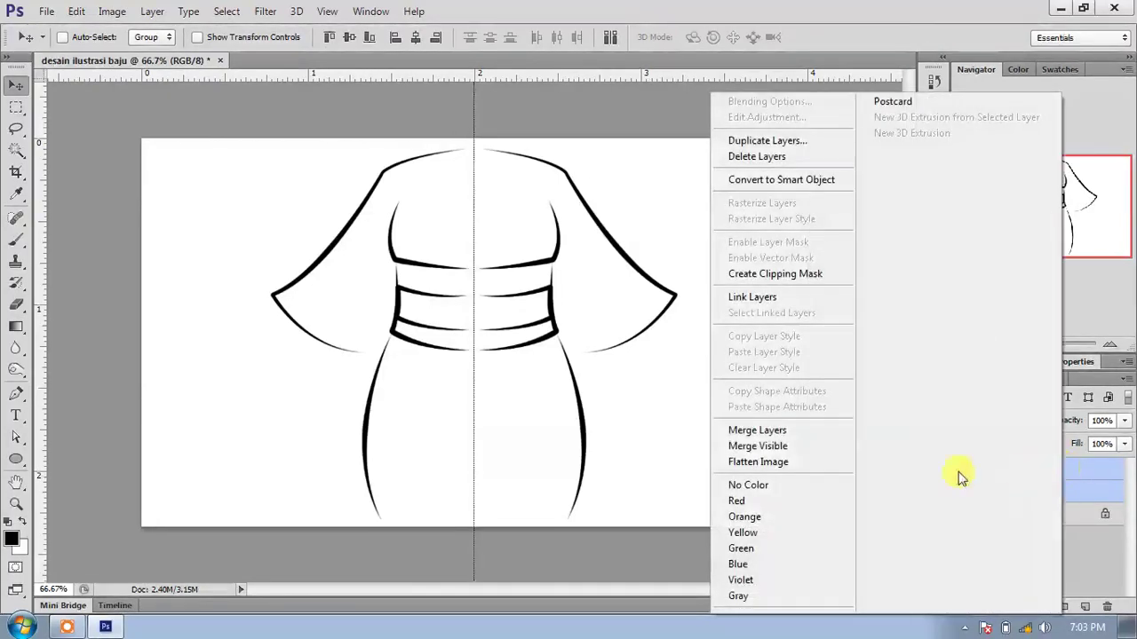
{"action": "left_click", "coordinate": [789, 432]}
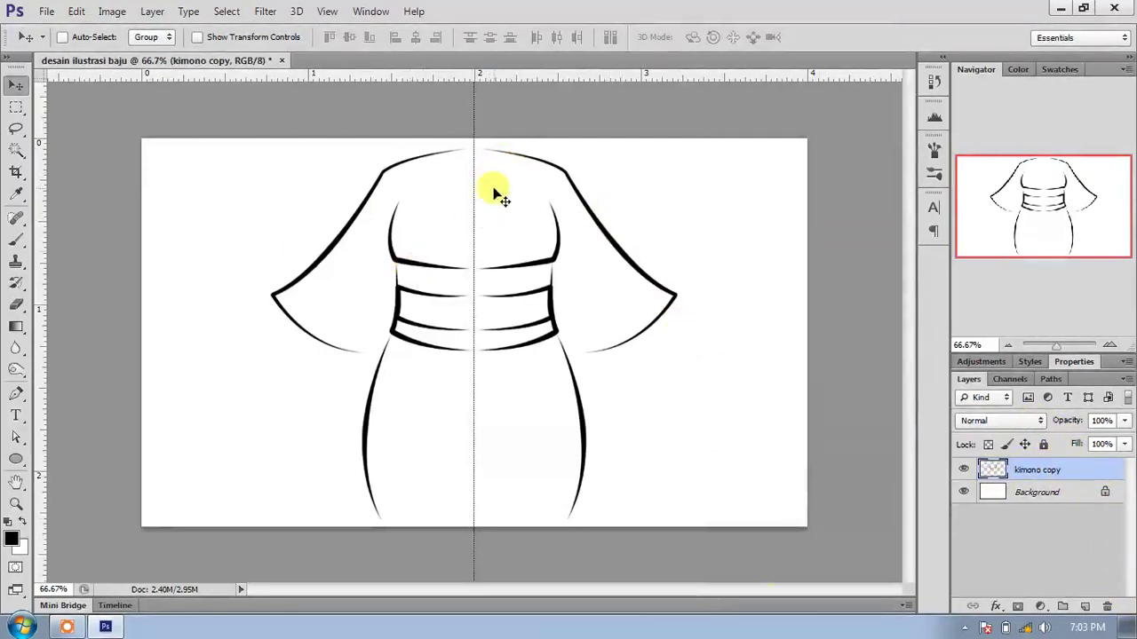
On a new layer, draw a curved collar path with the Pen tool from the right shoulder line to the left part of the bodice's lower edge.
{"action": "left_click", "coordinate": [1085, 607]}
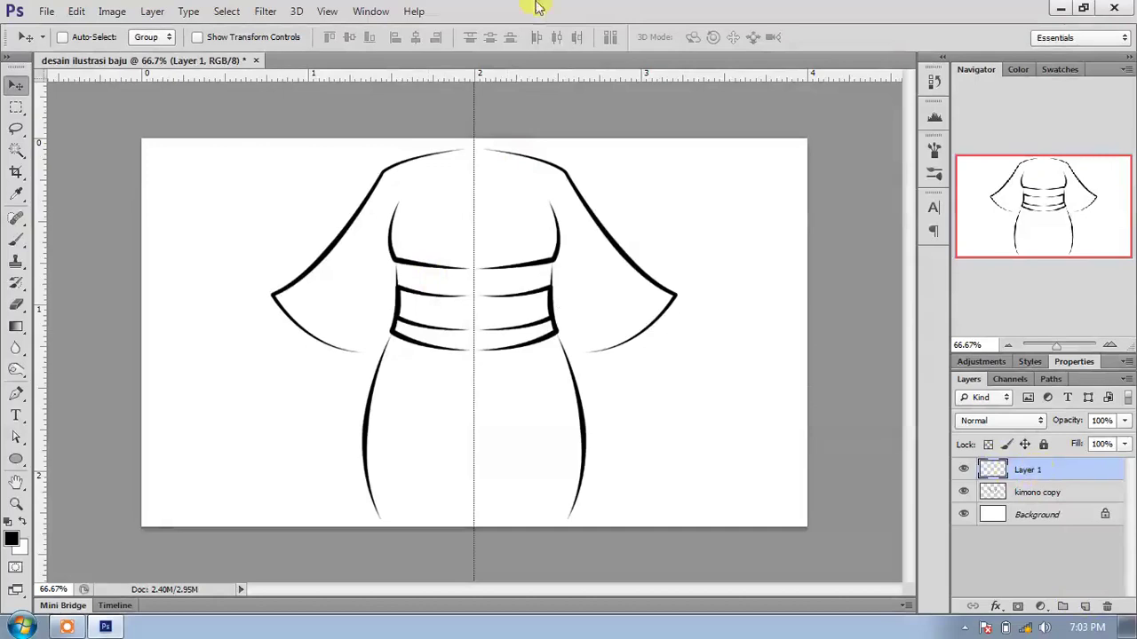
{"action": "left_click", "coordinate": [16, 396]}
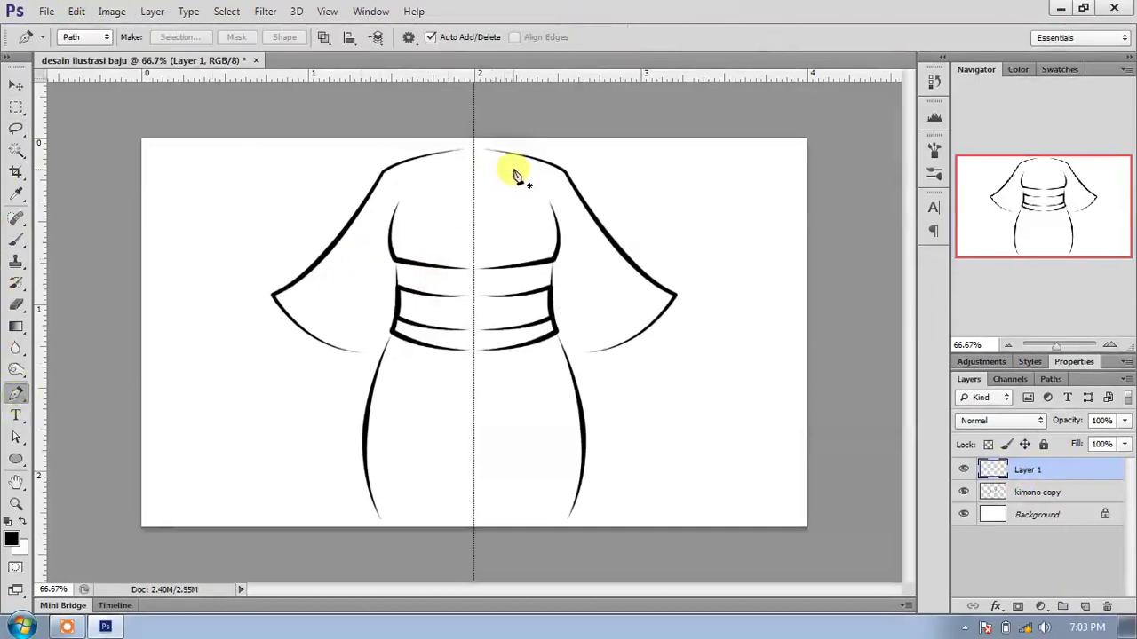
{"action": "key", "text": "ctrl+plus"}
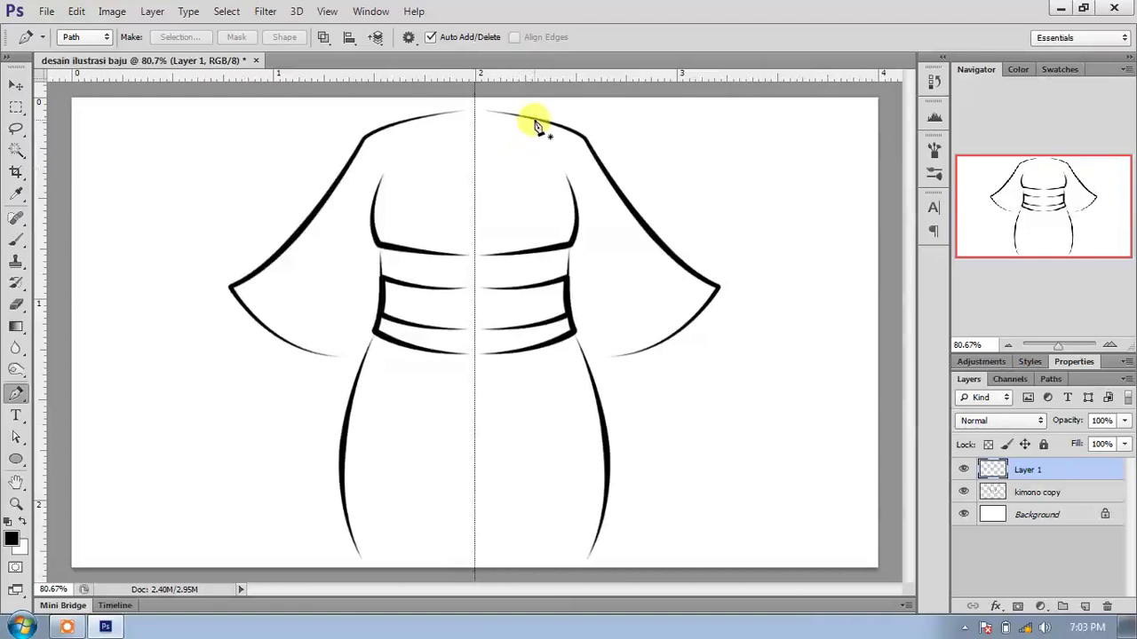
{"action": "left_click", "coordinate": [534, 120]}
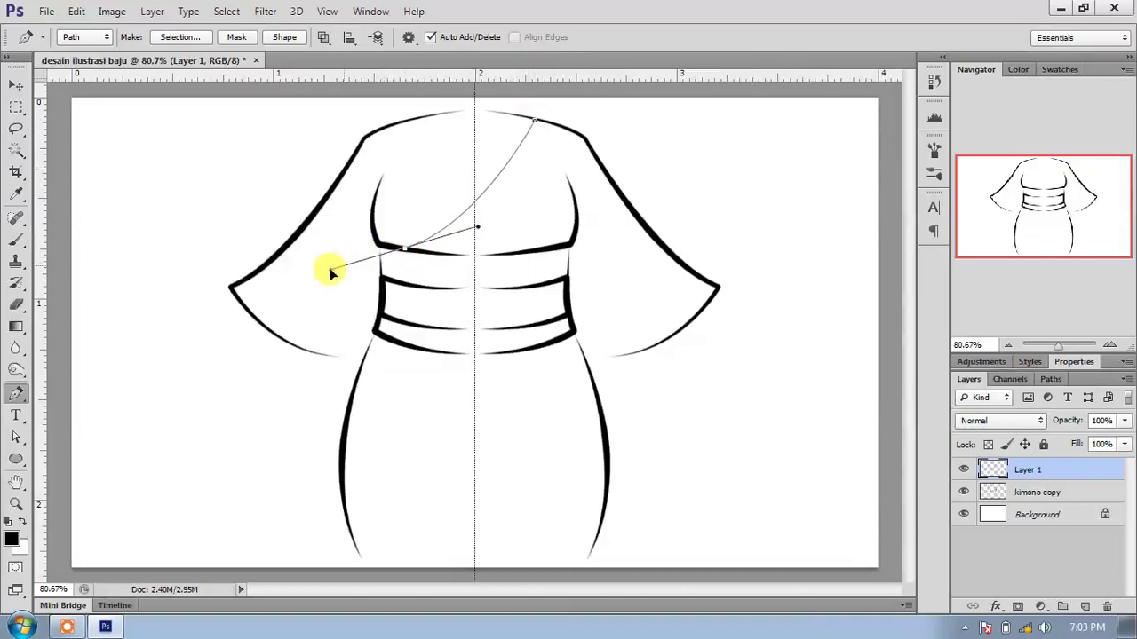
{"action": "left_click_drag", "start_coordinate": [313, 281], "coordinate": [313, 284]}
Stroke the long crossing collar path with the Brush using simulated pressure, and delete the path.
{"action": "right_click", "coordinate": [507, 189]}
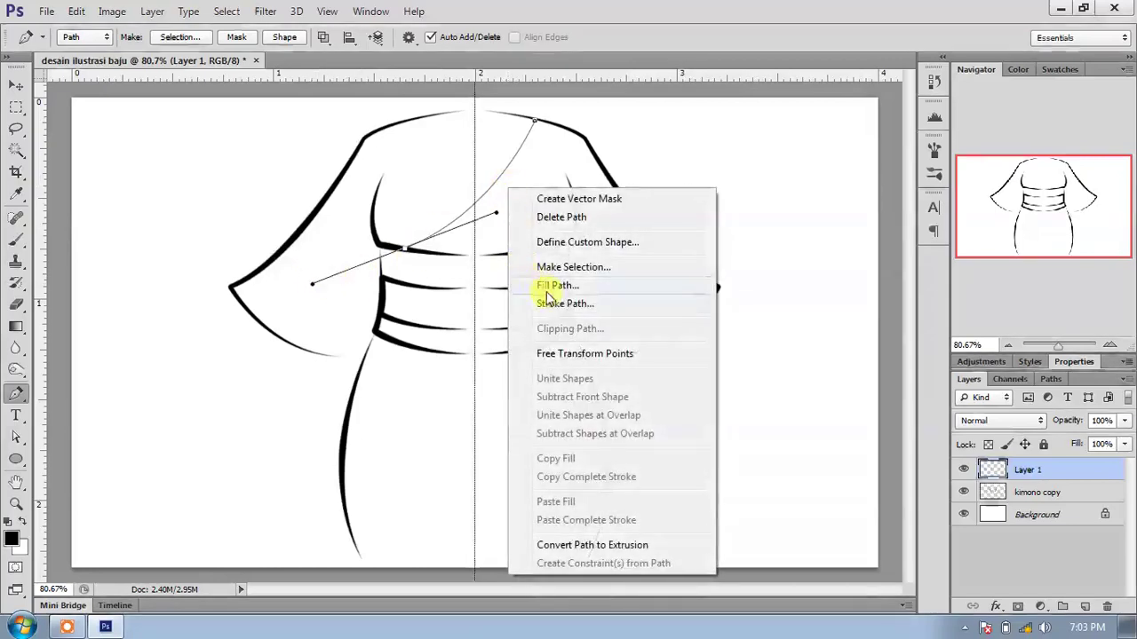
{"action": "left_click", "coordinate": [547, 303]}
{"action": "left_click", "coordinate": [553, 156]}
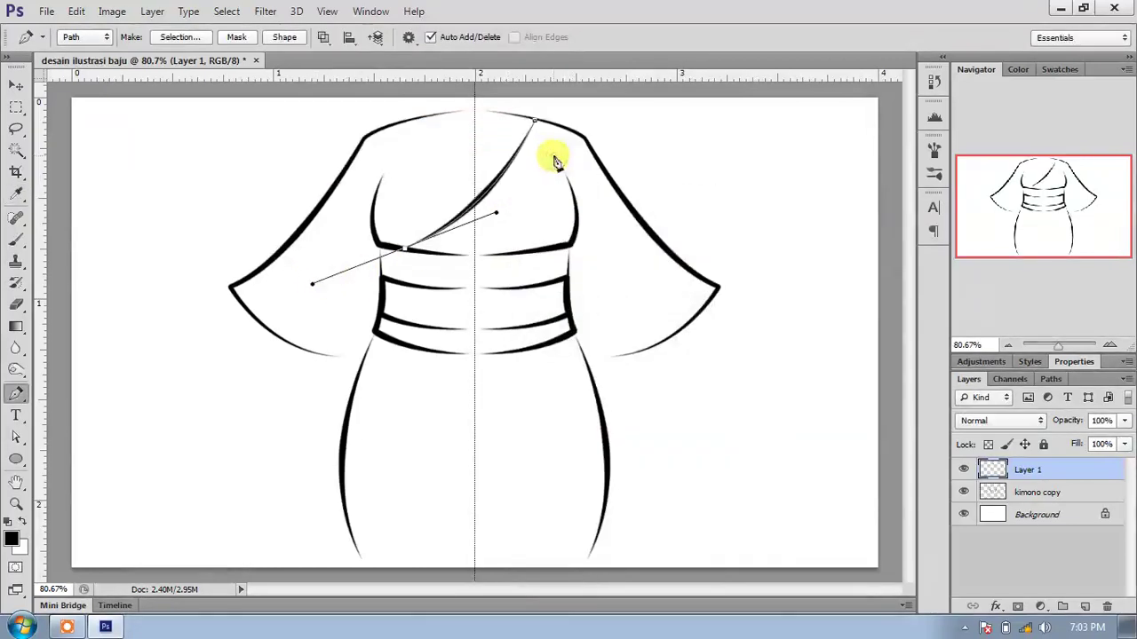
{"action": "right_click", "coordinate": [553, 158]}
{"action": "left_click", "coordinate": [591, 183]}
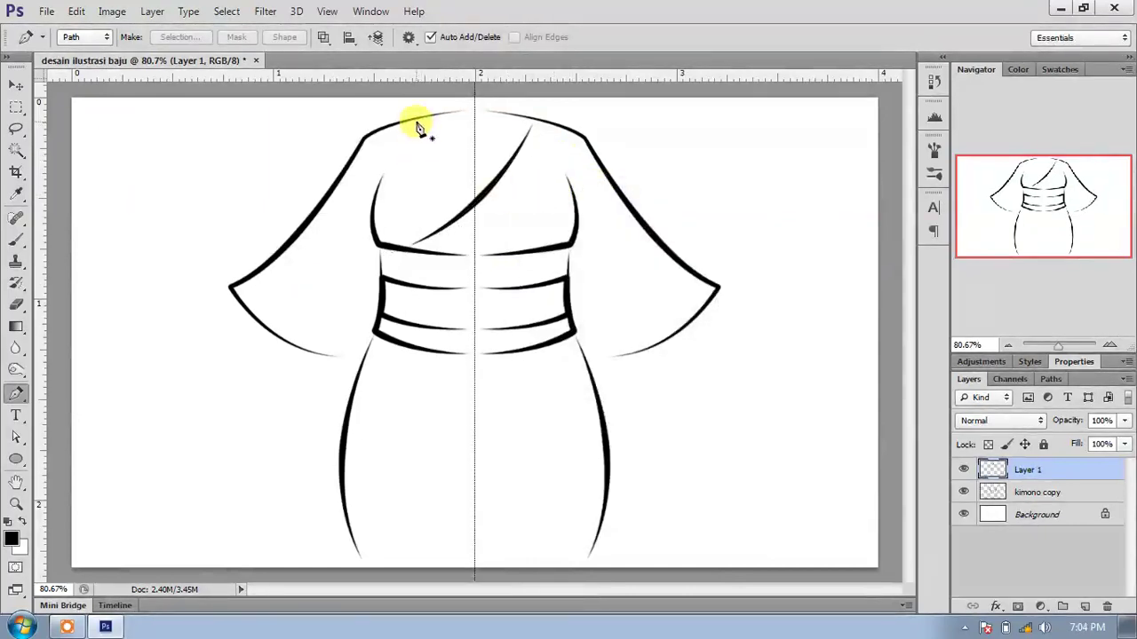
Draw a curved path from the left shoulder line to the crossing collar at the guide, and brush-stroke it with simulated pressure before deleting the path.
{"action": "left_click", "coordinate": [416, 121]}
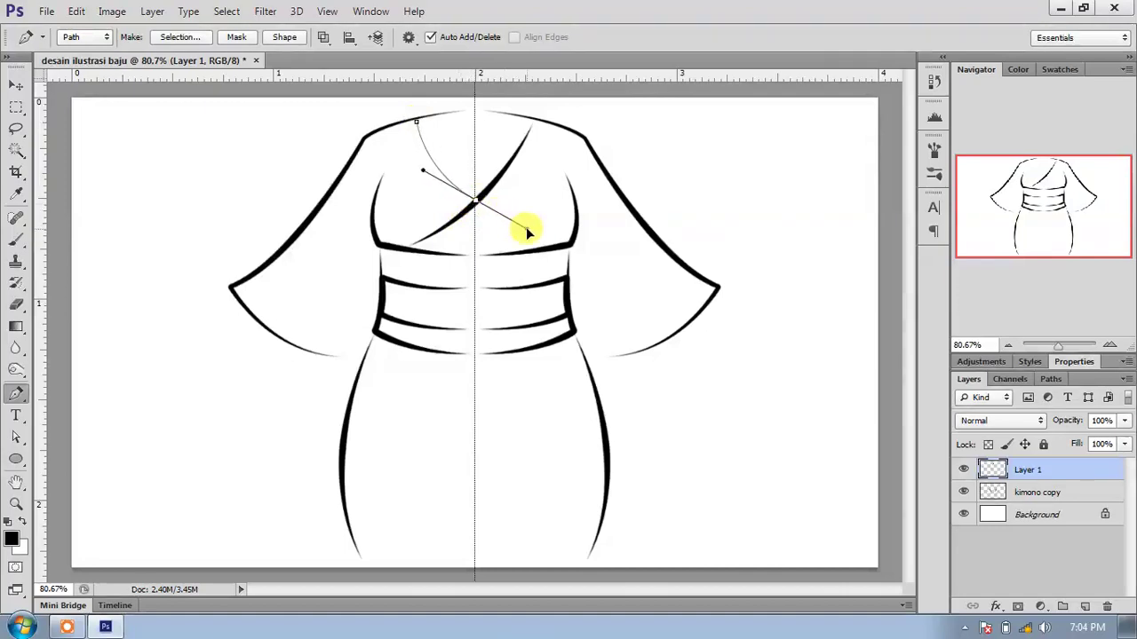
{"action": "right_click", "coordinate": [525, 173]}
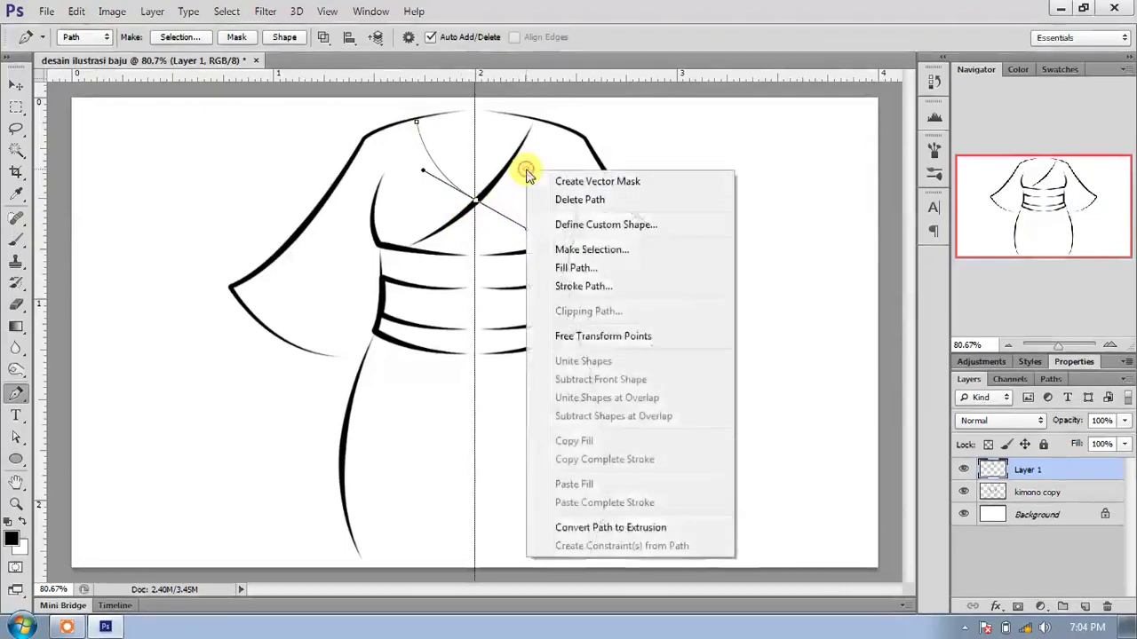
{"action": "left_click", "coordinate": [585, 288]}
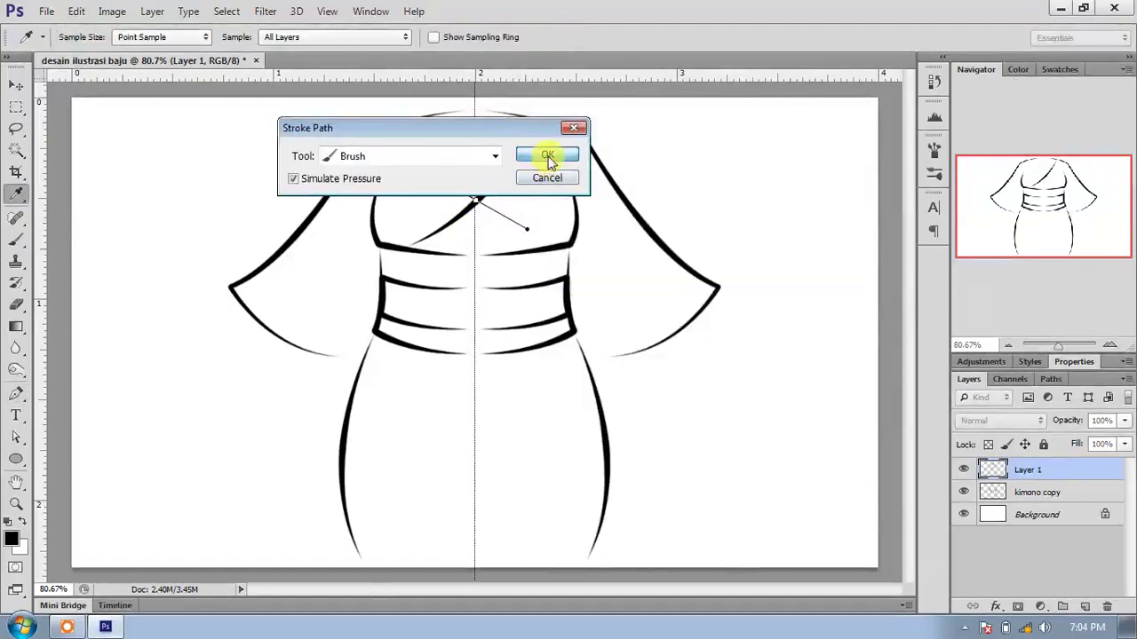
{"action": "left_click", "coordinate": [547, 158]}
{"action": "right_click", "coordinate": [546, 158]}
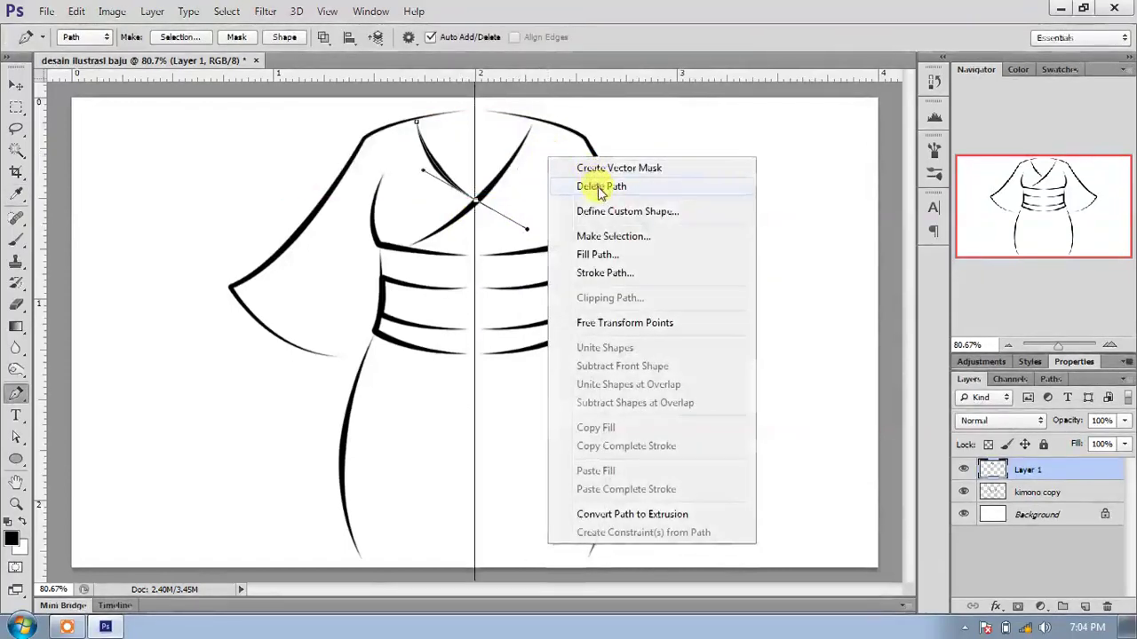
{"action": "left_click", "coordinate": [590, 185]}
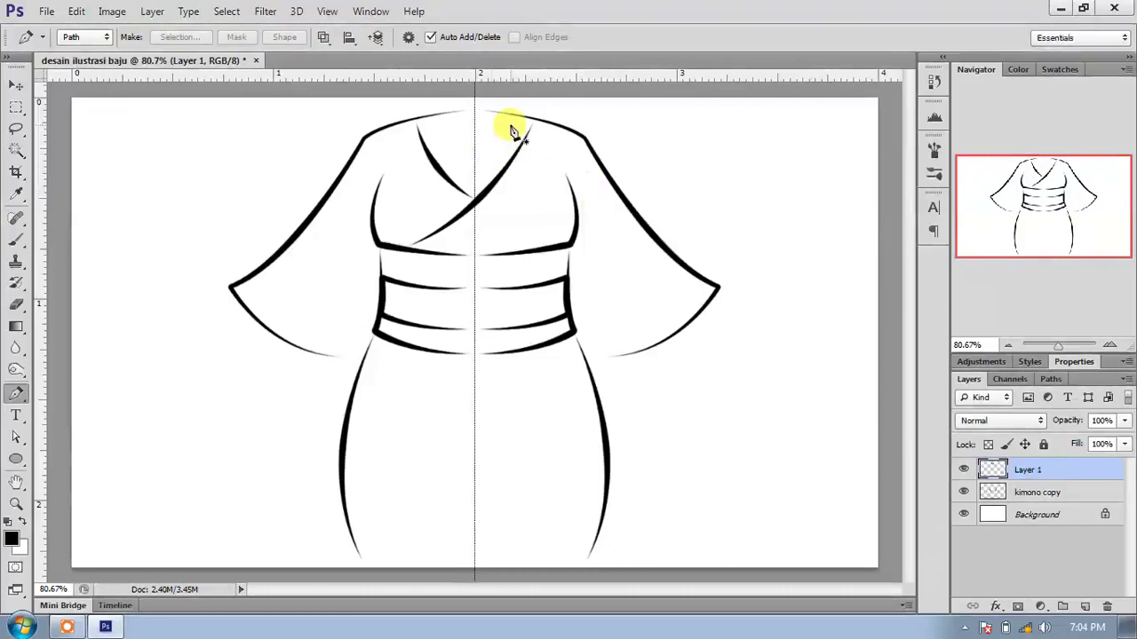
Draw a curved inner collar path from the right shoulder line, near the guide, down to the left collar line.
{"action": "scroll", "coordinate": [512, 131], "scroll_direction": "up", "scroll_amount": 2}
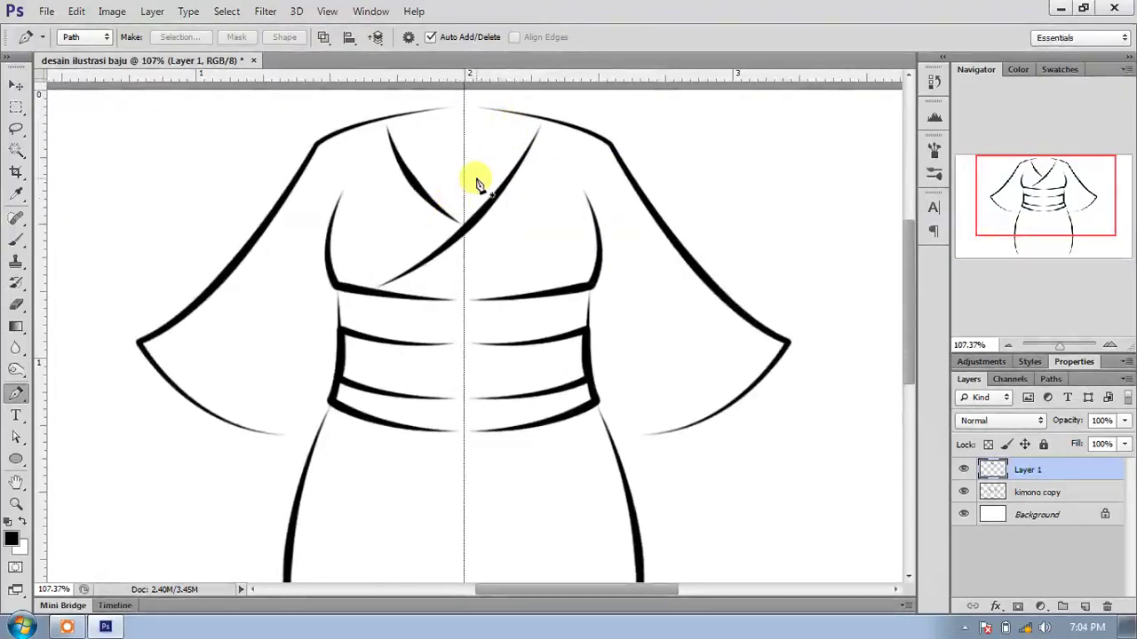
{"action": "left_click", "coordinate": [510, 113]}
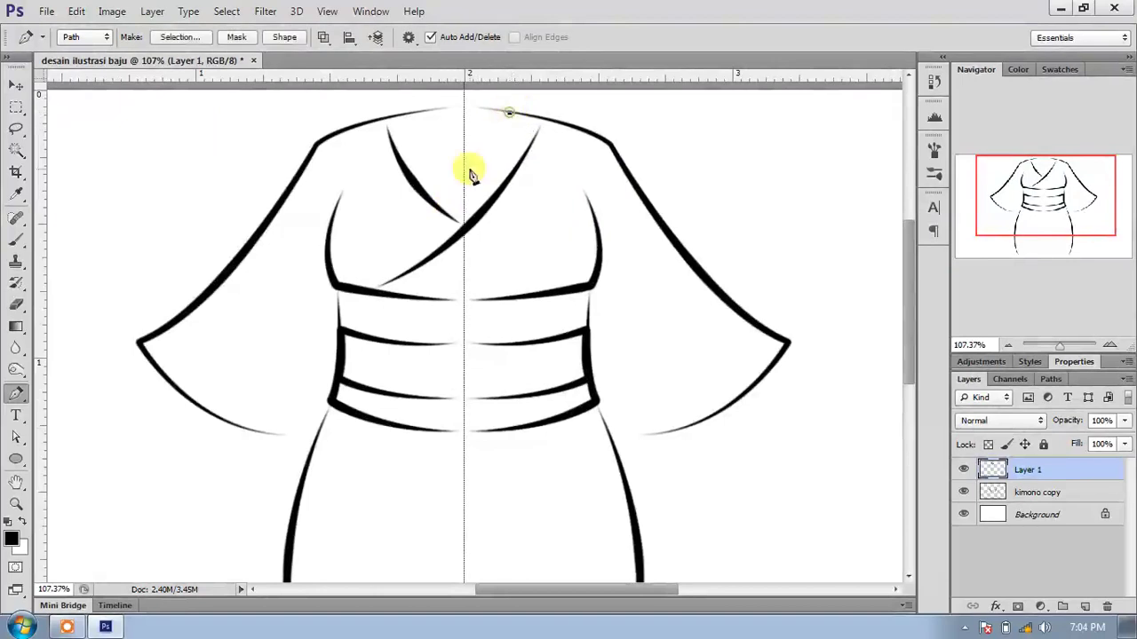
{"action": "left_click", "coordinate": [434, 213]}
{"action": "left_click_drag", "start_coordinate": [397, 234], "coordinate": [385, 247]}
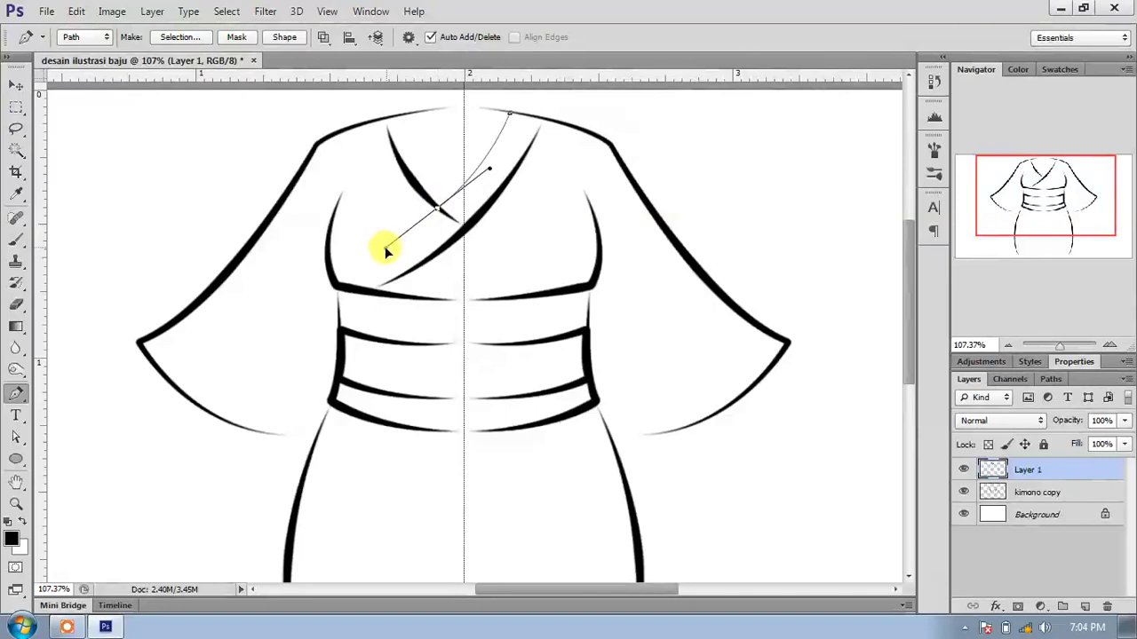
Stroke the right inner collar path with the Brush using simulated pressure, and delete the path.
{"action": "right_click", "coordinate": [503, 174]}
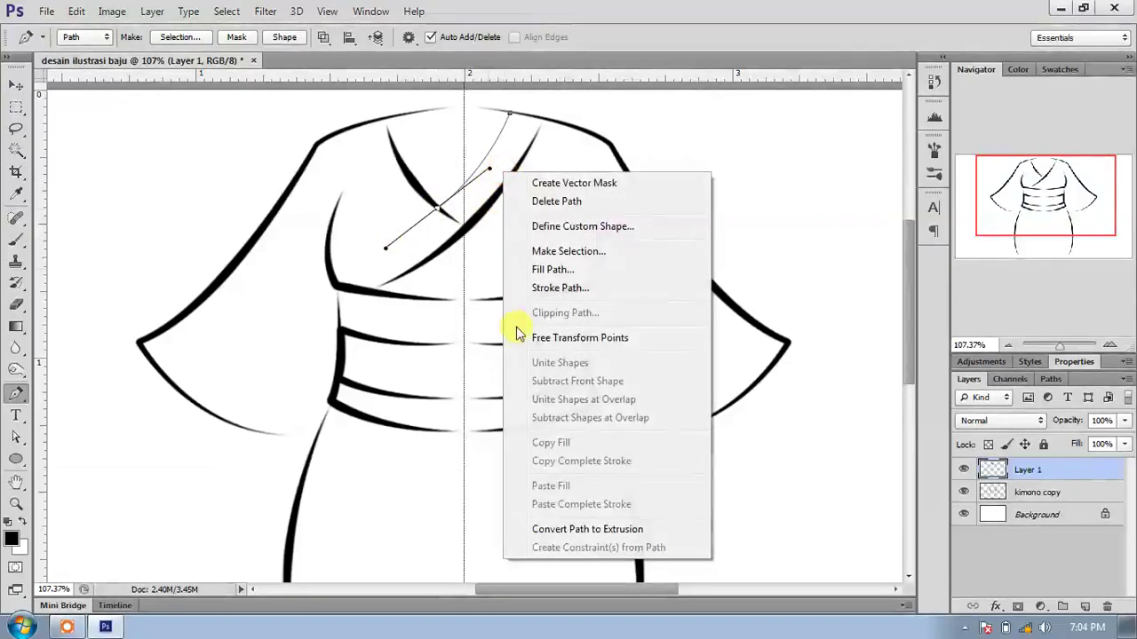
{"action": "left_click", "coordinate": [561, 288]}
{"action": "left_click", "coordinate": [540, 156]}
{"action": "right_click", "coordinate": [540, 162]}
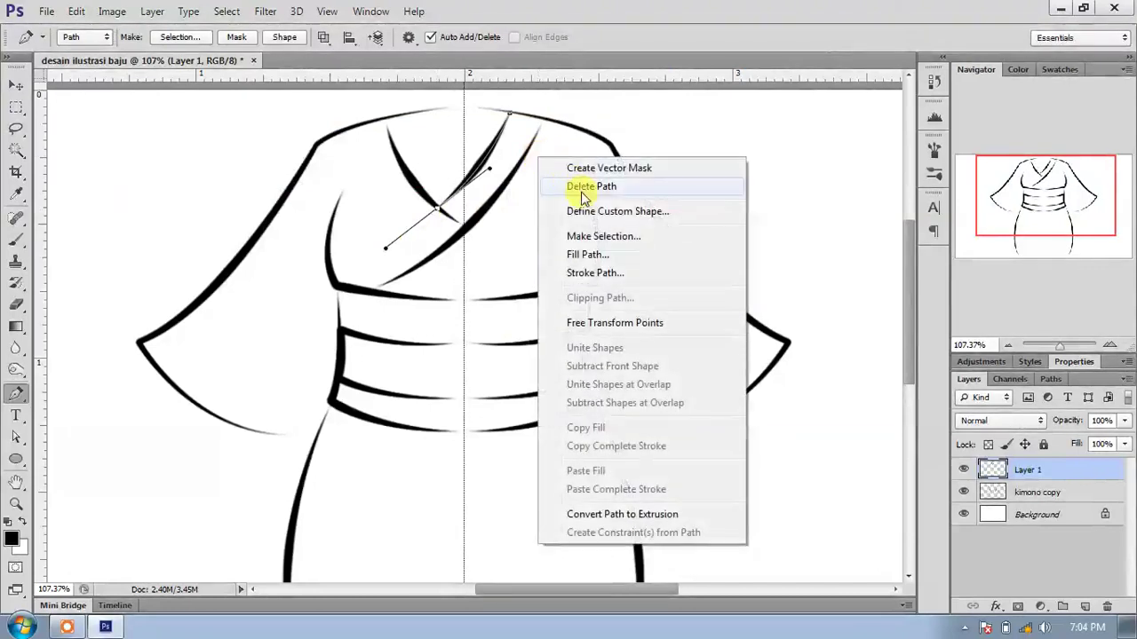
{"action": "left_click", "coordinate": [582, 185]}
Draw a curved inner collar path from the left shoulder line to the right inner collar, brush-stroke it with simulated pressure, and delete the path.
{"action": "left_click", "coordinate": [415, 114]}
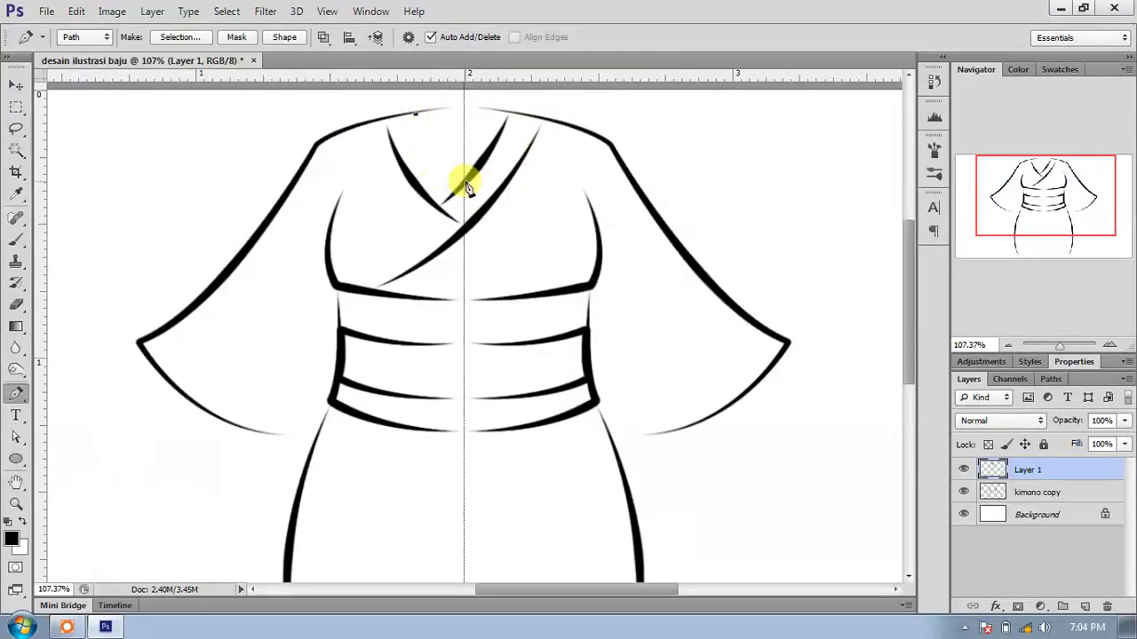
{"action": "left_click_drag", "start_coordinate": [455, 178], "coordinate": [489, 201]}
{"action": "right_click", "coordinate": [525, 142]}
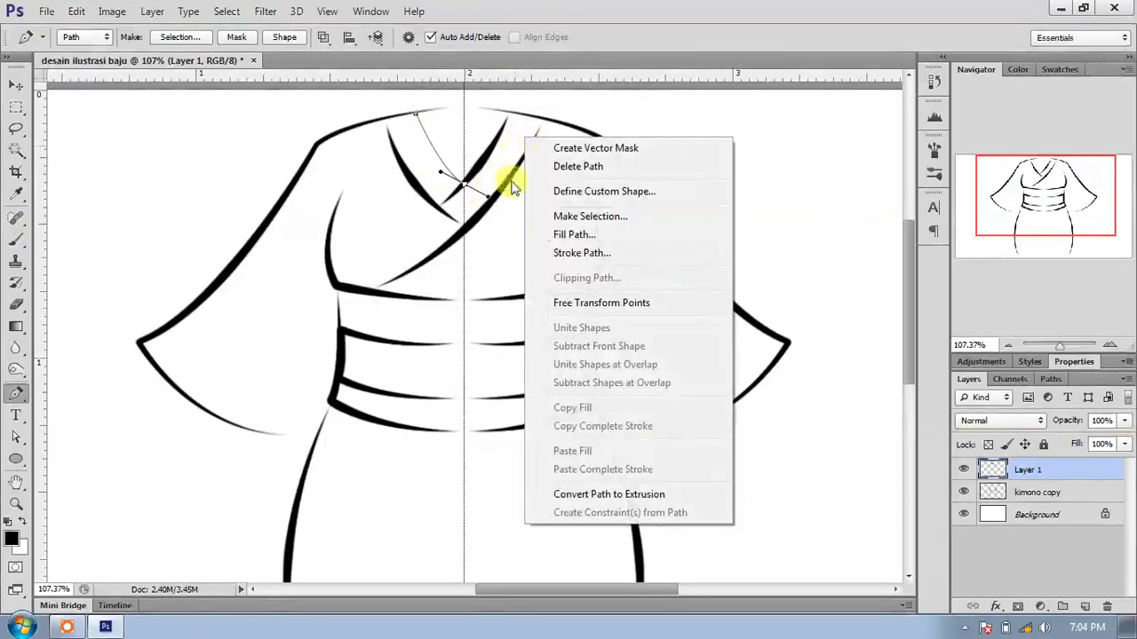
{"action": "left_click", "coordinate": [565, 250]}
{"action": "left_click", "coordinate": [544, 158]}
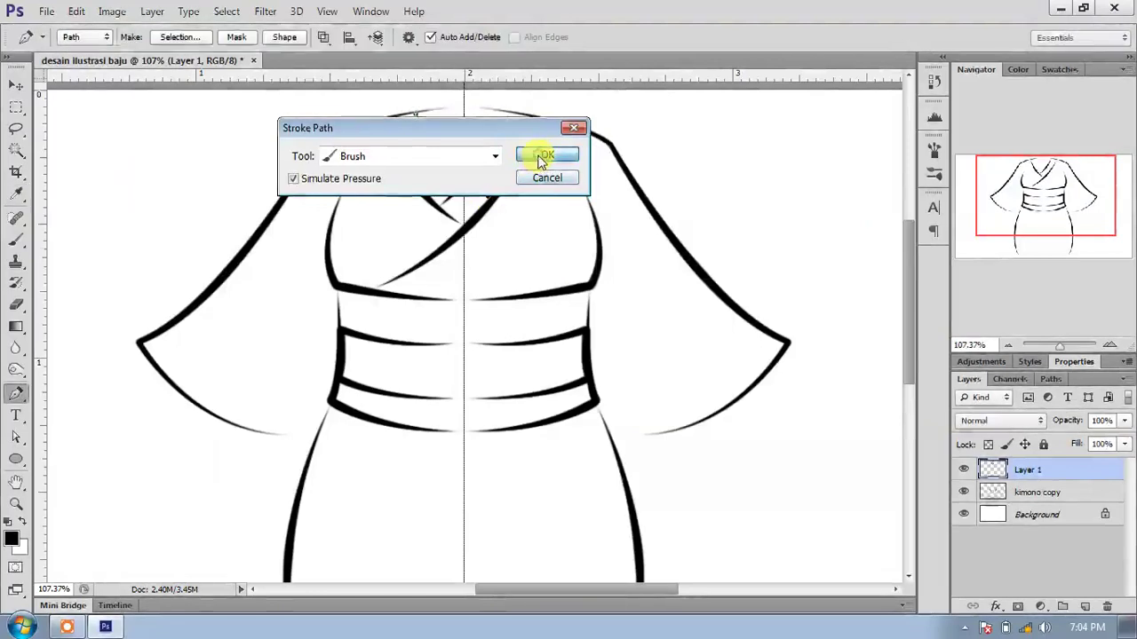
{"action": "right_click", "coordinate": [561, 160]}
{"action": "left_click", "coordinate": [579, 186]}
Draw a curved skirt overlap from the left part of the waistband to the guide at the canvas's lower edge, brush-stroked with simulated pressure.
{"action": "key", "text": "ctrl+minus"}
{"action": "key", "text": "ctrl+minus"}
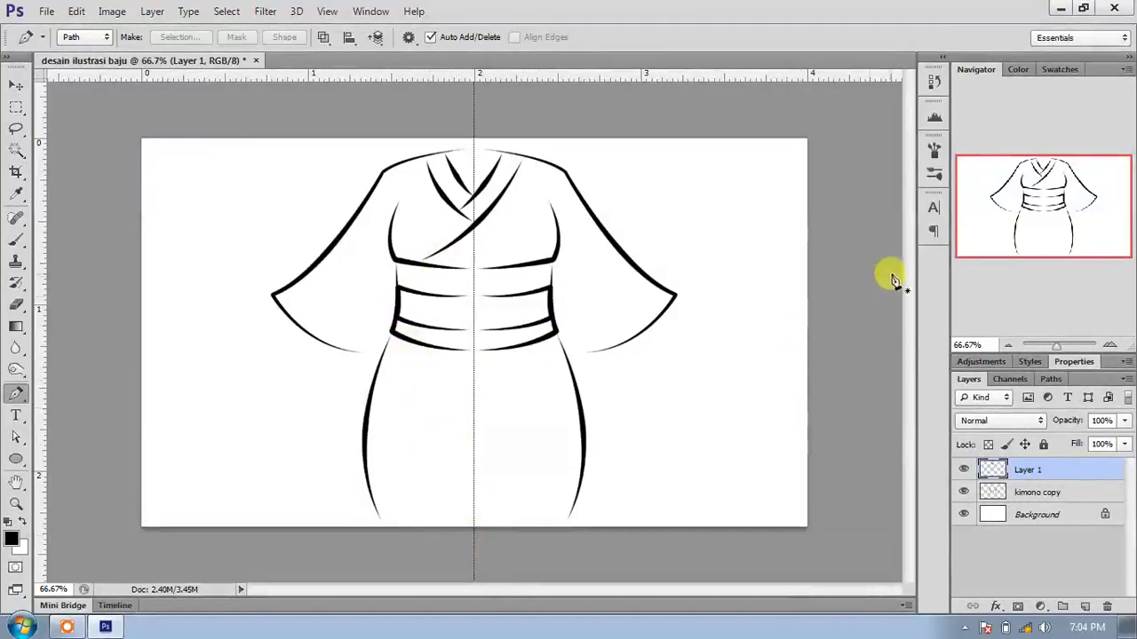
{"action": "left_click", "coordinate": [415, 346]}
{"action": "left_click_drag", "start_coordinate": [510, 559], "coordinate": [601, 605]}
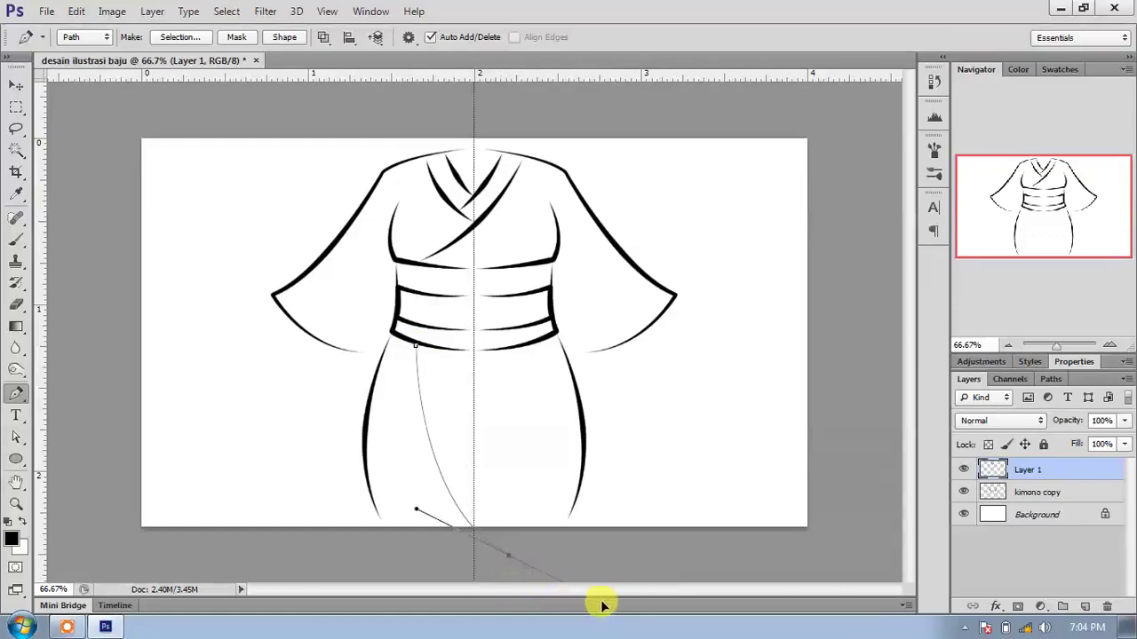
{"action": "right_click", "coordinate": [520, 439]}
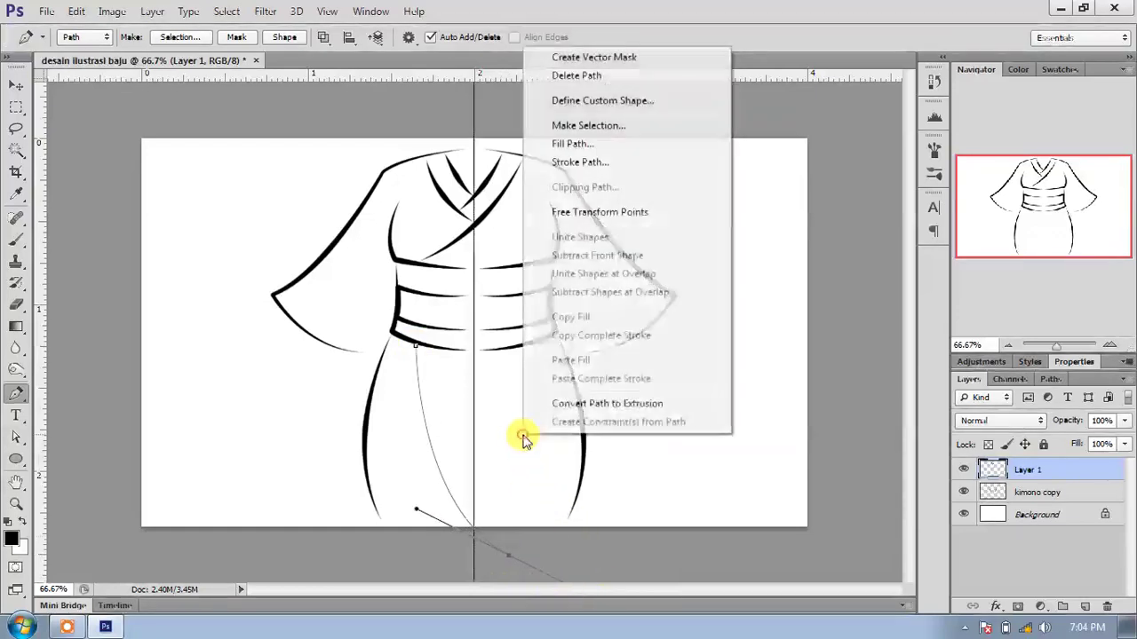
{"action": "left_click", "coordinate": [597, 163]}
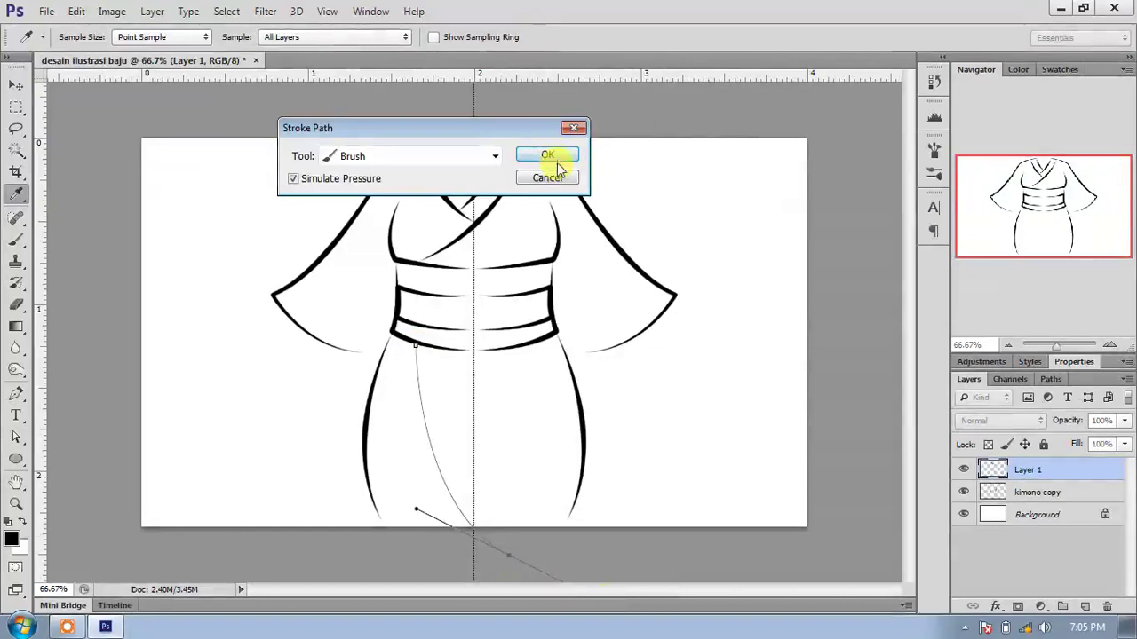
{"action": "left_click", "coordinate": [552, 153]}
{"action": "right_click", "coordinate": [557, 158]}
{"action": "left_click", "coordinate": [609, 182]}
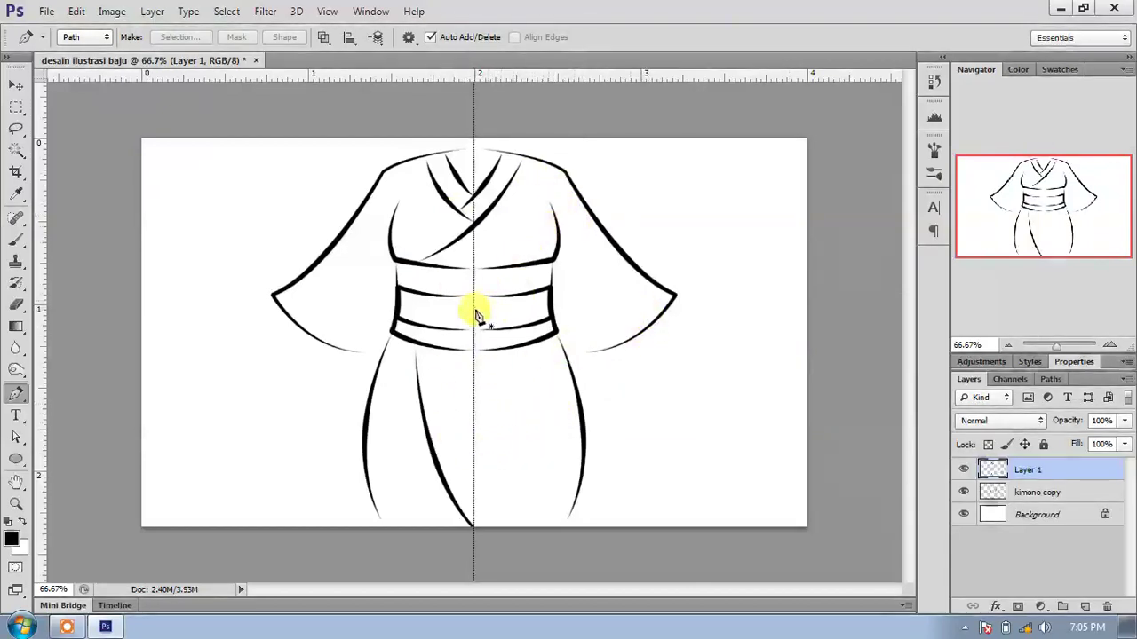
Switch to the Brush tool and set the brush size to 2 px.
{"action": "scroll", "coordinate": [462, 319], "scroll_direction": "up", "scroll_amount": 3}
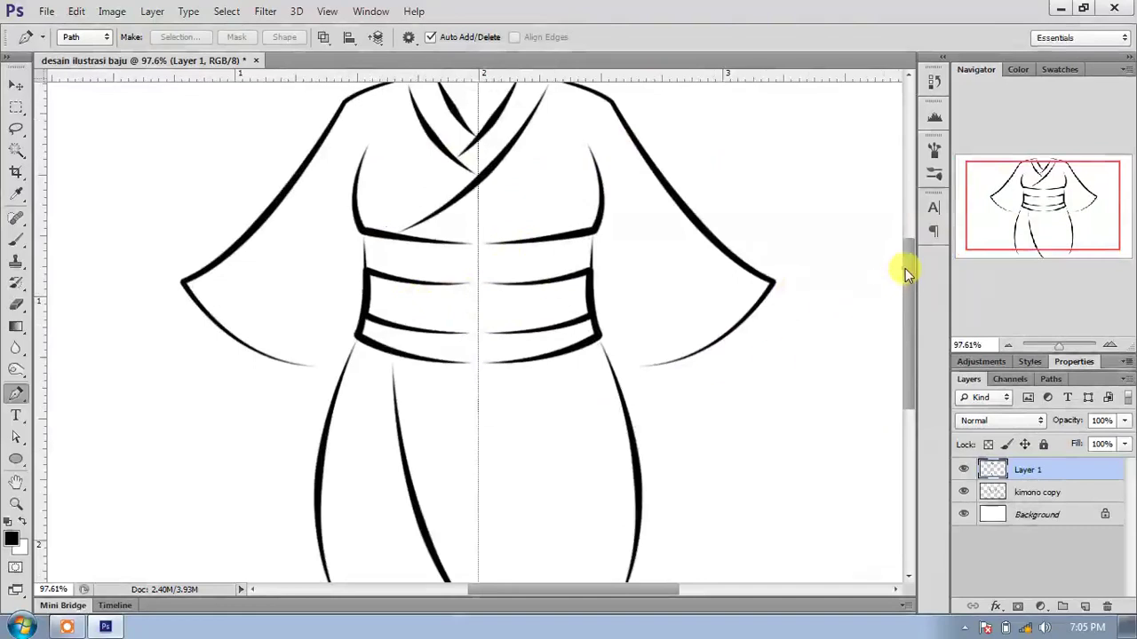
{"action": "left_click_drag", "start_coordinate": [905, 268], "coordinate": [908, 250]}
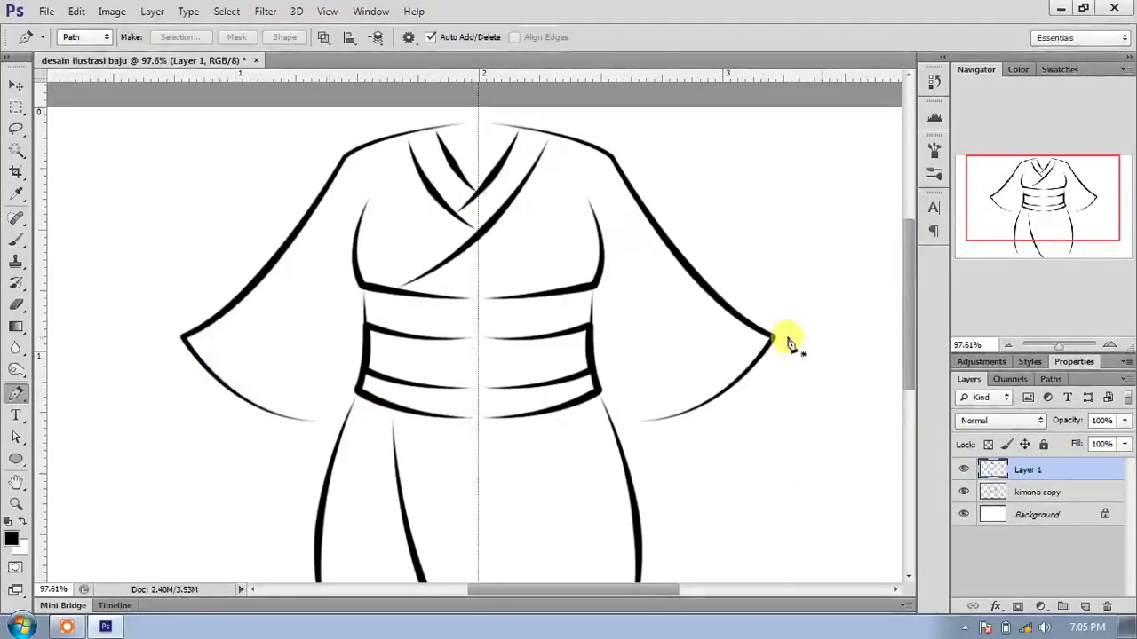
{"action": "left_click", "coordinate": [16, 240]}
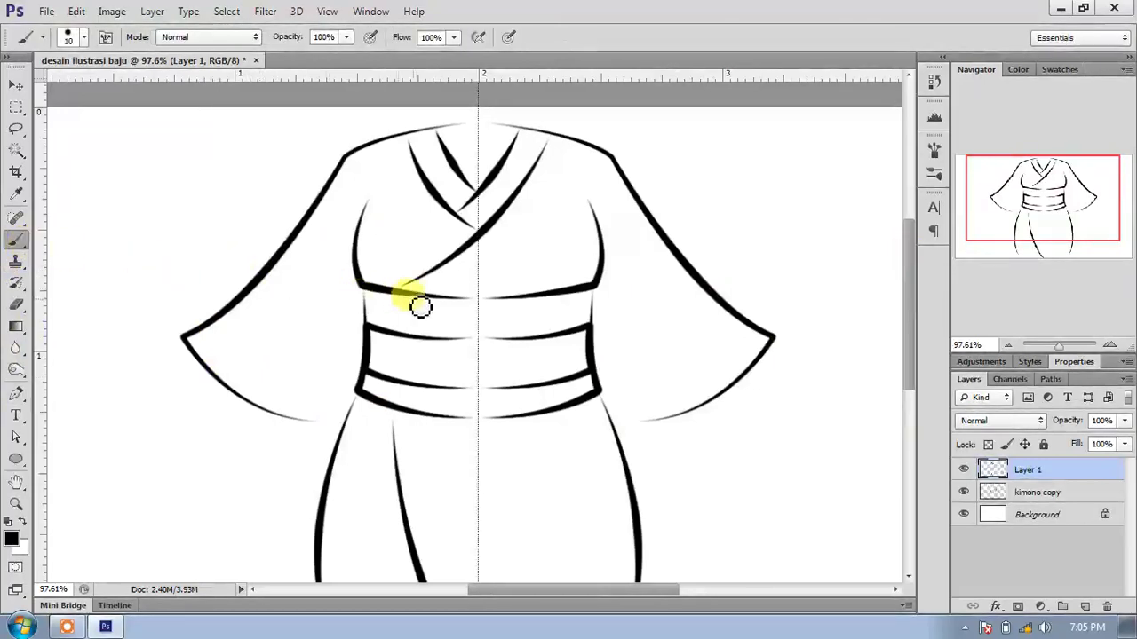
{"action": "right_click", "coordinate": [465, 272]}
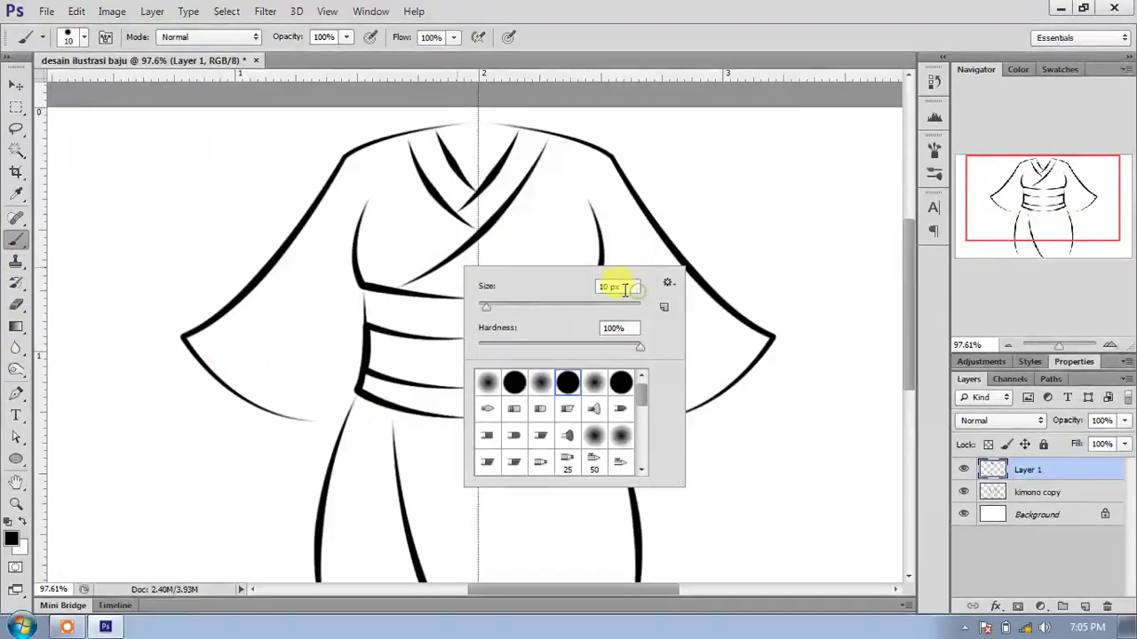
{"action": "left_click_drag", "start_coordinate": [617, 286], "coordinate": [554, 283]}
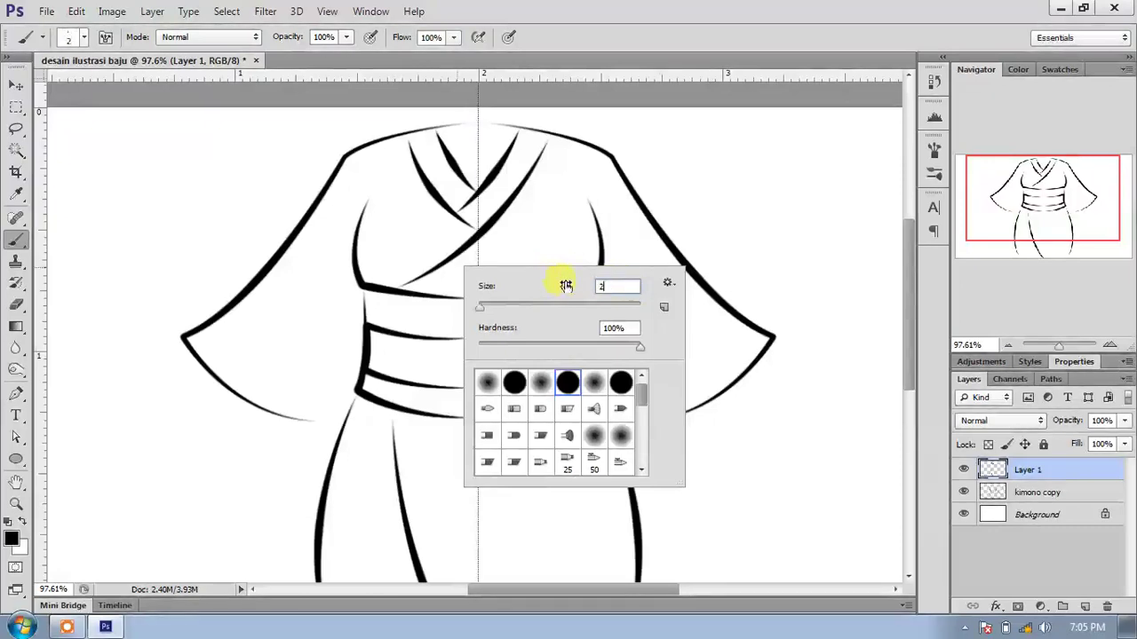
{"action": "key", "text": "Return"}
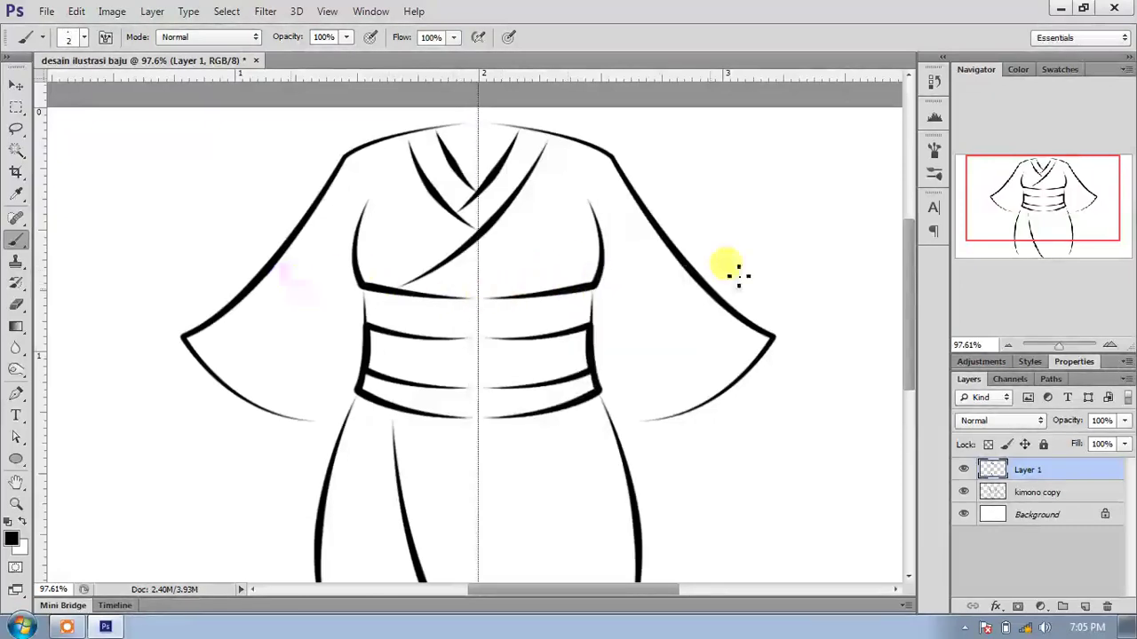
Set the brush tip's spacing to 180% and its size to 5 px for a dotted stitch line.
{"action": "left_click", "coordinate": [934, 153]}
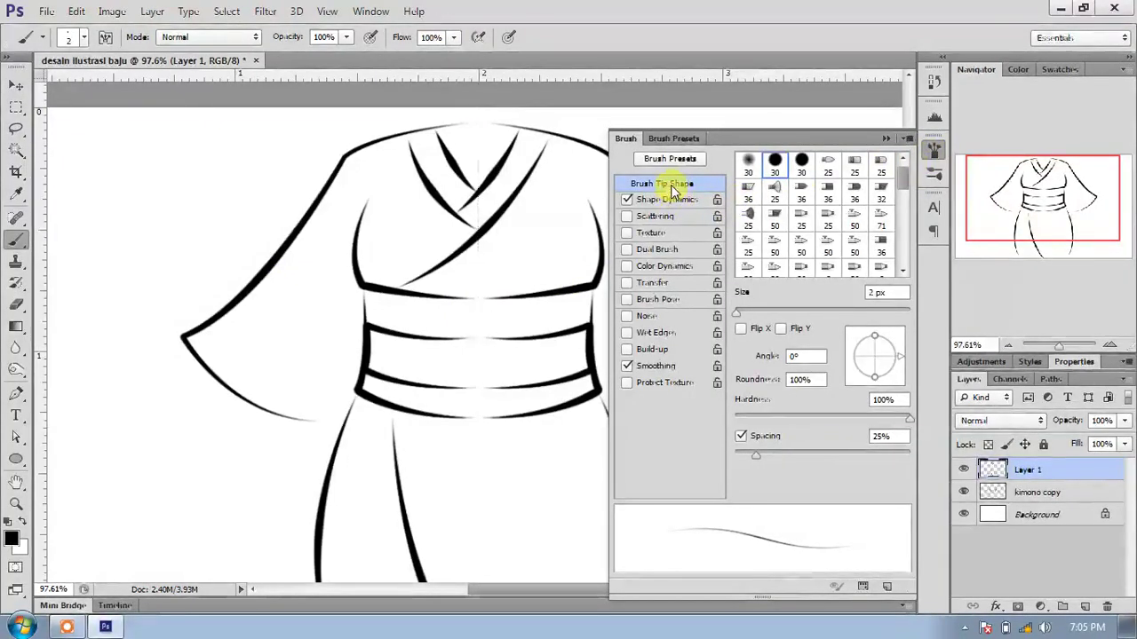
{"action": "left_click_drag", "start_coordinate": [757, 460], "coordinate": [855, 468]}
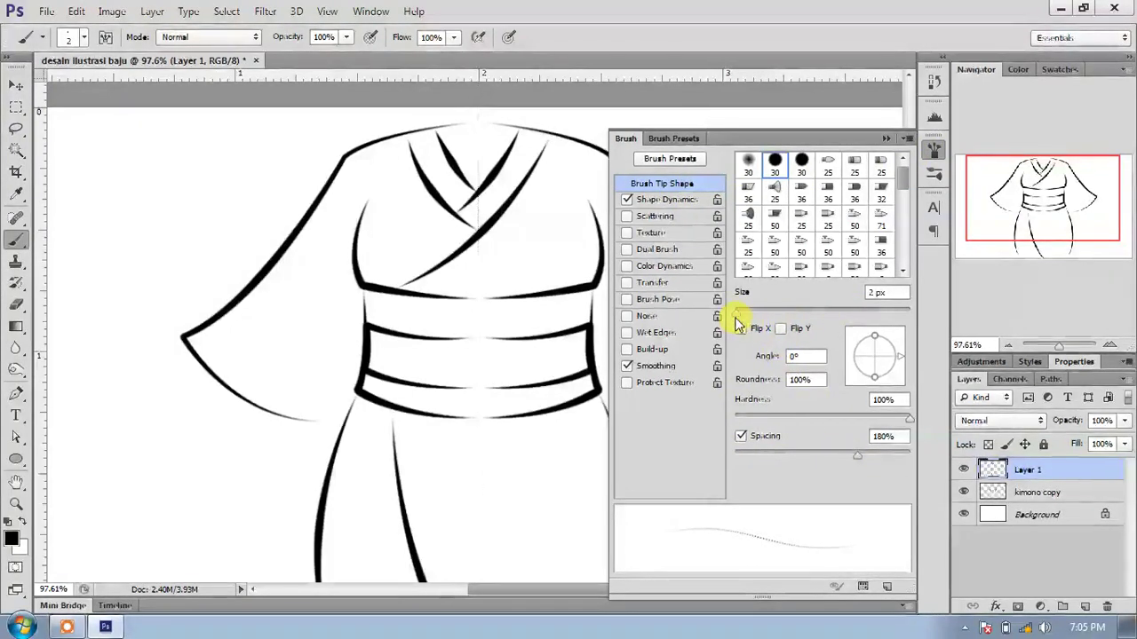
{"action": "left_click_drag", "start_coordinate": [737, 315], "coordinate": [740, 318]}
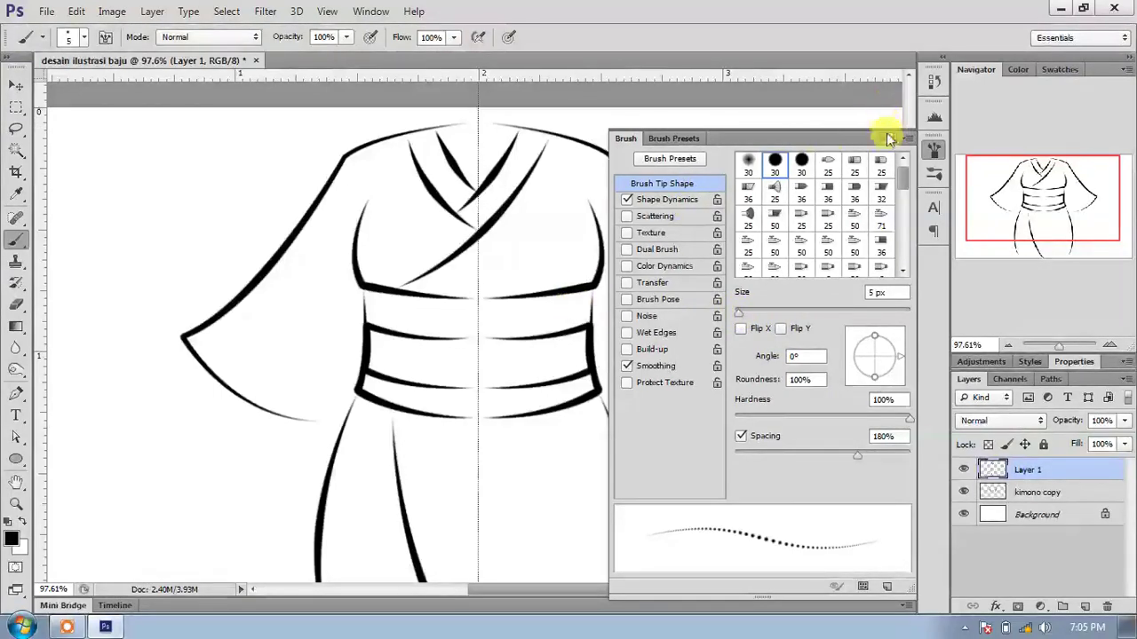
{"action": "left_click", "coordinate": [895, 135]}
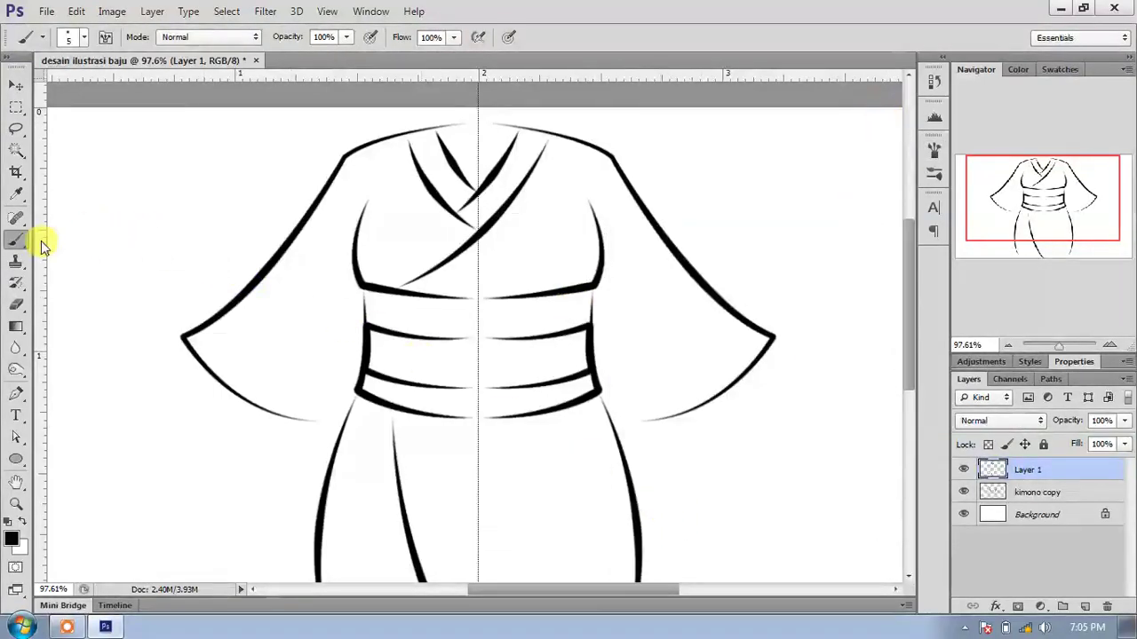
Draw a curved Pen path just inside the left sleeve hem, from the sleeve's outer edge to the hip line.
{"action": "left_click", "coordinate": [15, 395]}
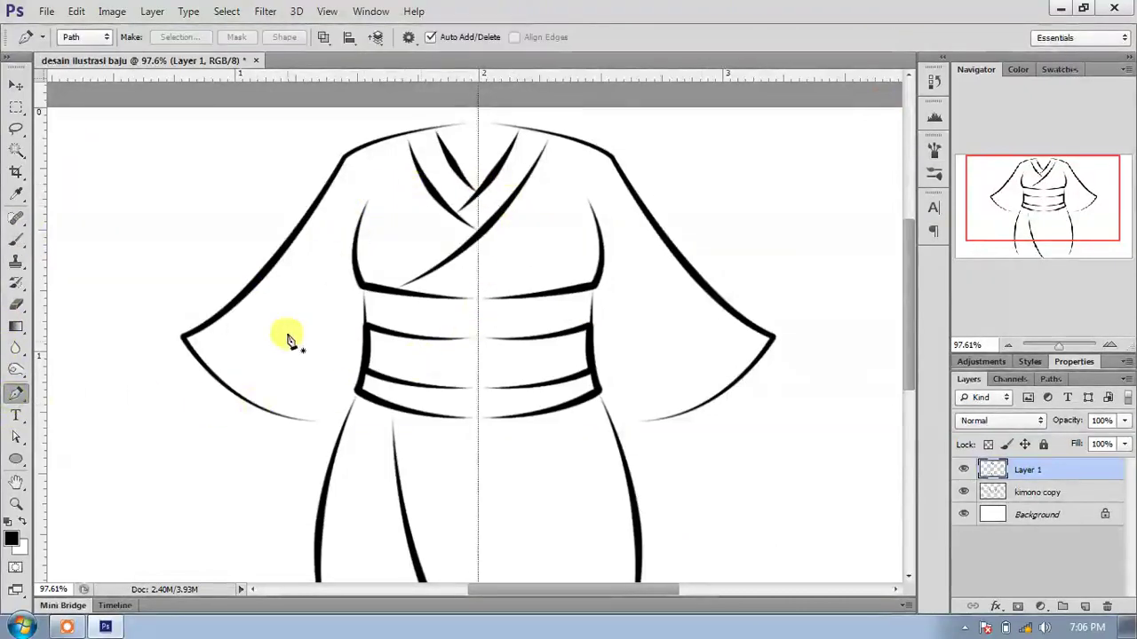
{"action": "scroll", "coordinate": [266, 347], "scroll_direction": "up", "scroll_amount": 1}
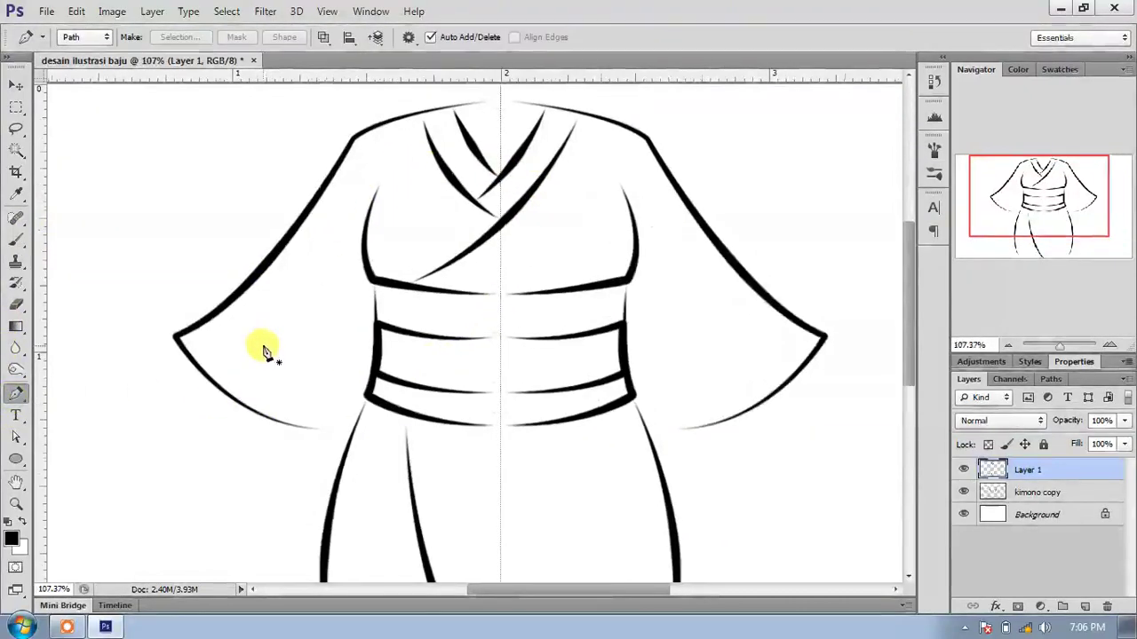
{"action": "left_click", "coordinate": [197, 329]}
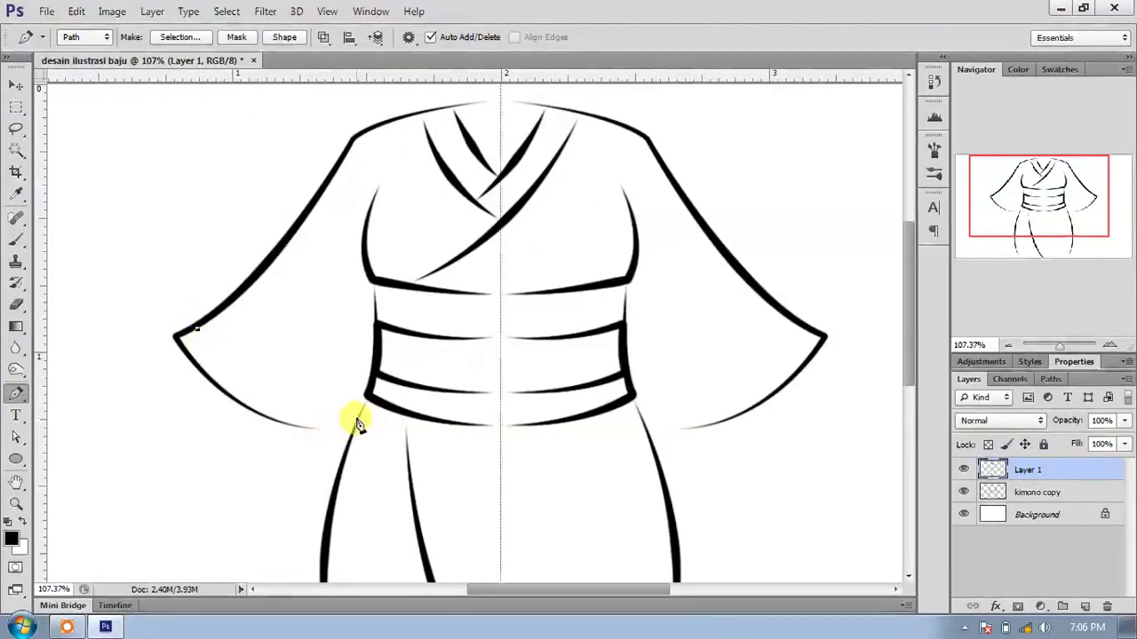
{"action": "left_click_drag", "start_coordinate": [355, 417], "coordinate": [462, 415]}
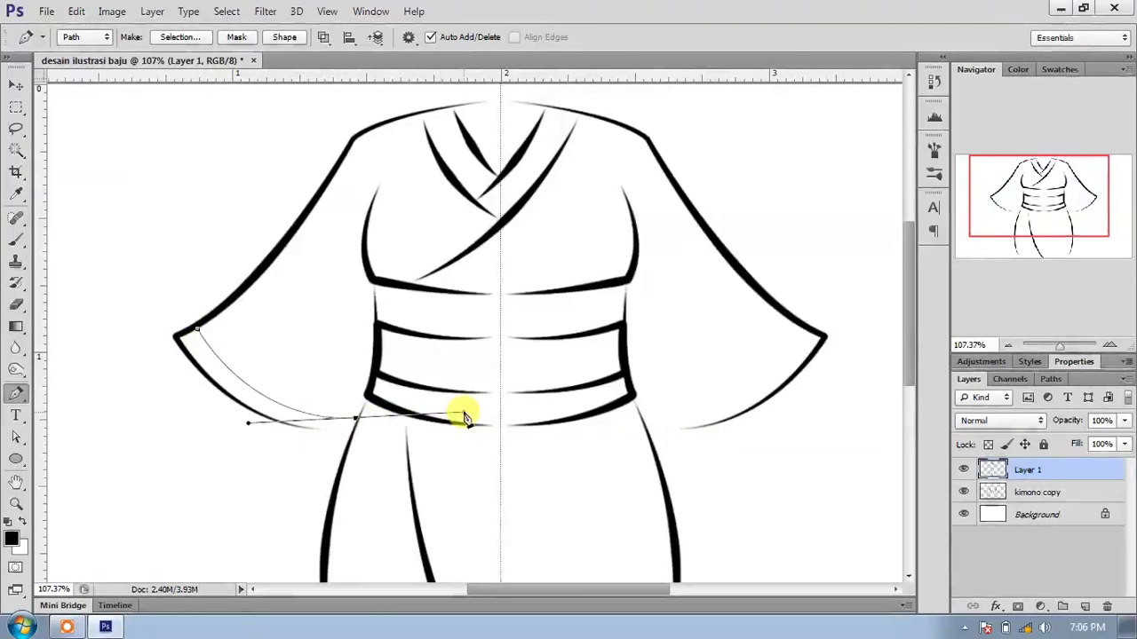
Stroke the left sleeve hem path with the dotted Brush, with Simulate Pressure off, and delete the path.
{"action": "right_click", "coordinate": [436, 356]}
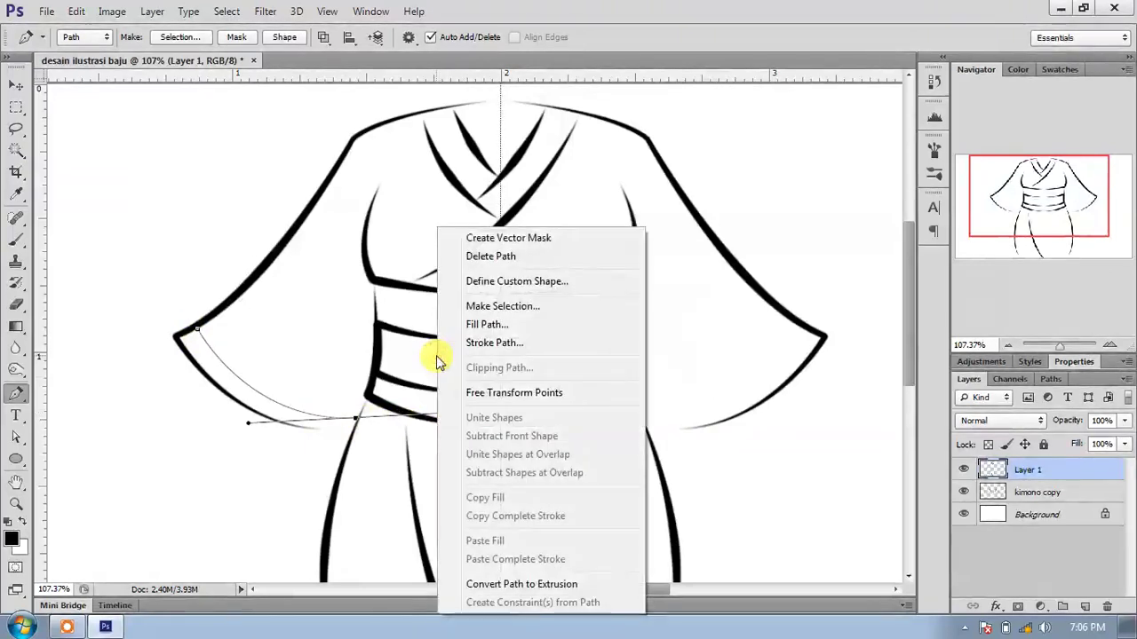
{"action": "left_click", "coordinate": [488, 344]}
{"action": "left_click", "coordinate": [283, 200]}
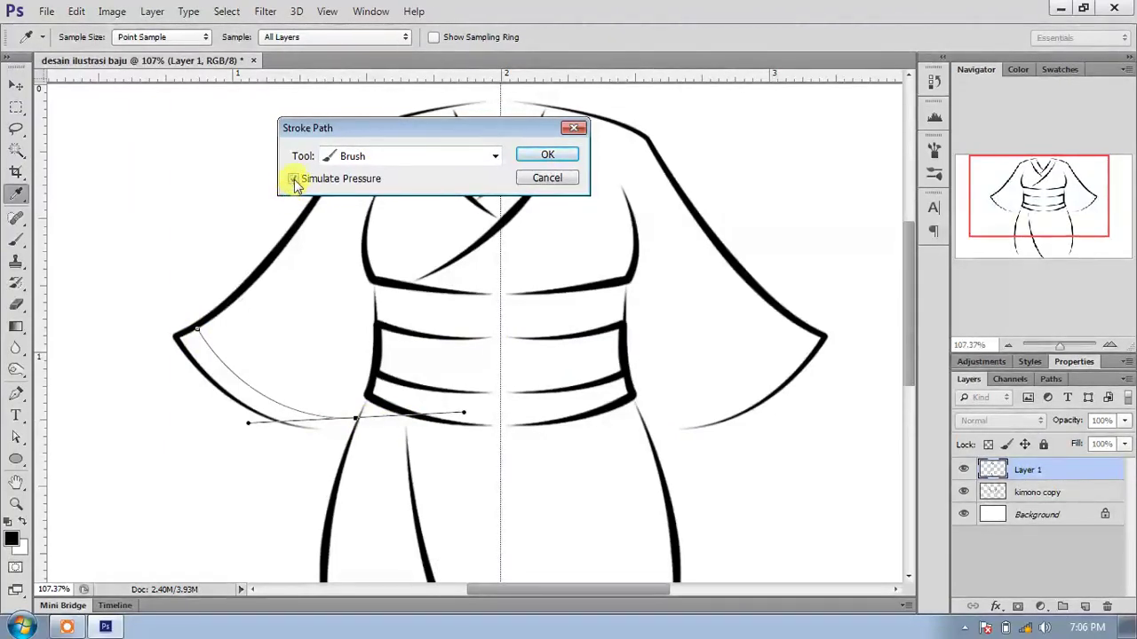
{"action": "left_click", "coordinate": [545, 161]}
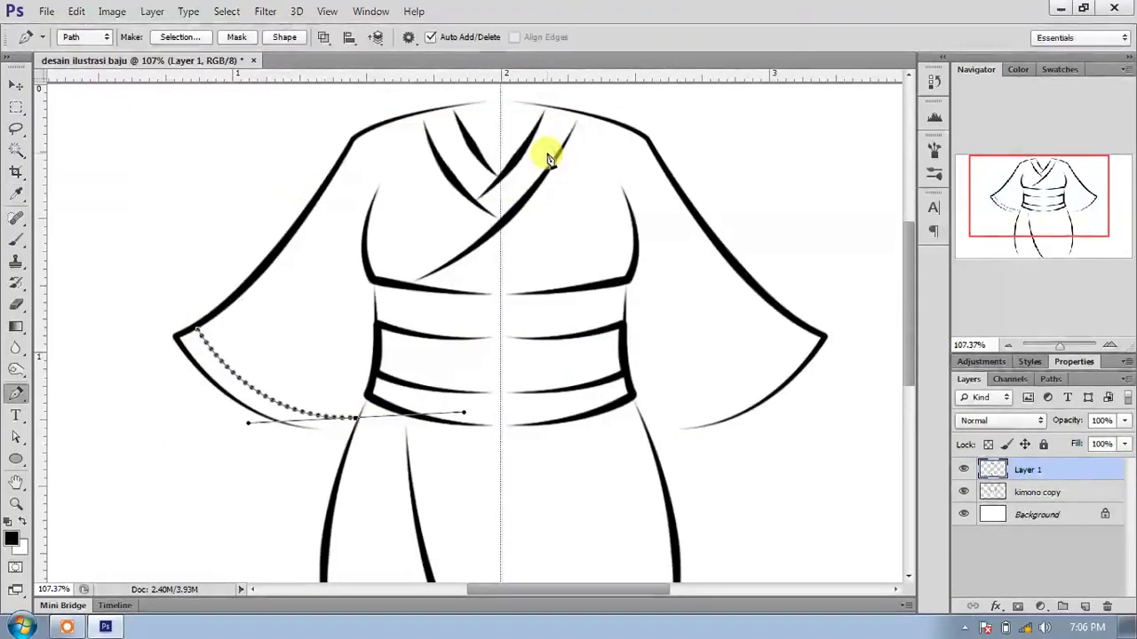
{"action": "right_click", "coordinate": [548, 157]}
{"action": "left_click", "coordinate": [587, 187]}
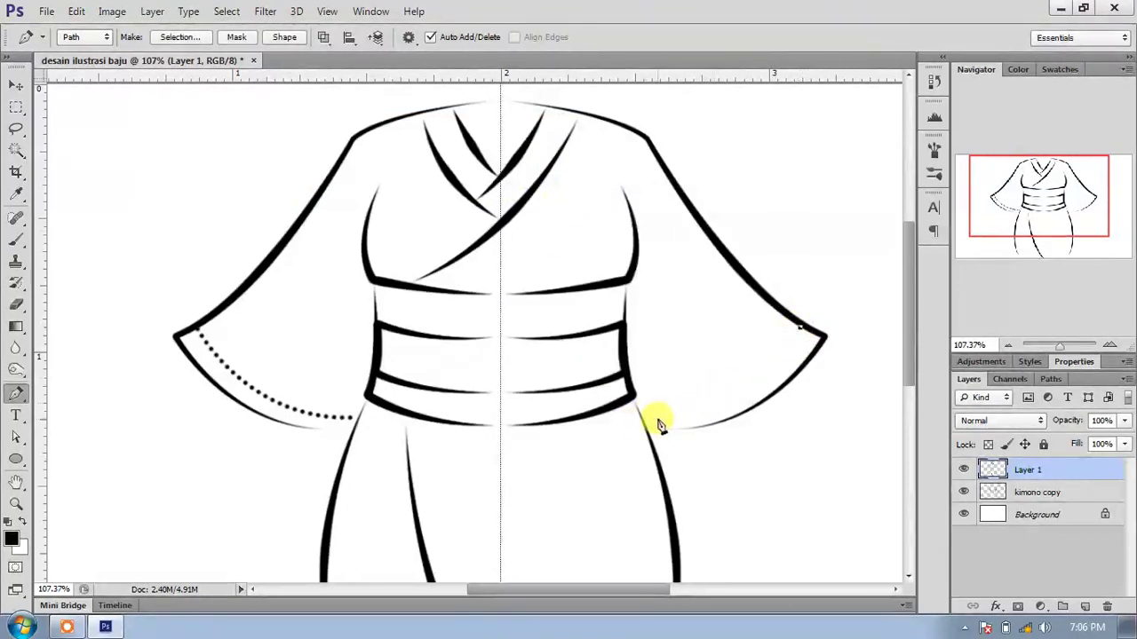
Draw a matching curved path inside the right sleeve hem, stroke it with the dotted Brush, and delete the path.
{"action": "left_click_drag", "start_coordinate": [636, 411], "coordinate": [518, 413]}
{"action": "right_click", "coordinate": [652, 325]}
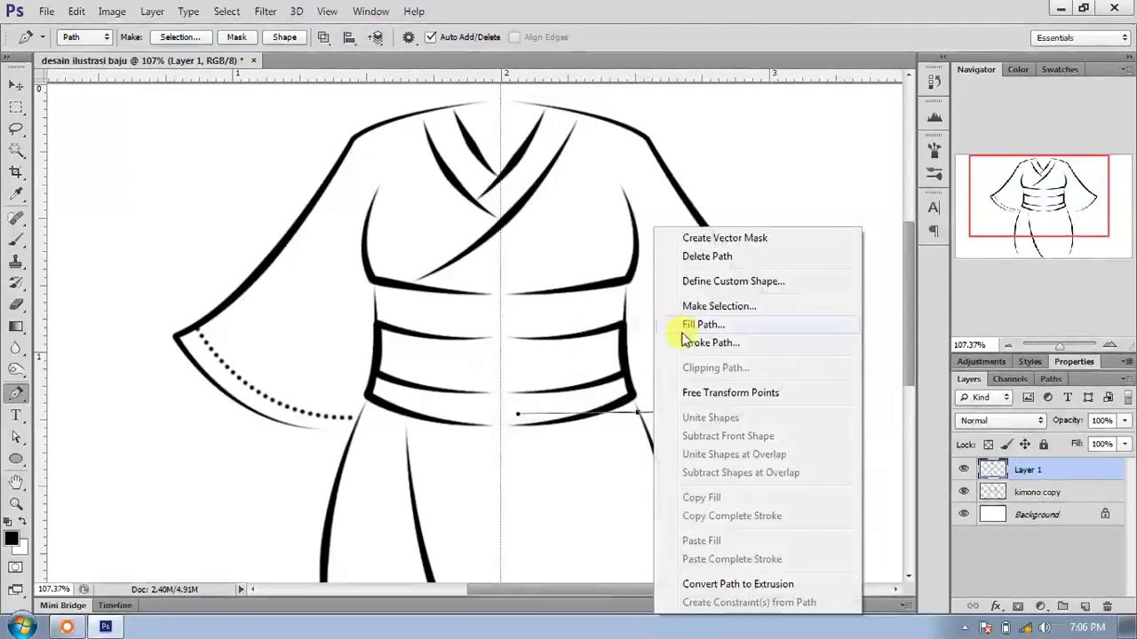
{"action": "left_click", "coordinate": [688, 346]}
{"action": "left_click", "coordinate": [548, 156]}
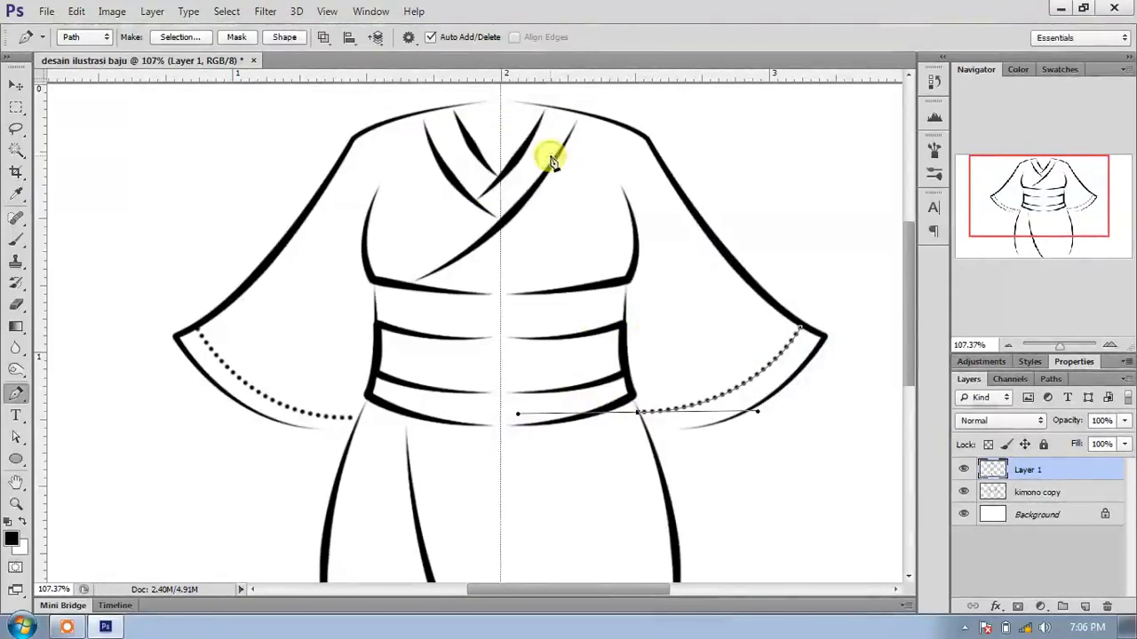
{"action": "right_click", "coordinate": [720, 325]}
{"action": "left_click", "coordinate": [774, 186]}
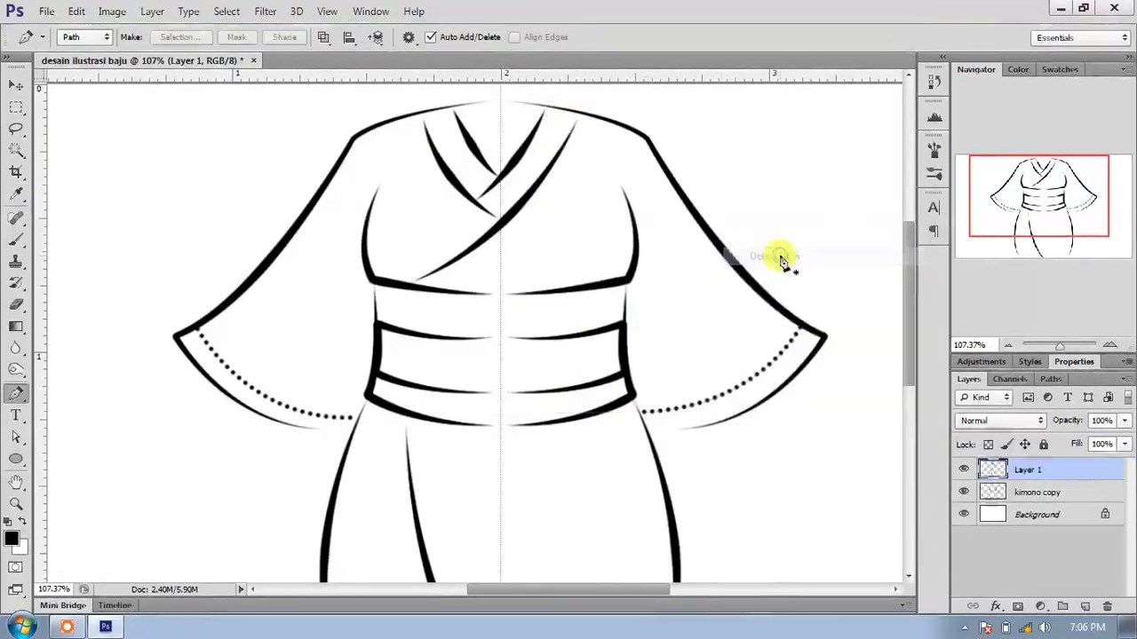
Draw a curved Pen path along the back neckline, between the inner top ends of the left and right collars.
{"action": "scroll", "coordinate": [735, 428], "scroll_direction": "down", "scroll_amount": 3}
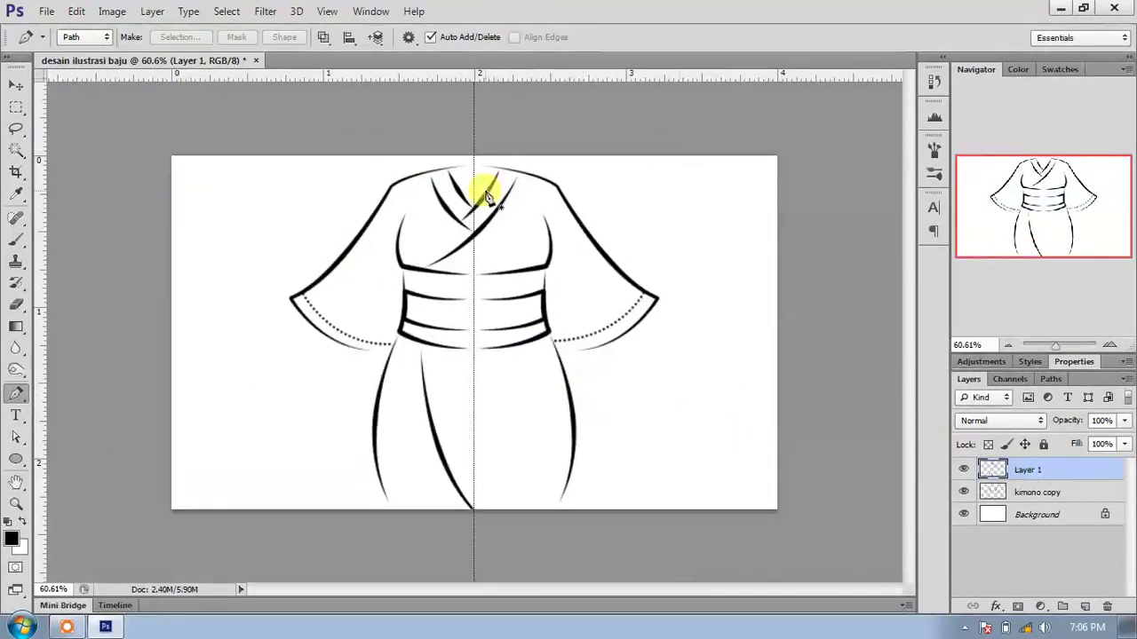
{"action": "scroll", "coordinate": [466, 161], "scroll_direction": "up", "scroll_amount": 2}
{"action": "scroll", "coordinate": [463, 167], "scroll_direction": "up", "scroll_amount": 1}
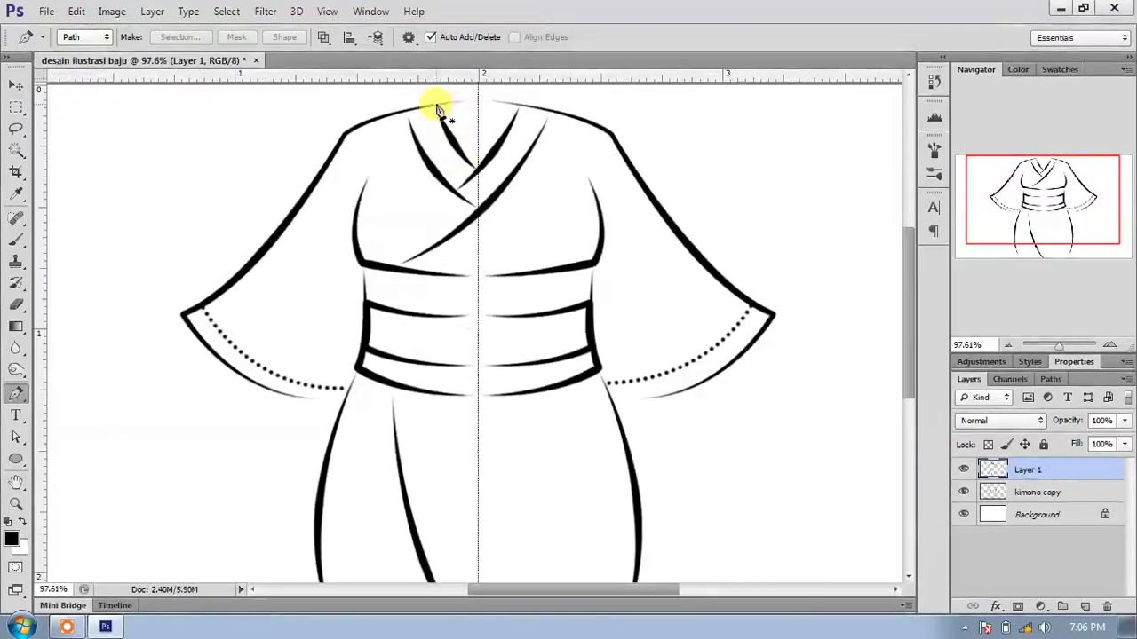
{"action": "left_click_drag", "start_coordinate": [901, 293], "coordinate": [868, 237]}
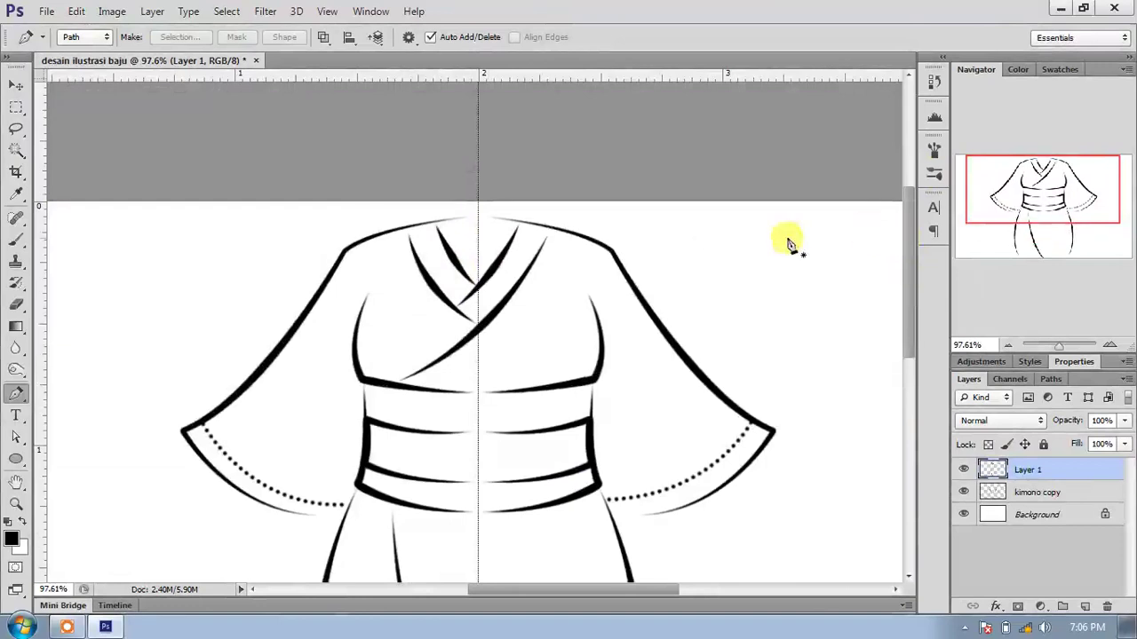
{"action": "scroll", "coordinate": [495, 231], "scroll_direction": "up", "scroll_amount": 2}
{"action": "scroll", "coordinate": [415, 240], "scroll_direction": "up", "scroll_amount": 3}
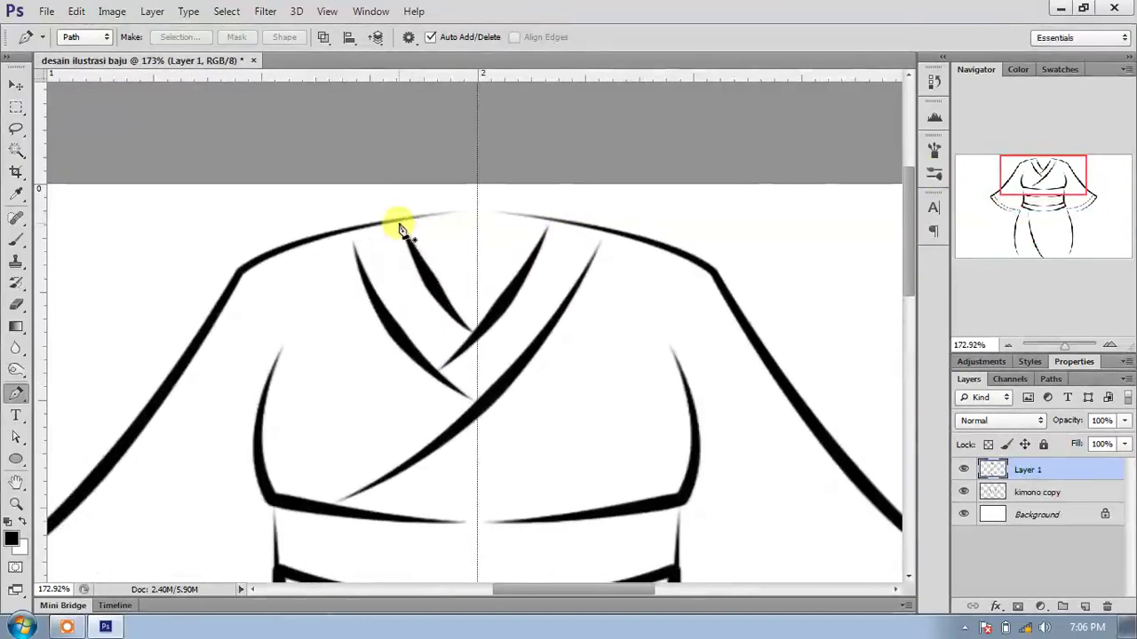
{"action": "left_click", "coordinate": [400, 220]}
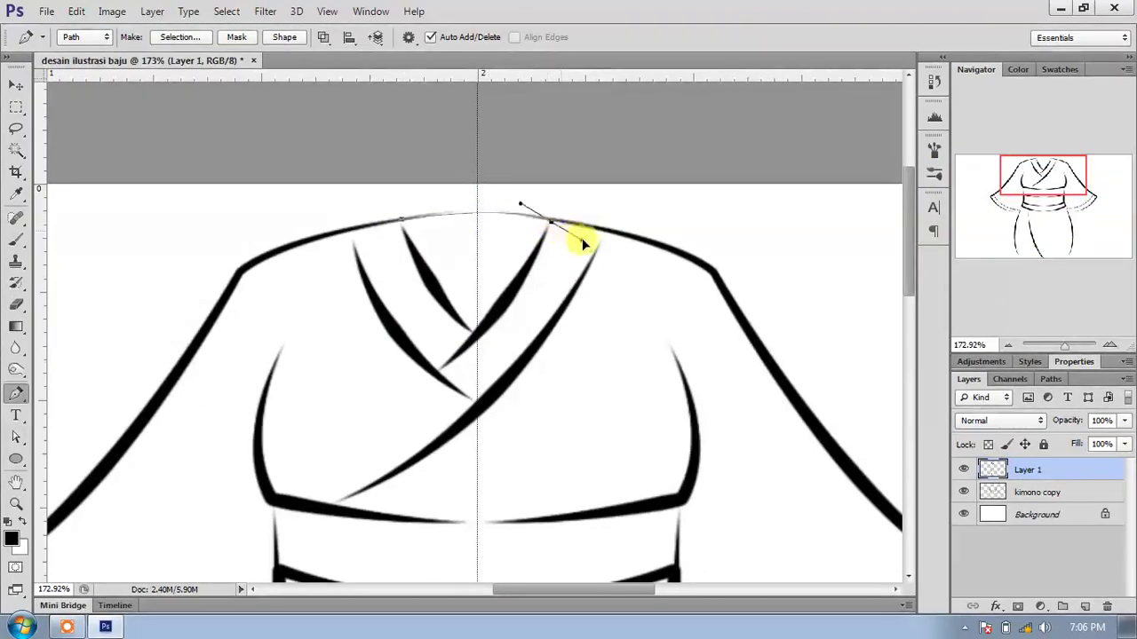
{"action": "left_click_drag", "start_coordinate": [617, 251], "coordinate": [614, 245]}
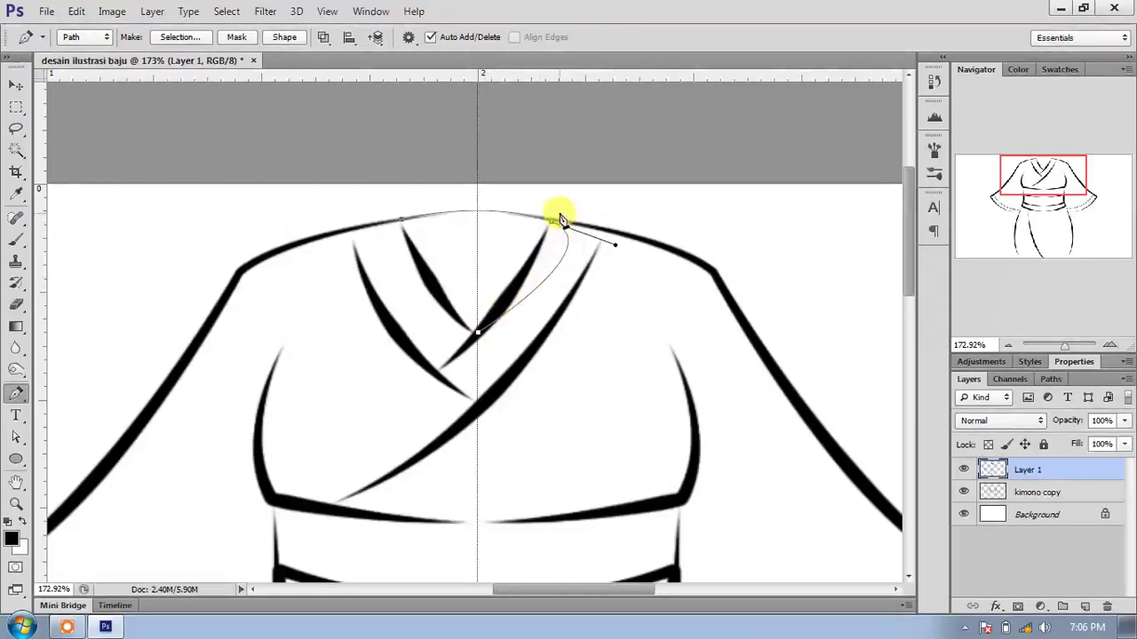
Undo the misshapen collar segment, then continue the path down the right collar to the V point and close it along the left collar.
{"action": "key", "text": "ctrl+alt+z"}
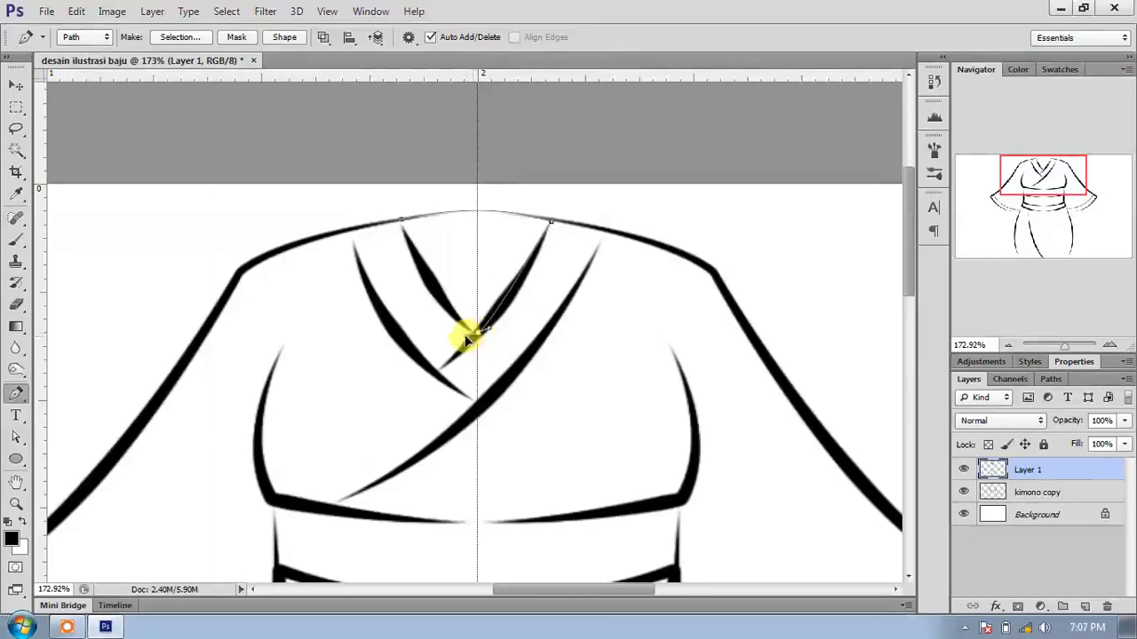
{"action": "left_click_drag", "start_coordinate": [452, 350], "coordinate": [443, 356]}
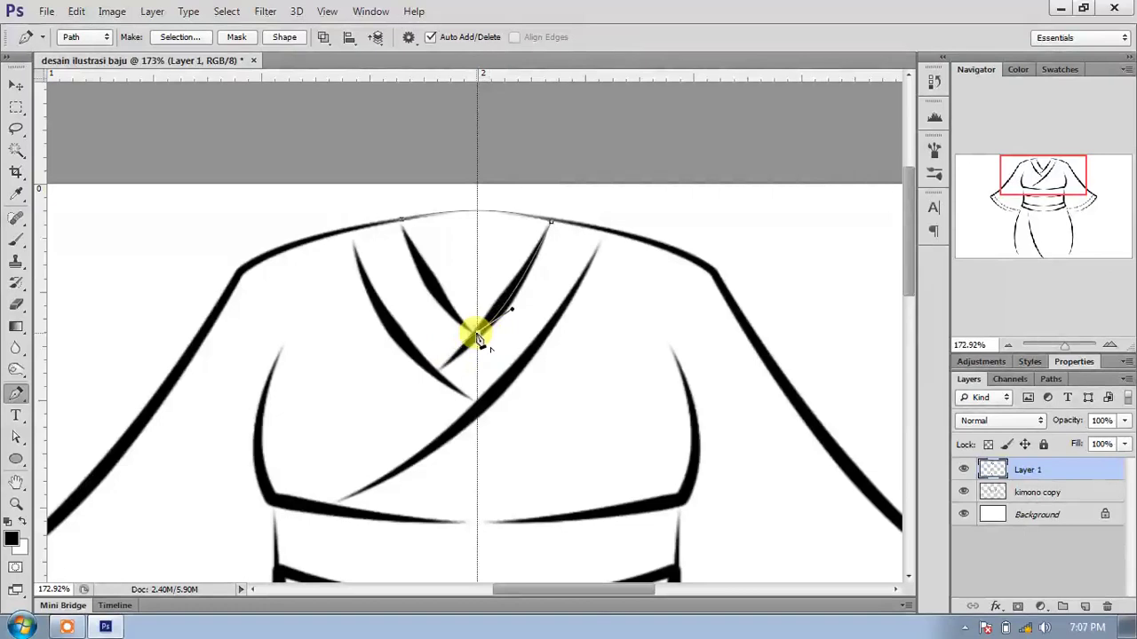
{"action": "left_click", "coordinate": [476, 330]}
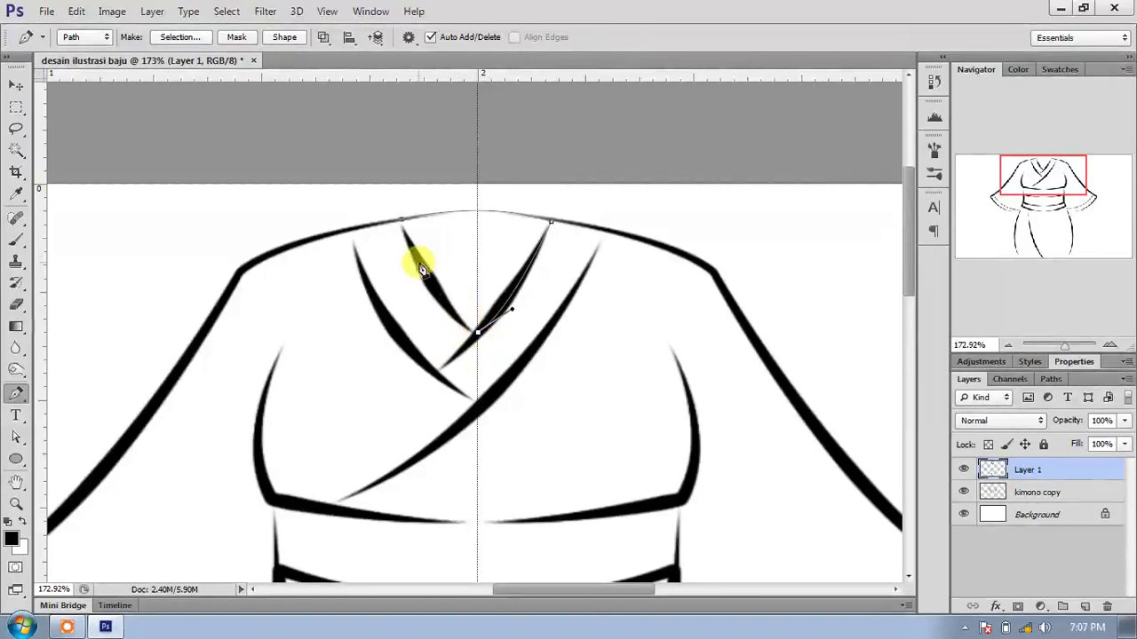
{"action": "left_click", "coordinate": [401, 225]}
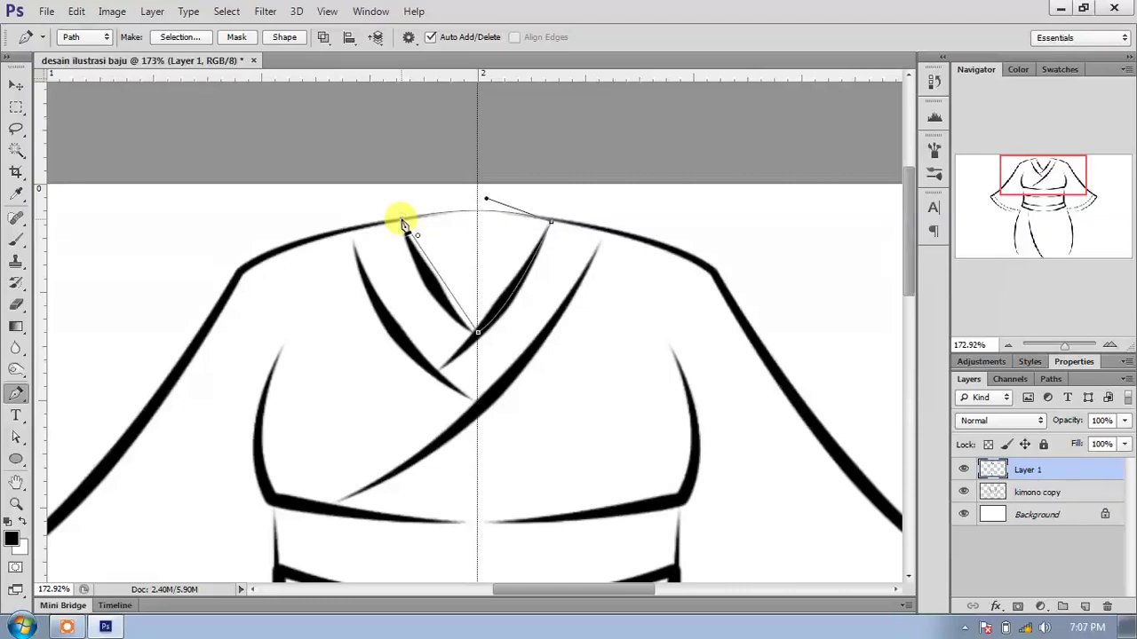
{"action": "left_click_drag", "start_coordinate": [401, 212], "coordinate": [410, 184]}
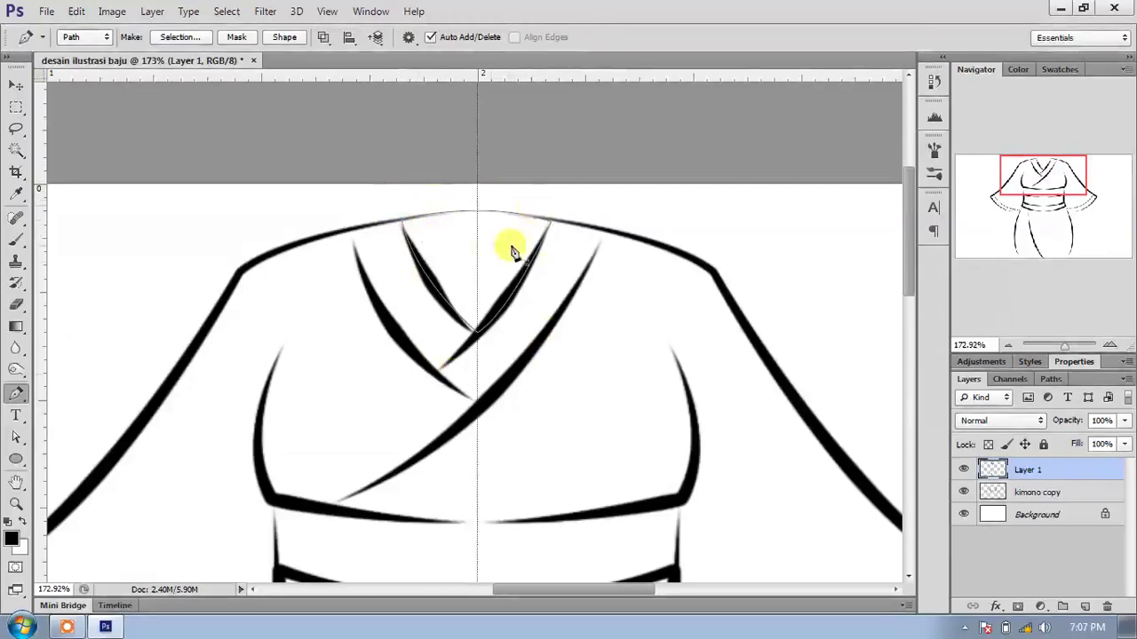
Fill the closed neckline path with black as a custom color at 100% opacity, and delete the path.
{"action": "right_click", "coordinate": [485, 224]}
{"action": "left_click", "coordinate": [522, 324]}
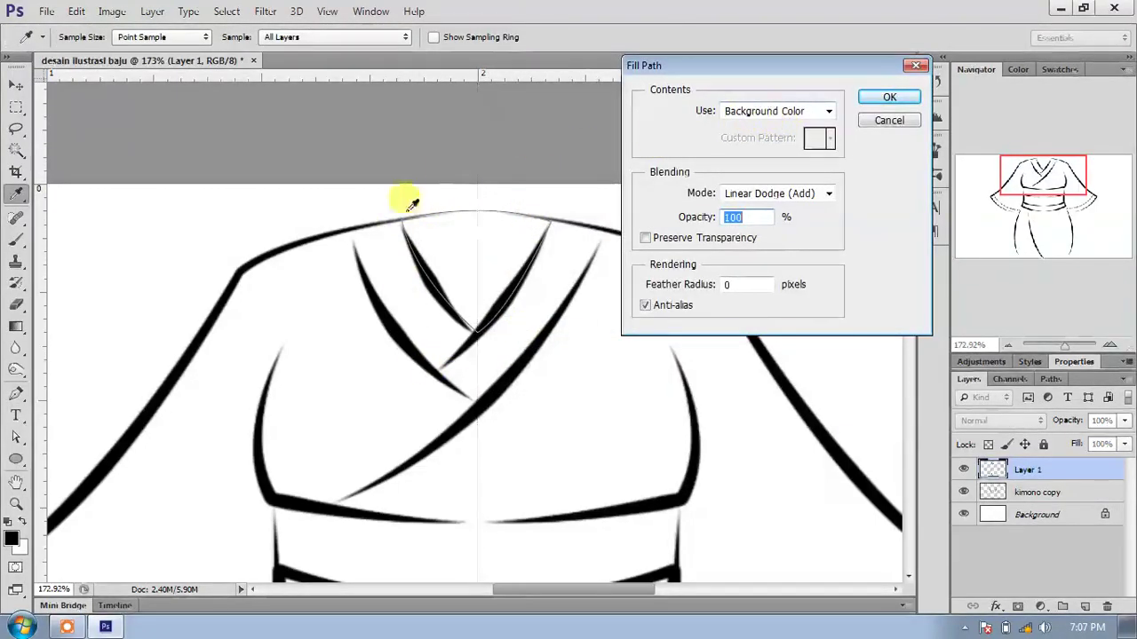
{"action": "left_click", "coordinate": [831, 114]}
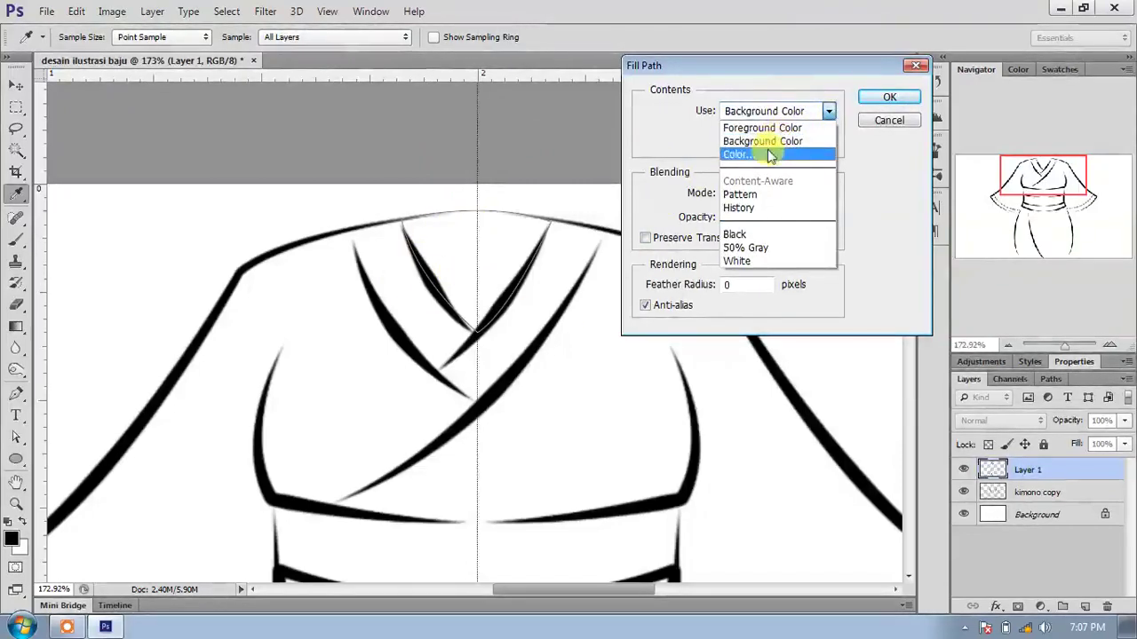
{"action": "left_click", "coordinate": [765, 151]}
{"action": "left_click_drag", "start_coordinate": [761, 169], "coordinate": [591, 338]}
{"action": "left_click", "coordinate": [1022, 79]}
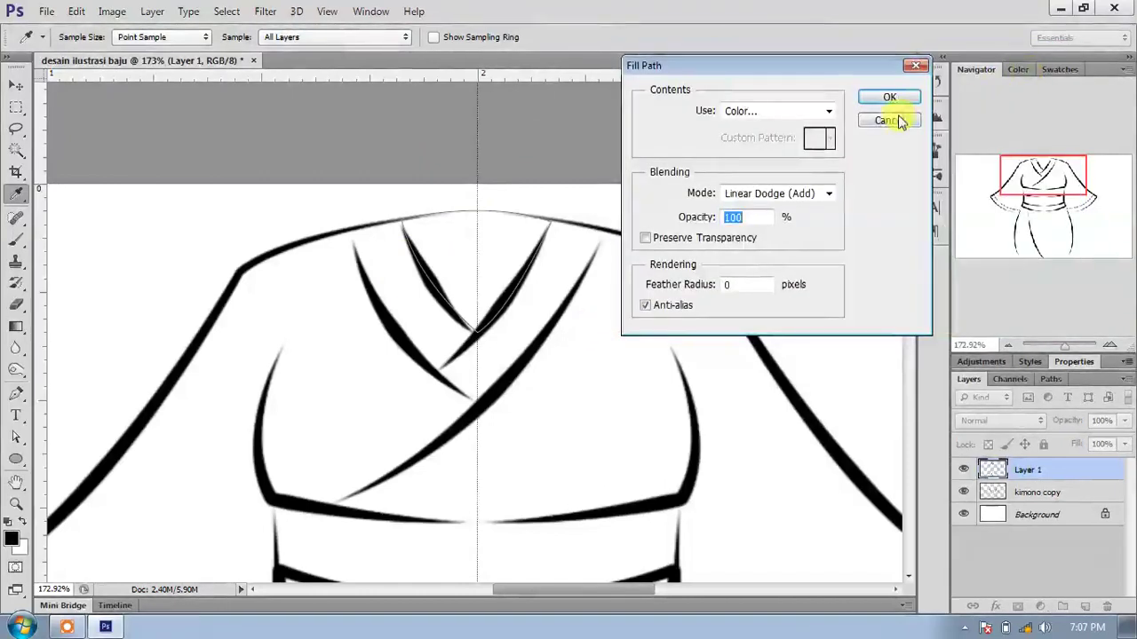
{"action": "left_click", "coordinate": [890, 98]}
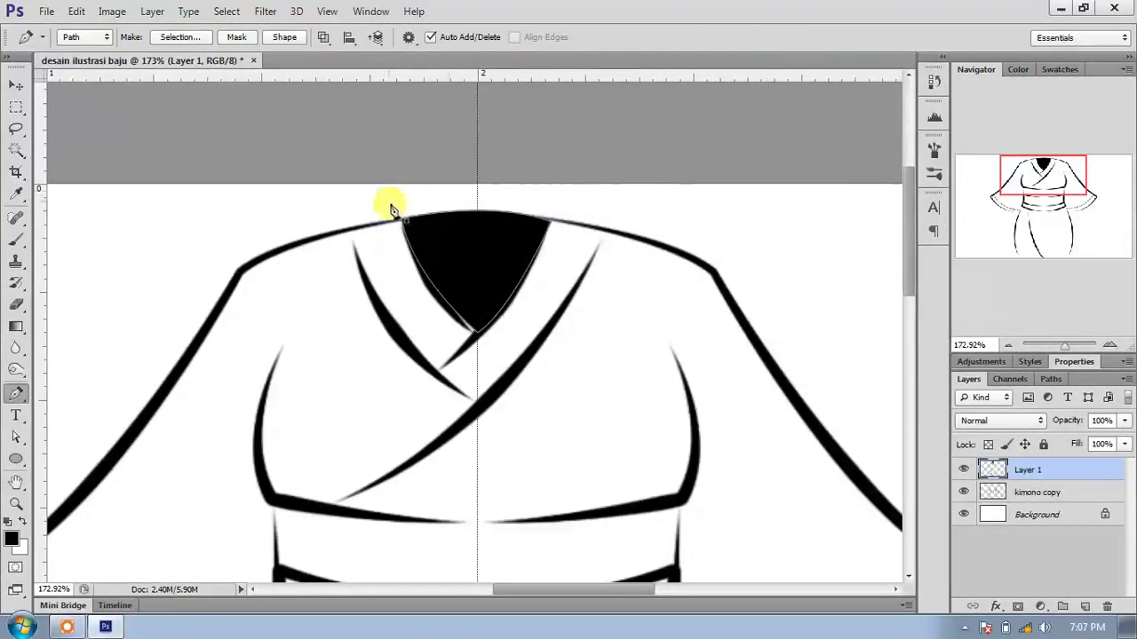
{"action": "right_click", "coordinate": [495, 282]}
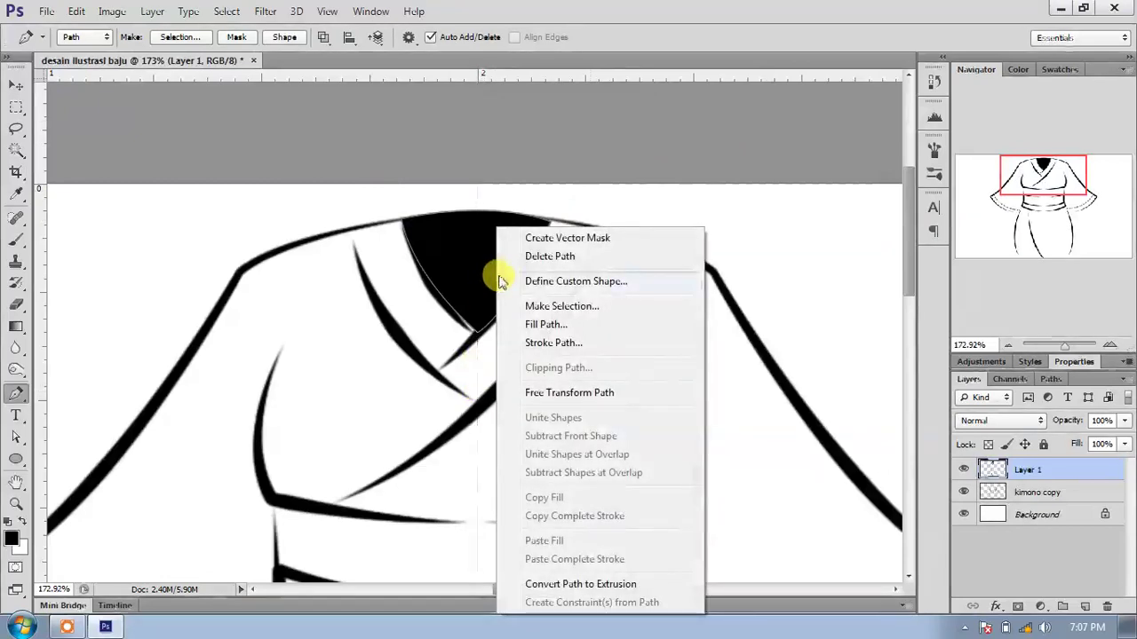
{"action": "left_click", "coordinate": [546, 256]}
{"action": "scroll", "coordinate": [552, 275], "scroll_direction": "down", "scroll_amount": 5}
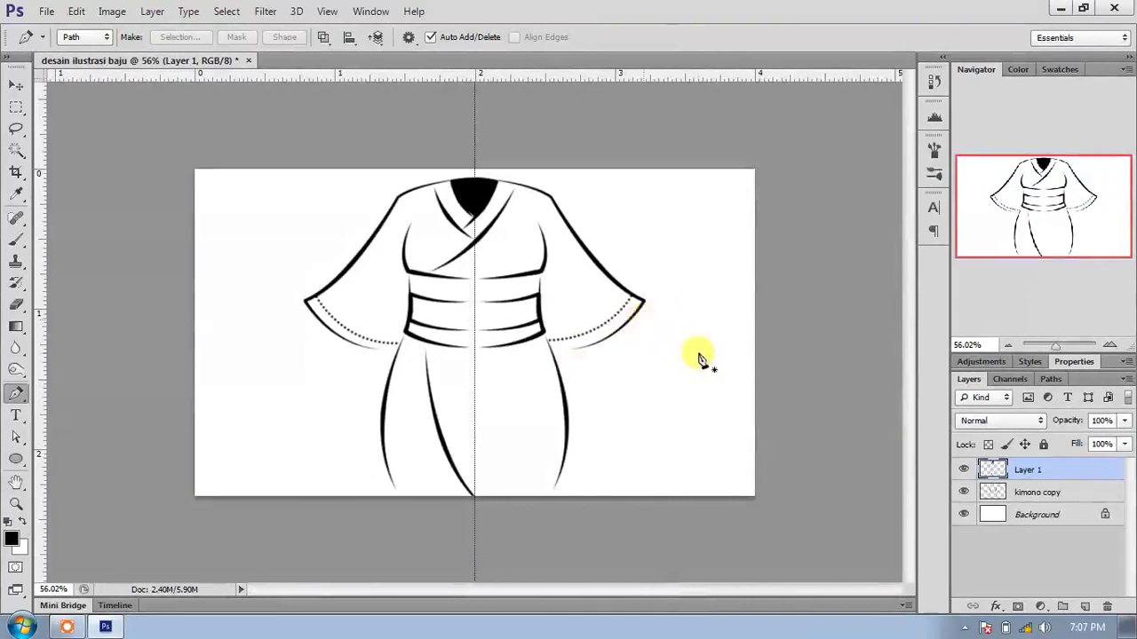
Merge Layer 1 with the kimono copy layer and rename the merged layer "olutline kimono".
{"action": "left_click", "coordinate": [1048, 493], "text": "ctrl"}
{"action": "right_click", "coordinate": [1046, 494]}
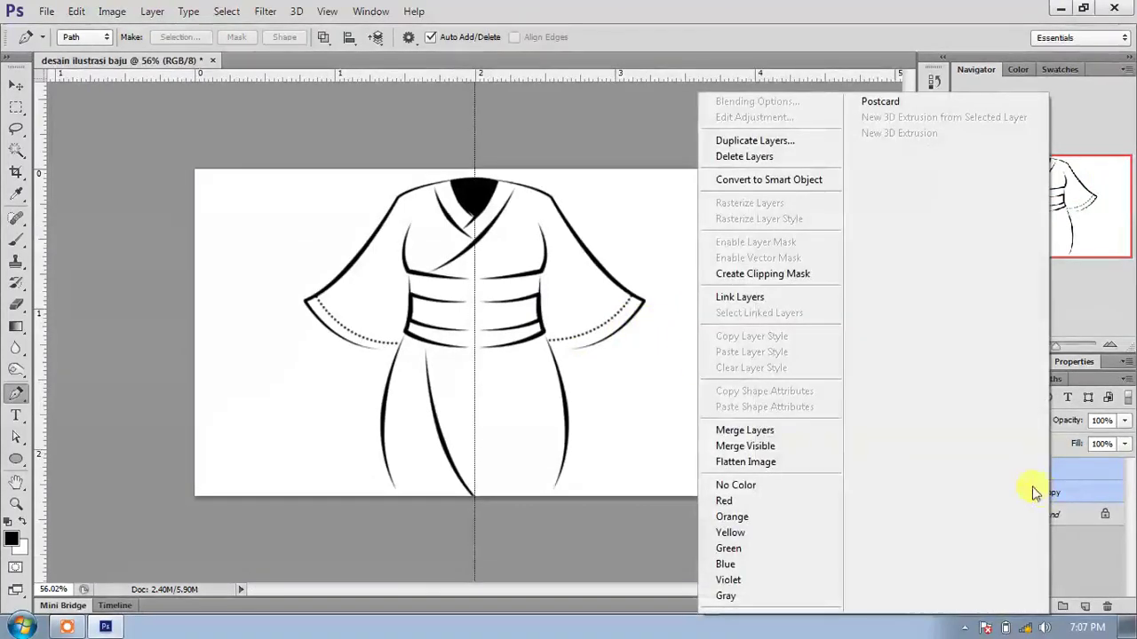
{"action": "left_click", "coordinate": [766, 431]}
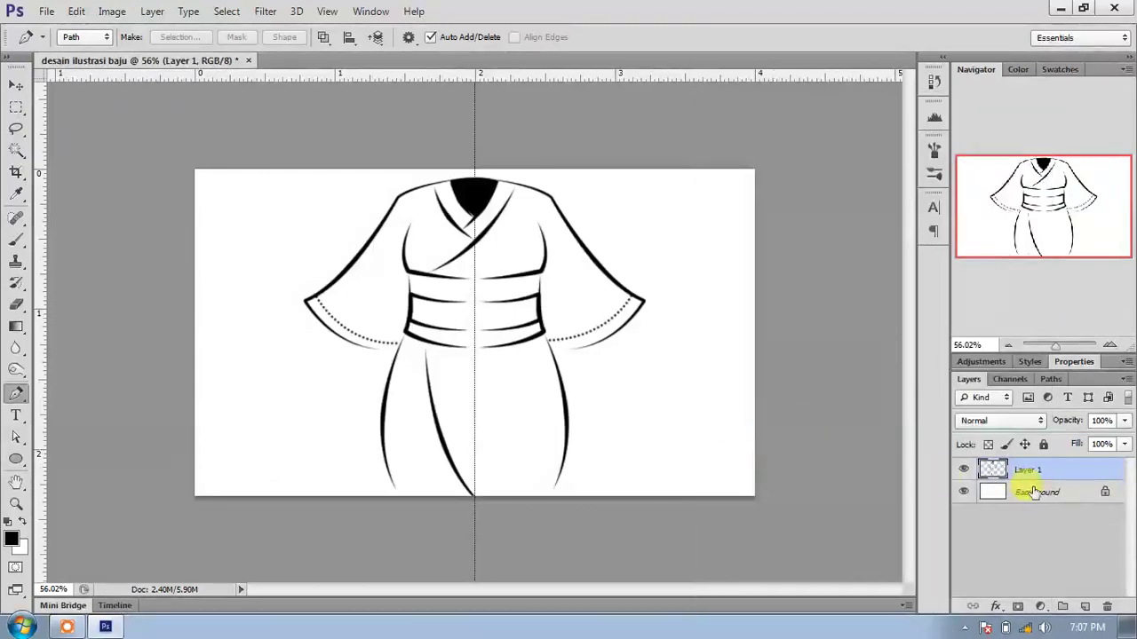
{"action": "double_click", "coordinate": [1039, 470]}
{"action": "type", "text": "olutline kimono"}
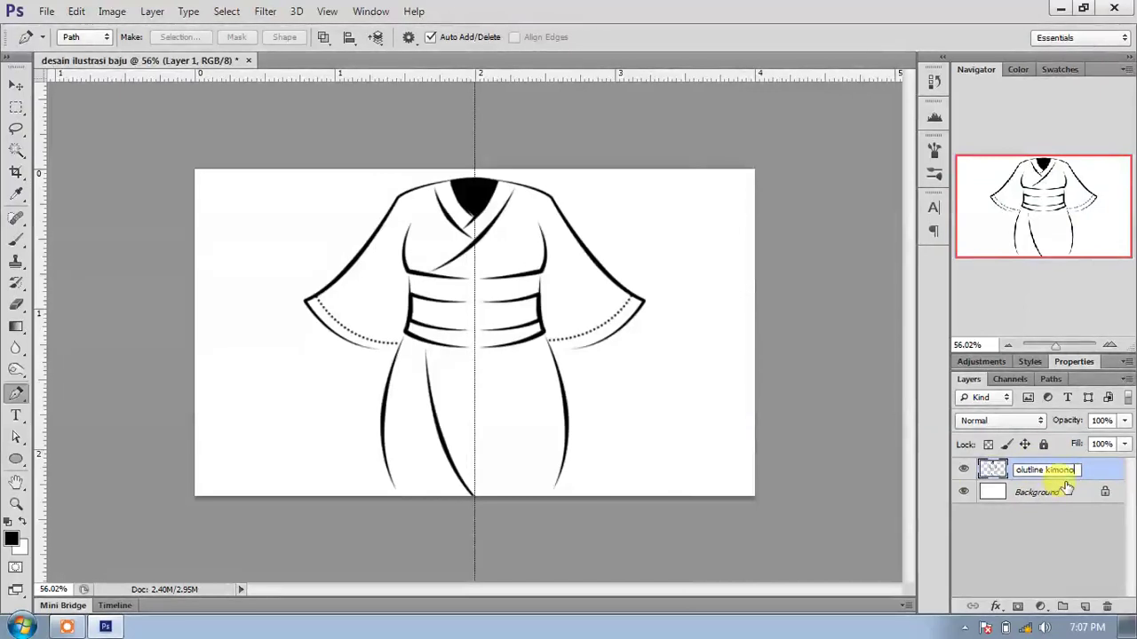
{"action": "key", "text": "Return"}
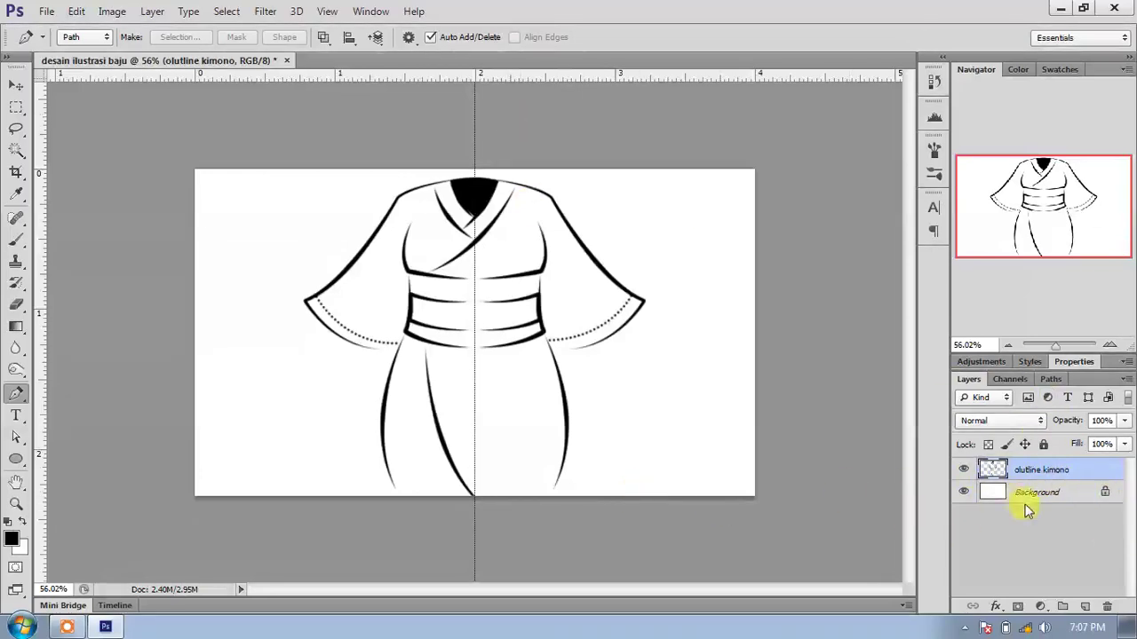
Add a new layer above the outline layer and name it "color kimono".
{"action": "left_click", "coordinate": [1085, 609]}
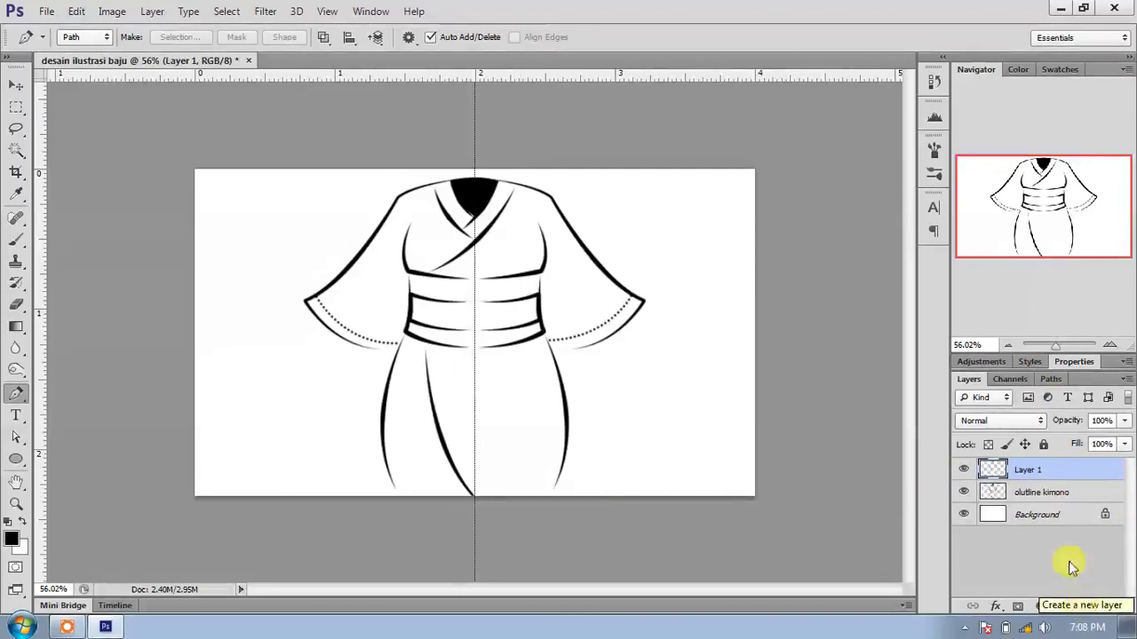
{"action": "double_click", "coordinate": [1033, 471]}
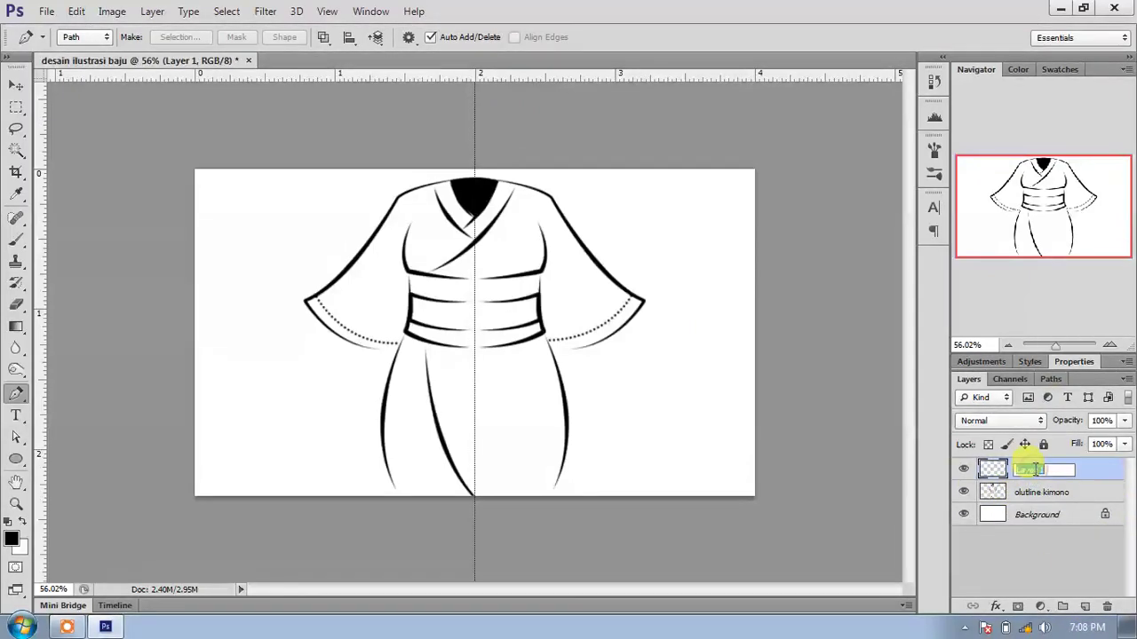
{"action": "type", "text": "color"}
{"action": "type", "text": "kimono"}
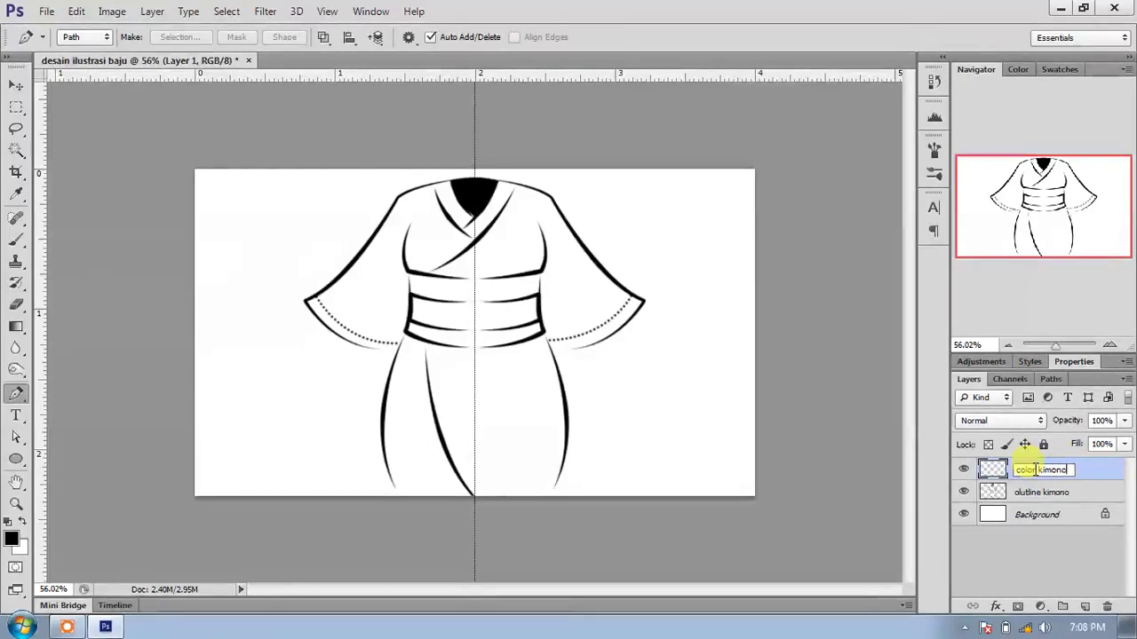
{"action": "key", "text": "Return"}
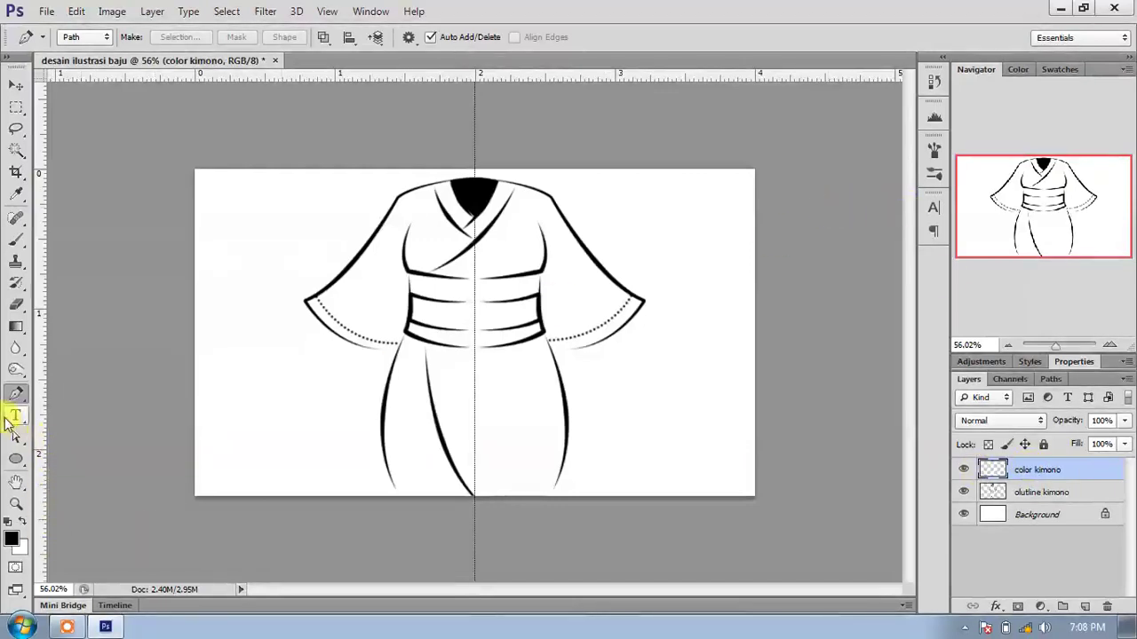
Start a Pen path at the left hip line and curve it along the left sleeve hem to the sleeve's outer tip.
{"action": "scroll", "coordinate": [395, 302], "scroll_direction": "up", "scroll_amount": 2}
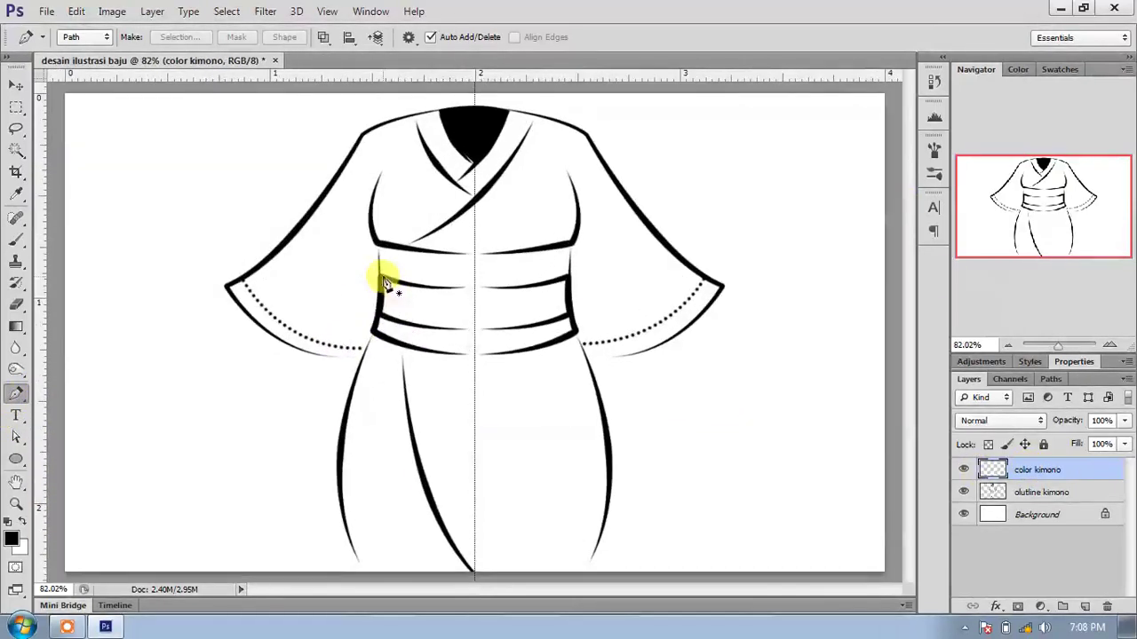
{"action": "scroll", "coordinate": [240, 301], "scroll_direction": "up", "scroll_amount": 2}
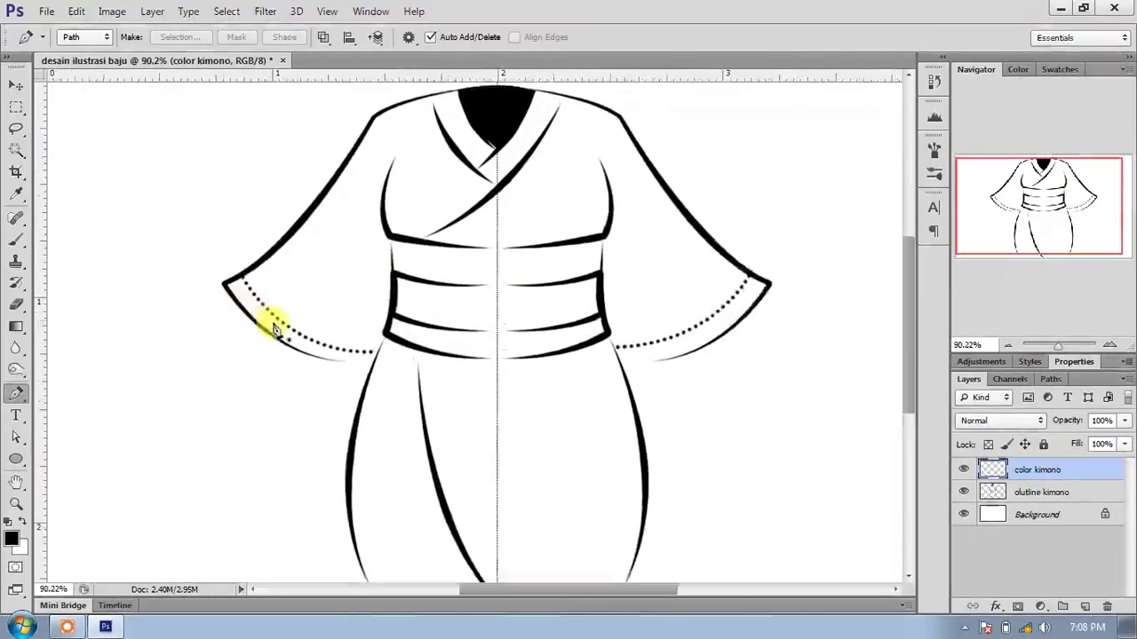
{"action": "scroll", "coordinate": [377, 386], "scroll_direction": "up", "scroll_amount": 2}
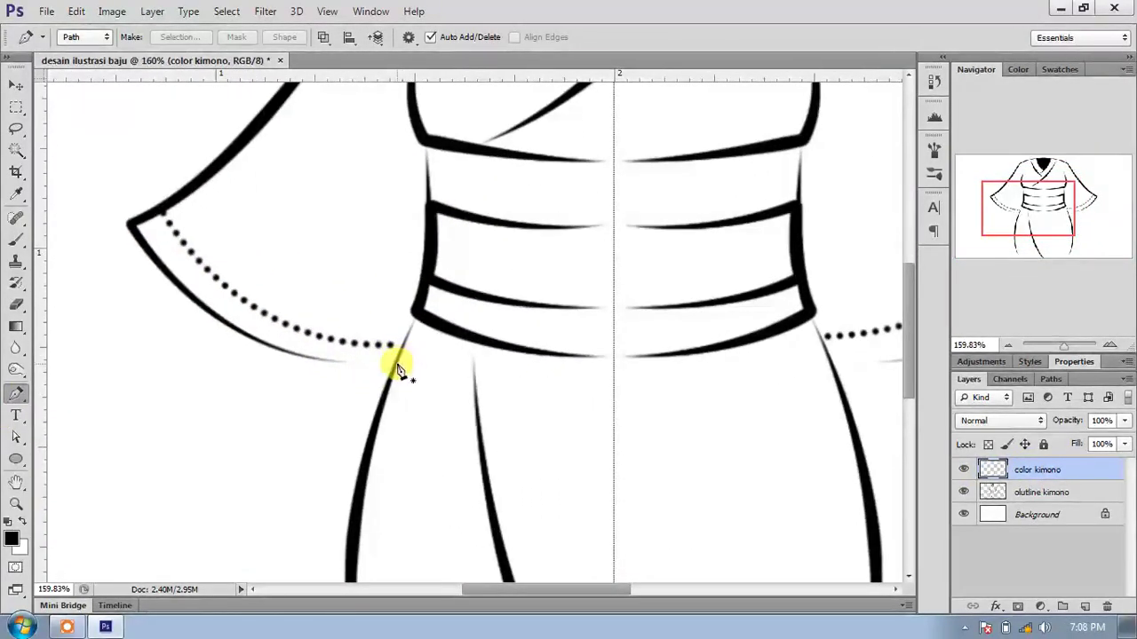
{"action": "left_click", "coordinate": [397, 365]}
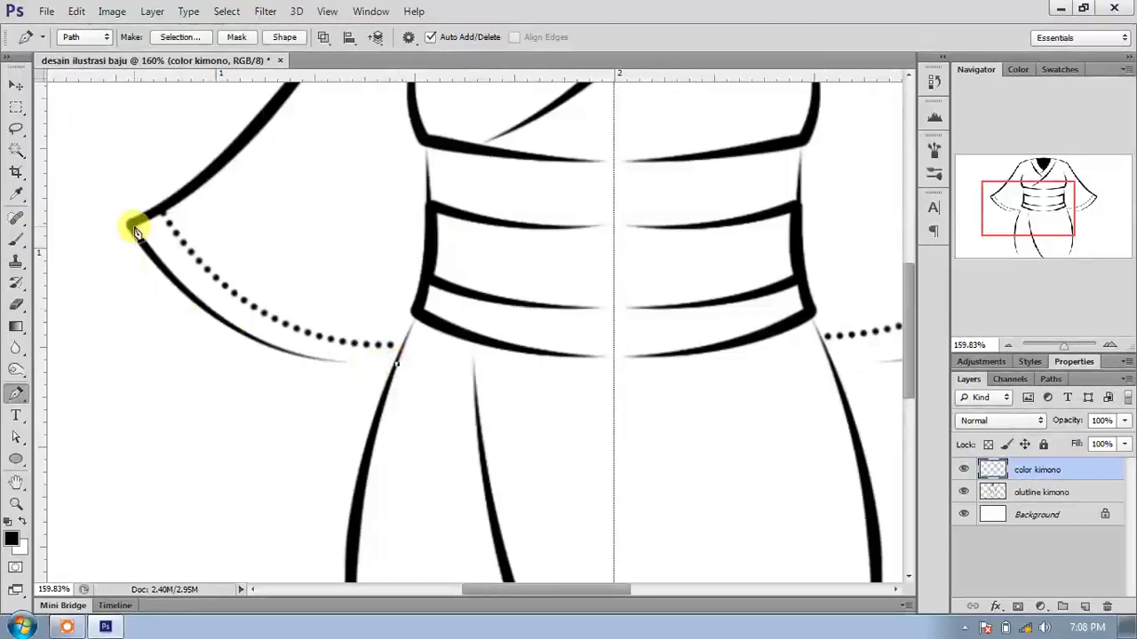
{"action": "scroll", "coordinate": [135, 229], "scroll_direction": "down", "scroll_amount": 1}
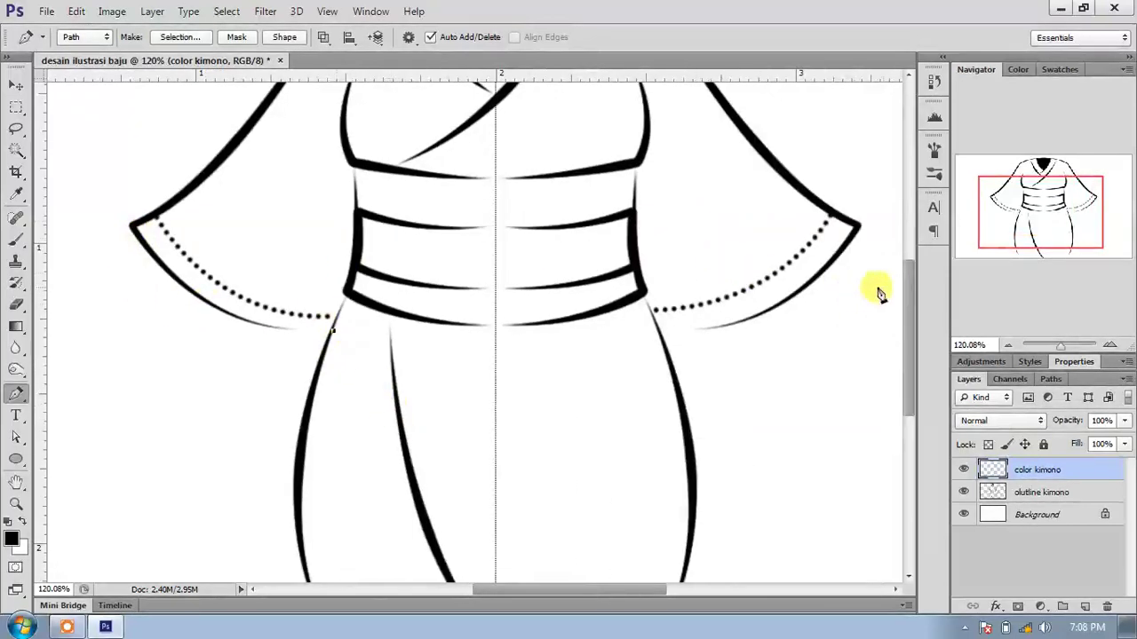
{"action": "left_click_drag", "start_coordinate": [906, 266], "coordinate": [906, 243]}
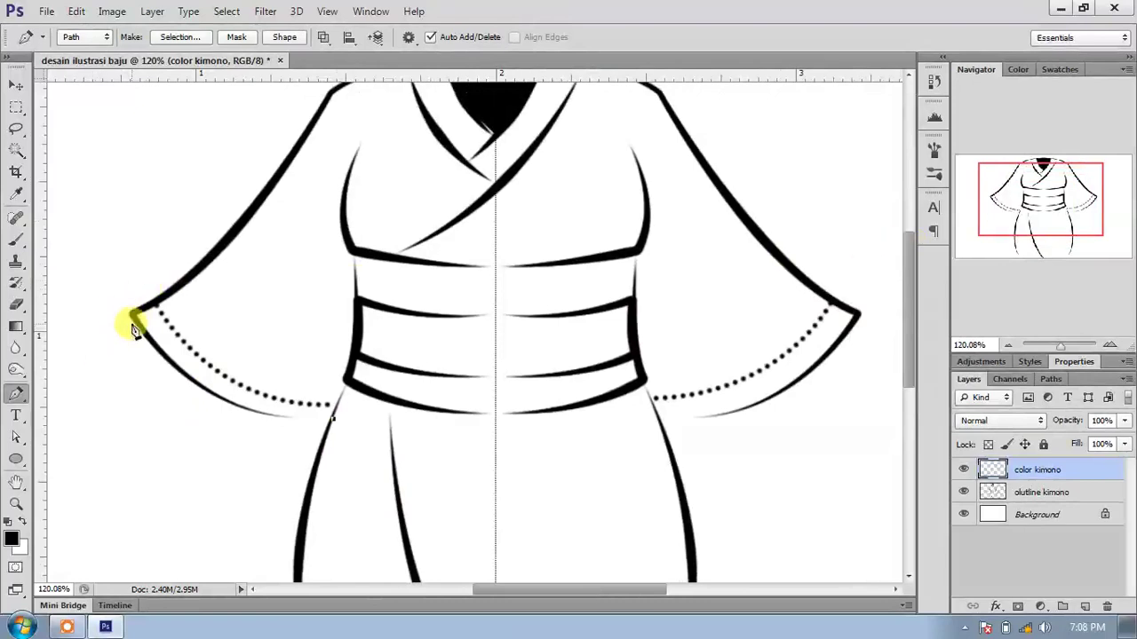
{"action": "left_click_drag", "start_coordinate": [132, 314], "coordinate": [54, 193]}
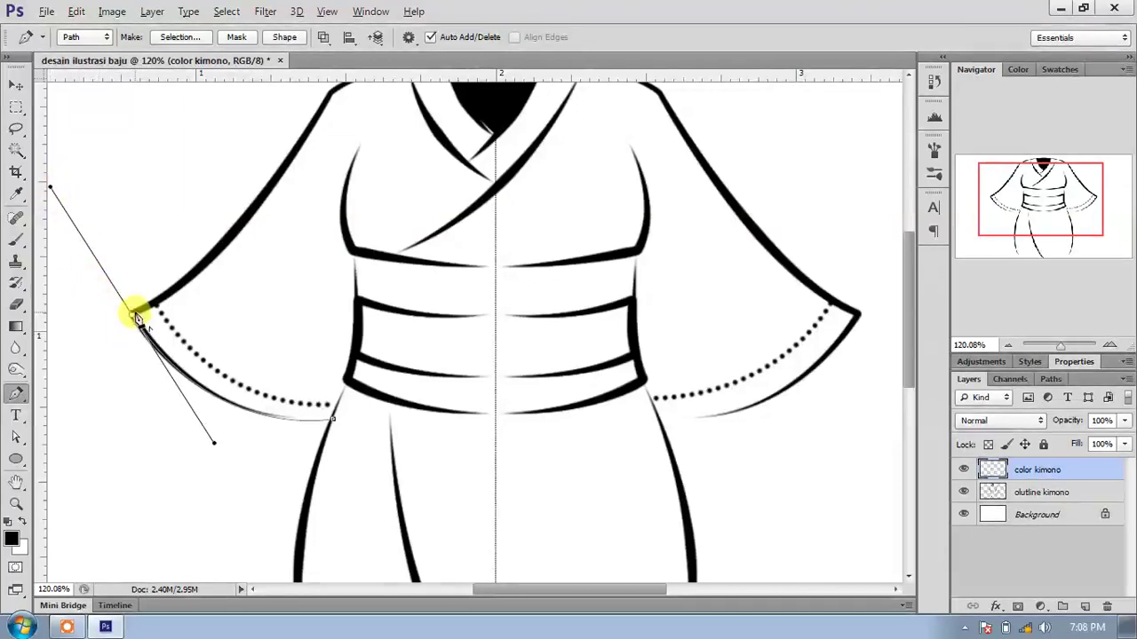
Extend the path up the left sleeve's outer edge to the shoulder and along it to the top of the left collar's outer edge.
{"action": "left_click_drag", "start_coordinate": [906, 287], "coordinate": [911, 250]}
{"action": "left_click_drag", "start_coordinate": [334, 208], "coordinate": [427, 84]}
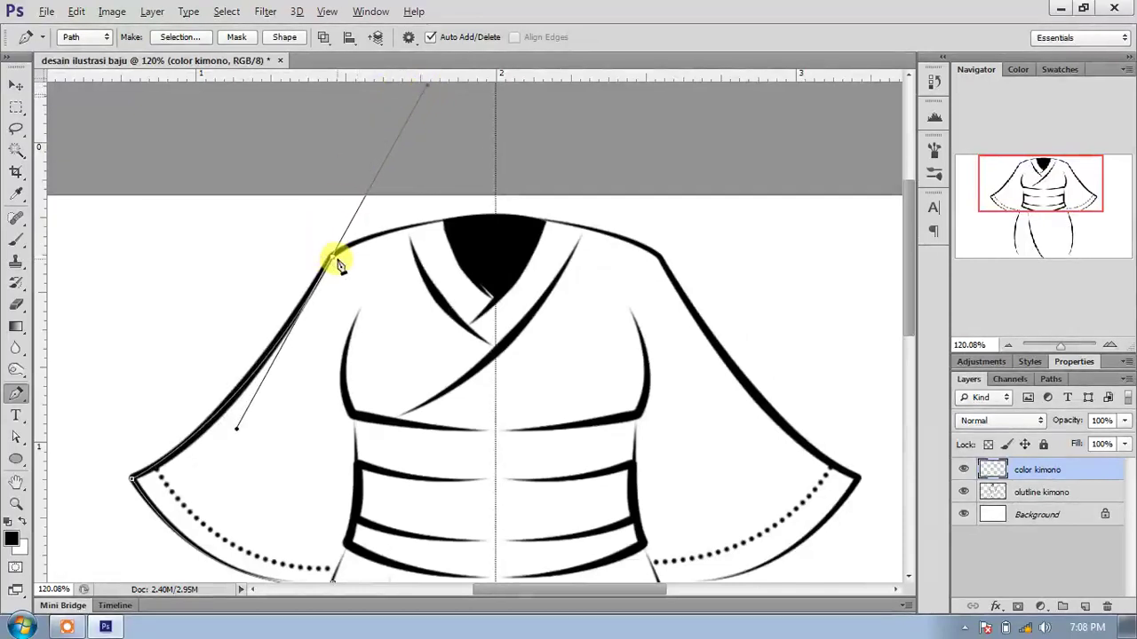
{"action": "left_click", "coordinate": [332, 258], "text": "alt"}
{"action": "left_click_drag", "start_coordinate": [409, 225], "coordinate": [444, 222]}
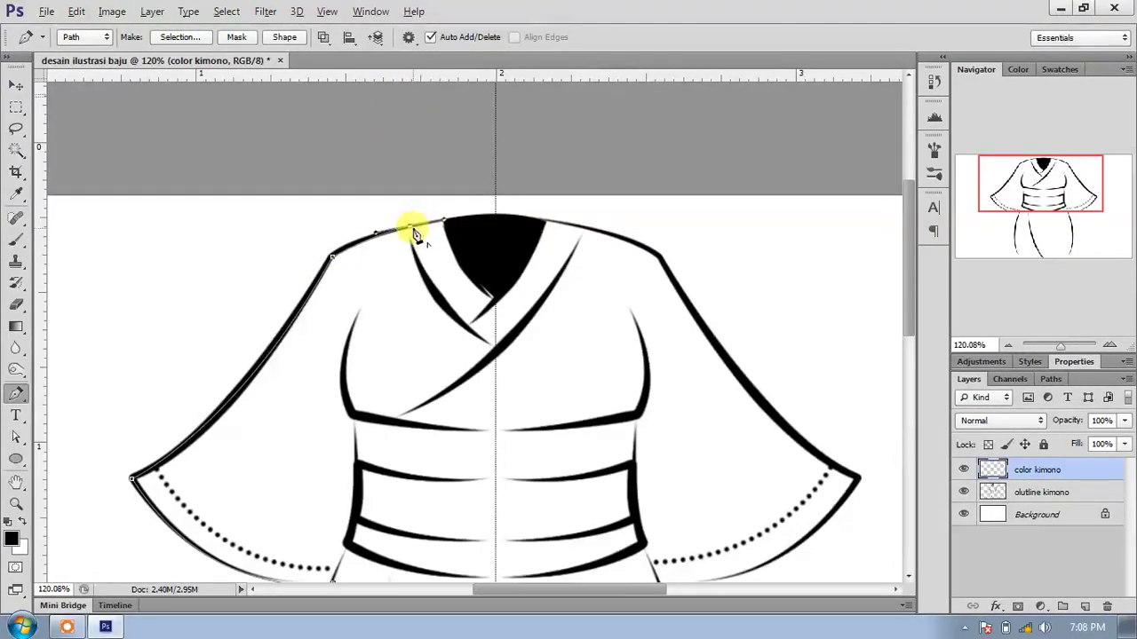
{"action": "left_click", "coordinate": [410, 227], "text": "alt"}
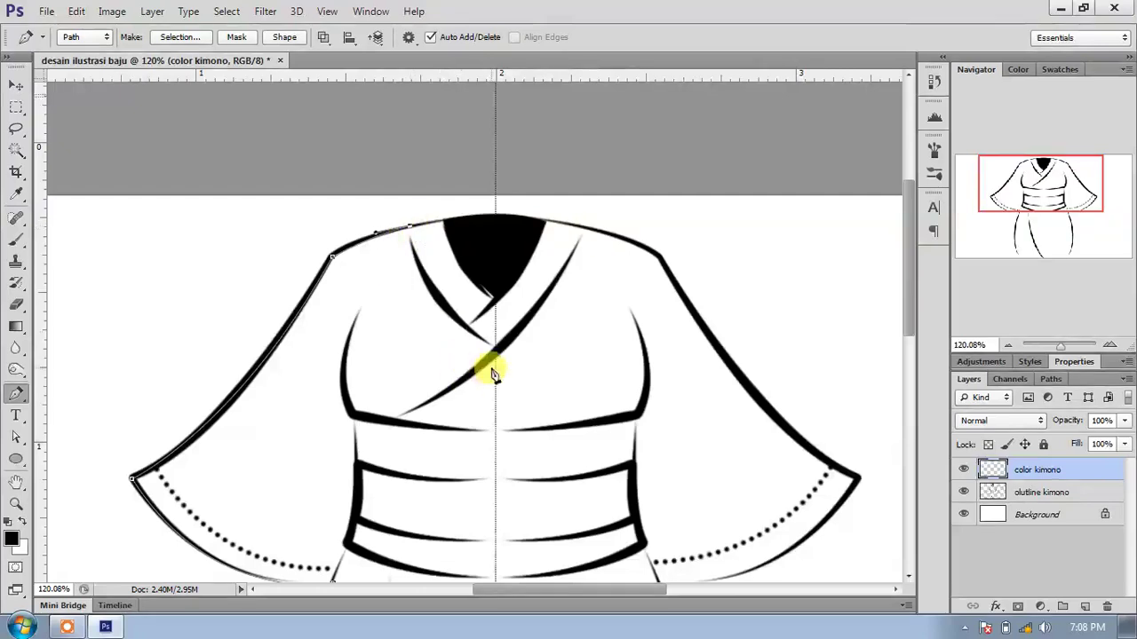
Continue the path down the left collar edge, up the right collar edge, and around the right shoulder and sleeve to the right hip.
{"action": "left_click_drag", "start_coordinate": [495, 351], "coordinate": [575, 401]}
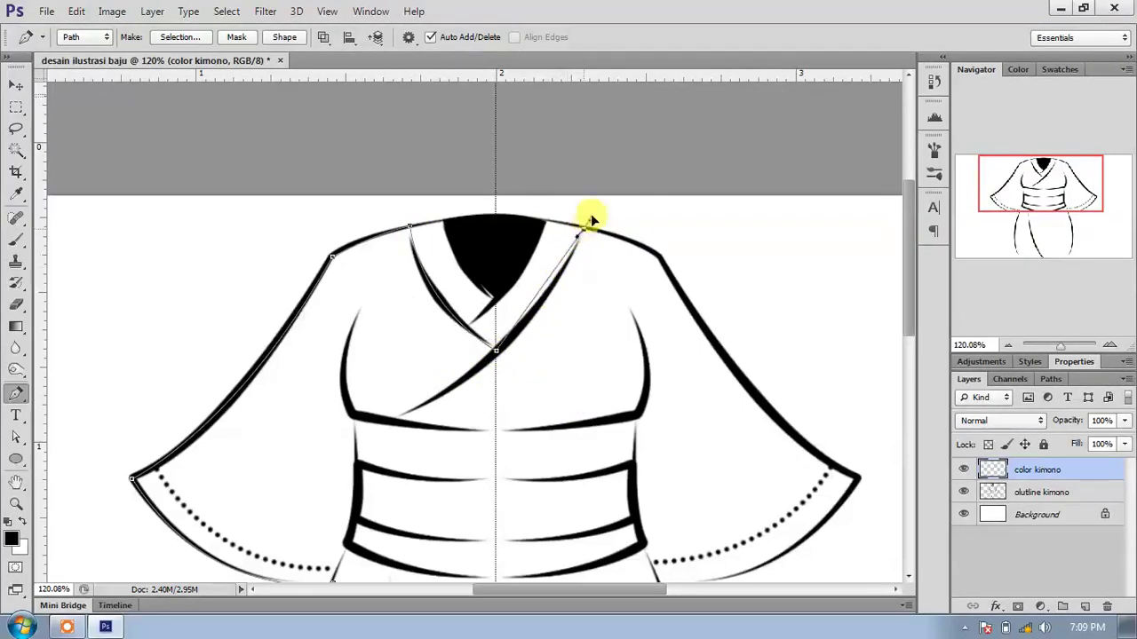
{"action": "left_click_drag", "start_coordinate": [603, 189], "coordinate": [605, 175]}
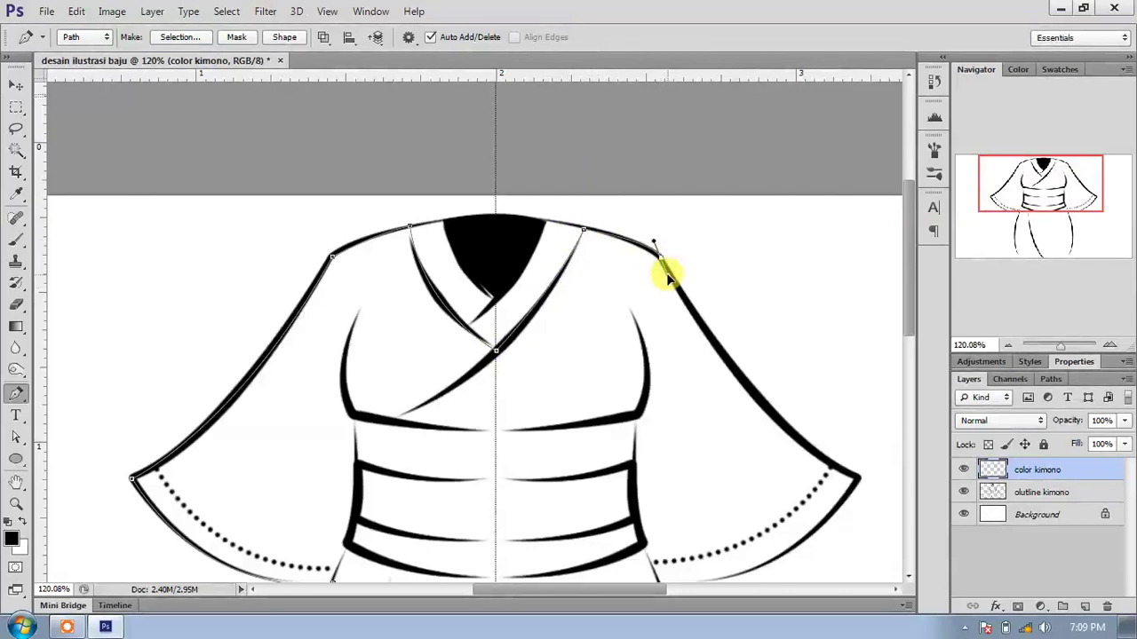
{"action": "left_click_drag", "start_coordinate": [857, 481], "coordinate": [878, 500]}
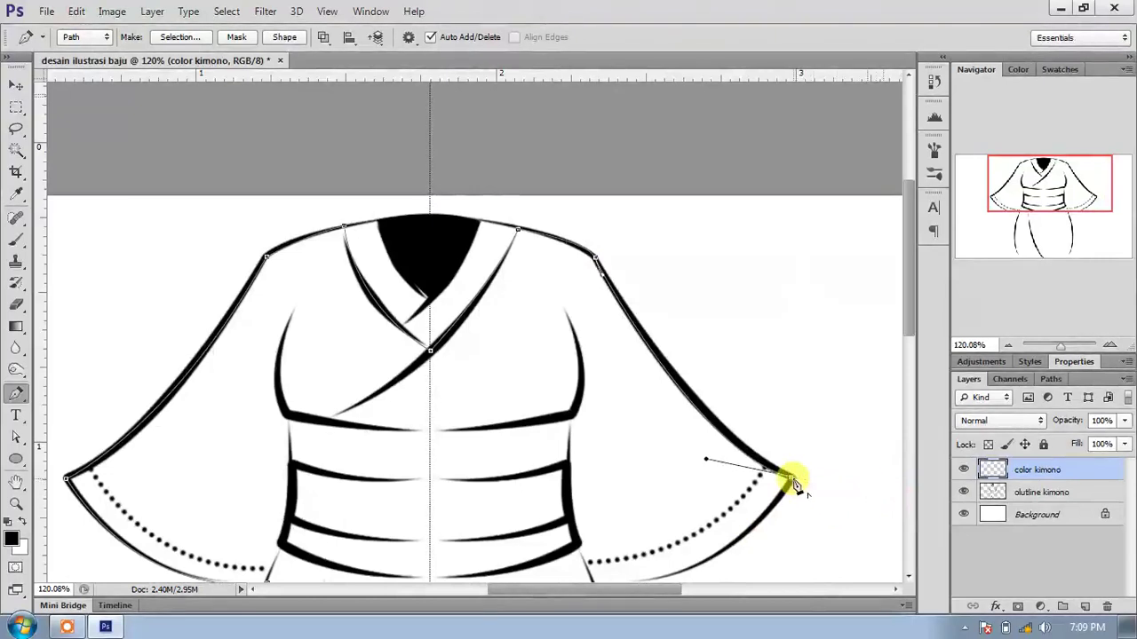
{"action": "scroll", "coordinate": [906, 332], "scroll_direction": "down", "scroll_amount": 3}
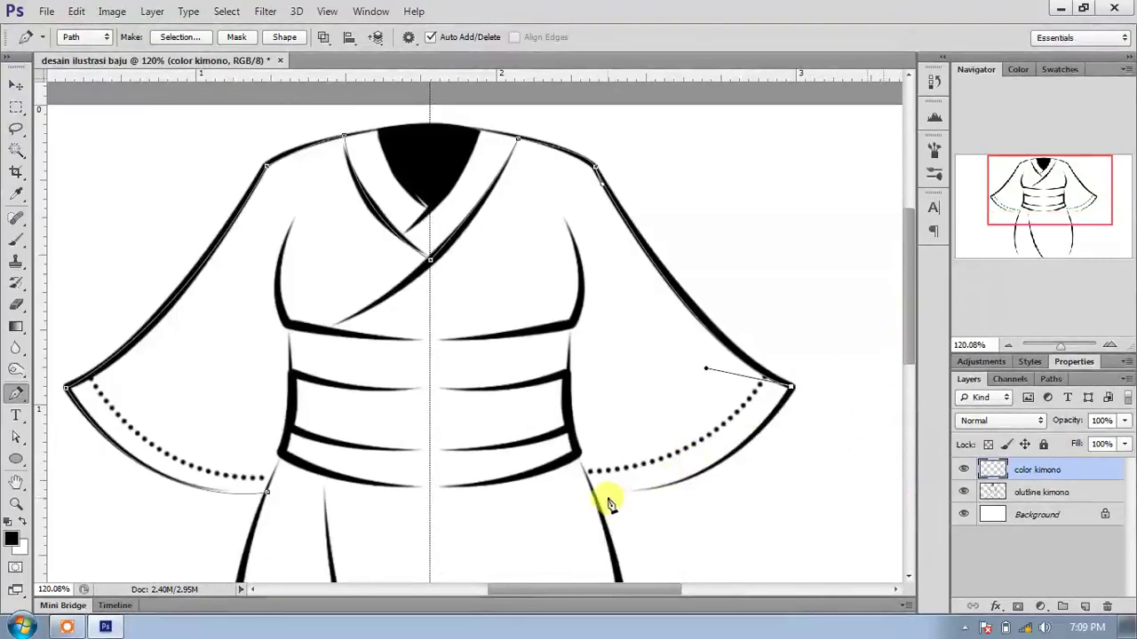
{"action": "left_click_drag", "start_coordinate": [591, 486], "coordinate": [454, 468]}
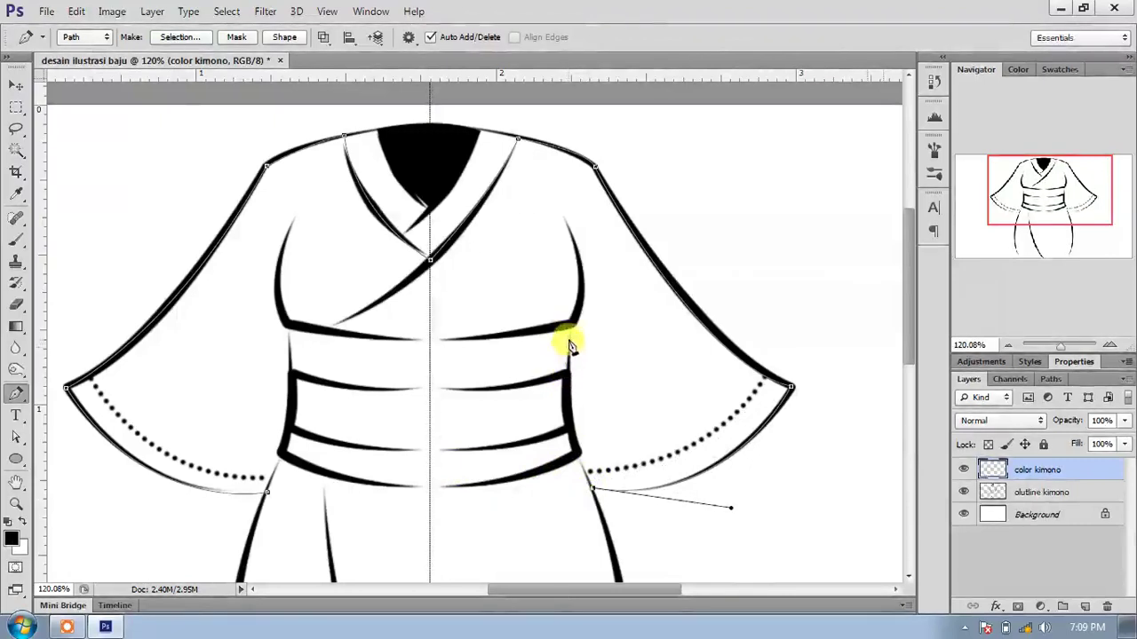
Run the path up the right side of the waist, curve it along the bust line above the belt, and close it at the left hip.
{"action": "left_click_drag", "start_coordinate": [568, 325], "coordinate": [572, 189]}
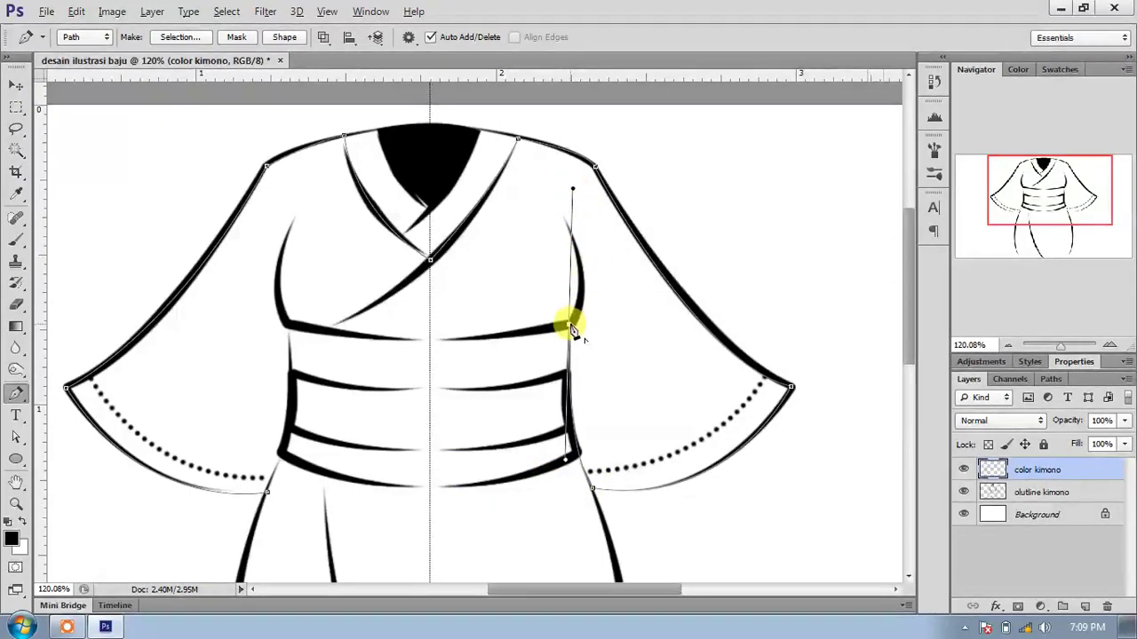
{"action": "left_click", "coordinate": [569, 325], "text": "alt"}
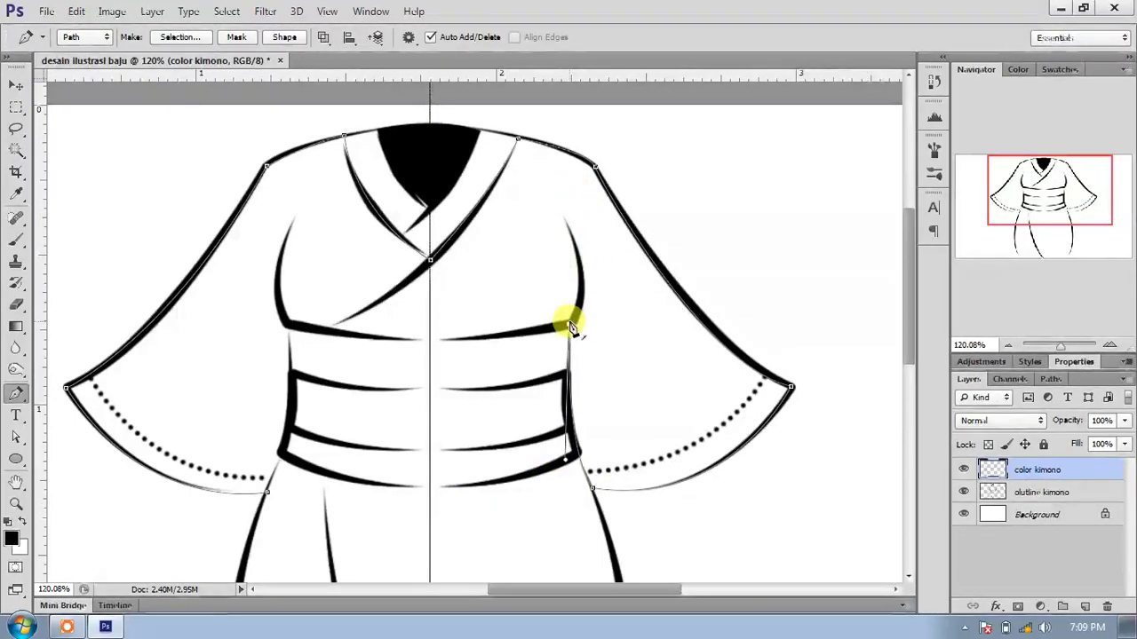
{"action": "key", "text": "ctrl+z"}
{"action": "left_click_drag", "start_coordinate": [291, 327], "coordinate": [164, 294]}
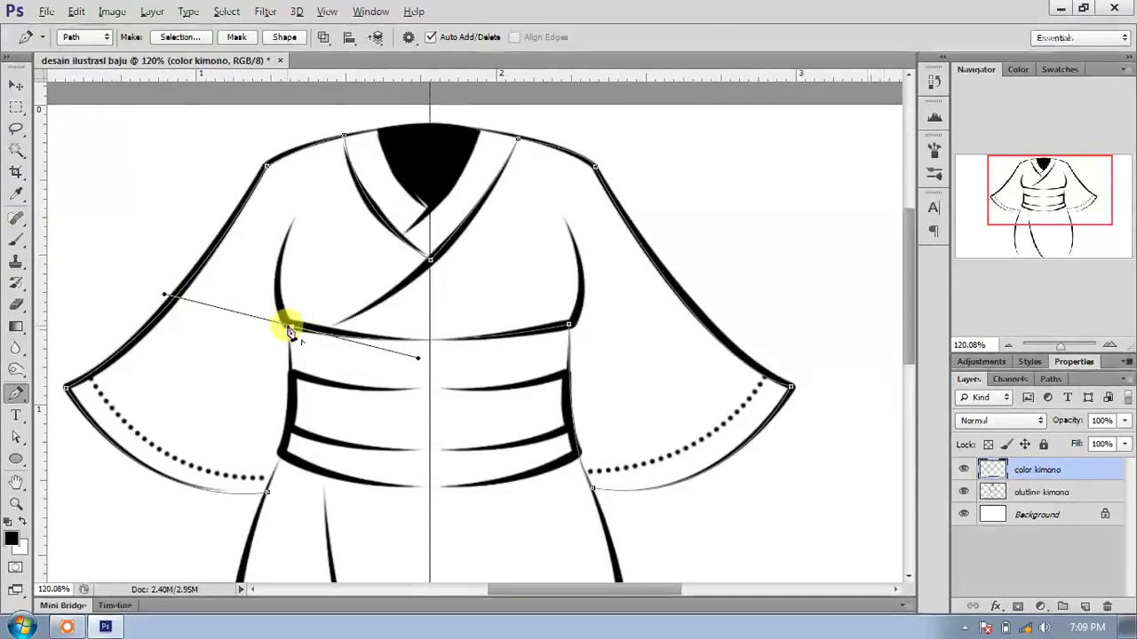
{"action": "left_click", "coordinate": [291, 328], "text": "alt"}
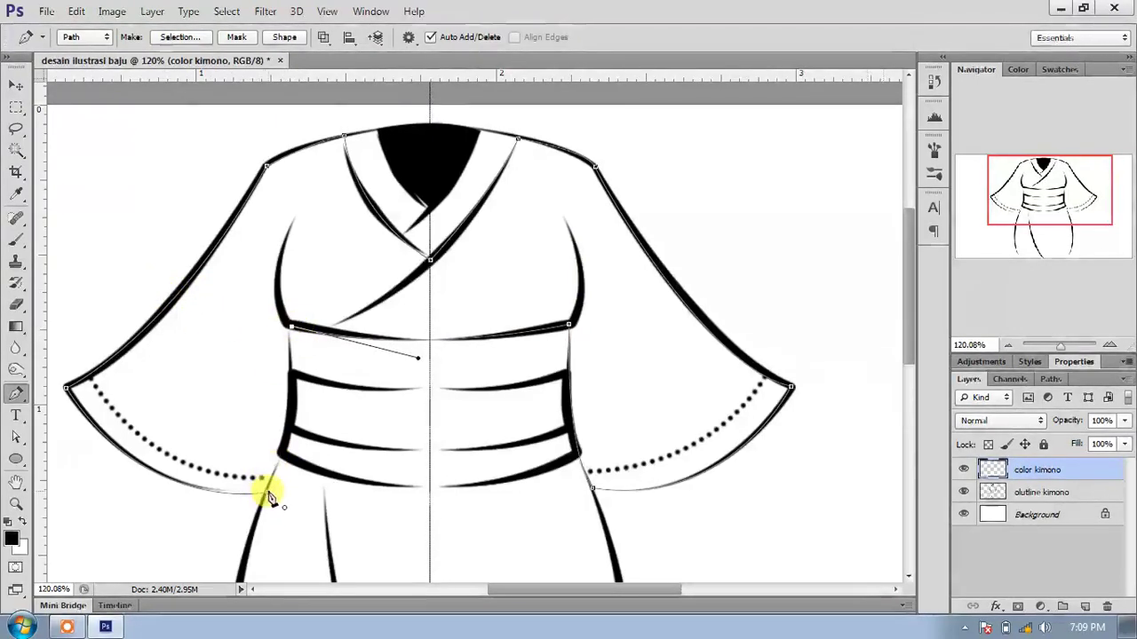
{"action": "left_click_drag", "start_coordinate": [266, 490], "coordinate": [242, 549]}
Fill the closed upper kimono path with the light purple color e7b7f1.
{"action": "right_click", "coordinate": [373, 224]}
{"action": "left_click", "coordinate": [414, 324]}
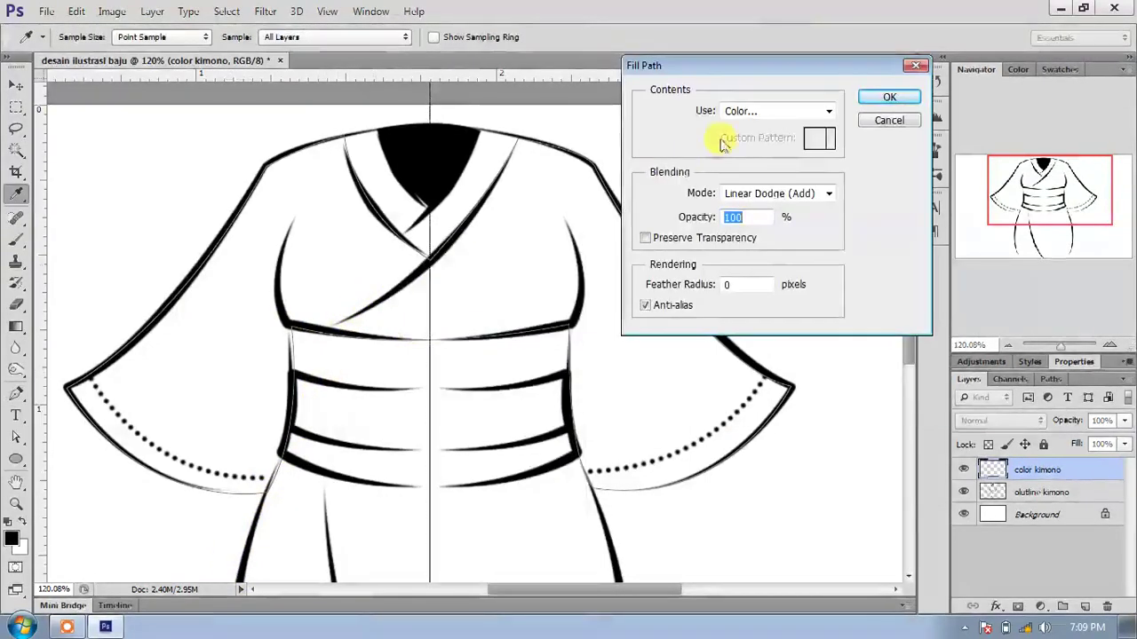
{"action": "left_click", "coordinate": [759, 111]}
{"action": "left_click", "coordinate": [761, 149]}
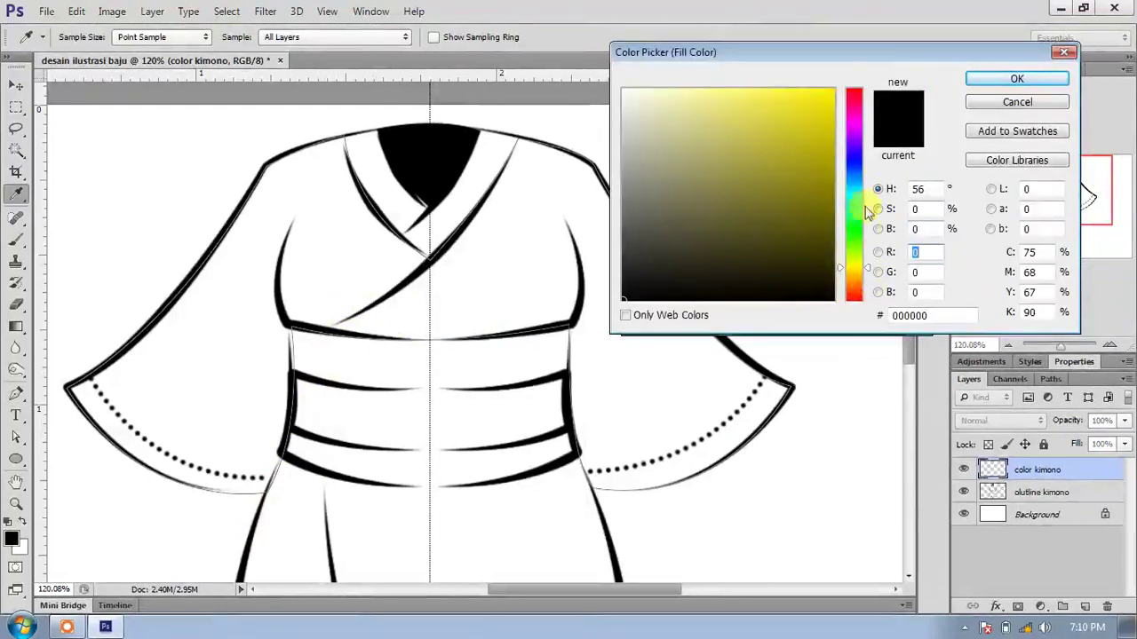
{"action": "left_click", "coordinate": [856, 130]}
{"action": "left_click", "coordinate": [680, 96]}
{"action": "mouse_move", "coordinate": [680, 97]}
{"action": "left_mouse_down"}
{"action": "mouse_move", "coordinate": [649, 92]}
{"action": "mouse_move", "coordinate": [673, 100]}
{"action": "left_mouse_up"}
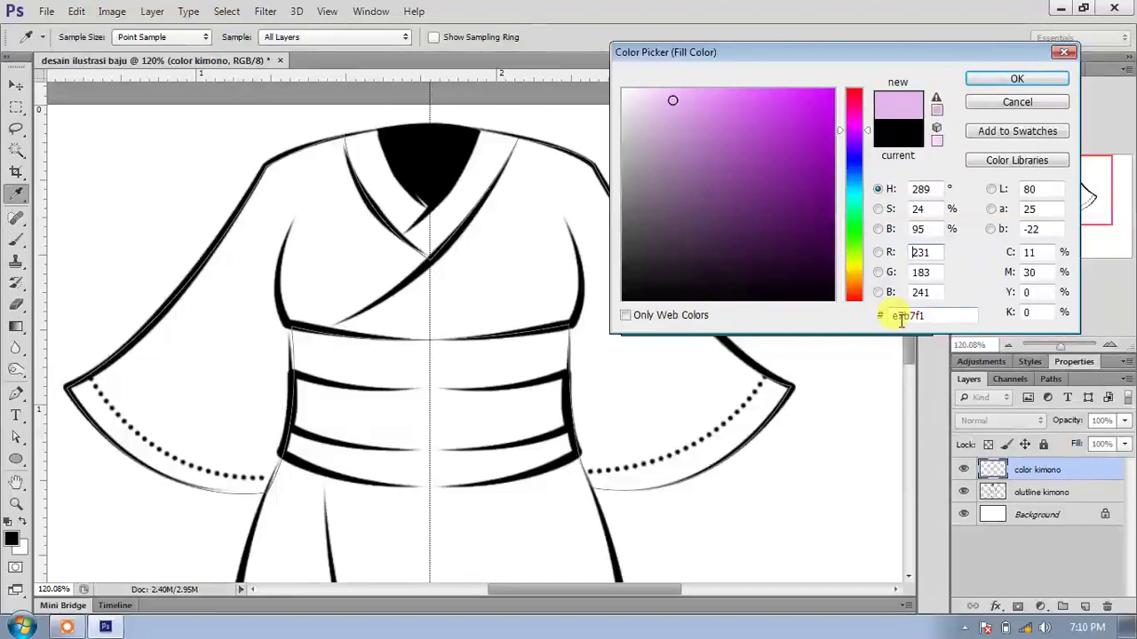
{"action": "left_click", "coordinate": [1017, 82]}
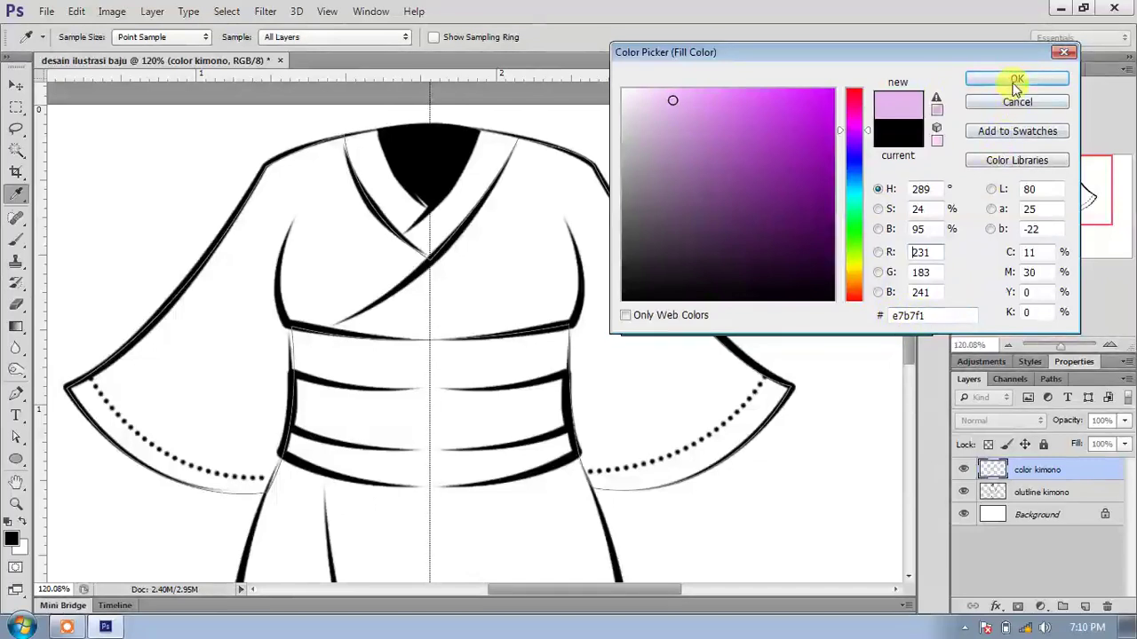
{"action": "left_click", "coordinate": [889, 97]}
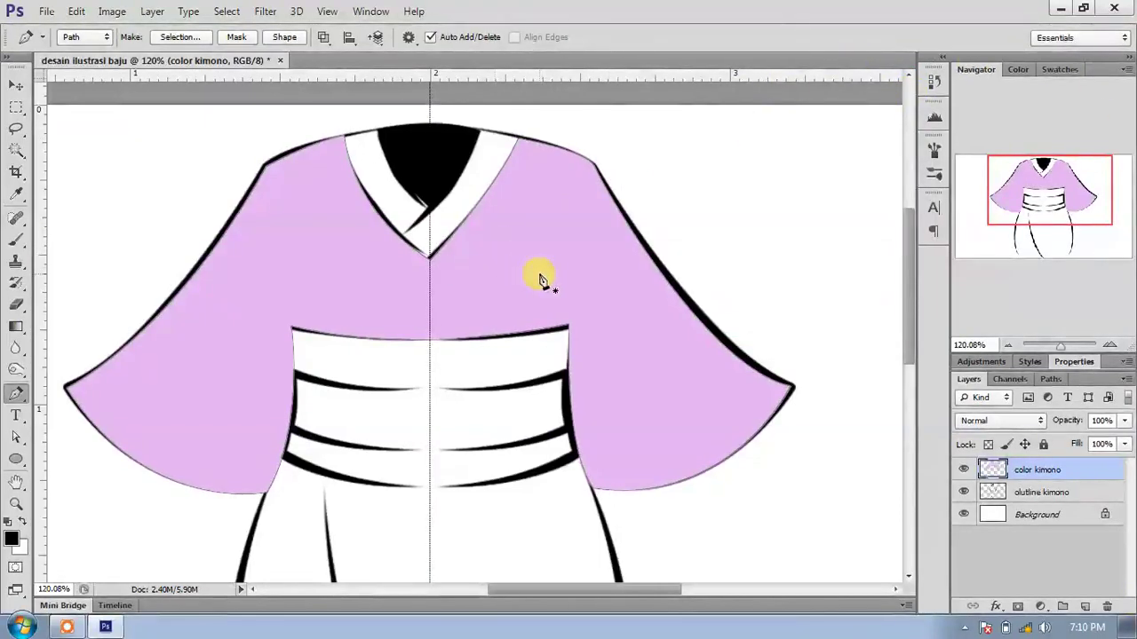
Delete the filled path and set the "color kimono" layer's blend mode to Multiply.
{"action": "right_click", "coordinate": [543, 211]}
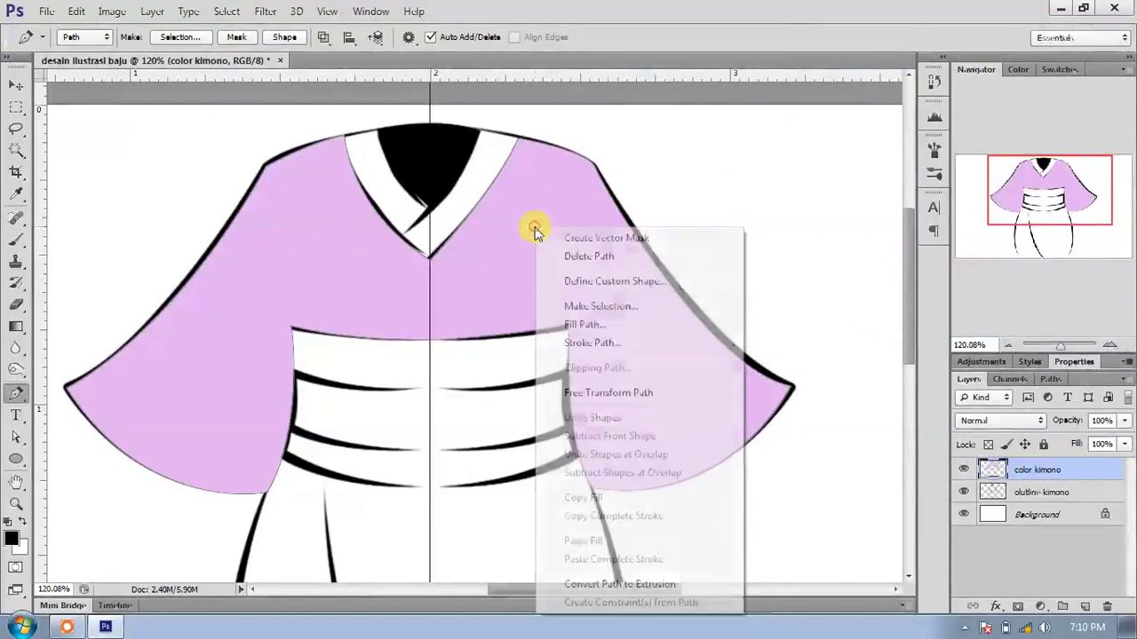
{"action": "left_click", "coordinate": [576, 254]}
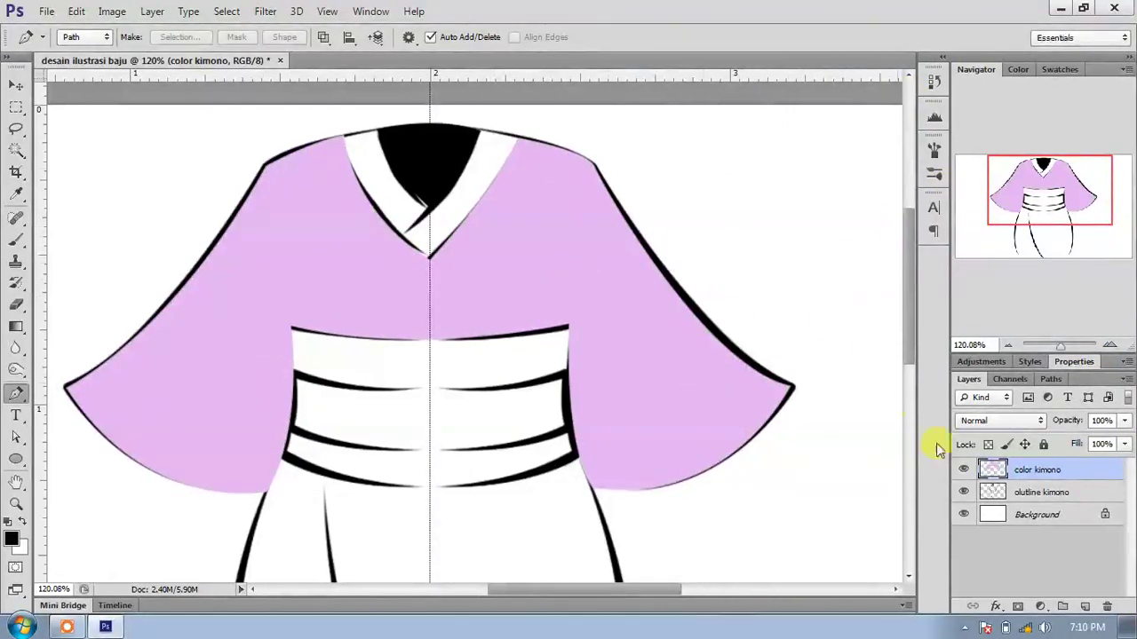
{"action": "left_click", "coordinate": [1005, 425]}
{"action": "left_click", "coordinate": [977, 61]}
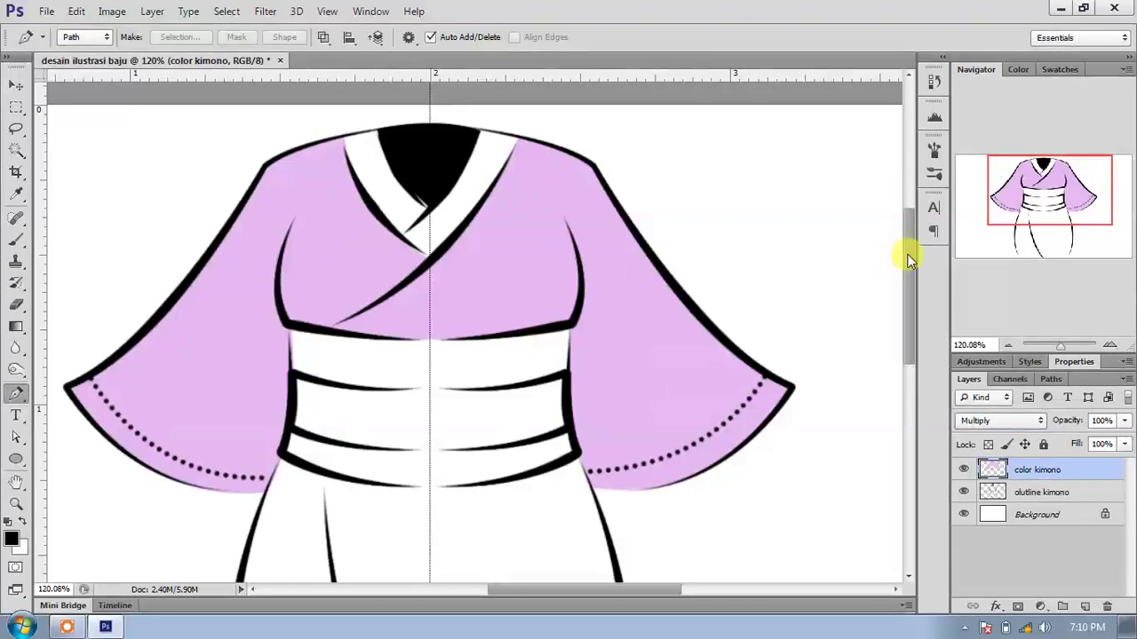
Start a Pen path at the belt's lower left corner and curve it along the belt's bottom edge to the right corner.
{"action": "left_click_drag", "start_coordinate": [907, 256], "coordinate": [929, 338]}
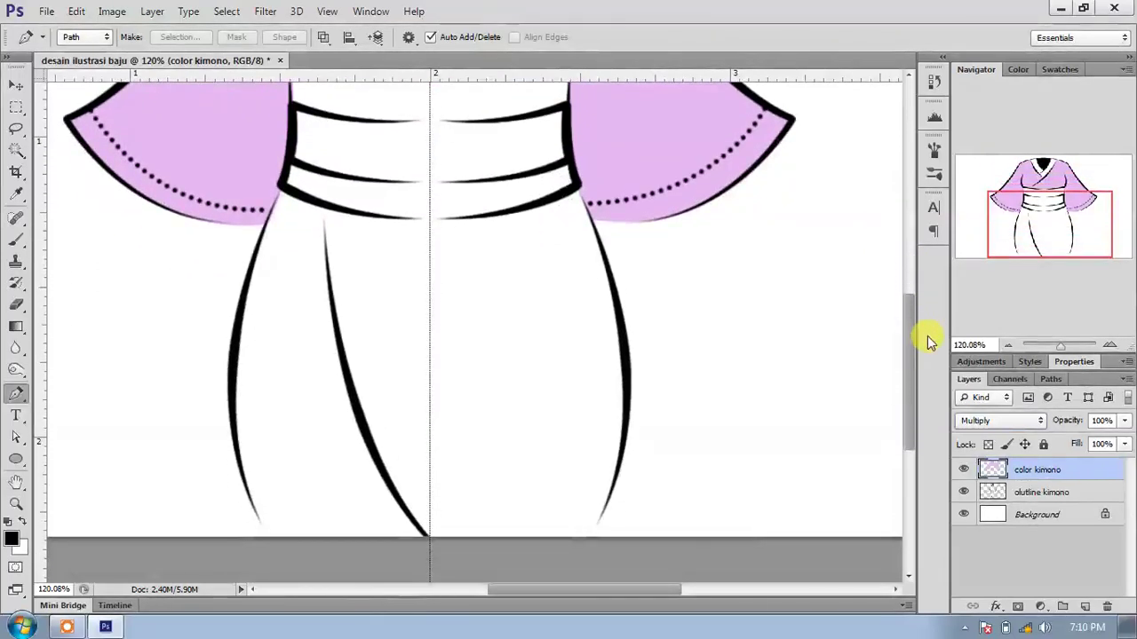
{"action": "left_click", "coordinate": [282, 192]}
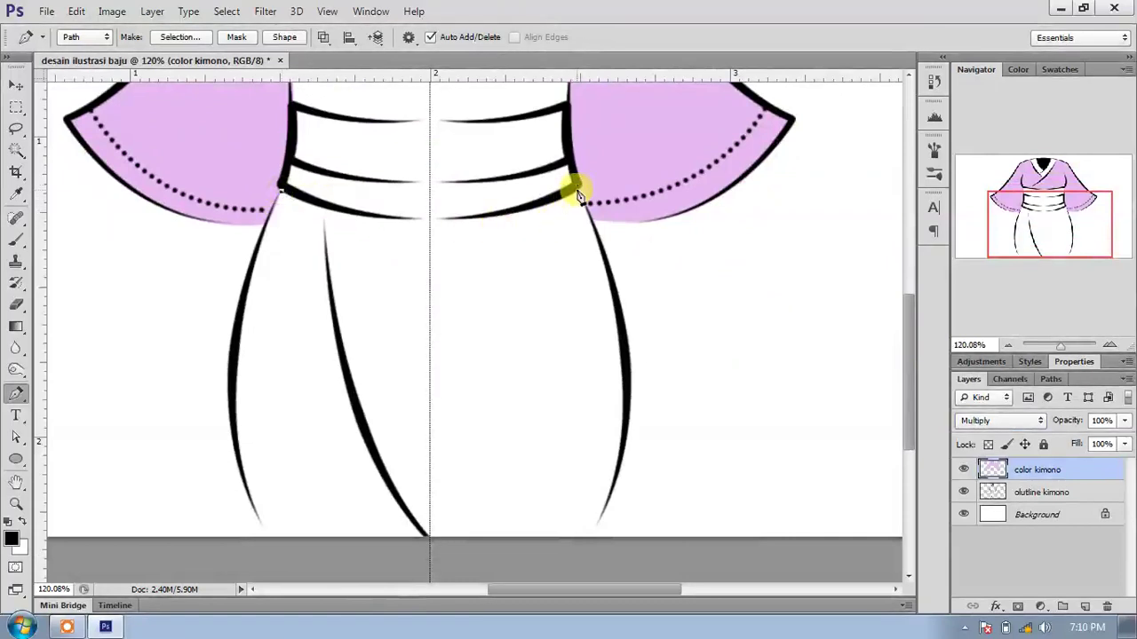
{"action": "left_click", "coordinate": [277, 185]}
{"action": "left_click", "coordinate": [578, 187]}
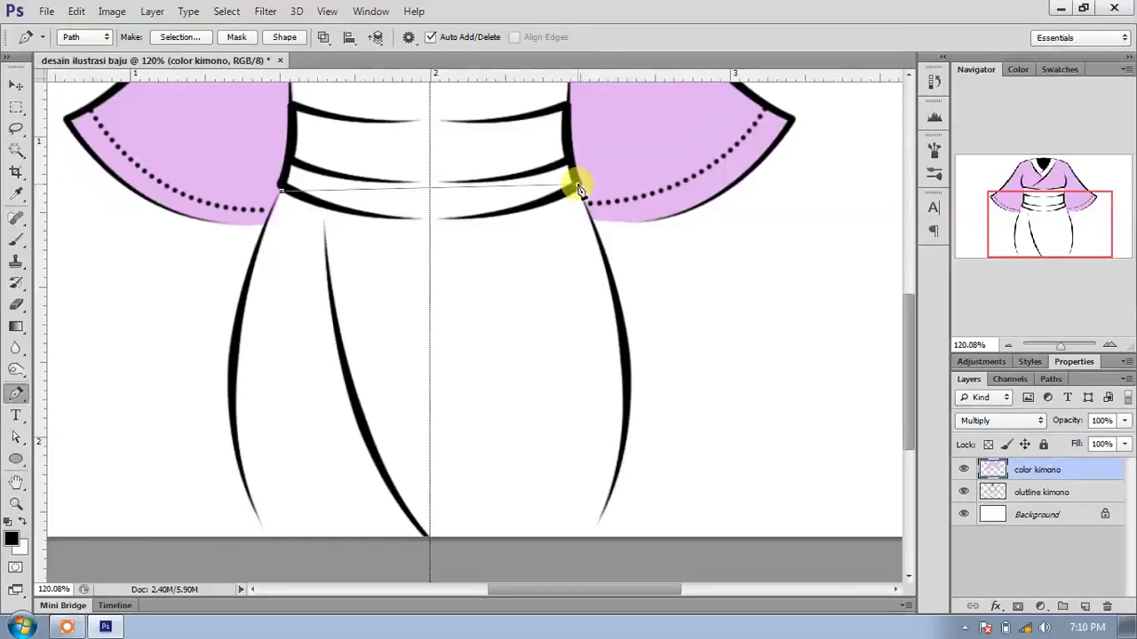
{"action": "left_click_drag", "start_coordinate": [580, 187], "coordinate": [718, 118]}
{"action": "left_click", "coordinate": [578, 185]}
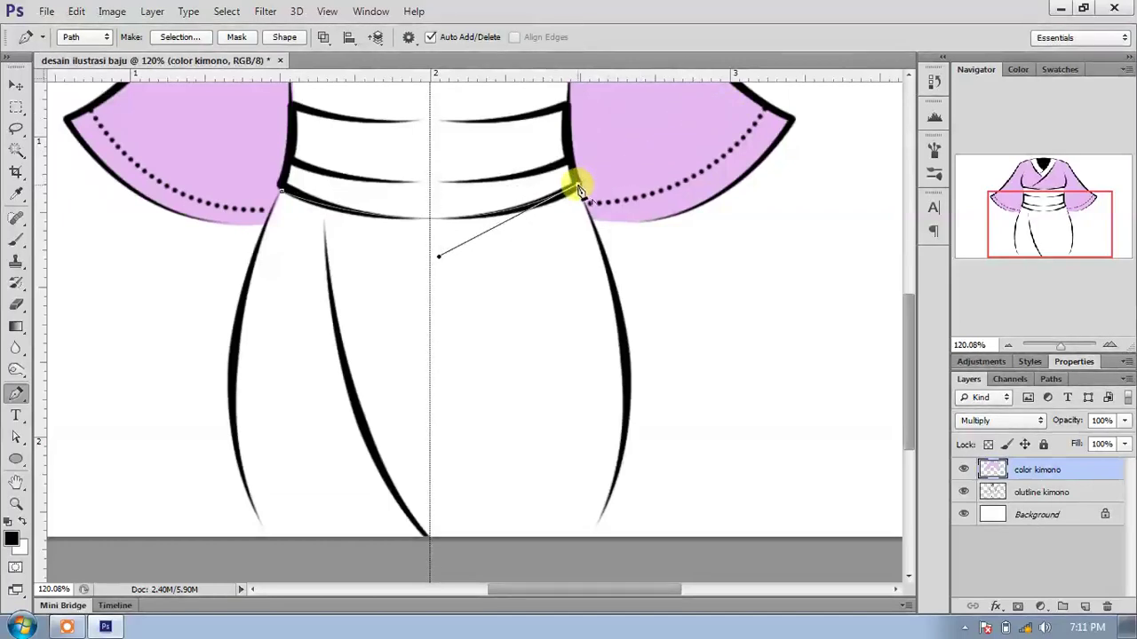
Curve the path down the skirt's right edge, around below the canvas, and up the left edge to close it at the belt.
{"action": "left_click_drag", "start_coordinate": [582, 550], "coordinate": [477, 499]}
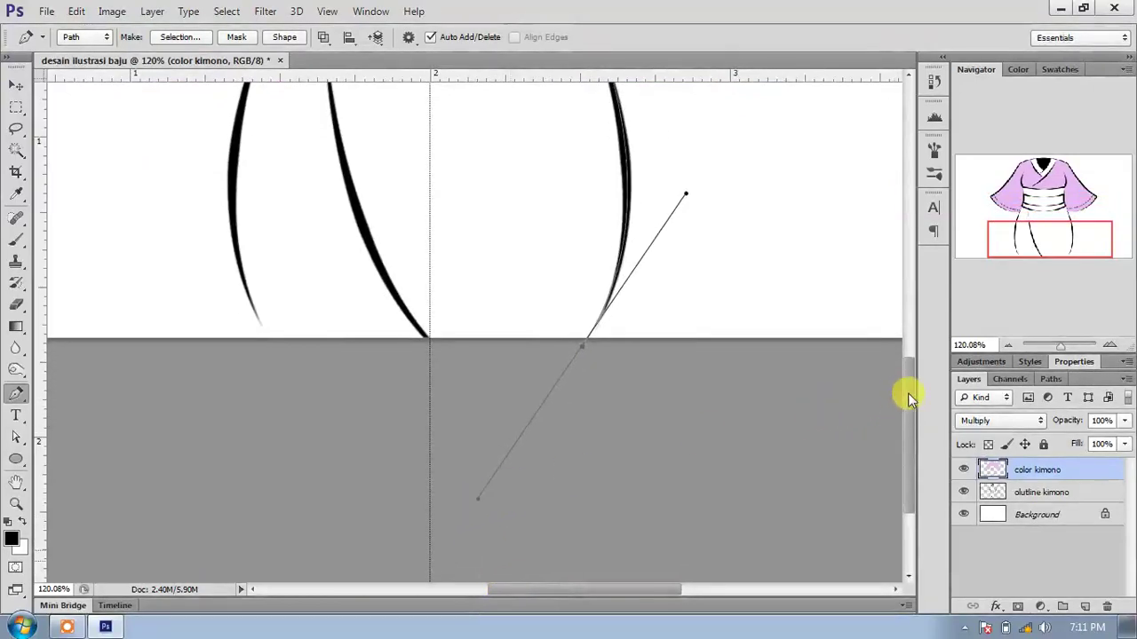
{"action": "left_click_drag", "start_coordinate": [908, 392], "coordinate": [909, 348]}
{"action": "left_click_drag", "start_coordinate": [329, 518], "coordinate": [299, 499]}
{"action": "left_click", "coordinate": [272, 469]}
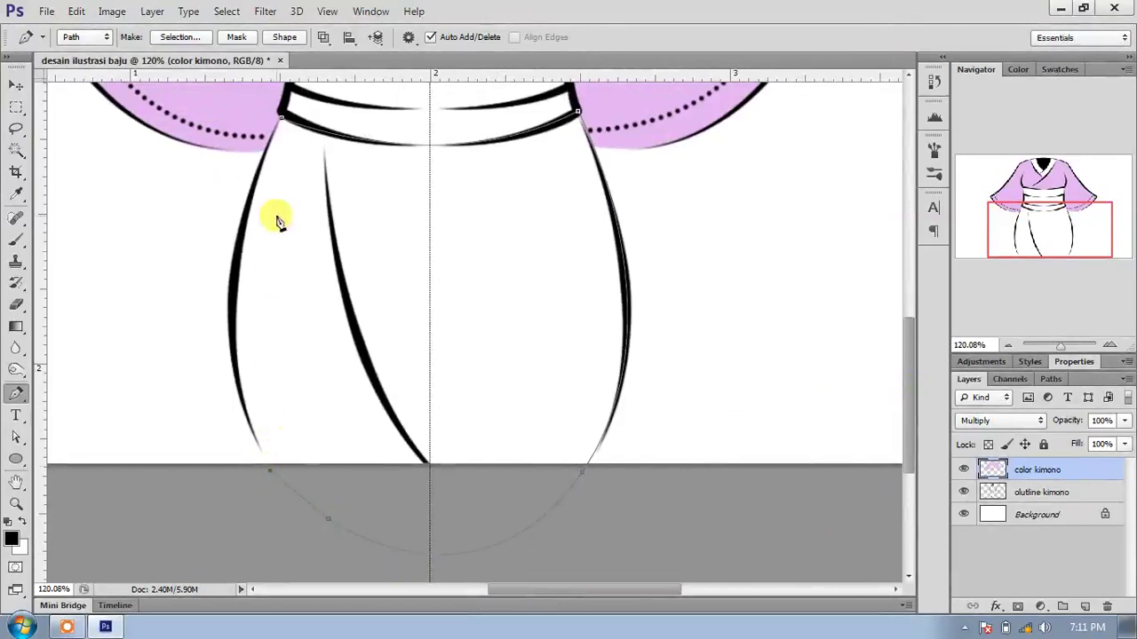
{"action": "left_click", "coordinate": [283, 119]}
{"action": "scroll", "coordinate": [293, 107], "scroll_direction": "up", "scroll_amount": 3}
{"action": "left_click_drag", "start_coordinate": [373, 124], "coordinate": [375, 215]}
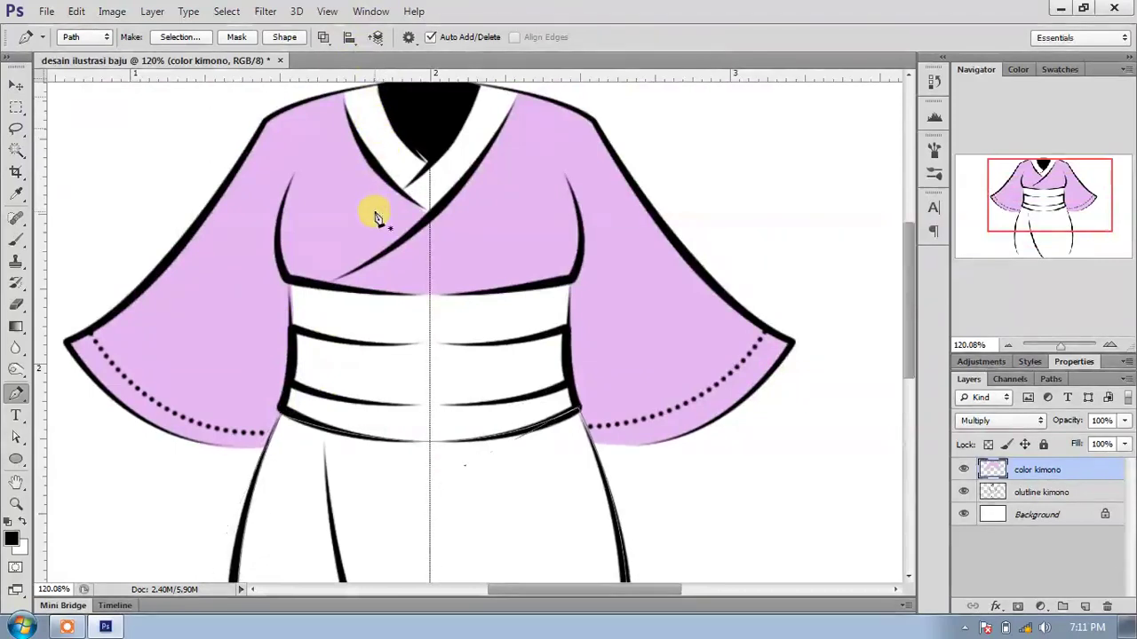
Fill the skirt path with the same light purple as the upper kimono and delete the path.
{"action": "left_click_drag", "start_coordinate": [906, 294], "coordinate": [911, 343]}
{"action": "right_click", "coordinate": [395, 472]}
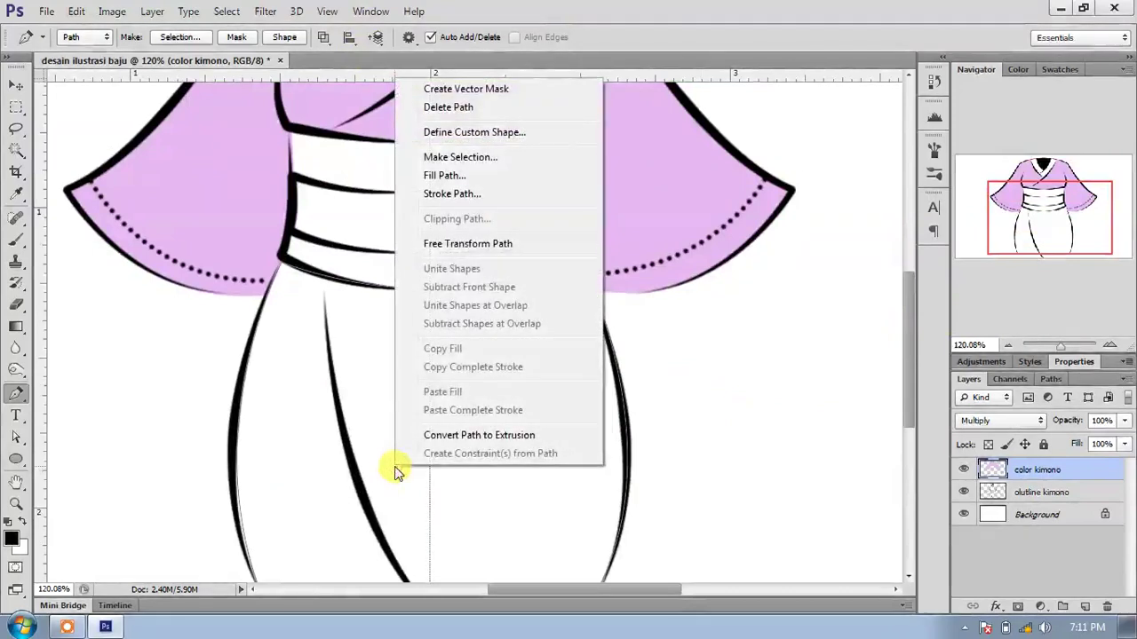
{"action": "left_click", "coordinate": [460, 175]}
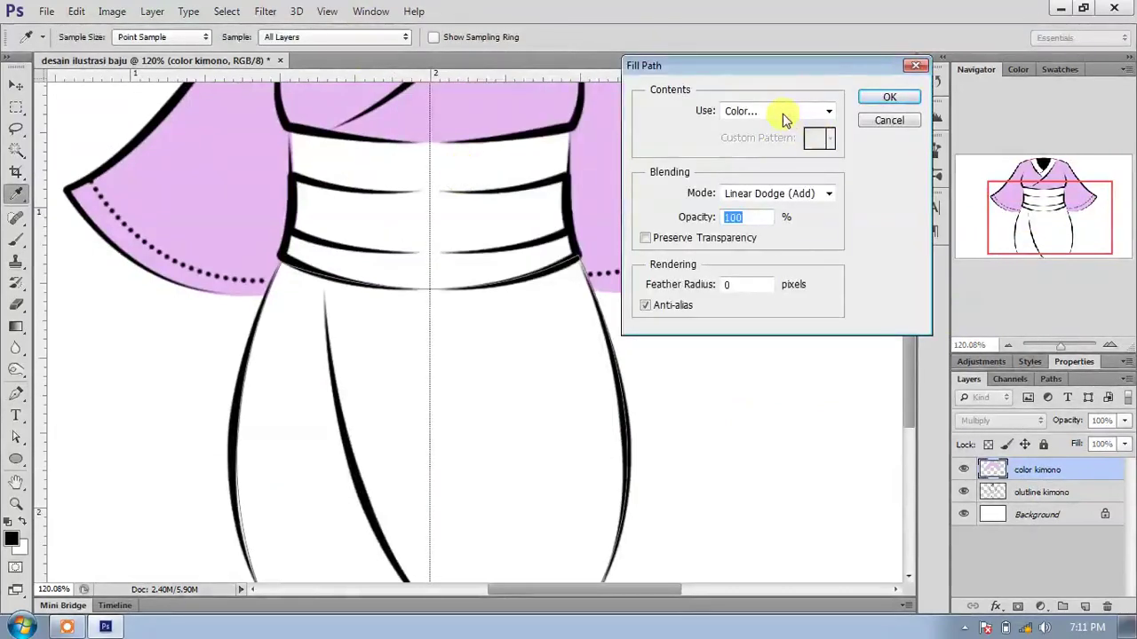
{"action": "left_click", "coordinate": [888, 100]}
{"action": "right_click", "coordinate": [575, 347]}
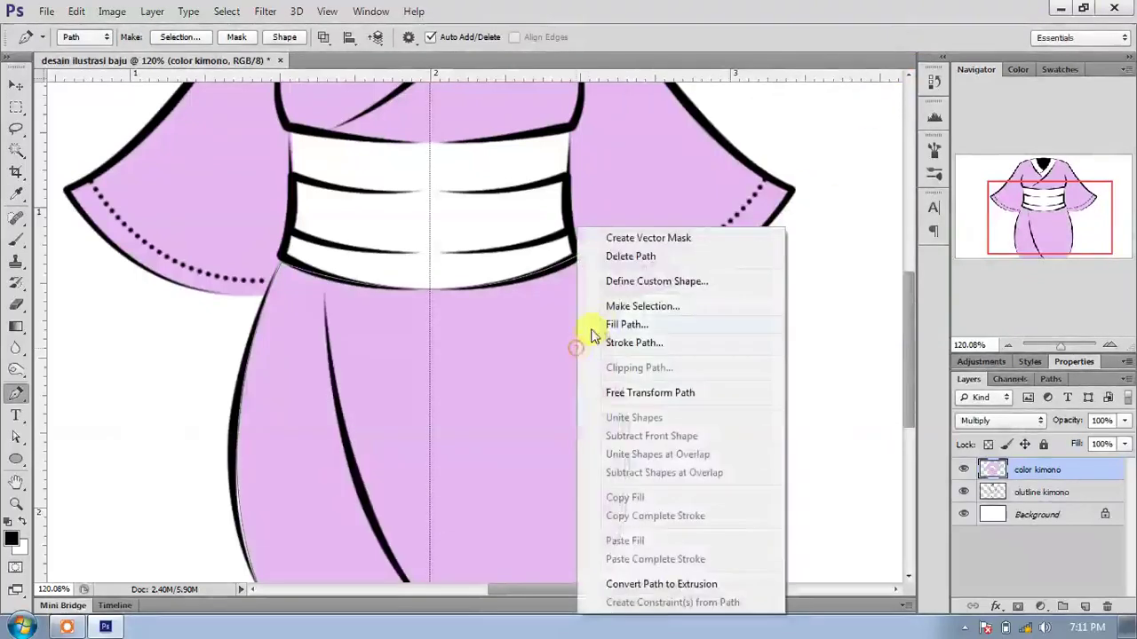
{"action": "left_click", "coordinate": [647, 257]}
Add a new layer above the kimono color layer and name it "kerah dan obi color".
{"action": "key", "text": "ctrl+0"}
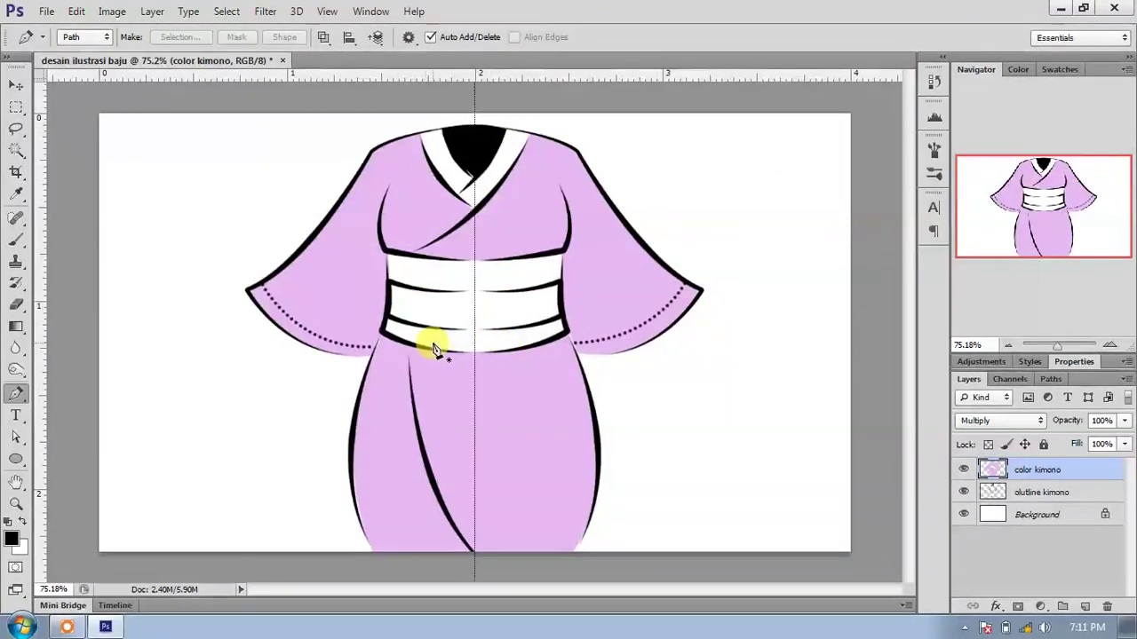
{"action": "left_click", "coordinate": [1084, 608]}
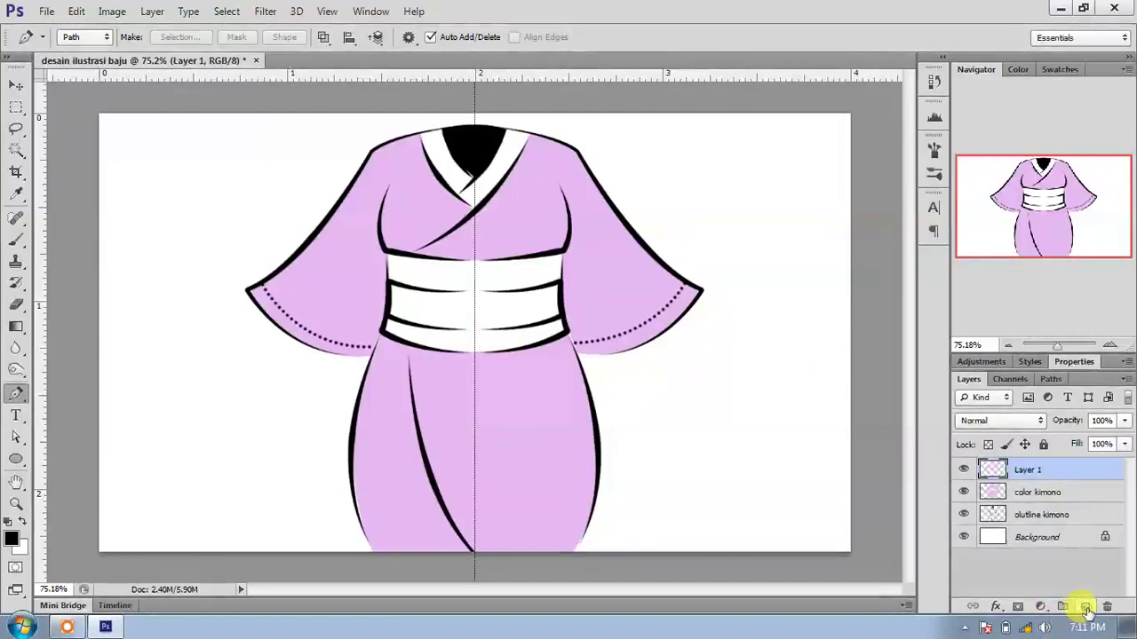
{"action": "scroll", "coordinate": [457, 119], "scroll_direction": "up", "scroll_amount": 2}
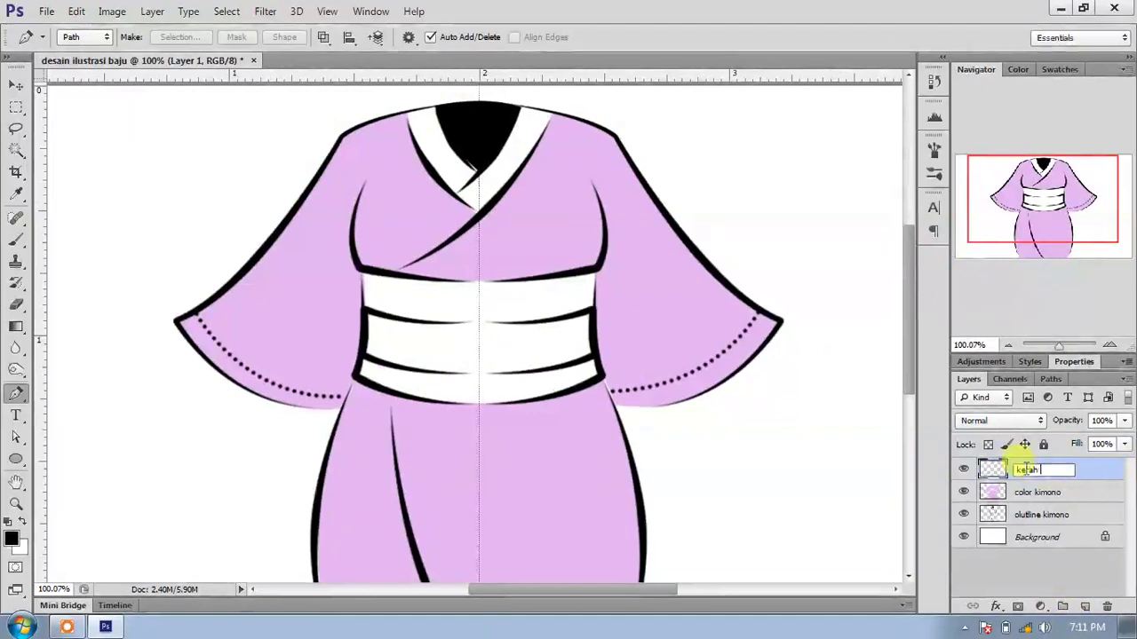
{"action": "type", "text": "bi color"}
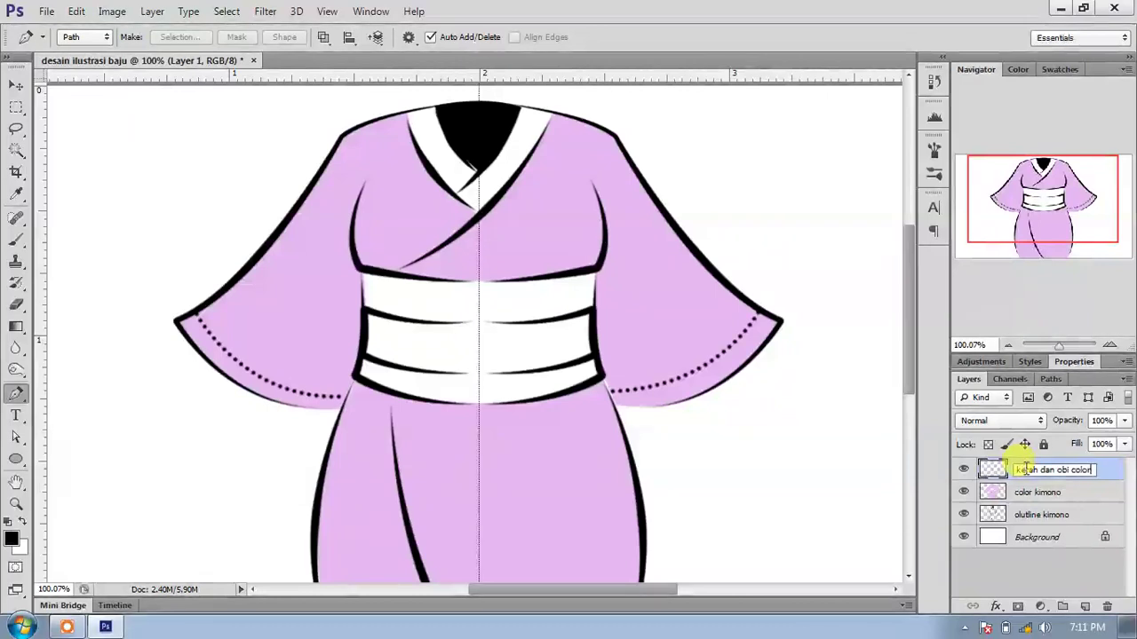
{"action": "key", "text": "Return"}
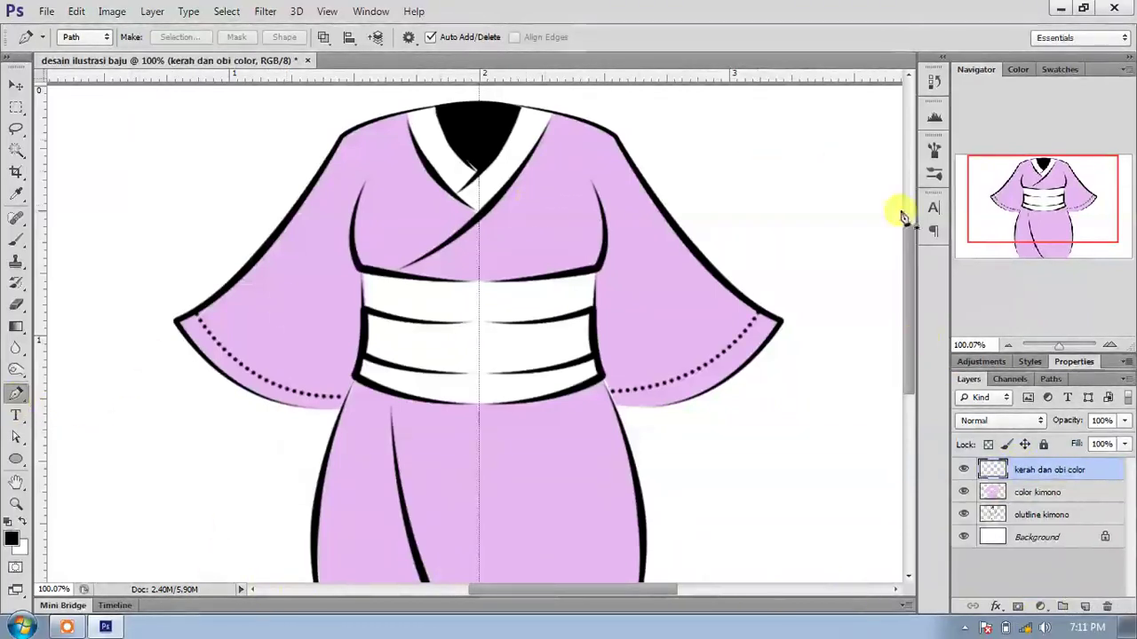
Start a Pen path at the collar's upper left corner and curve it along the outer edges through the V point to the upper right corner.
{"action": "scroll", "coordinate": [911, 307], "scroll_direction": "up", "scroll_amount": 3}
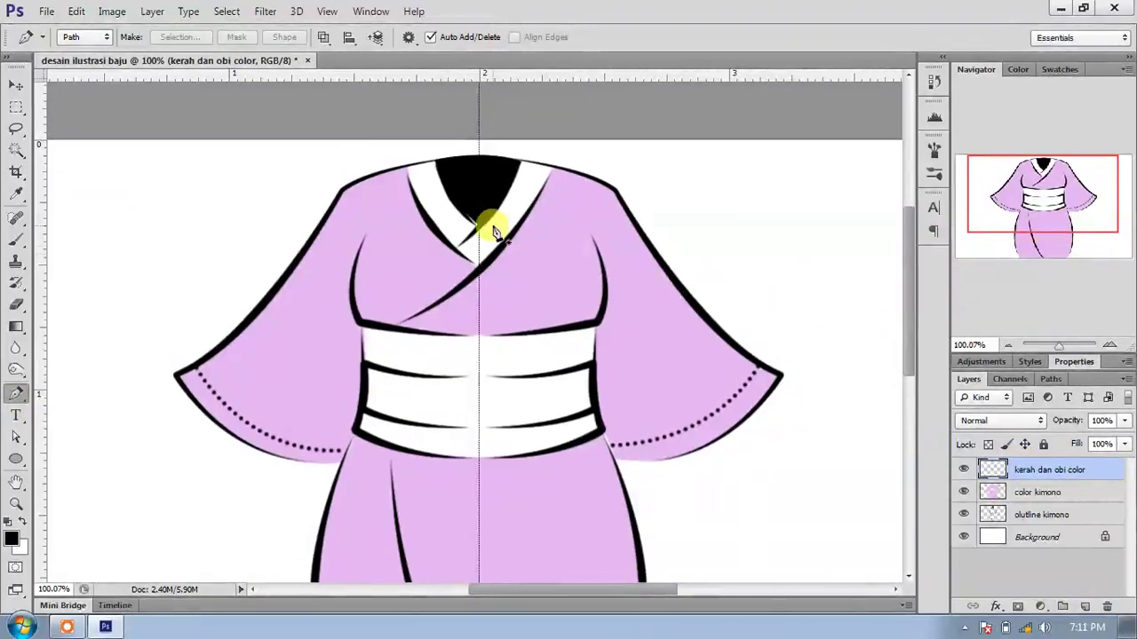
{"action": "scroll", "coordinate": [493, 229], "scroll_direction": "up", "scroll_amount": 1}
{"action": "scroll", "coordinate": [400, 164], "scroll_direction": "up", "scroll_amount": 1}
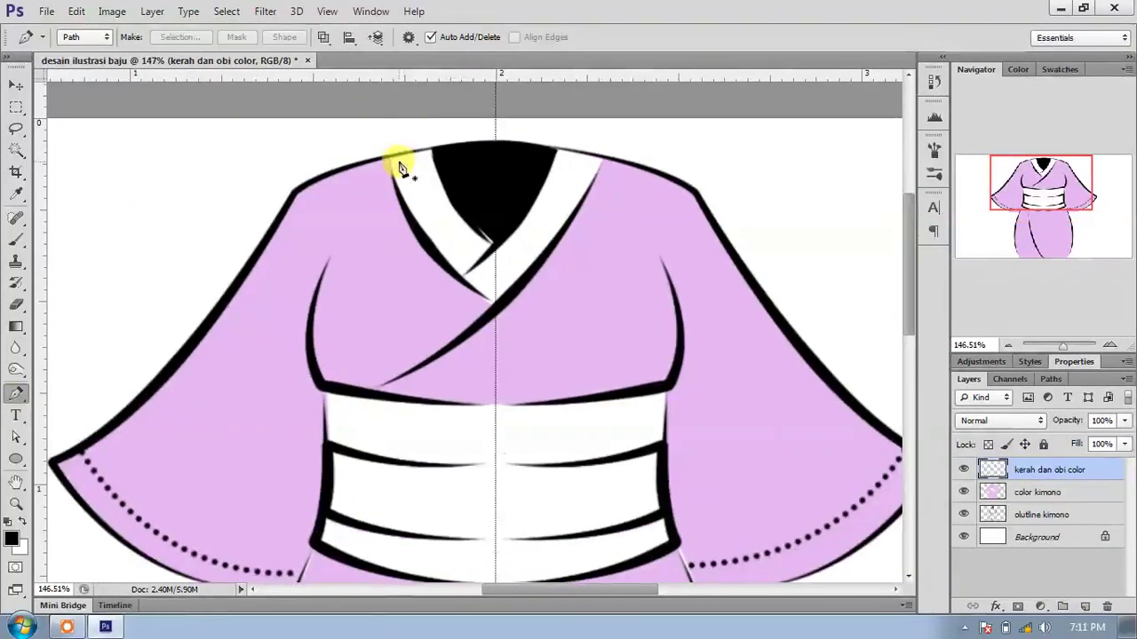
{"action": "left_click", "coordinate": [391, 159]}
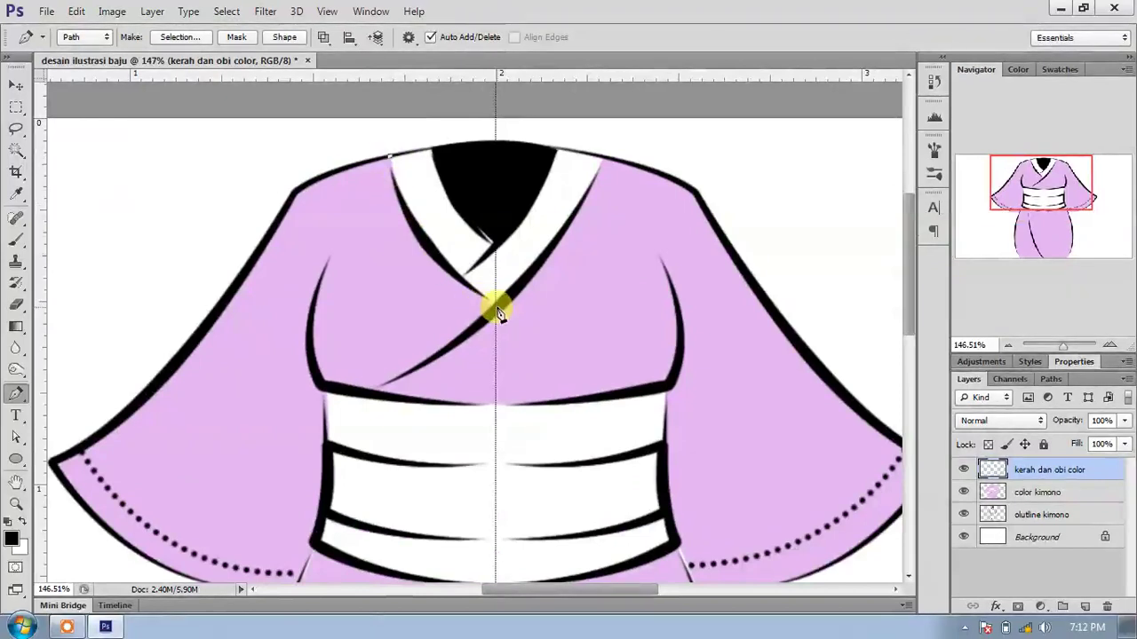
{"action": "left_click_drag", "start_coordinate": [495, 308], "coordinate": [583, 356]}
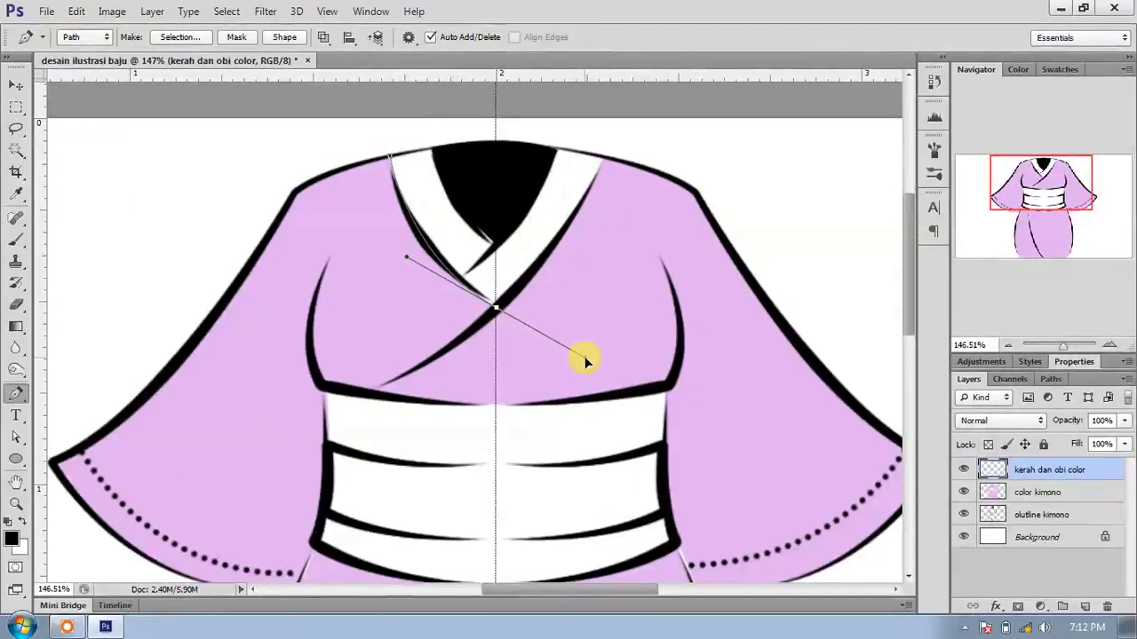
{"action": "left_click", "coordinate": [495, 308], "text": "alt"}
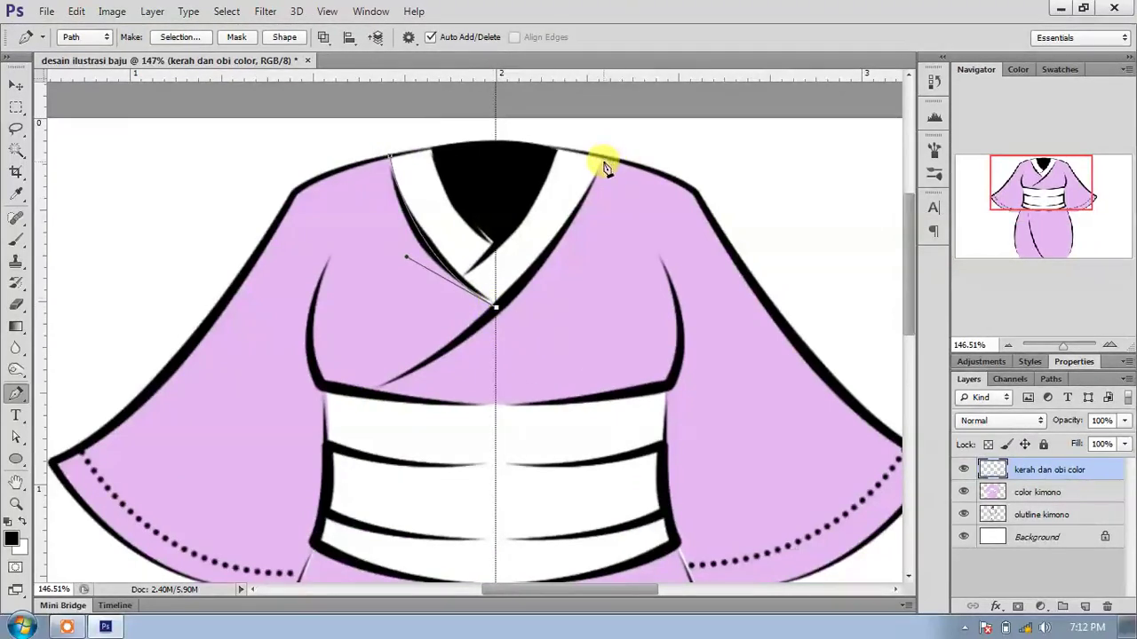
{"action": "left_click_drag", "start_coordinate": [623, 111], "coordinate": [627, 92]}
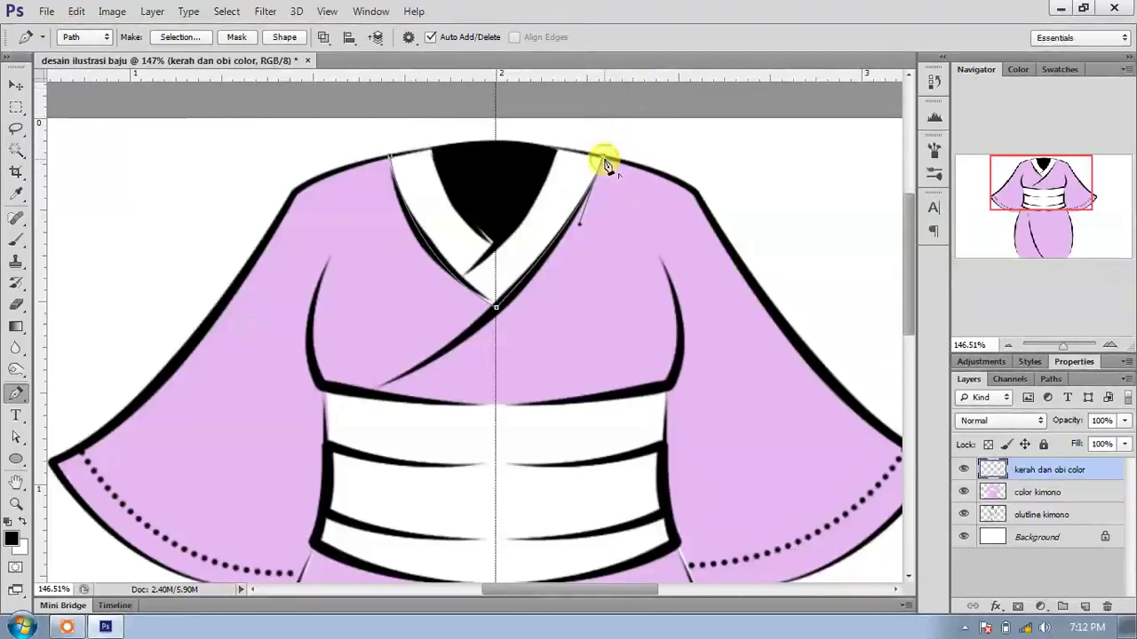
Continue the collar path along the inner neckline through its V point and close it at the starting corner.
{"action": "left_click", "coordinate": [554, 151]}
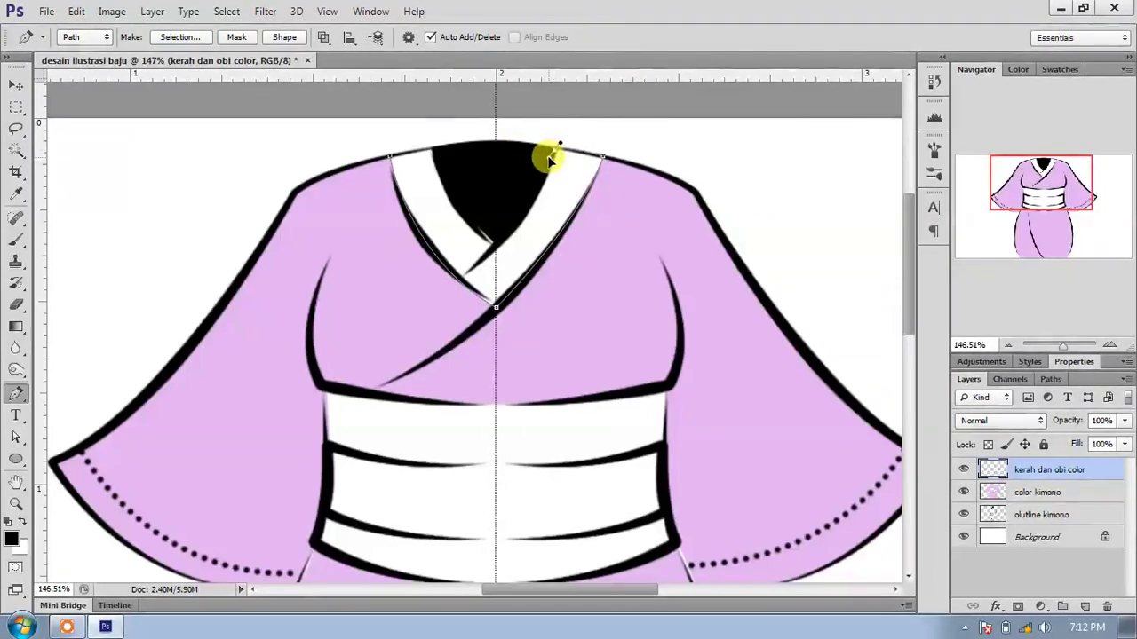
{"action": "left_click", "coordinate": [495, 243]}
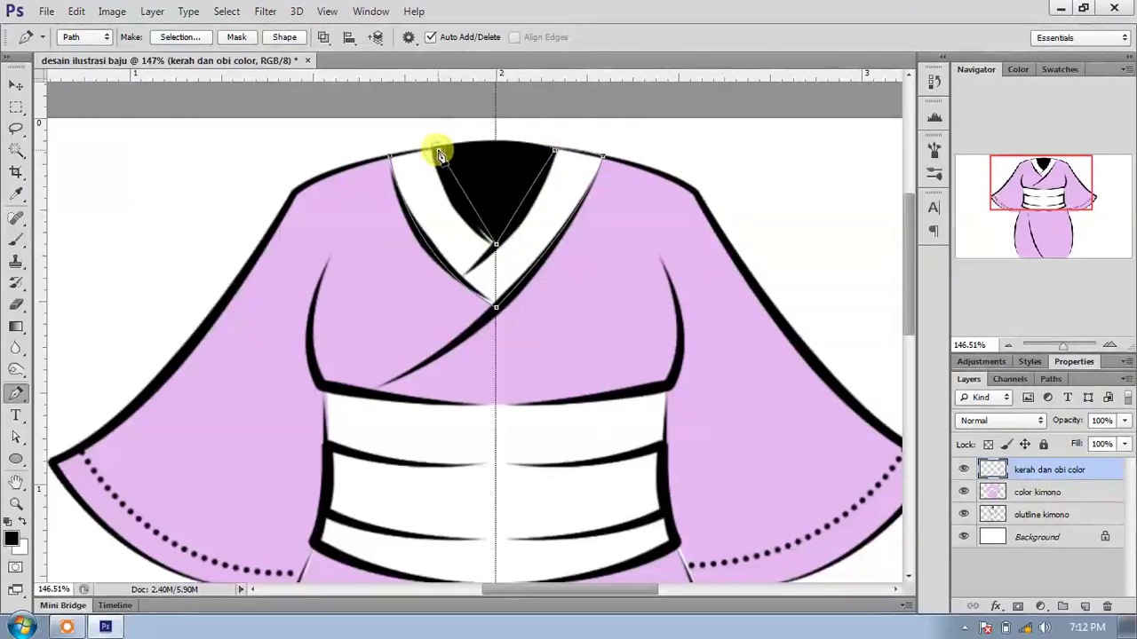
{"action": "left_click", "coordinate": [386, 159]}
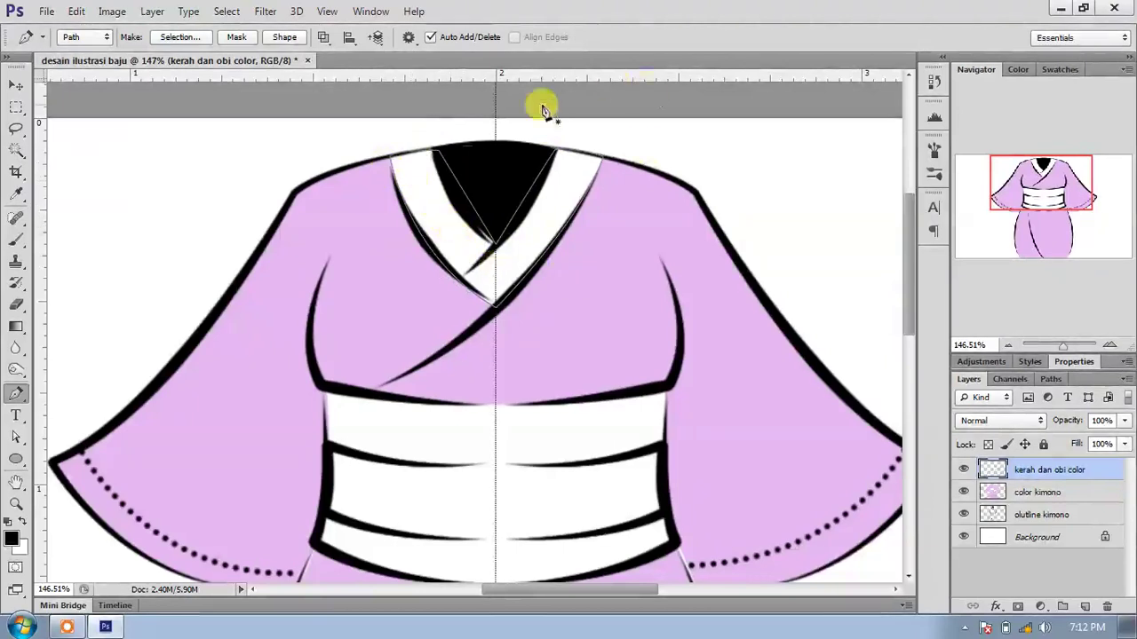
Fill the collar path with the dark purple color 826189.
{"action": "right_click", "coordinate": [484, 247]}
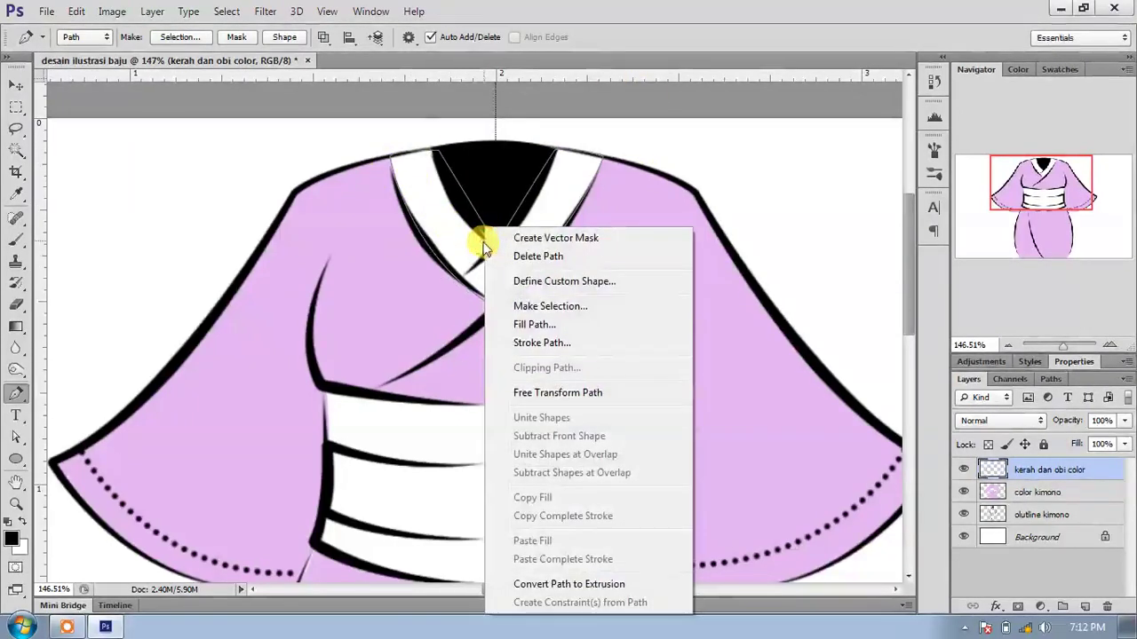
{"action": "left_click", "coordinate": [527, 326]}
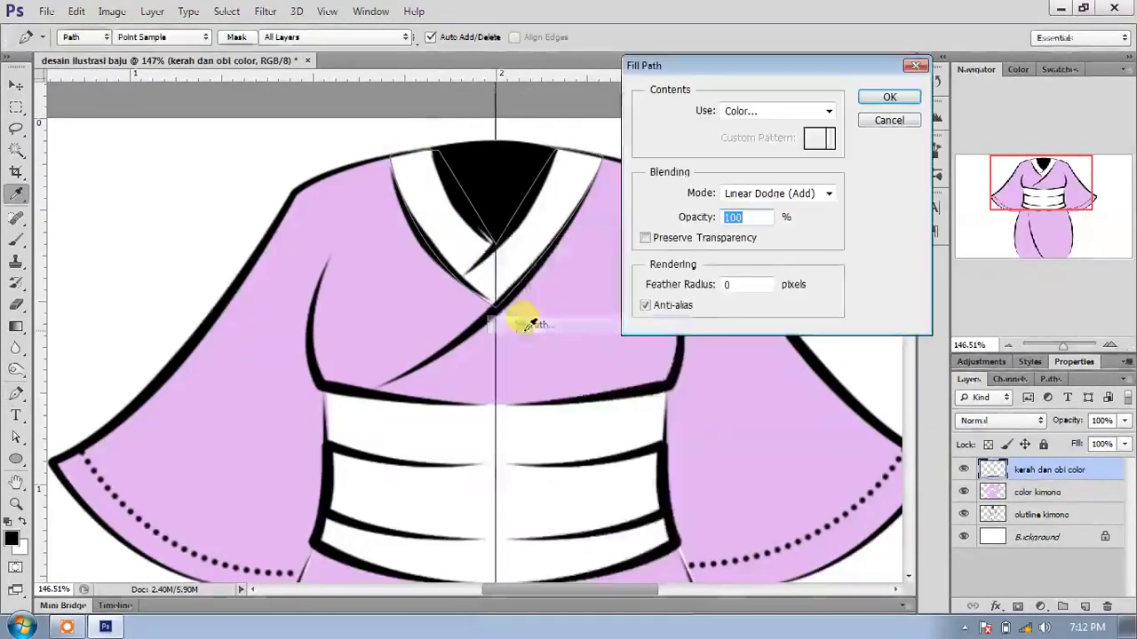
{"action": "left_click", "coordinate": [769, 111]}
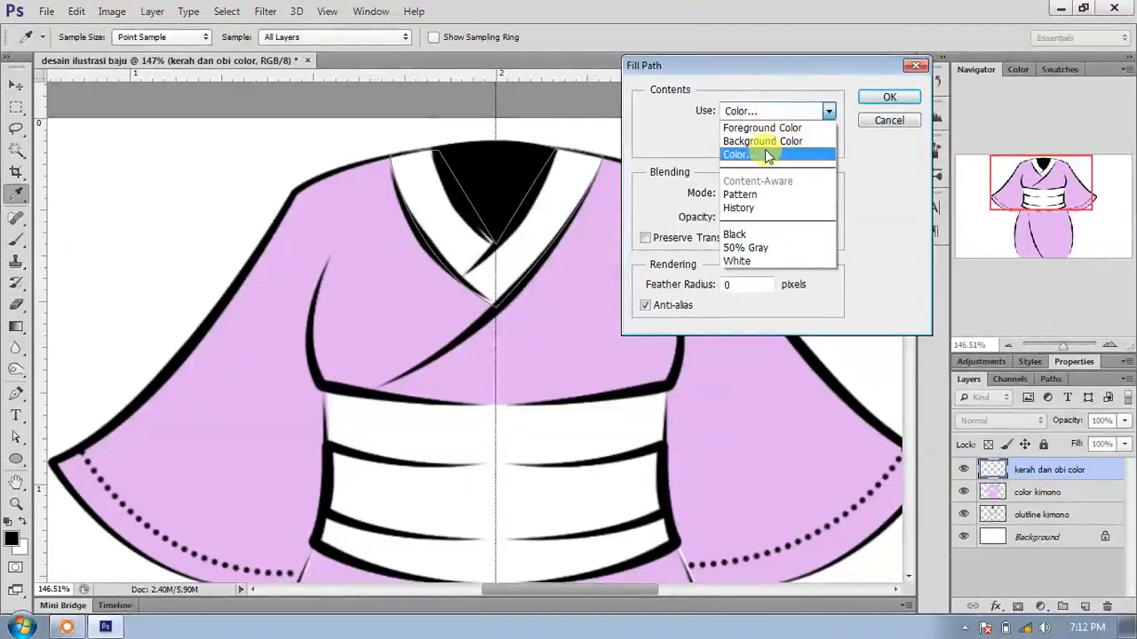
{"action": "left_click", "coordinate": [768, 156]}
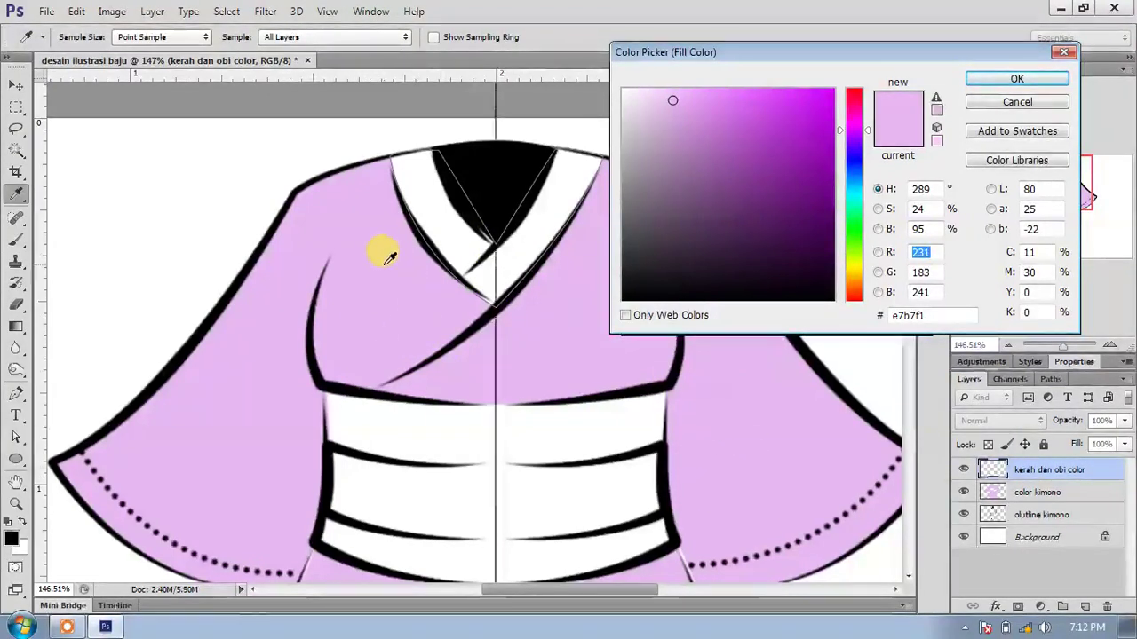
{"action": "left_click", "coordinate": [695, 136]}
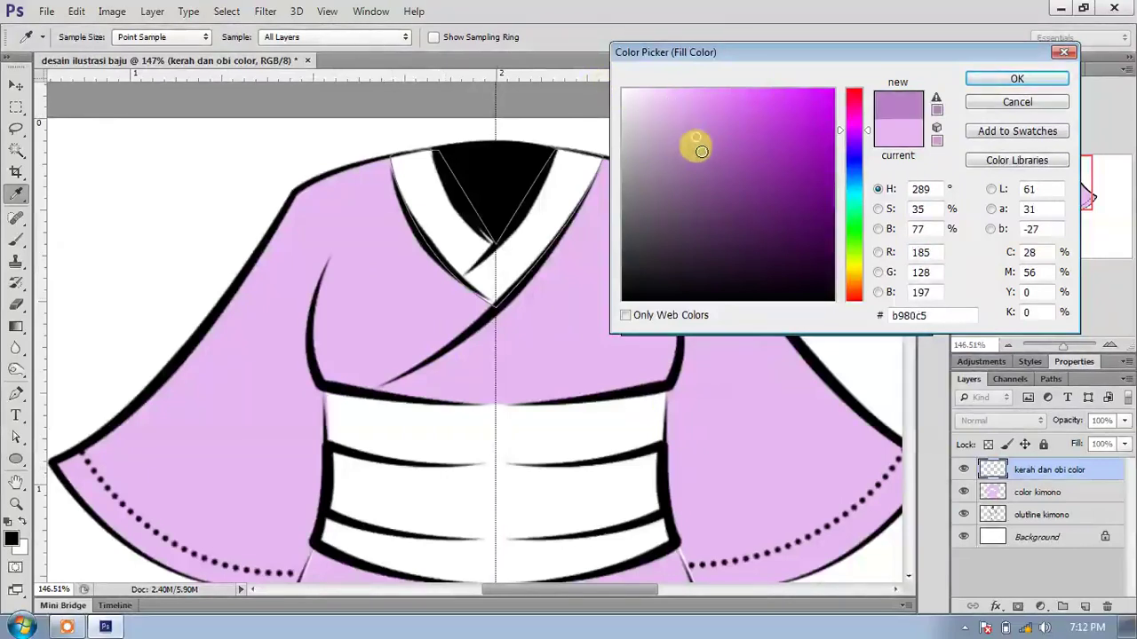
{"action": "left_click", "coordinate": [697, 164]}
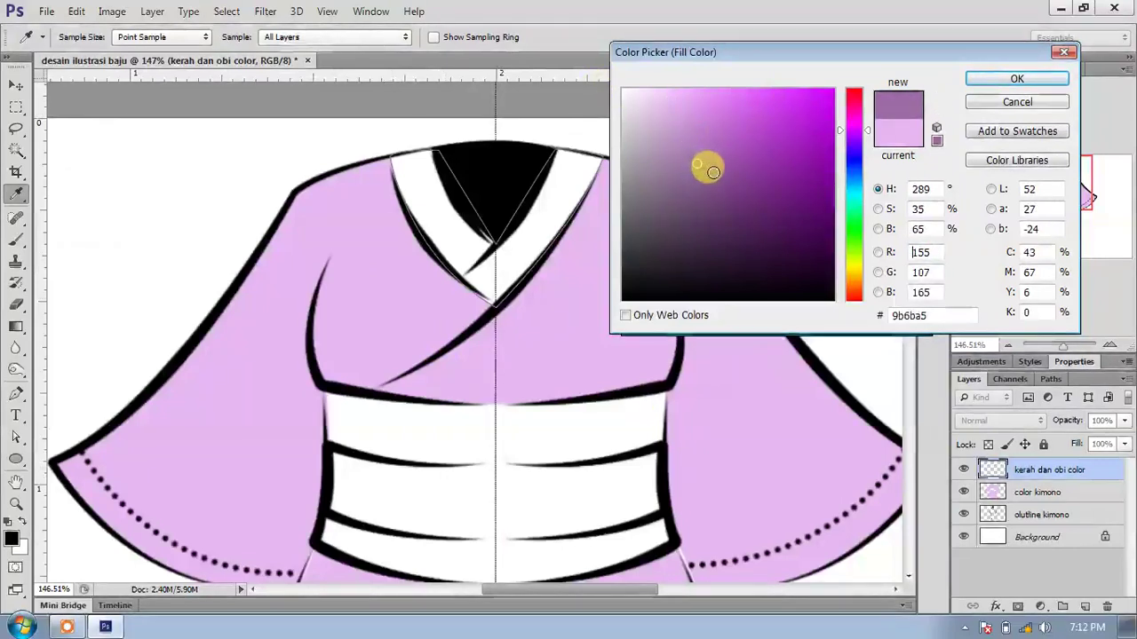
{"action": "left_click", "coordinate": [684, 186]}
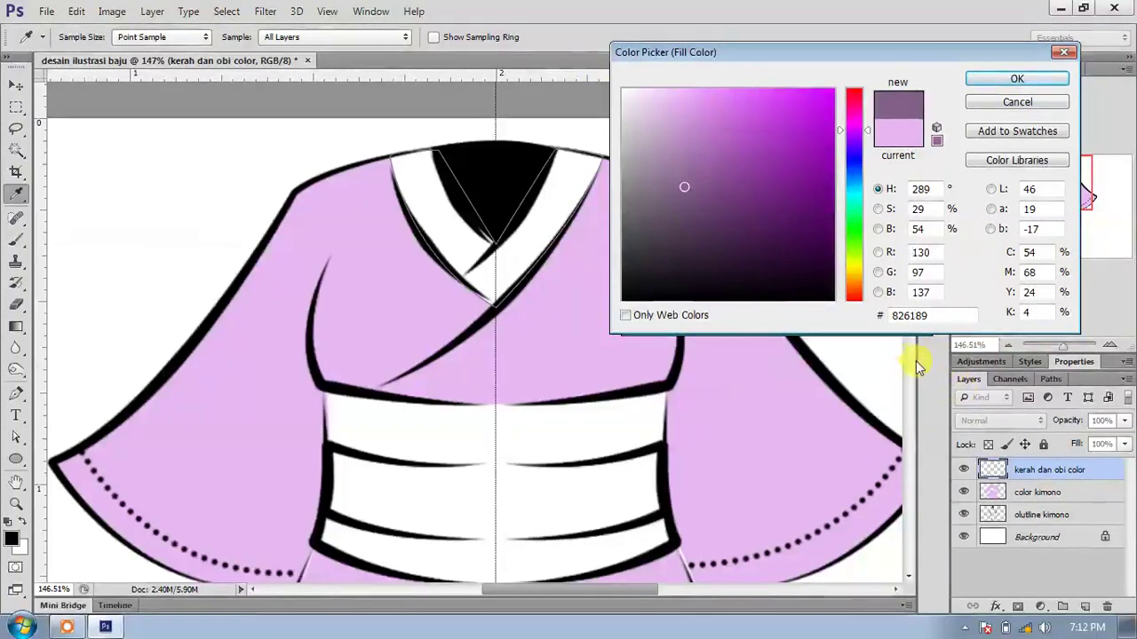
{"action": "left_click", "coordinate": [1002, 78]}
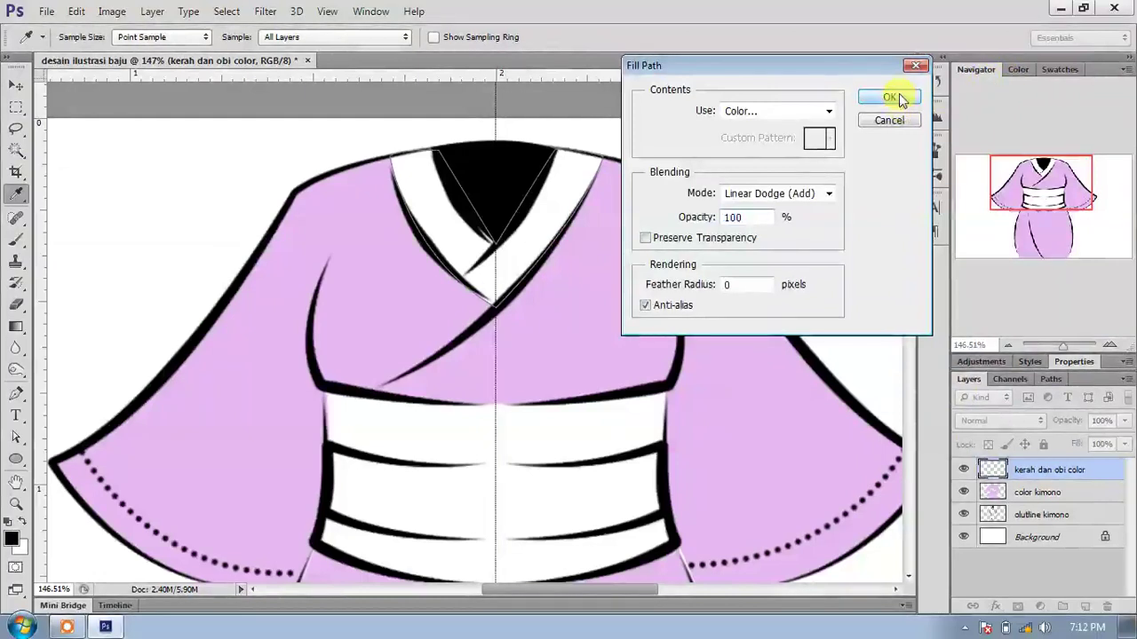
{"action": "left_click", "coordinate": [889, 98]}
Delete the collar path and set the "kerah dan obi color" layer's blend mode to Multiply.
{"action": "key", "text": "p"}
{"action": "right_click", "coordinate": [552, 202]}
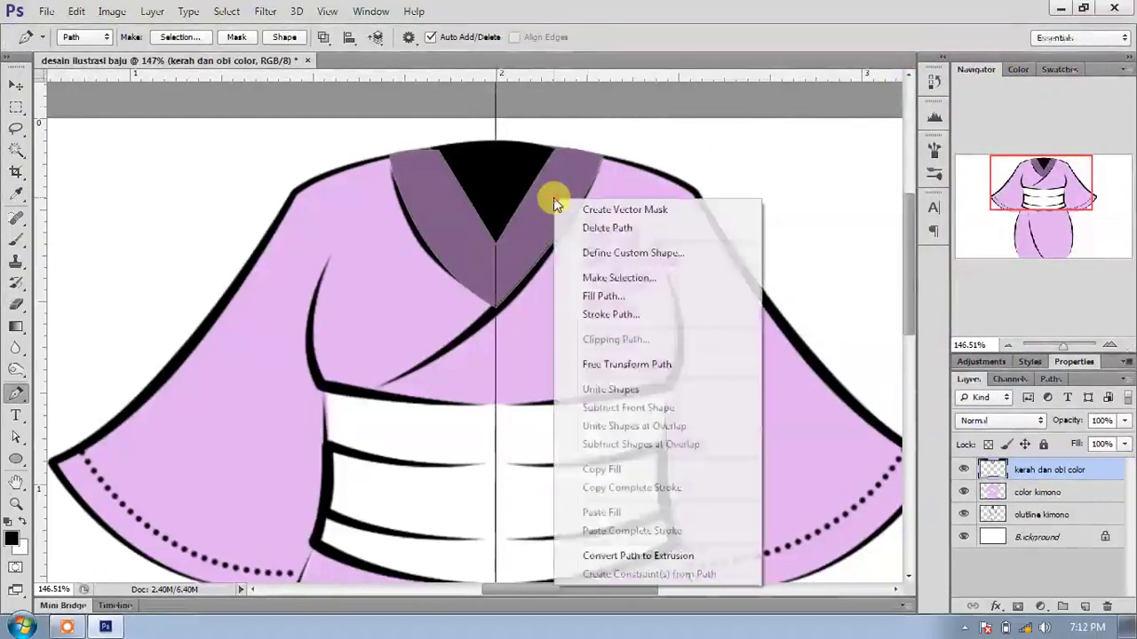
{"action": "left_click", "coordinate": [607, 229]}
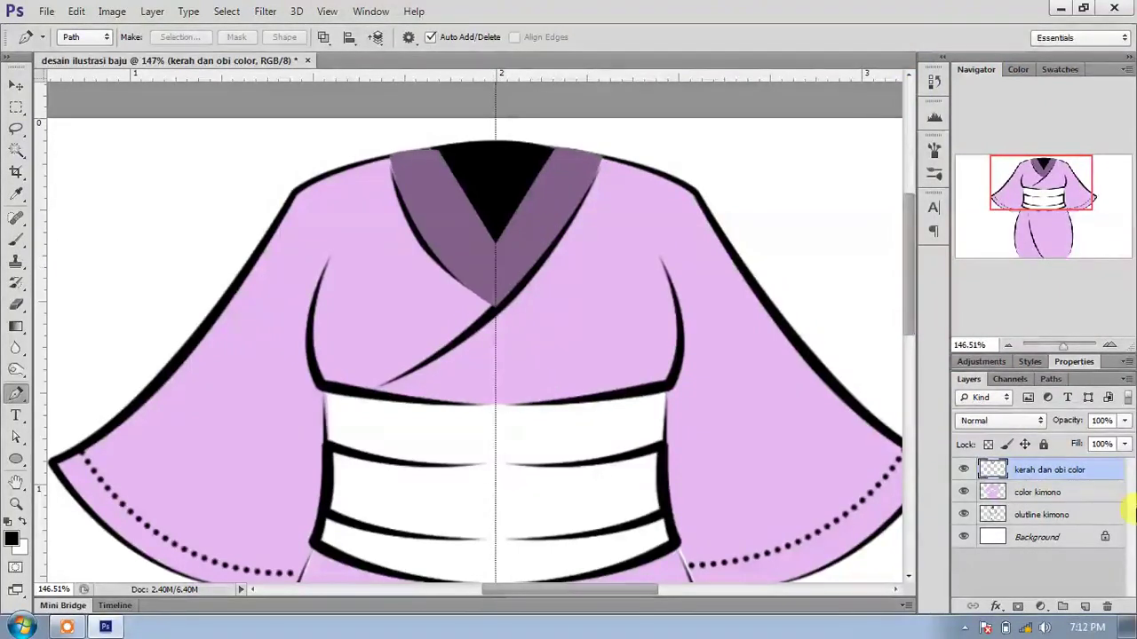
{"action": "left_click", "coordinate": [970, 423]}
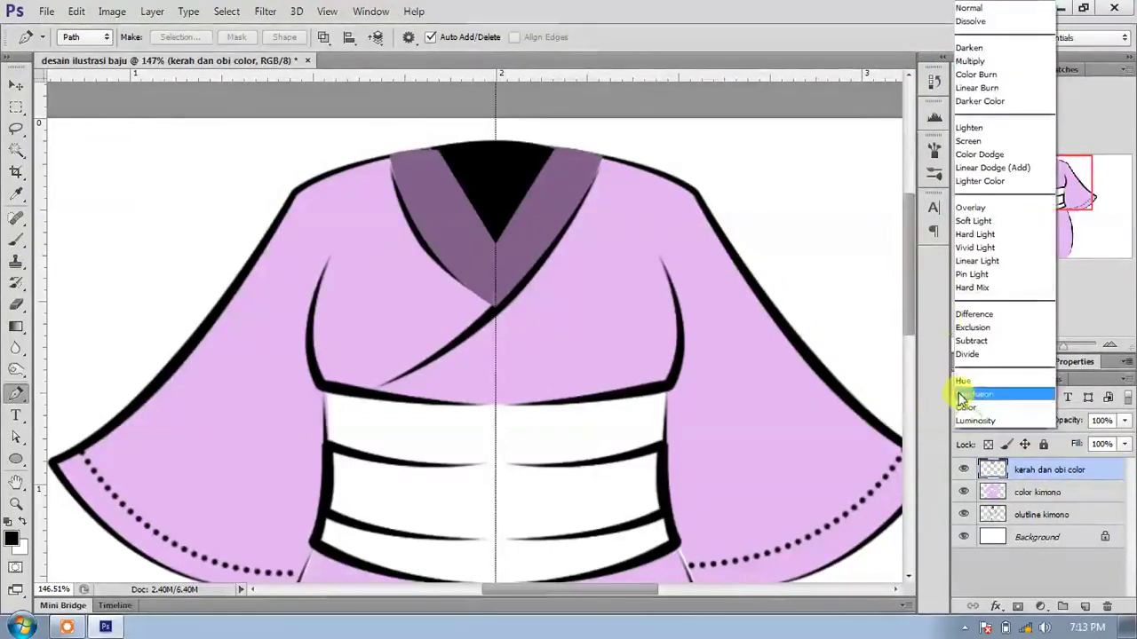
{"action": "left_click", "coordinate": [974, 63]}
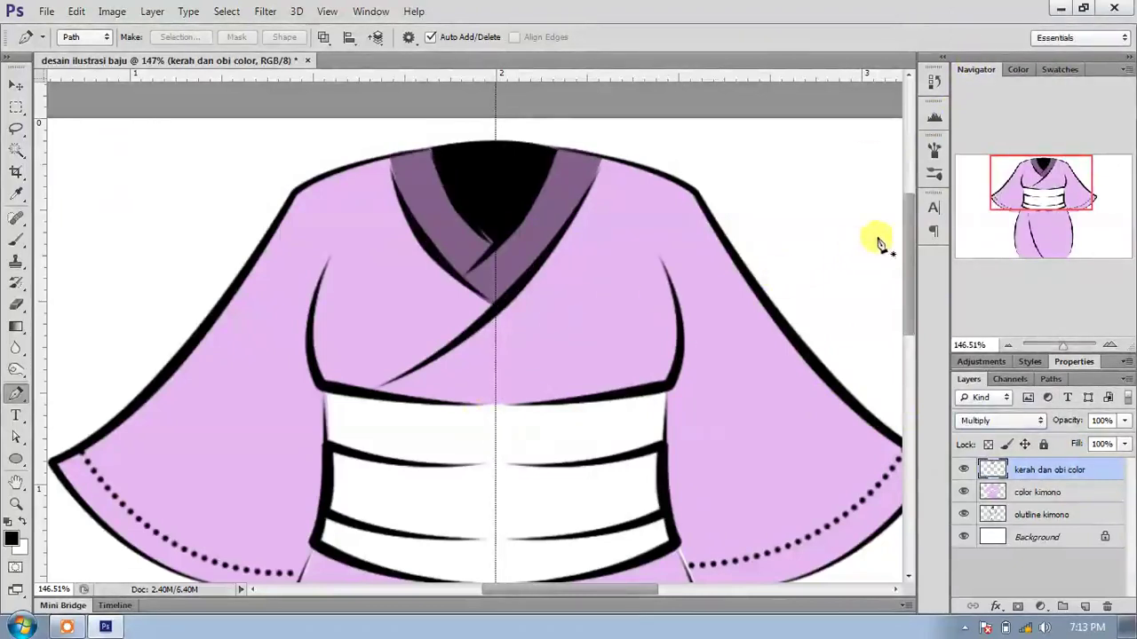
Draw a closed Pen path around the obi's top band, curving its upper and lower edges along the outlines.
{"action": "left_click_drag", "start_coordinate": [907, 221], "coordinate": [912, 254]}
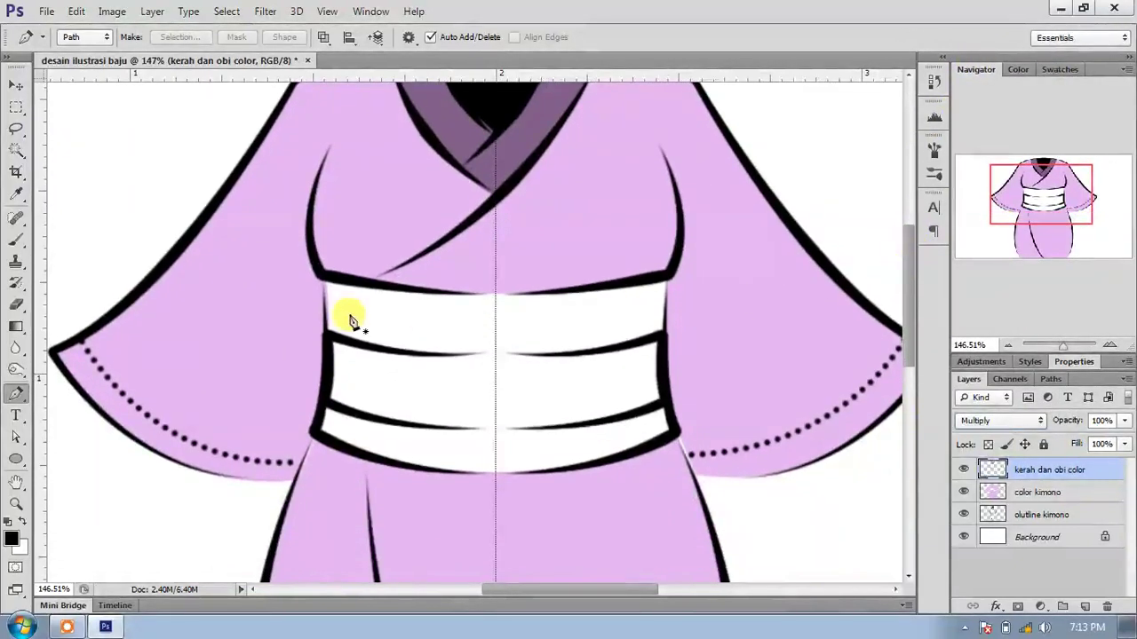
{"action": "left_click", "coordinate": [325, 277]}
{"action": "left_click", "coordinate": [325, 277]}
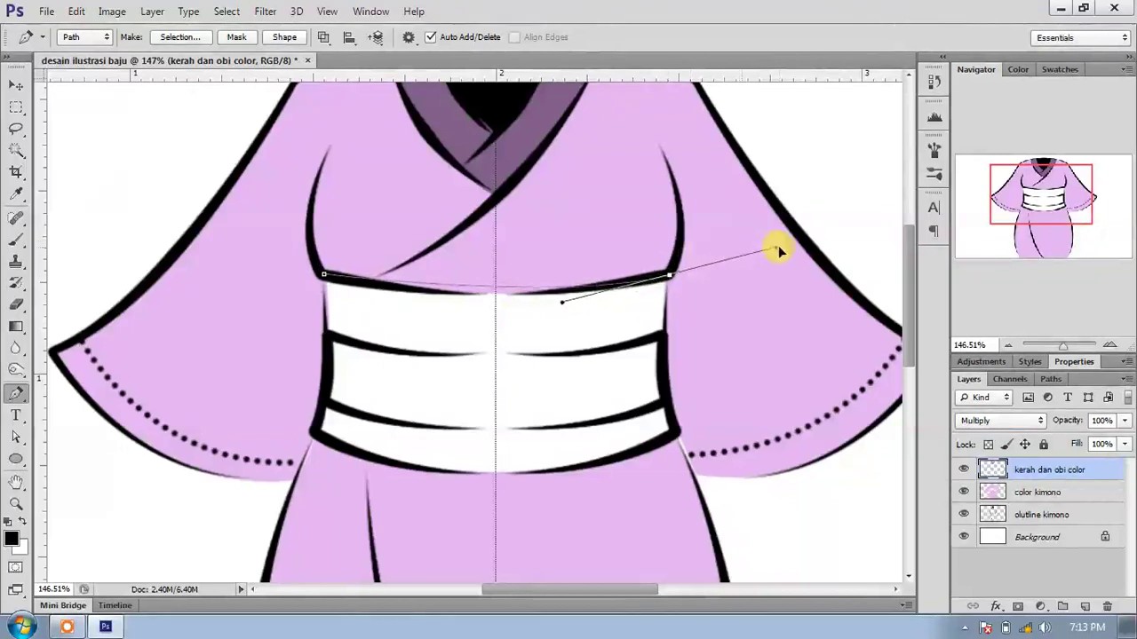
{"action": "left_click_drag", "start_coordinate": [775, 249], "coordinate": [813, 235]}
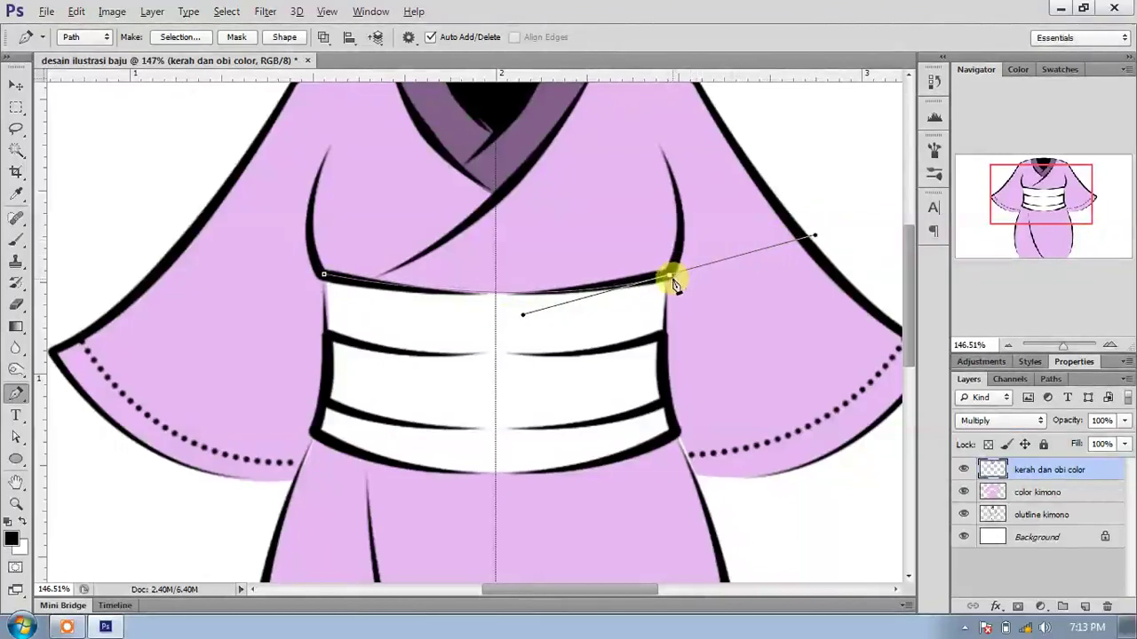
{"action": "key", "text": "Escape"}
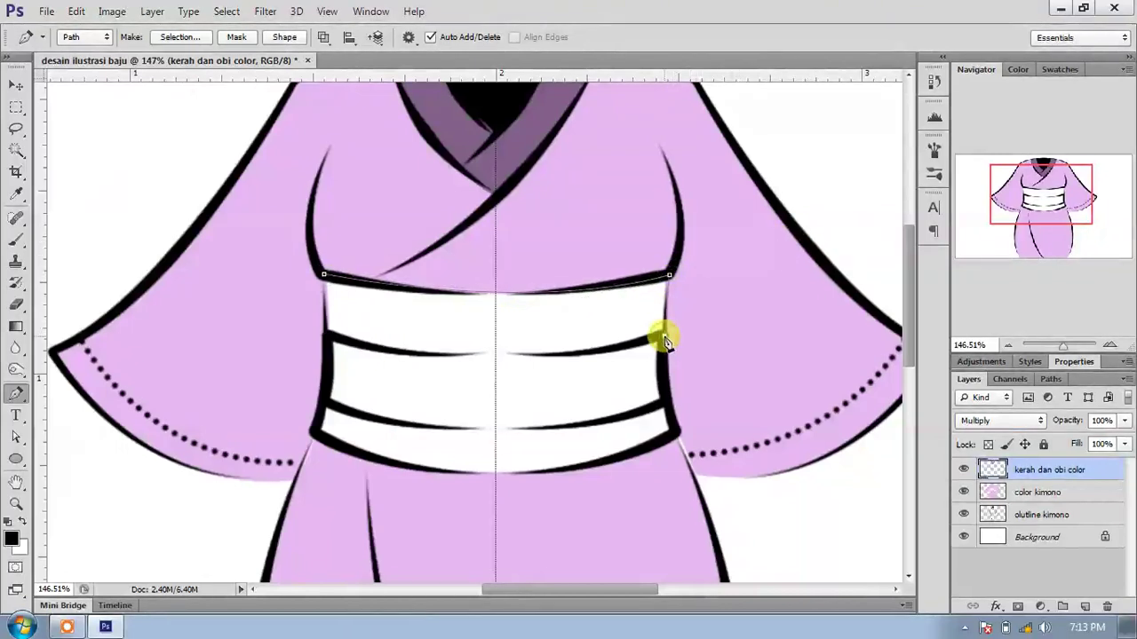
{"action": "left_click_drag", "start_coordinate": [329, 340], "coordinate": [140, 303]}
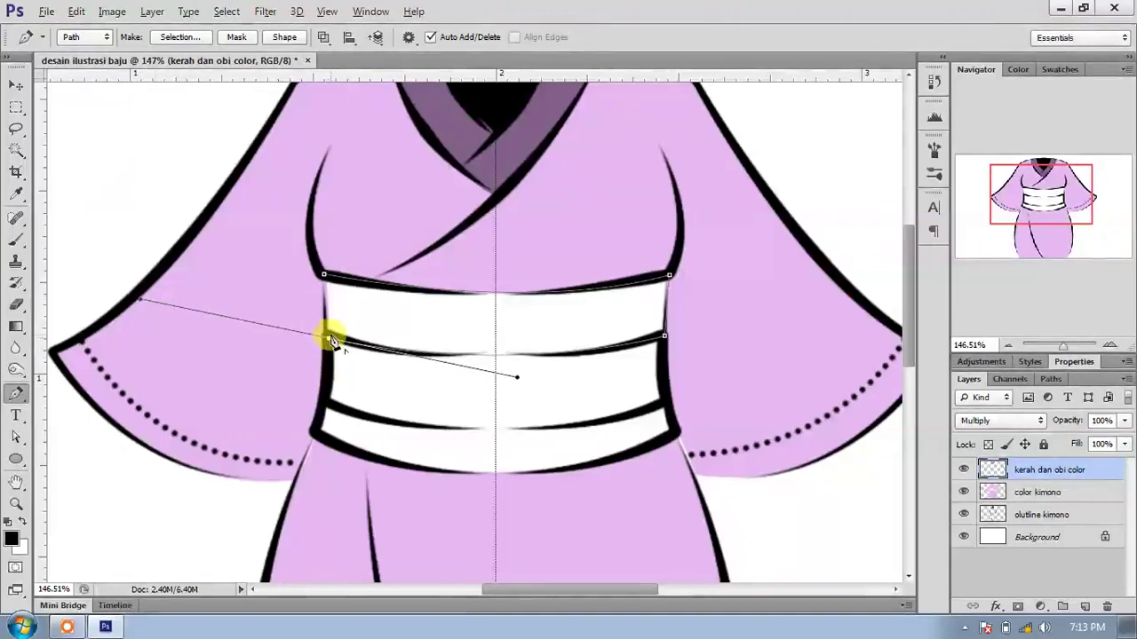
{"action": "left_click", "coordinate": [324, 282]}
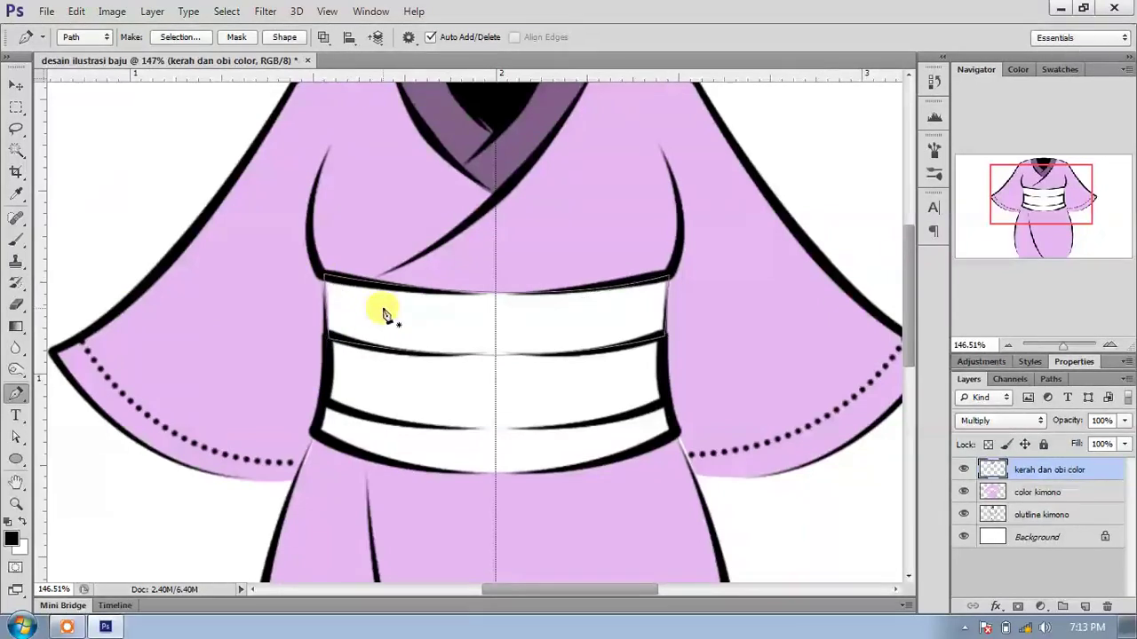
Draw a second closed Pen path around the obi's bottom band, following its curved upper and lower outlines.
{"action": "left_click", "coordinate": [324, 403]}
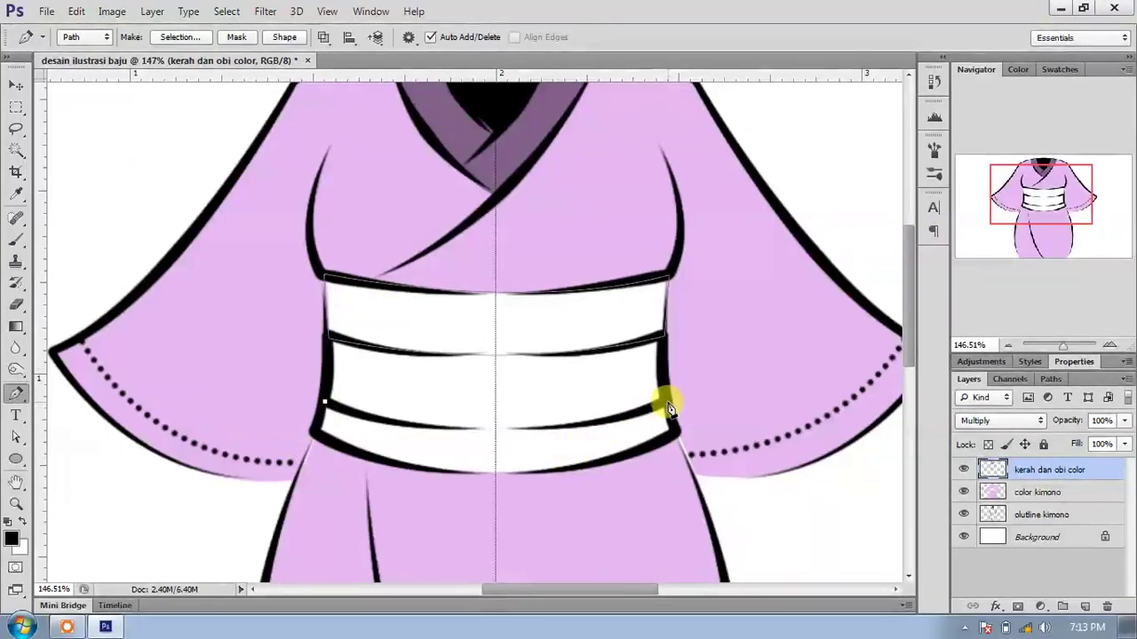
{"action": "left_click_drag", "start_coordinate": [667, 395], "coordinate": [815, 324]}
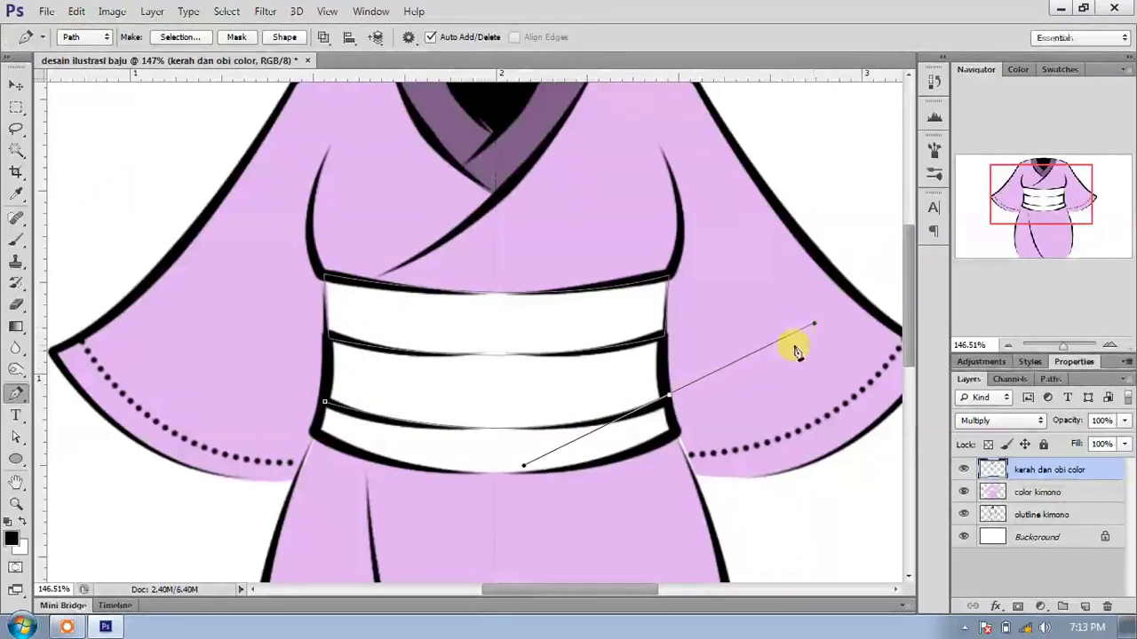
{"action": "left_click", "coordinate": [669, 397], "text": "alt"}
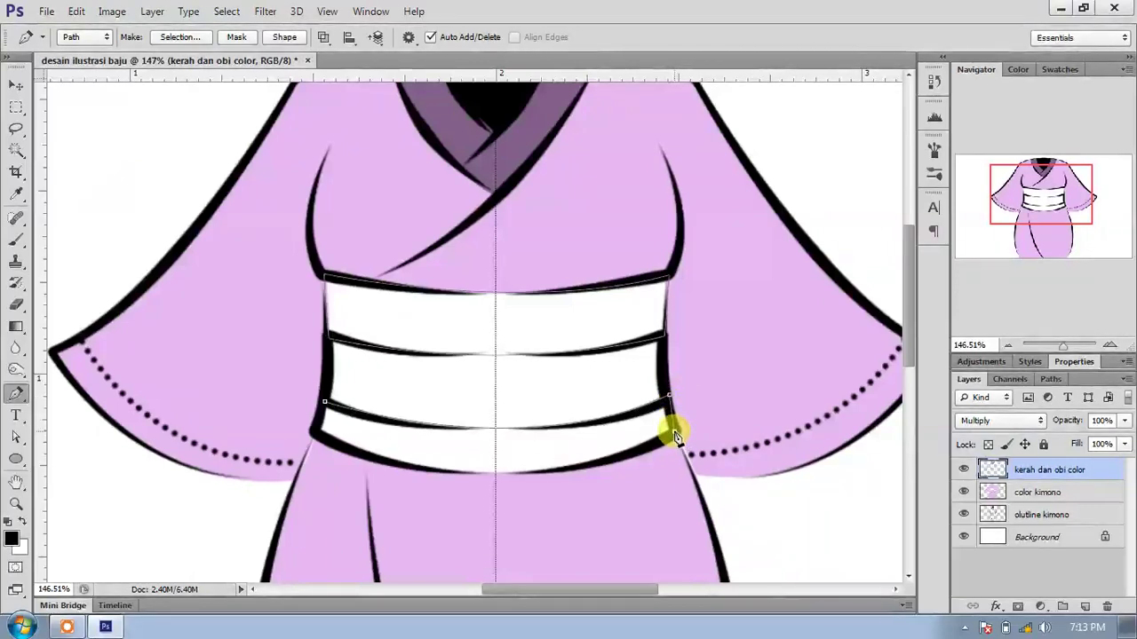
{"action": "left_click", "coordinate": [675, 432]}
{"action": "left_click_drag", "start_coordinate": [315, 436], "coordinate": [99, 351]}
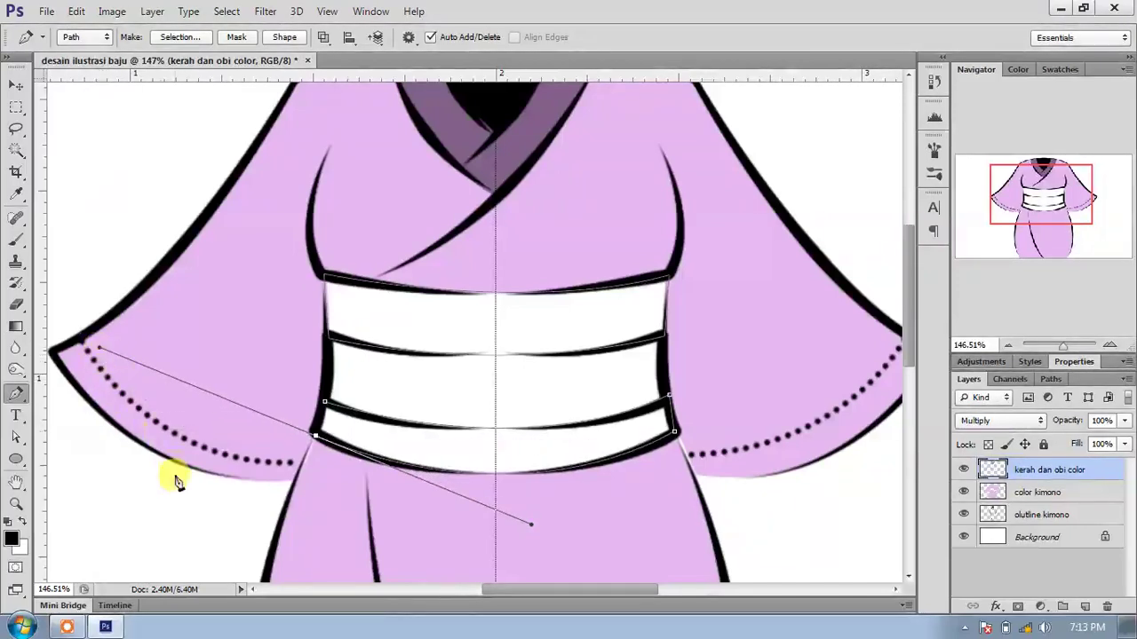
{"action": "left_click", "coordinate": [314, 435]}
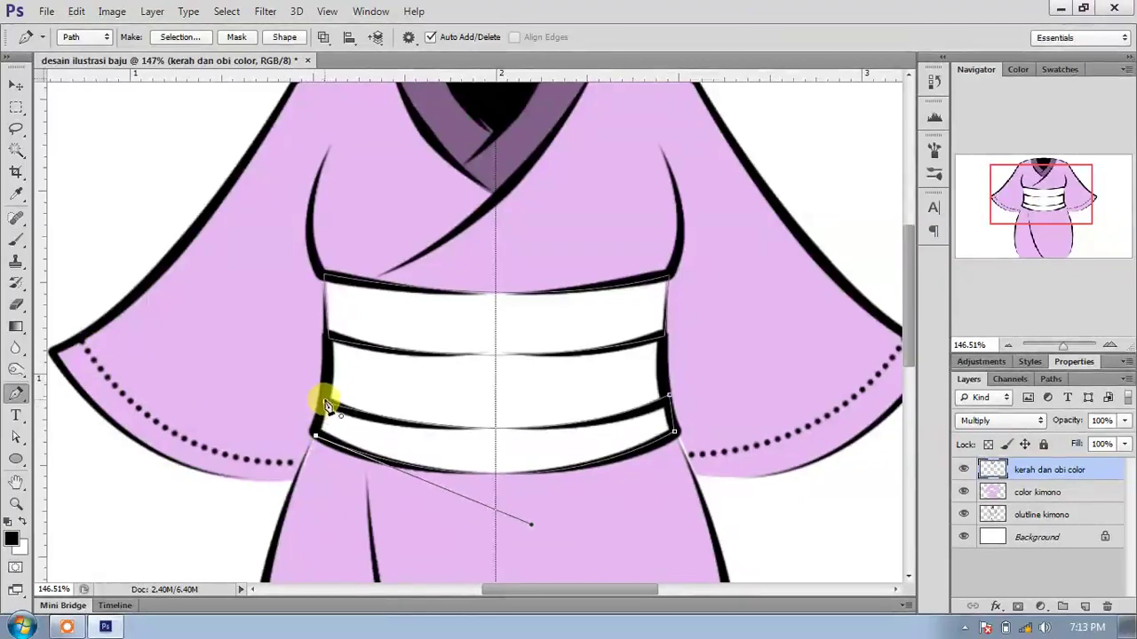
Fill the top and bottom obi band paths with the same dark purple as the collar.
{"action": "right_click", "coordinate": [384, 325]}
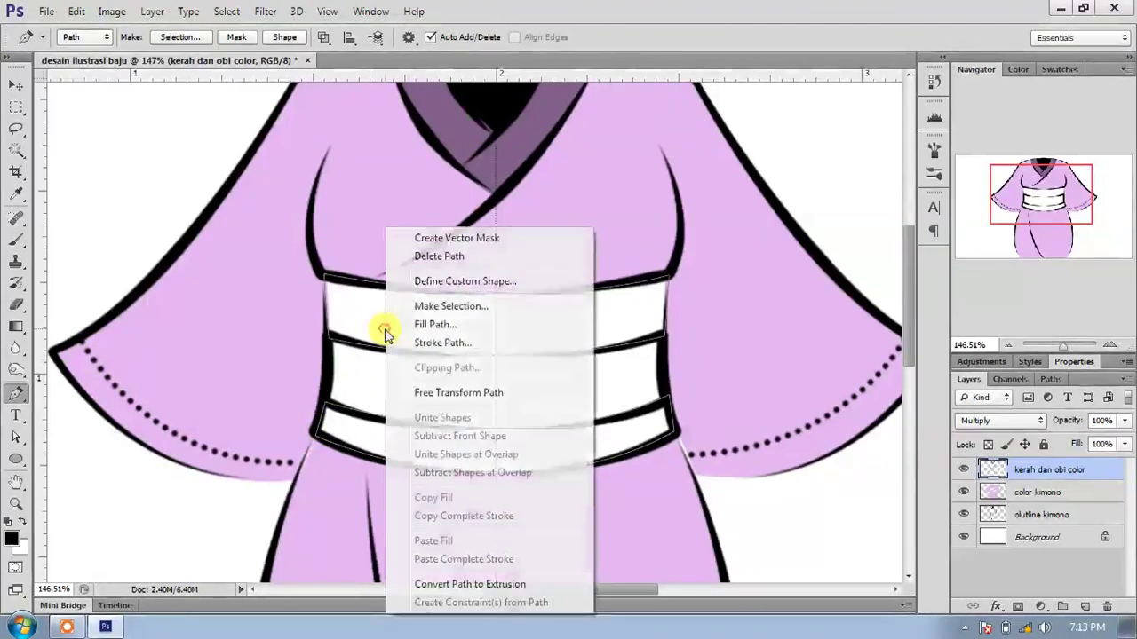
{"action": "left_click", "coordinate": [459, 325]}
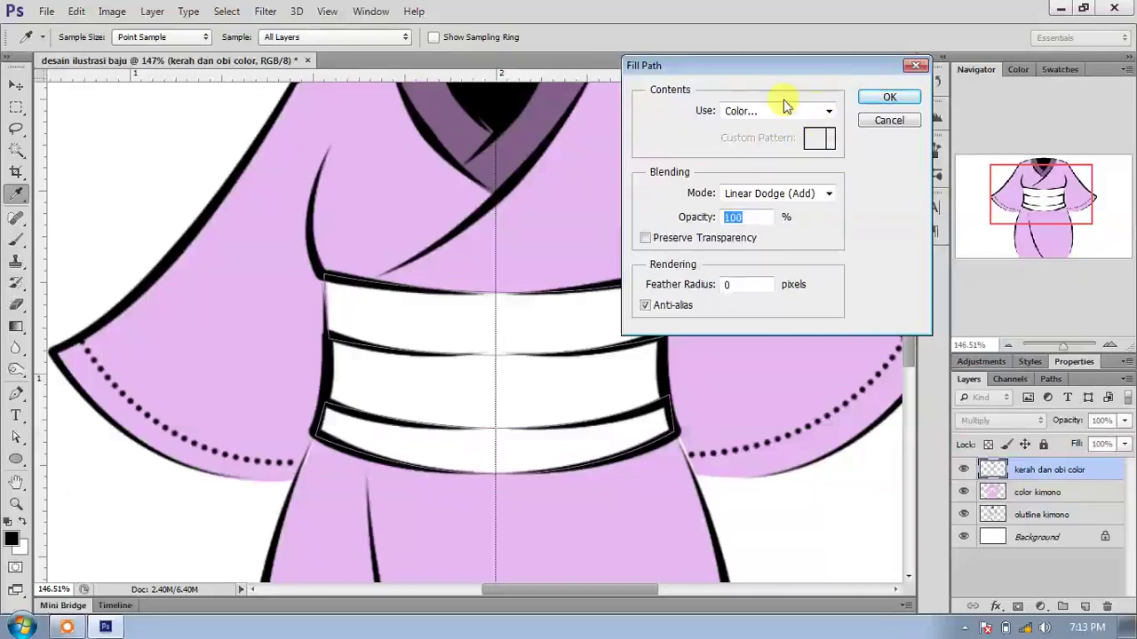
{"action": "left_click", "coordinate": [879, 96]}
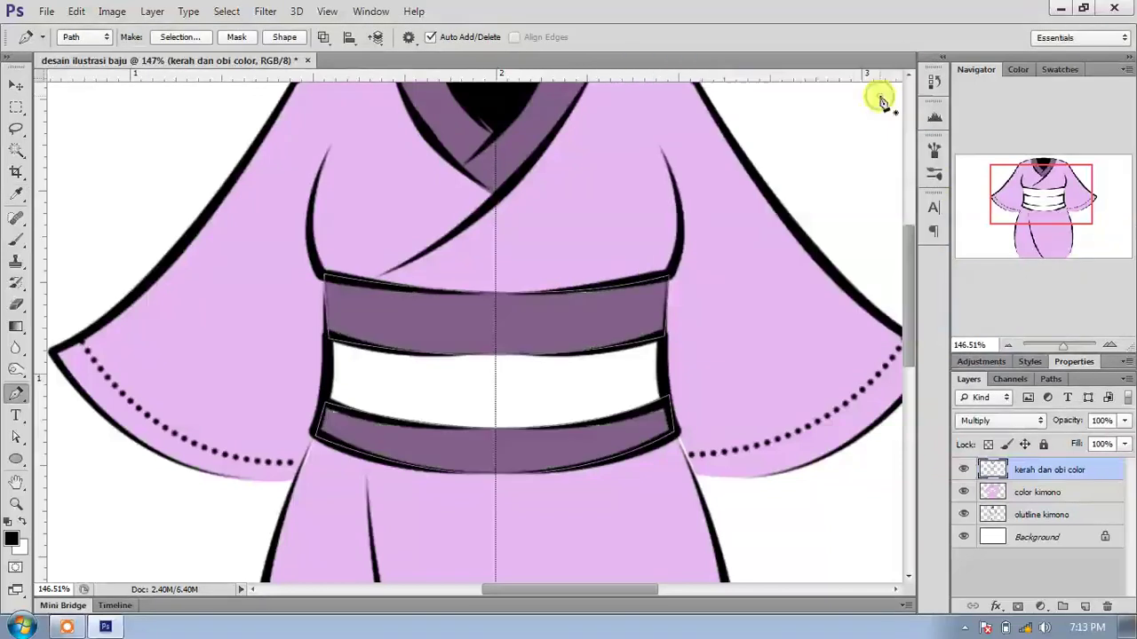
Delete the obi band paths and add a new layer named "dalam obi color" above "kerah dan obi color".
{"action": "right_click", "coordinate": [518, 320]}
{"action": "left_click", "coordinate": [561, 254]}
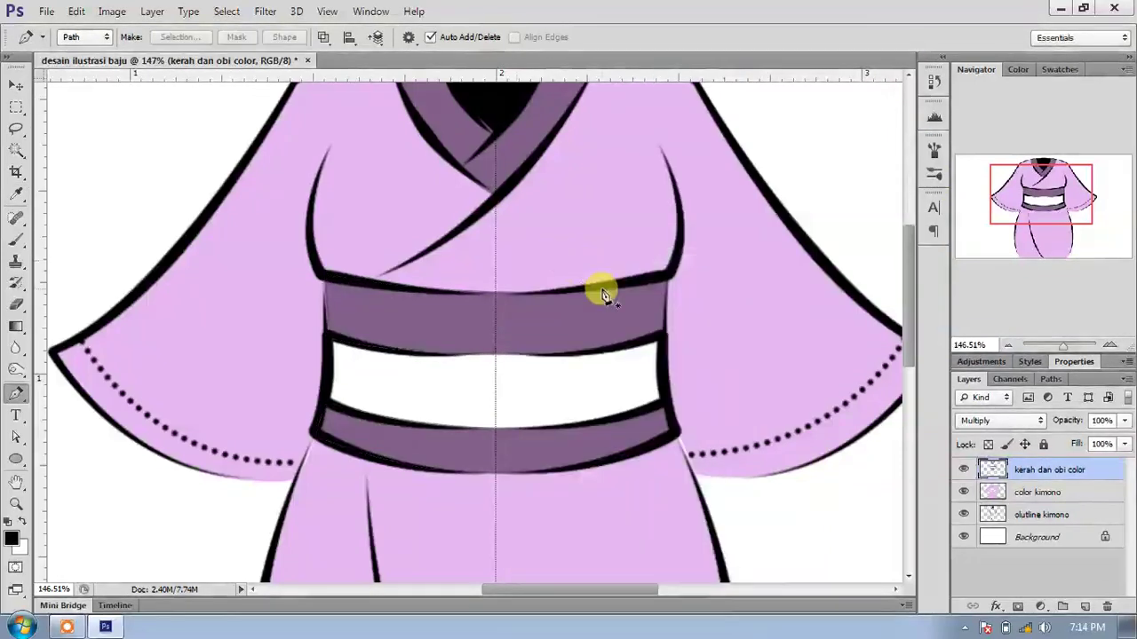
{"action": "key", "text": "ctrl+0"}
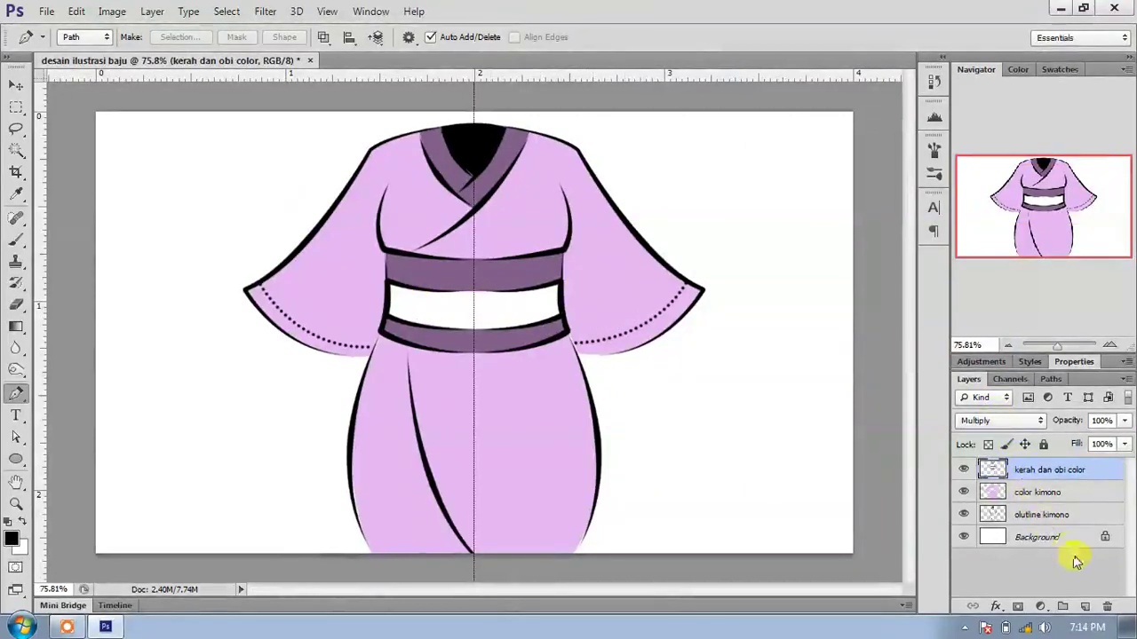
{"action": "left_click", "coordinate": [1085, 604]}
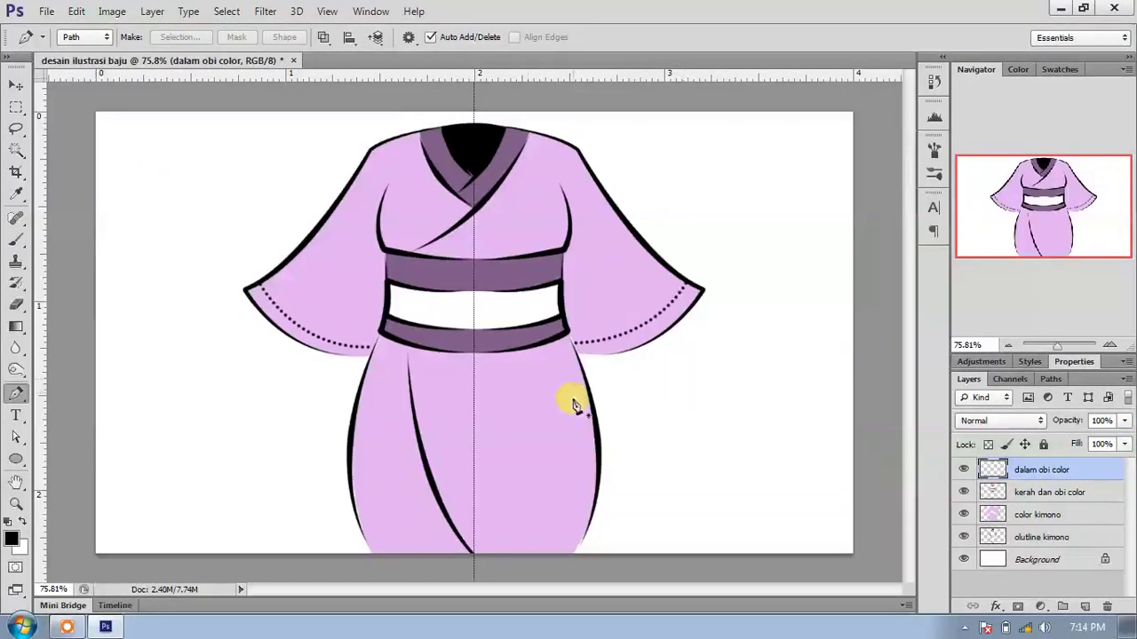
Draw a closed Pen path around the obi's white middle band, curving its edges along the black outlines.
{"action": "scroll", "coordinate": [414, 293], "scroll_direction": "up", "scroll_amount": 2}
{"action": "scroll", "coordinate": [388, 279], "scroll_direction": "up", "scroll_amount": 2}
{"action": "scroll", "coordinate": [381, 278], "scroll_direction": "up", "scroll_amount": 2}
{"action": "left_click", "coordinate": [364, 275]}
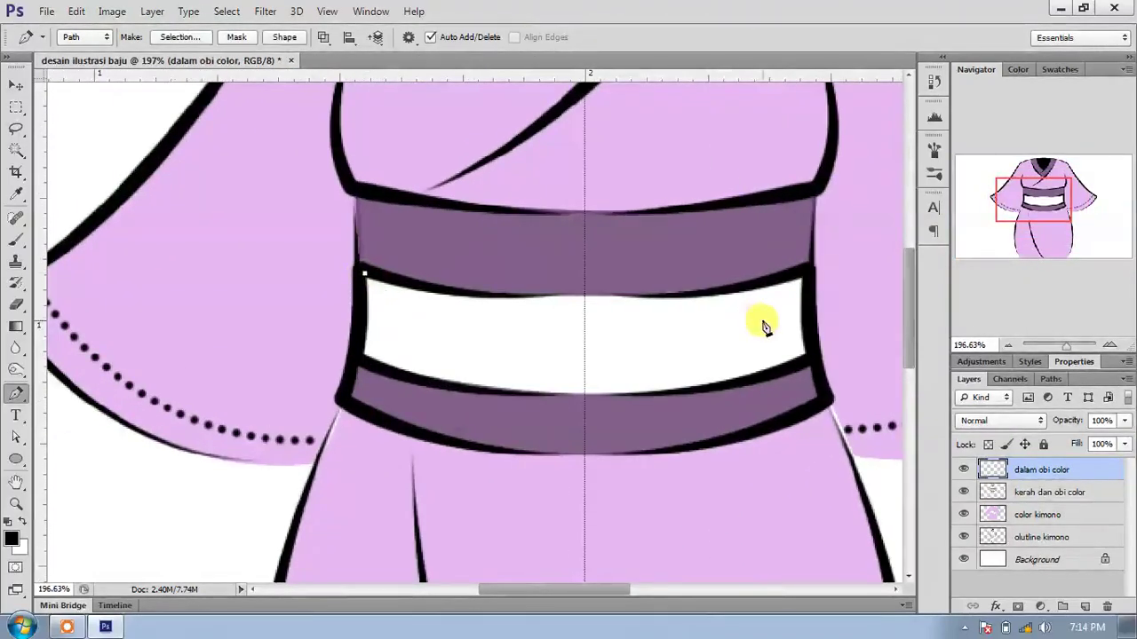
{"action": "left_click_drag", "start_coordinate": [808, 269], "coordinate": [858, 218]}
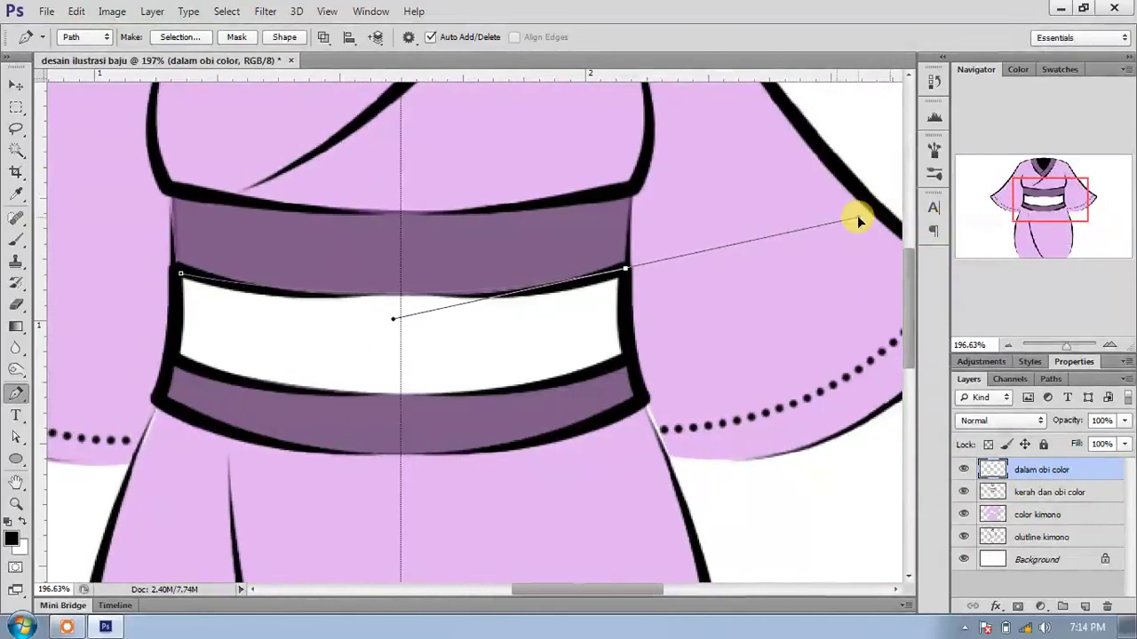
{"action": "left_click", "coordinate": [624, 270]}
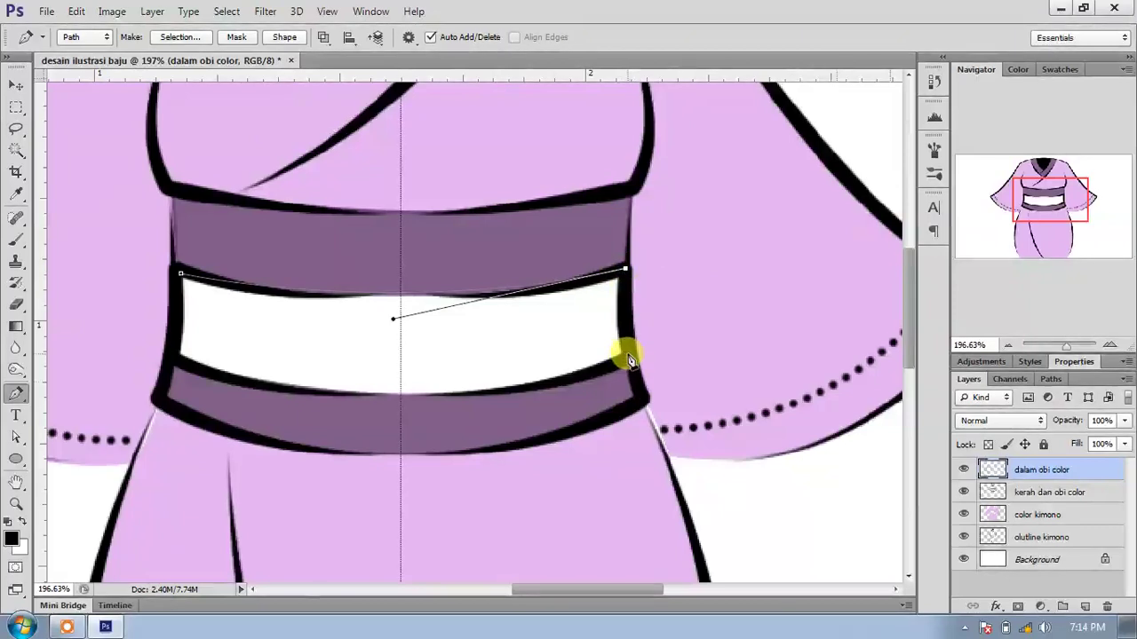
{"action": "left_click_drag", "start_coordinate": [627, 355], "coordinate": [636, 368]}
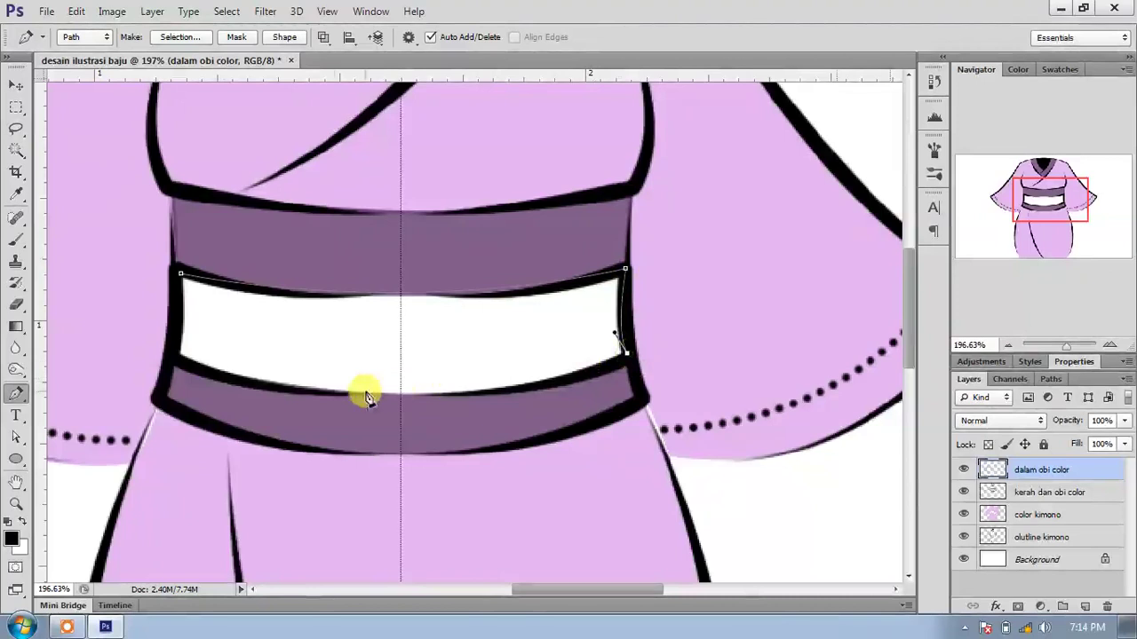
{"action": "left_click_drag", "start_coordinate": [175, 360], "coordinate": [117, 259]}
{"action": "left_click", "coordinate": [358, 354], "text": "alt"}
{"action": "left_click", "coordinate": [367, 276]}
Fill the middle obi band path with the very dark purple #351f3a.
{"action": "right_click", "coordinate": [527, 317]}
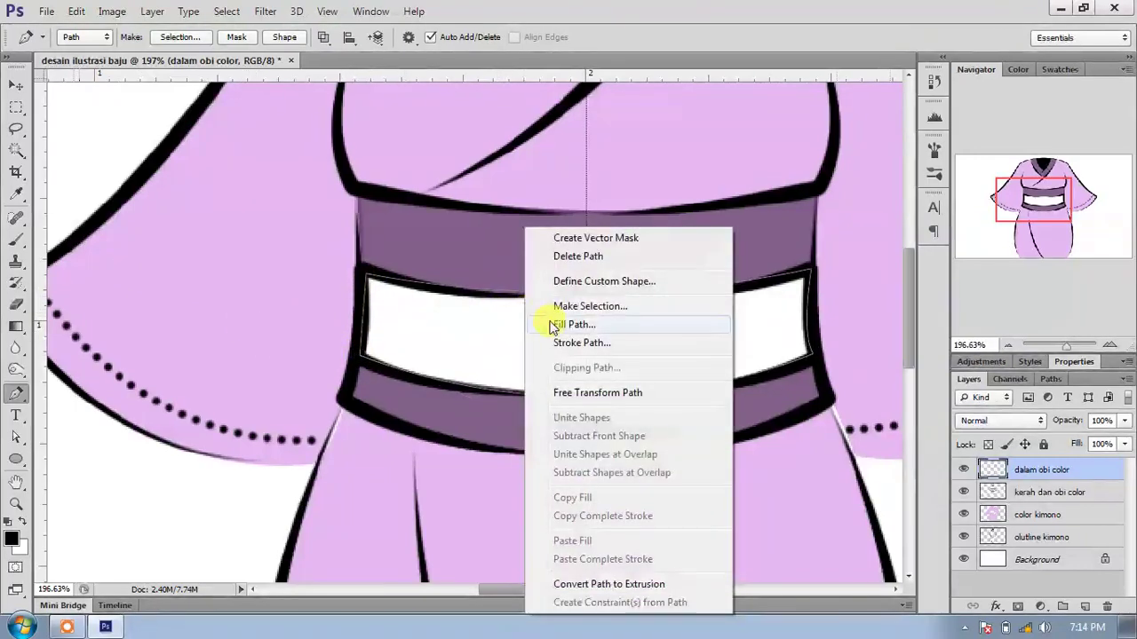
{"action": "left_click", "coordinate": [557, 323]}
{"action": "left_click", "coordinate": [782, 112]}
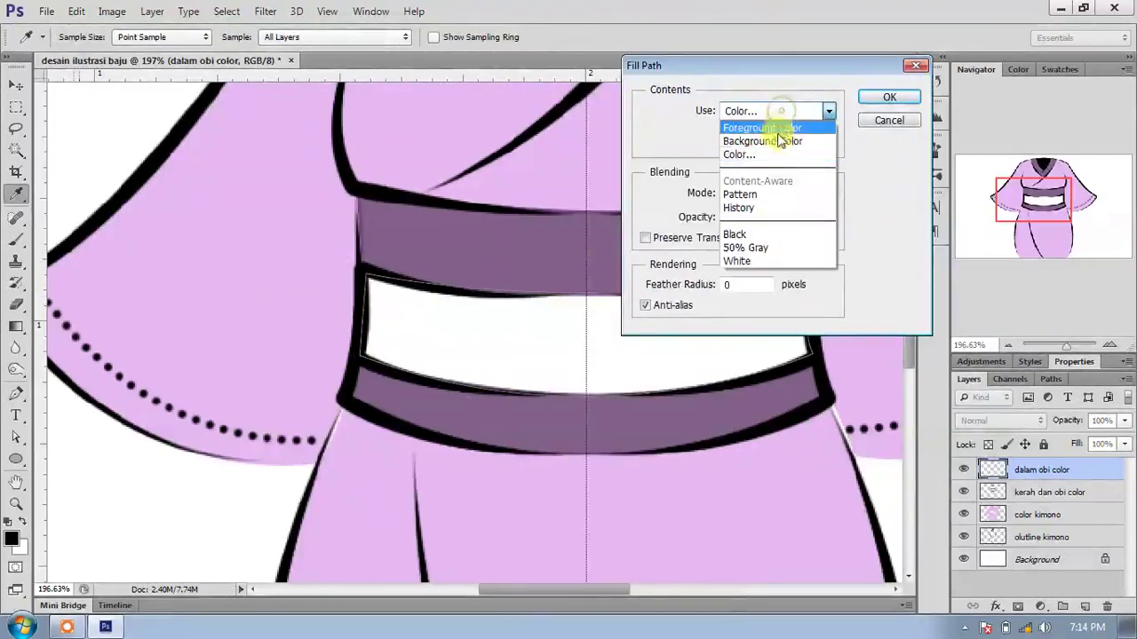
{"action": "left_click", "coordinate": [755, 145]}
{"action": "left_click_drag", "start_coordinate": [711, 229], "coordinate": [722, 253]}
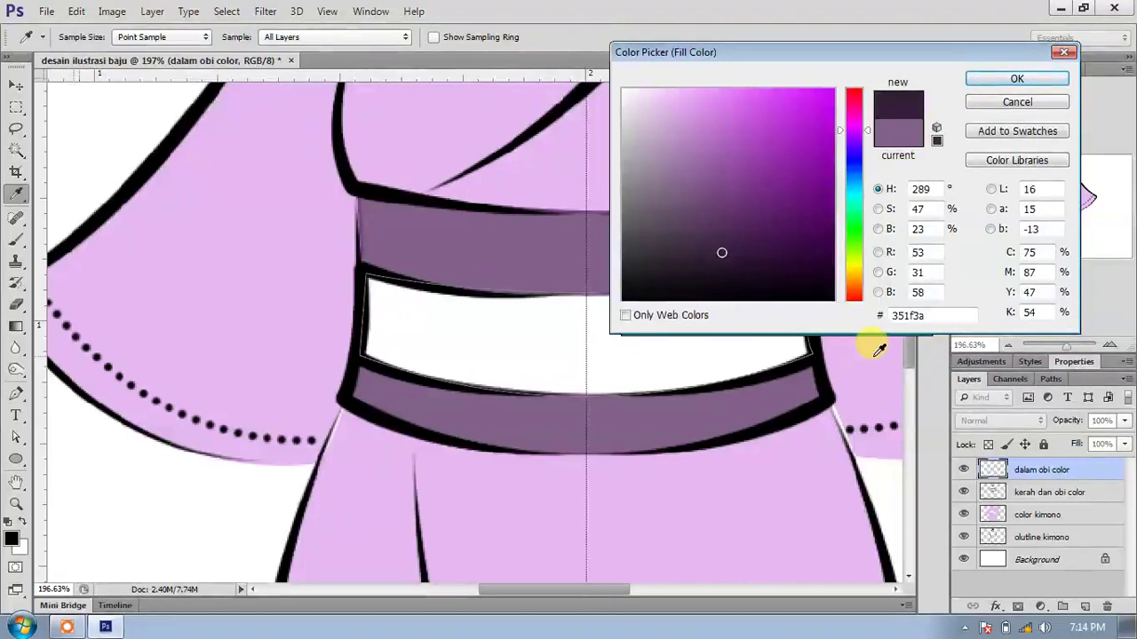
{"action": "left_click", "coordinate": [986, 84]}
{"action": "left_click", "coordinate": [888, 98]}
{"action": "key", "text": "p"}
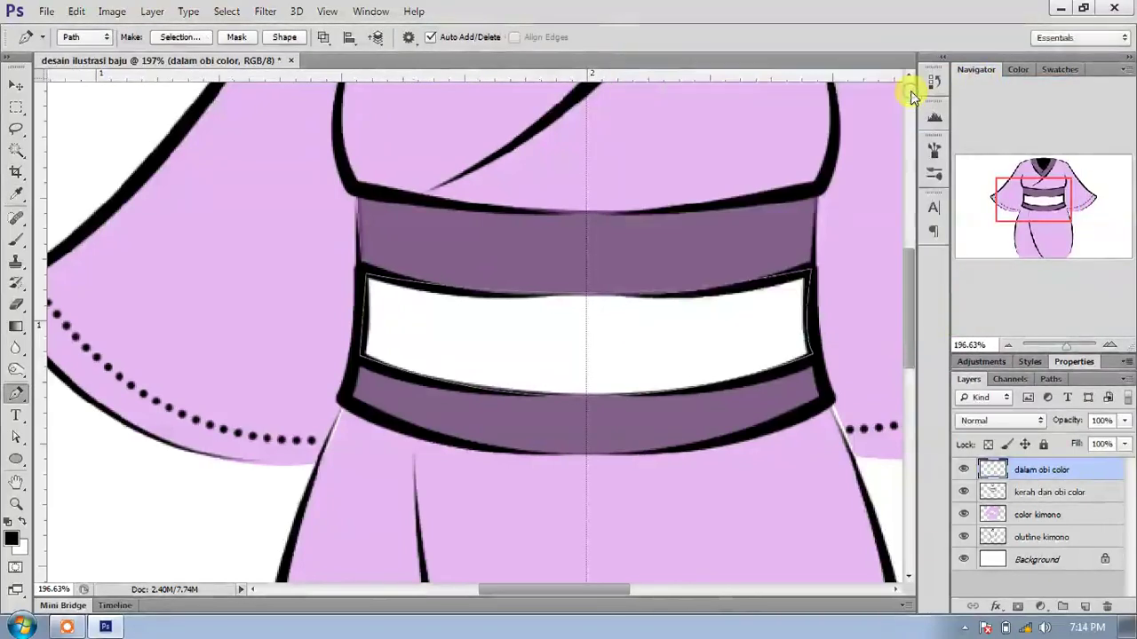
Delete the middle band path and set the "dalam obi color" layer's blend mode to Multiply.
{"action": "right_click", "coordinate": [758, 296]}
{"action": "left_click", "coordinate": [802, 254]}
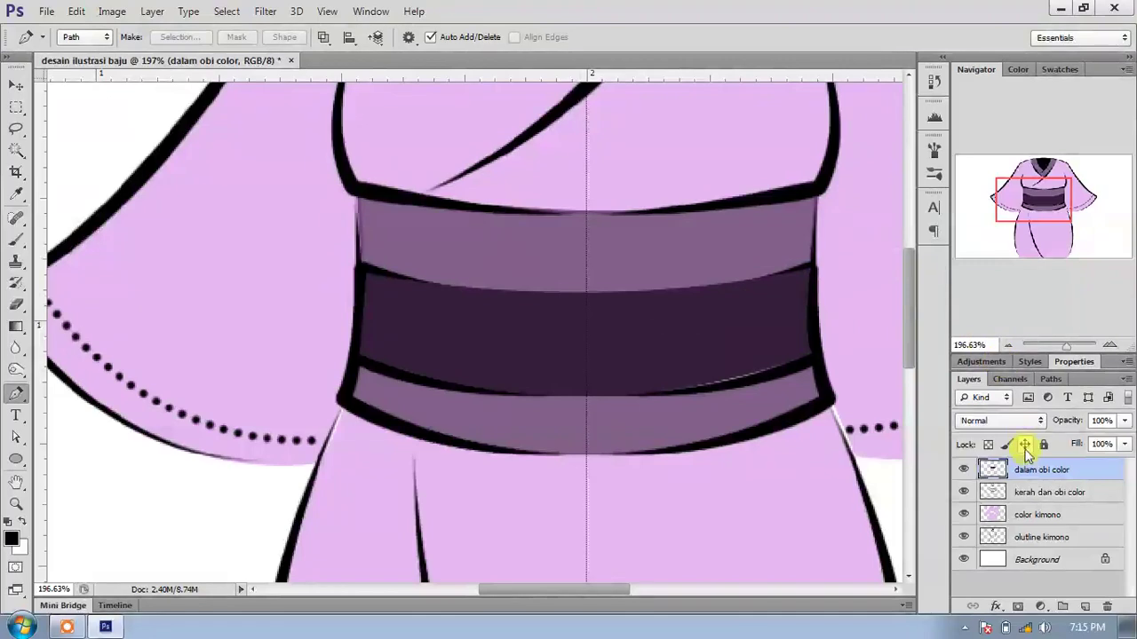
{"action": "left_click", "coordinate": [1008, 424]}
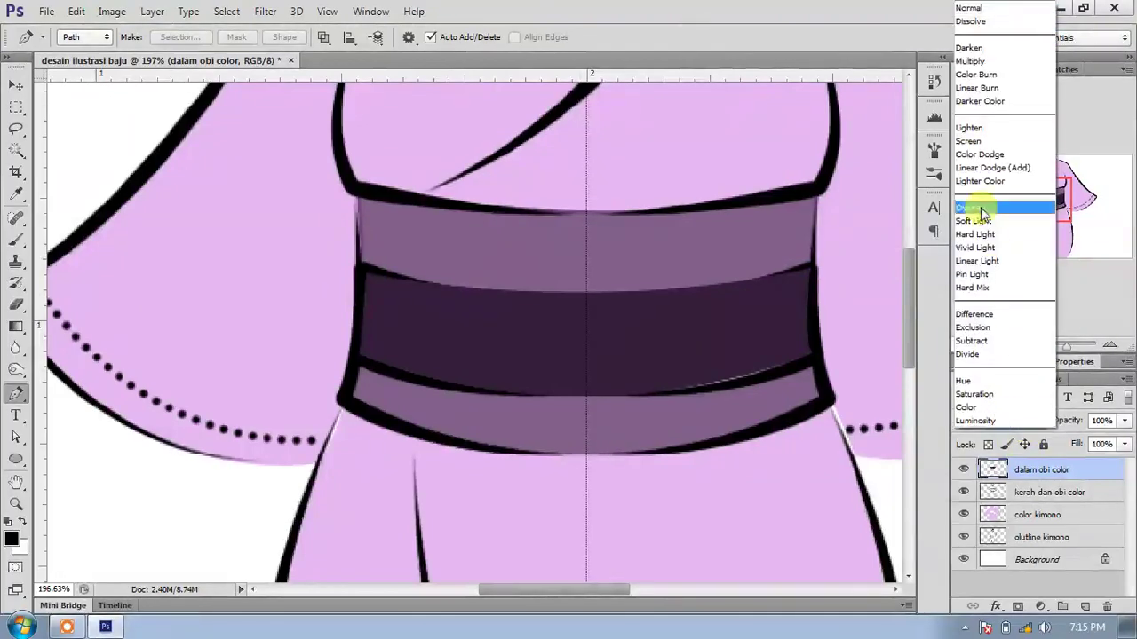
{"action": "left_click", "coordinate": [985, 60]}
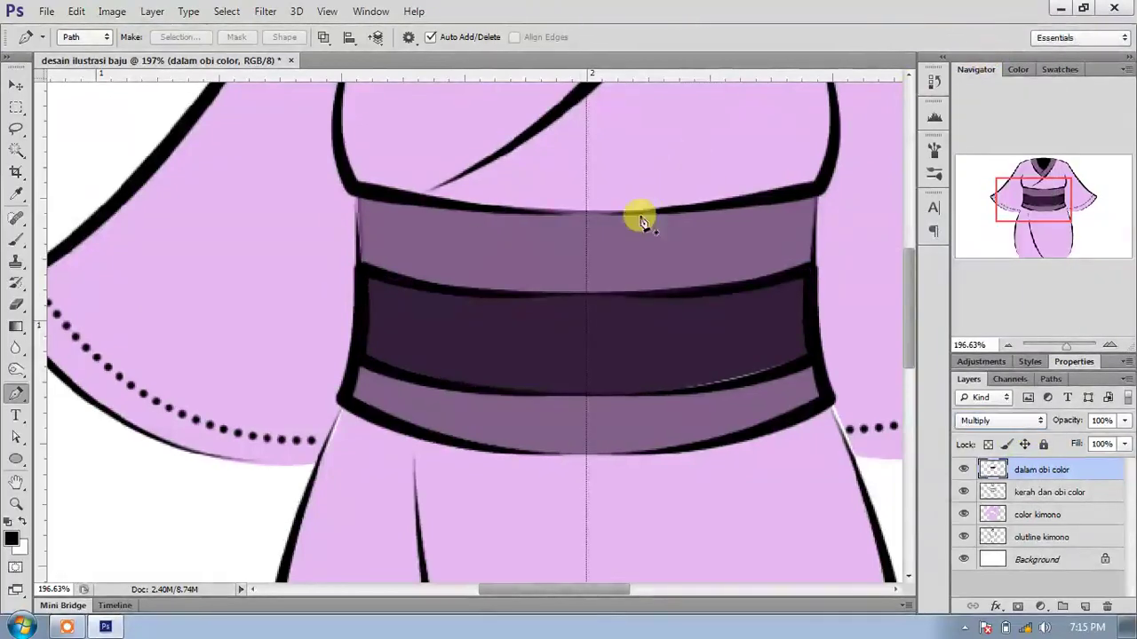
{"action": "left_click", "coordinate": [13, 89]}
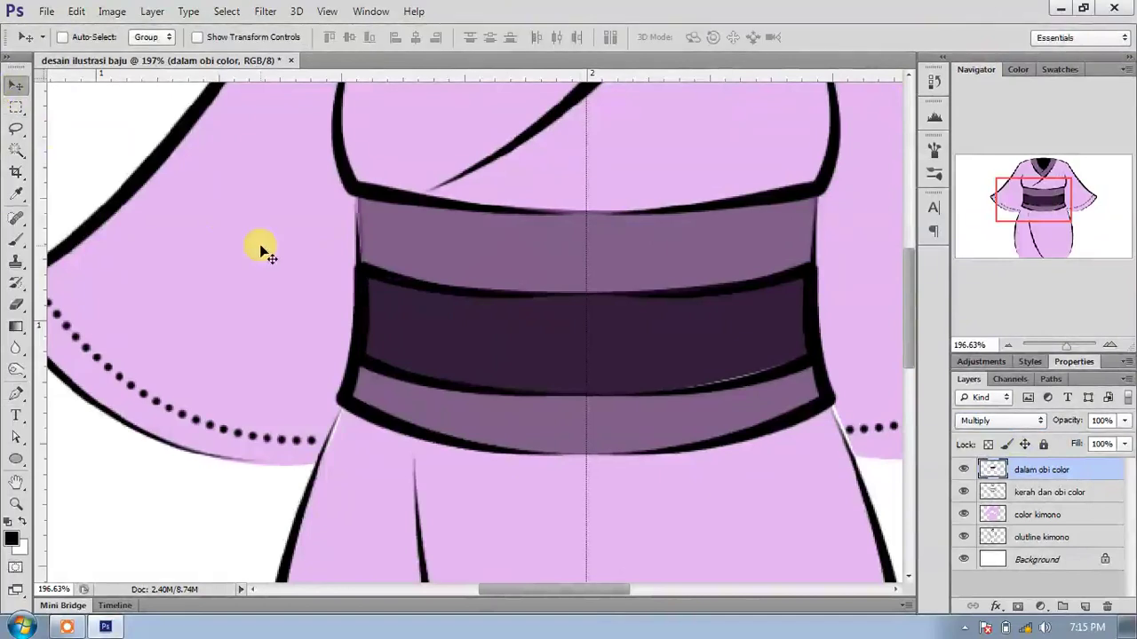
{"action": "scroll", "coordinate": [299, 311], "scroll_direction": "down", "scroll_amount": 3}
{"action": "scroll", "coordinate": [311, 266], "scroll_direction": "down", "scroll_amount": 2}
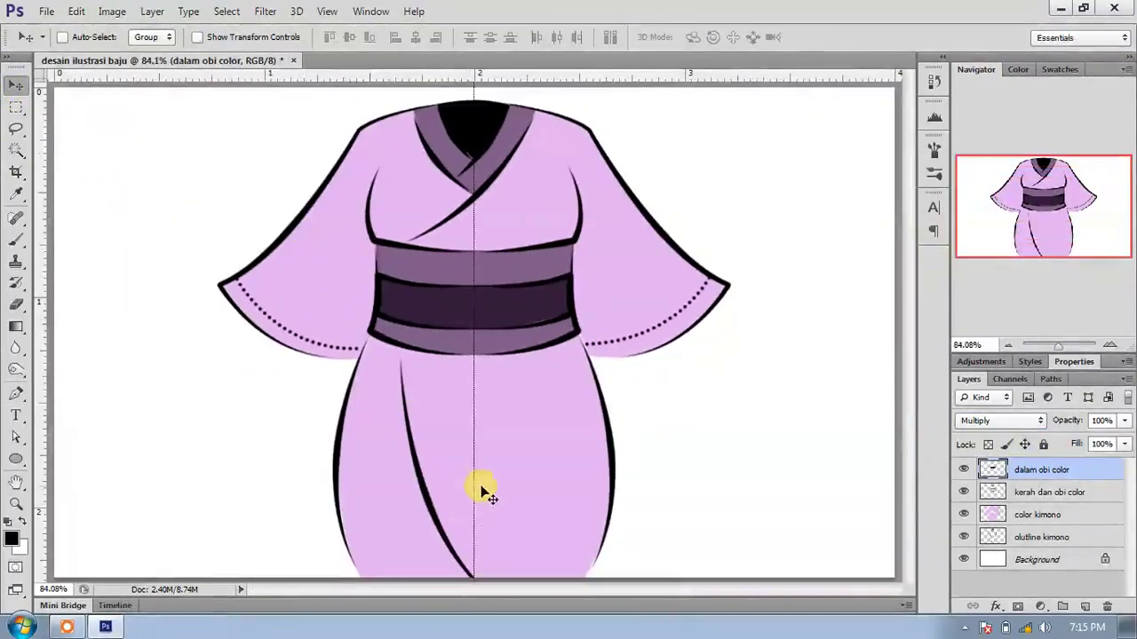
{"action": "scroll", "coordinate": [472, 386], "scroll_direction": "down", "scroll_amount": 2}
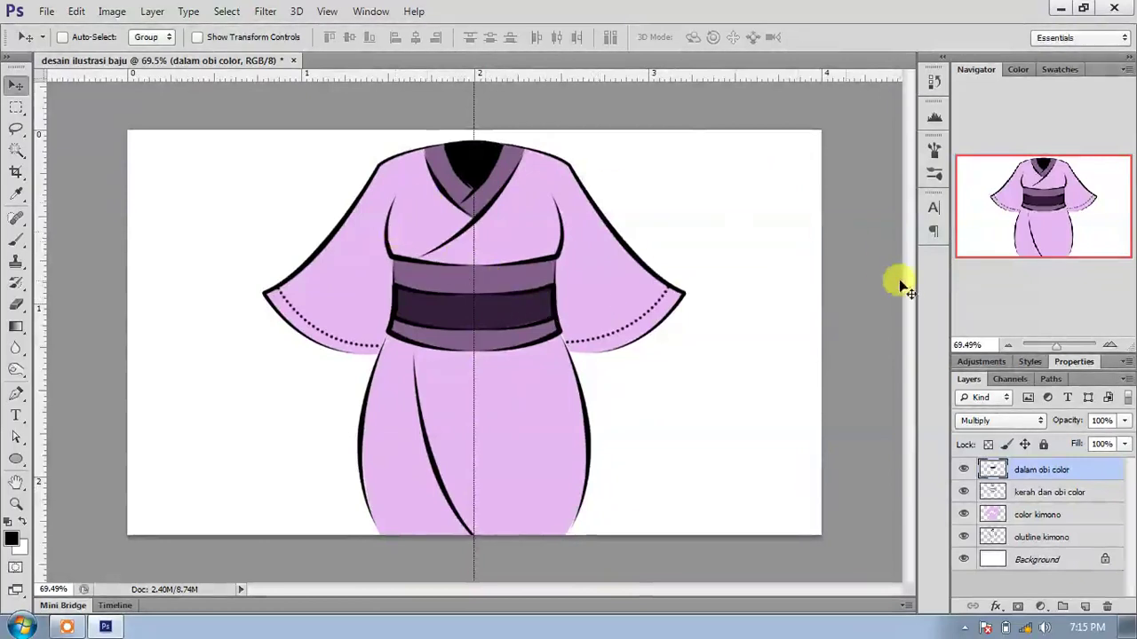
{"action": "double_click", "coordinate": [1040, 516]}
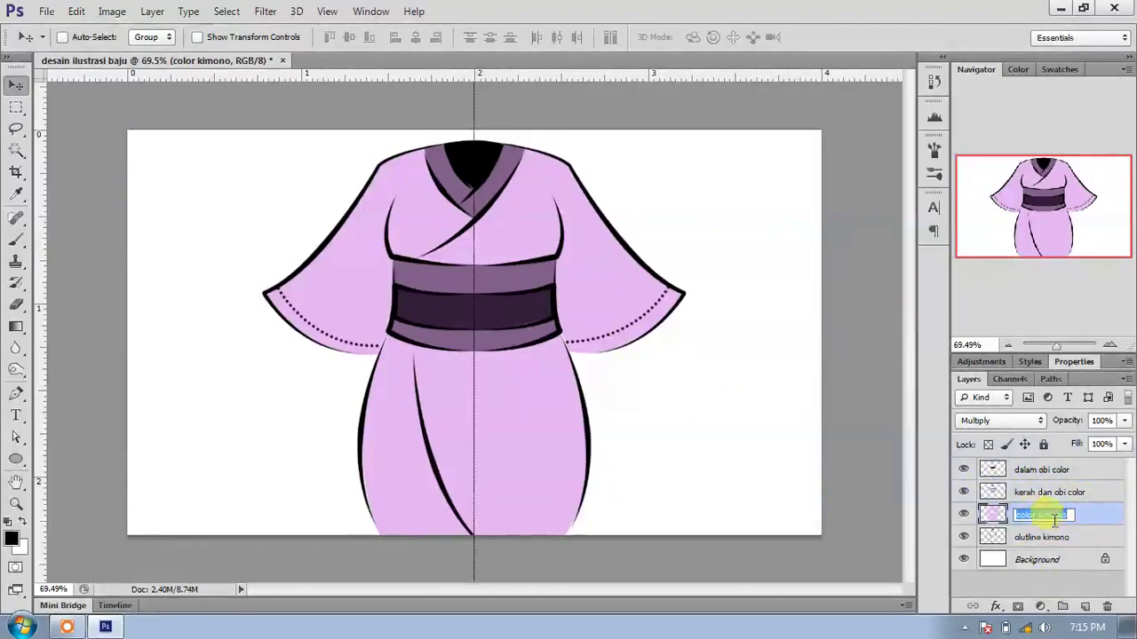
{"action": "double_click", "coordinate": [1099, 518]}
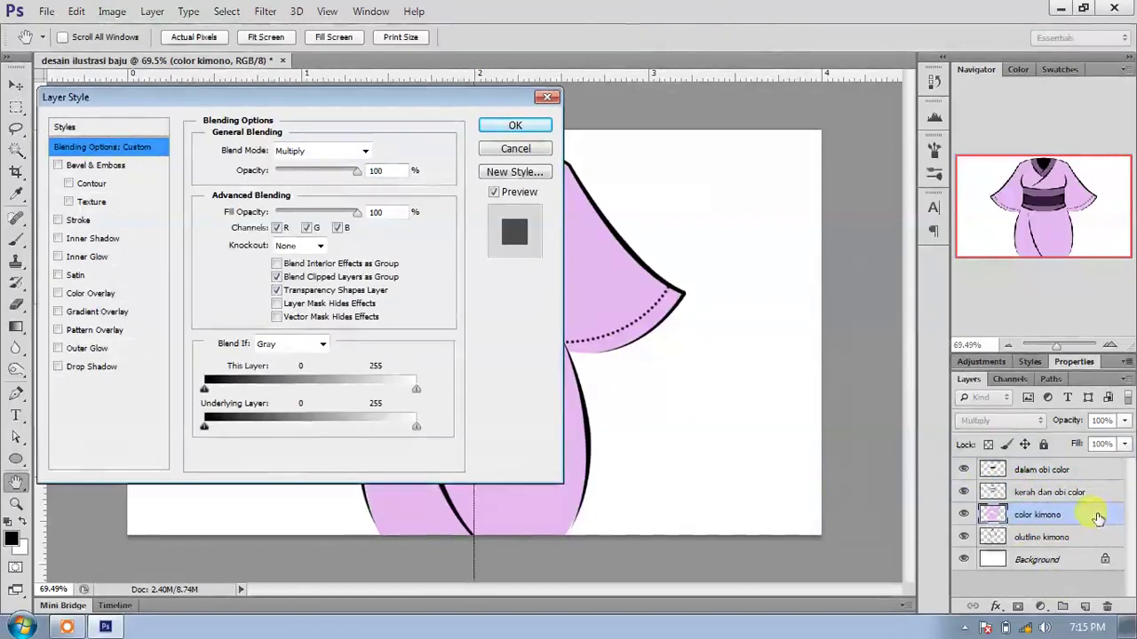
{"action": "left_click", "coordinate": [104, 329]}
{"action": "left_click_drag", "start_coordinate": [292, 105], "coordinate": [829, 112]}
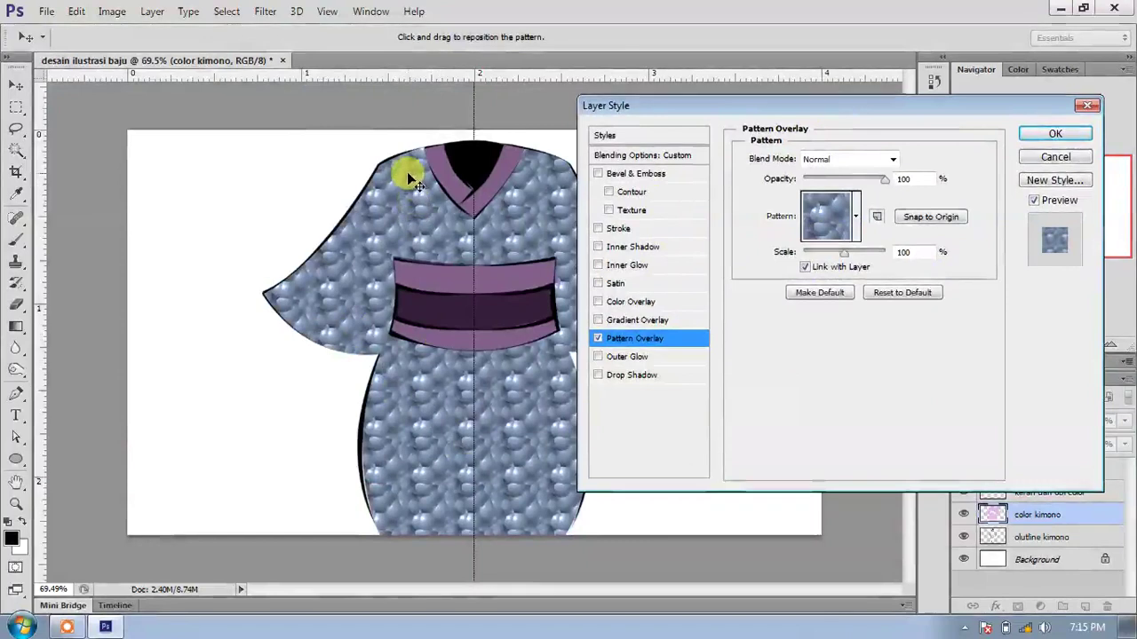
{"action": "left_click", "coordinate": [893, 161]}
{"action": "left_click", "coordinate": [851, 229]}
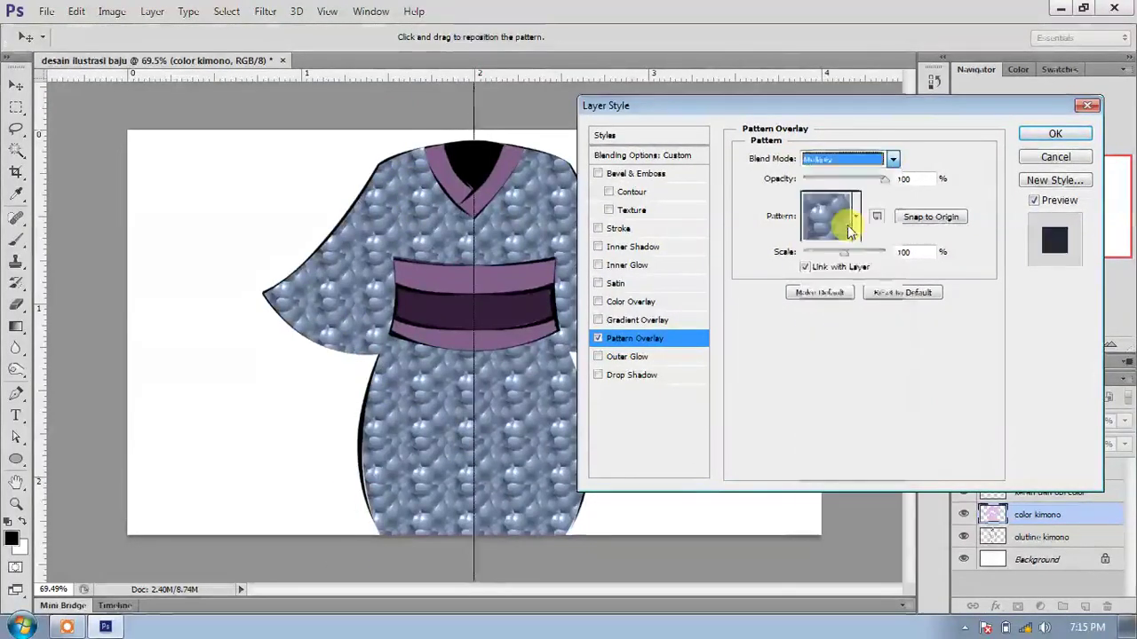
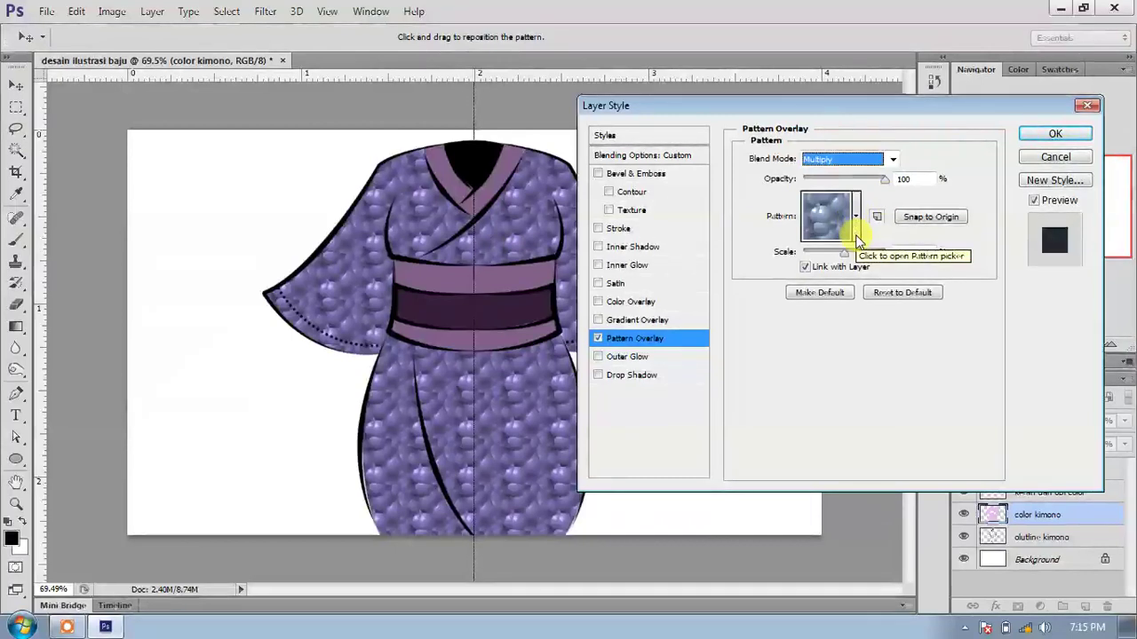
{"action": "left_click", "coordinate": [1056, 156]}
Browse drive D: in Windows Explorer to the "pattern floral" folder inside "kumpulan brush photoshop" > "kumpulan patterns photoshop".
{"action": "left_click", "coordinate": [19, 627]}
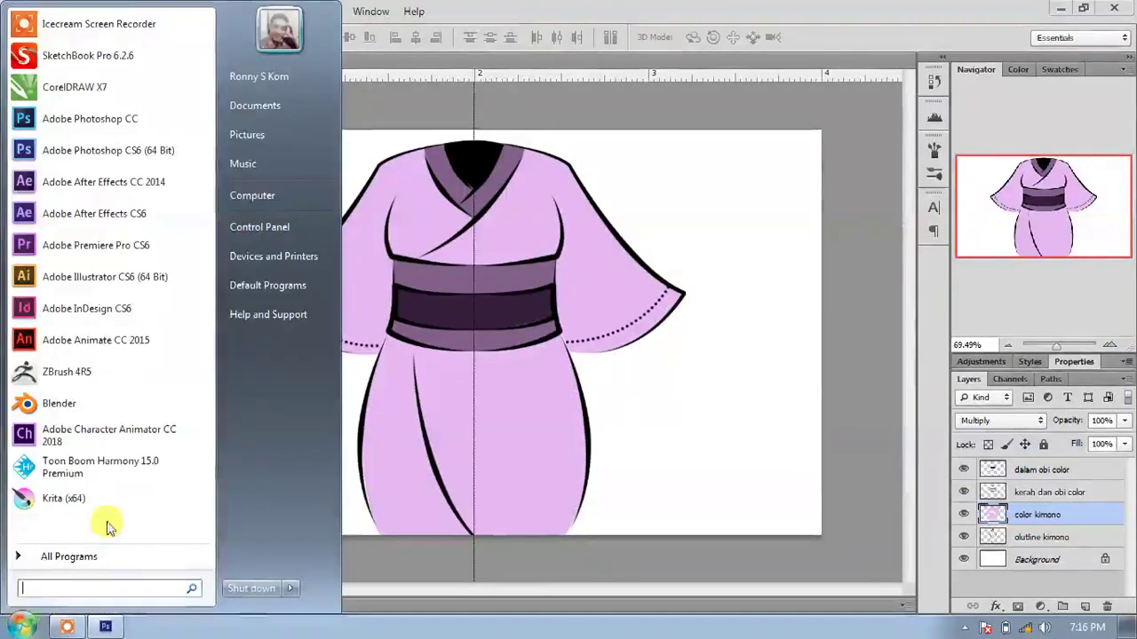
{"action": "key", "text": "Escape"}
{"action": "key", "text": "super+e"}
{"action": "double_click", "coordinate": [510, 139]}
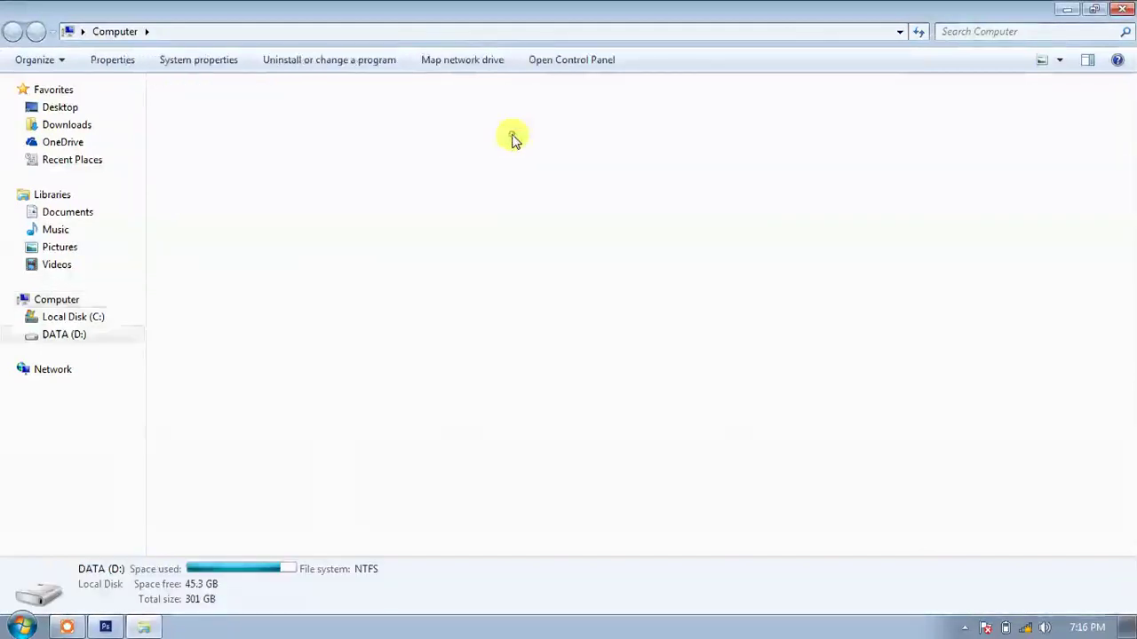
{"action": "double_click", "coordinate": [731, 249]}
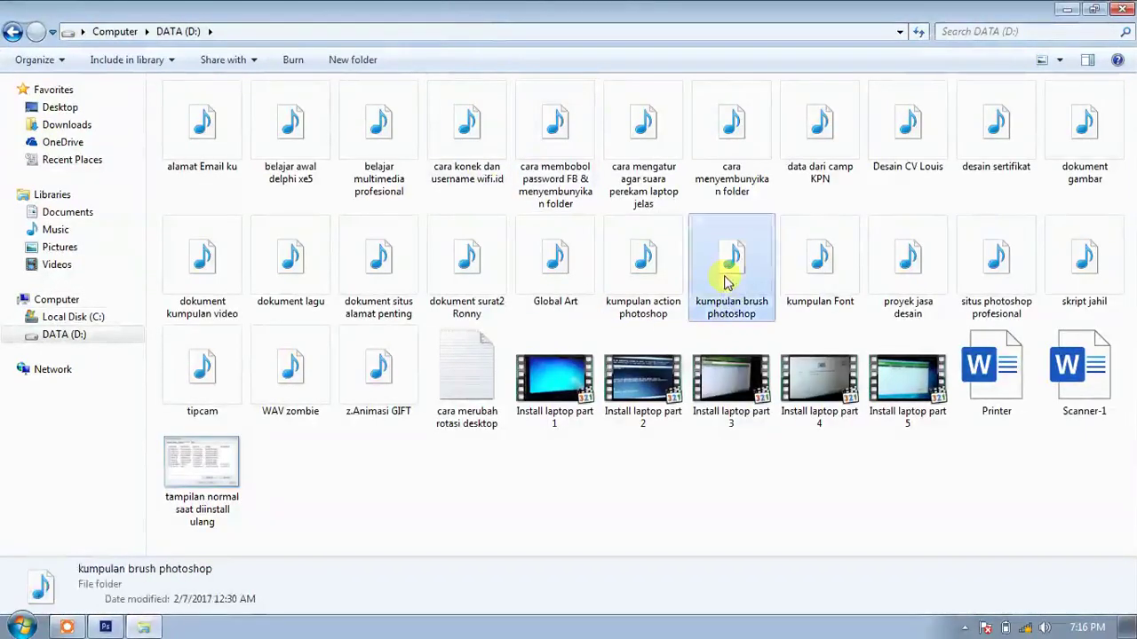
{"action": "left_click", "coordinate": [209, 199]}
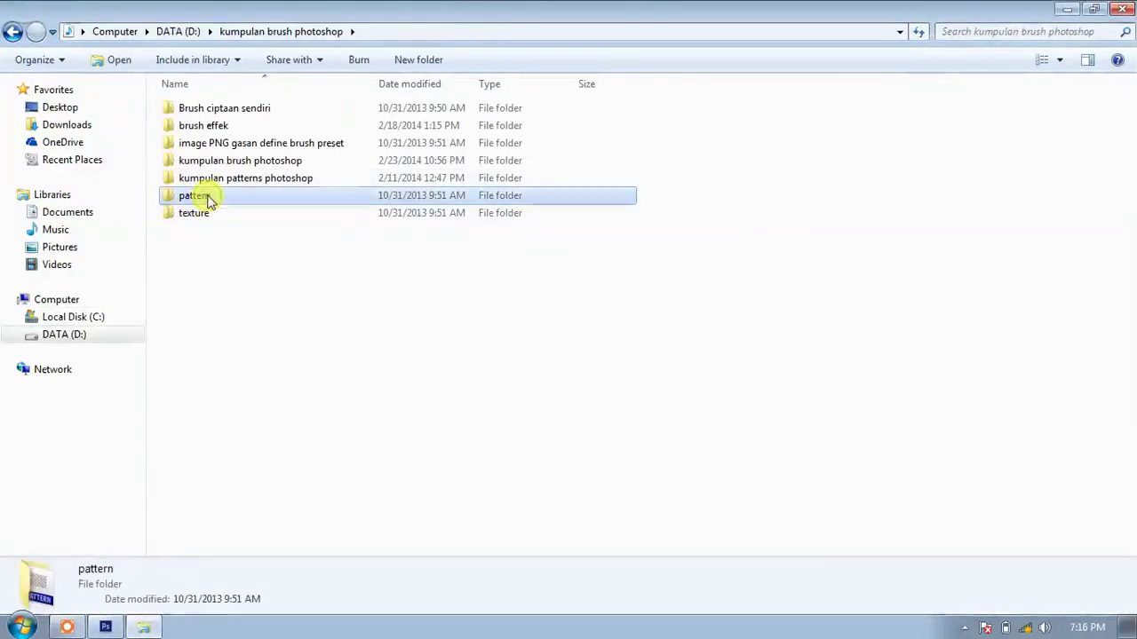
{"action": "double_click", "coordinate": [227, 178]}
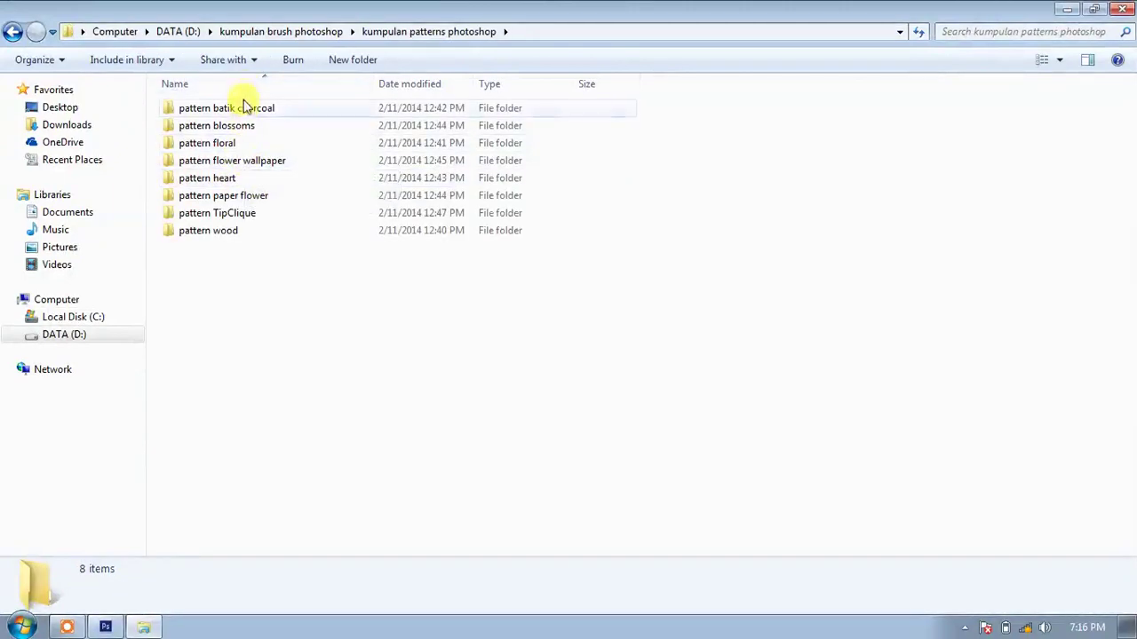
{"action": "double_click", "coordinate": [224, 145]}
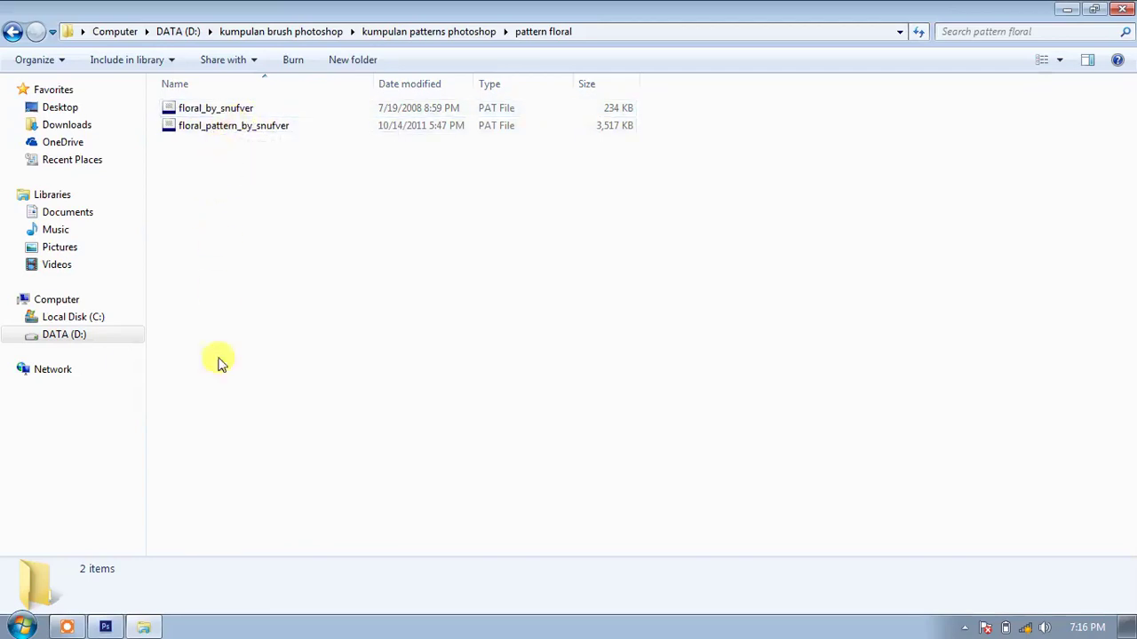
Switch back to Photoshop and enable a Pattern Overlay on the "color kimono" layer.
{"action": "left_click", "coordinate": [105, 627]}
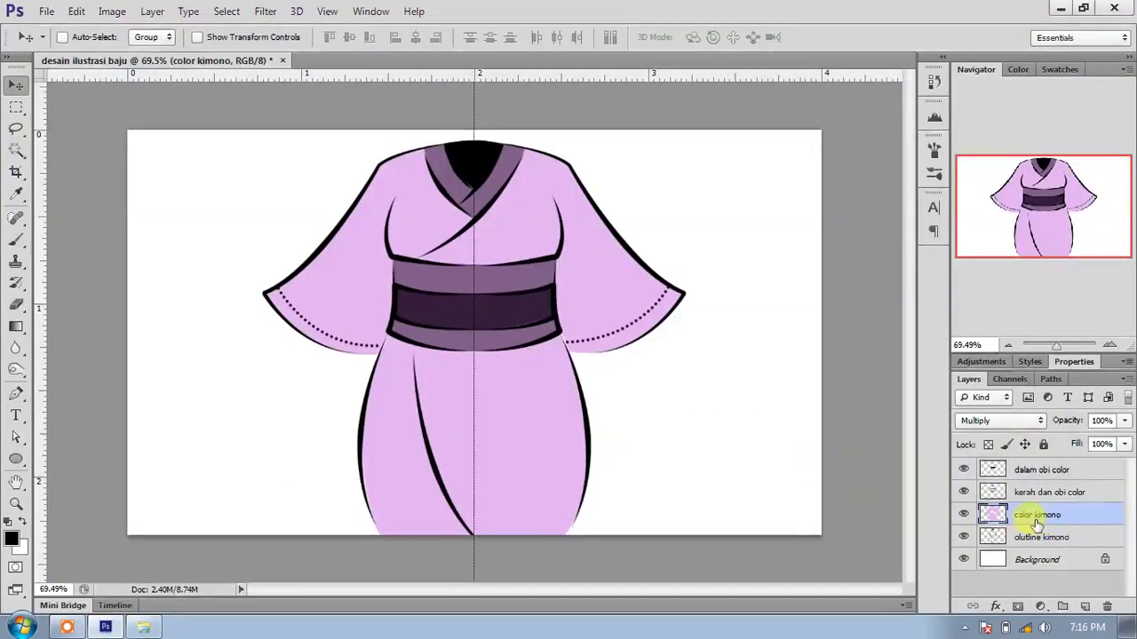
{"action": "double_click", "coordinate": [1112, 518]}
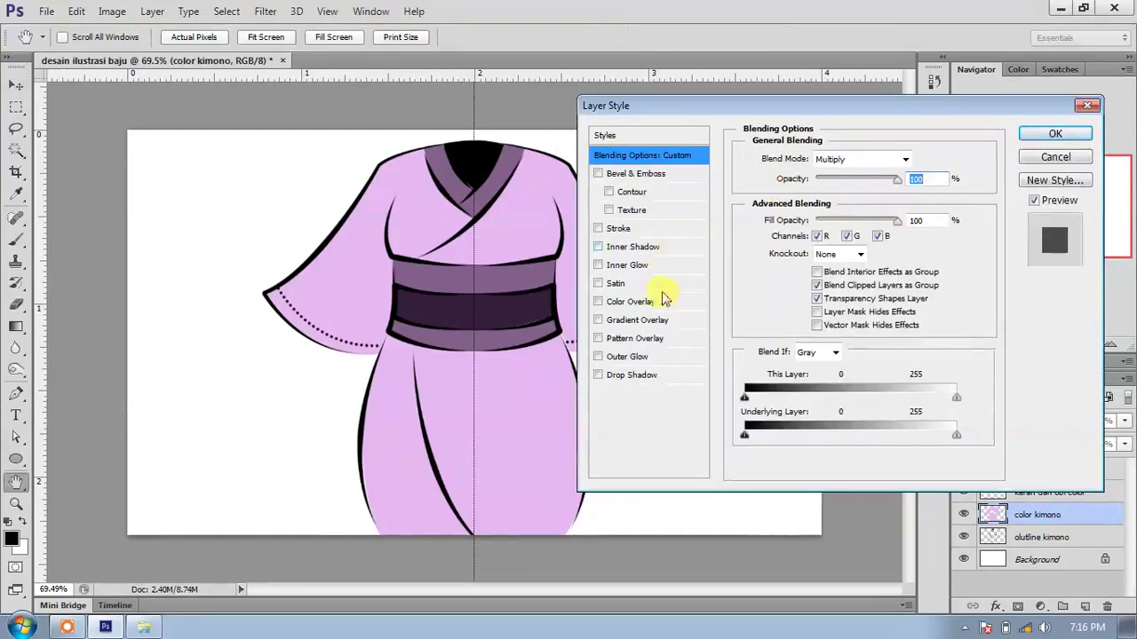
{"action": "left_click", "coordinate": [641, 339]}
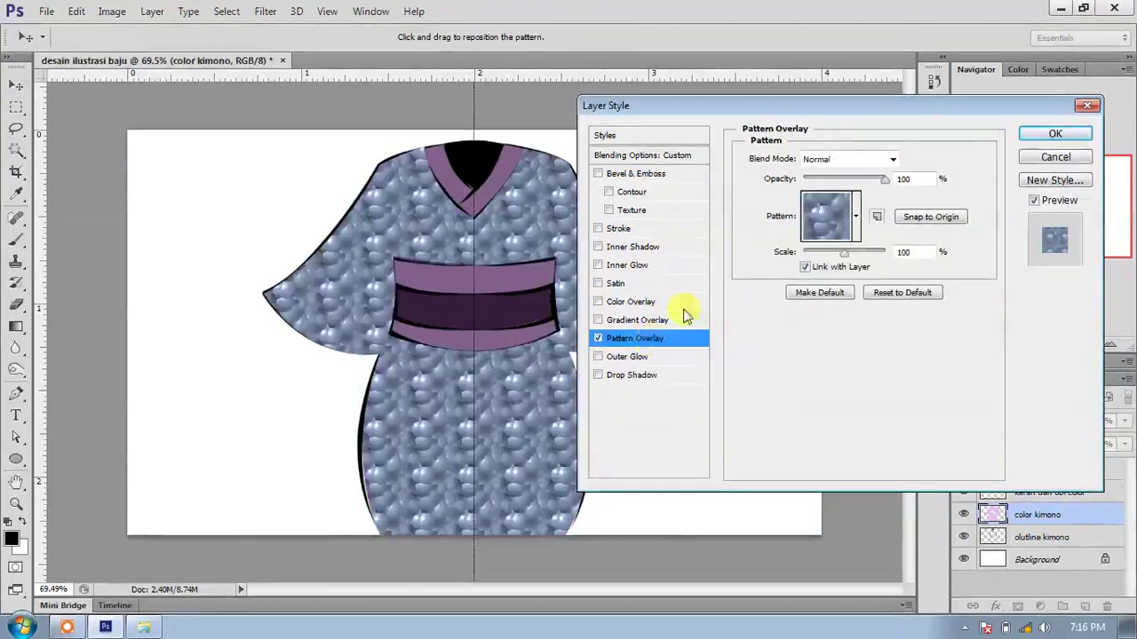
Load the floral_by_snufver pattern file from the "pattern floral" folder into the Pattern Overlay's pattern presets.
{"action": "left_click", "coordinate": [858, 218]}
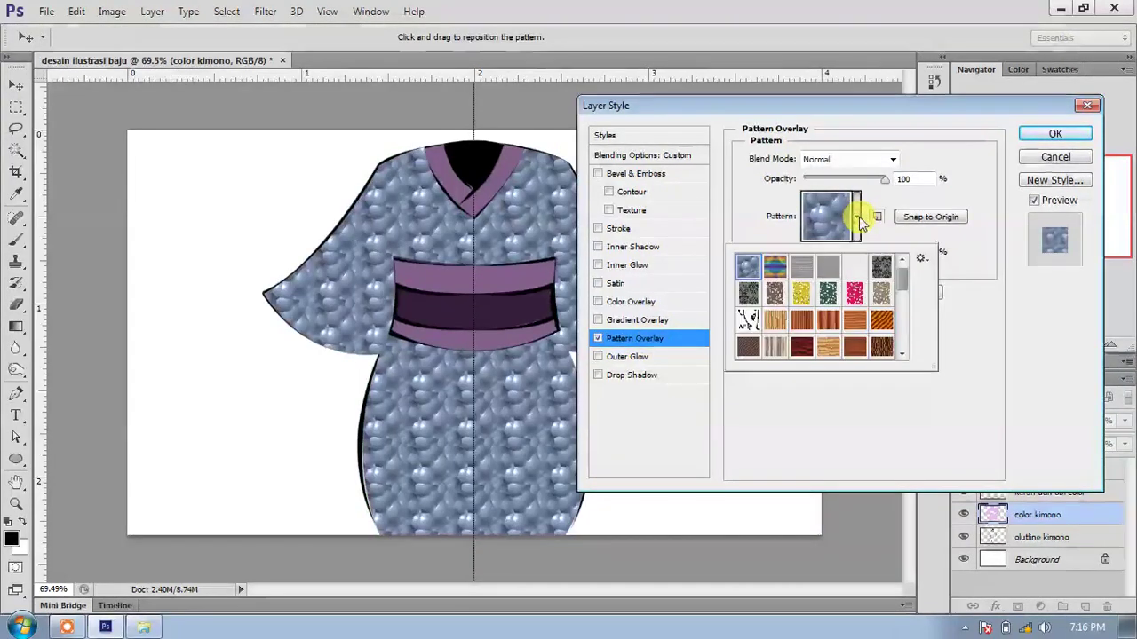
{"action": "left_click", "coordinate": [922, 261]}
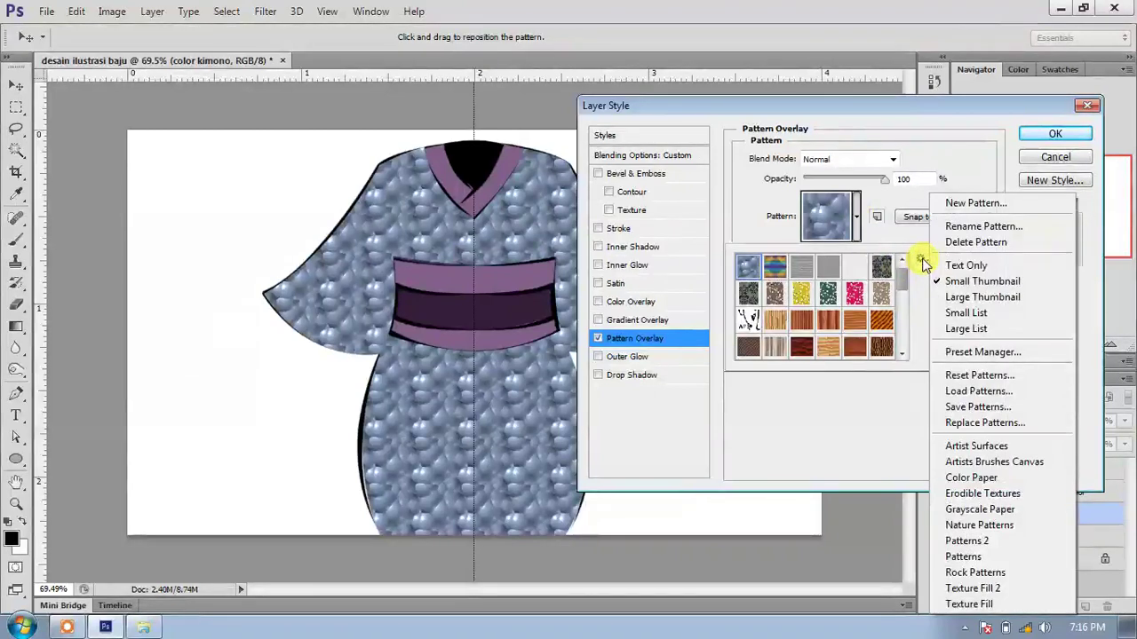
{"action": "left_click", "coordinate": [976, 392]}
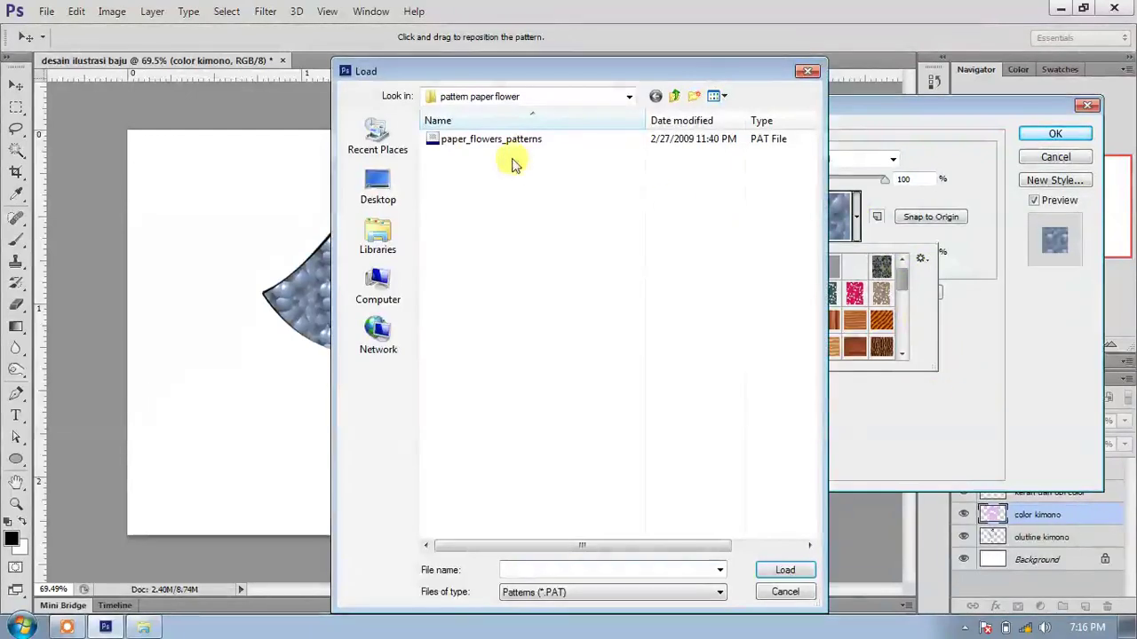
{"action": "left_click", "coordinate": [675, 96]}
{"action": "left_click", "coordinate": [518, 221]}
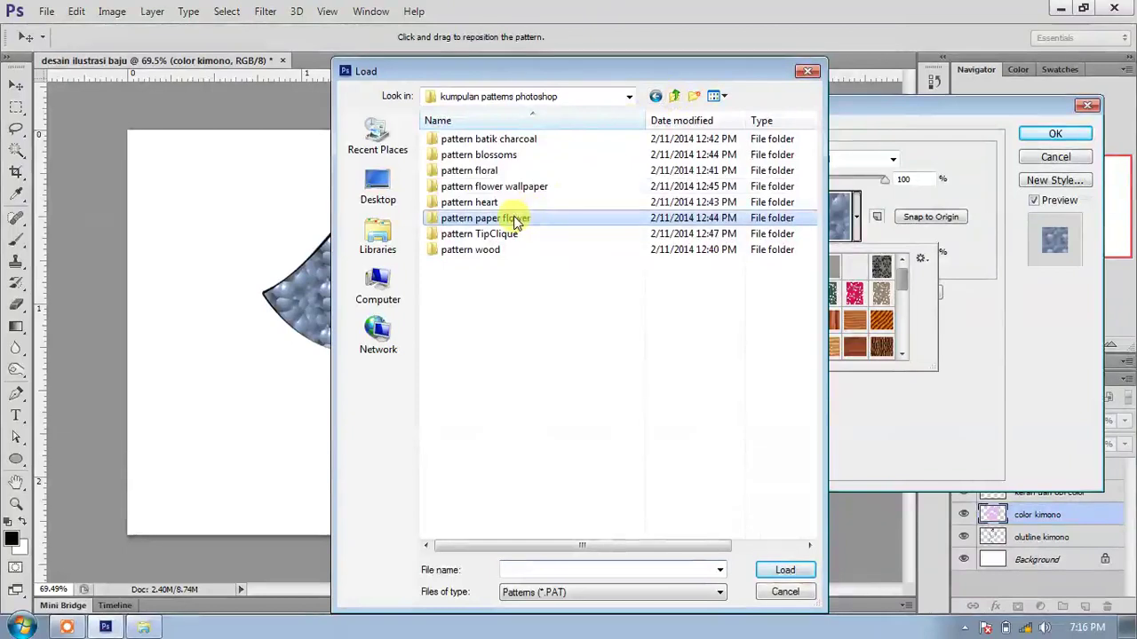
{"action": "left_click", "coordinate": [672, 96]}
{"action": "left_click", "coordinate": [529, 204]}
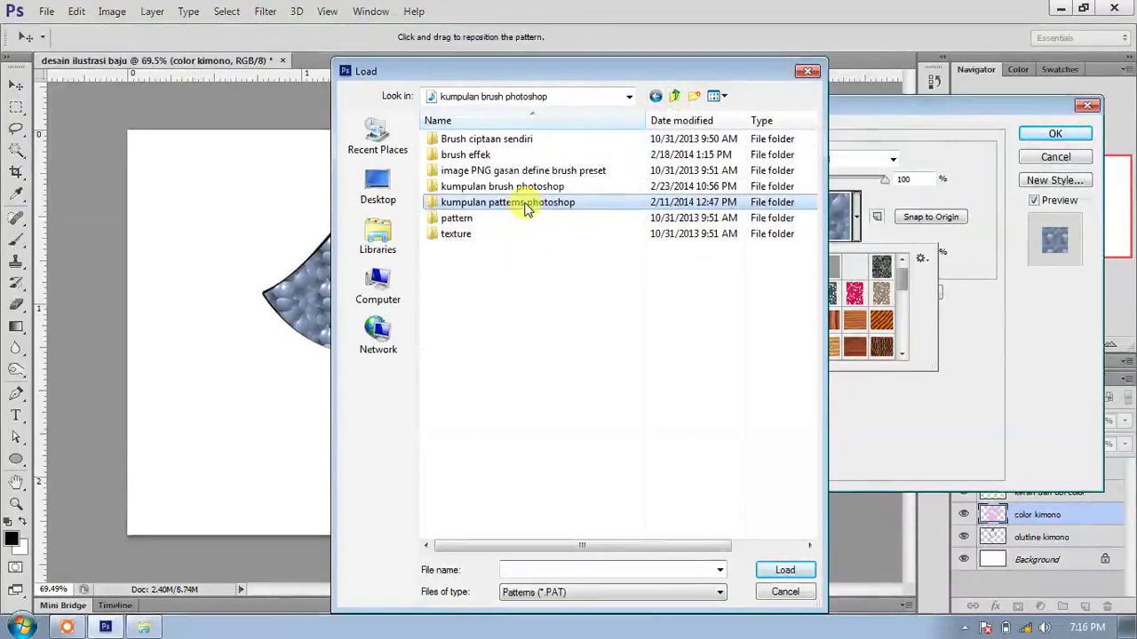
{"action": "double_click", "coordinate": [525, 204]}
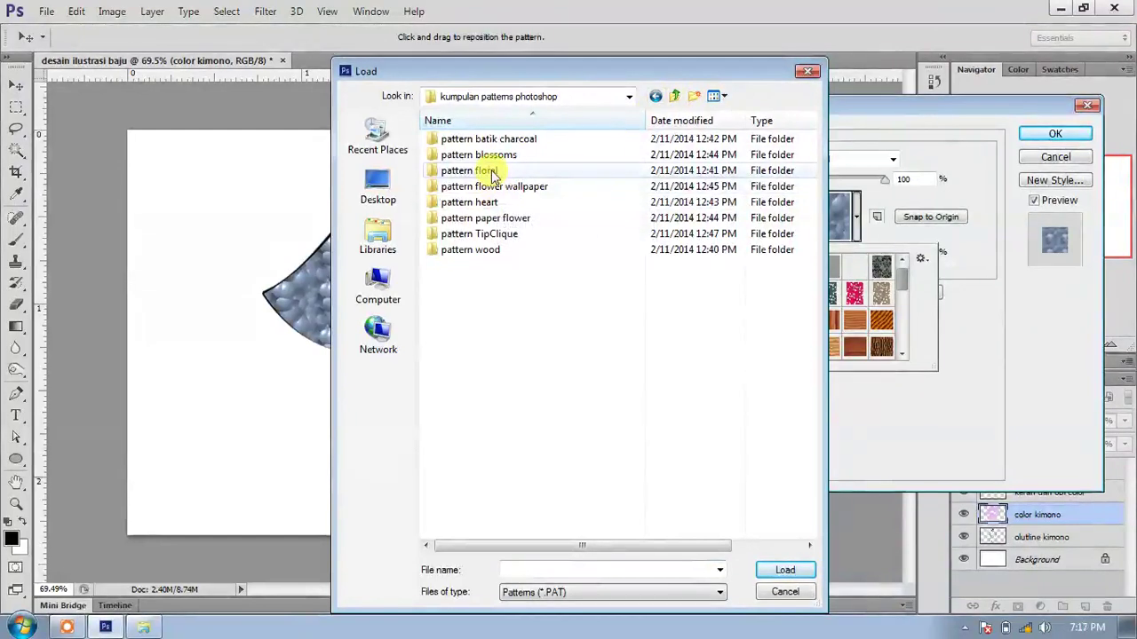
{"action": "mouse_move", "coordinate": [492, 175]}
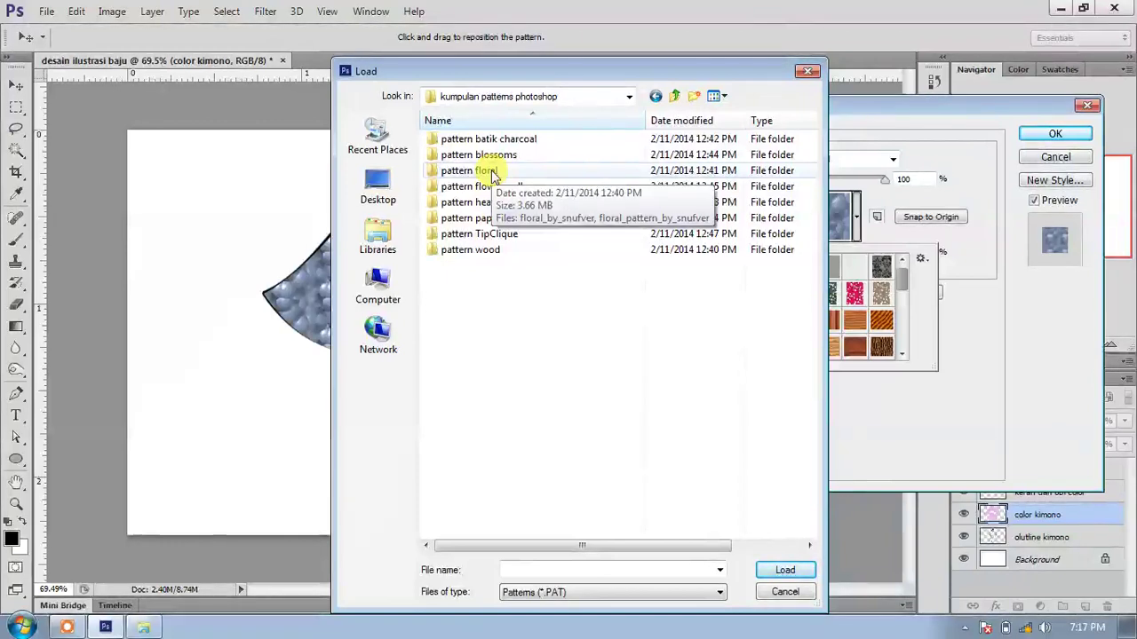
{"action": "double_click", "coordinate": [491, 171]}
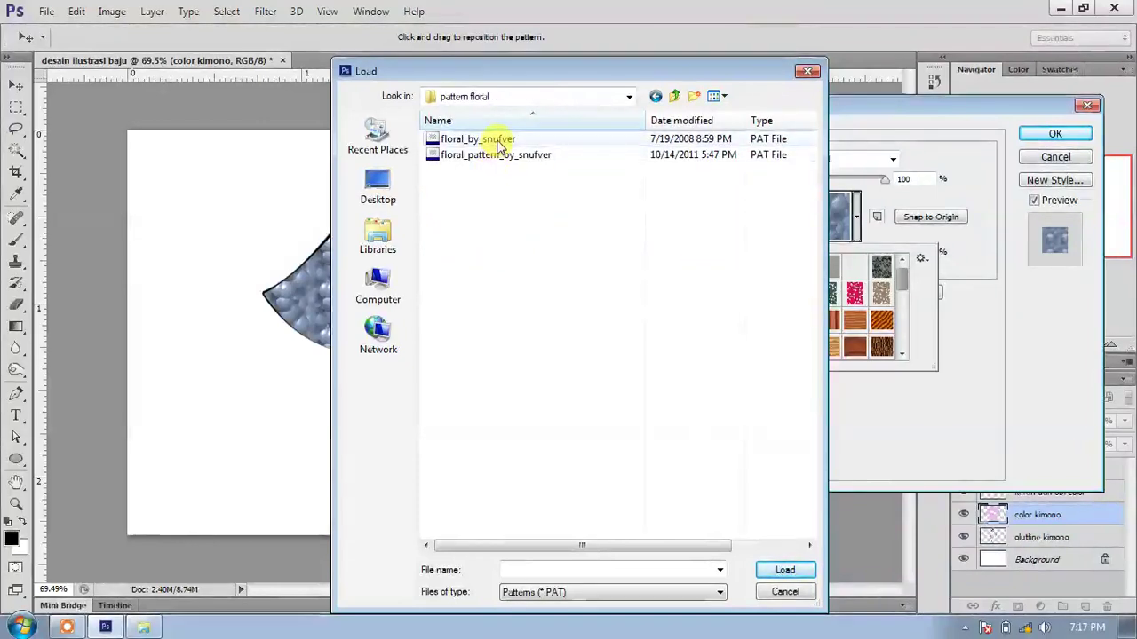
{"action": "left_click", "coordinate": [499, 145]}
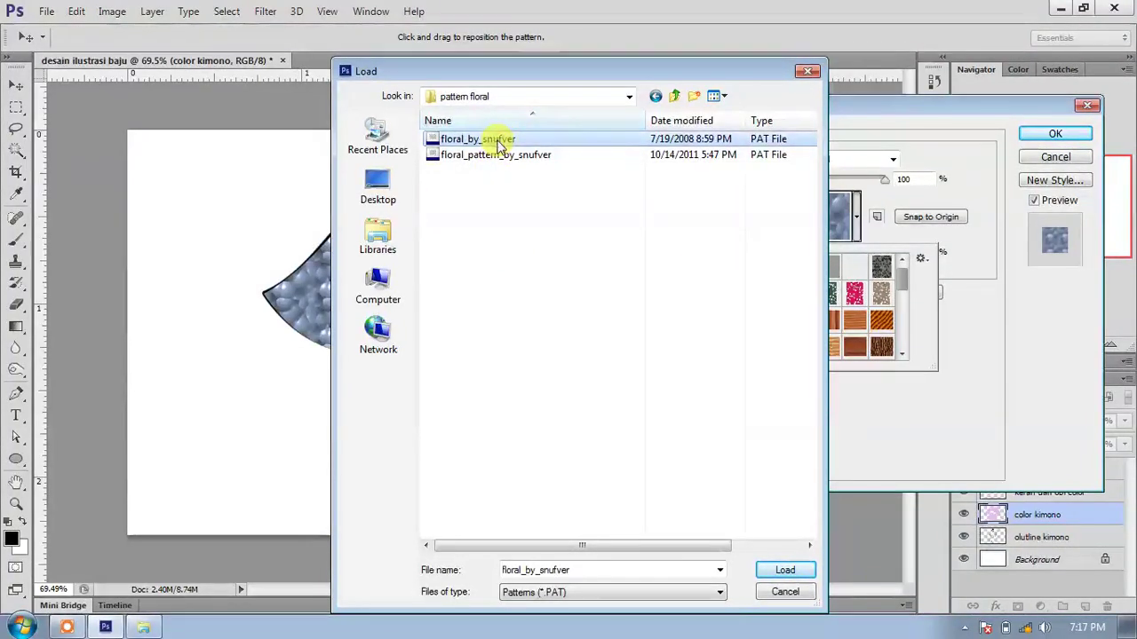
{"action": "left_click", "coordinate": [782, 571]}
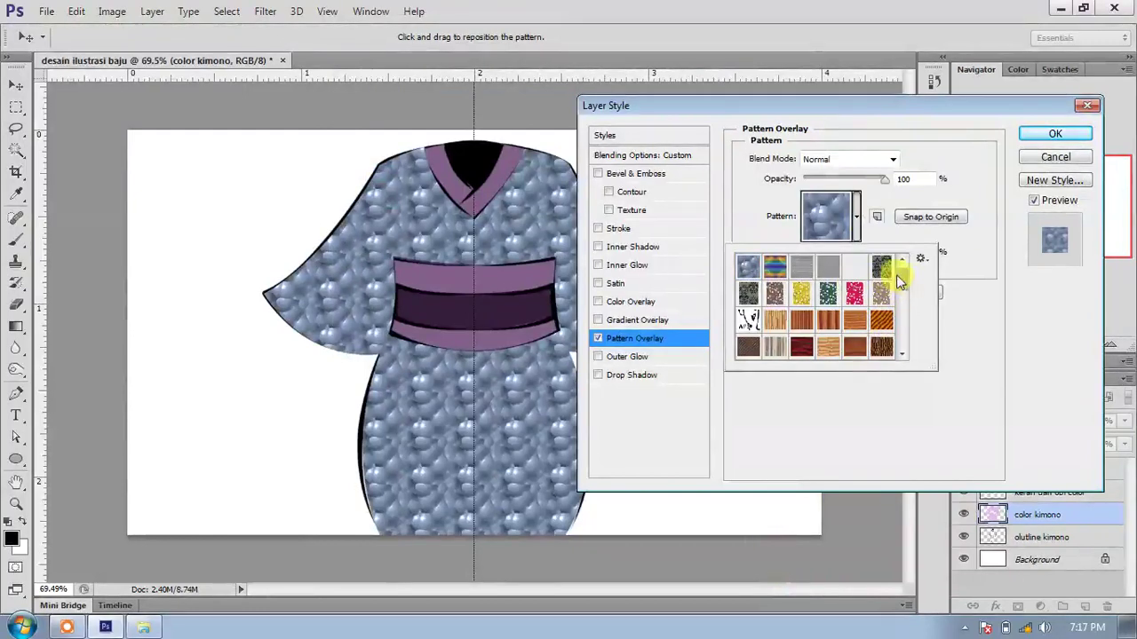
Try several of the loaded flower patterns on the kimono and choose the brown one with pink cherry blossom branches.
{"action": "scroll", "coordinate": [901, 302], "scroll_direction": "down", "scroll_amount": 4}
{"action": "scroll", "coordinate": [904, 320], "scroll_direction": "down", "scroll_amount": 5}
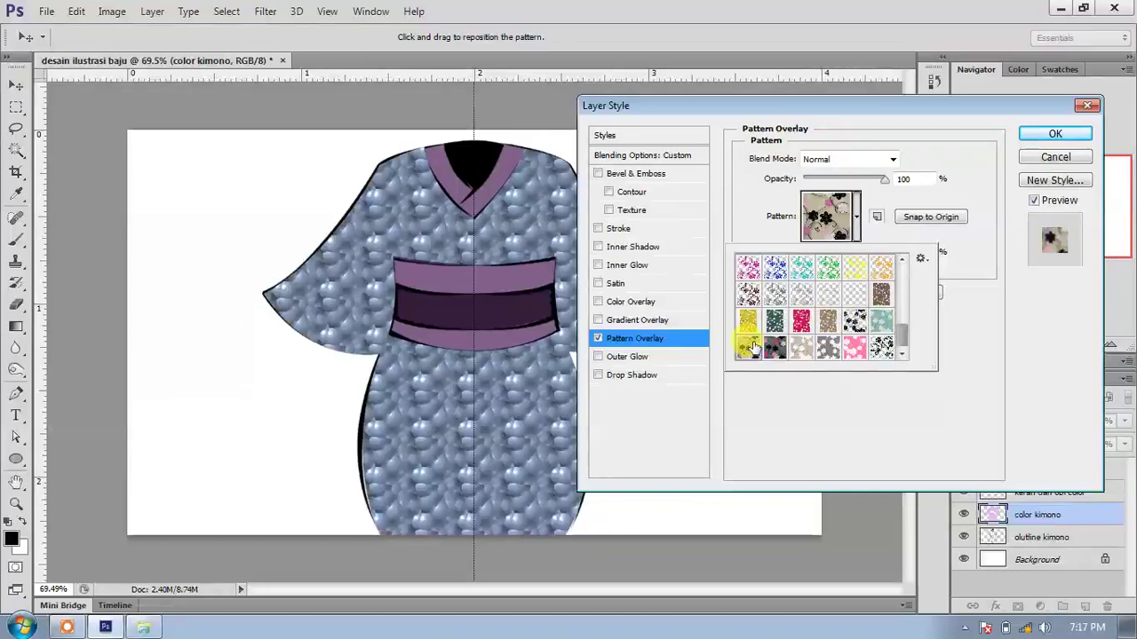
{"action": "left_click", "coordinate": [749, 346]}
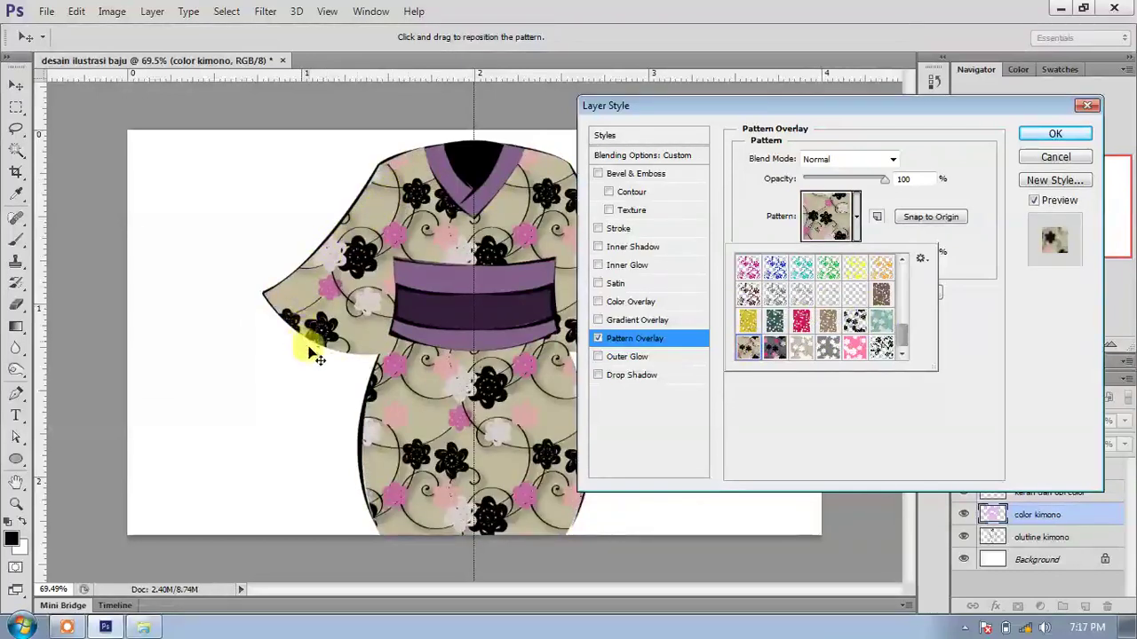
{"action": "left_click", "coordinate": [800, 348]}
{"action": "left_click", "coordinate": [782, 349]}
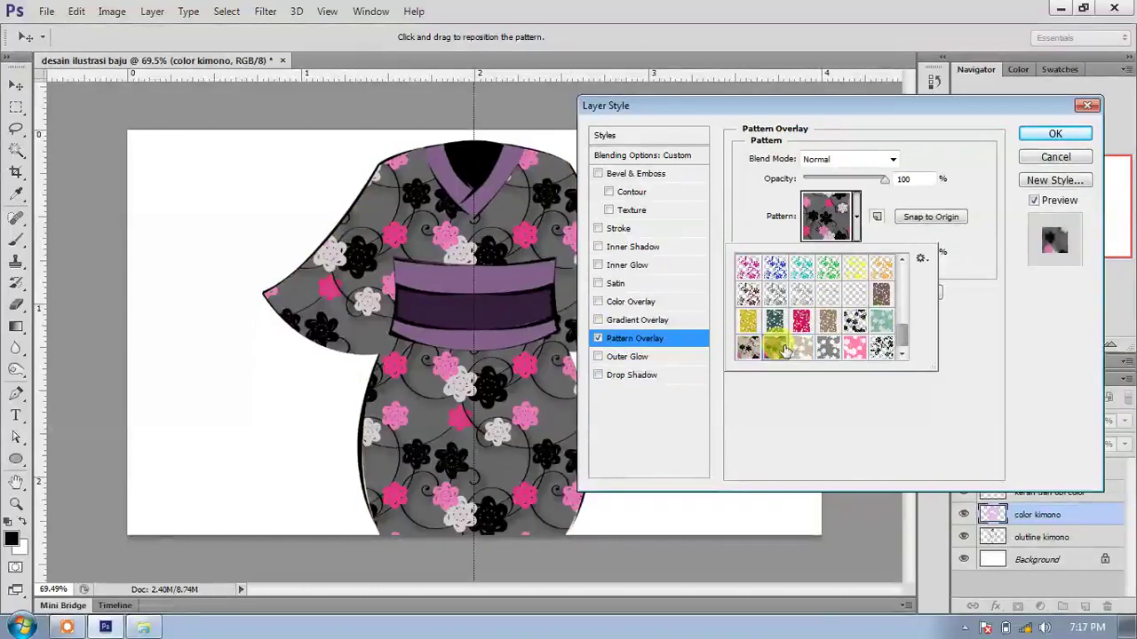
{"action": "left_click", "coordinate": [829, 349]}
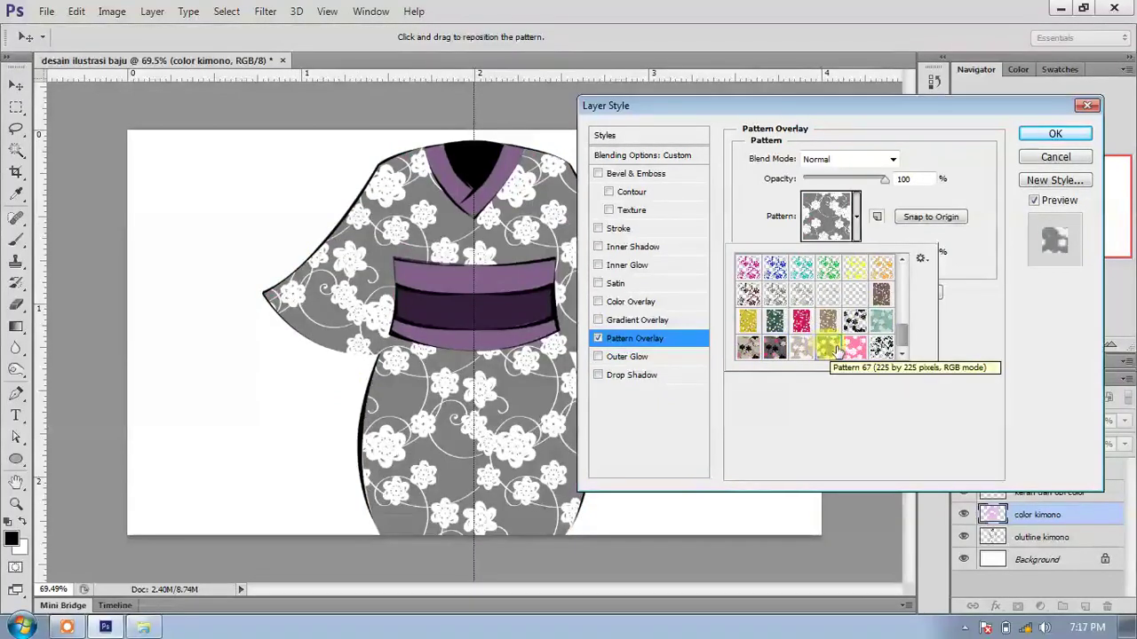
{"action": "left_click", "coordinate": [882, 293]}
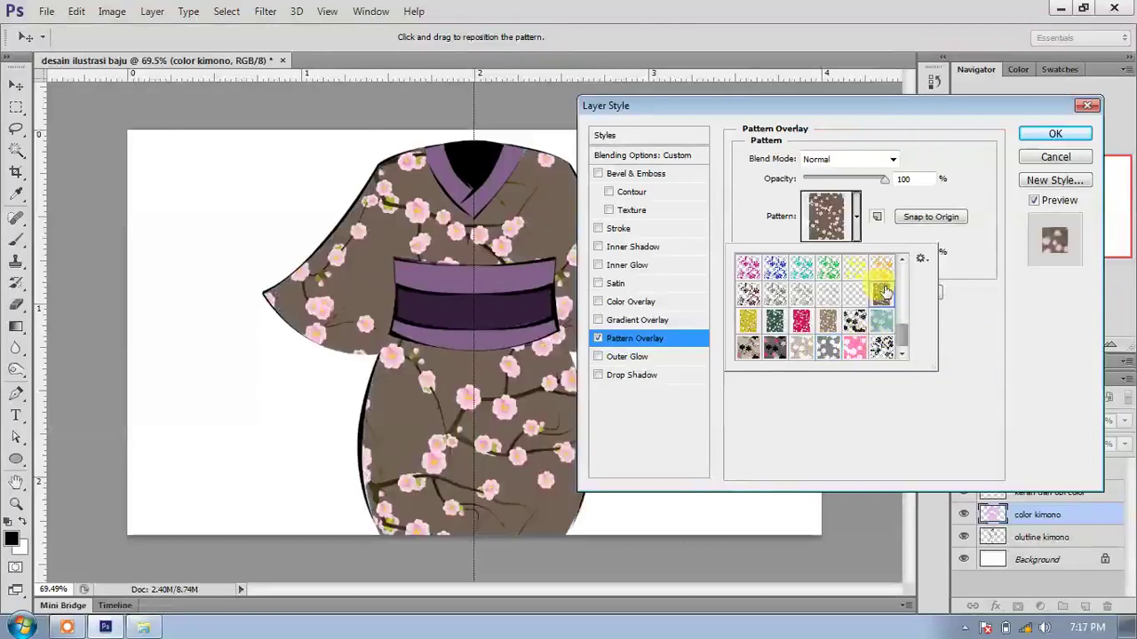
{"action": "left_click", "coordinate": [855, 347]}
{"action": "left_click", "coordinate": [831, 348]}
{"action": "left_click", "coordinate": [854, 348]}
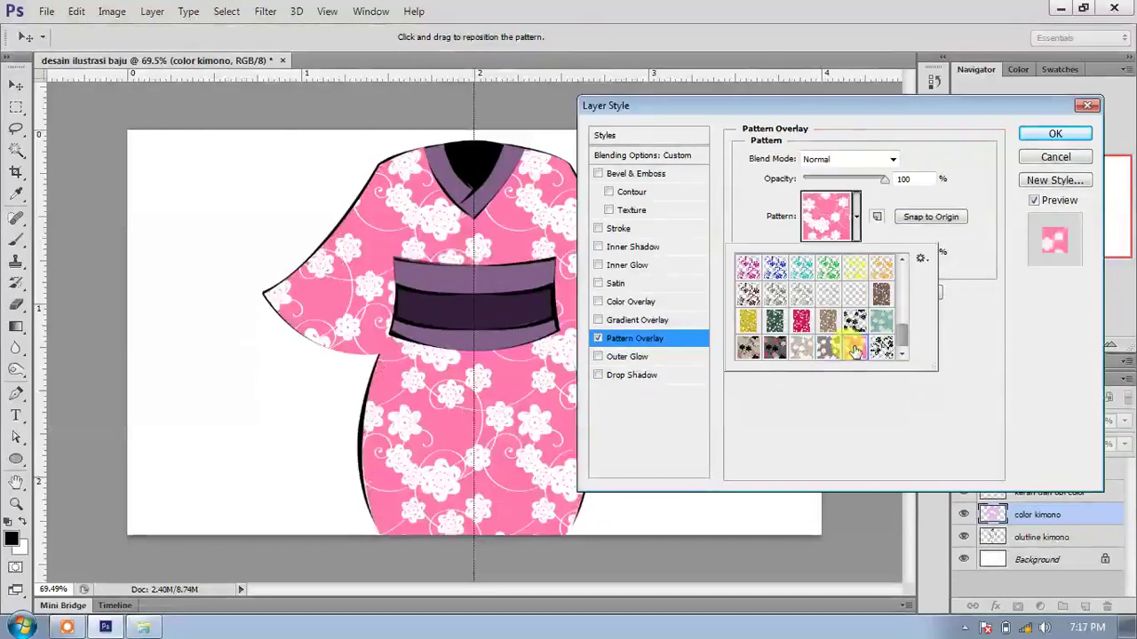
{"action": "left_click", "coordinate": [882, 294]}
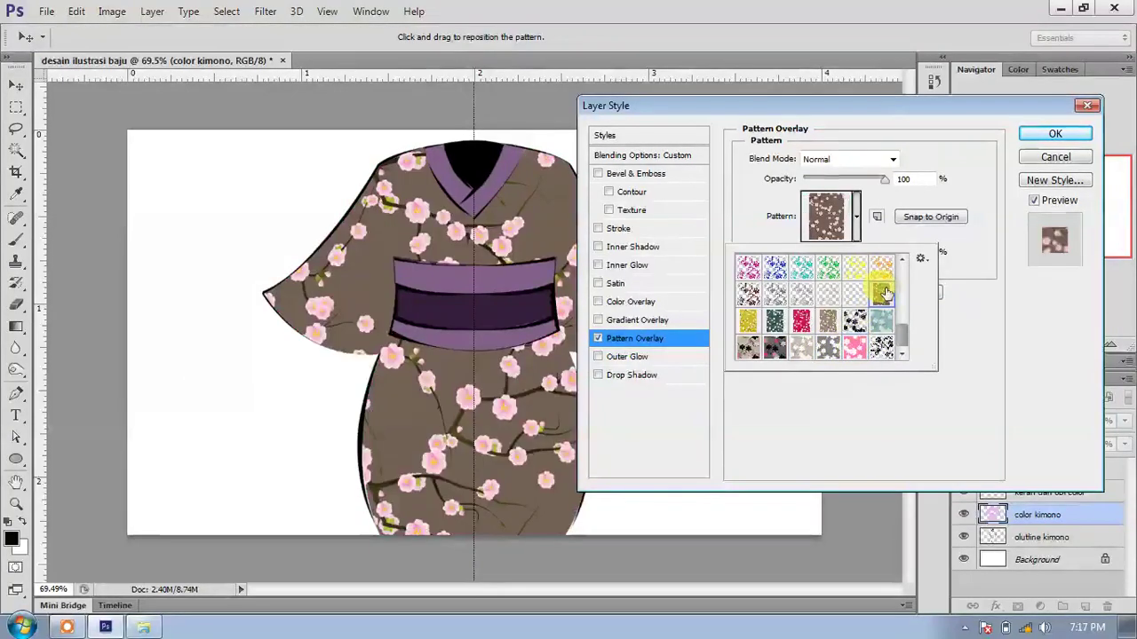
Set the Pattern Overlay's blend mode to Multiply and its scale to about 69%, and apply the layer style.
{"action": "left_click", "coordinate": [894, 160]}
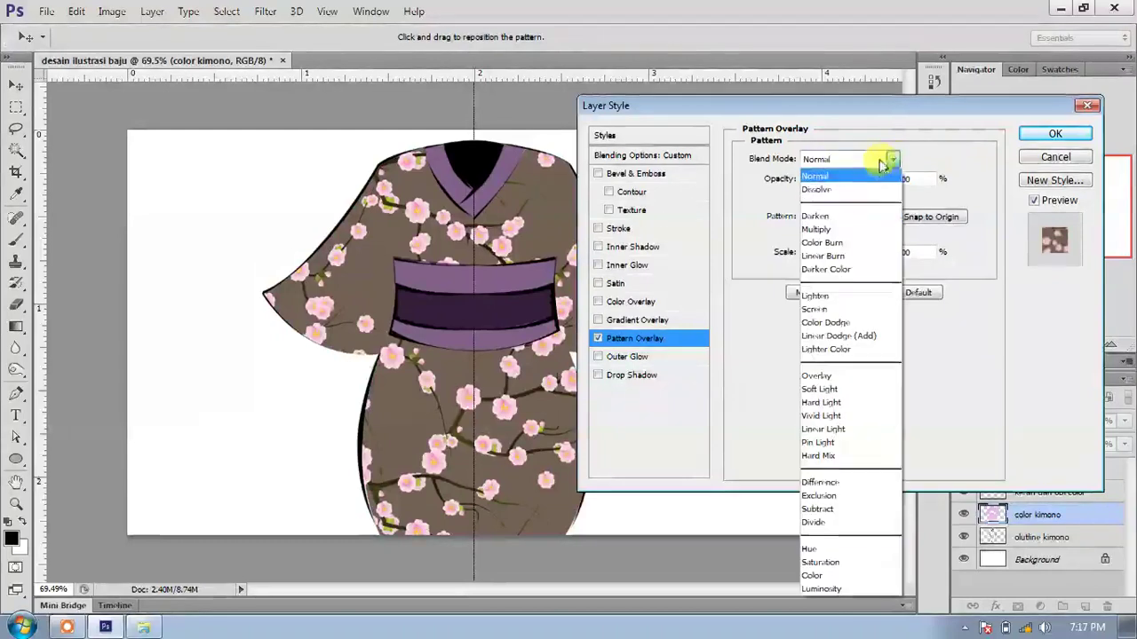
{"action": "left_click", "coordinate": [834, 222]}
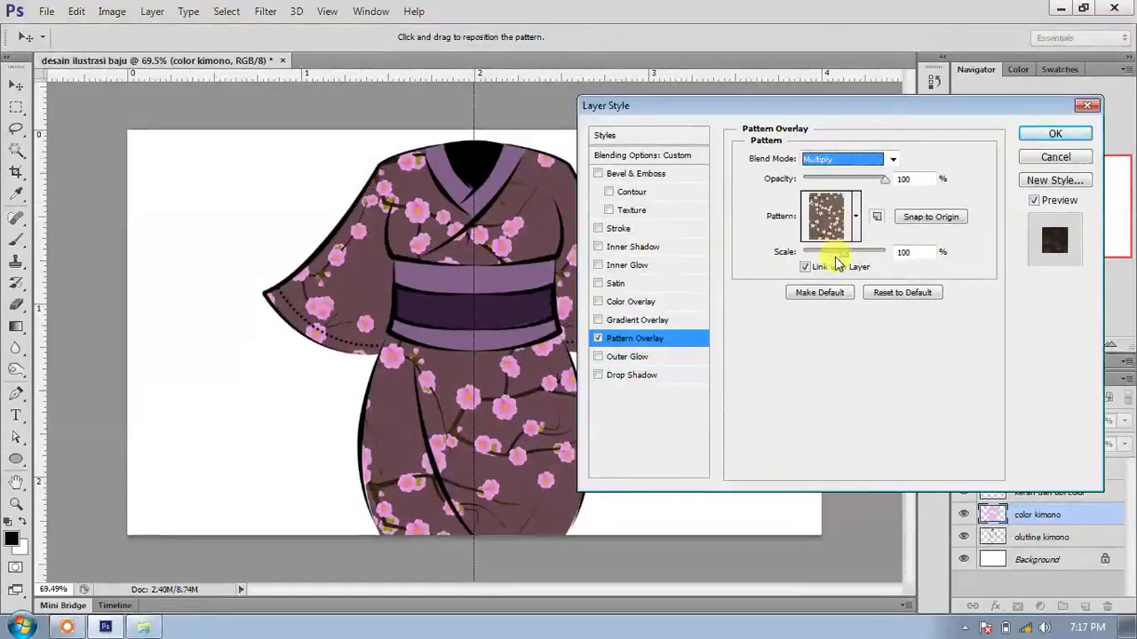
{"action": "mouse_move", "coordinate": [842, 258]}
{"action": "left_mouse_down"}
{"action": "mouse_move", "coordinate": [819, 256]}
{"action": "mouse_move", "coordinate": [857, 256]}
{"action": "mouse_move", "coordinate": [832, 256]}
{"action": "left_mouse_up"}
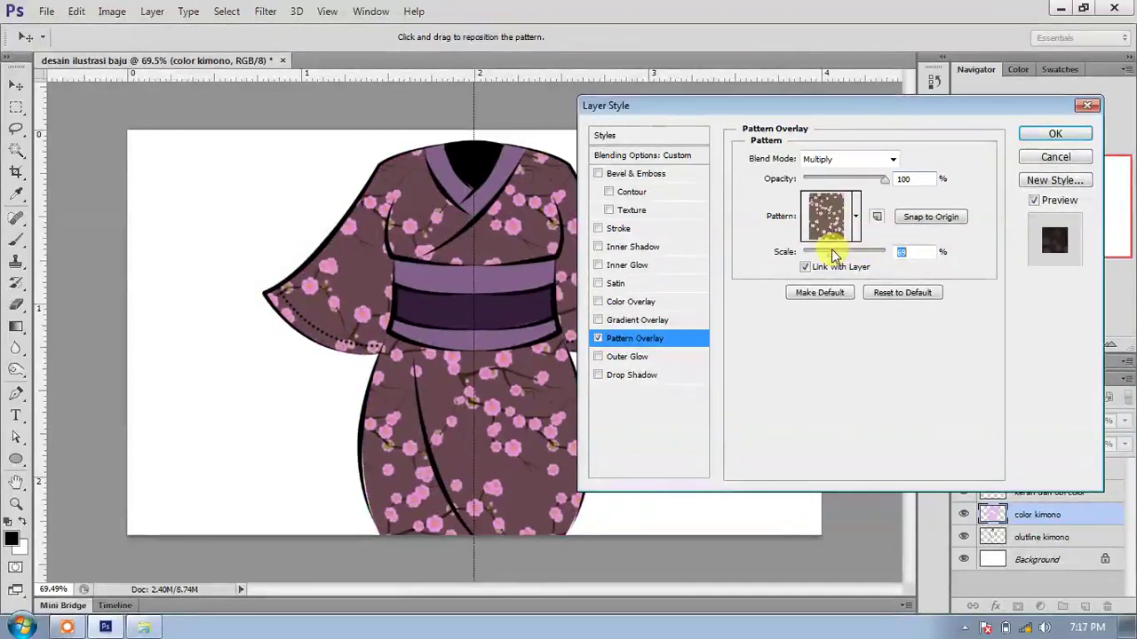
{"action": "left_click", "coordinate": [1031, 135]}
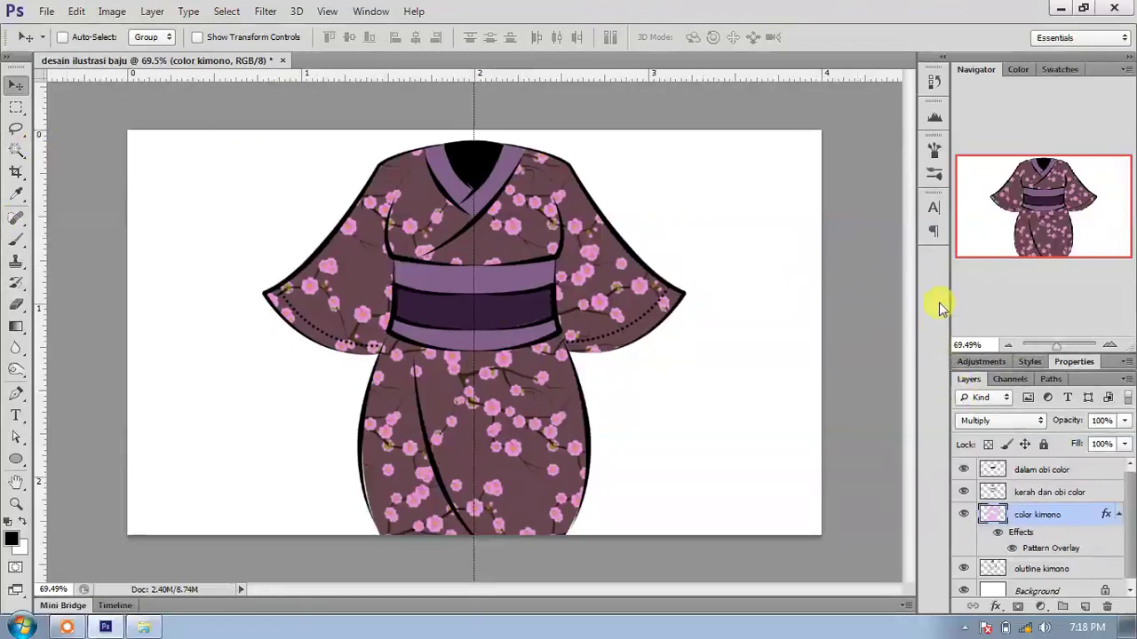
Create a layer group above the "dalam obi color" layer and name it "kimono".
{"action": "left_click", "coordinate": [1049, 471]}
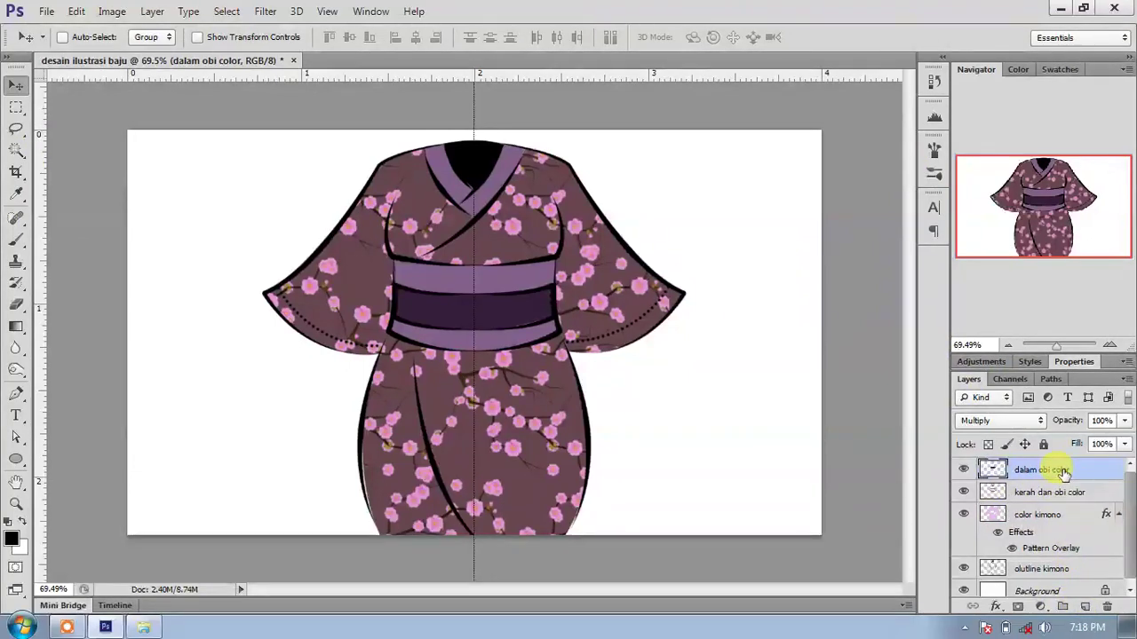
{"action": "scroll", "coordinate": [1101, 551], "scroll_direction": "down", "scroll_amount": 1}
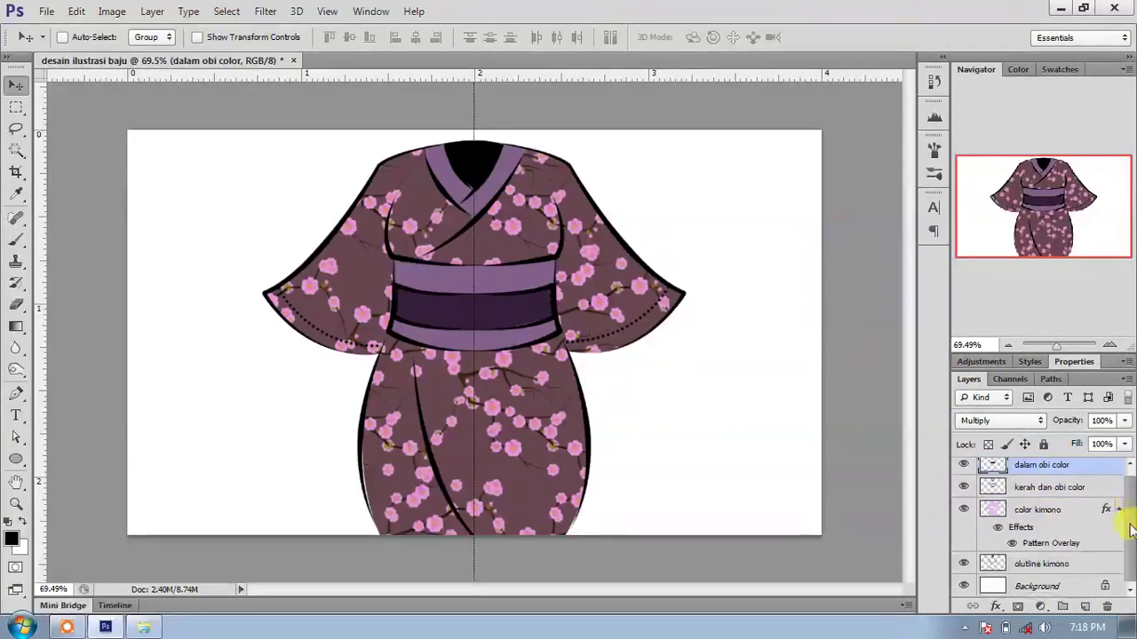
{"action": "left_click", "coordinate": [1089, 568], "text": "shift"}
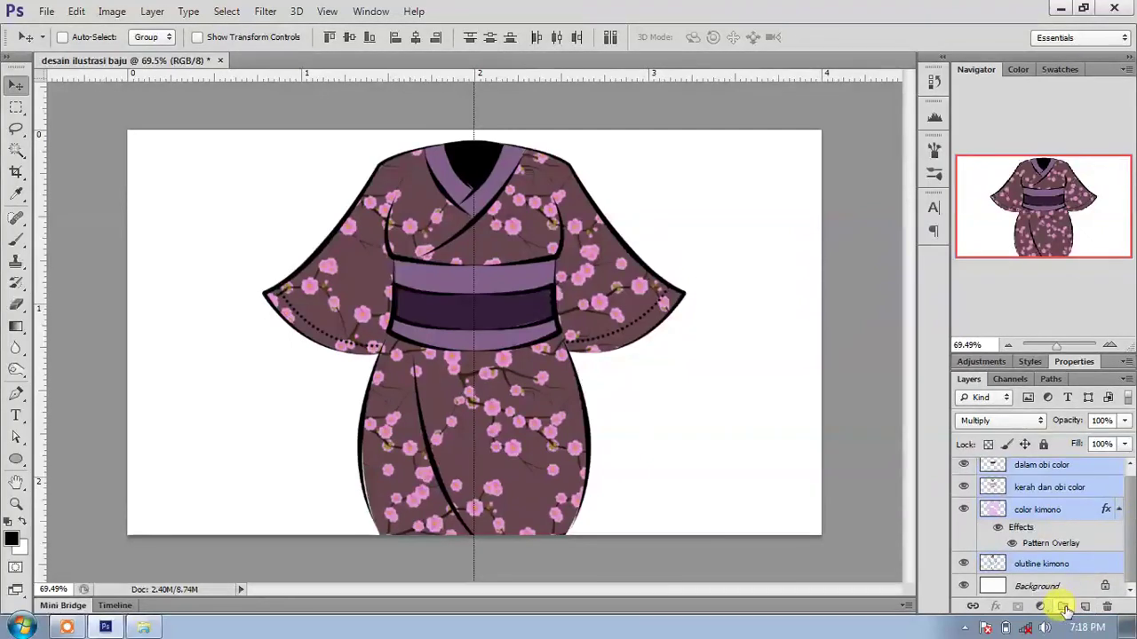
{"action": "left_click", "coordinate": [1064, 609]}
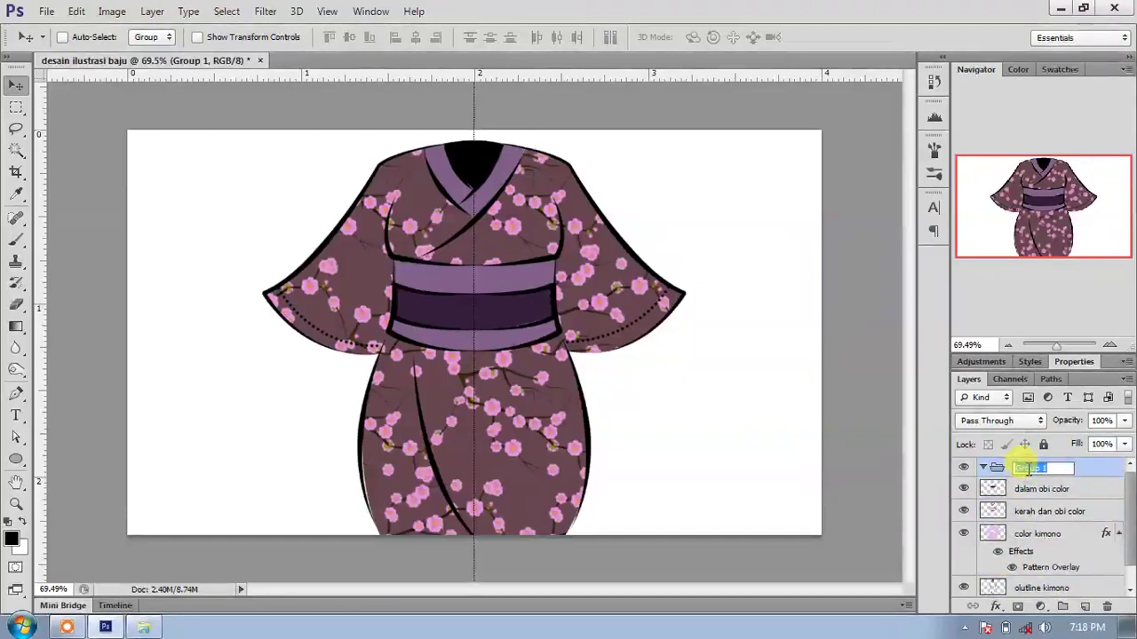
{"action": "type", "text": "ono"}
{"action": "key", "text": "Return"}
Move the four layers from "dalam obi color" to "olutline kimono" into the kimono group and collapse the group.
{"action": "left_click", "coordinate": [1030, 489]}
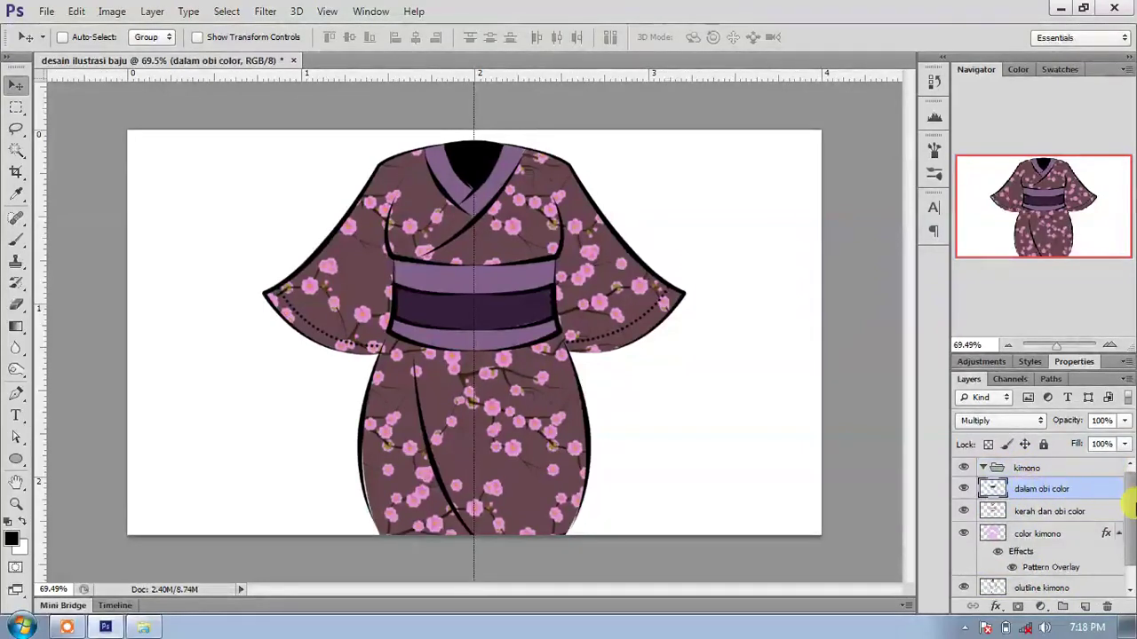
{"action": "left_click_drag", "start_coordinate": [1133, 489], "coordinate": [1133, 515]}
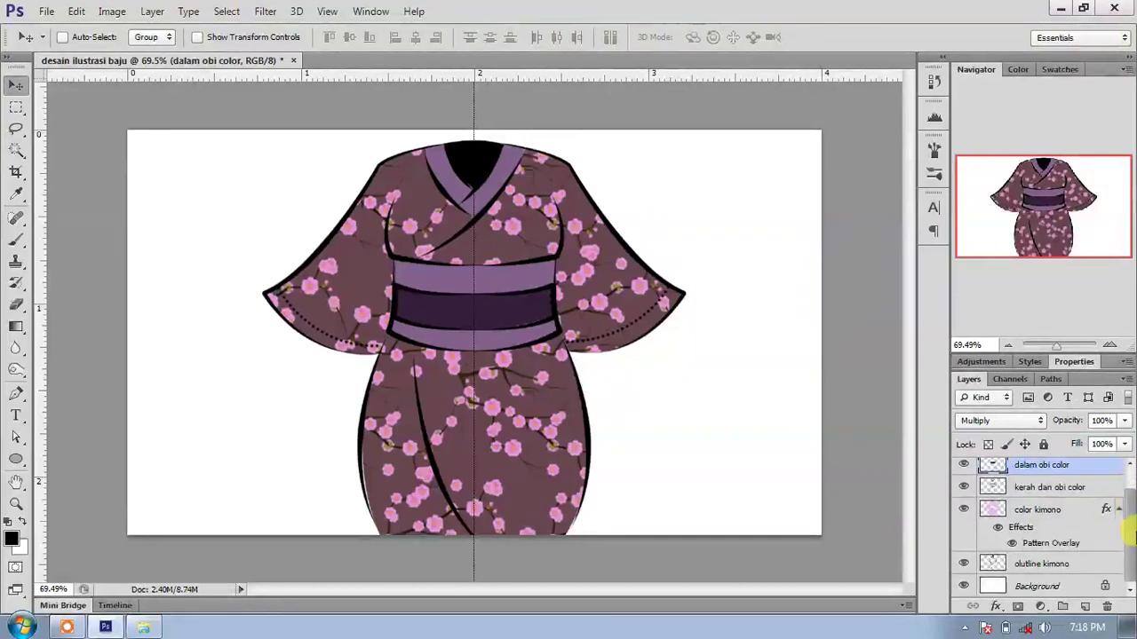
{"action": "left_click", "coordinate": [1066, 564], "text": "shift"}
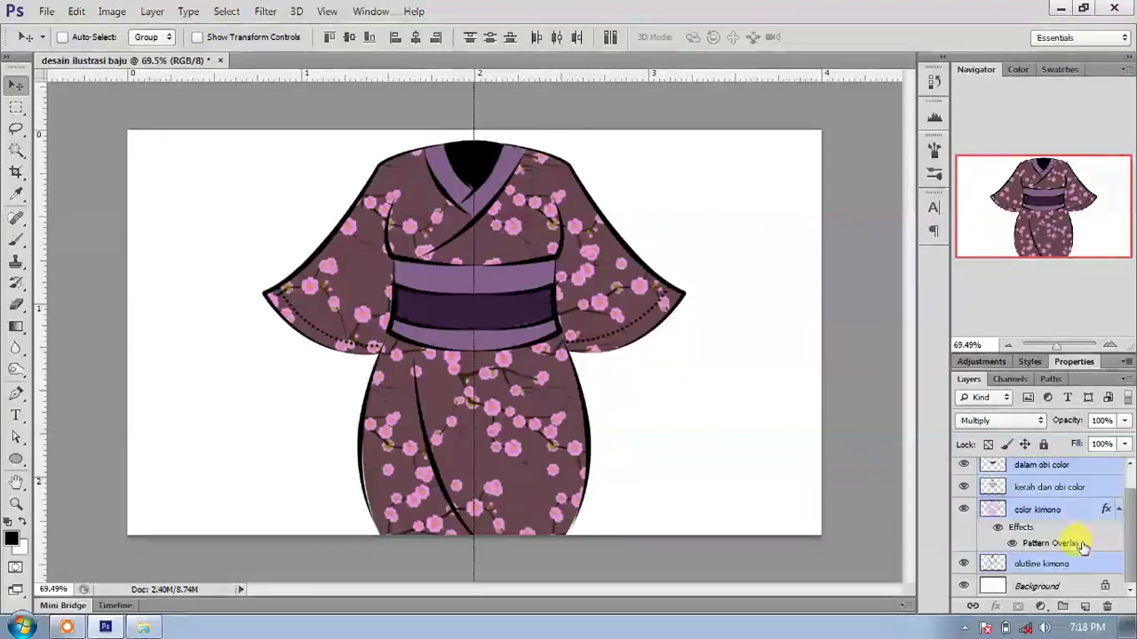
{"action": "left_click_drag", "start_coordinate": [1128, 543], "coordinate": [1129, 488]}
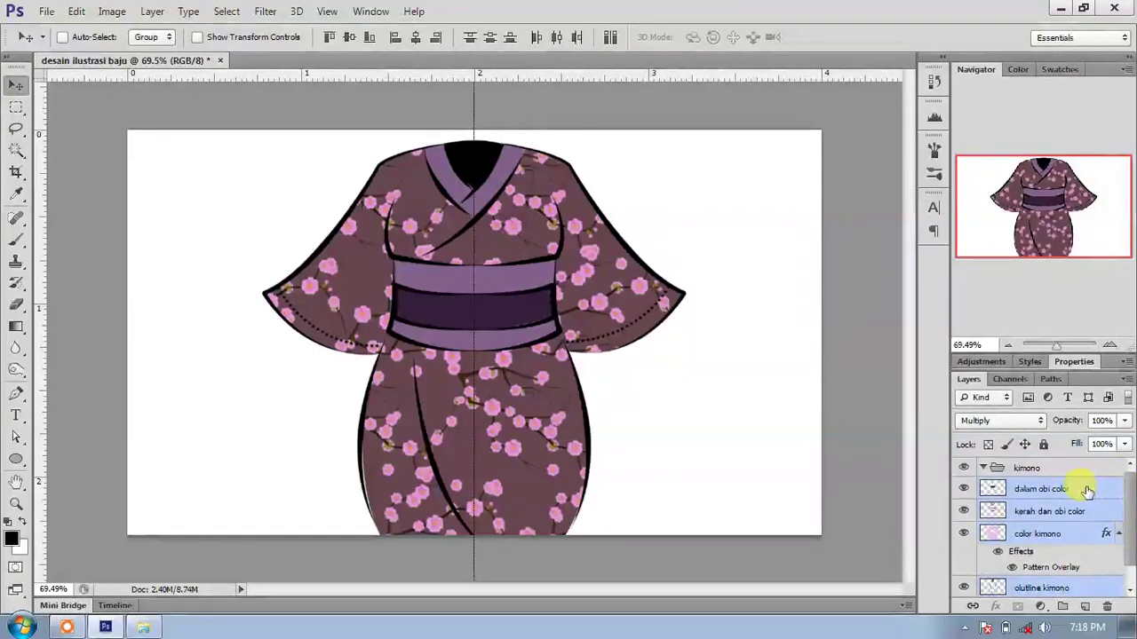
{"action": "left_click_drag", "start_coordinate": [1087, 490], "coordinate": [1035, 473]}
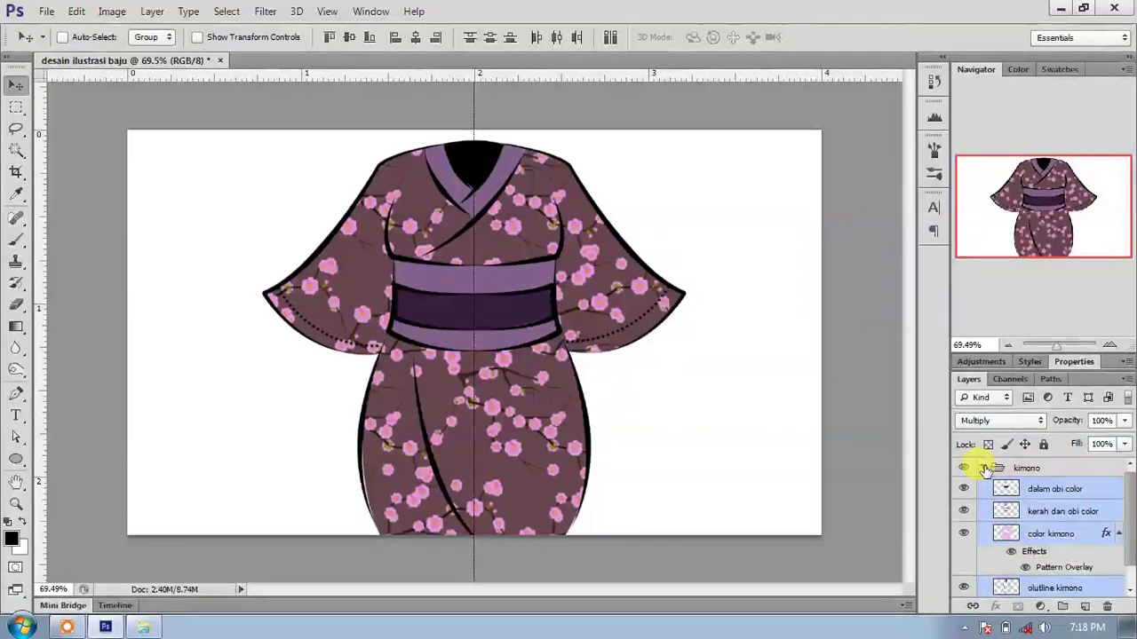
{"action": "left_click", "coordinate": [984, 470]}
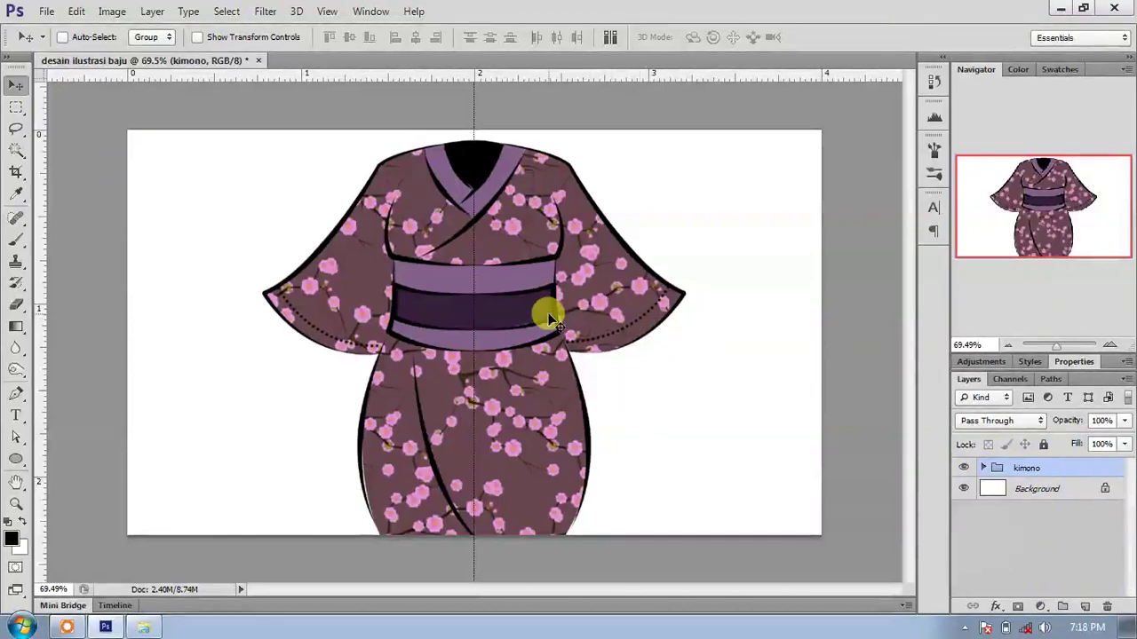
Scale the kimono group to about 80% with Free Transform and place it in the left half of the canvas.
{"action": "key", "text": "ctrl+t"}
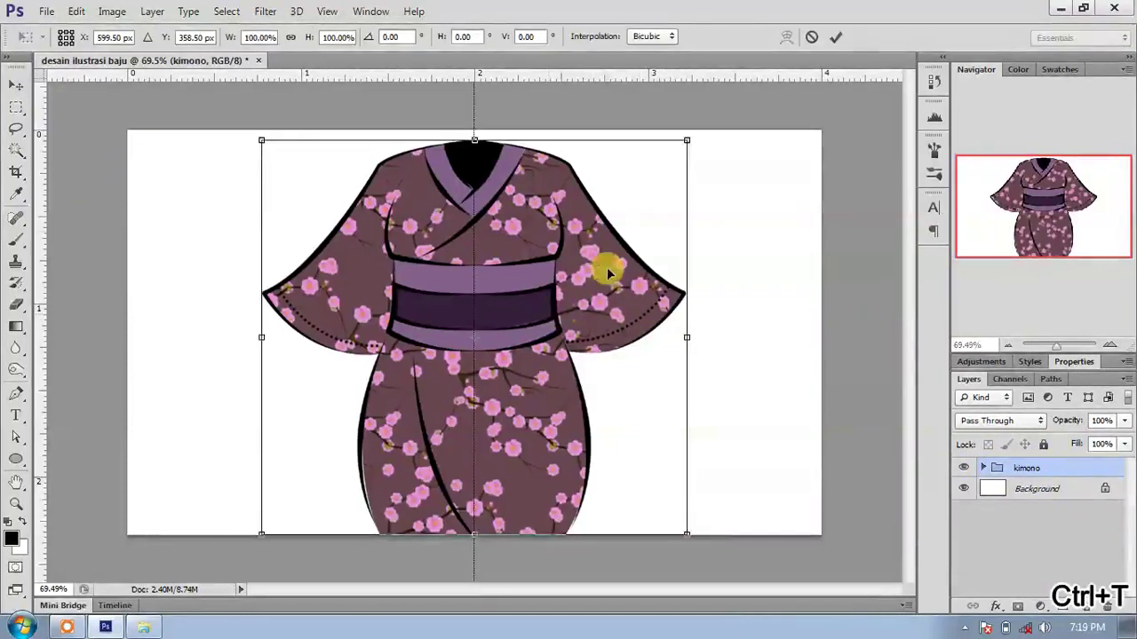
{"action": "left_click_drag", "start_coordinate": [689, 140], "coordinate": [603, 218]}
{"action": "left_click_drag", "start_coordinate": [477, 385], "coordinate": [355, 324]}
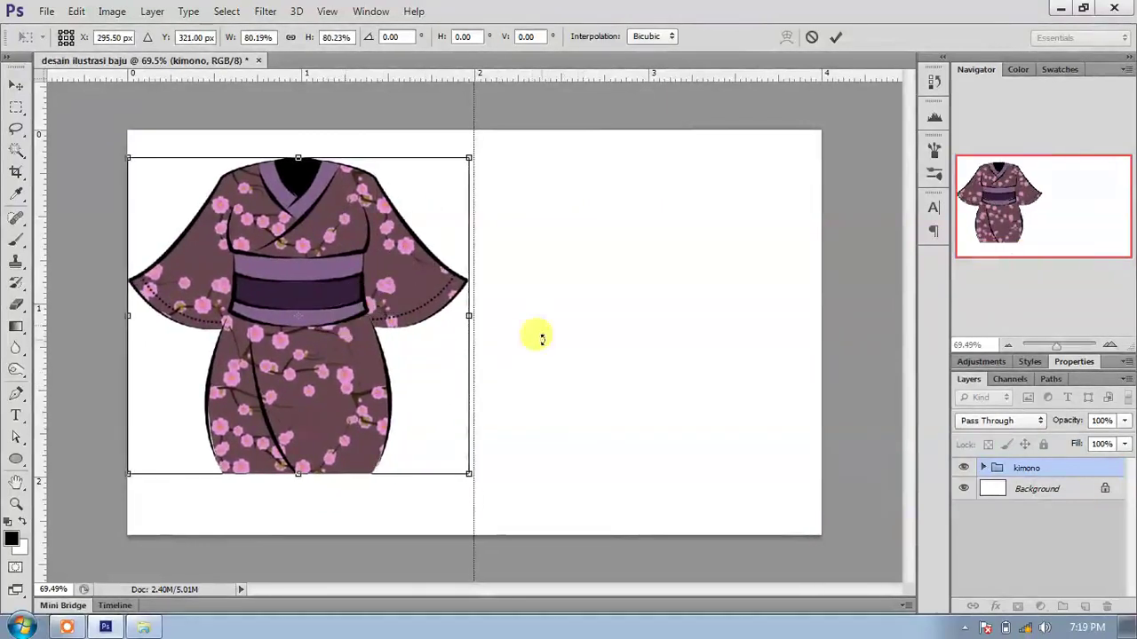
{"action": "key", "text": "Return"}
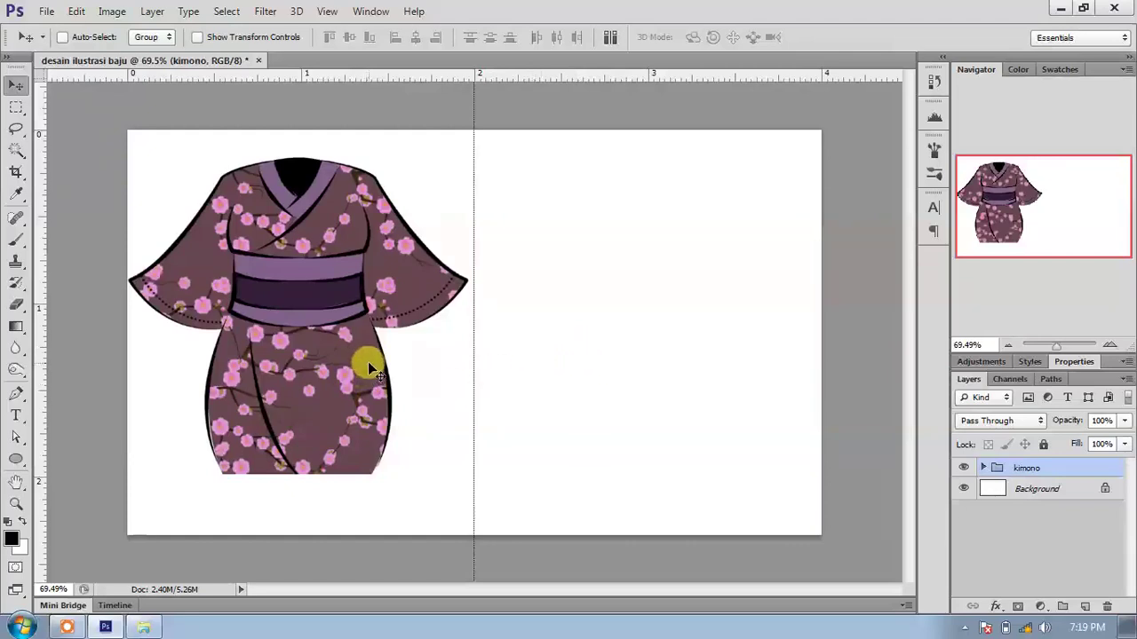
Add a new layer named "anabelle style" above the kimono group and hide that group.
{"action": "left_click", "coordinate": [1085, 607]}
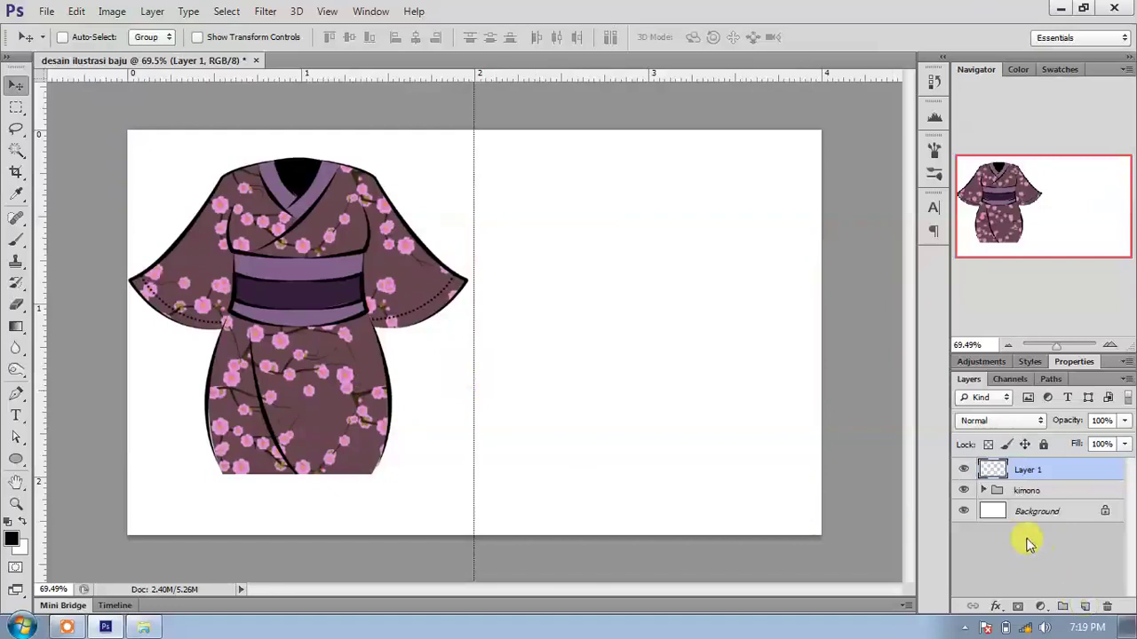
{"action": "left_click", "coordinate": [963, 491]}
{"action": "double_click", "coordinate": [1027, 471]}
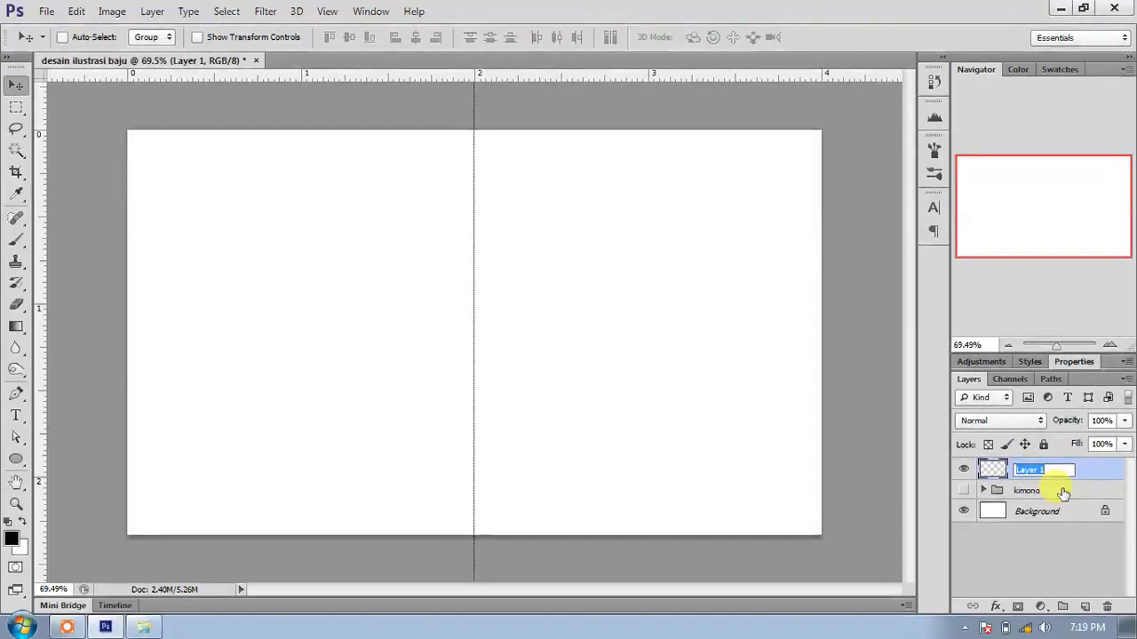
{"action": "type", "text": "anabelle"}
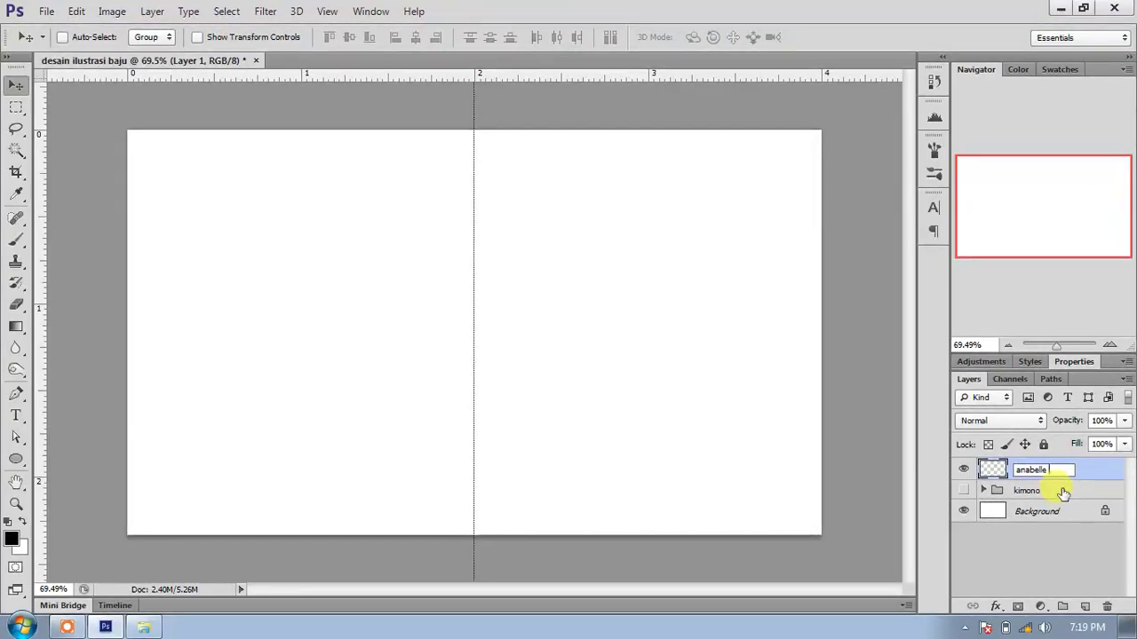
{"action": "type", "text": " style"}
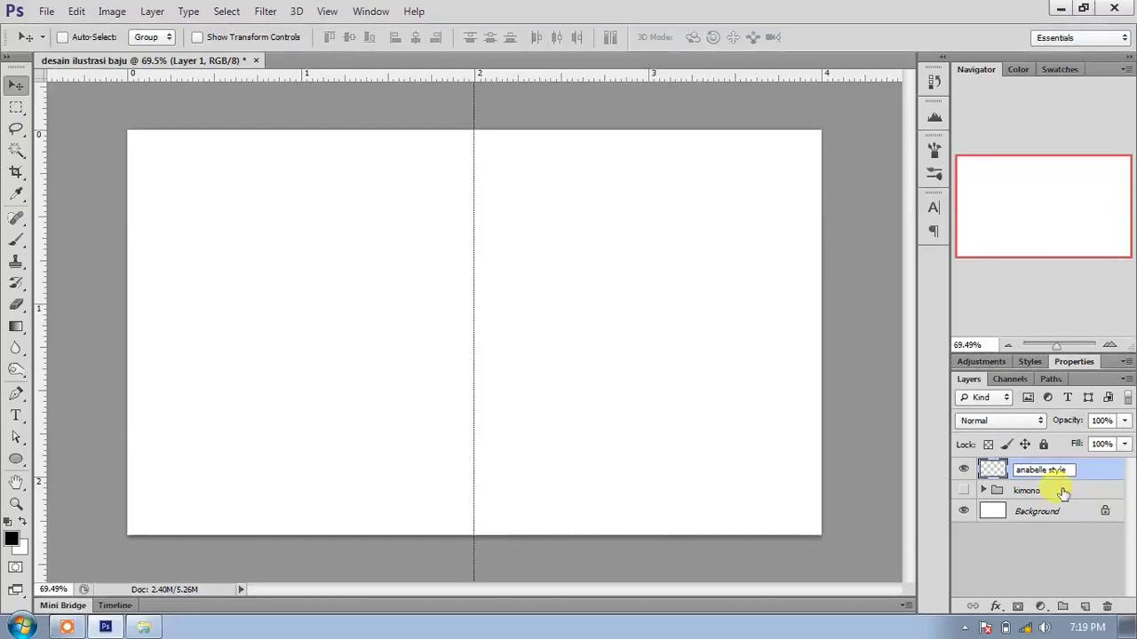
Name the new layer "anabelle style".
{"action": "key", "text": "Return"}
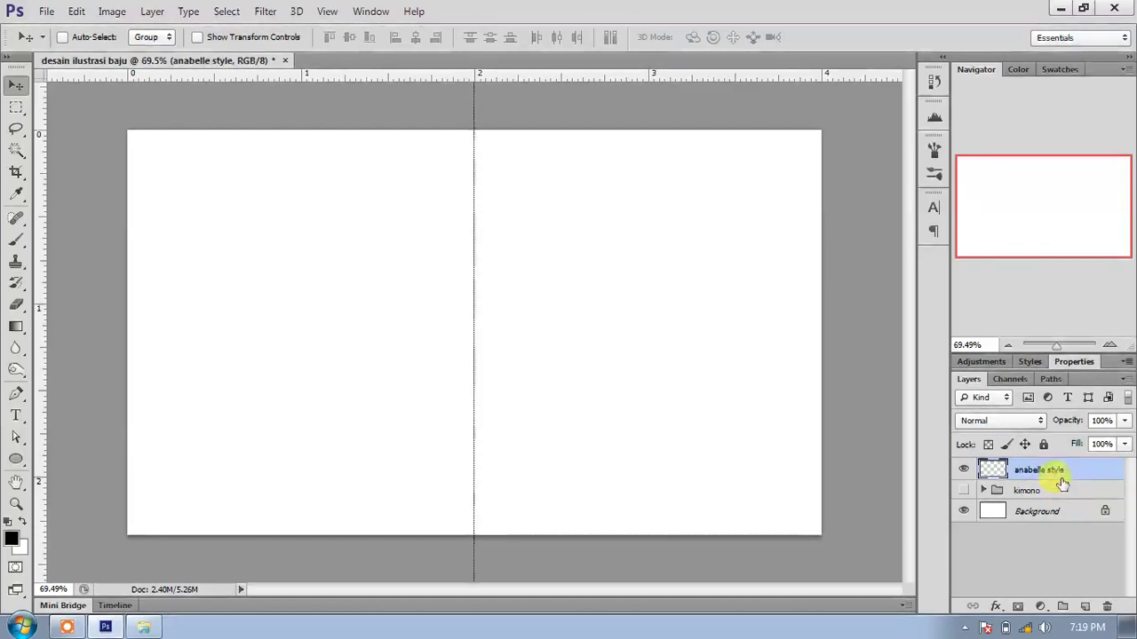
Set up the hard round brush with 1% spacing and a size of 10 px.
{"action": "left_click", "coordinate": [17, 241]}
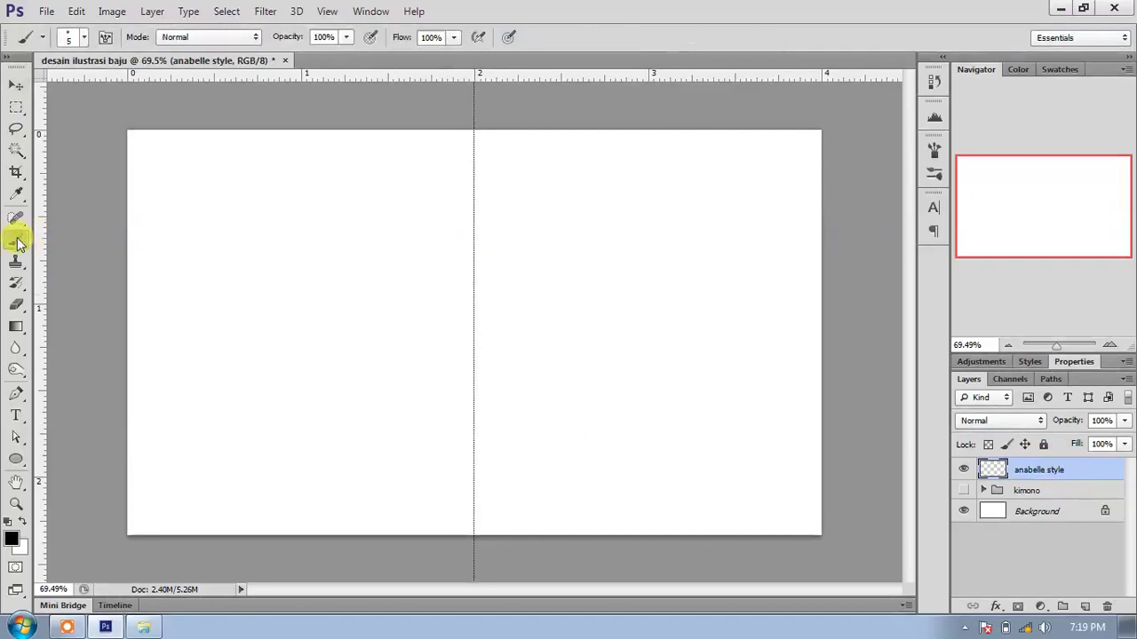
{"action": "left_click", "coordinate": [12, 398]}
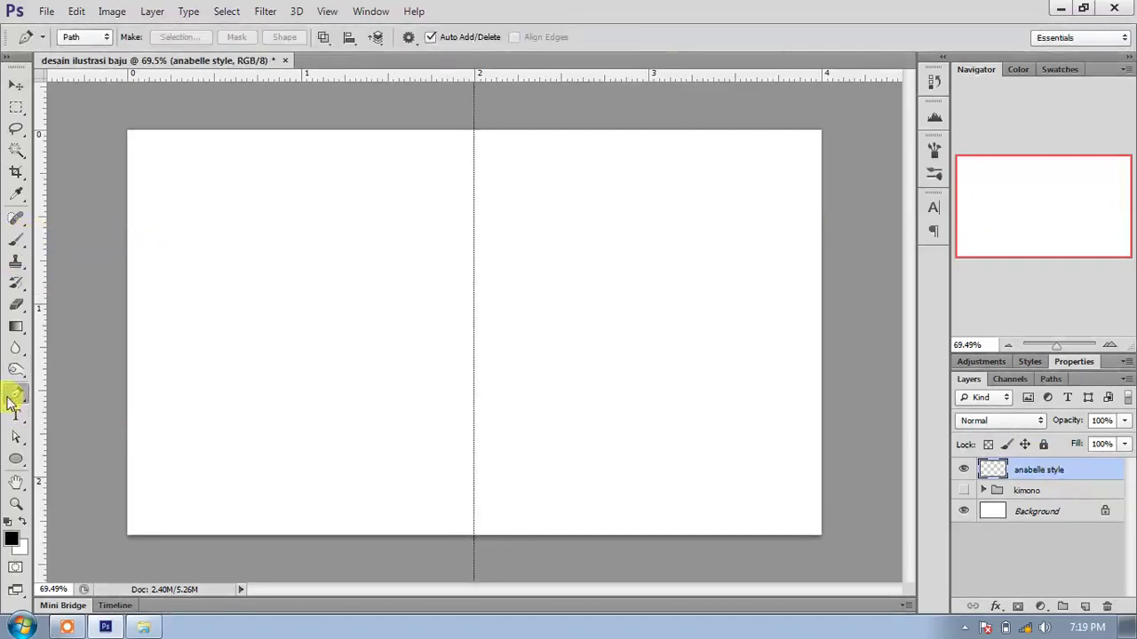
{"action": "left_click", "coordinate": [13, 248]}
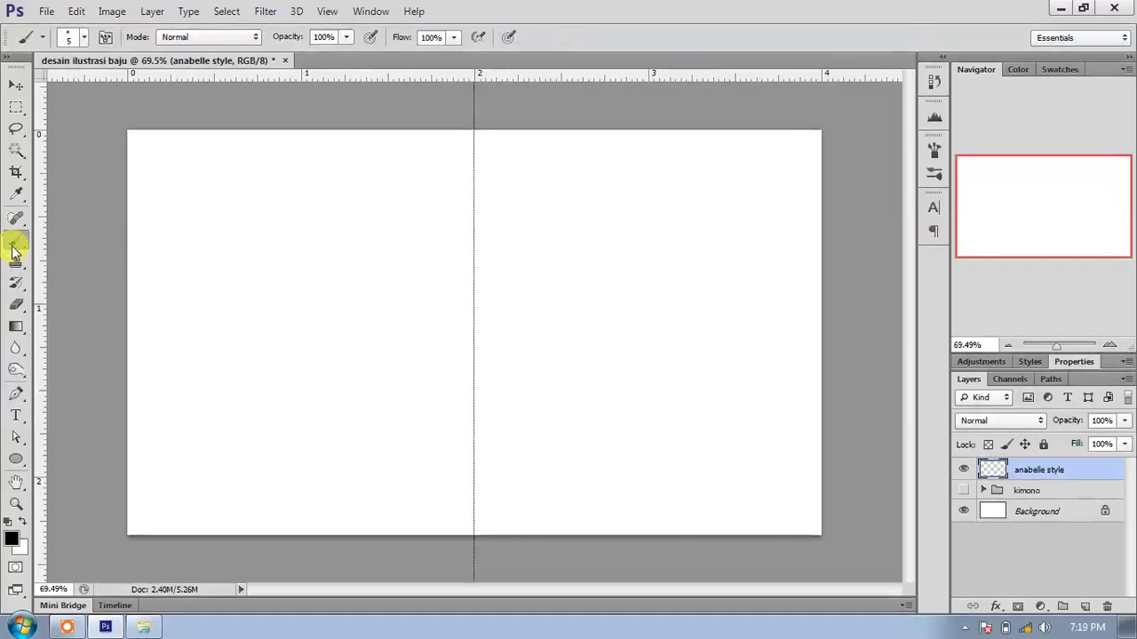
{"action": "right_click", "coordinate": [418, 254]}
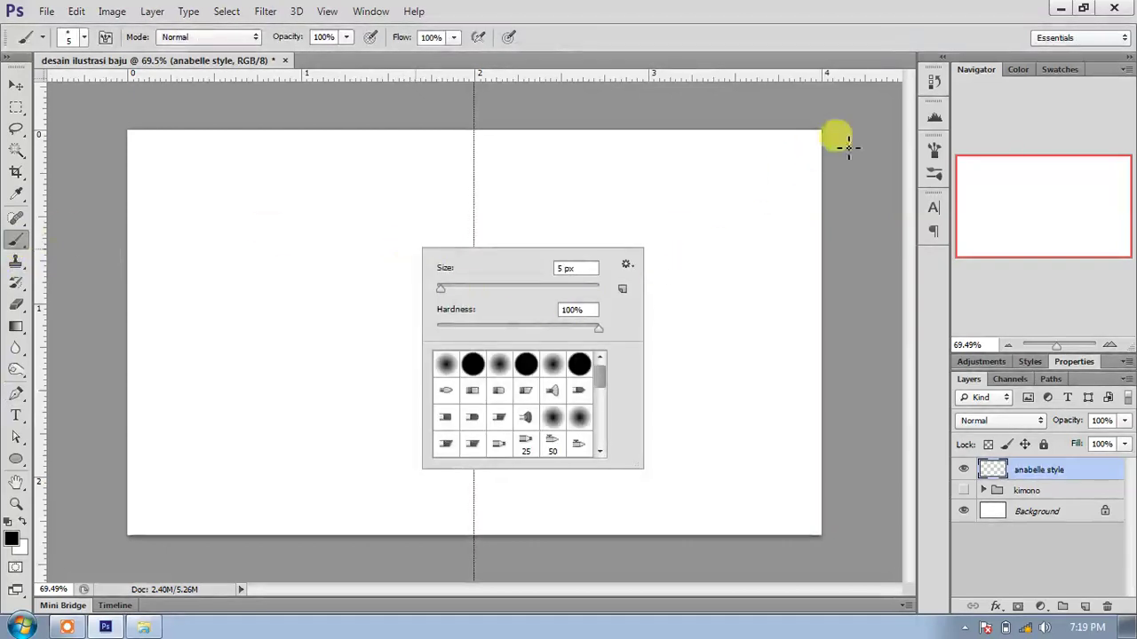
{"action": "left_click", "coordinate": [934, 151]}
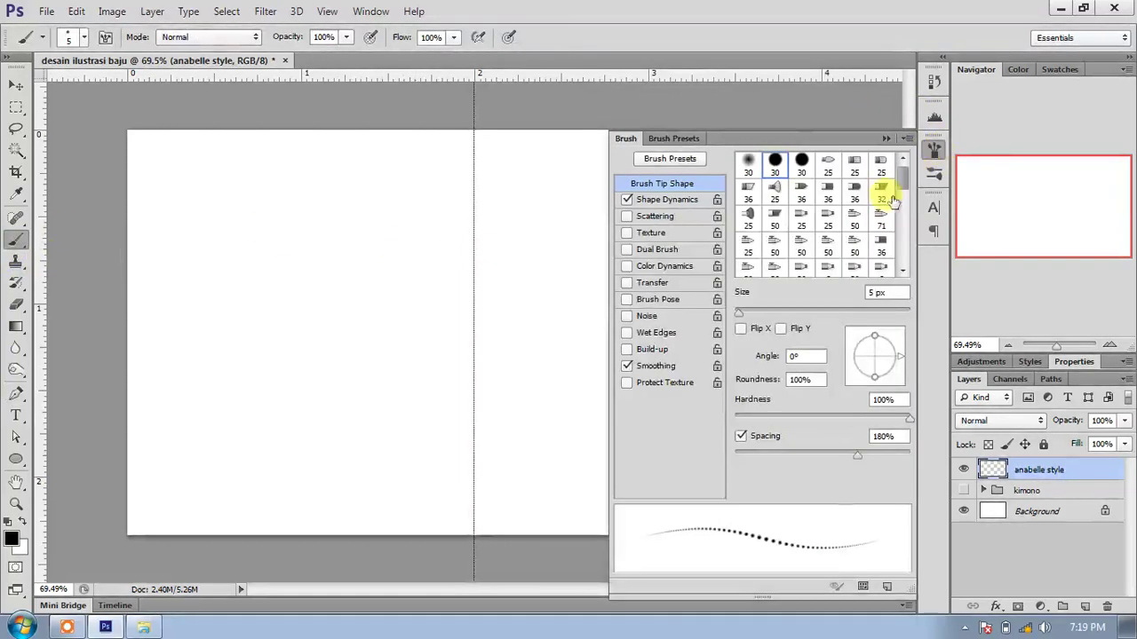
{"action": "left_click_drag", "start_coordinate": [859, 462], "coordinate": [722, 465]}
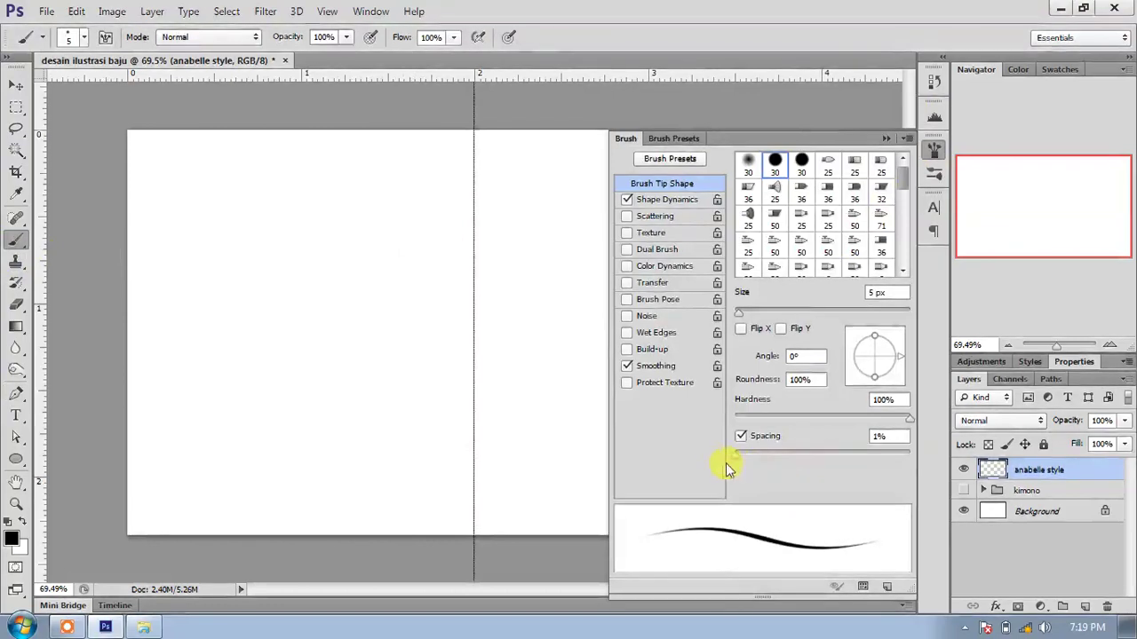
{"action": "left_click", "coordinate": [885, 139]}
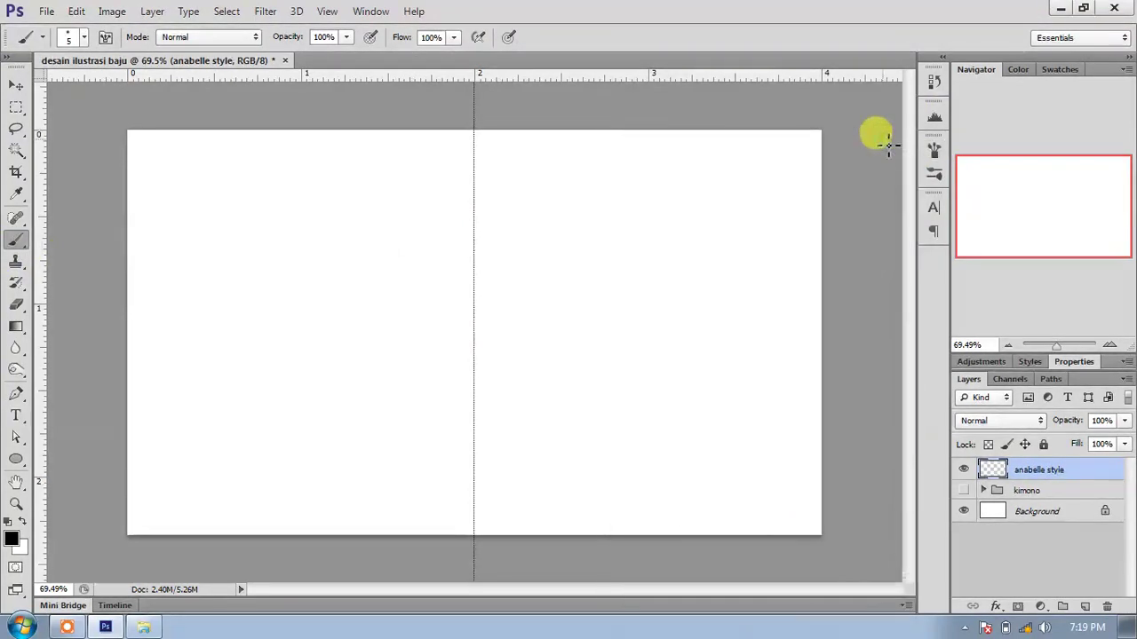
{"action": "right_click", "coordinate": [238, 215]}
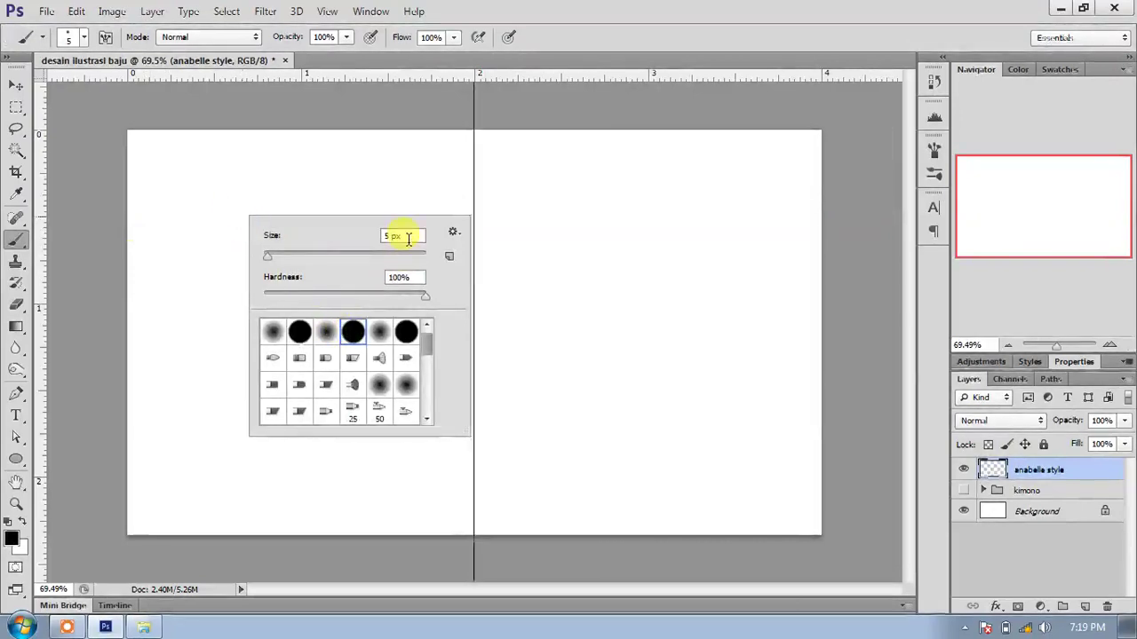
{"action": "type", "text": "10"}
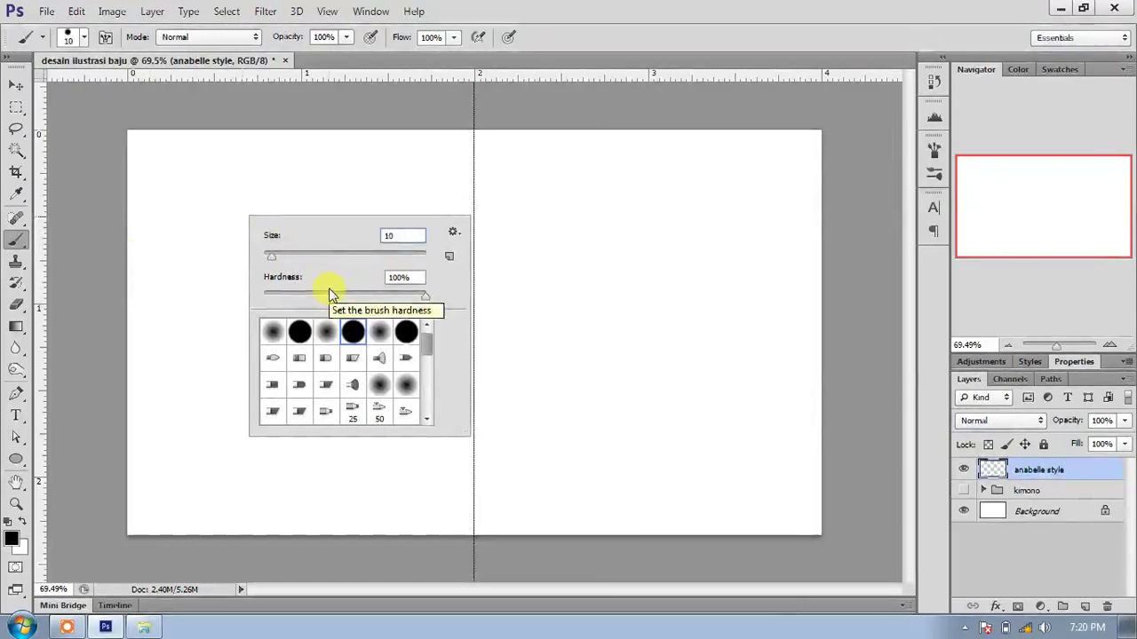
{"action": "key", "text": "Return"}
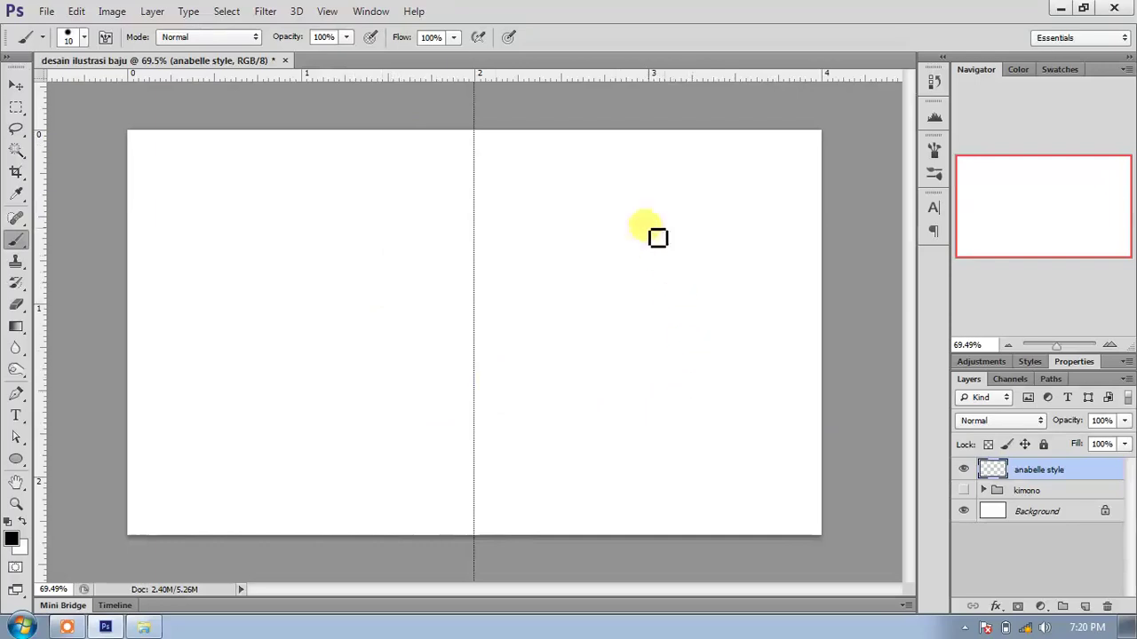
Draw a Pen path for the right half of the upper garment, curving from the vertical guide to the neck corner, around the outer edge and back.
{"action": "left_click", "coordinate": [15, 394]}
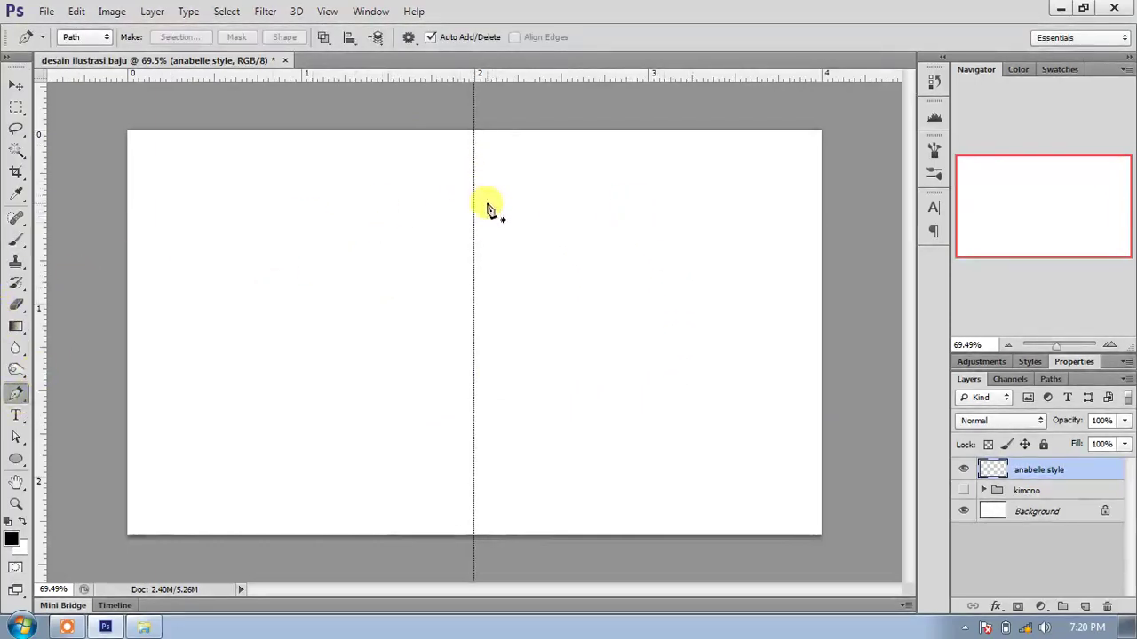
{"action": "scroll", "coordinate": [477, 204], "scroll_direction": "up", "scroll_amount": 1}
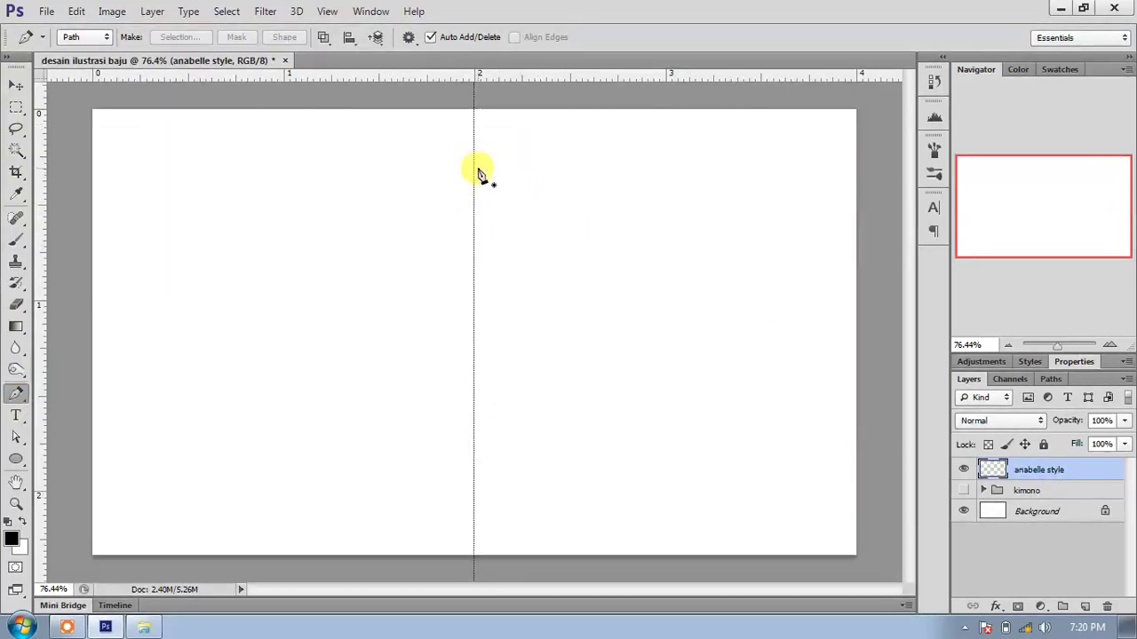
{"action": "left_click", "coordinate": [474, 152]}
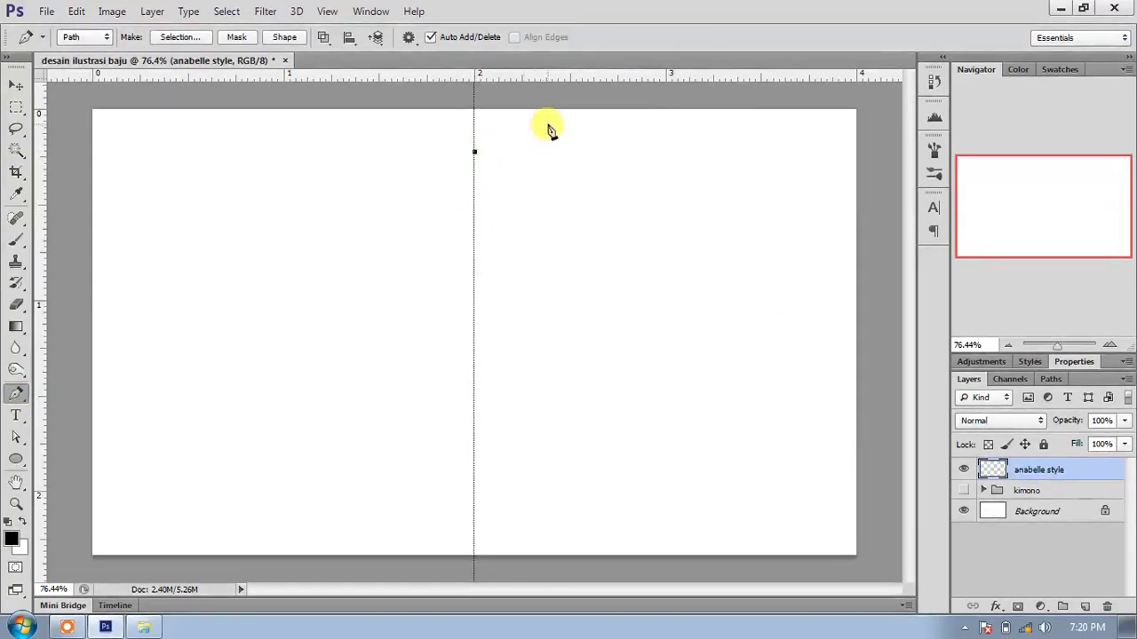
{"action": "left_click_drag", "start_coordinate": [543, 116], "coordinate": [548, 82]}
{"action": "left_click", "coordinate": [544, 118]}
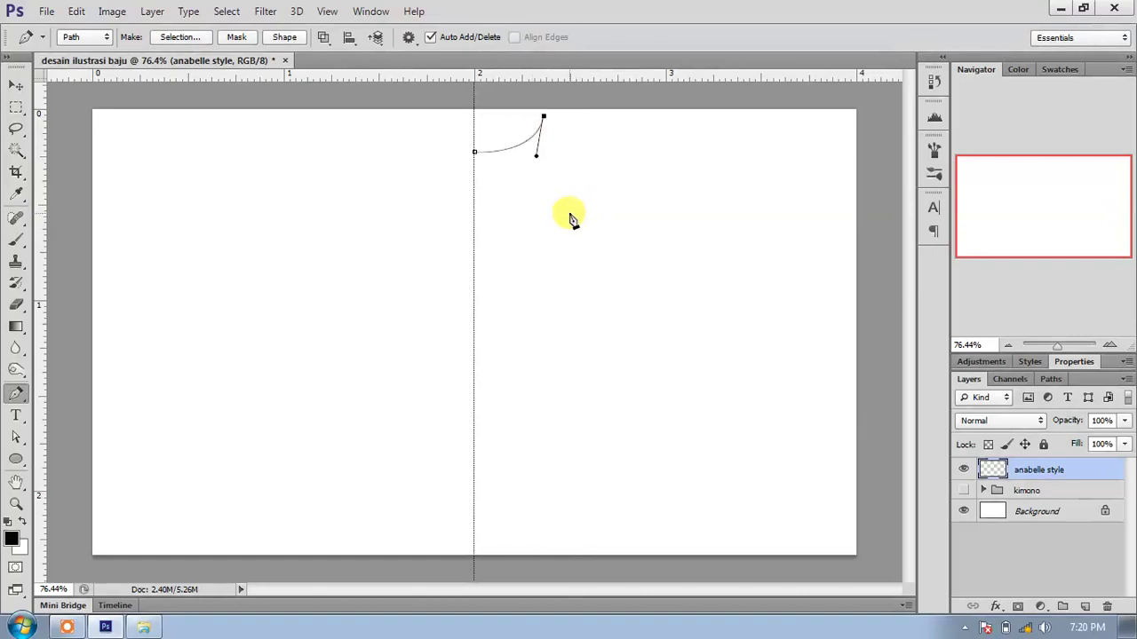
{"action": "left_click_drag", "start_coordinate": [569, 217], "coordinate": [551, 264]}
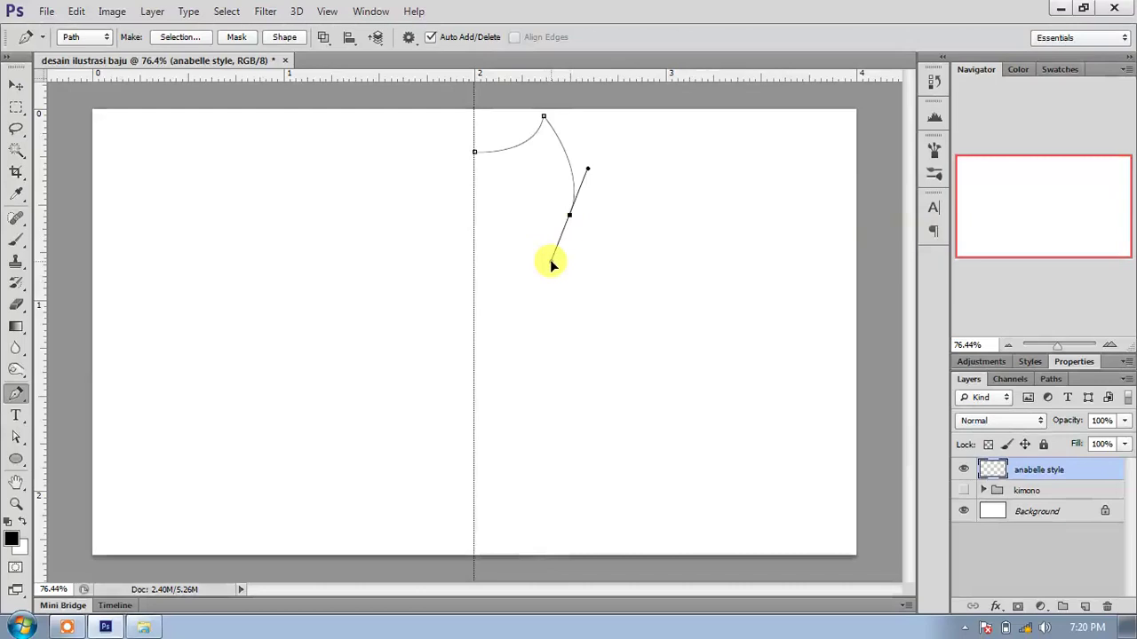
{"action": "left_click_drag", "start_coordinate": [550, 264], "coordinate": [532, 245]}
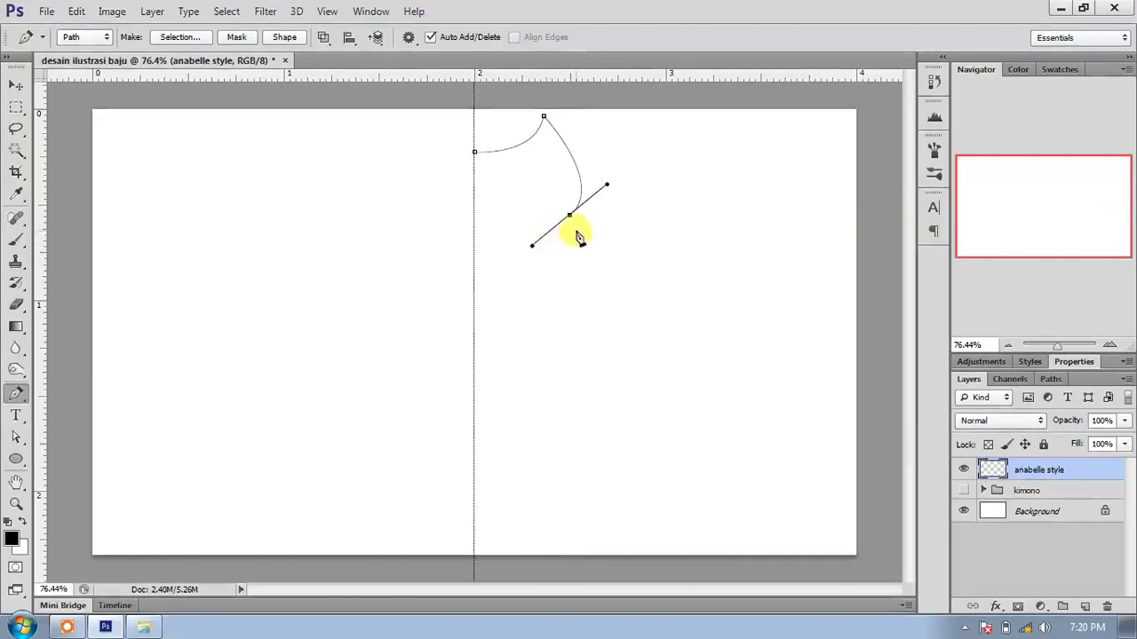
{"action": "left_click", "coordinate": [569, 216]}
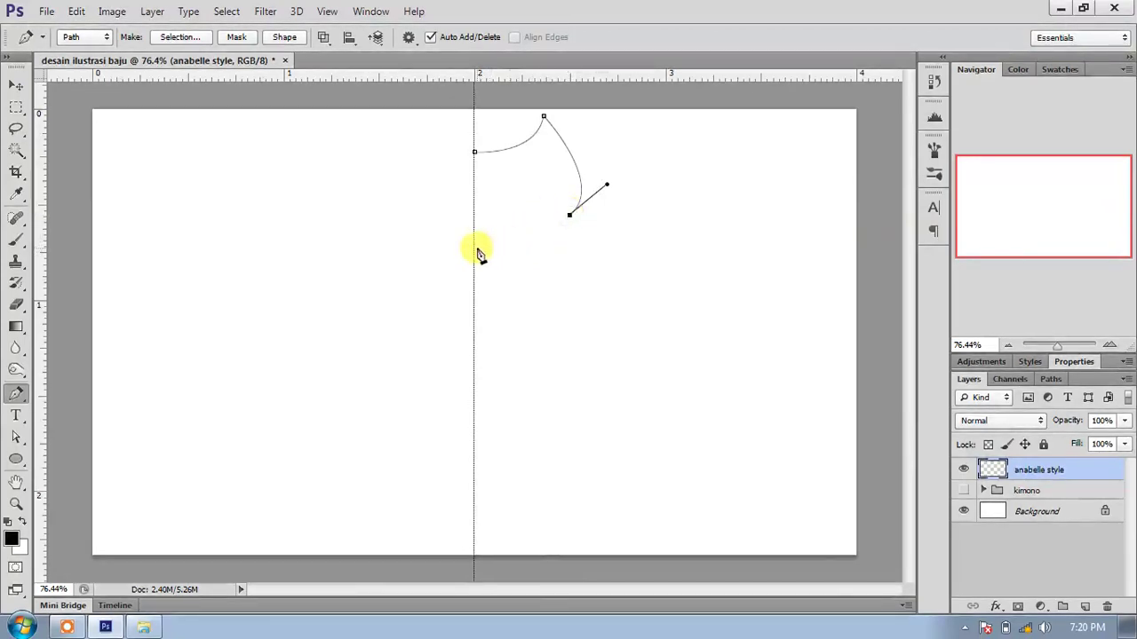
{"action": "left_click", "coordinate": [475, 246]}
{"action": "left_click_drag", "start_coordinate": [442, 246], "coordinate": [415, 248]}
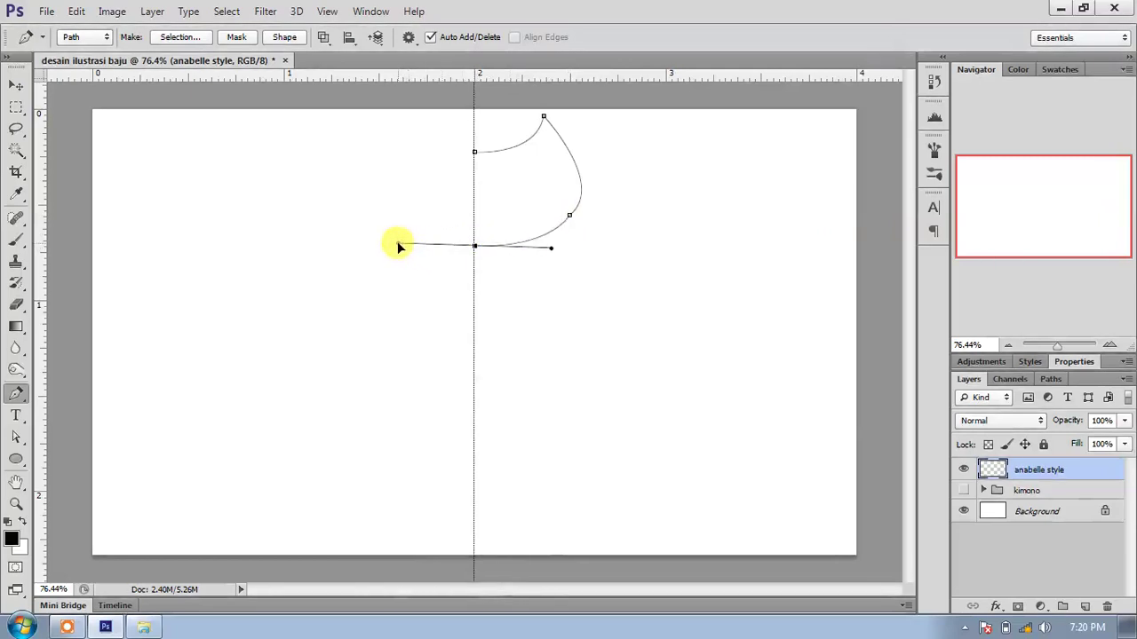
{"action": "left_click_drag", "start_coordinate": [398, 245], "coordinate": [398, 248]}
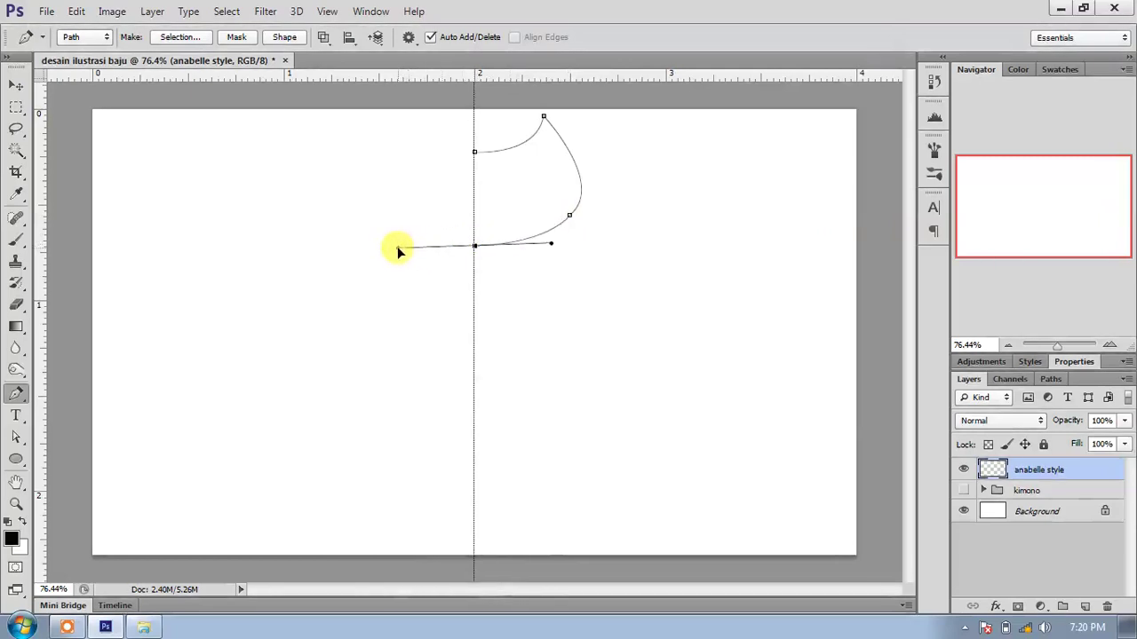
Stroke the upper garment path with the Brush using Simulate Pressure, and delete the path.
{"action": "right_click", "coordinate": [516, 217]}
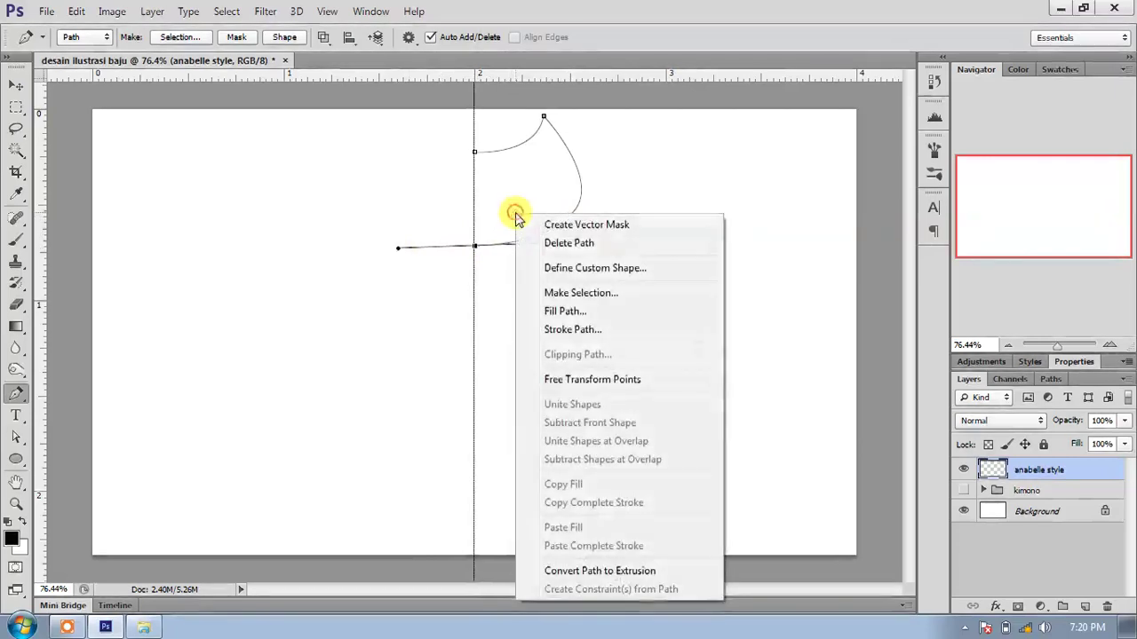
{"action": "left_click", "coordinate": [571, 330]}
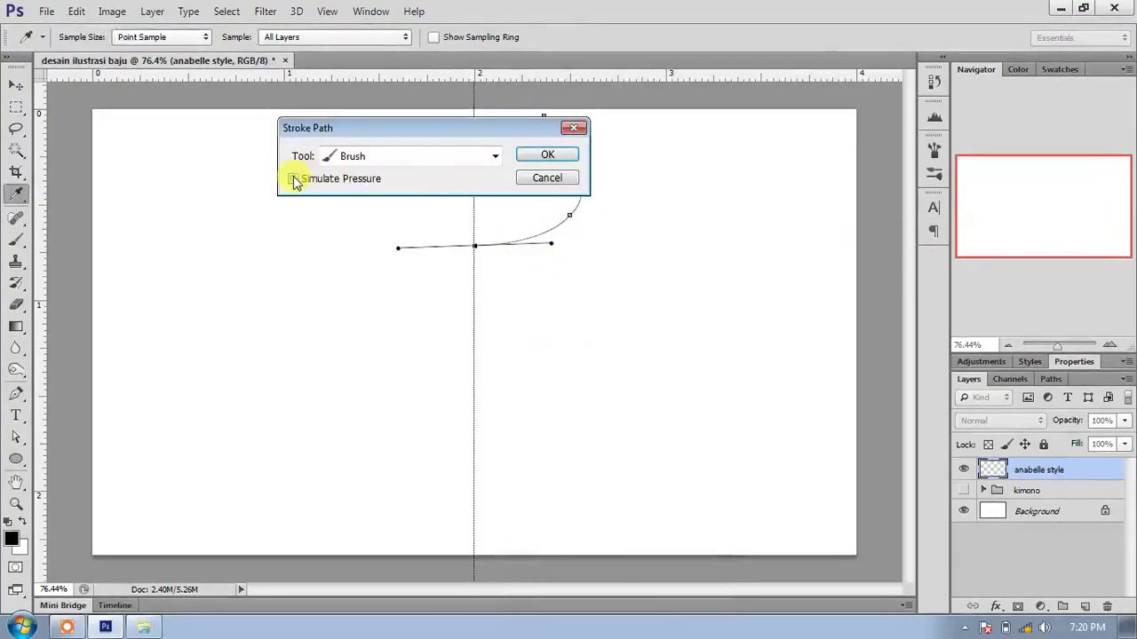
{"action": "left_click", "coordinate": [547, 156]}
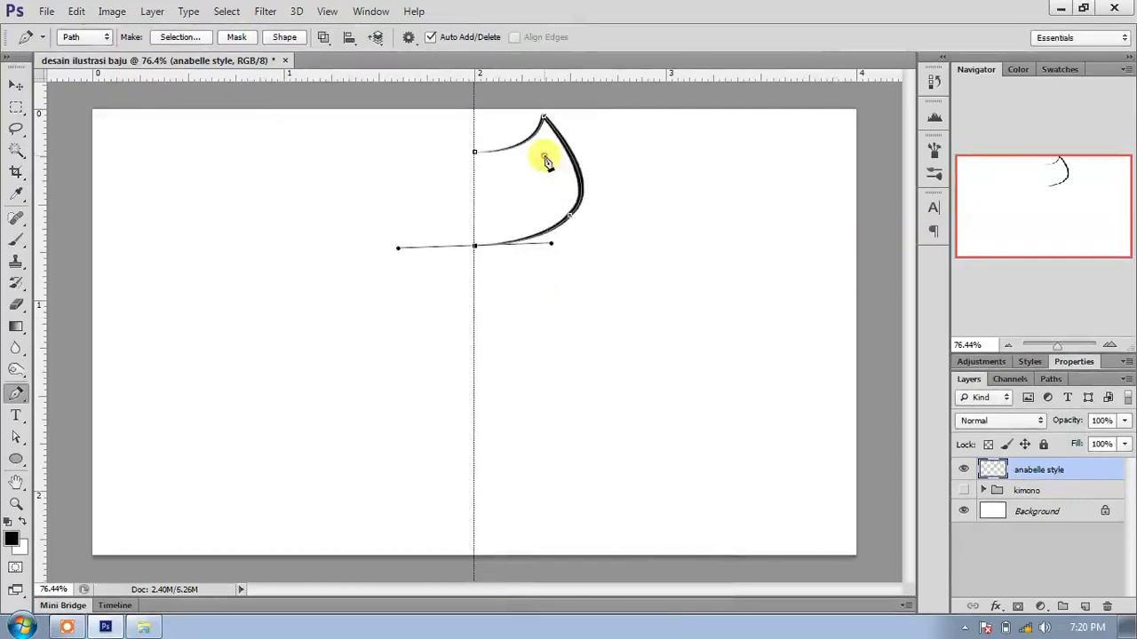
{"action": "right_click", "coordinate": [540, 153]}
{"action": "left_click", "coordinate": [540, 186]}
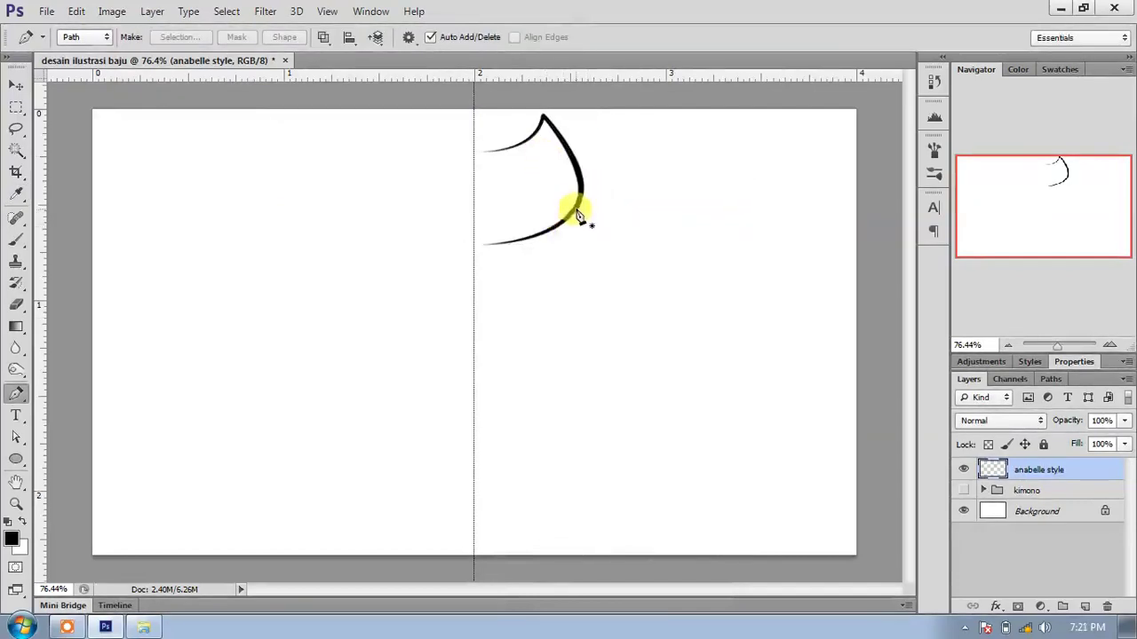
Draw a Pen path for the waist, curving down from the upper outline's lower edge to a hem corner and in to the guide.
{"action": "left_click", "coordinate": [556, 227]}
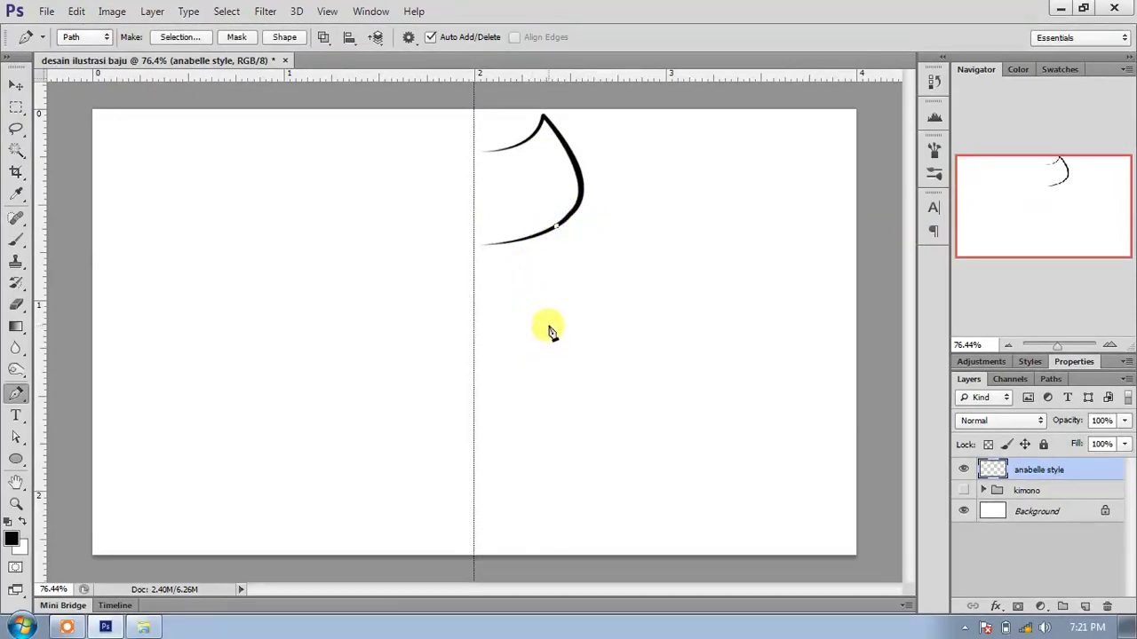
{"action": "left_click_drag", "start_coordinate": [546, 321], "coordinate": [569, 353]}
{"action": "left_click", "coordinate": [546, 321], "text": "alt"}
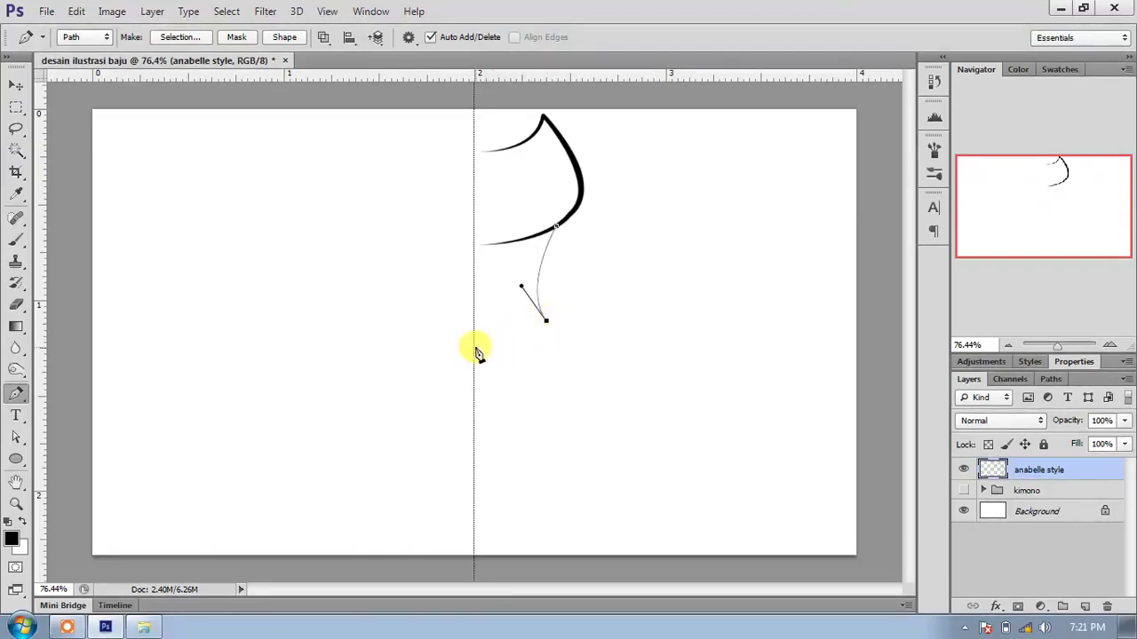
{"action": "left_click_drag", "start_coordinate": [474, 345], "coordinate": [419, 348]}
Stroke the waist and hem path with the Brush, and delete the path.
{"action": "right_click", "coordinate": [601, 266]}
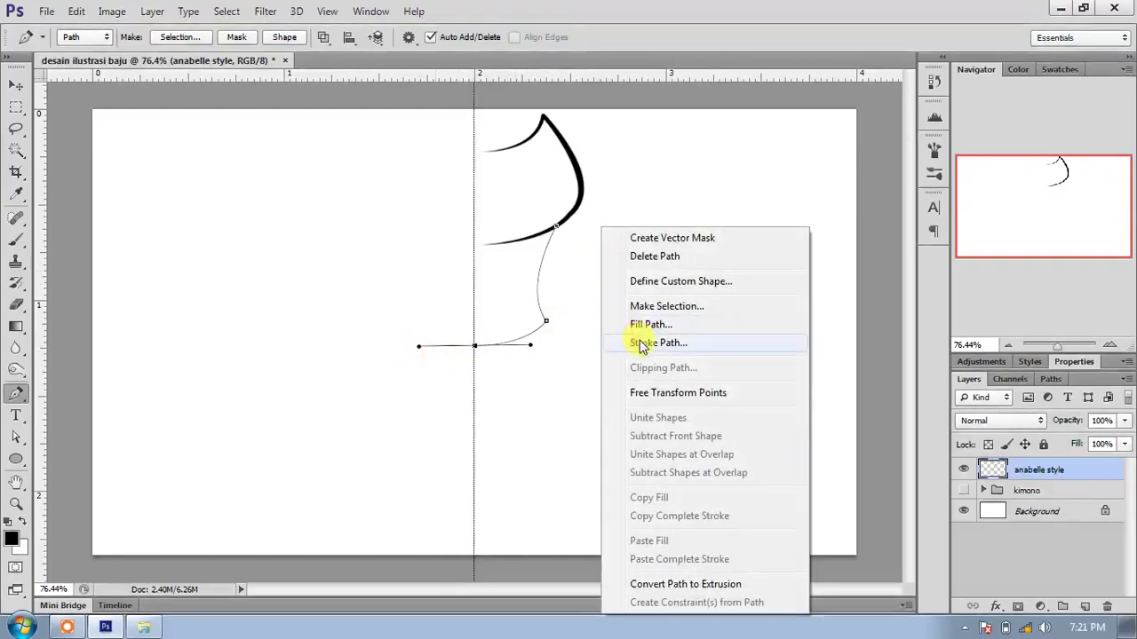
{"action": "left_click", "coordinate": [640, 343]}
{"action": "left_click", "coordinate": [543, 158]}
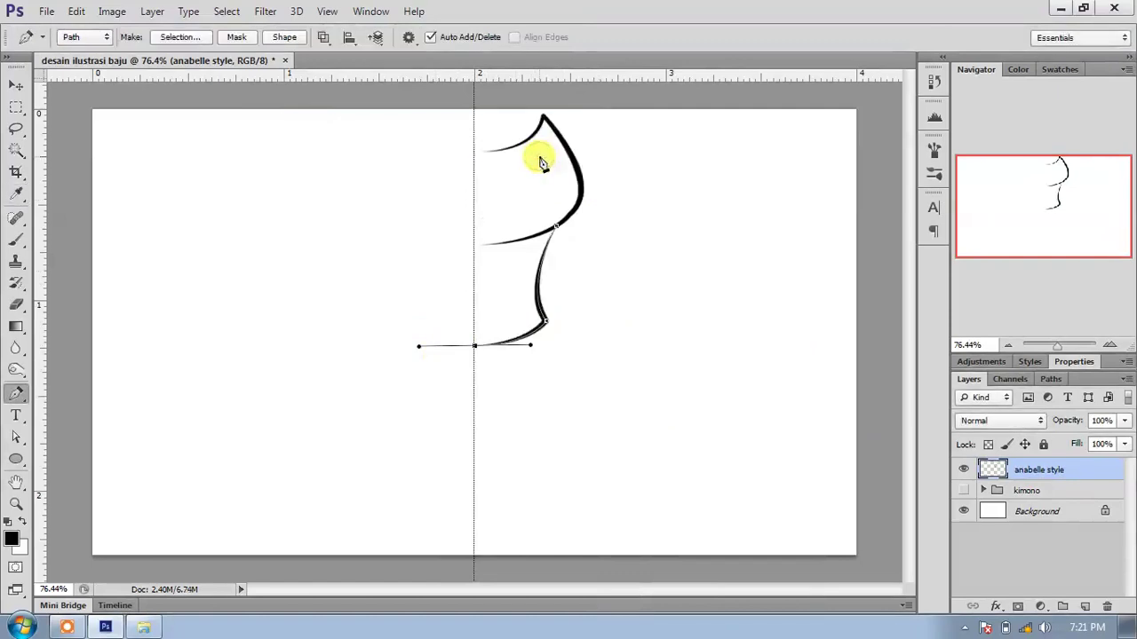
{"action": "right_click", "coordinate": [538, 158]}
{"action": "left_click", "coordinate": [586, 188]}
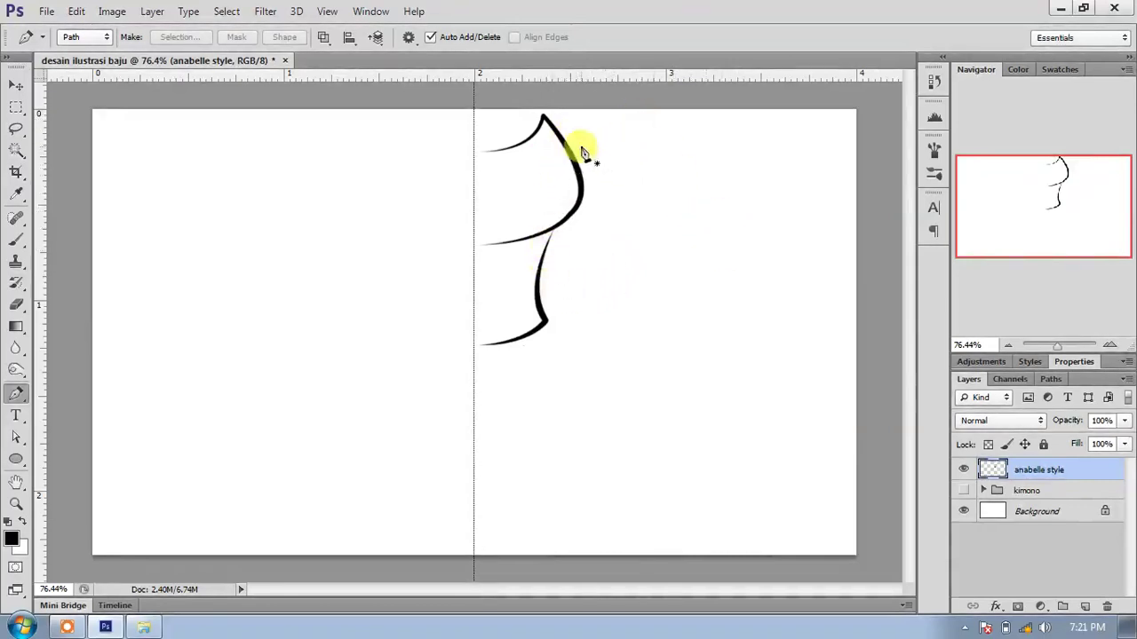
Draw a Pen path for a rounded puff sleeve from the neck corner outward, down and back to the upper garment's lower outer edge.
{"action": "left_click", "coordinate": [543, 117]}
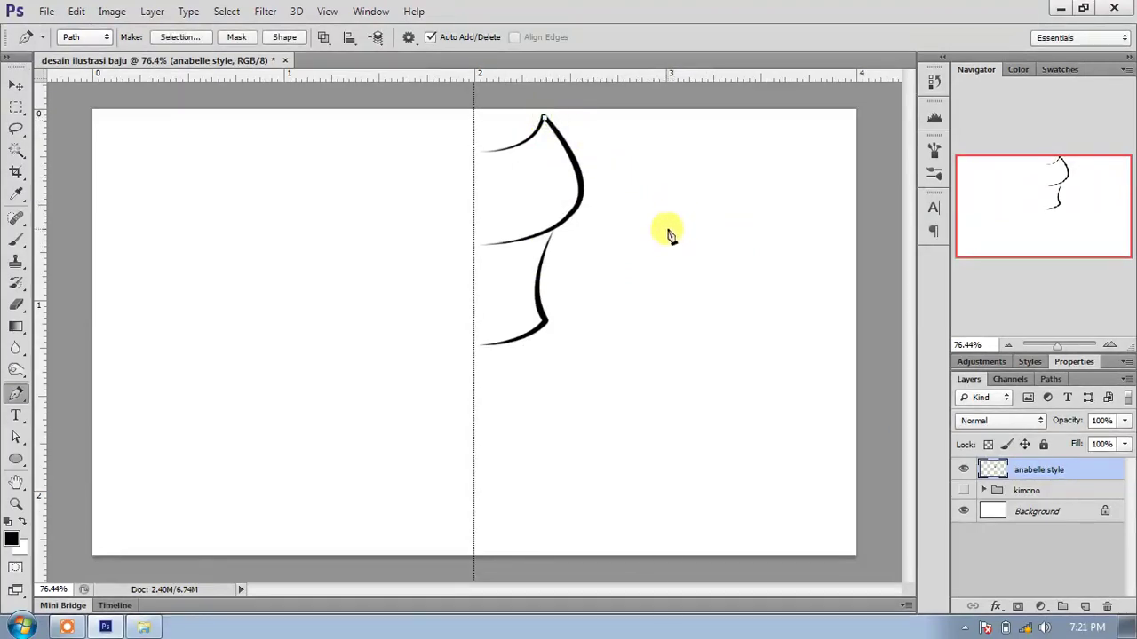
{"action": "left_click_drag", "start_coordinate": [666, 229], "coordinate": [632, 328]}
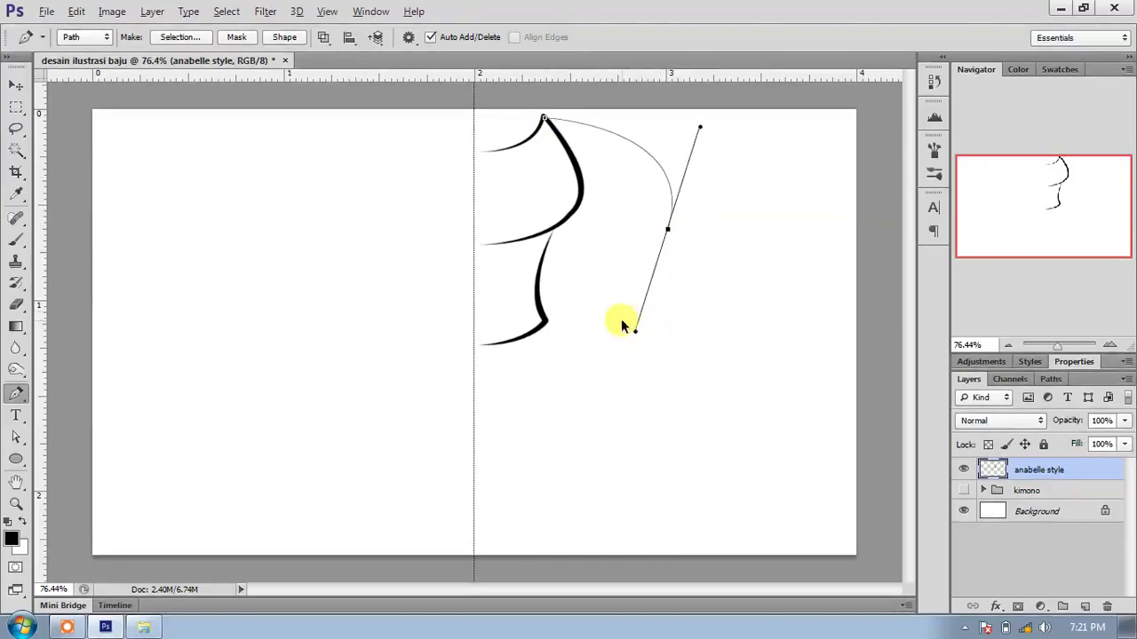
{"action": "key", "text": "ctrl+alt+z"}
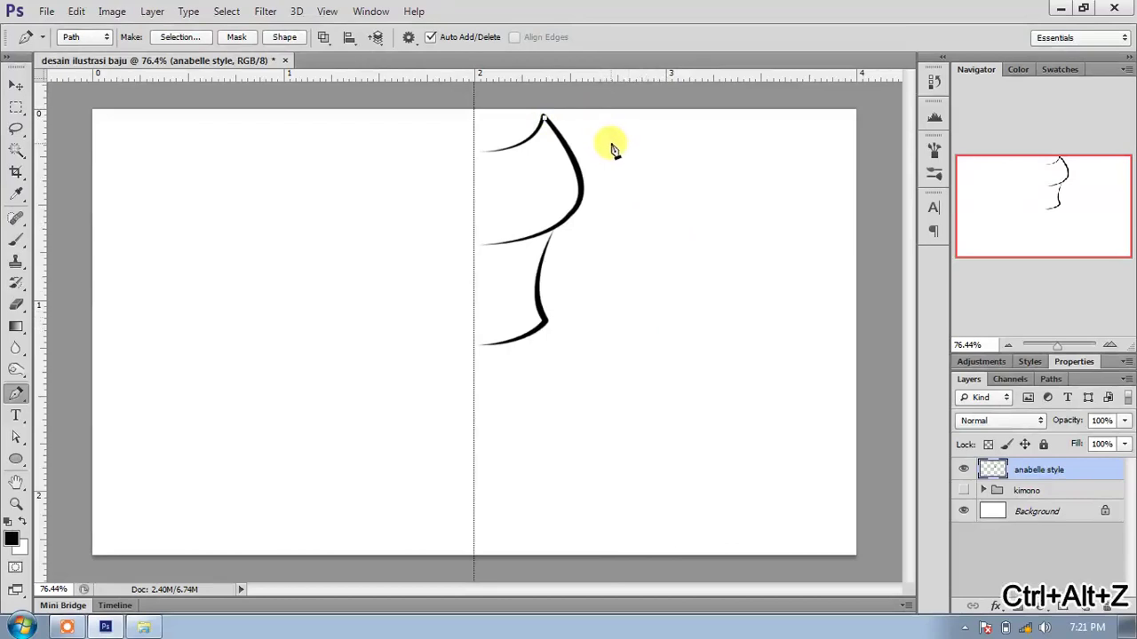
{"action": "left_click_drag", "start_coordinate": [625, 151], "coordinate": [654, 155]}
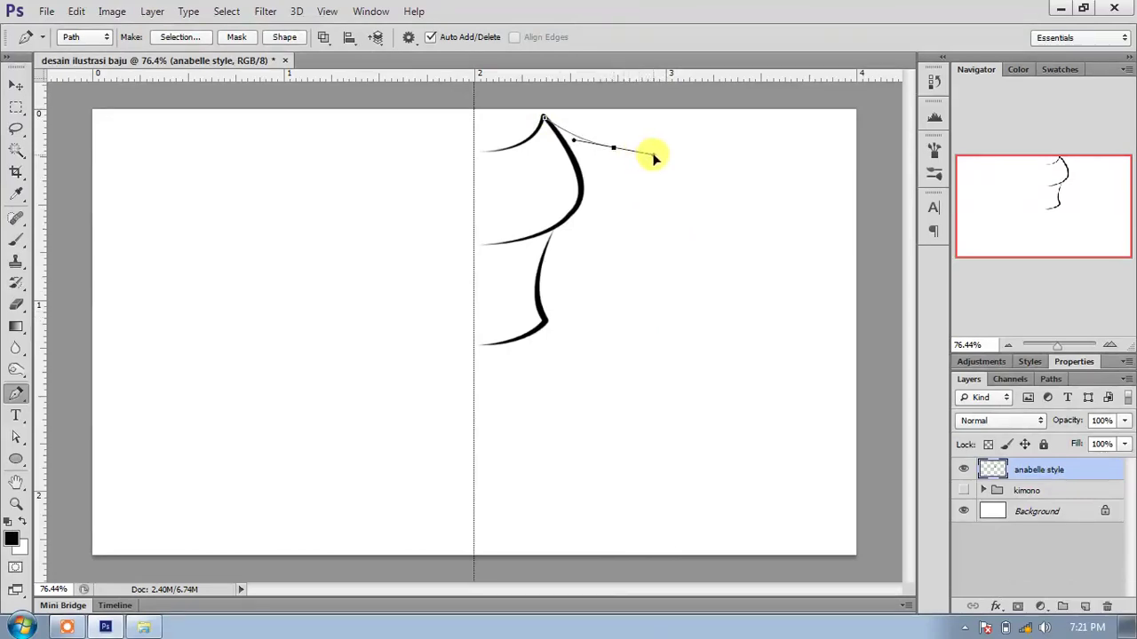
{"action": "left_click_drag", "start_coordinate": [656, 161], "coordinate": [655, 160]}
{"action": "left_click", "coordinate": [613, 147], "text": "alt"}
{"action": "left_click_drag", "start_coordinate": [636, 234], "coordinate": [622, 257]}
{"action": "left_click_drag", "start_coordinate": [565, 224], "coordinate": [515, 183]}
Stroke the puff sleeve path with the Brush using Simulate Pressure, and delete the path.
{"action": "right_click", "coordinate": [609, 191]}
{"action": "left_click", "coordinate": [665, 315]}
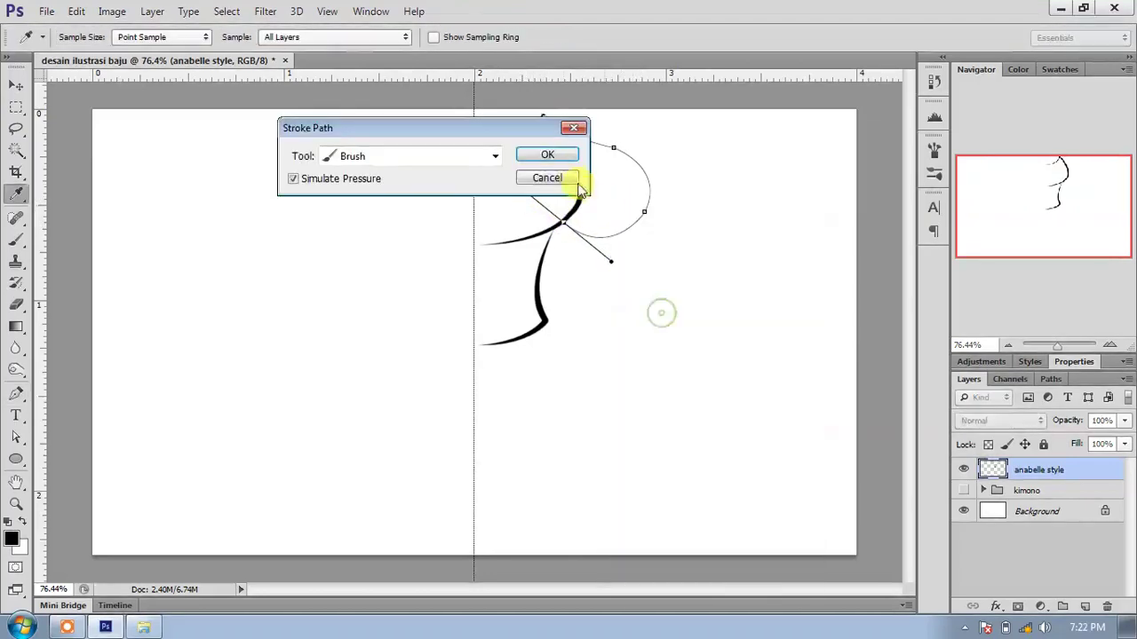
{"action": "left_click", "coordinate": [574, 158]}
{"action": "right_click", "coordinate": [573, 158]}
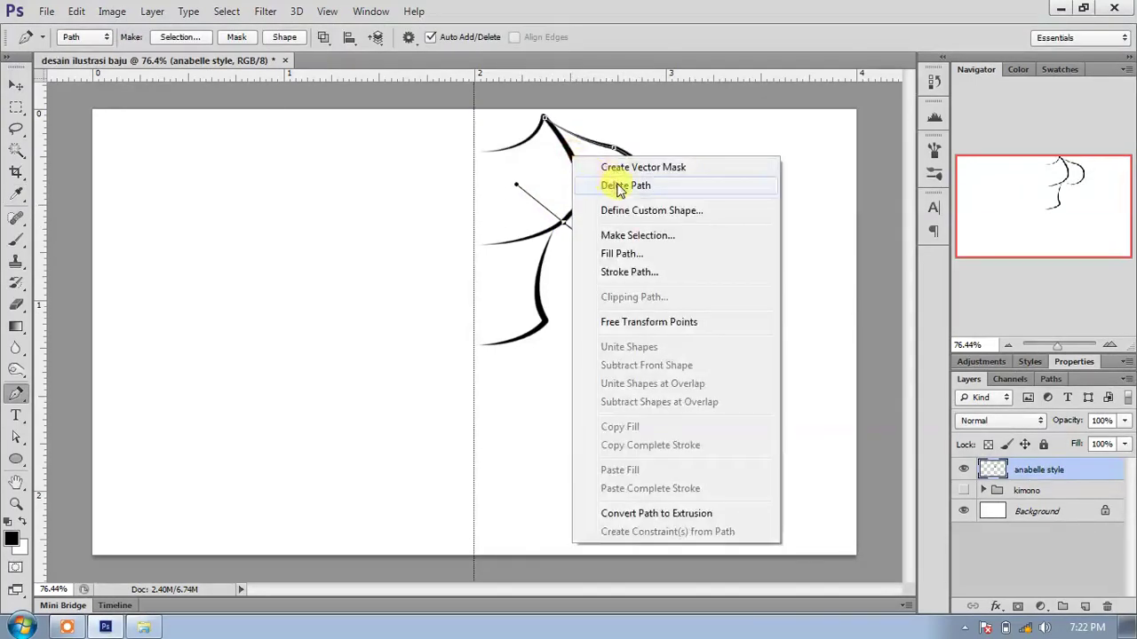
{"action": "left_click", "coordinate": [616, 186]}
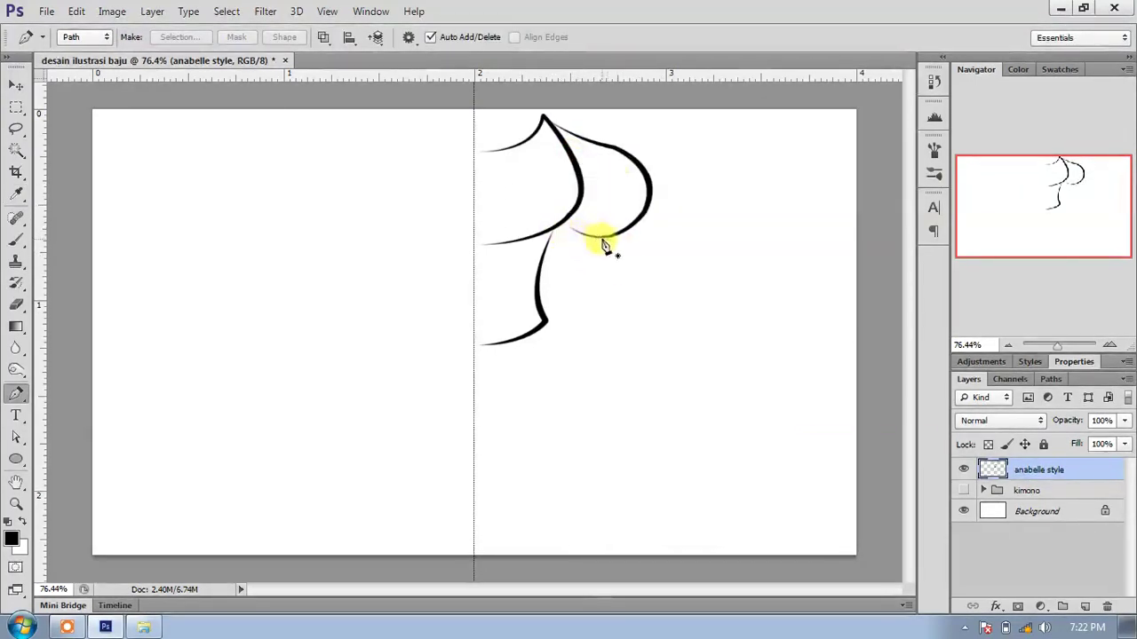
Draw a Pen path for the sleeve cuff, from the sleeve's inner lower end down, across in a shallow curve and up to the sleeve's outer edge.
{"action": "left_click", "coordinate": [561, 225]}
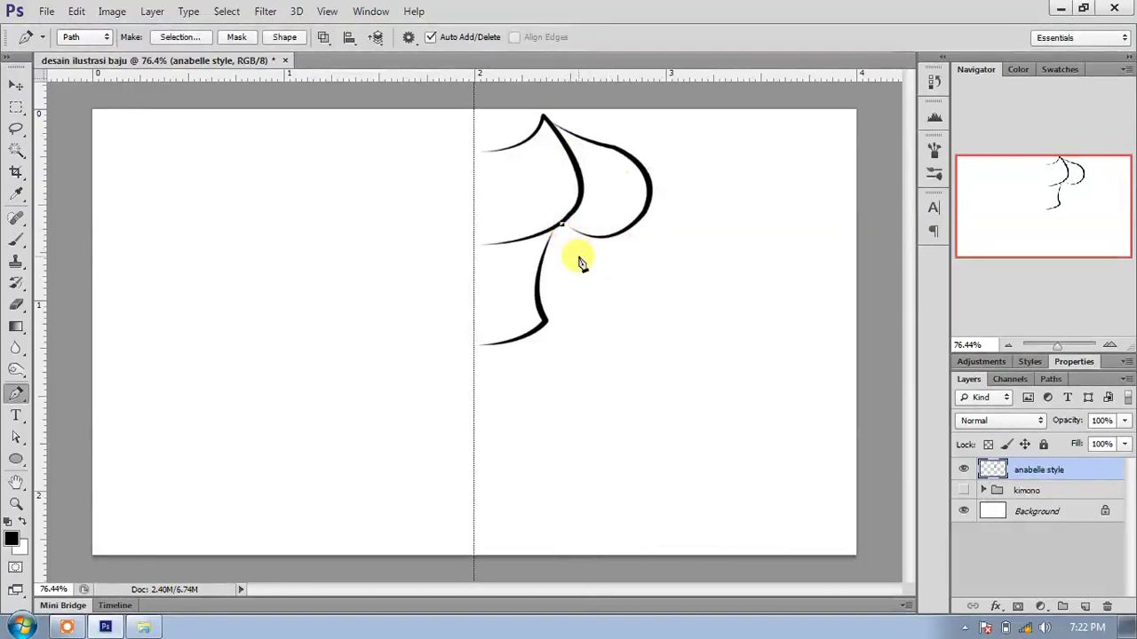
{"action": "left_click_drag", "start_coordinate": [578, 263], "coordinate": [579, 257]}
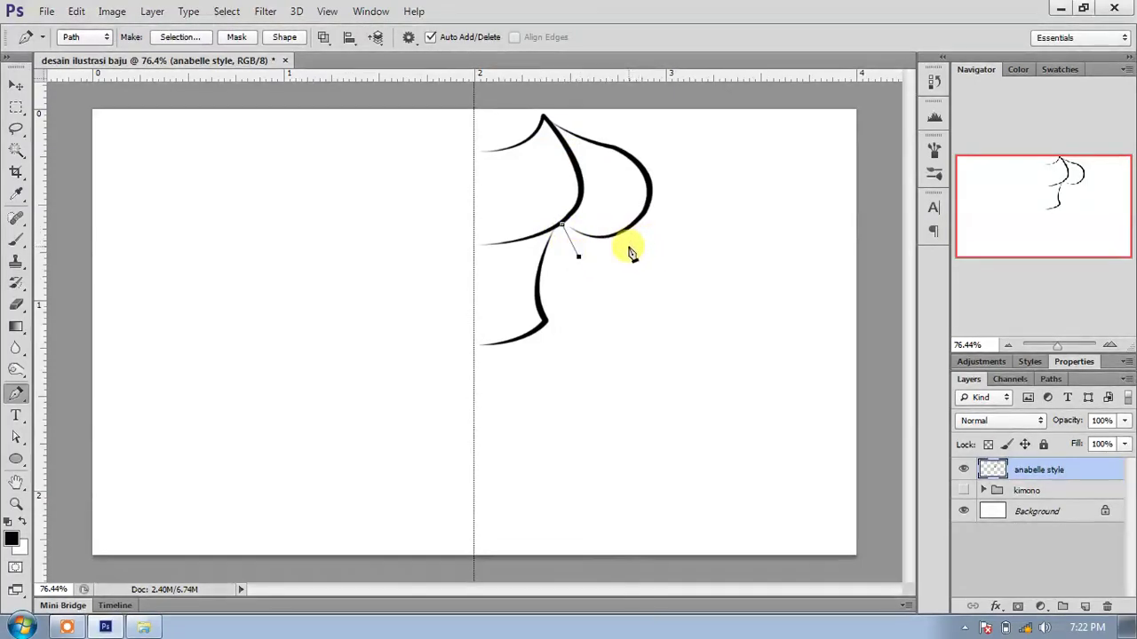
{"action": "left_click_drag", "start_coordinate": [628, 246], "coordinate": [640, 228]}
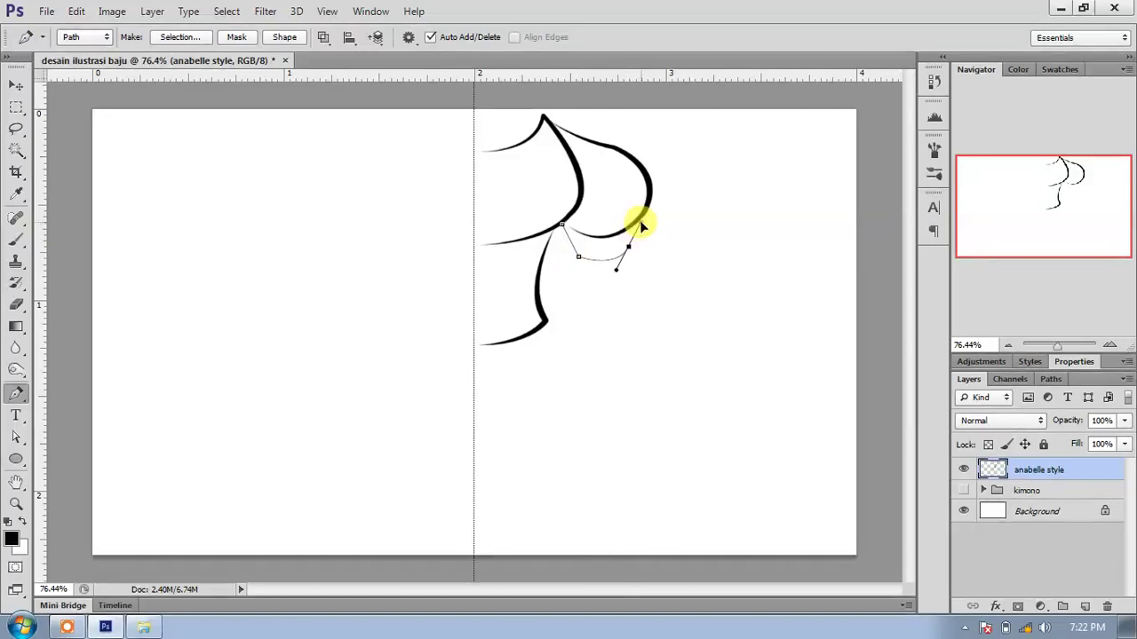
{"action": "left_click", "coordinate": [628, 247], "text": "alt"}
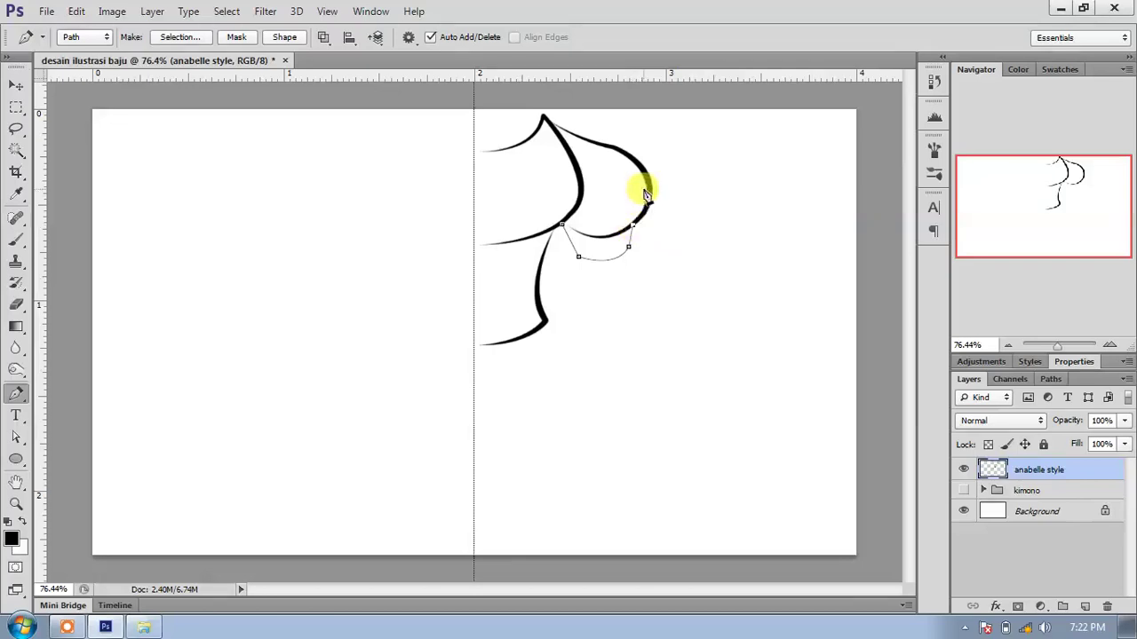
Stroke the sleeve cuff path with the Brush using Simulate Pressure, and delete the path.
{"action": "right_click", "coordinate": [642, 188]}
{"action": "left_click", "coordinate": [688, 309]}
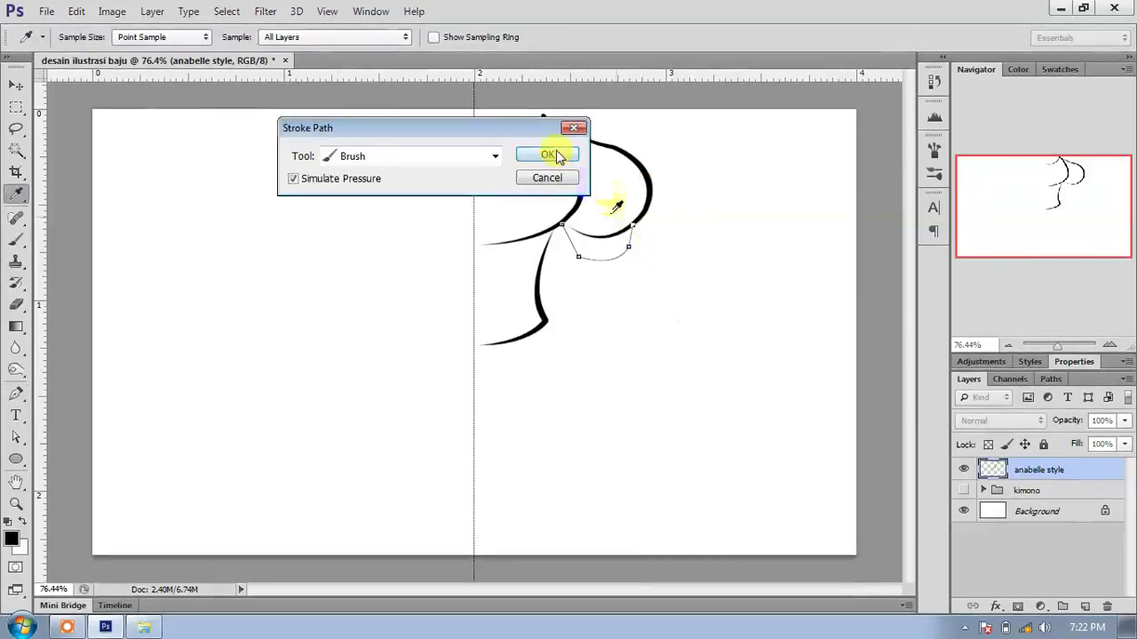
{"action": "left_click", "coordinate": [551, 152]}
{"action": "right_click", "coordinate": [554, 151]}
{"action": "left_click", "coordinate": [610, 181]}
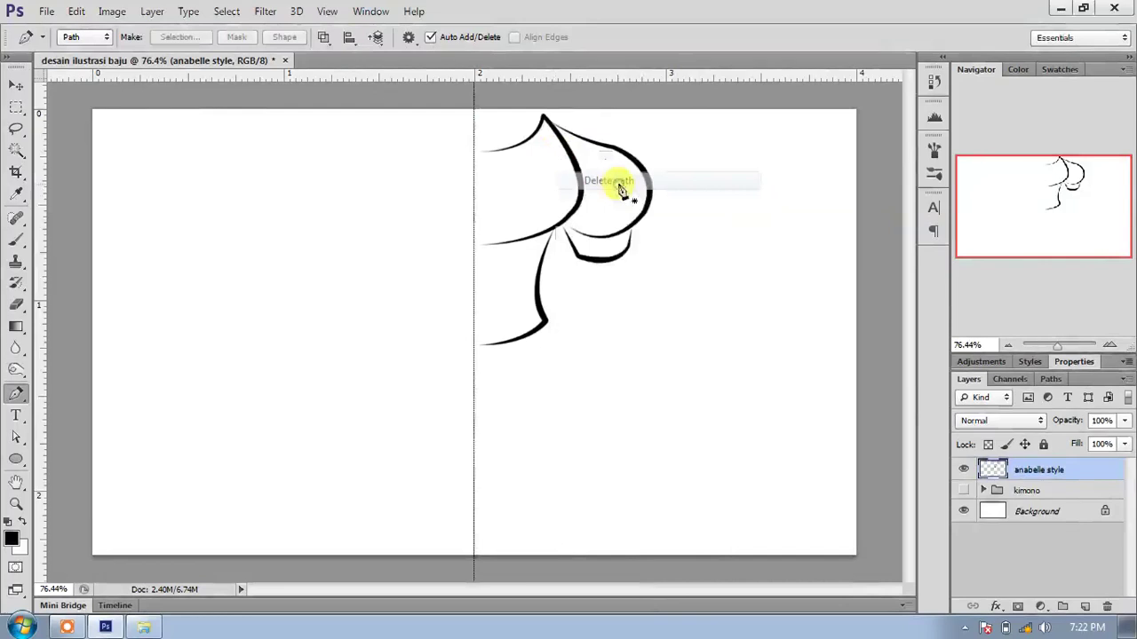
Draw a Pen path for the skirt's outer edge, curving from the waist corner outward and down past the canvas's lower edge.
{"action": "key", "text": "ctrl+minus"}
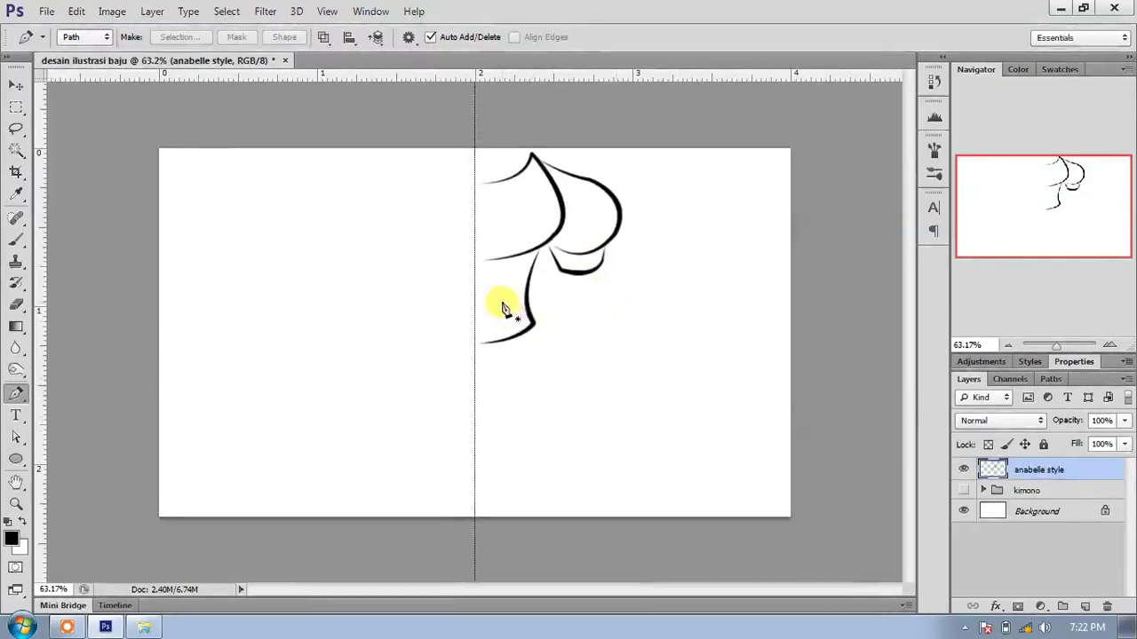
{"action": "scroll", "coordinate": [522, 275], "scroll_direction": "up", "scroll_amount": 2}
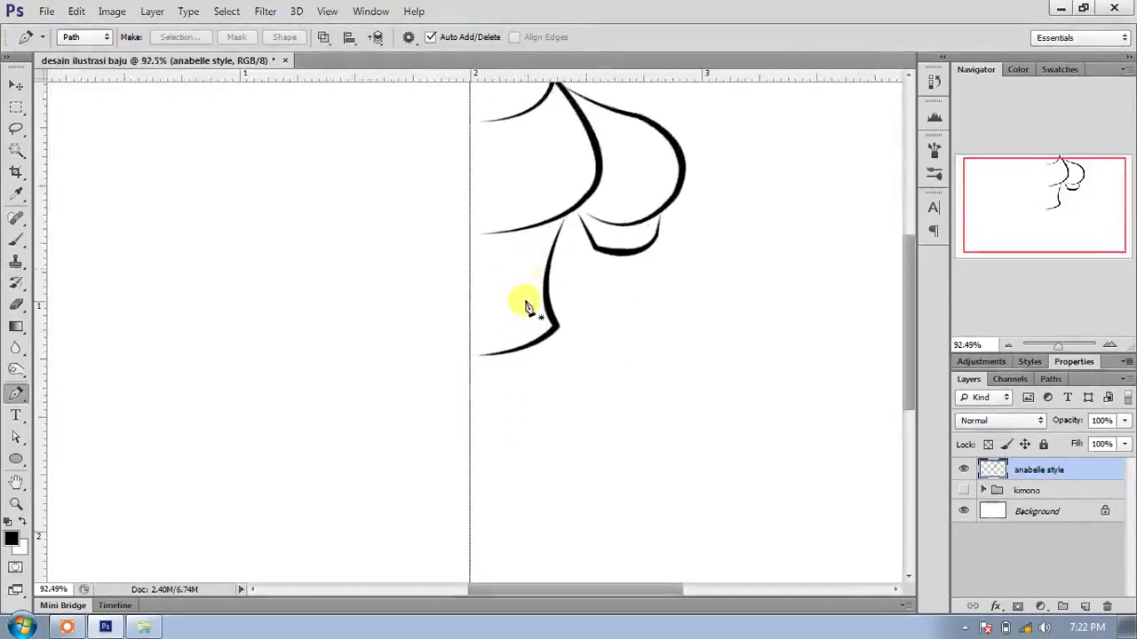
{"action": "scroll", "coordinate": [546, 322], "scroll_direction": "down", "scroll_amount": 1}
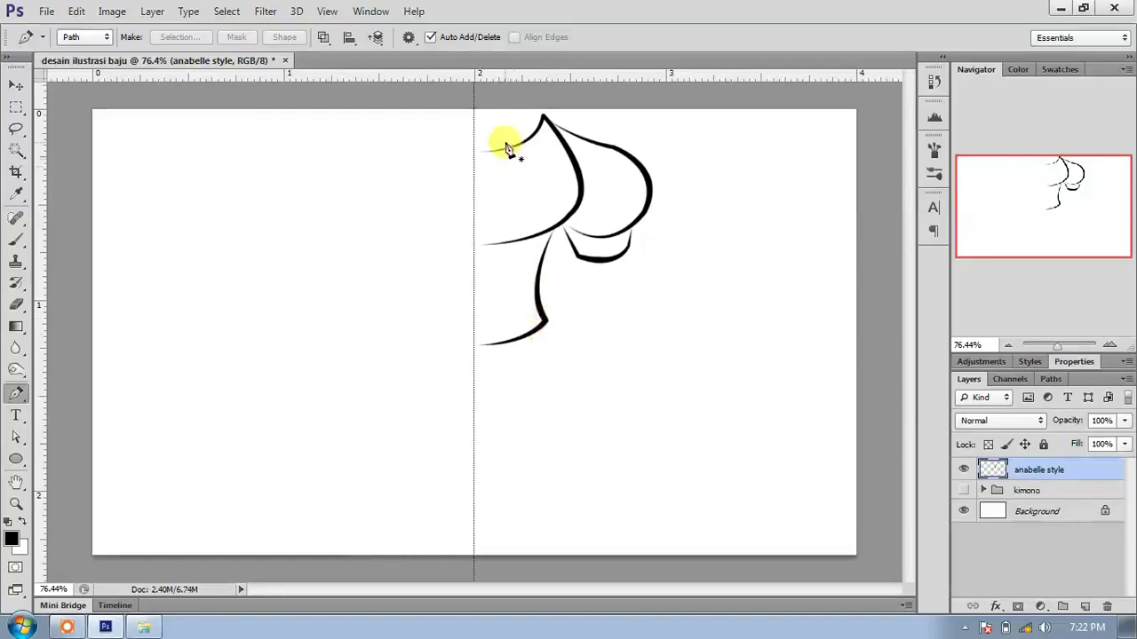
{"action": "left_click", "coordinate": [546, 319]}
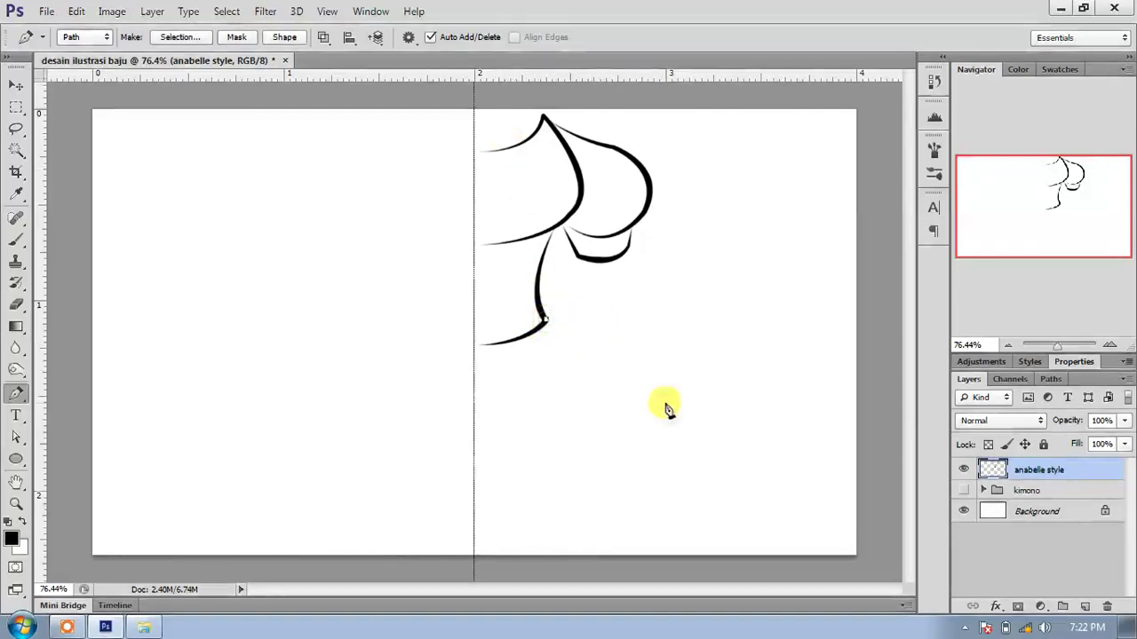
{"action": "left_click_drag", "start_coordinate": [756, 559], "coordinate": [756, 626]}
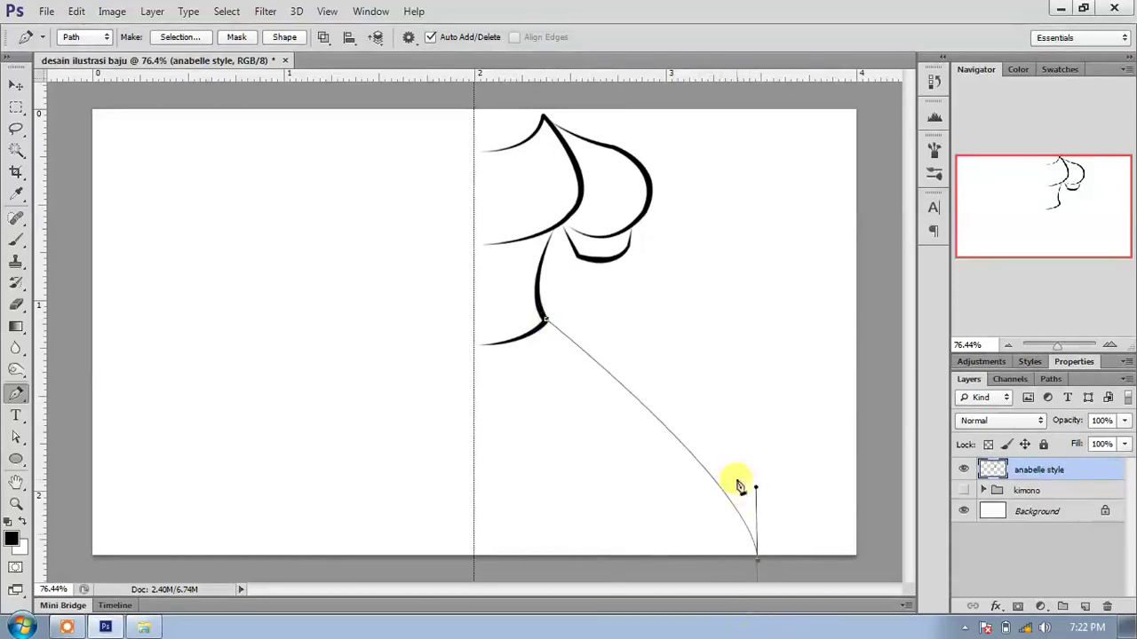
{"action": "key", "text": "ctrl+minus"}
{"action": "key", "text": "ctrl+alt+z"}
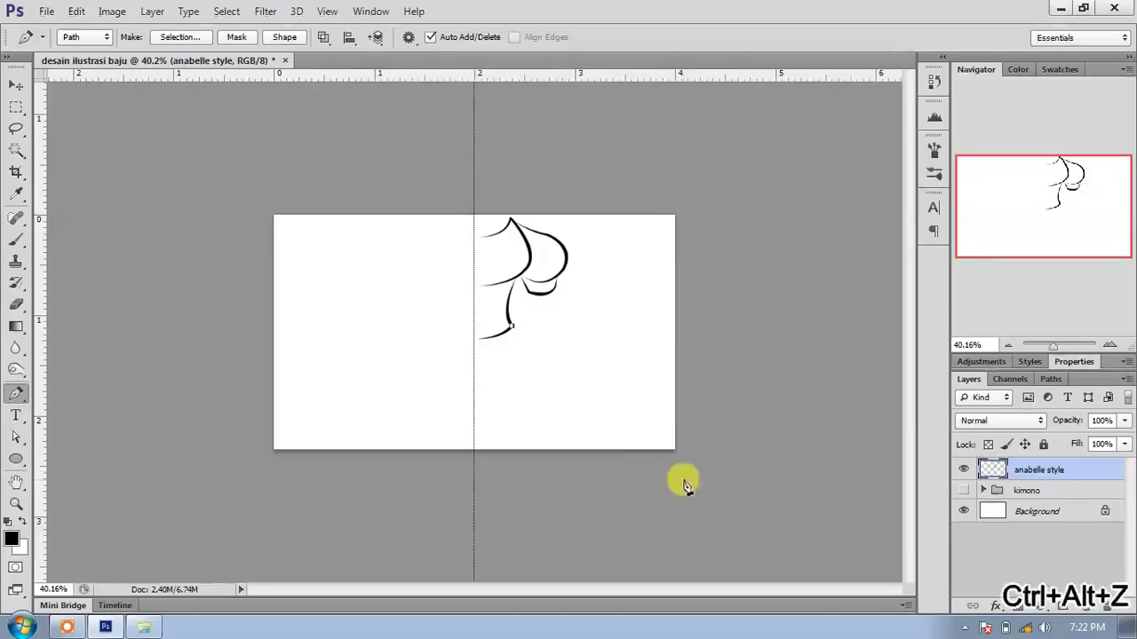
{"action": "left_click_drag", "start_coordinate": [645, 491], "coordinate": [659, 633]}
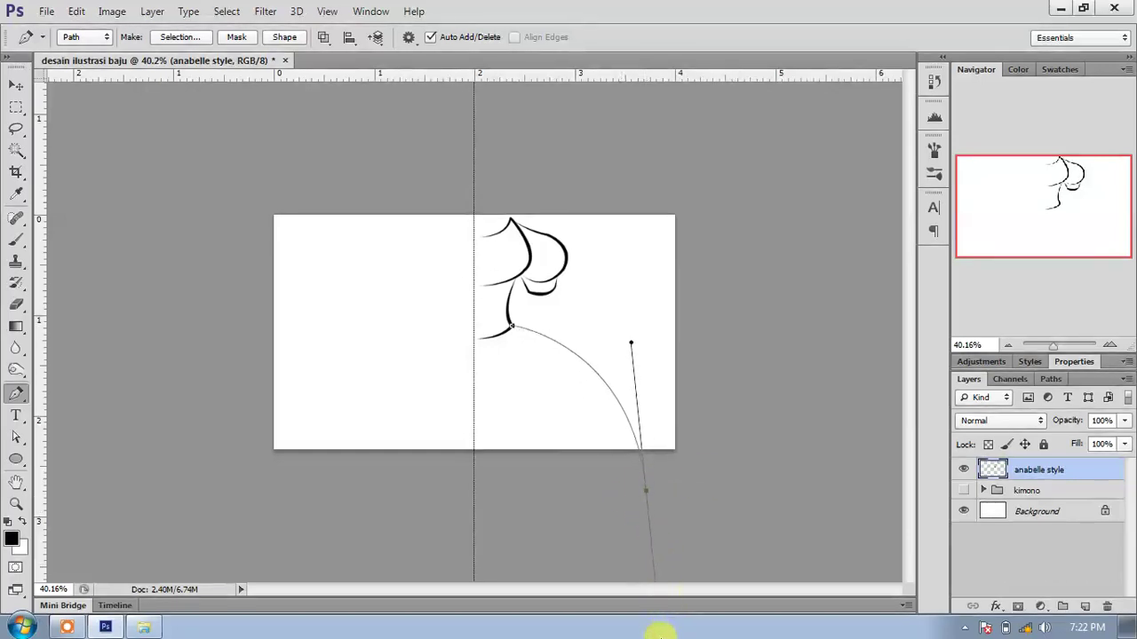
Stroke the skirt's outer edge path with the Brush using Simulate Pressure, and delete the path.
{"action": "right_click", "coordinate": [653, 349]}
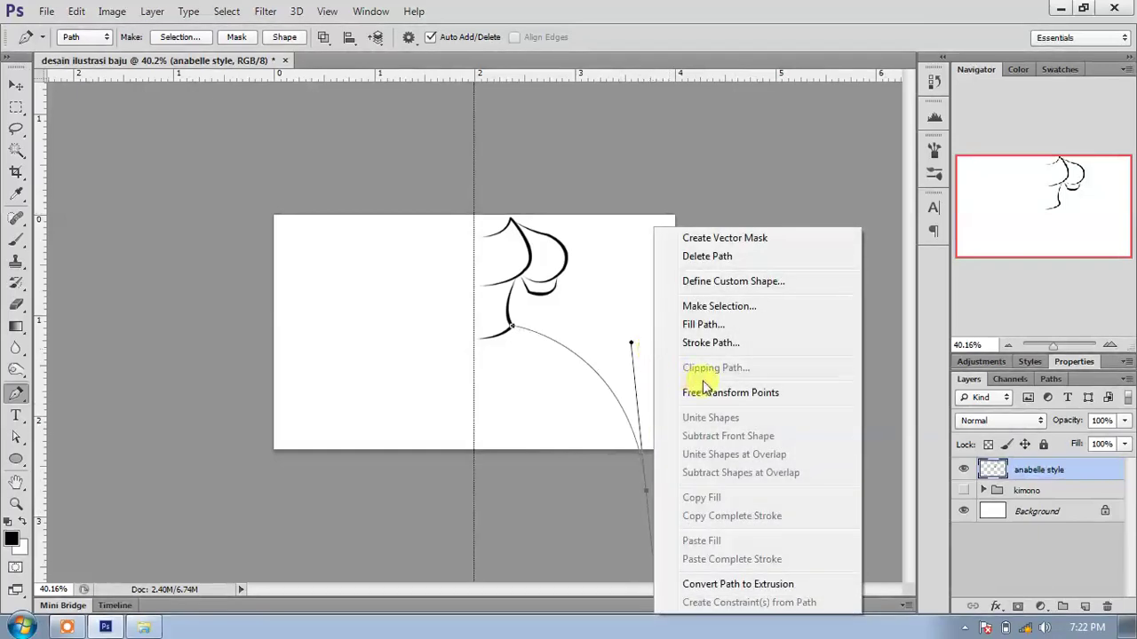
{"action": "left_click", "coordinate": [710, 345]}
{"action": "left_click", "coordinate": [543, 156]}
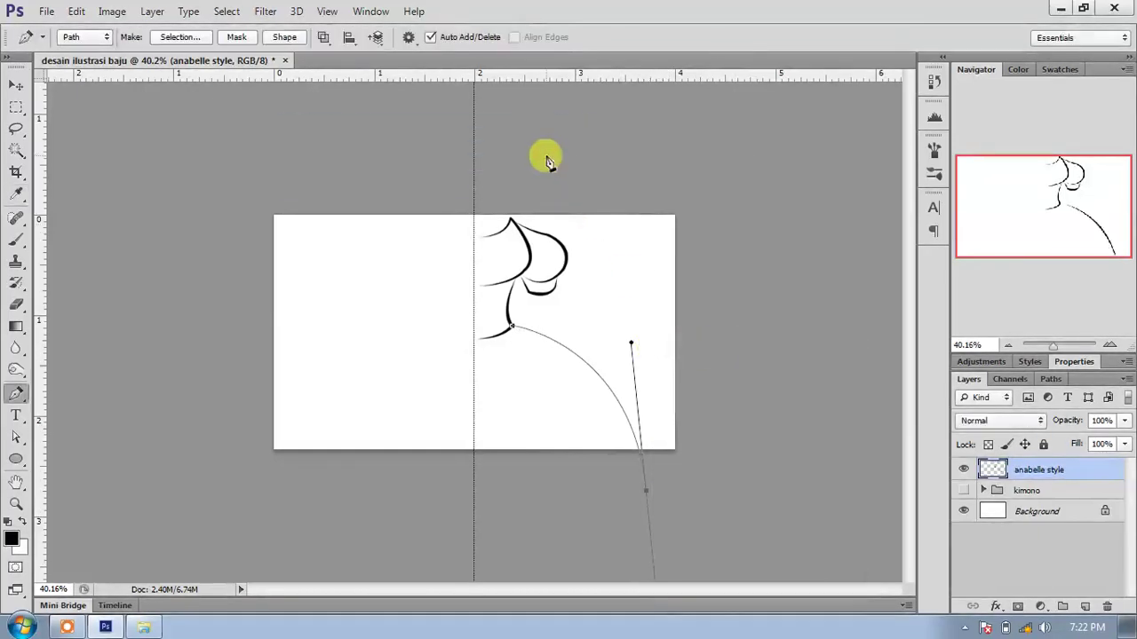
{"action": "right_click", "coordinate": [546, 158]}
{"action": "right_click", "coordinate": [511, 228]}
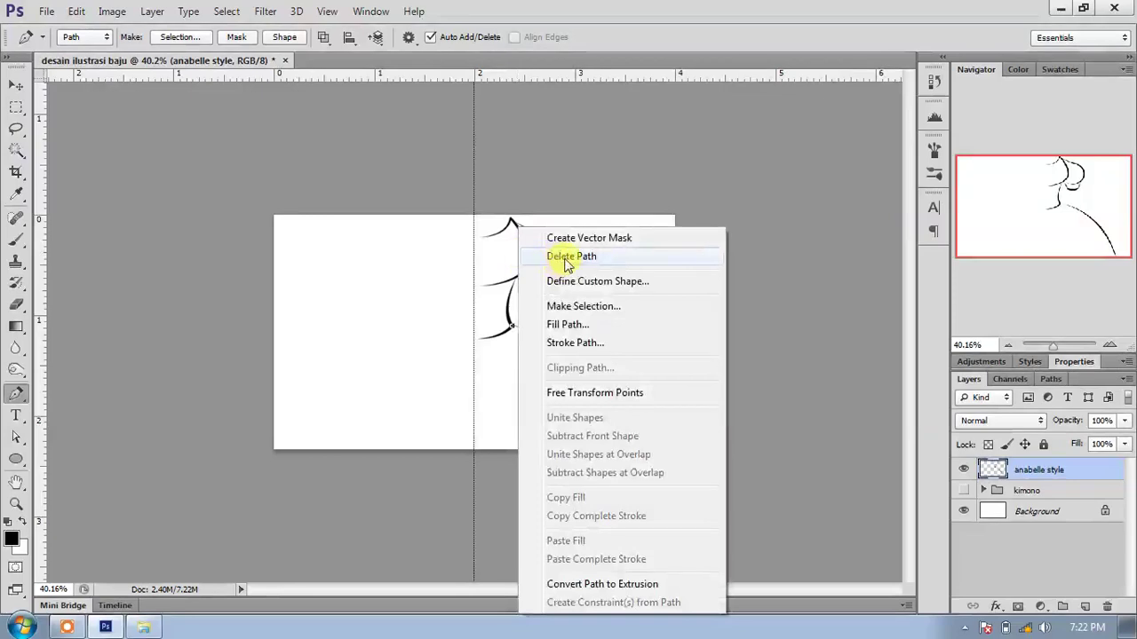
{"action": "left_click", "coordinate": [558, 254]}
Add a skirt fold just inside the outer edge as a Brush-stroked Pen curve from the waist corner past the canvas's lower edge, and delete the path.
{"action": "left_click", "coordinate": [510, 331]}
{"action": "left_click_drag", "start_coordinate": [605, 439], "coordinate": [609, 478]}
{"action": "left_click_drag", "start_coordinate": [616, 549], "coordinate": [624, 597]}
{"action": "right_click", "coordinate": [616, 279]}
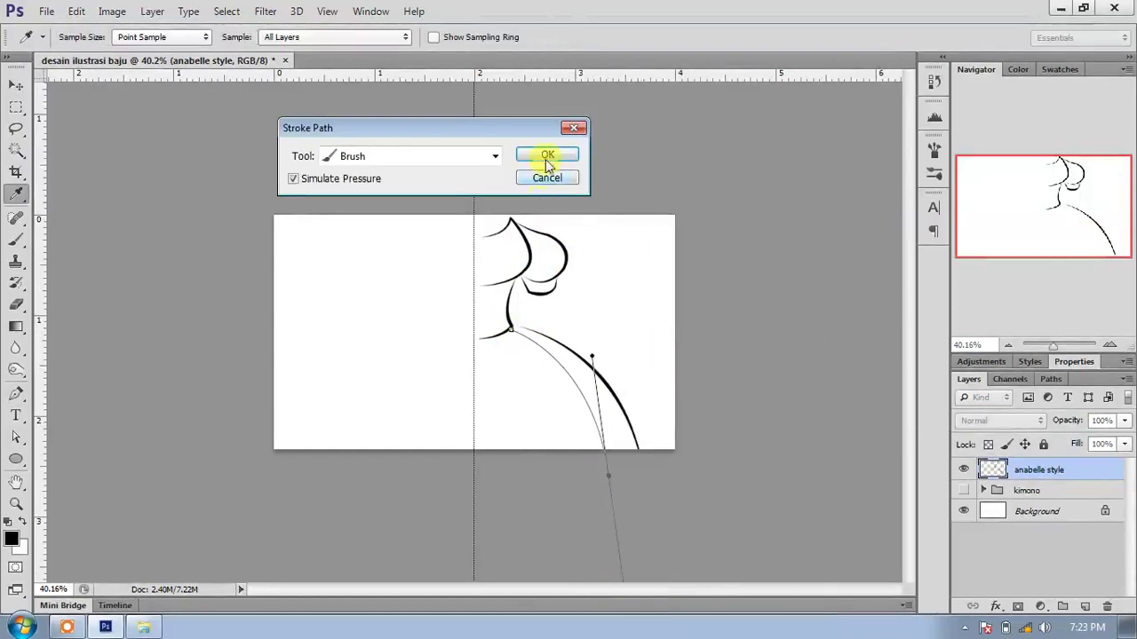
{"action": "left_click", "coordinate": [547, 160]}
{"action": "right_click", "coordinate": [548, 159]}
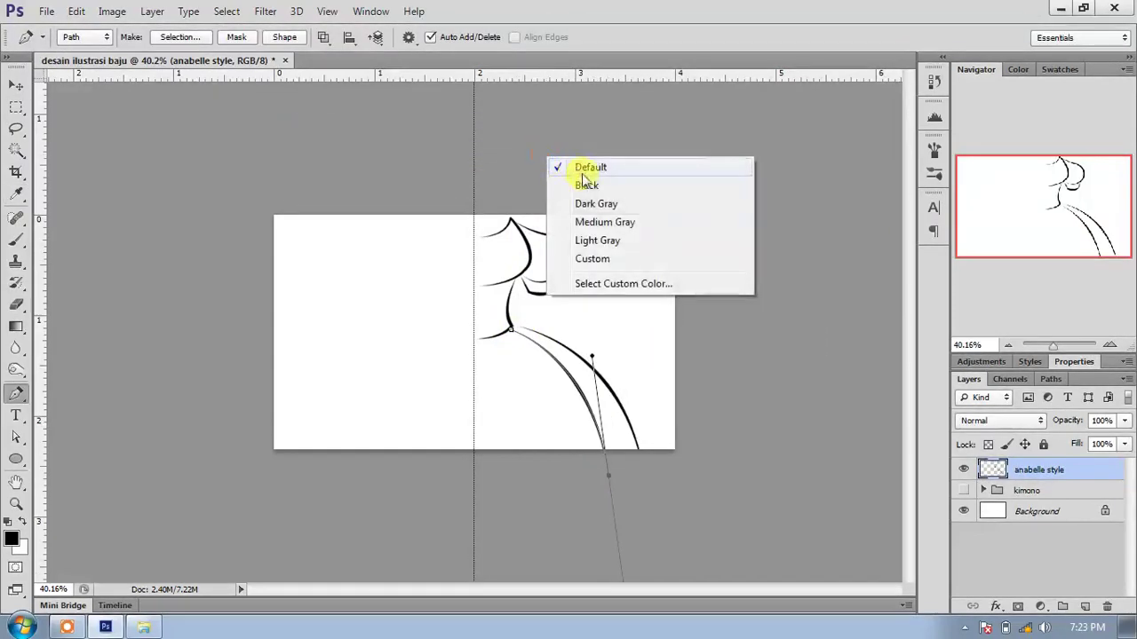
{"action": "right_click", "coordinate": [503, 282]}
{"action": "left_click", "coordinate": [510, 254]}
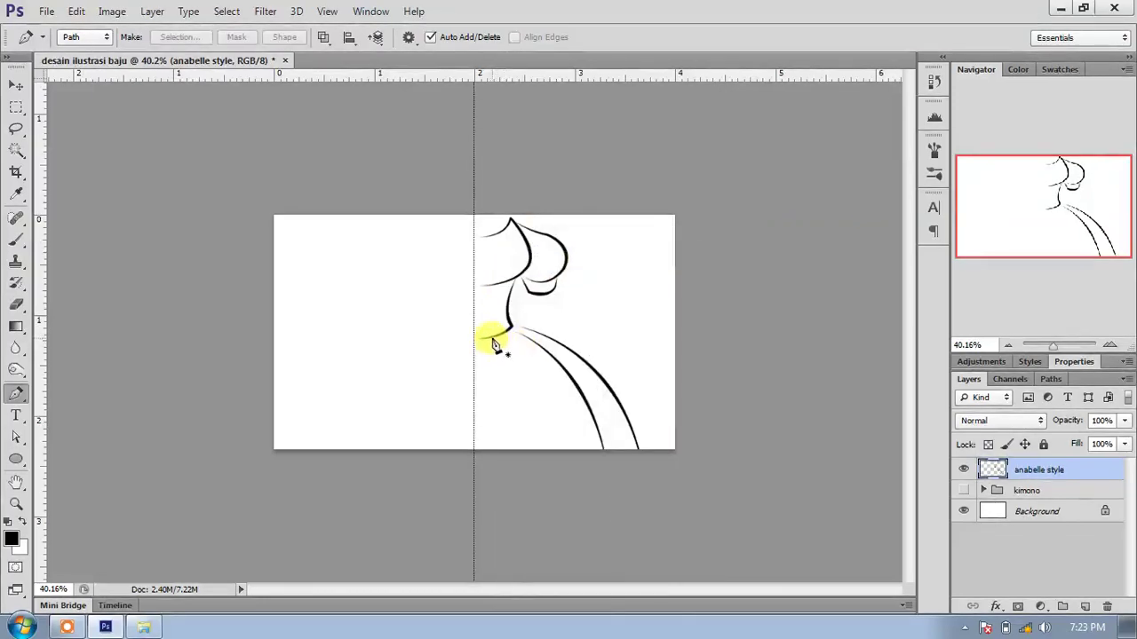
Add a third skirt line as a Brush-stroked Pen curve from the middle of the waist hem past the canvas's lower edge, and delete the path.
{"action": "left_click", "coordinate": [497, 338]}
{"action": "left_click_drag", "start_coordinate": [557, 465], "coordinate": [563, 570]}
{"action": "right_click", "coordinate": [591, 300]}
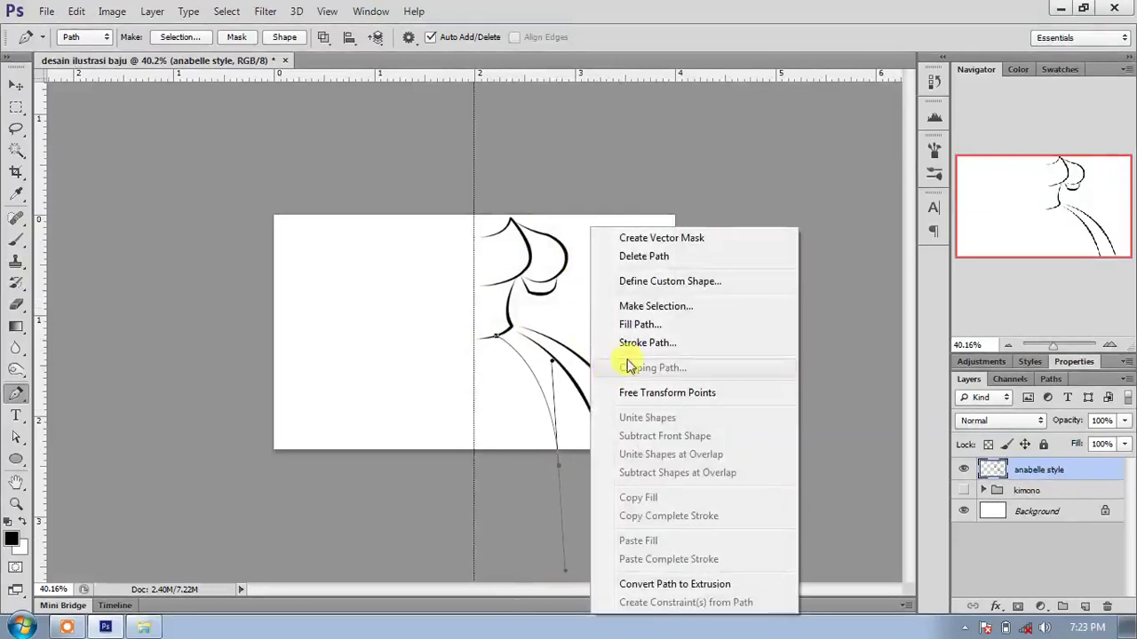
{"action": "left_click", "coordinate": [635, 347]}
{"action": "left_click", "coordinate": [522, 157]}
{"action": "right_click", "coordinate": [525, 326]}
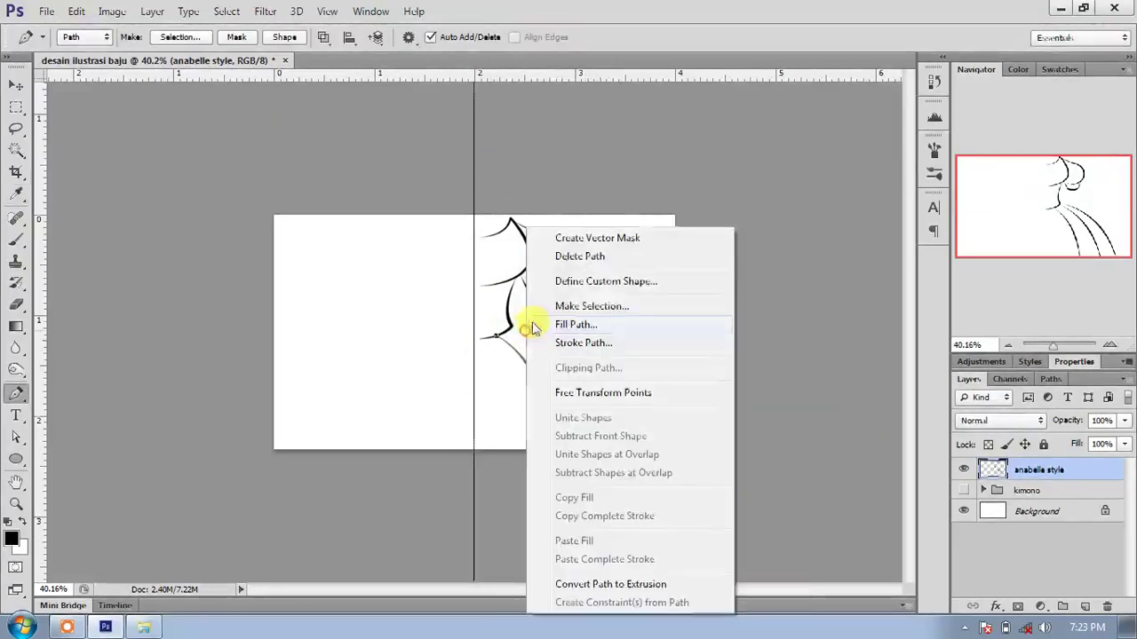
{"action": "left_click", "coordinate": [581, 255]}
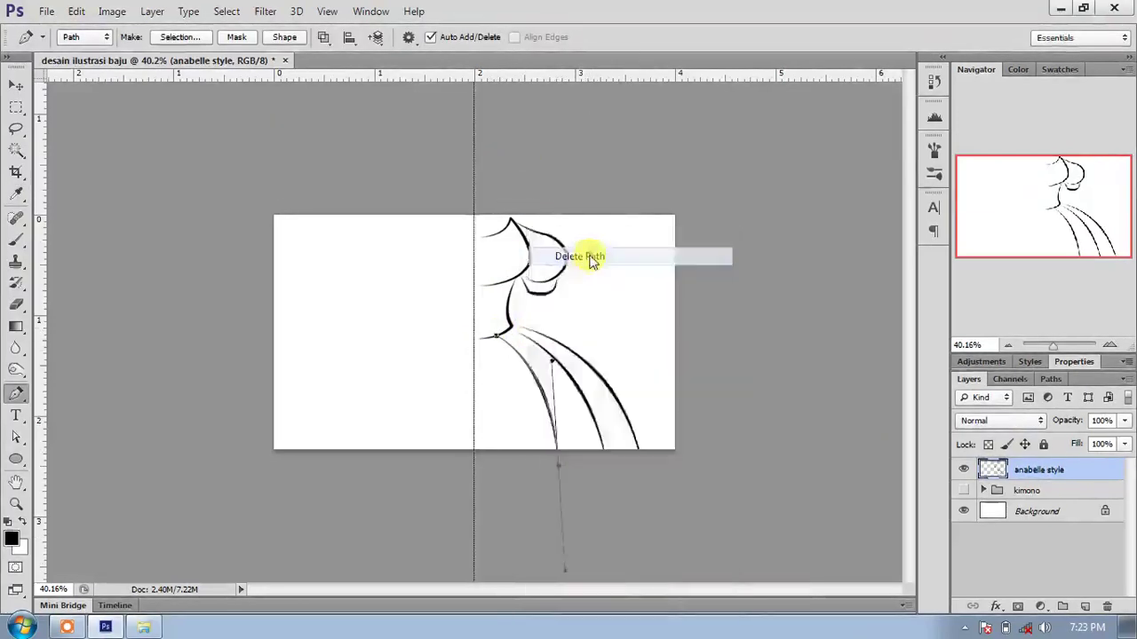
Add the innermost skirt fold as a Brush-stroked Pen curve from the waist hem beside the guide past the canvas's lower edge, and delete the path.
{"action": "left_click", "coordinate": [483, 341]}
{"action": "left_click_drag", "start_coordinate": [515, 462], "coordinate": [513, 555]}
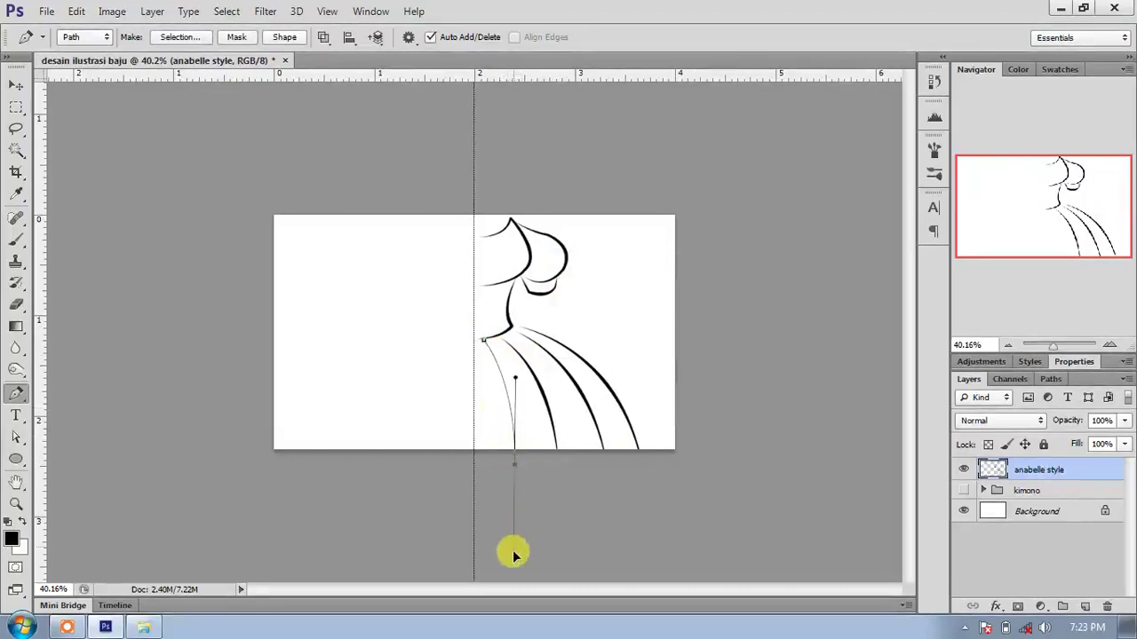
{"action": "right_click", "coordinate": [548, 391]}
{"action": "left_click", "coordinate": [646, 341]}
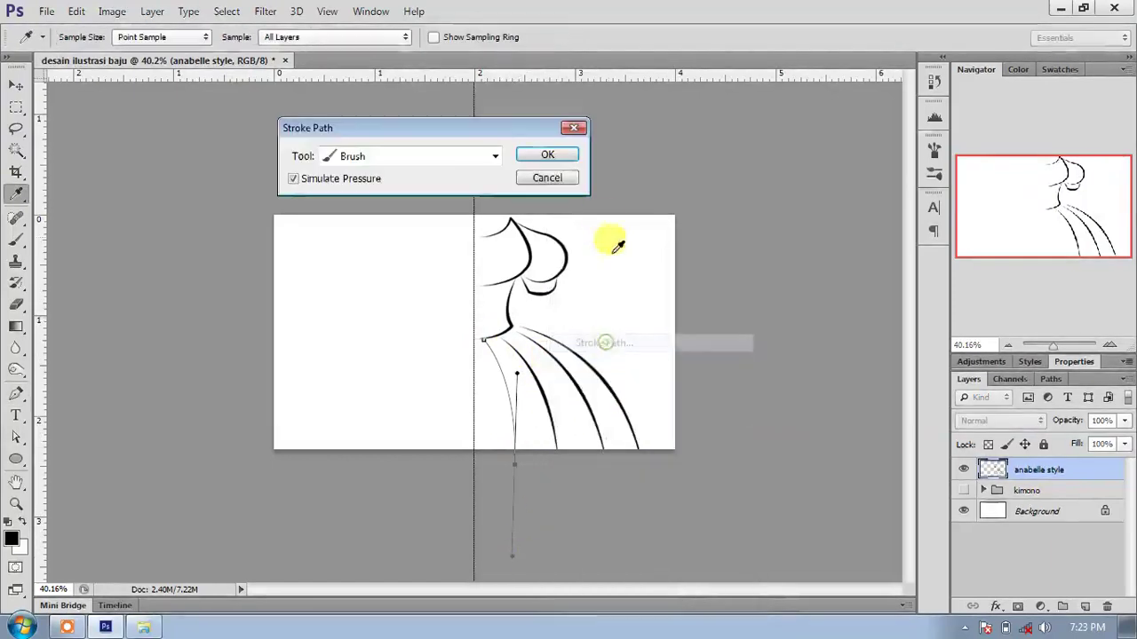
{"action": "left_click", "coordinate": [558, 159]}
{"action": "right_click", "coordinate": [557, 163]}
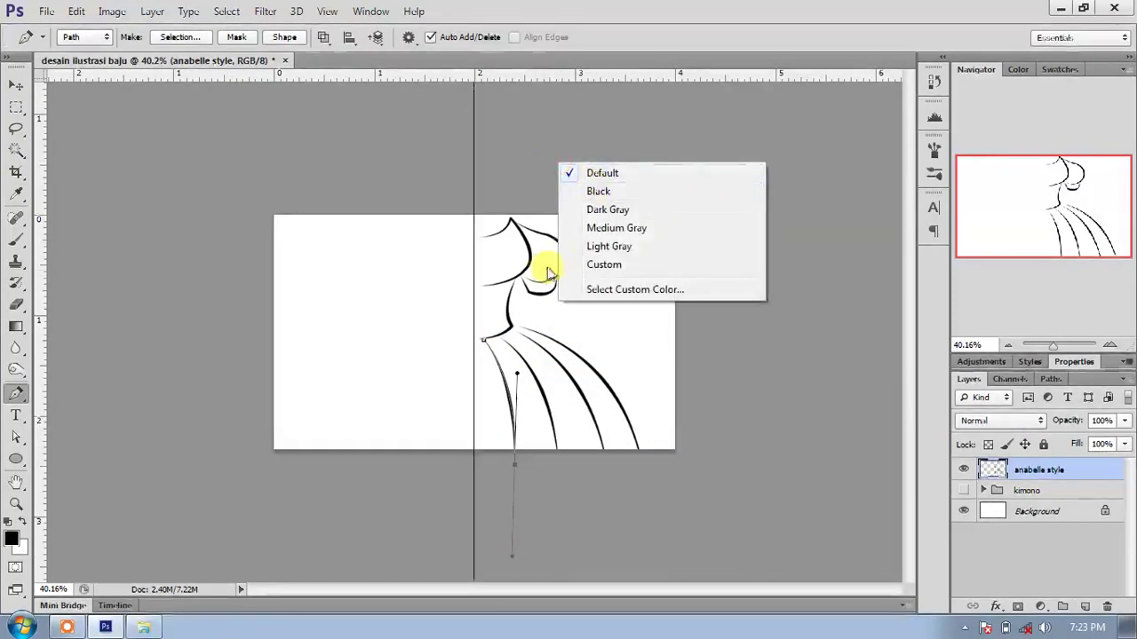
{"action": "right_click", "coordinate": [531, 227]}
{"action": "left_click", "coordinate": [578, 254]}
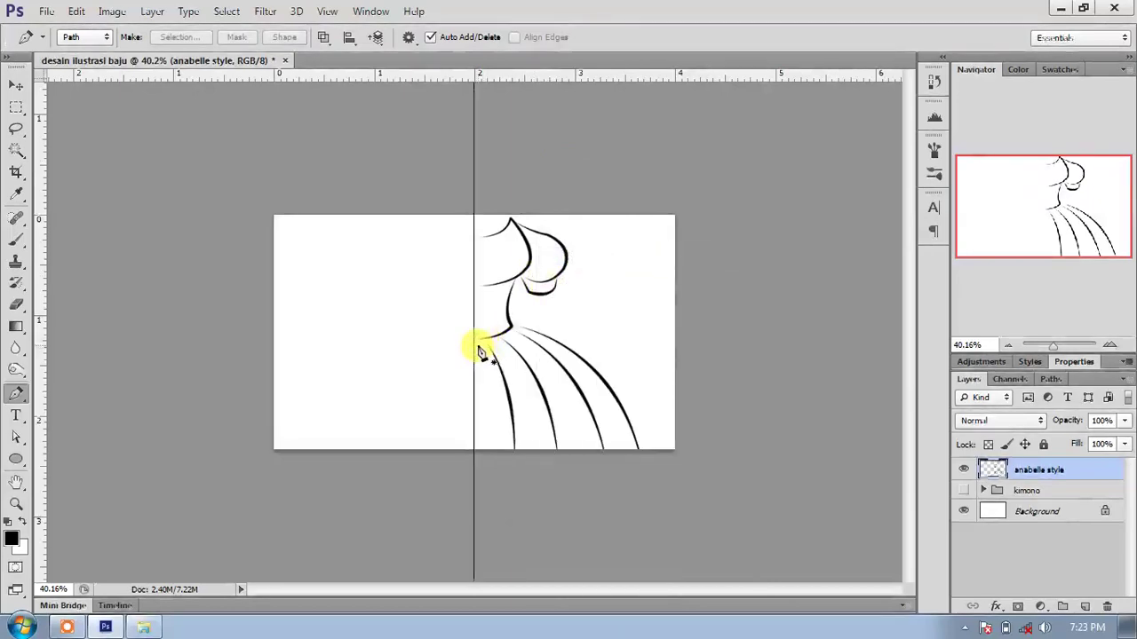
{"action": "left_click", "coordinate": [509, 325]}
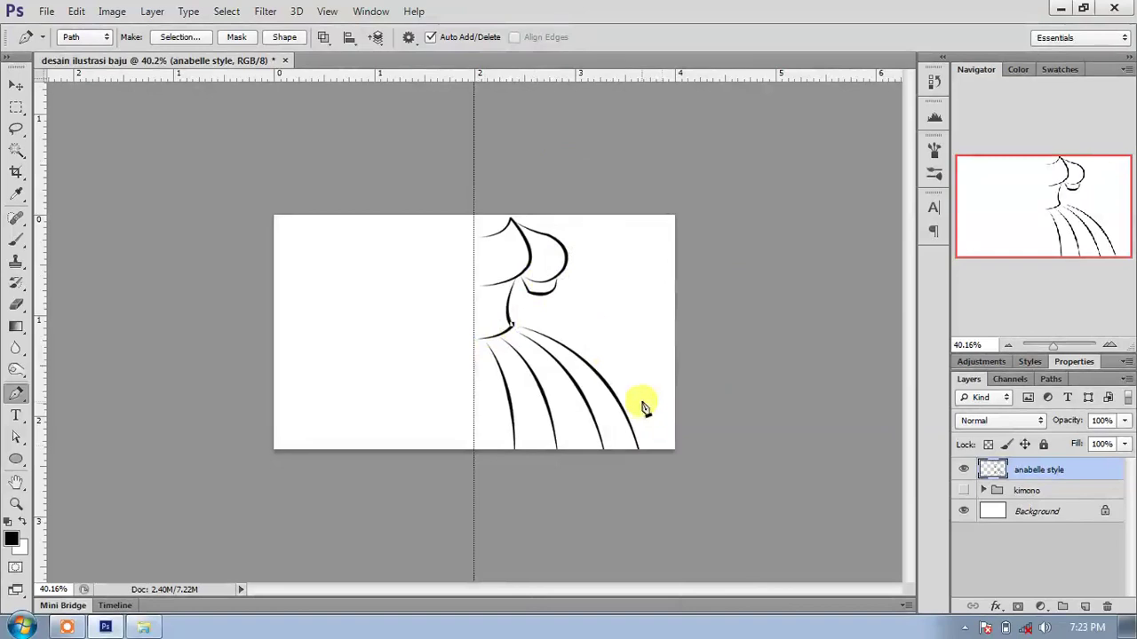
{"action": "left_click_drag", "start_coordinate": [620, 353], "coordinate": [631, 342]}
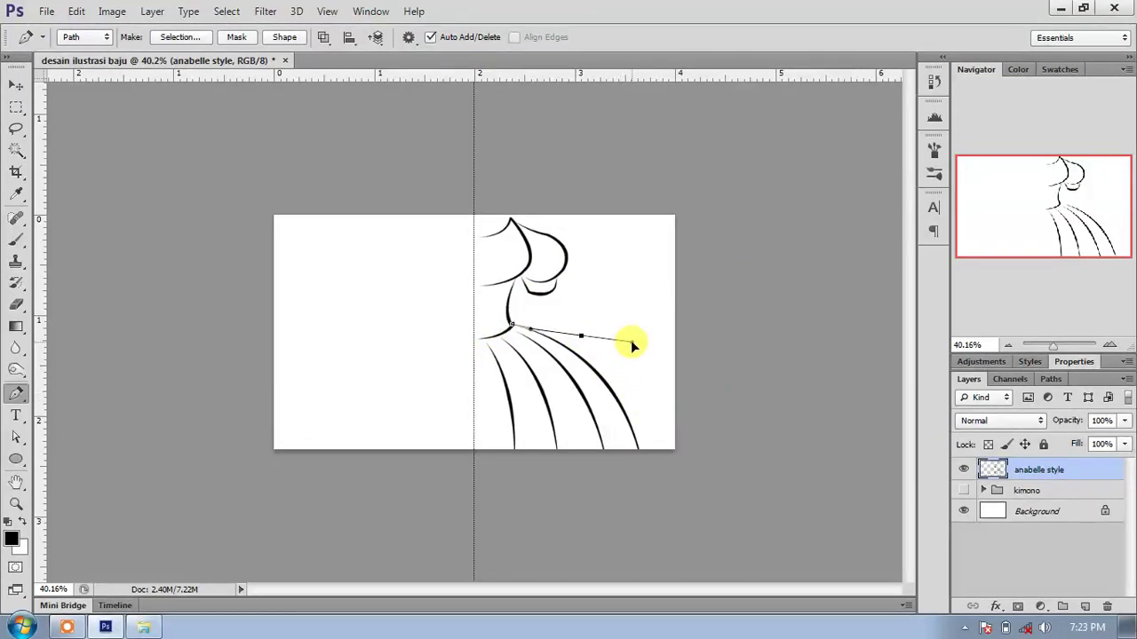
{"action": "left_click", "coordinate": [582, 336]}
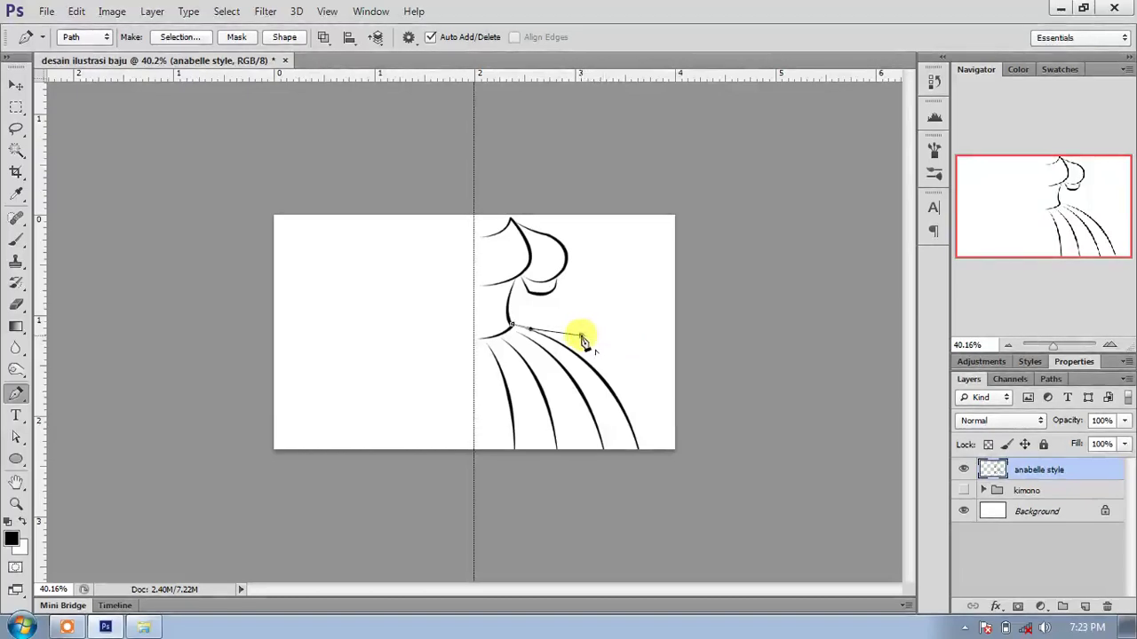
{"action": "left_click_drag", "start_coordinate": [655, 448], "coordinate": [663, 551]}
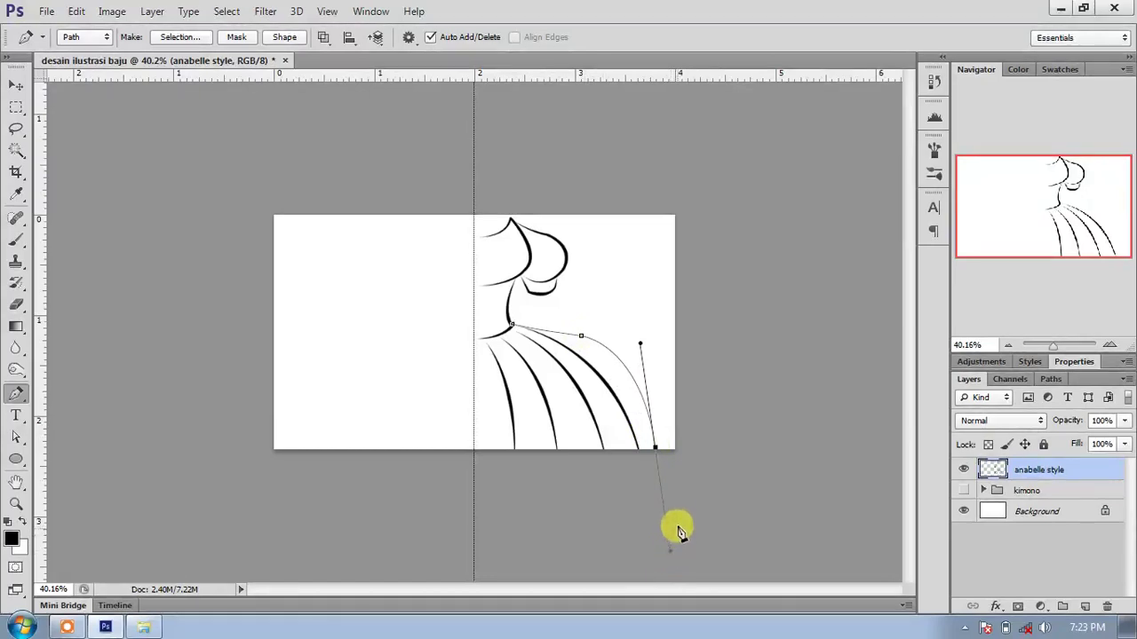
{"action": "right_click", "coordinate": [623, 260]}
{"action": "left_click", "coordinate": [679, 255]}
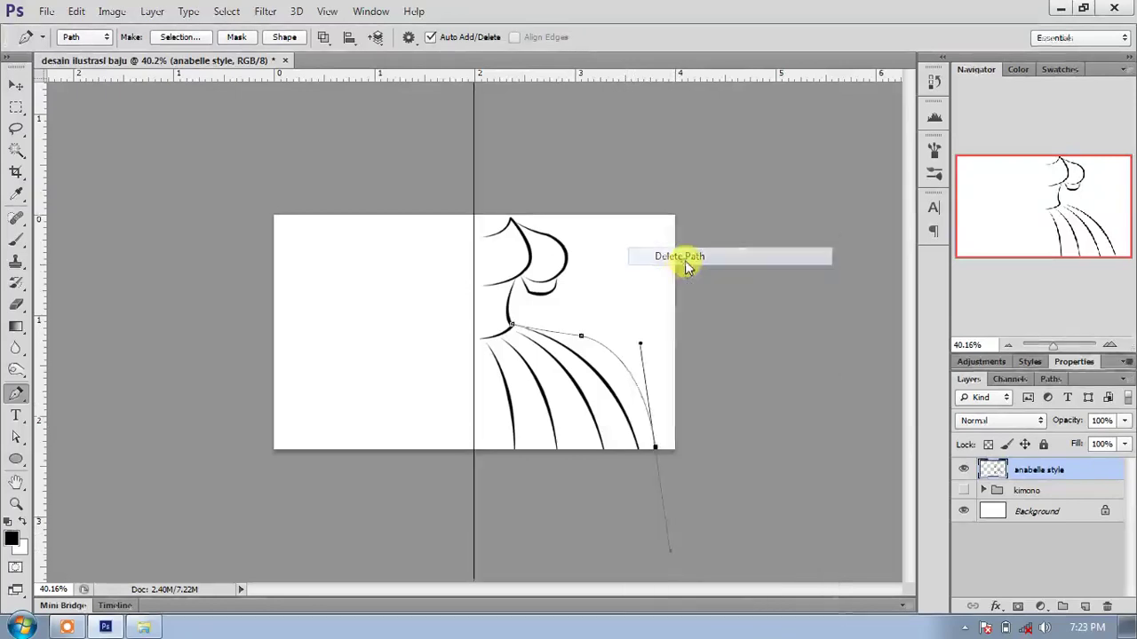
{"action": "scroll", "coordinate": [500, 351], "scroll_direction": "up", "scroll_amount": 5}
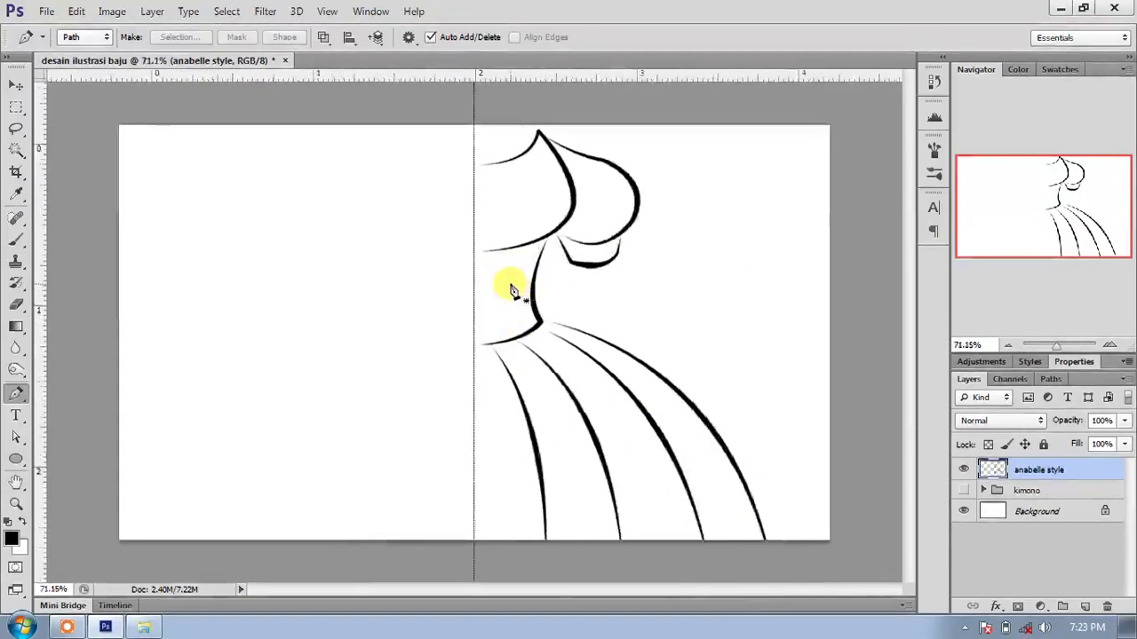
Add a short pleat as a Brush-stroked Pen curve from the waist hem between the two innermost skirt folds, and delete the path.
{"action": "scroll", "coordinate": [512, 291], "scroll_direction": "up", "scroll_amount": 1}
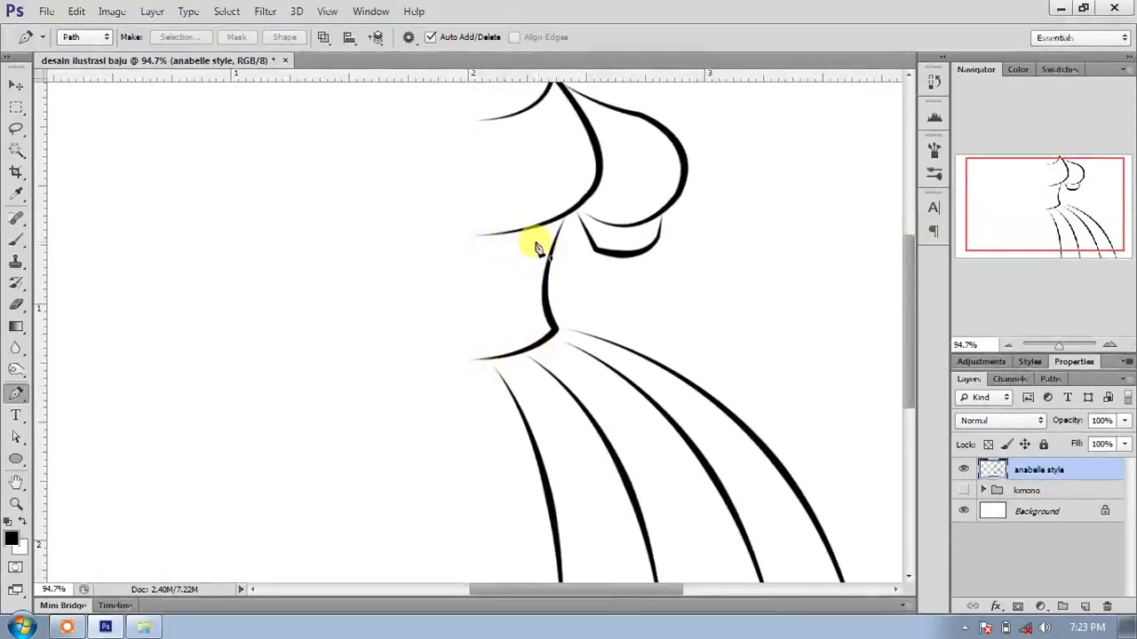
{"action": "scroll", "coordinate": [608, 267], "scroll_direction": "down", "scroll_amount": 1}
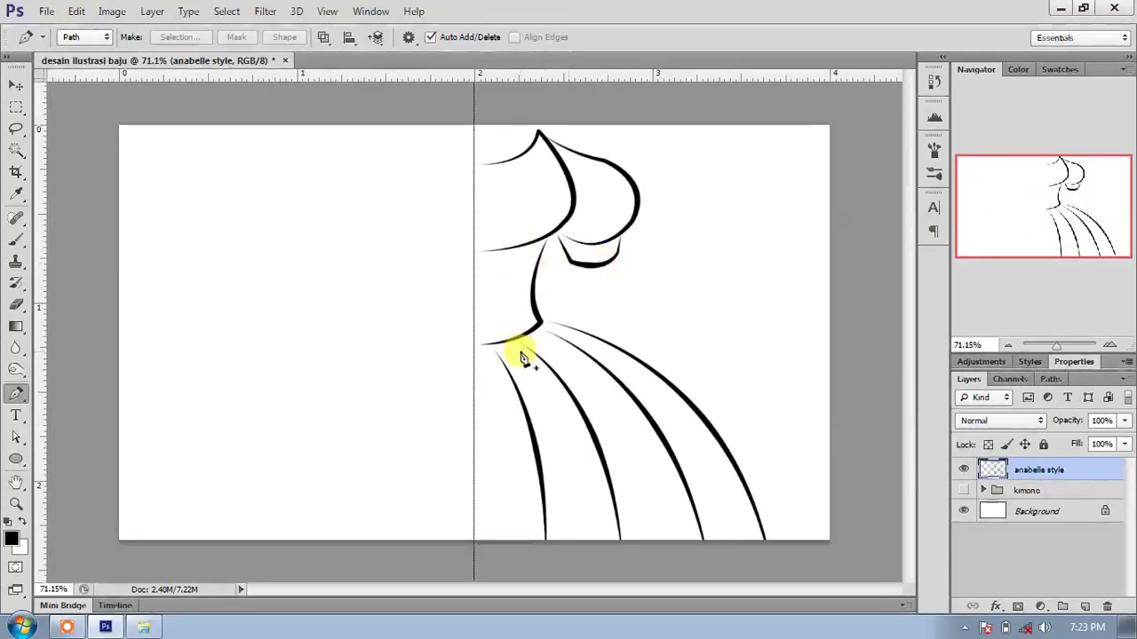
{"action": "scroll", "coordinate": [521, 355], "scroll_direction": "up", "scroll_amount": 2}
{"action": "left_click", "coordinate": [496, 344]}
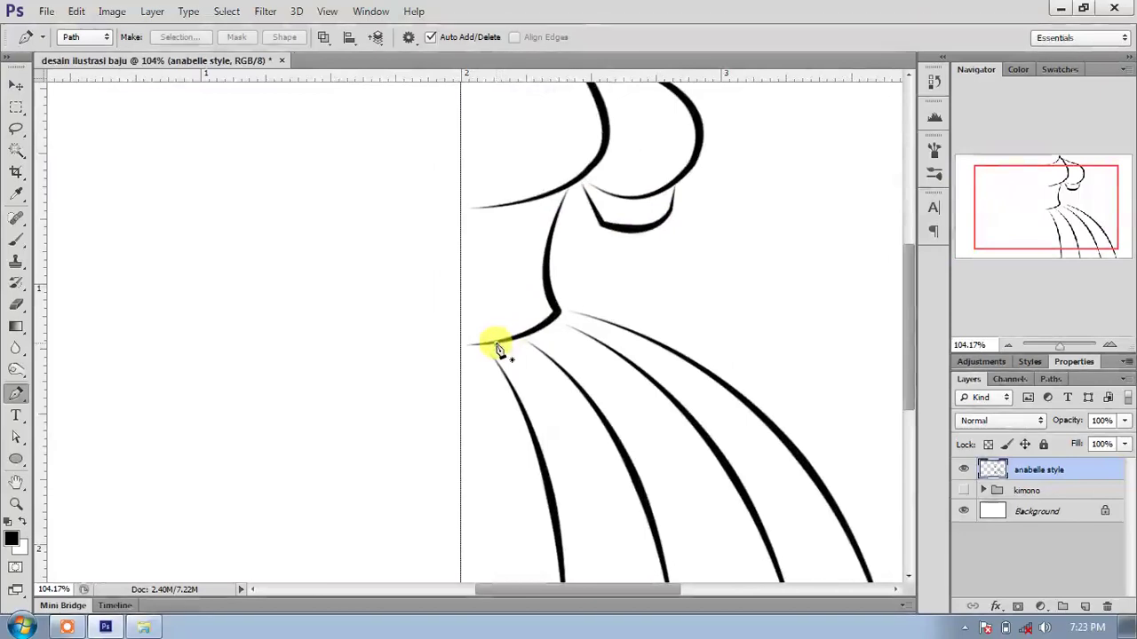
{"action": "left_click", "coordinate": [547, 428]}
{"action": "key", "text": "ctrl+alt+z"}
{"action": "left_click_drag", "start_coordinate": [550, 424], "coordinate": [557, 462]}
{"action": "right_click", "coordinate": [569, 456]}
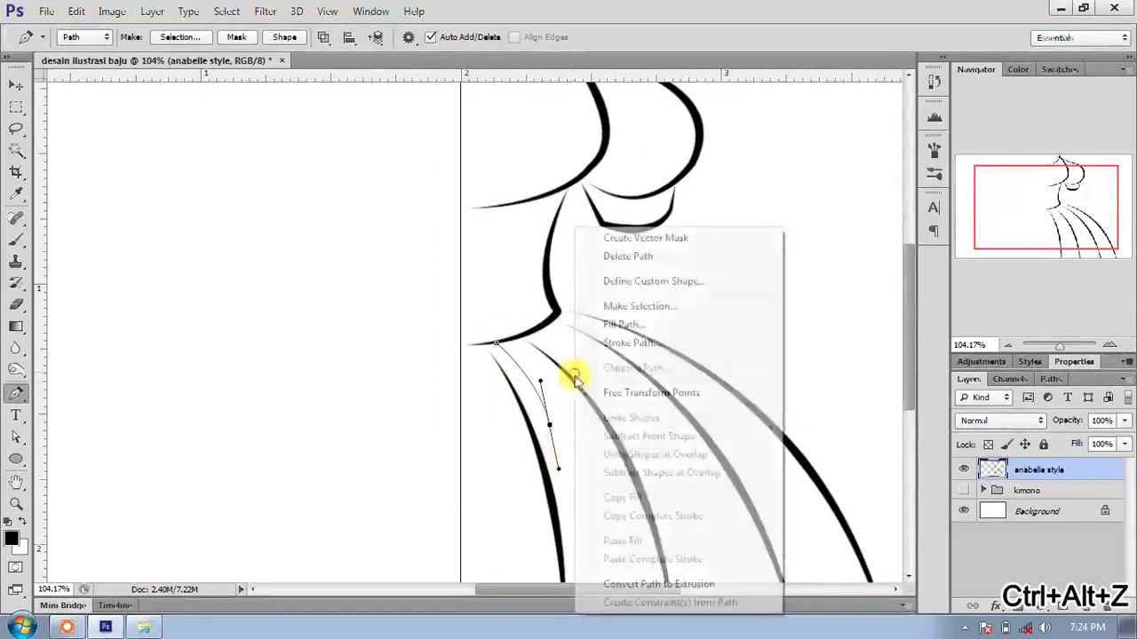
{"action": "left_click", "coordinate": [619, 343]}
{"action": "left_click", "coordinate": [545, 155]}
{"action": "right_click", "coordinate": [541, 159]}
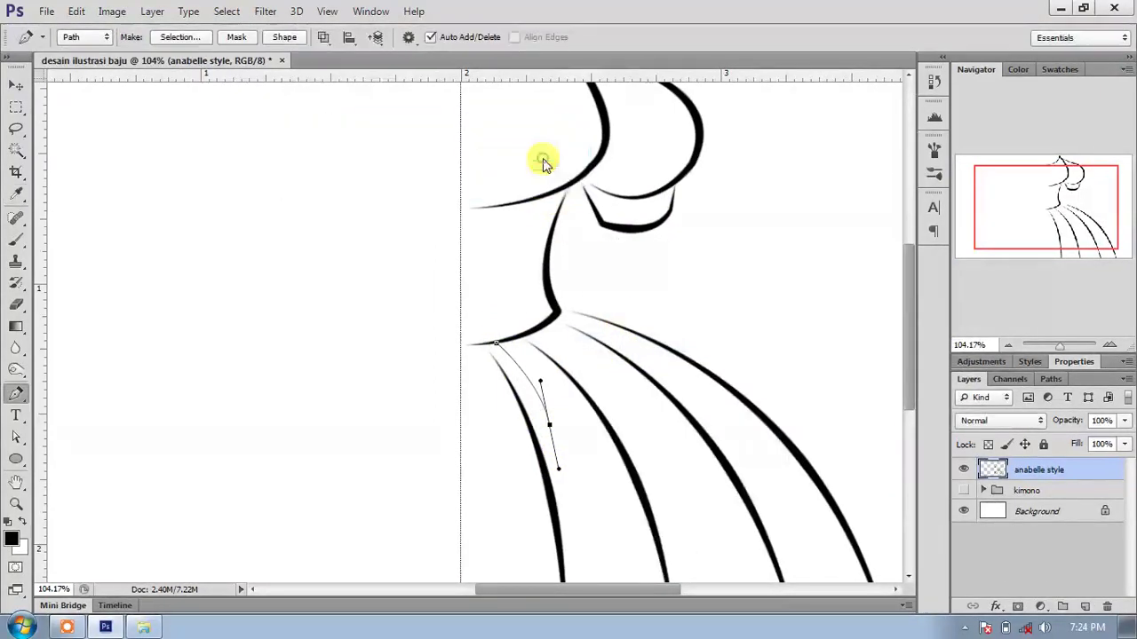
{"action": "left_click", "coordinate": [593, 189]}
Add a second short Brush-stroked Pen pleat from the same hem spot, angled more outward beside the first, and delete the path.
{"action": "left_click", "coordinate": [502, 345]}
{"action": "left_click", "coordinate": [557, 391]}
{"action": "left_click_drag", "start_coordinate": [574, 414], "coordinate": [616, 471]}
{"action": "right_click", "coordinate": [601, 331]}
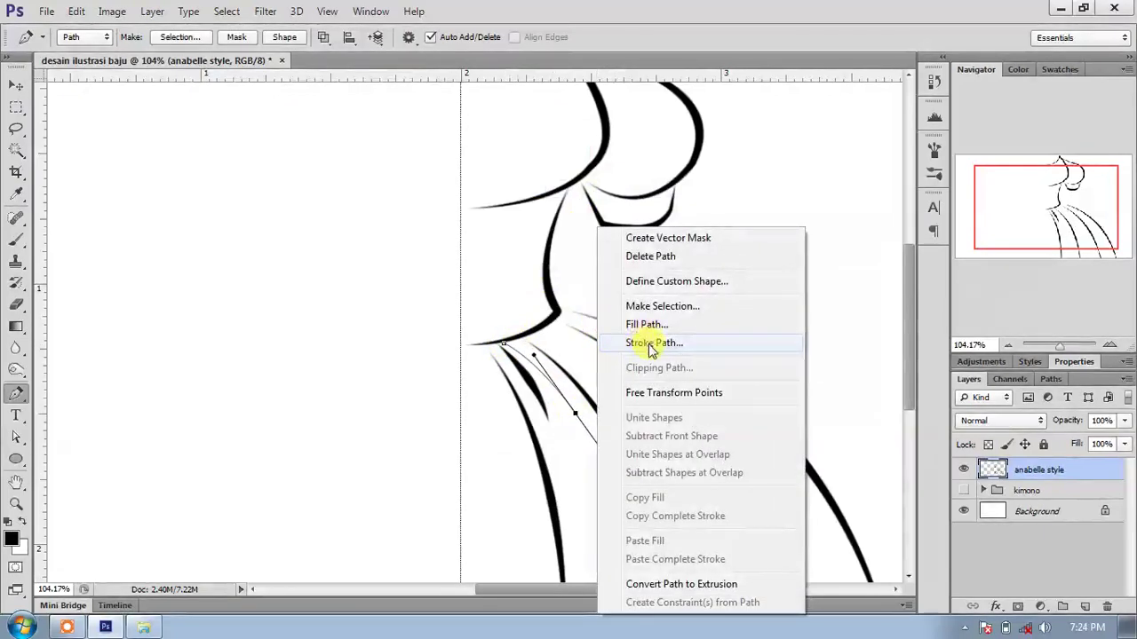
{"action": "left_click", "coordinate": [632, 352]}
{"action": "left_click", "coordinate": [548, 157]}
{"action": "right_click", "coordinate": [541, 157]}
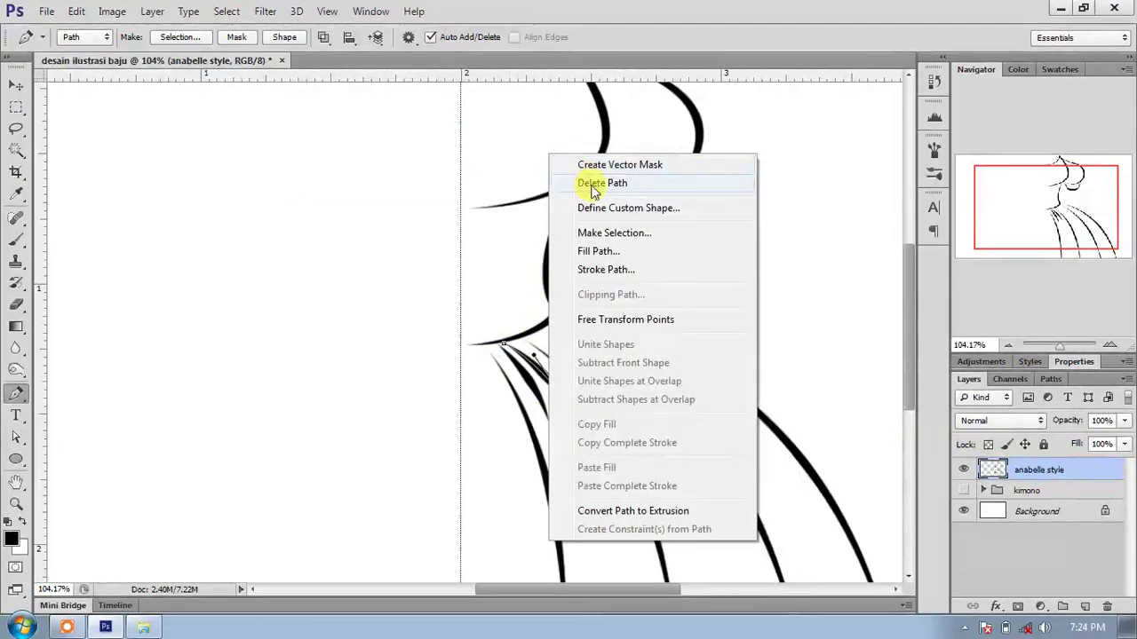
{"action": "left_click", "coordinate": [553, 183]}
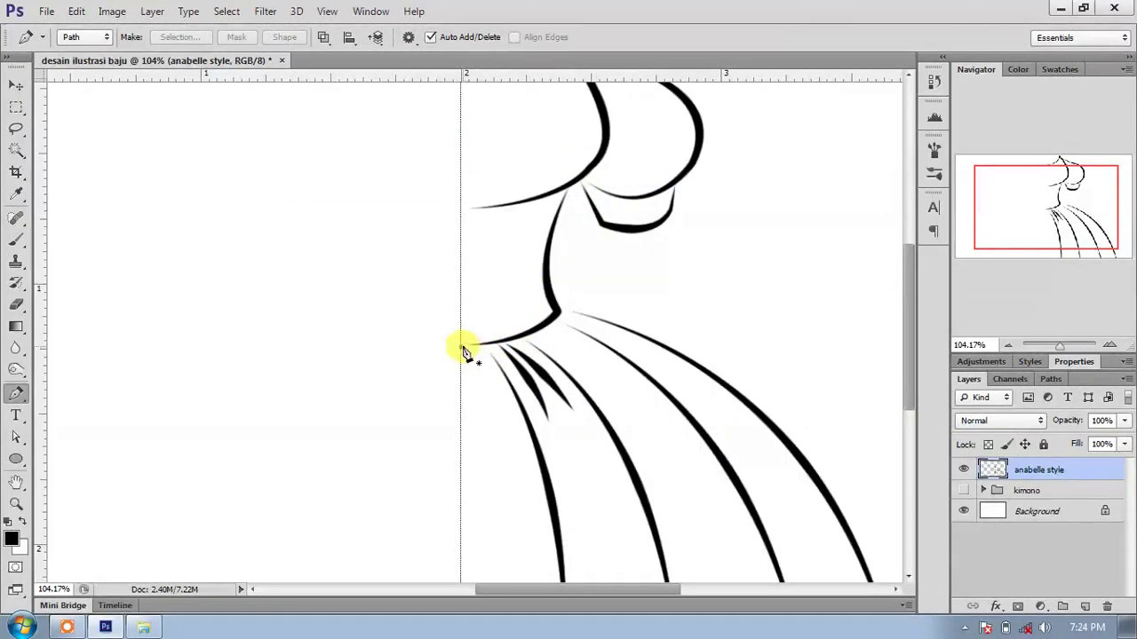
Add a short Brush-stroked Pen pleat from the waist hem at the centre guide down inside the innermost fold, and delete the path.
{"action": "left_click_drag", "start_coordinate": [501, 450], "coordinate": [523, 539]}
{"action": "right_click", "coordinate": [591, 389]}
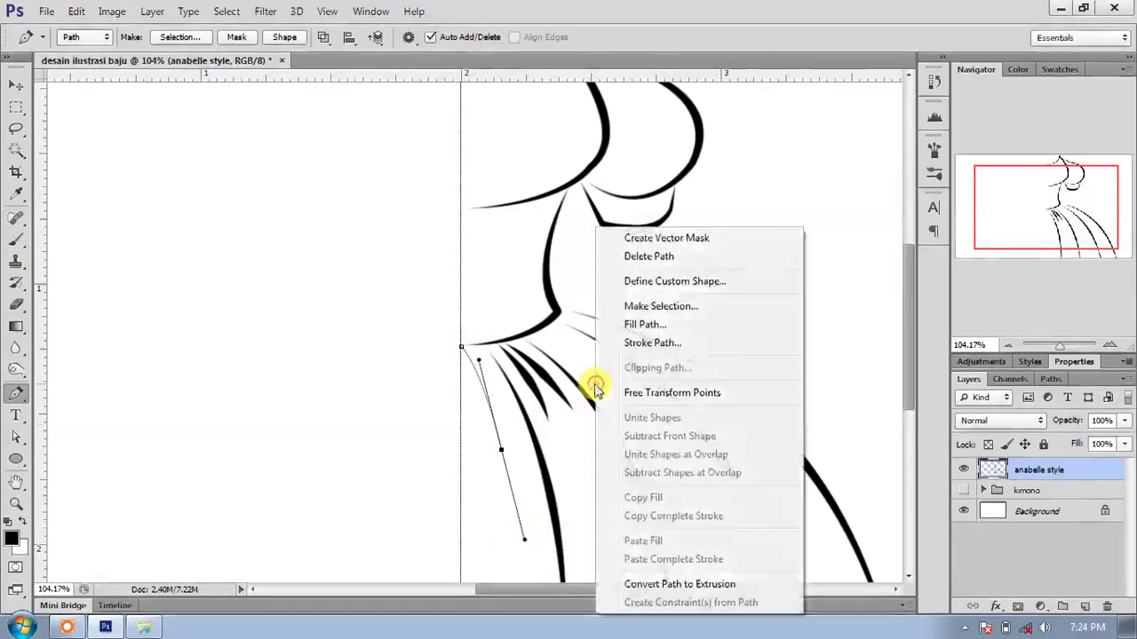
{"action": "left_click", "coordinate": [644, 345]}
{"action": "left_click", "coordinate": [540, 158]}
{"action": "right_click", "coordinate": [540, 157]}
{"action": "left_click", "coordinate": [582, 187]}
Add a short Brush-stroked Pen pleat from the hem near the waist corner, between the second and third skirt lines, and delete the path.
{"action": "left_click", "coordinate": [556, 338]}
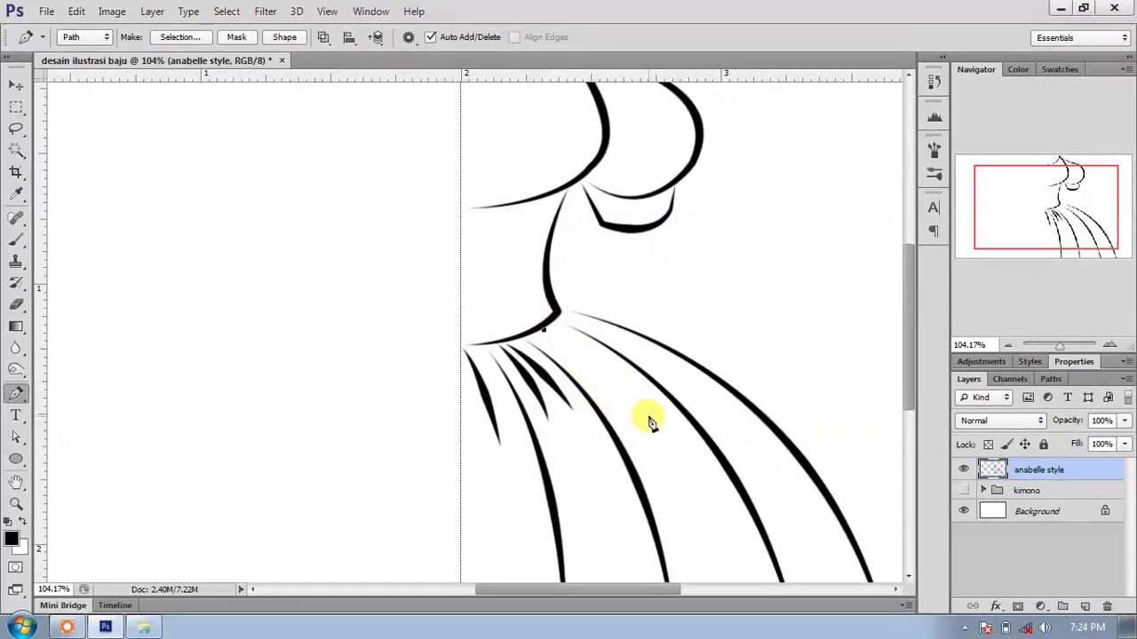
{"action": "right_click", "coordinate": [658, 285]}
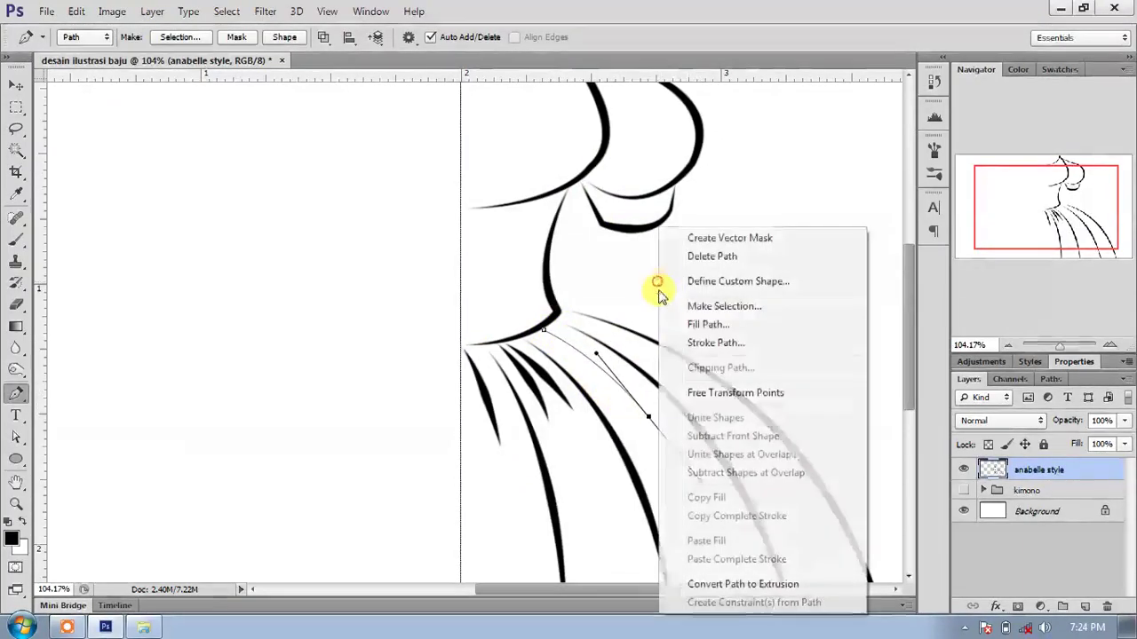
{"action": "left_click", "coordinate": [704, 343]}
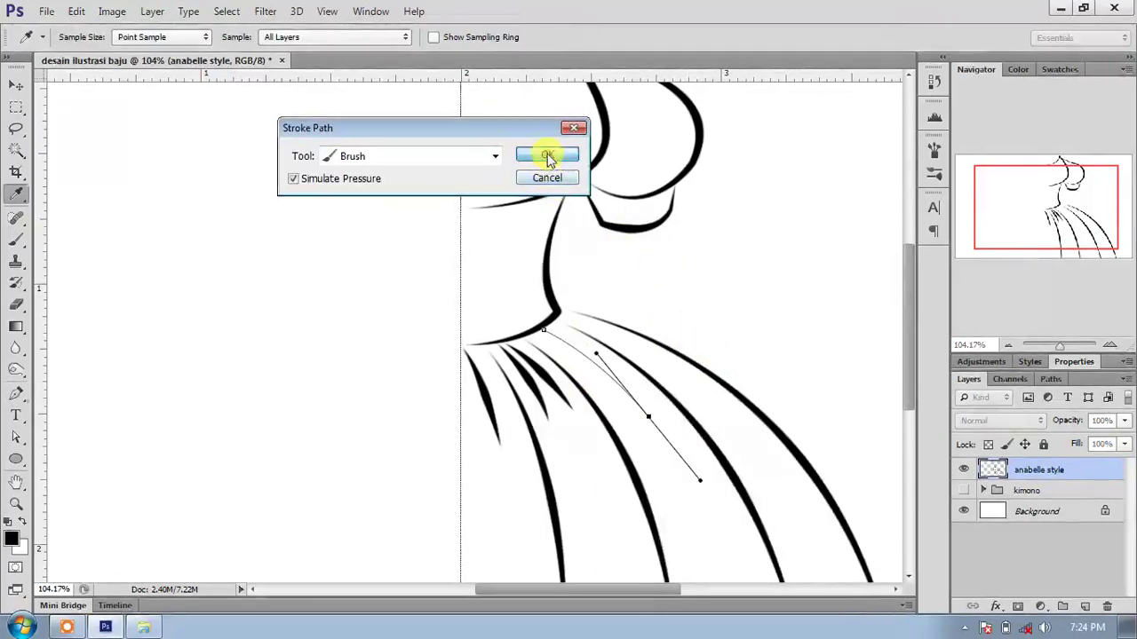
{"action": "left_click", "coordinate": [548, 154]}
{"action": "right_click", "coordinate": [548, 156]}
{"action": "left_click", "coordinate": [594, 183]}
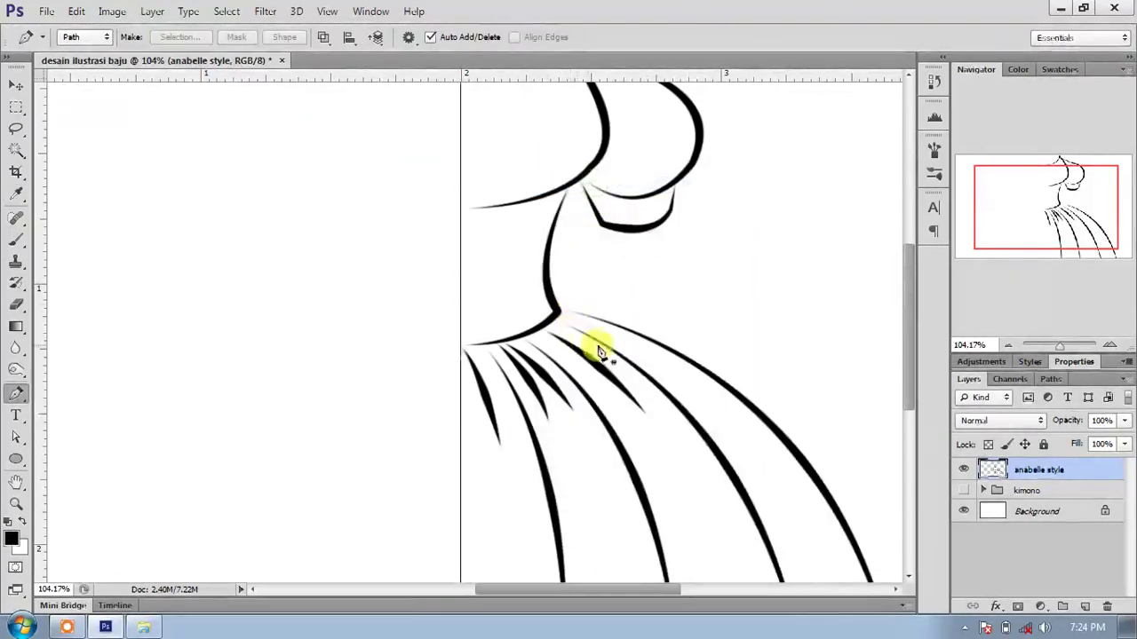
Add a short double-curved pleat from the waist corner between the two outermost skirt lines, stroke it with the Brush, and delete the path.
{"action": "left_click", "coordinate": [664, 372]}
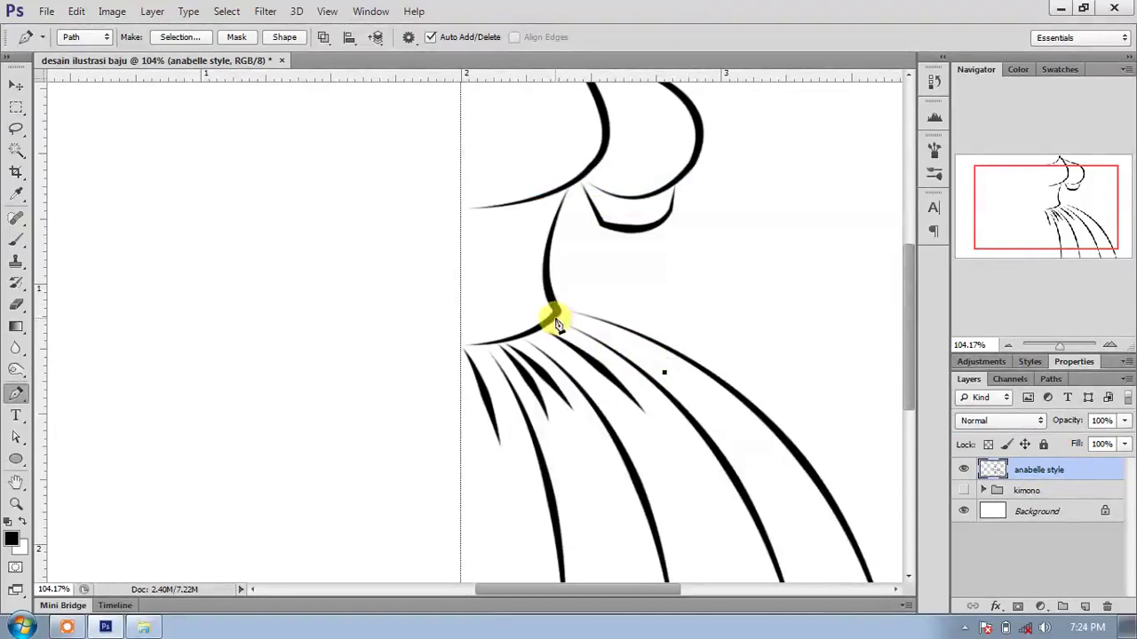
{"action": "left_click_drag", "start_coordinate": [552, 317], "coordinate": [484, 306]}
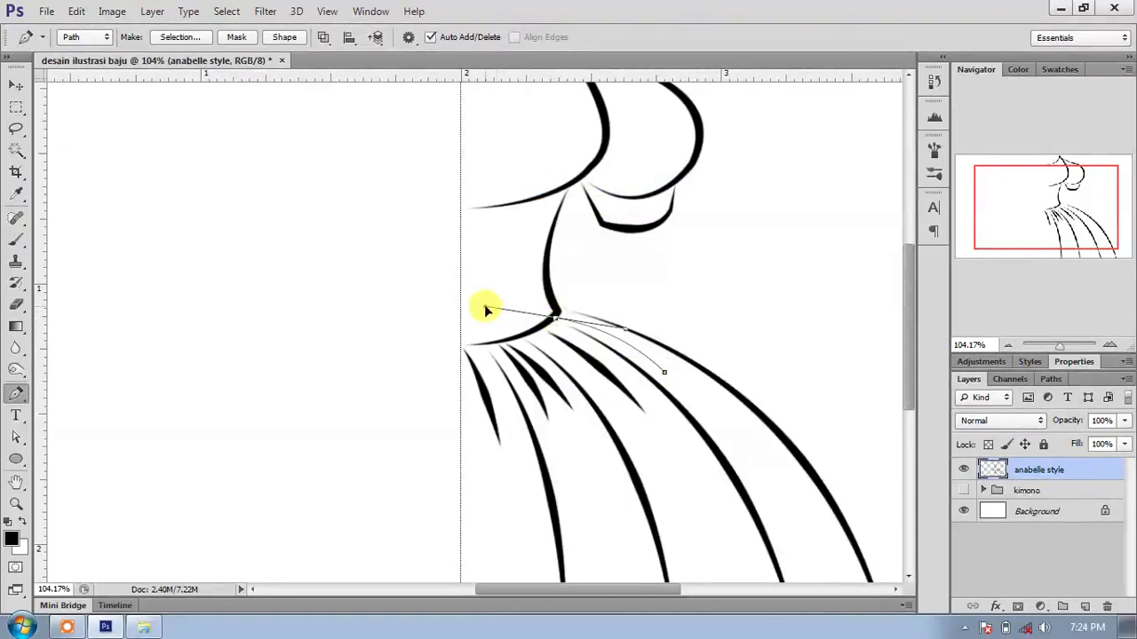
{"action": "left_click", "coordinate": [666, 371]}
{"action": "left_click_drag", "start_coordinate": [737, 421], "coordinate": [742, 418]}
{"action": "right_click", "coordinate": [694, 296]}
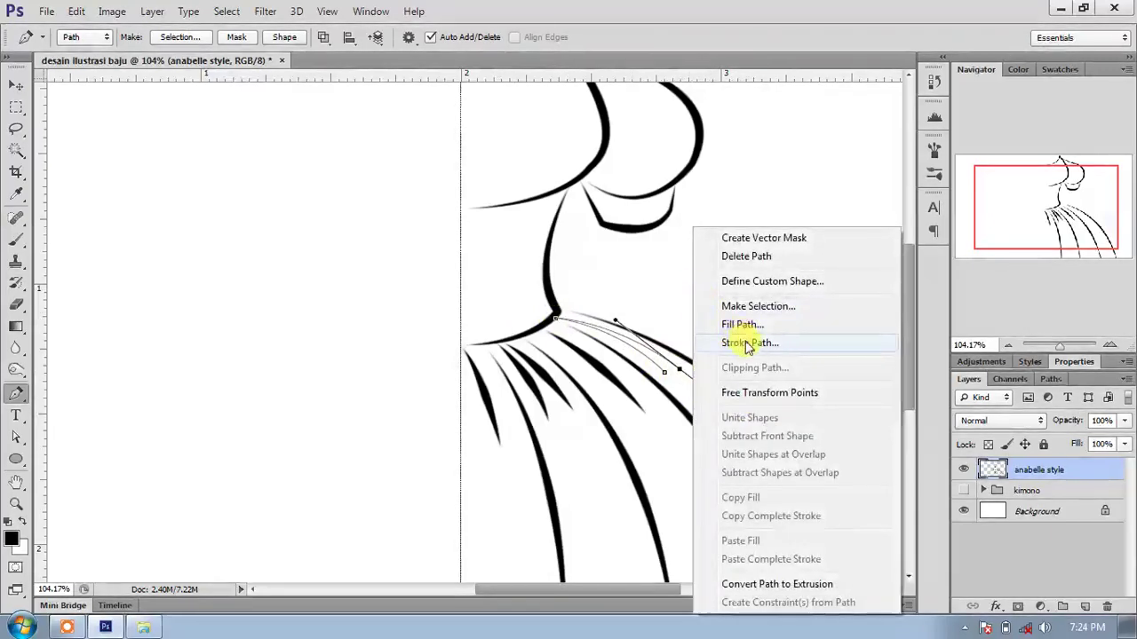
{"action": "left_click", "coordinate": [746, 344]}
{"action": "left_click", "coordinate": [547, 156]}
{"action": "right_click", "coordinate": [547, 157]}
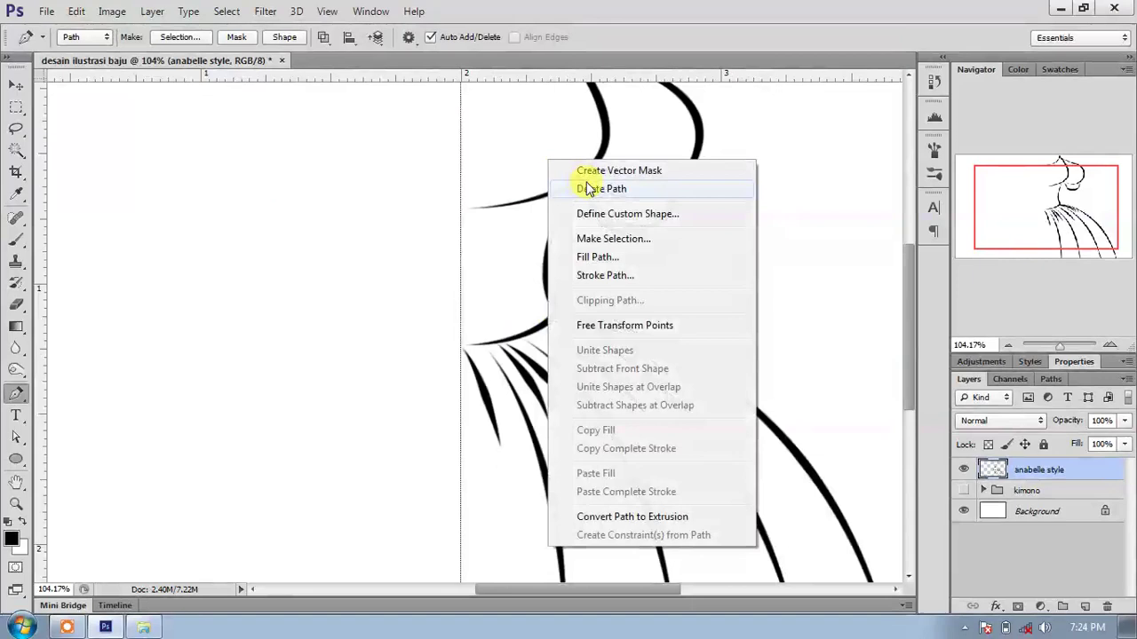
{"action": "left_click", "coordinate": [589, 185]}
Duplicate the anabelle style layer holding the finished half of the dress.
{"action": "key", "text": "ctrl+0"}
{"action": "key", "text": "ctrl+minus"}
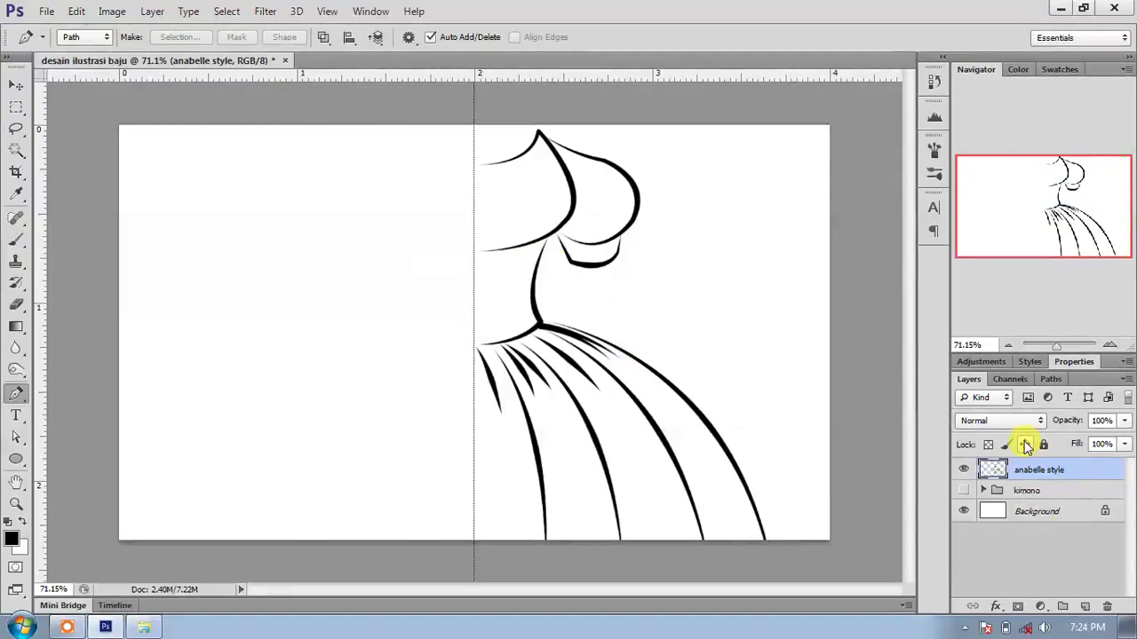
{"action": "key", "text": "ctrl+j"}
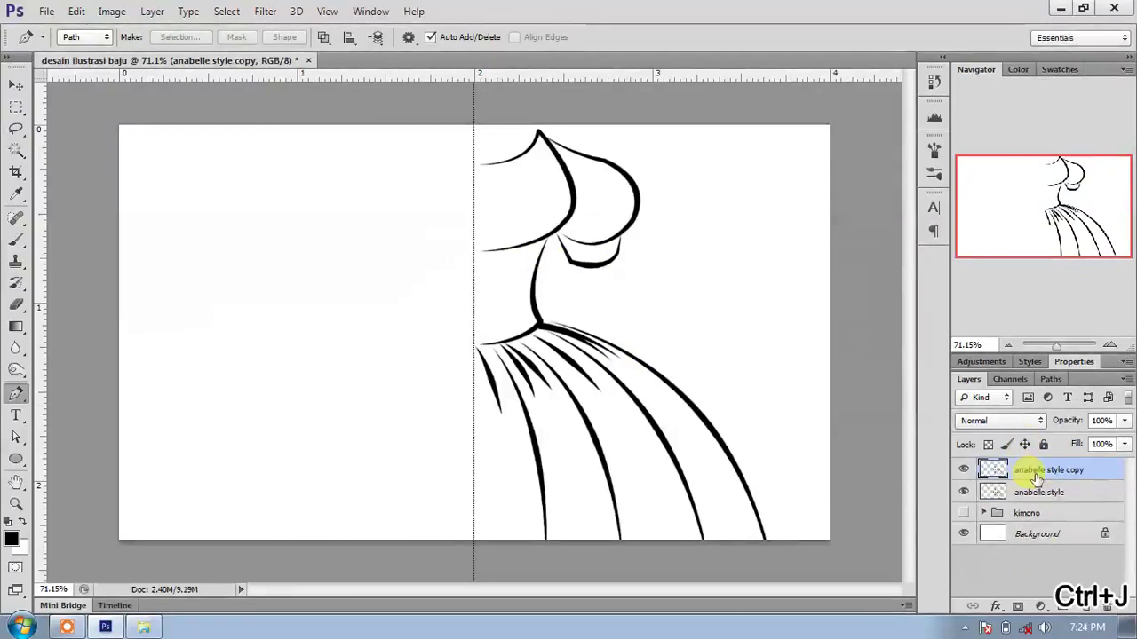
Flip the duplicated half dress horizontally with Free Transform and place it against the opposite side of the centre guide.
{"action": "left_click", "coordinate": [14, 87]}
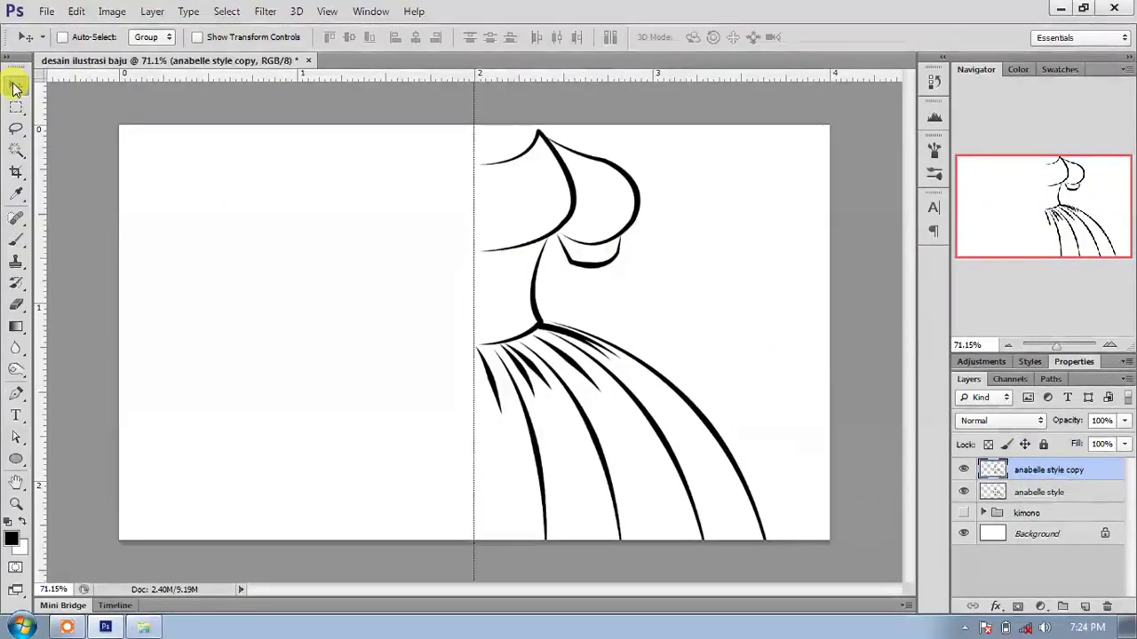
{"action": "key", "text": "ctrl+t"}
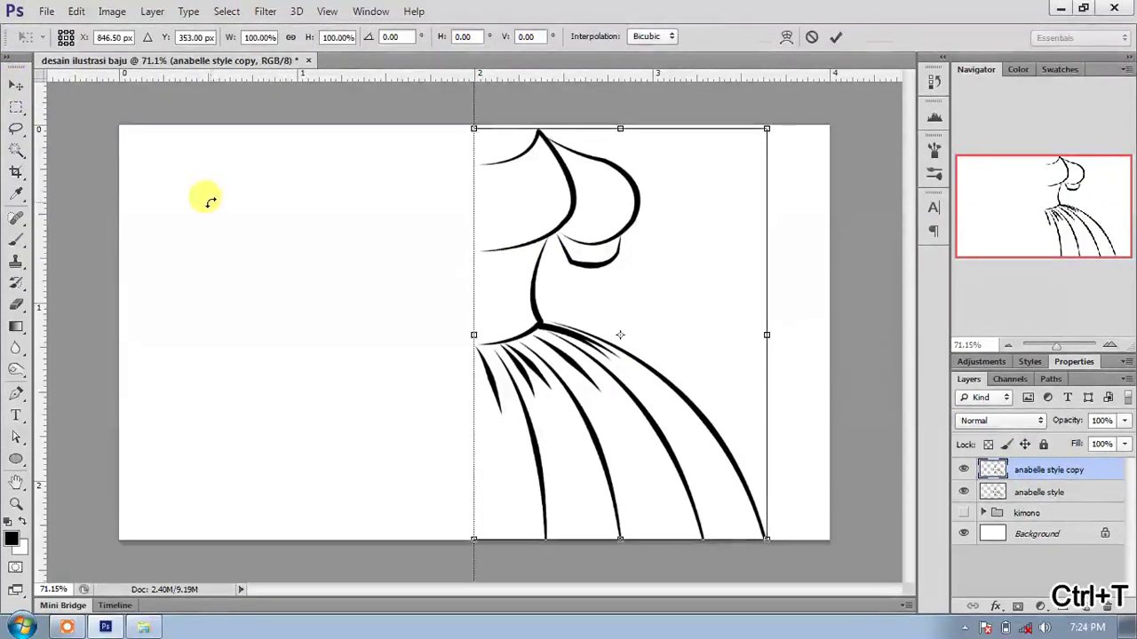
{"action": "left_click_drag", "start_coordinate": [528, 289], "coordinate": [315, 271]}
{"action": "right_click", "coordinate": [316, 271]}
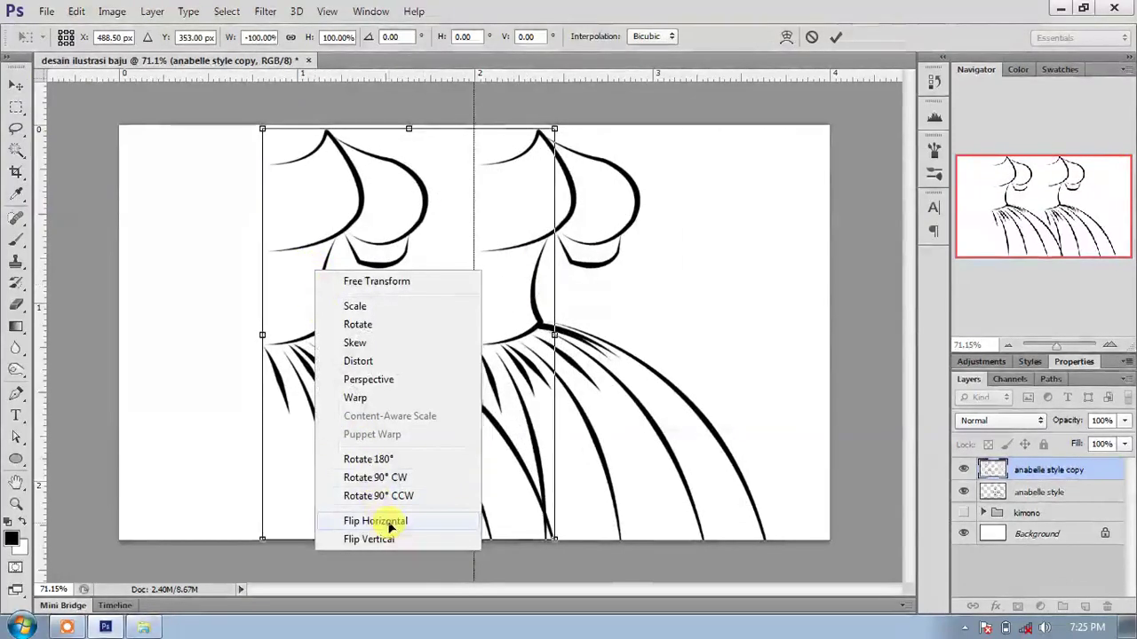
{"action": "left_click", "coordinate": [387, 522]}
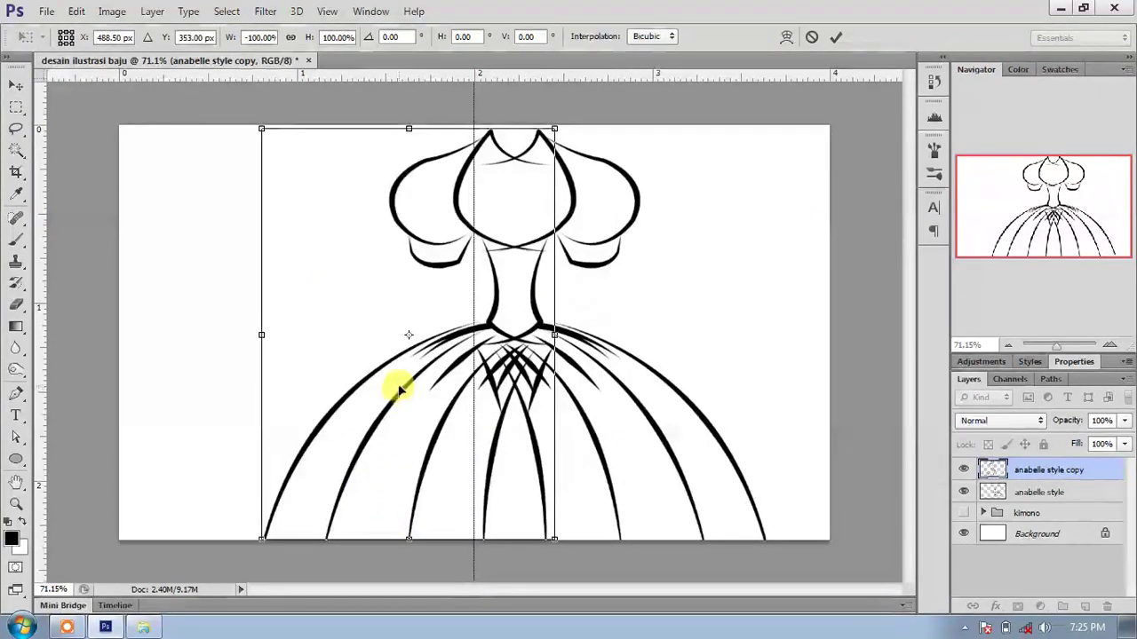
{"action": "left_click_drag", "start_coordinate": [365, 320], "coordinate": [286, 319]}
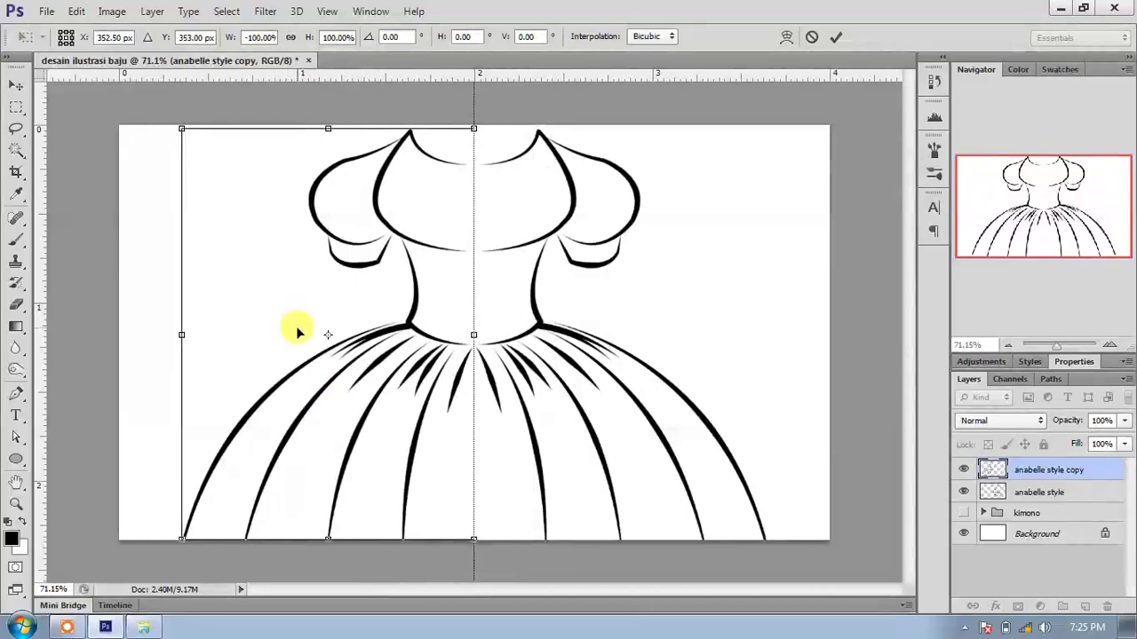
{"action": "key", "text": "Return"}
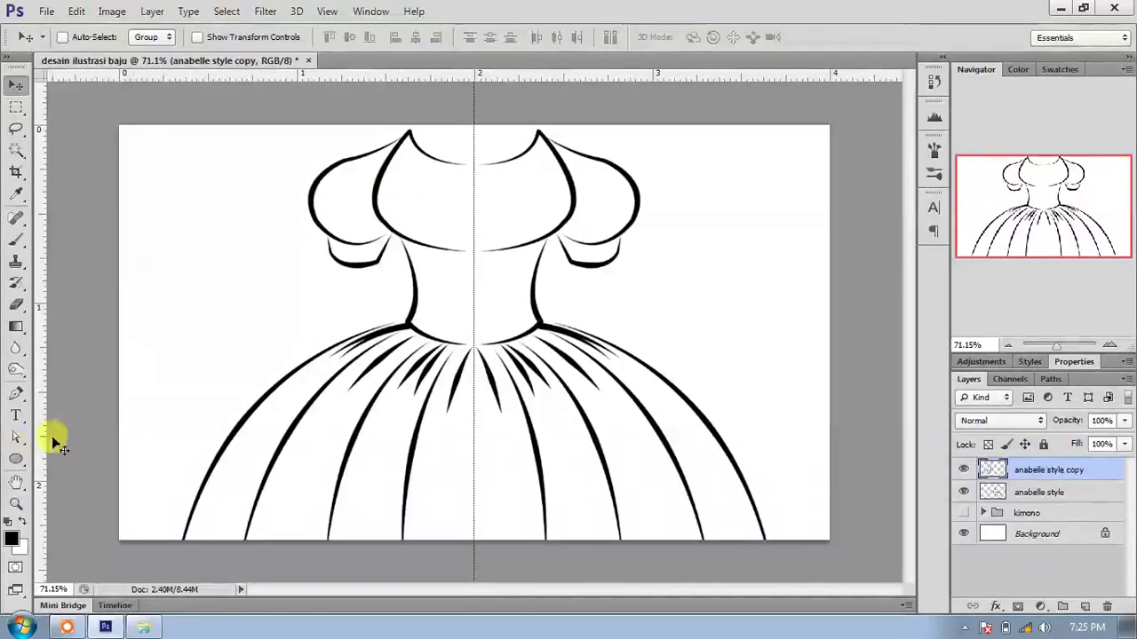
Nudge the mirrored half rightward in small increments until its neckline, bust and waist lines meet the original at the centre guide.
{"action": "key", "text": "Right"}
{"action": "key", "text": "Right"}
{"action": "key", "text": "Right"}
{"action": "key", "text": "Right"}
{"action": "key", "text": "Right"}
{"action": "key", "text": "Right"}
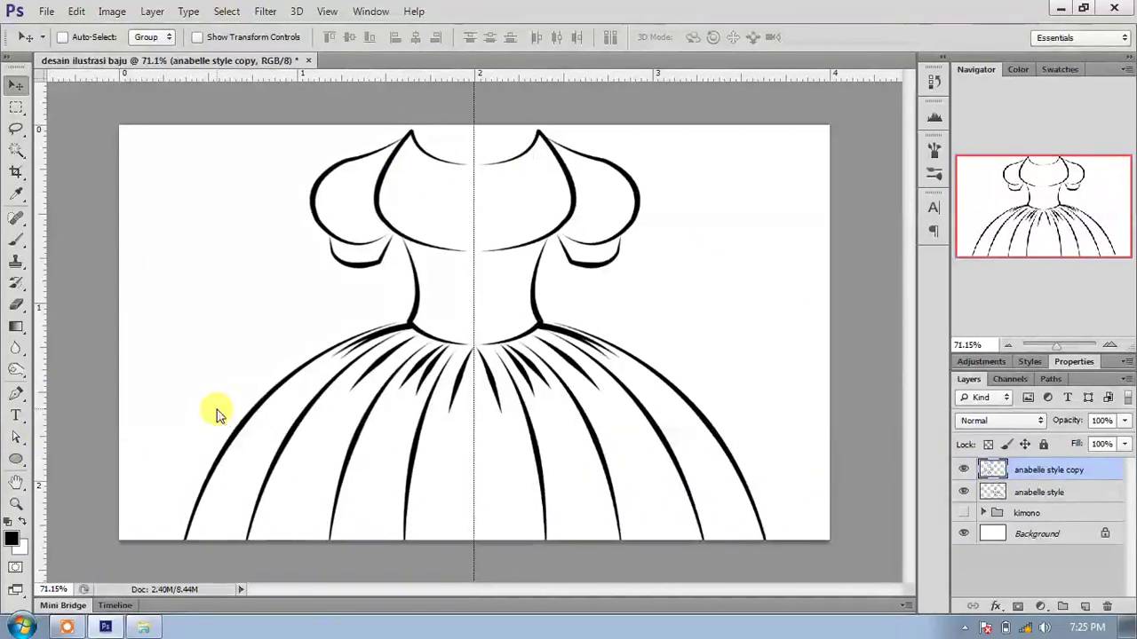
{"action": "key", "text": "Right"}
{"action": "key", "text": "Right"}
{"action": "key", "text": "Right"}
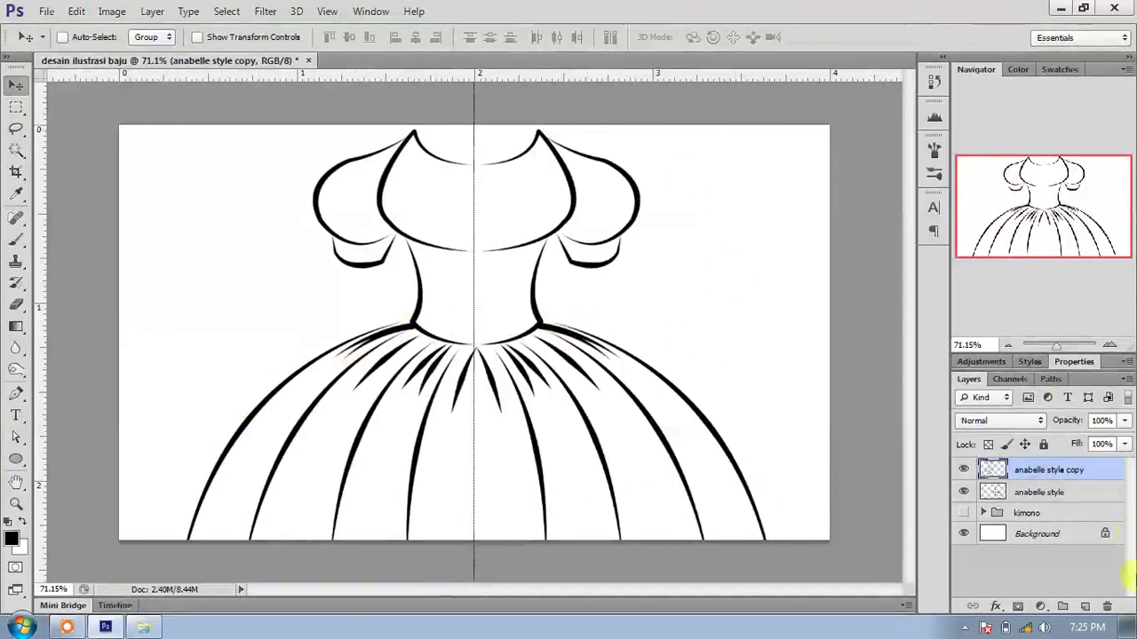
Merge the anabelle style copy and anabelle style layers into a single layer.
{"action": "left_click", "coordinate": [1046, 493], "text": "shift"}
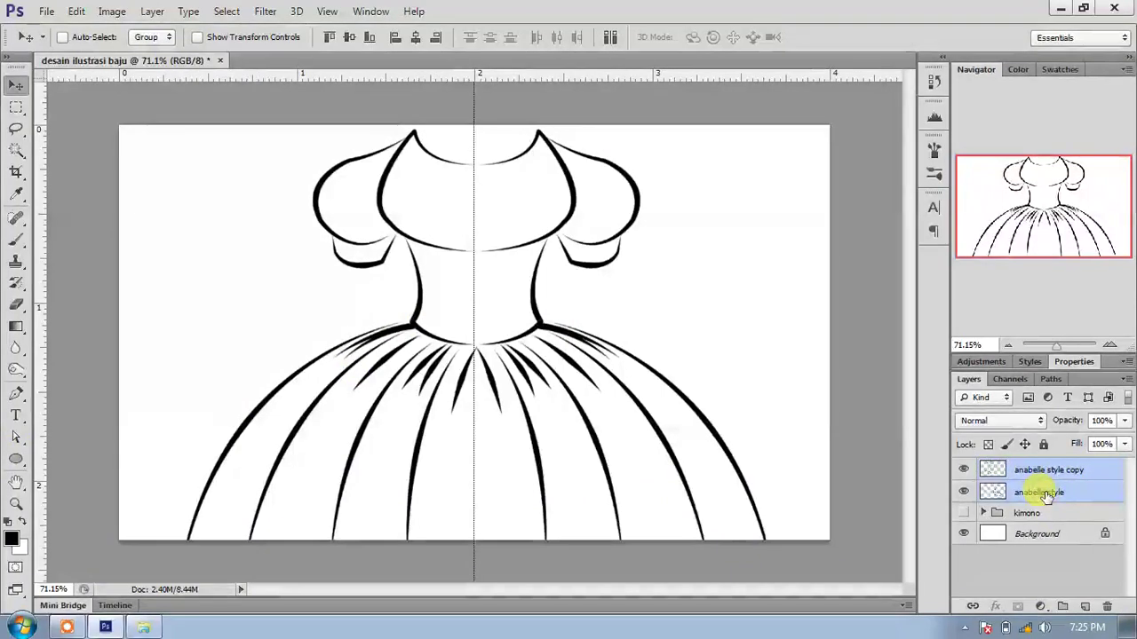
{"action": "right_click", "coordinate": [1046, 493]}
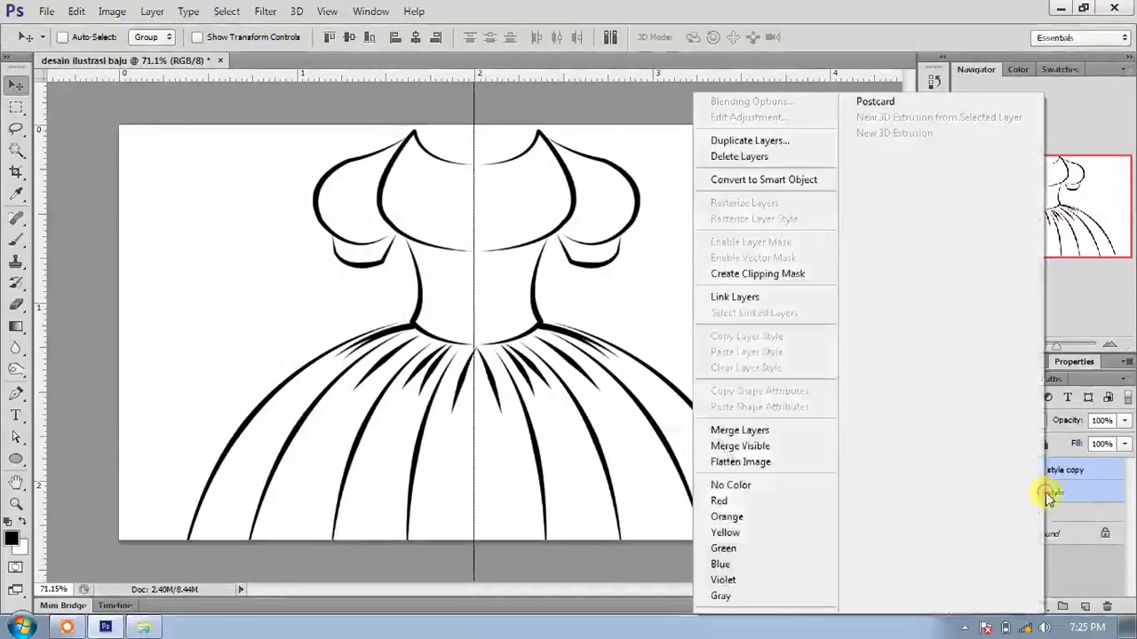
{"action": "left_click", "coordinate": [736, 431]}
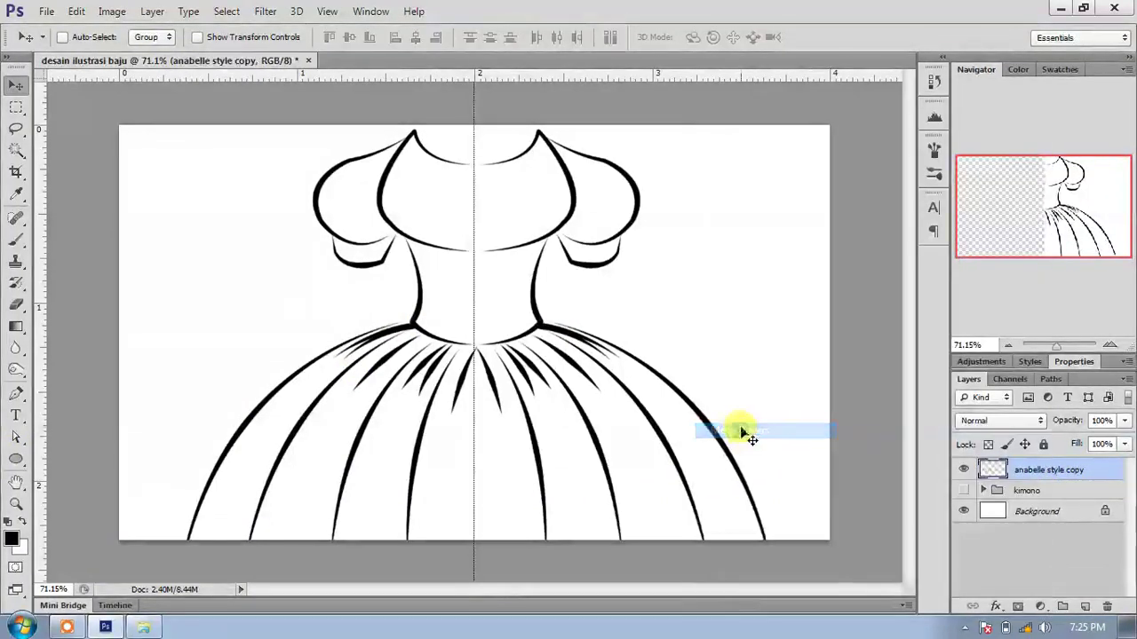
On a new layer, draw a curved Pen path for the back neckline between the two shoulder tips, above the front neckline.
{"action": "left_click", "coordinate": [1085, 606]}
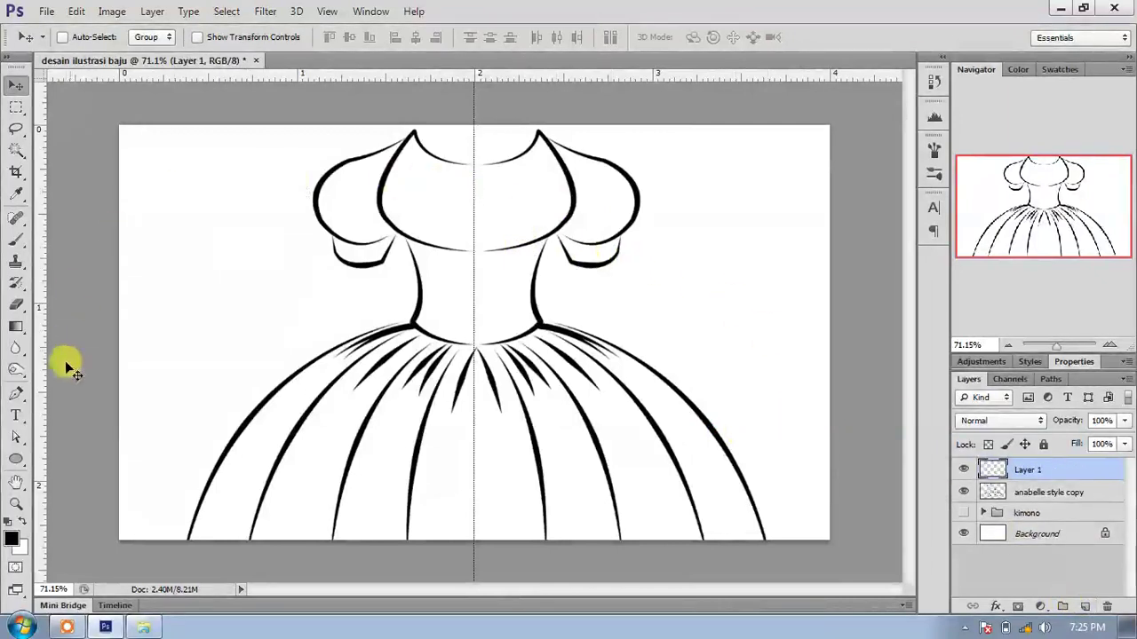
{"action": "left_click", "coordinate": [15, 398]}
{"action": "scroll", "coordinate": [448, 111], "scroll_direction": "up", "scroll_amount": 2}
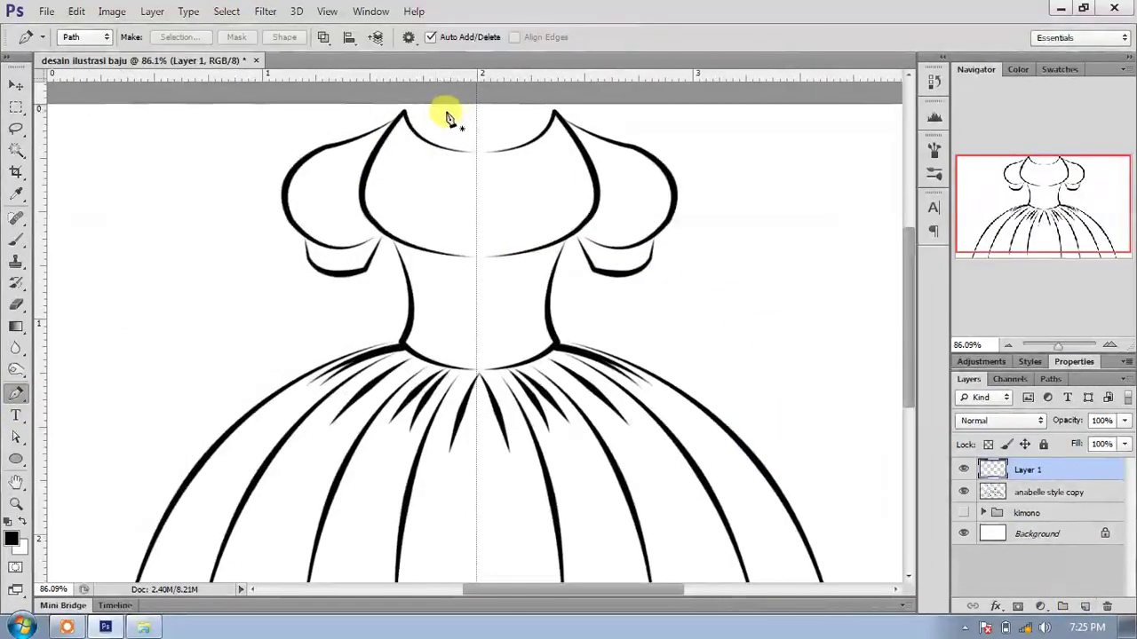
{"action": "left_click", "coordinate": [405, 114]}
{"action": "left_click_drag", "start_coordinate": [555, 114], "coordinate": [634, 123]}
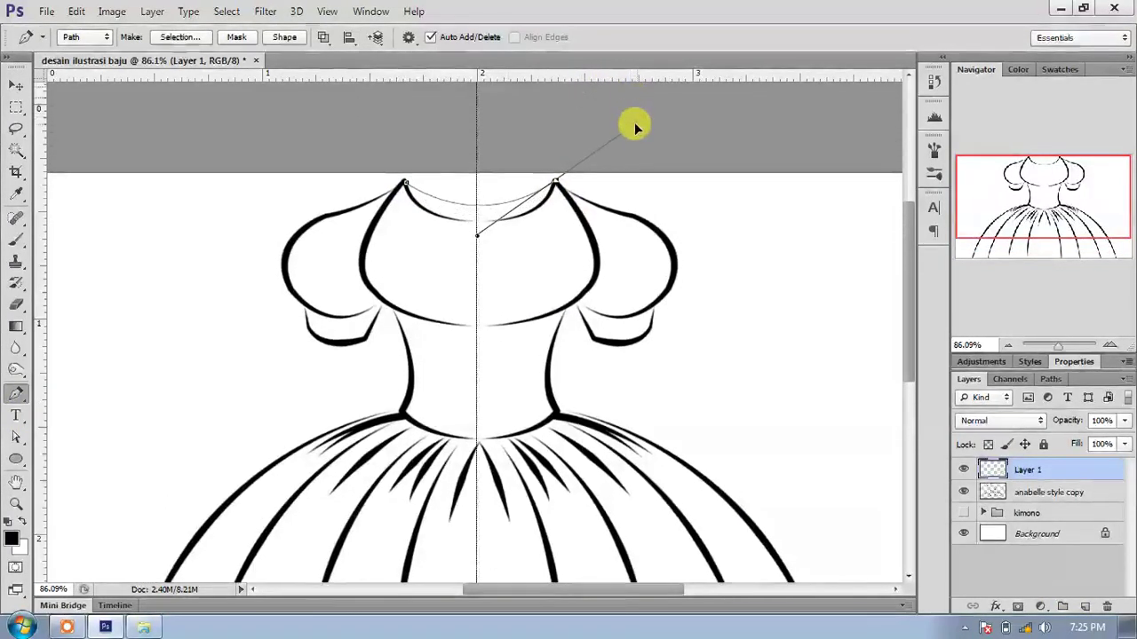
Stroke the back neckline path with the Brush and delete the path.
{"action": "right_click", "coordinate": [672, 279]}
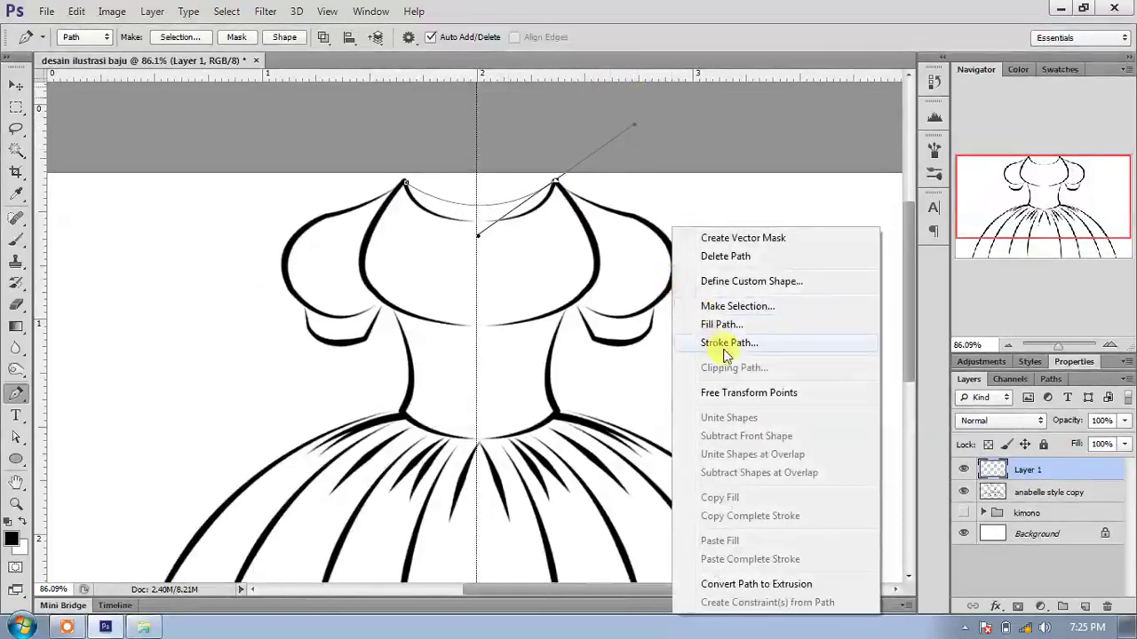
{"action": "left_click", "coordinate": [728, 344]}
{"action": "left_click", "coordinate": [569, 151]}
{"action": "right_click", "coordinate": [567, 148]}
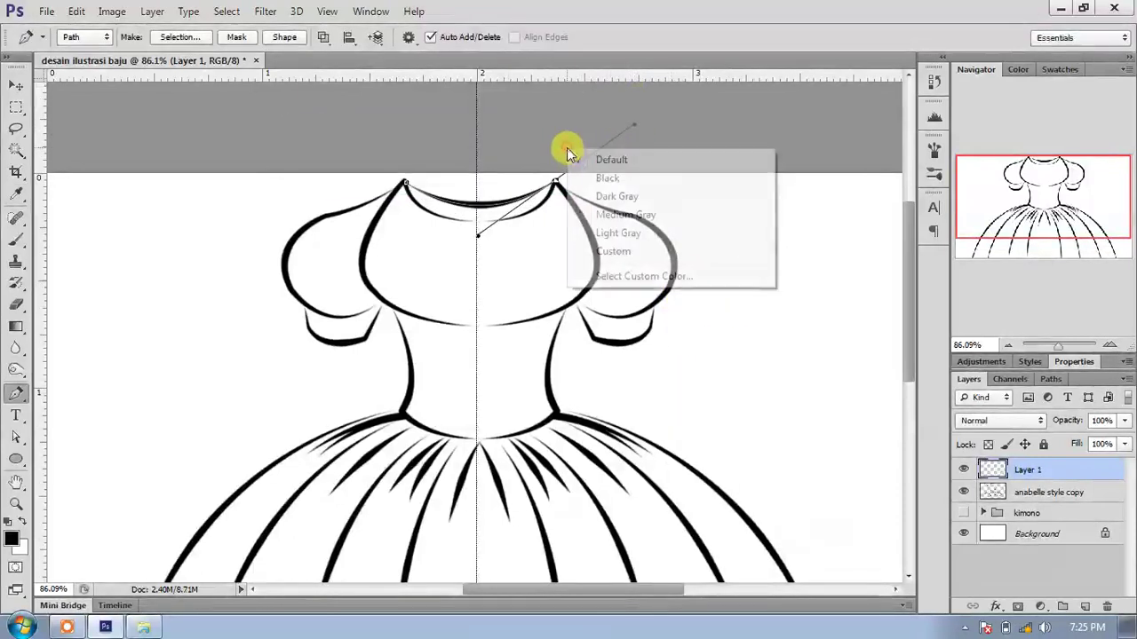
{"action": "right_click", "coordinate": [499, 233]}
{"action": "left_click", "coordinate": [532, 254]}
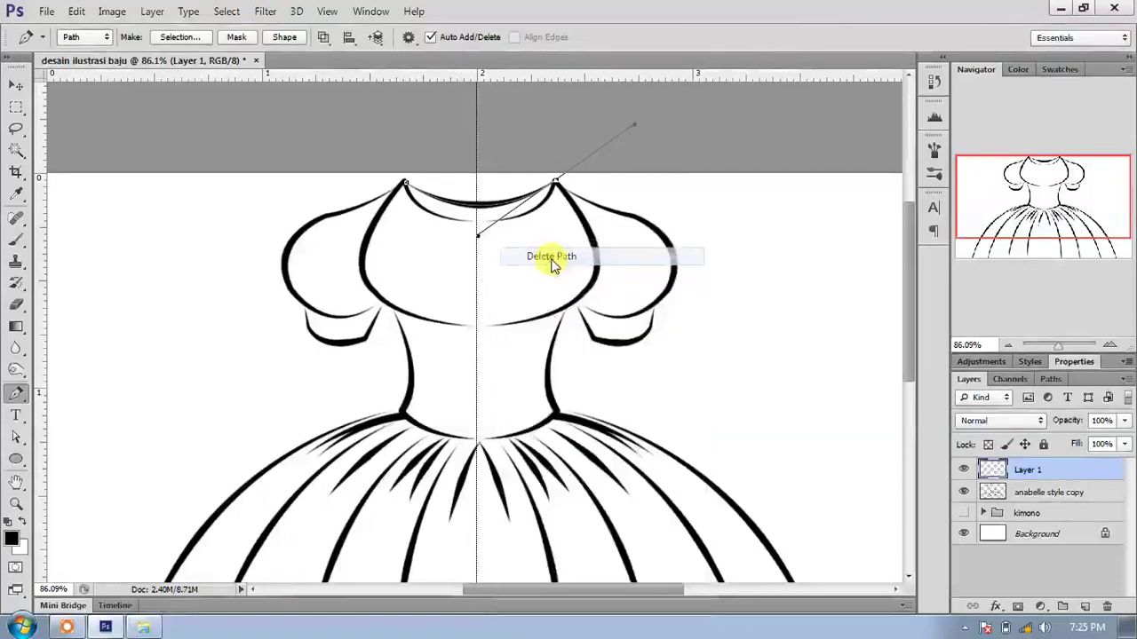
Add a curved fold inside the left sleeve's outer edge with a Pen path stroked by the Brush with Simulate Pressure, and delete the path.
{"action": "scroll", "coordinate": [502, 411], "scroll_direction": "up", "scroll_amount": 4}
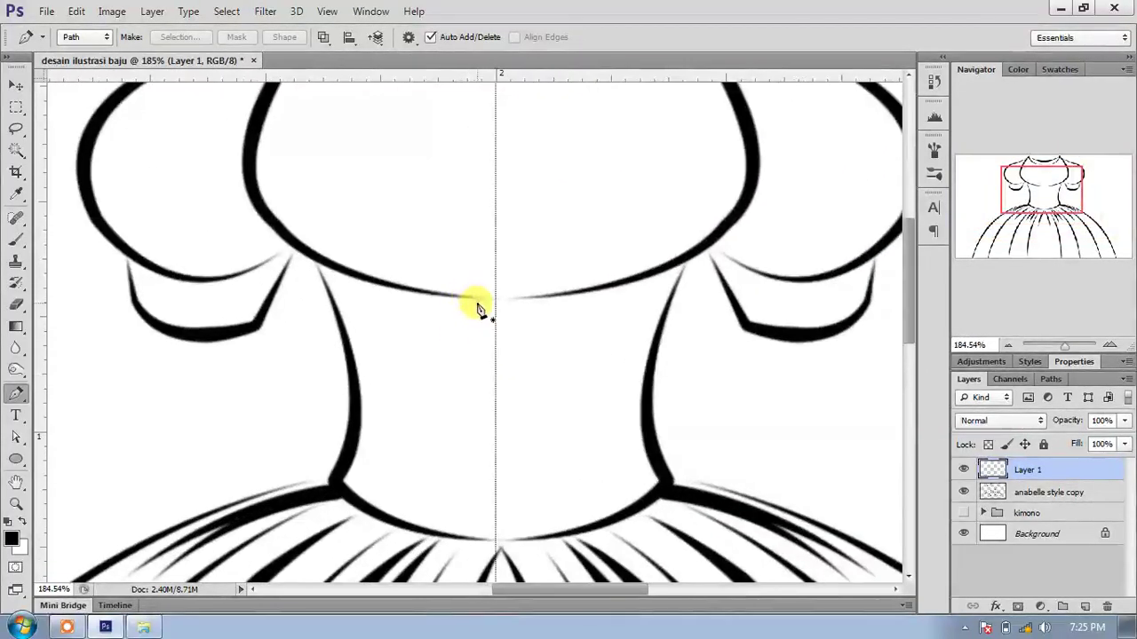
{"action": "scroll", "coordinate": [476, 314], "scroll_direction": "down", "scroll_amount": 3}
{"action": "scroll", "coordinate": [481, 319], "scroll_direction": "down", "scroll_amount": 2}
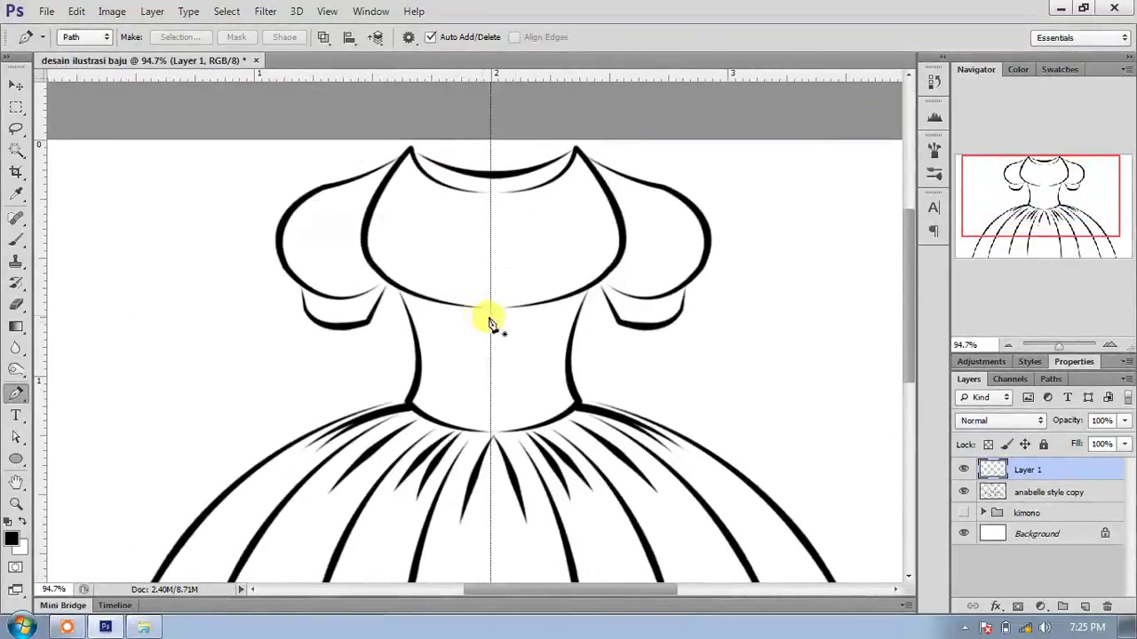
{"action": "left_click_drag", "start_coordinate": [908, 268], "coordinate": [908, 284]}
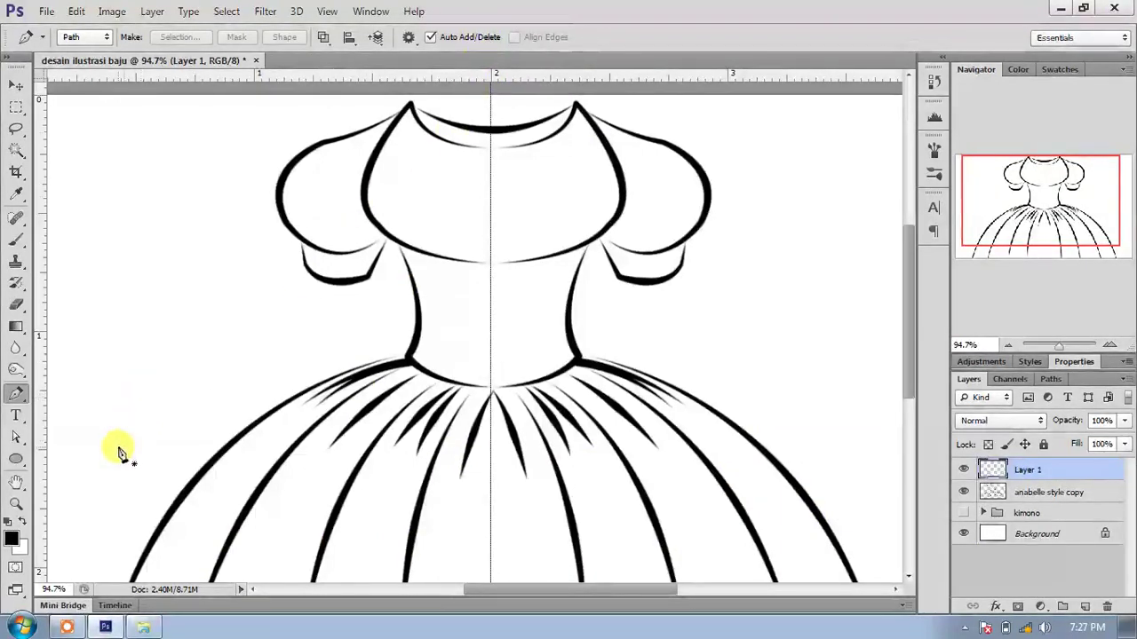
{"action": "left_click", "coordinate": [317, 247]}
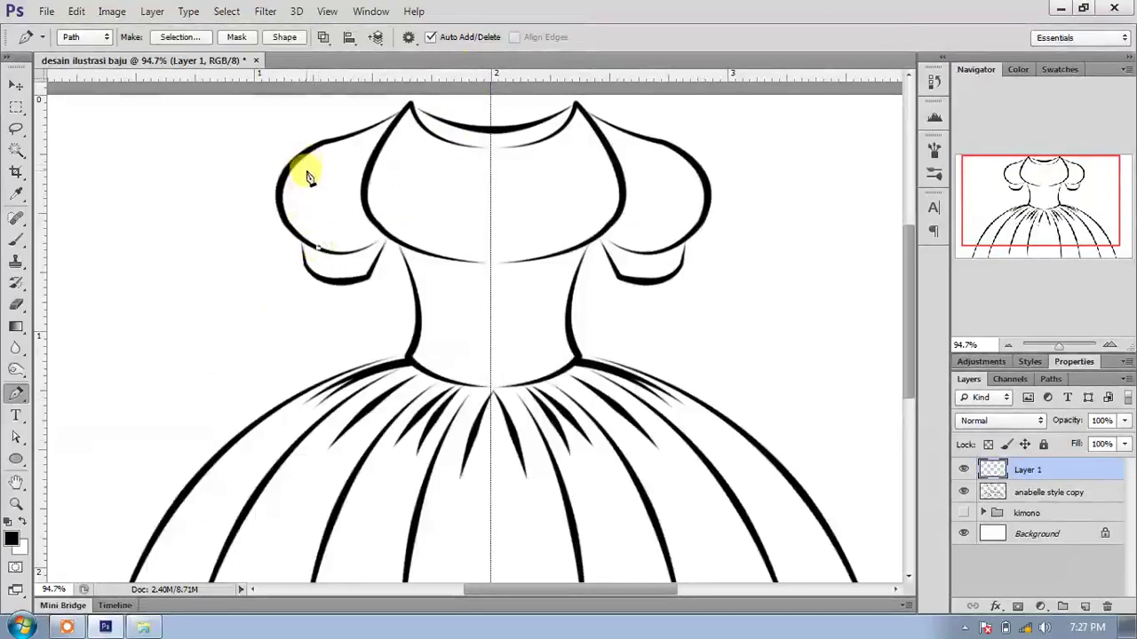
{"action": "left_click_drag", "start_coordinate": [299, 169], "coordinate": [316, 119]}
{"action": "right_click", "coordinate": [326, 178]}
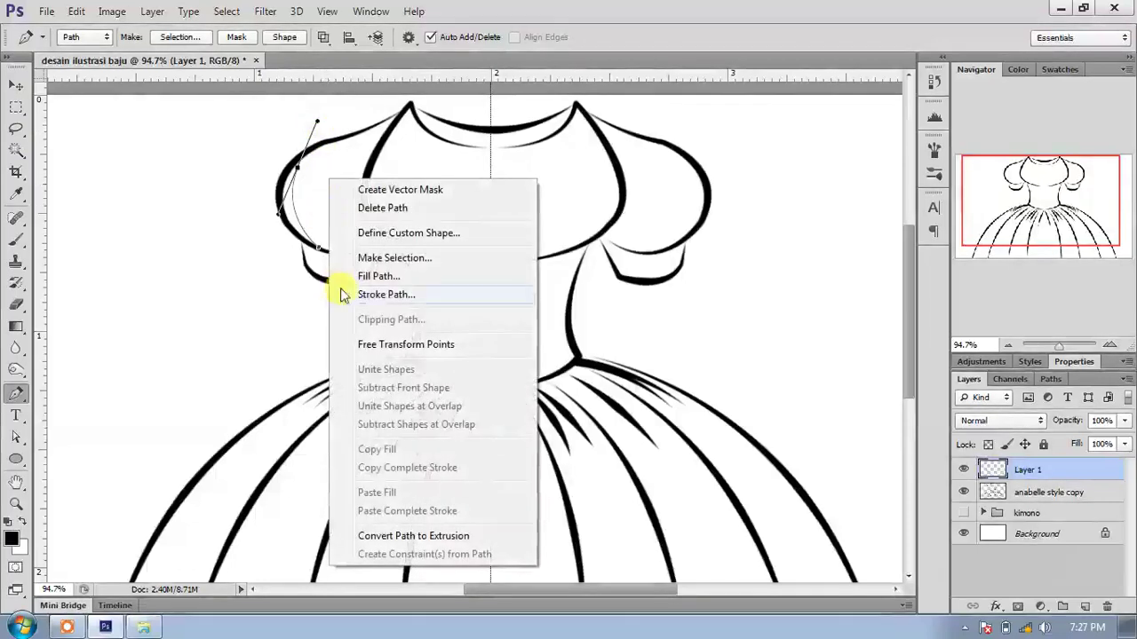
{"action": "left_click", "coordinate": [382, 294]}
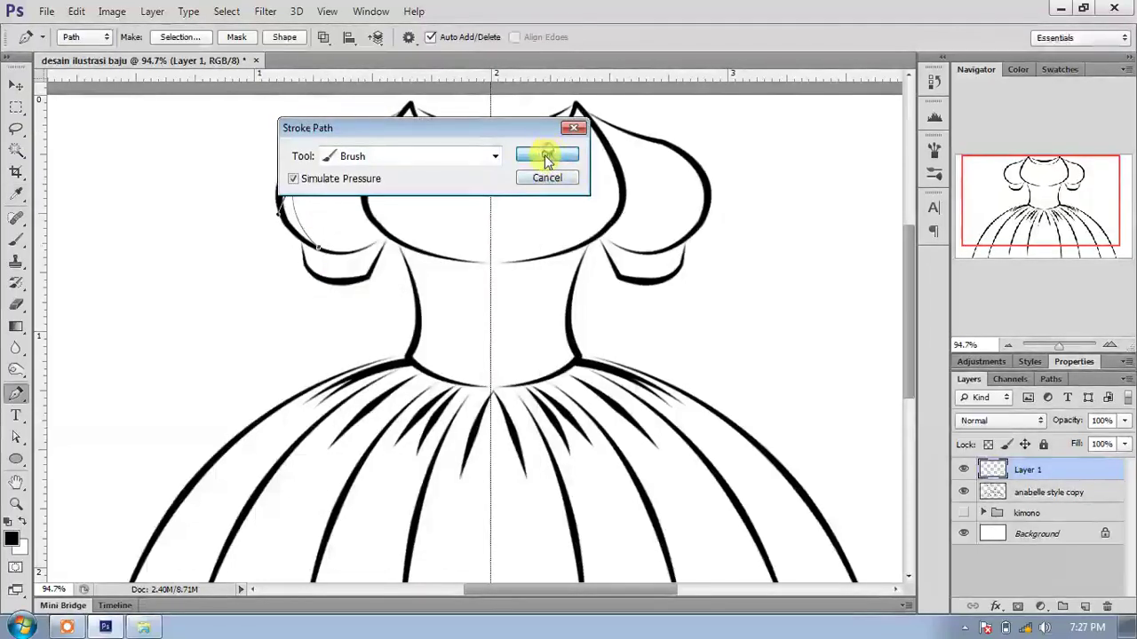
{"action": "left_click", "coordinate": [546, 156]}
{"action": "right_click", "coordinate": [384, 229]}
{"action": "left_click", "coordinate": [439, 256]}
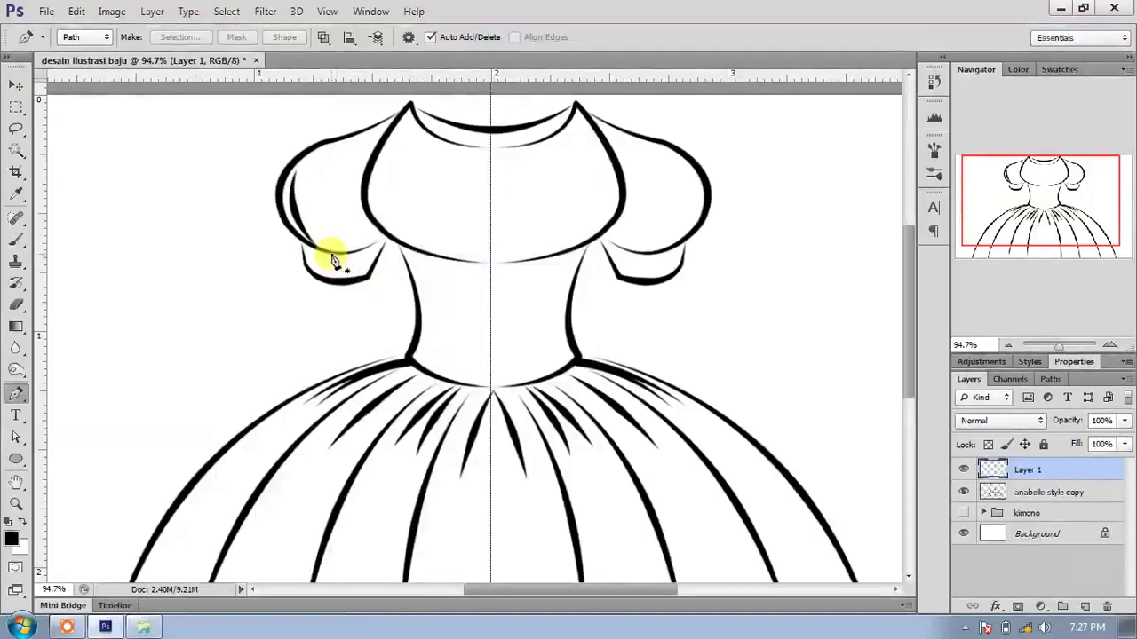
Draw a second, shorter curved fold rising from the middle of the left sleeve's lower edge, stroke it with the Brush and delete the path.
{"action": "left_click", "coordinate": [326, 249]}
{"action": "left_click_drag", "start_coordinate": [323, 191], "coordinate": [333, 162]}
{"action": "right_click", "coordinate": [361, 190]}
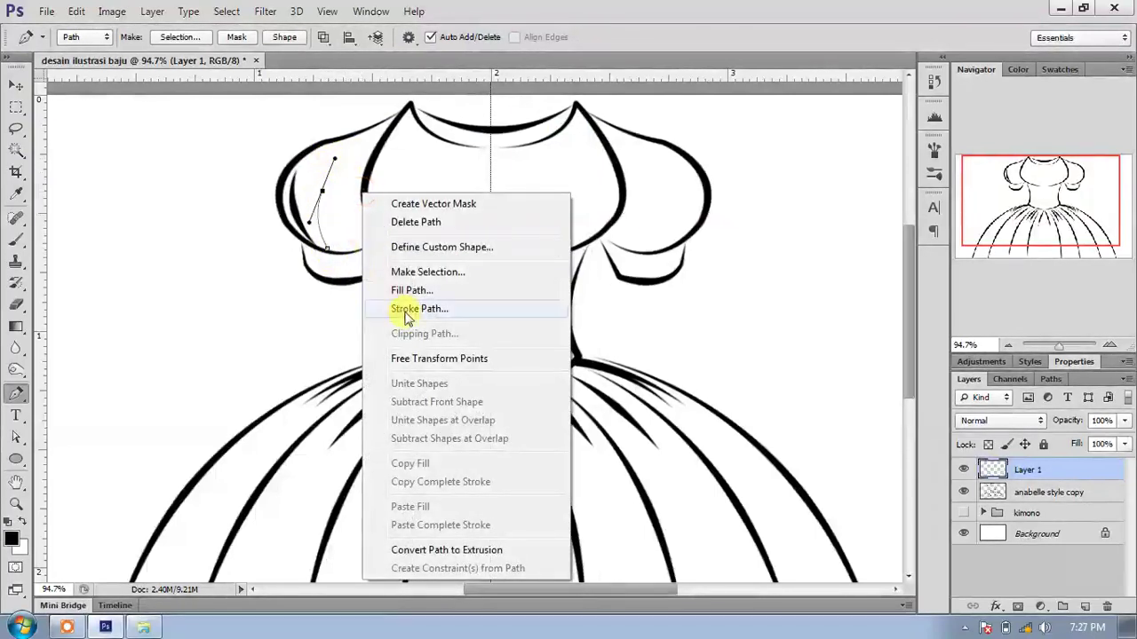
{"action": "left_click", "coordinate": [414, 314]}
{"action": "left_click", "coordinate": [530, 154]}
{"action": "right_click", "coordinate": [477, 169]}
{"action": "left_click", "coordinate": [527, 198]}
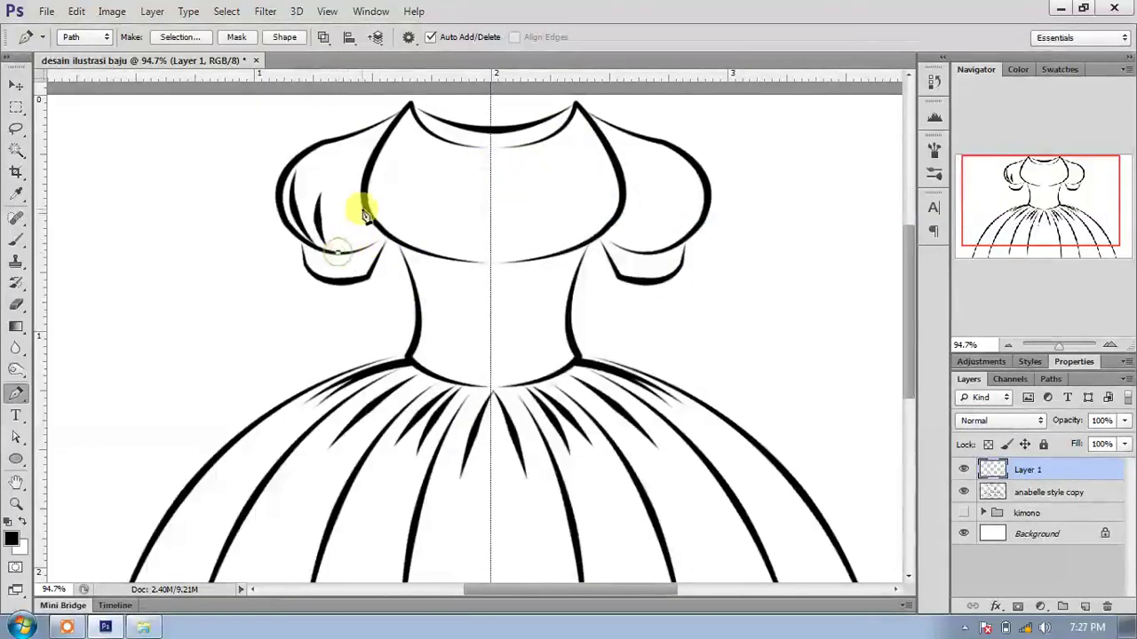
Draw a third left-sleeve fold curving from the lower edge up to the bodice side, stroke it with the Brush and delete the path.
{"action": "left_click_drag", "start_coordinate": [364, 197], "coordinate": [364, 175]}
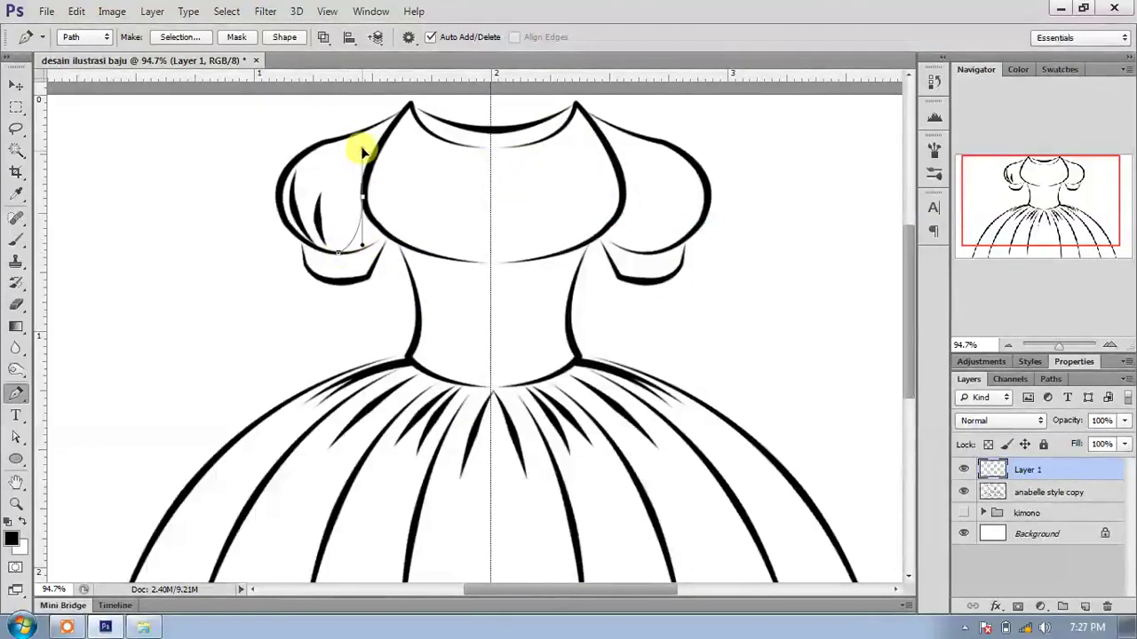
{"action": "right_click", "coordinate": [429, 185]}
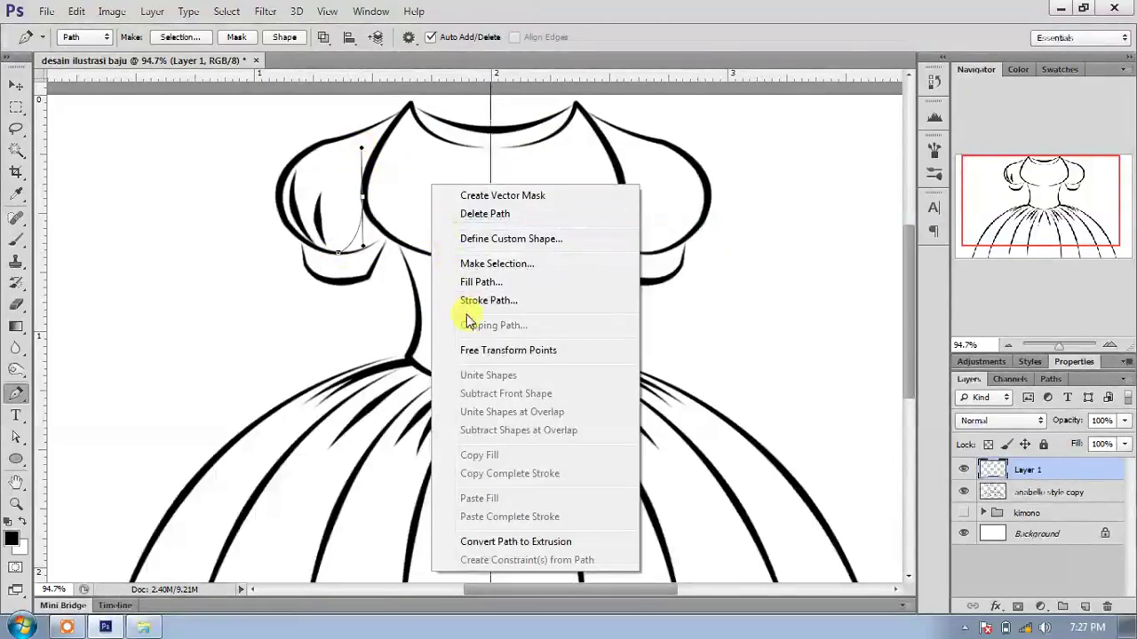
{"action": "left_click", "coordinate": [467, 302]}
{"action": "left_click", "coordinate": [533, 155]}
{"action": "right_click", "coordinate": [454, 178]}
{"action": "left_click", "coordinate": [464, 201]}
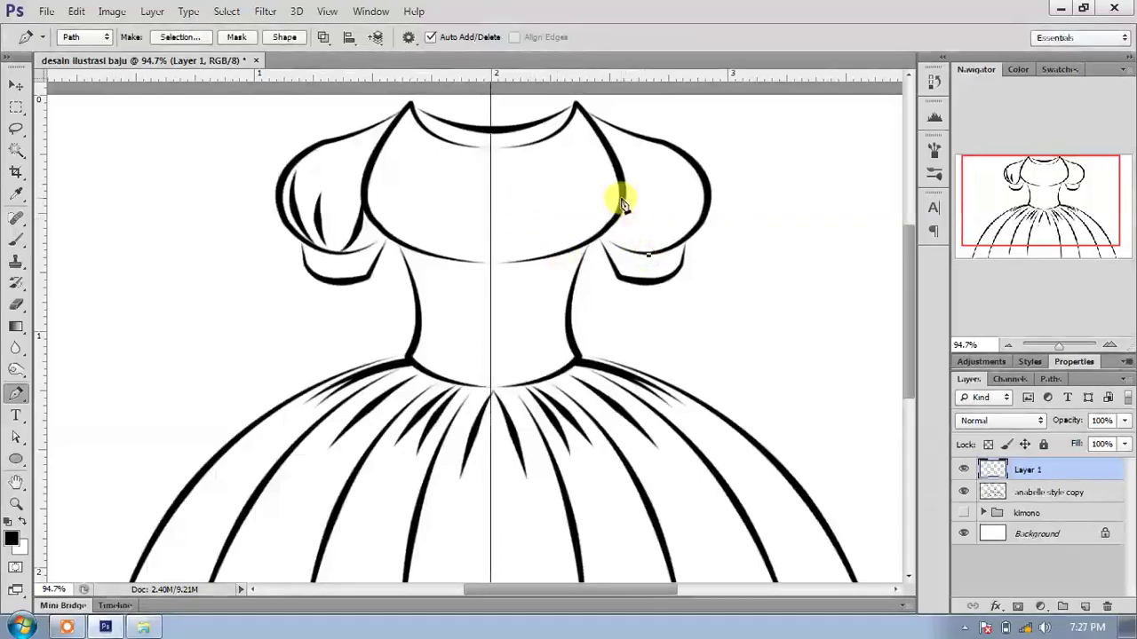
Stroke a curved fold on the right sleeve from its lower edge to the bodice side with the pressure-simulated Brush, and delete the path.
{"action": "right_click", "coordinate": [633, 158]}
{"action": "left_click", "coordinate": [683, 285]}
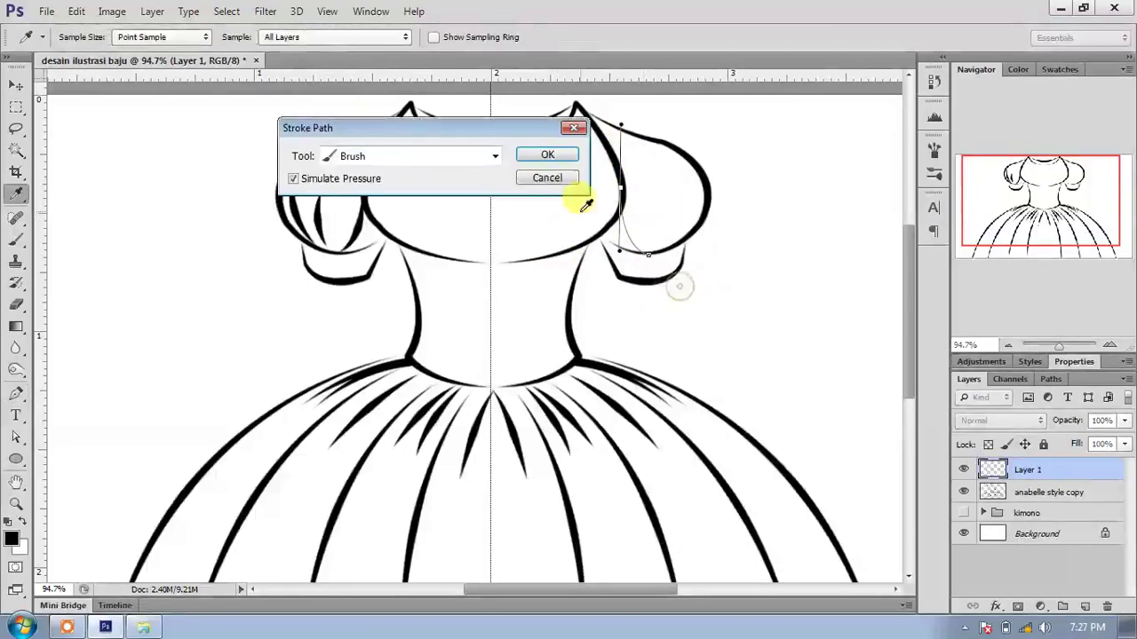
{"action": "left_click", "coordinate": [557, 160]}
{"action": "right_click", "coordinate": [657, 158]}
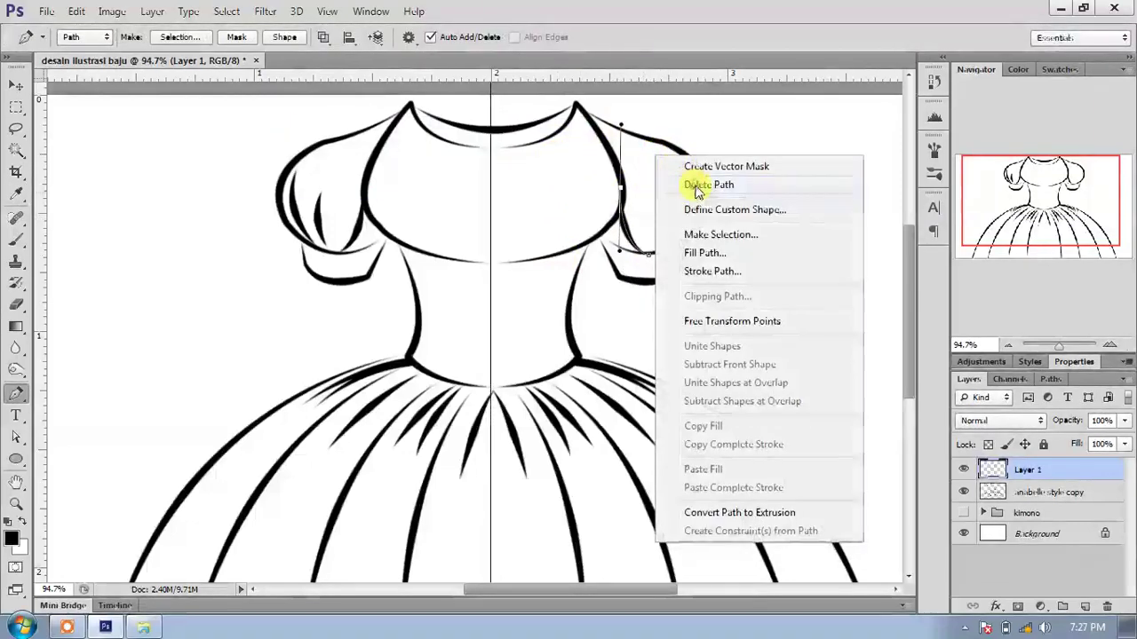
{"action": "left_click", "coordinate": [696, 186]}
Draw a curved fold up the middle of the right sleeve from its lower edge, stroke it with the Brush and delete the path.
{"action": "left_click", "coordinate": [647, 253]}
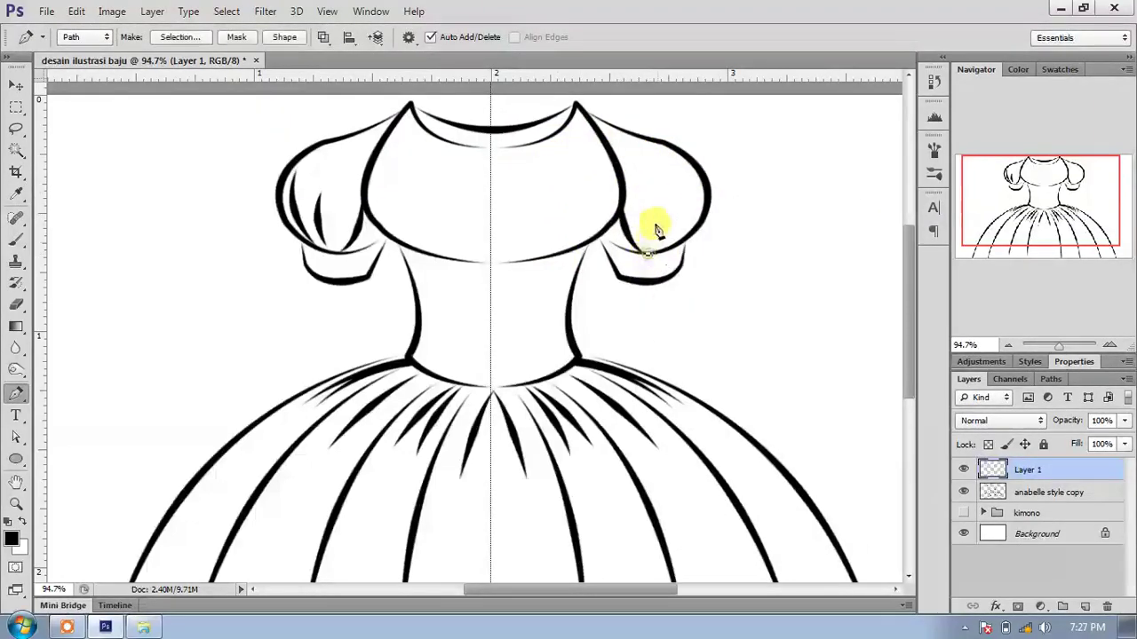
{"action": "left_click_drag", "start_coordinate": [659, 171], "coordinate": [639, 88]}
{"action": "right_click", "coordinate": [666, 165]}
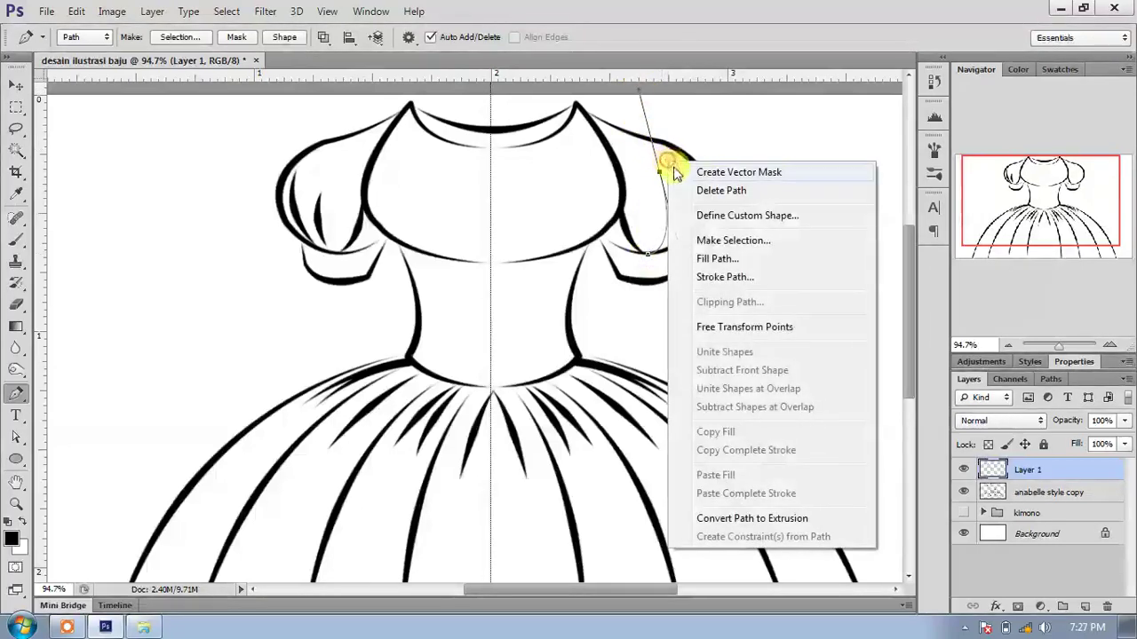
{"action": "left_click", "coordinate": [725, 276]}
{"action": "left_click", "coordinate": [561, 156]}
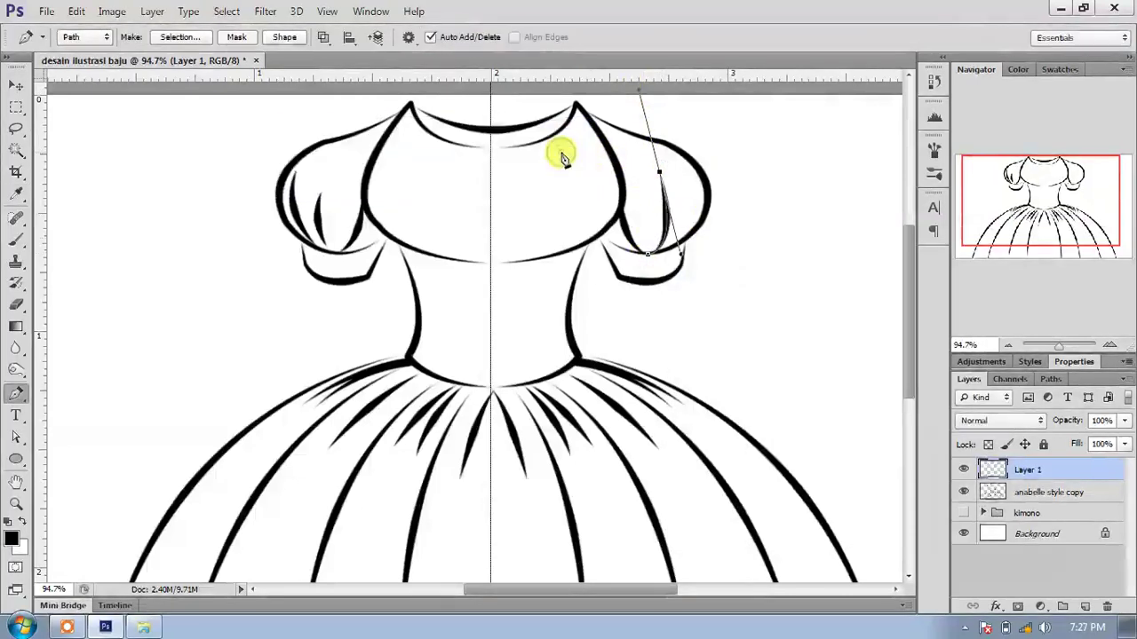
{"action": "right_click", "coordinate": [561, 156]}
{"action": "left_click", "coordinate": [623, 185]}
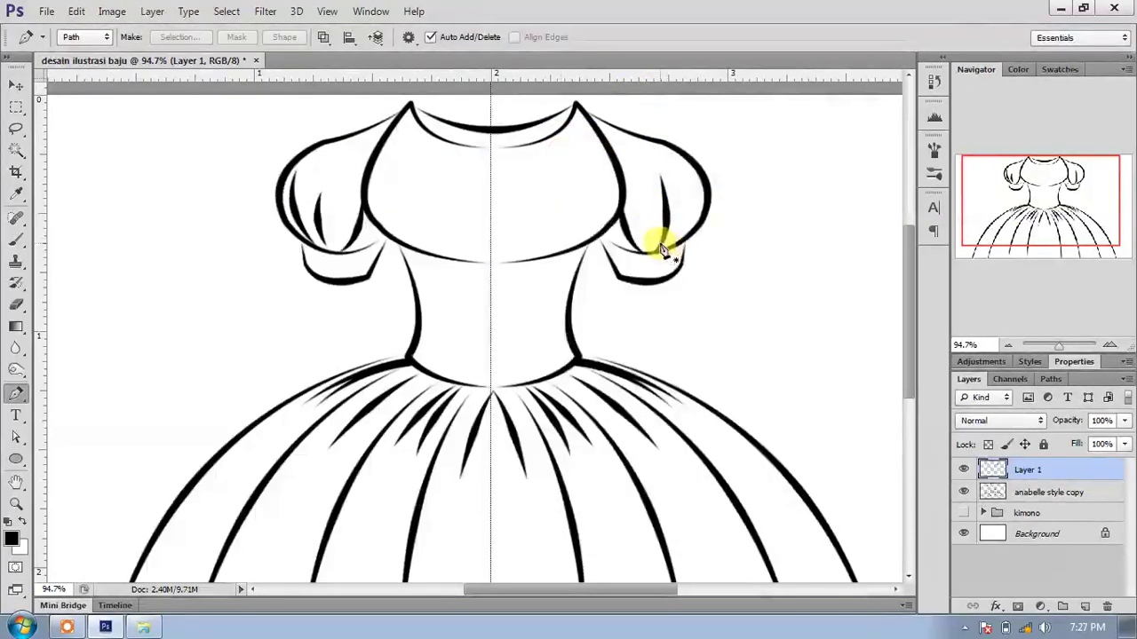
Draw another right-sleeve fold close to the outer edge, stroke it with the Brush and delete the path.
{"action": "left_click_drag", "start_coordinate": [685, 175], "coordinate": [668, 107]}
{"action": "right_click", "coordinate": [648, 171]}
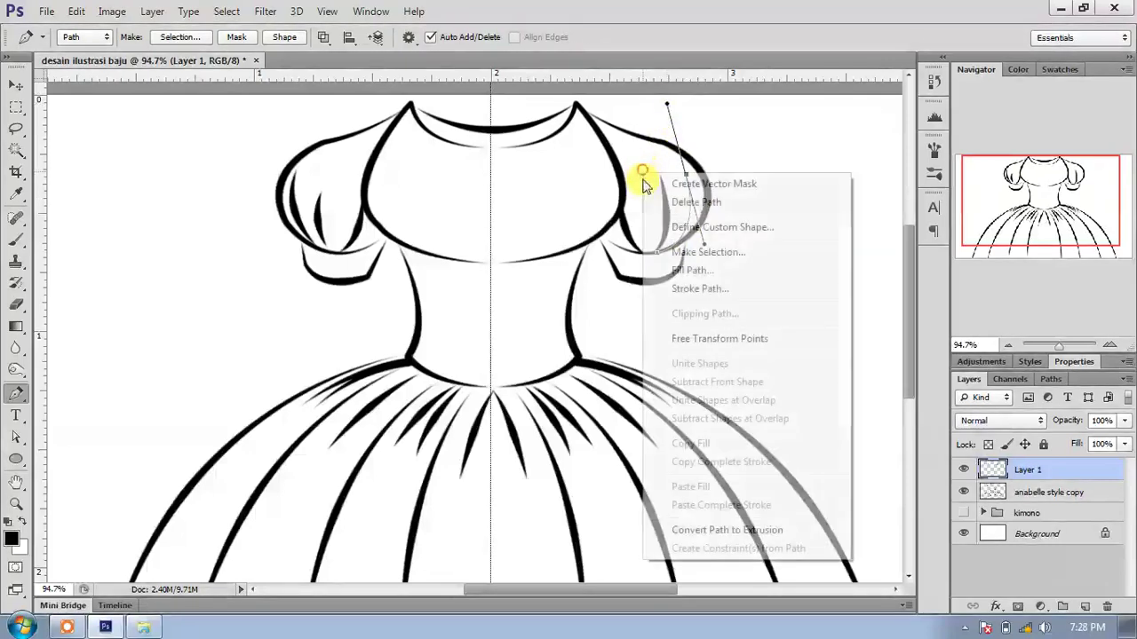
{"action": "left_click", "coordinate": [680, 287]}
{"action": "left_click", "coordinate": [547, 155]}
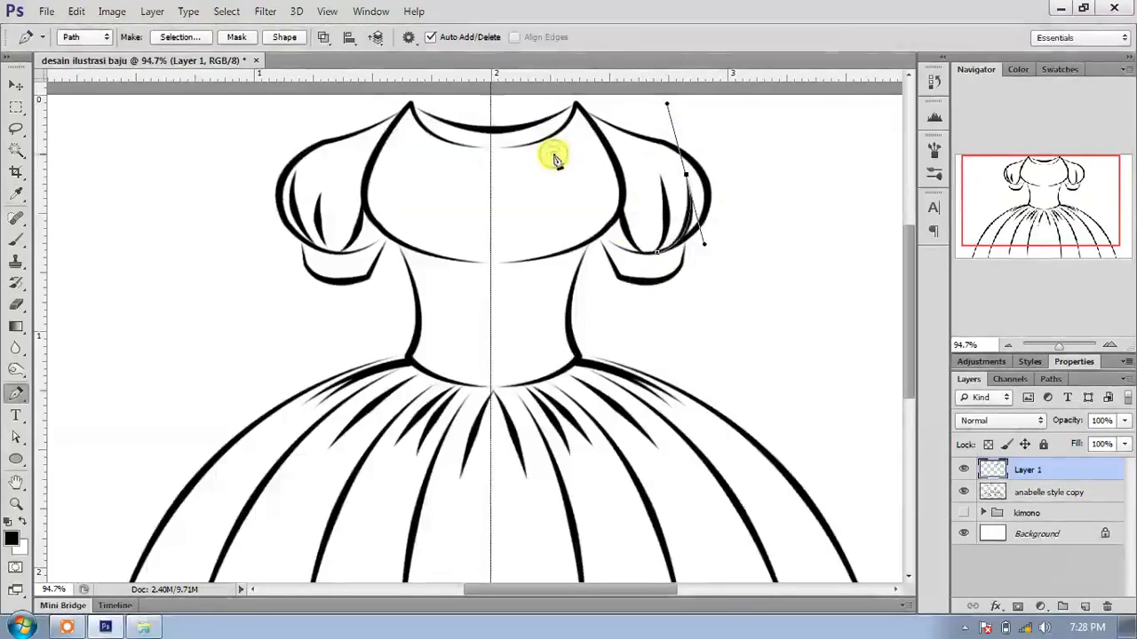
{"action": "right_click", "coordinate": [551, 158]}
{"action": "left_click", "coordinate": [586, 183]}
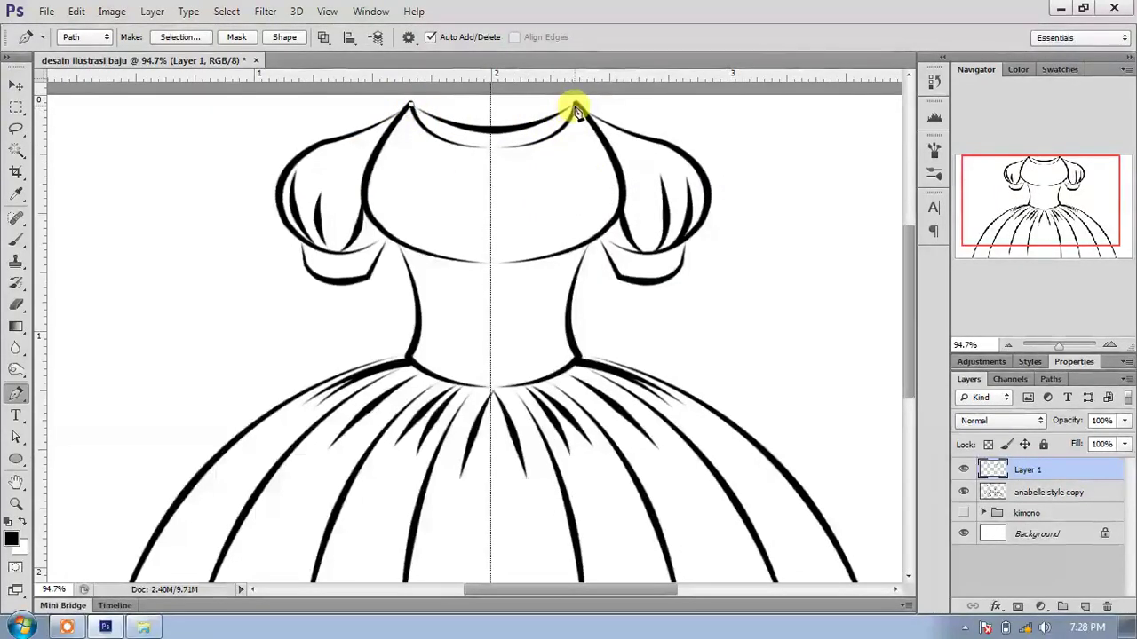
Draw a closed Pen path around the area between the back and front necklines, from shoulder tip to shoulder tip.
{"action": "left_click_drag", "start_coordinate": [576, 106], "coordinate": [669, 114]}
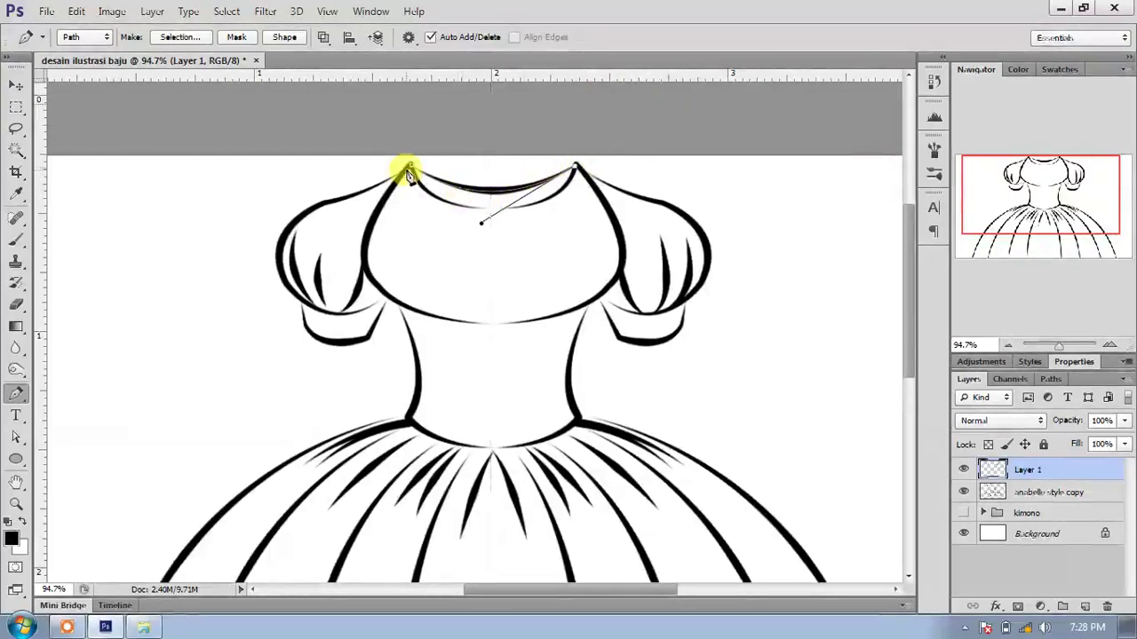
{"action": "left_click_drag", "start_coordinate": [490, 211], "coordinate": [426, 209]}
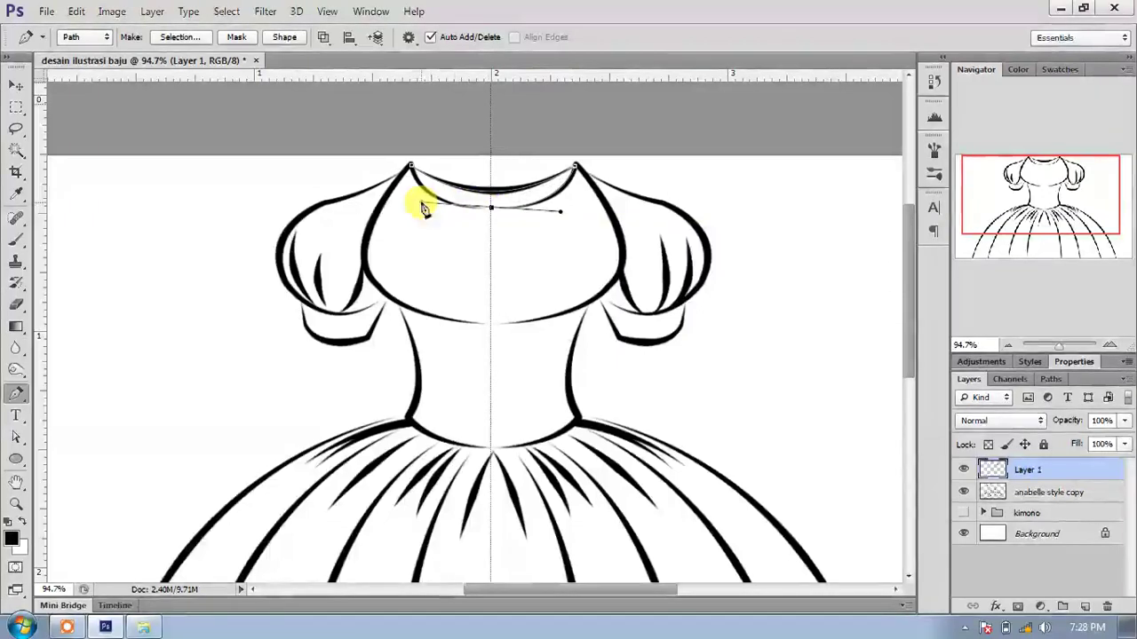
{"action": "left_click", "coordinate": [407, 167]}
{"action": "left_click", "coordinate": [420, 142], "text": "ctrl"}
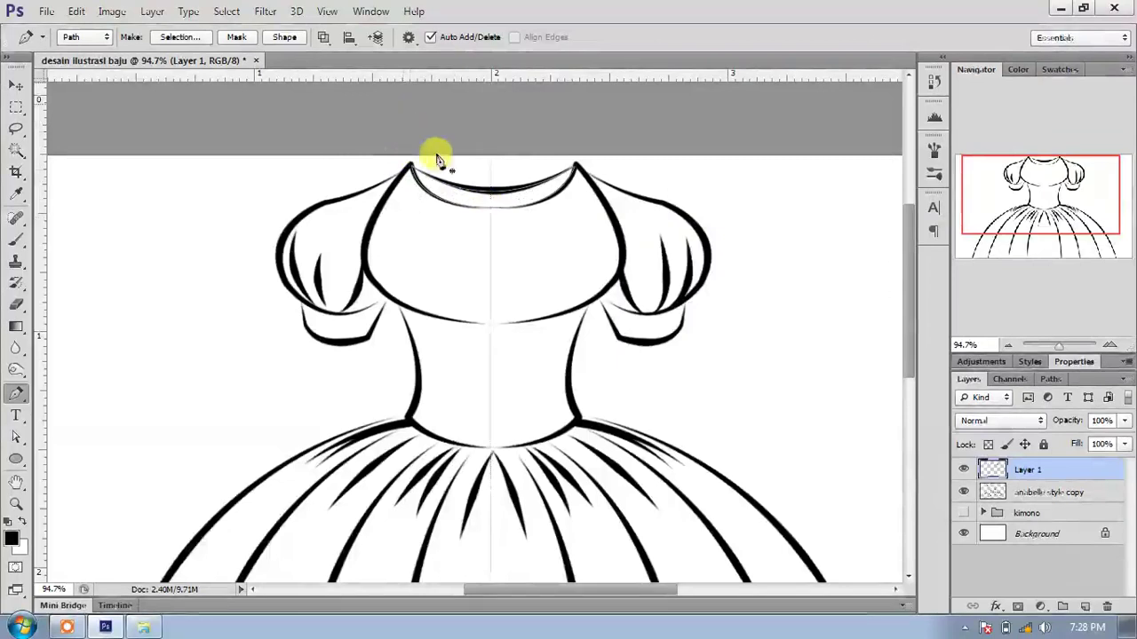
Fill the closed neckline path with solid black at 100% opacity and delete the path.
{"action": "right_click", "coordinate": [476, 199]}
{"action": "left_click", "coordinate": [522, 293]}
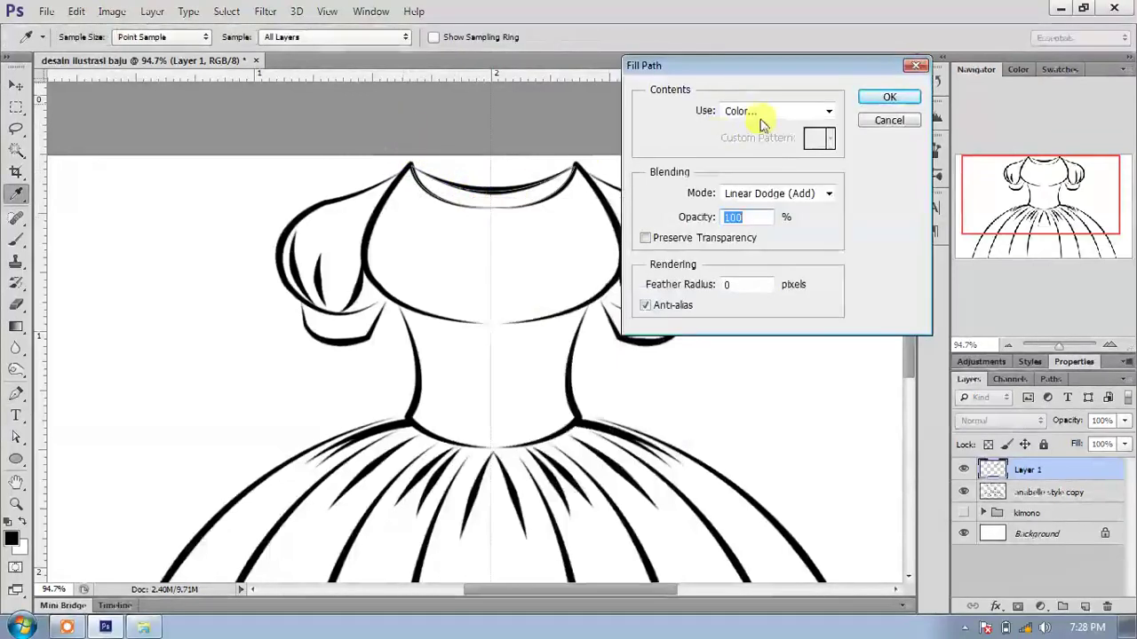
{"action": "left_click", "coordinate": [768, 120]}
{"action": "left_click", "coordinate": [755, 144]}
{"action": "left_click", "coordinate": [643, 217]}
{"action": "left_click", "coordinate": [977, 80]}
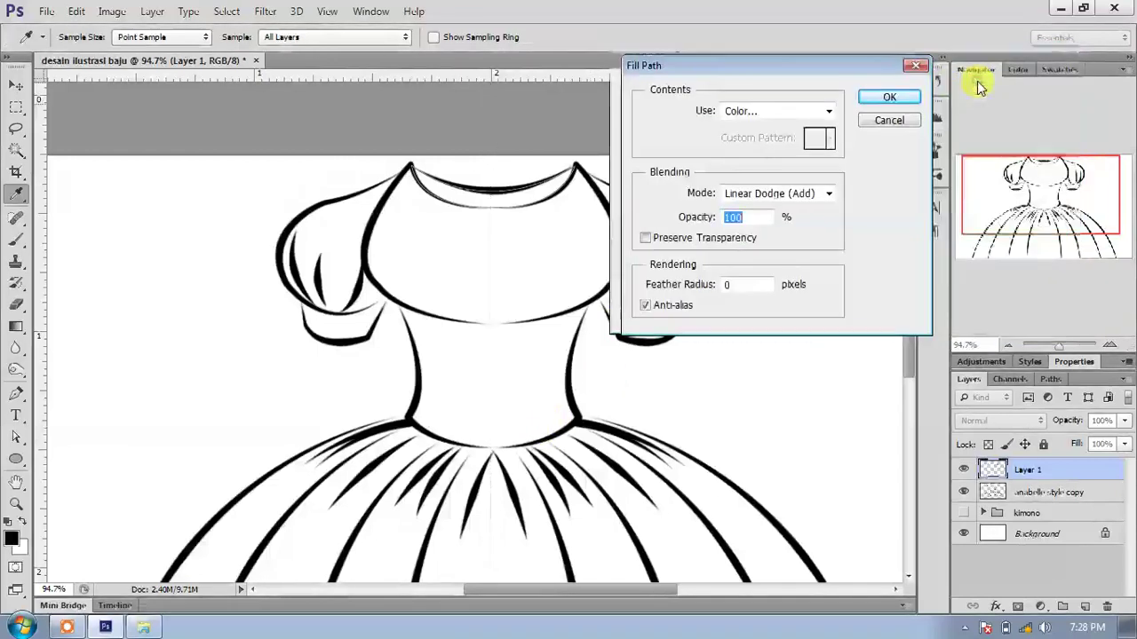
{"action": "left_click", "coordinate": [872, 99]}
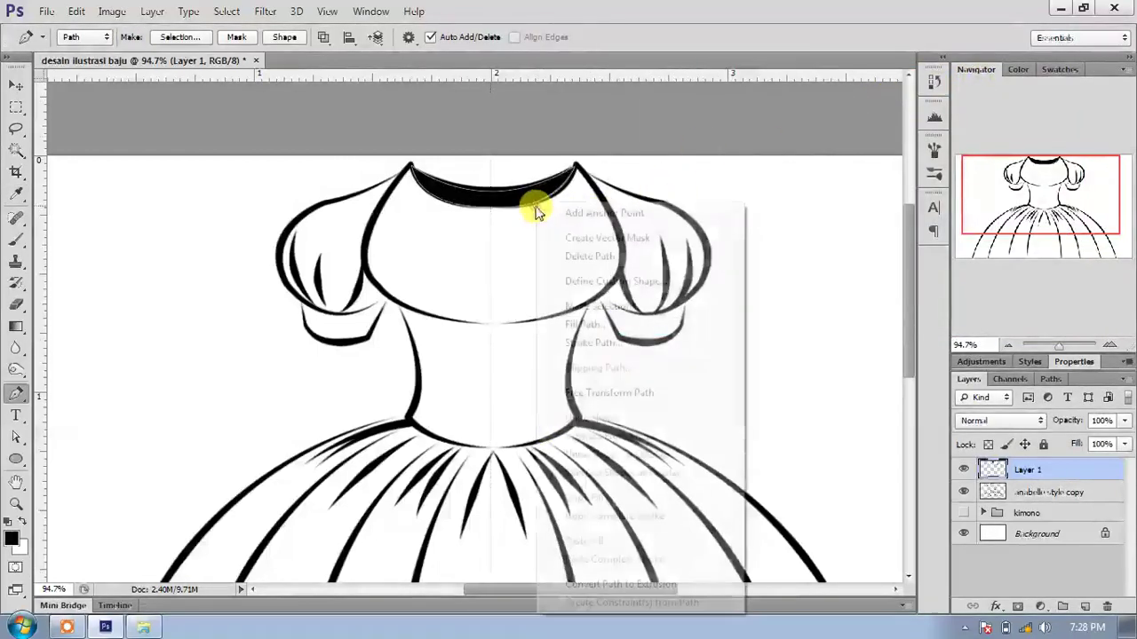
{"action": "right_click", "coordinate": [538, 206]}
{"action": "left_click", "coordinate": [589, 256]}
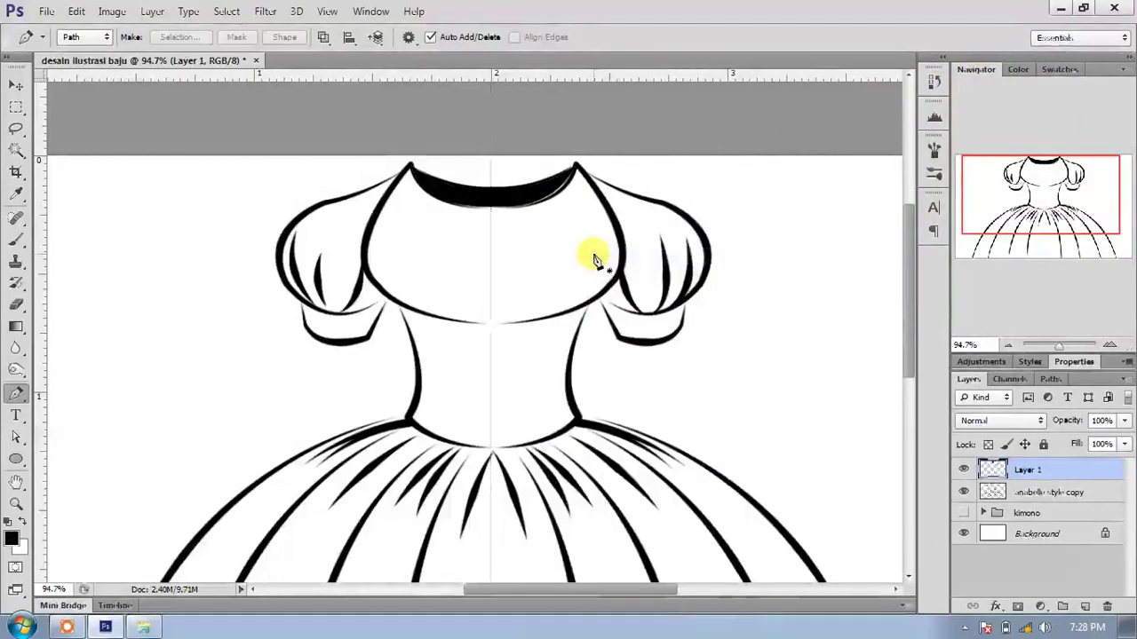
Draw a curved fold on the skirt's left half, up from the hem to mid-skirt, stroke it with the Brush and delete the path.
{"action": "scroll", "coordinate": [591, 257], "scroll_direction": "down", "scroll_amount": 2}
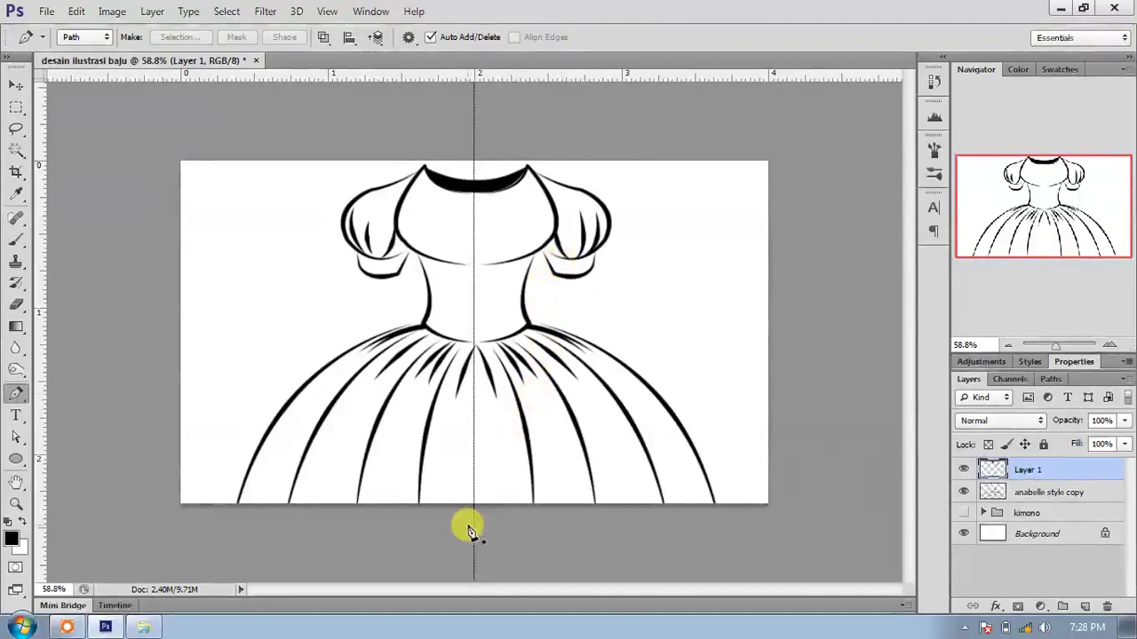
{"action": "scroll", "coordinate": [330, 531], "scroll_direction": "up", "scroll_amount": 2}
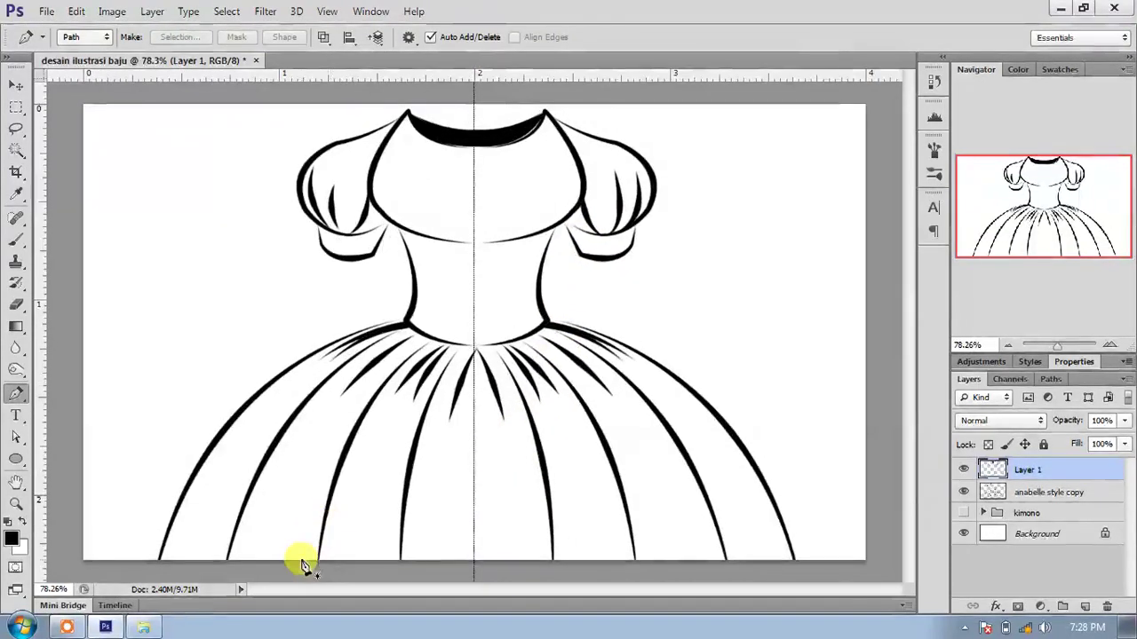
{"action": "left_click_drag", "start_coordinate": [348, 413], "coordinate": [404, 337]}
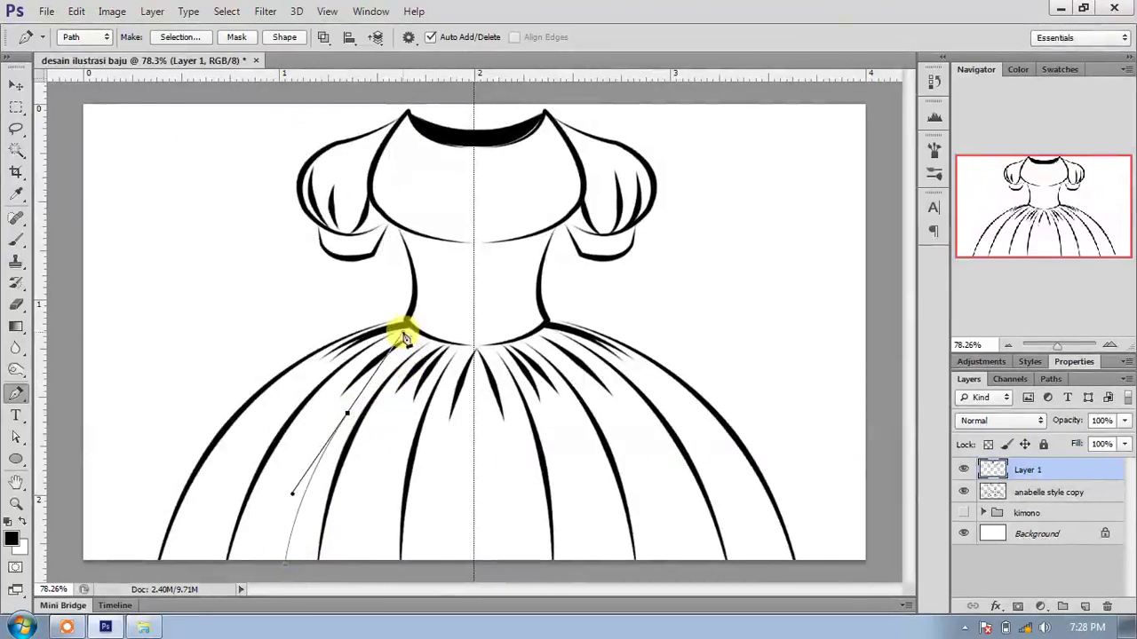
{"action": "right_click", "coordinate": [404, 384]}
{"action": "left_click", "coordinate": [455, 340]}
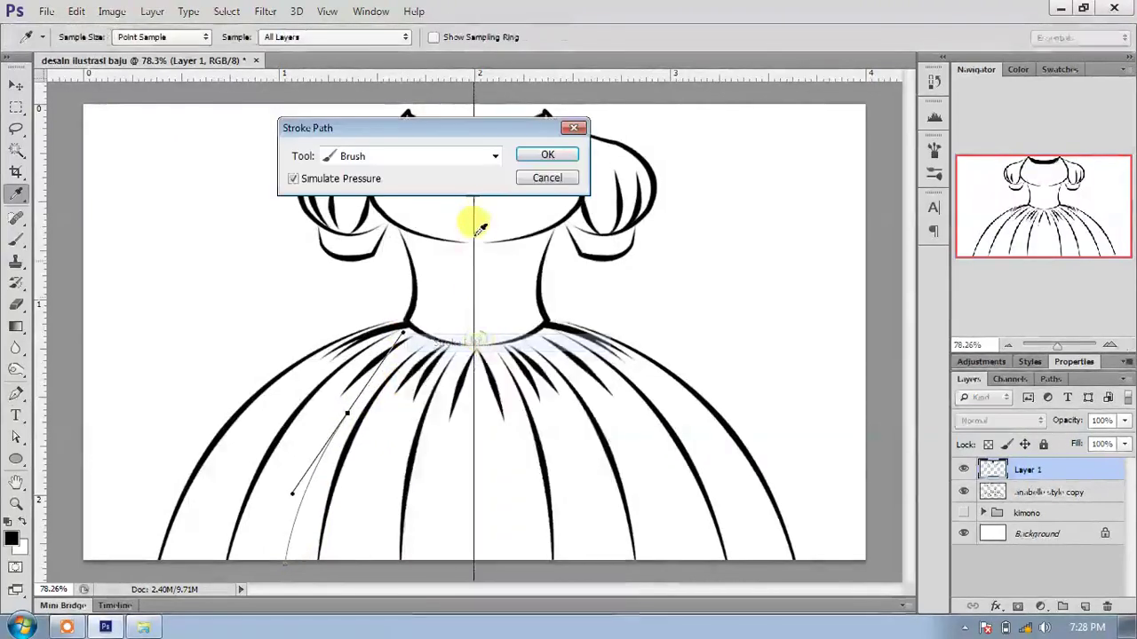
{"action": "left_click", "coordinate": [553, 154]}
{"action": "right_click", "coordinate": [534, 234]}
{"action": "left_click", "coordinate": [579, 256]}
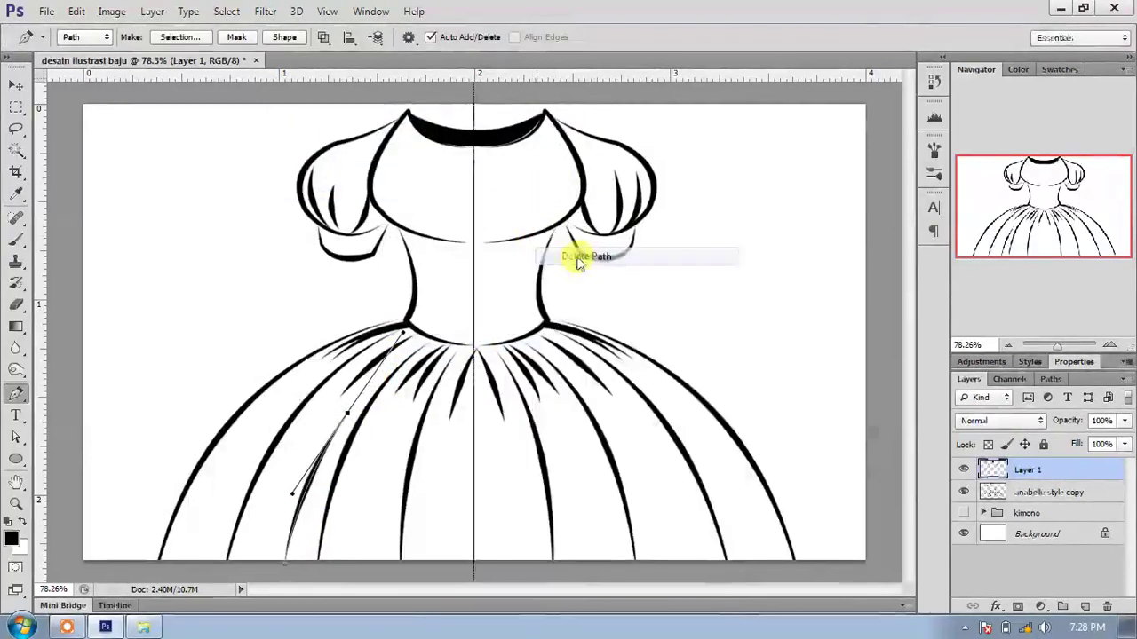
Draw a curved skirt fold from the hem just left of centre up towards the waist, stroke it with the Brush and delete the path.
{"action": "left_click", "coordinate": [464, 565]}
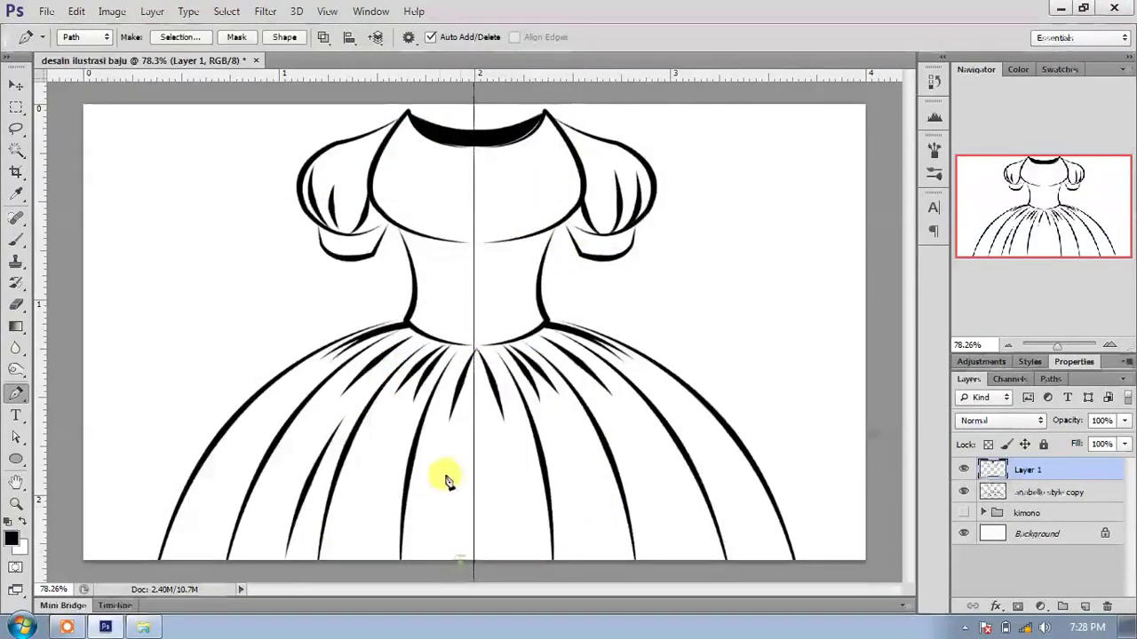
{"action": "left_click_drag", "start_coordinate": [451, 377], "coordinate": [487, 207]}
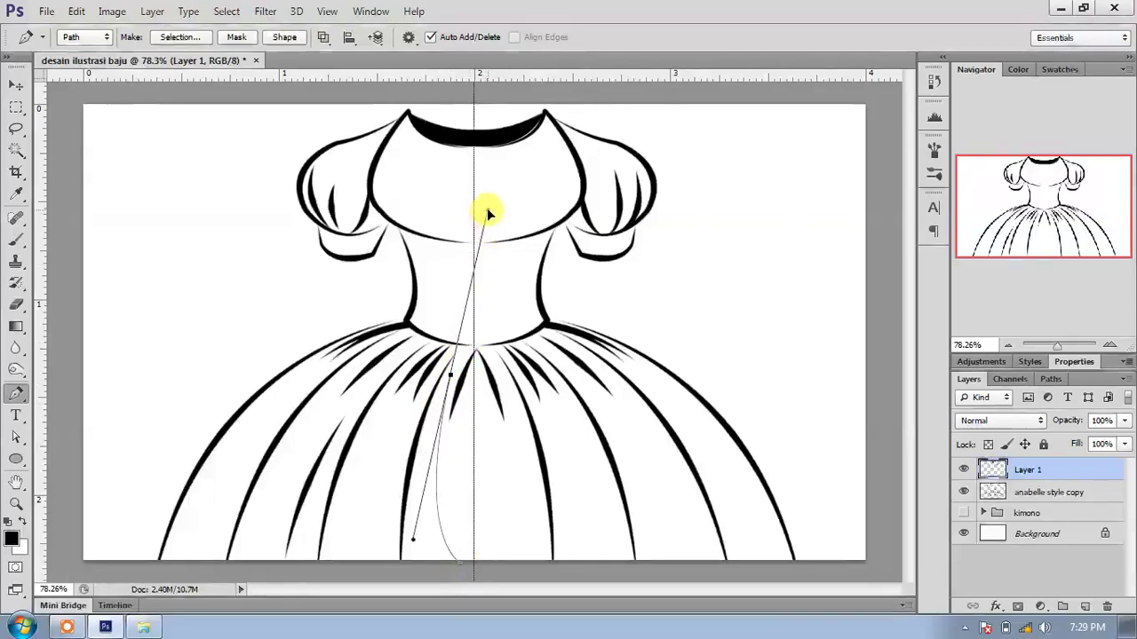
{"action": "right_click", "coordinate": [533, 478]}
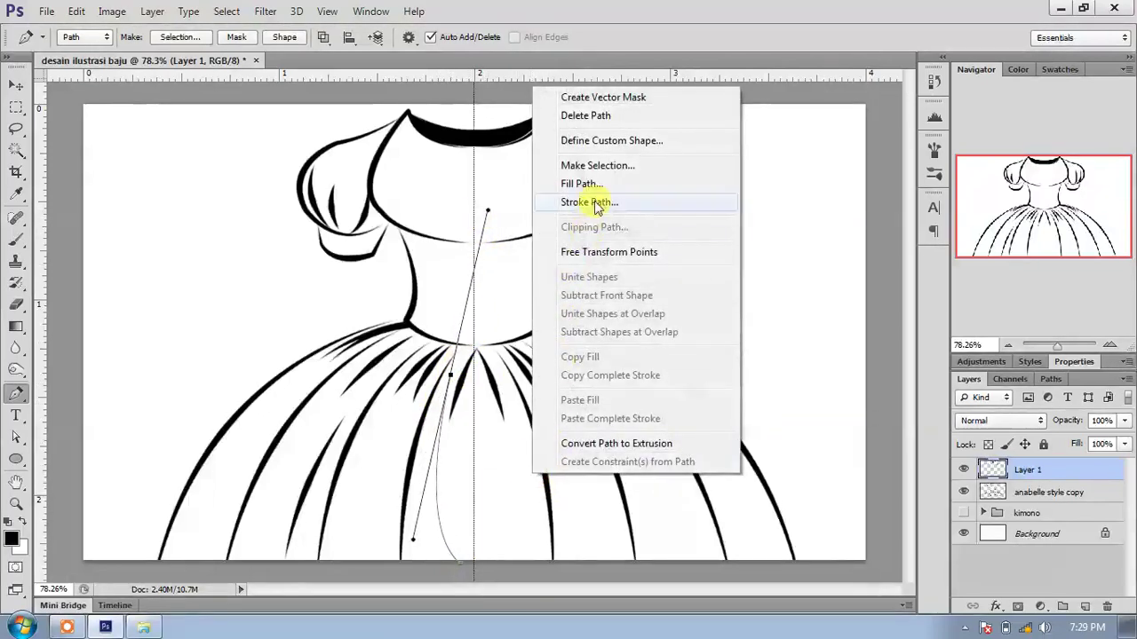
{"action": "left_click", "coordinate": [590, 203]}
{"action": "left_click", "coordinate": [542, 153]}
{"action": "right_click", "coordinate": [548, 154]}
{"action": "left_click", "coordinate": [583, 190]}
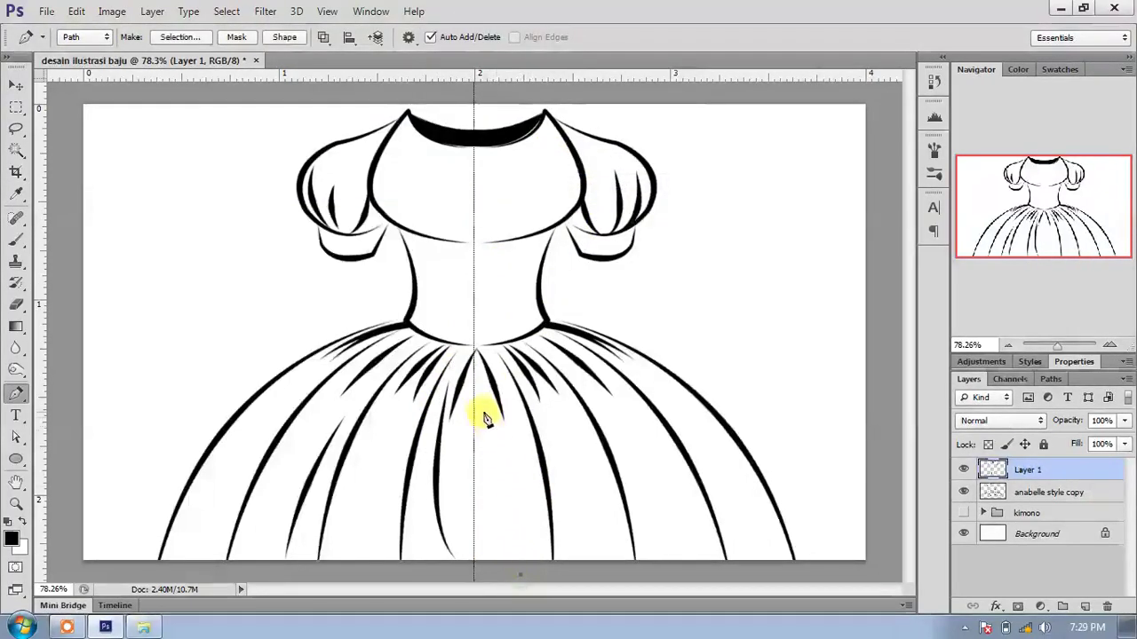
Draw a fold from the hem just right of centre up to the middle of the waistline, stroke it with the Brush and delete the path.
{"action": "left_click_drag", "start_coordinate": [474, 349], "coordinate": [494, 302]}
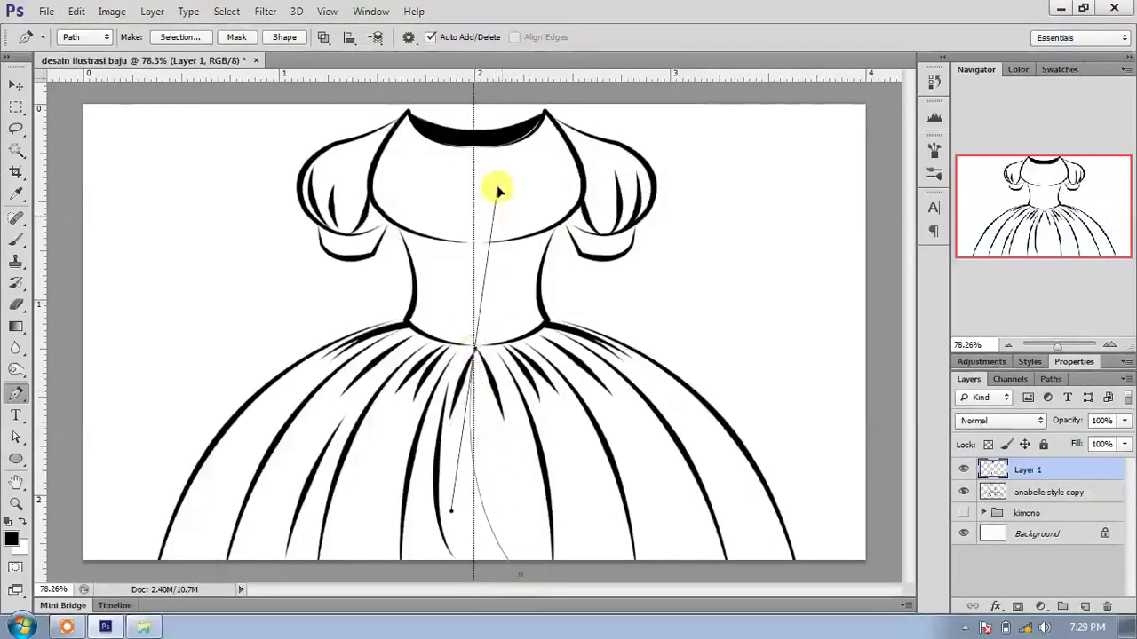
{"action": "left_click_drag", "start_coordinate": [491, 107], "coordinate": [480, 108]}
{"action": "right_click", "coordinate": [611, 373]}
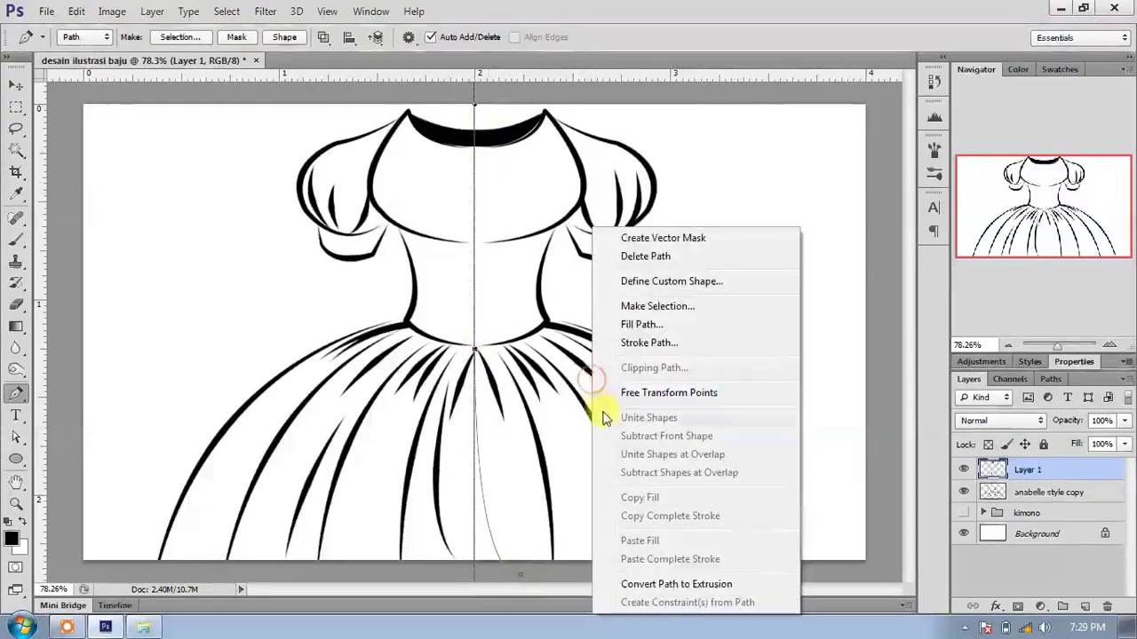
{"action": "left_click", "coordinate": [634, 350]}
{"action": "left_click", "coordinate": [547, 154]}
{"action": "right_click", "coordinate": [558, 153]}
{"action": "left_click", "coordinate": [604, 184]}
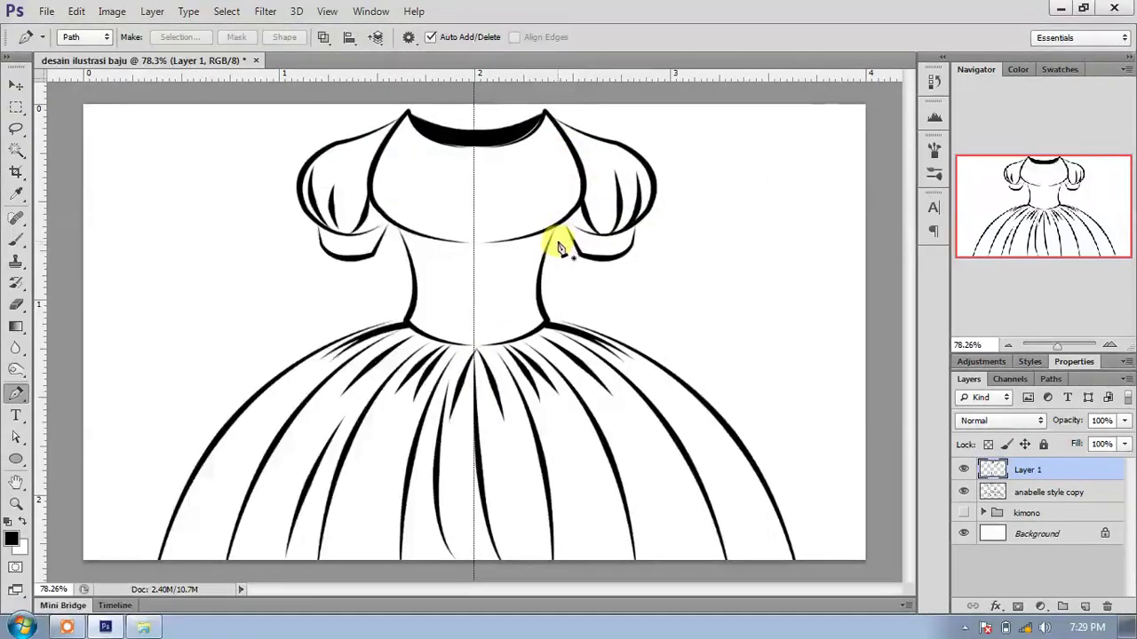
Draw a curved fold up from the bust seam near the left armhole, stroke it with the Brush and delete the path.
{"action": "scroll", "coordinate": [404, 231], "scroll_direction": "up", "scroll_amount": 2}
{"action": "left_click", "coordinate": [403, 234]}
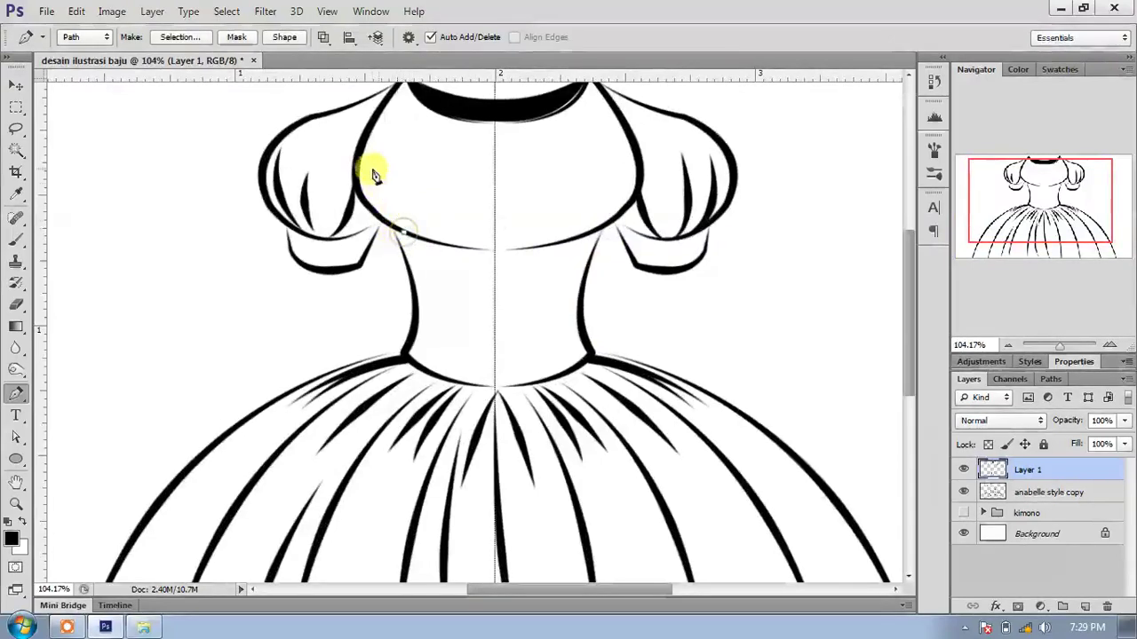
{"action": "left_click_drag", "start_coordinate": [384, 145], "coordinate": [409, 131]}
{"action": "right_click", "coordinate": [375, 122]}
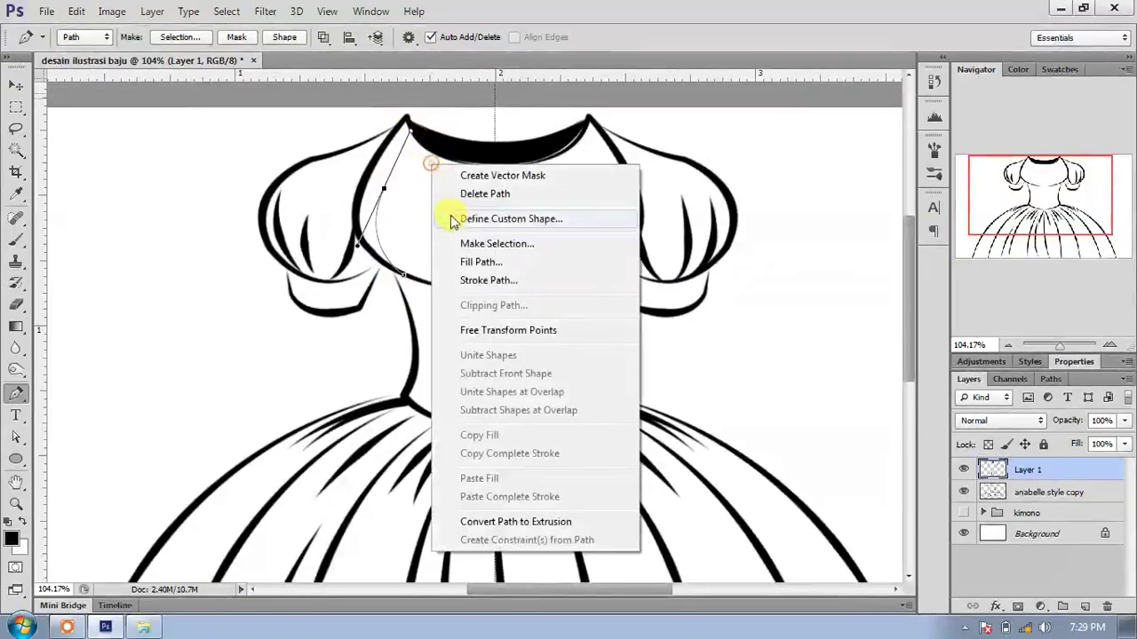
{"action": "left_click", "coordinate": [491, 276]}
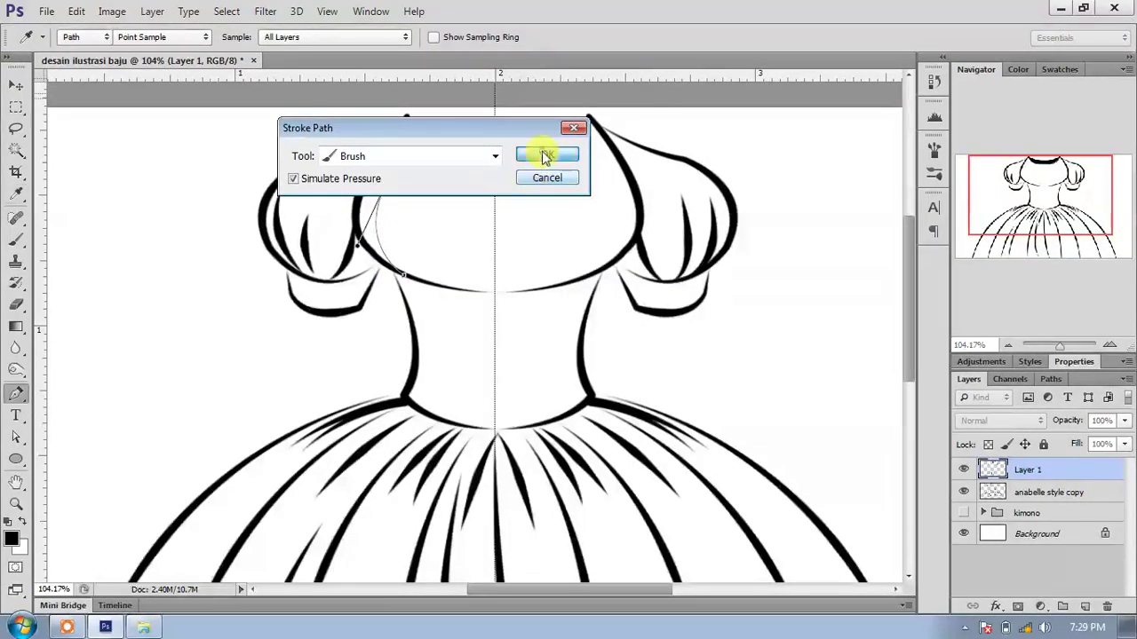
{"action": "left_click", "coordinate": [547, 154]}
{"action": "right_click", "coordinate": [512, 187]}
{"action": "left_click", "coordinate": [548, 218]}
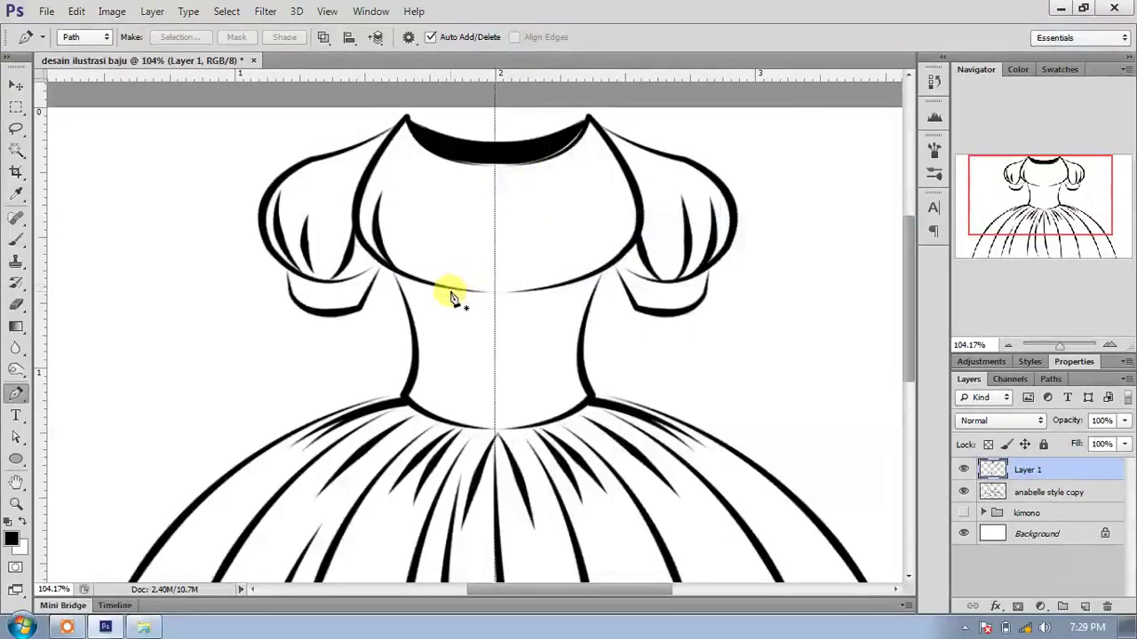
Draw a second curved fold on the left bust, further in along the seam, stroke it with the Brush and delete the path.
{"action": "left_click", "coordinate": [450, 288]}
{"action": "left_click_drag", "start_coordinate": [409, 206], "coordinate": [412, 166]}
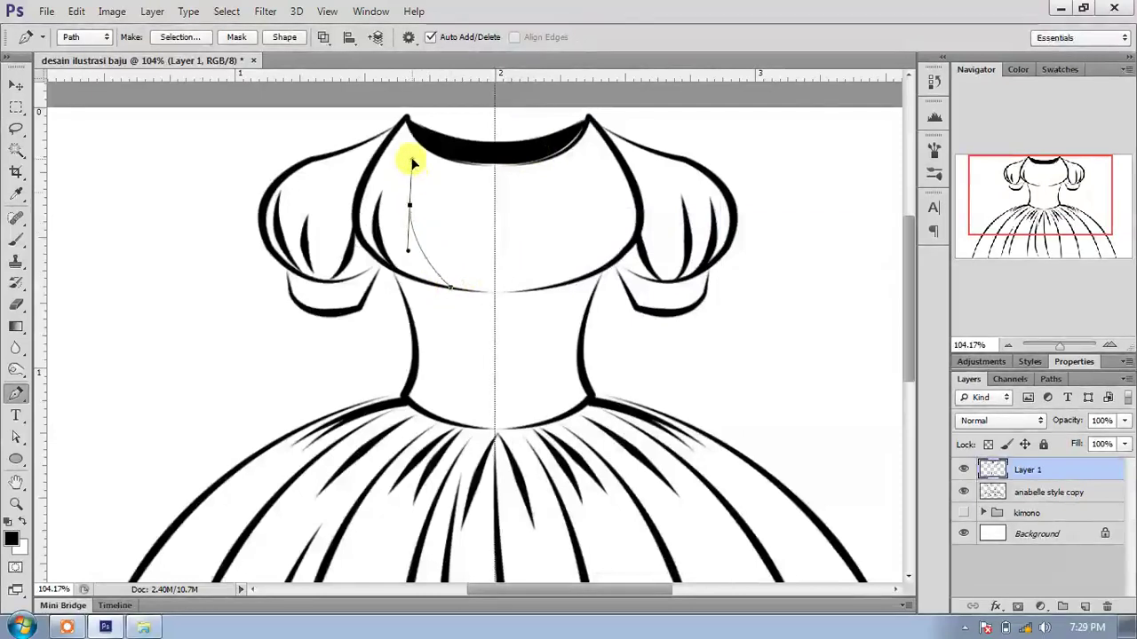
{"action": "right_click", "coordinate": [458, 199]}
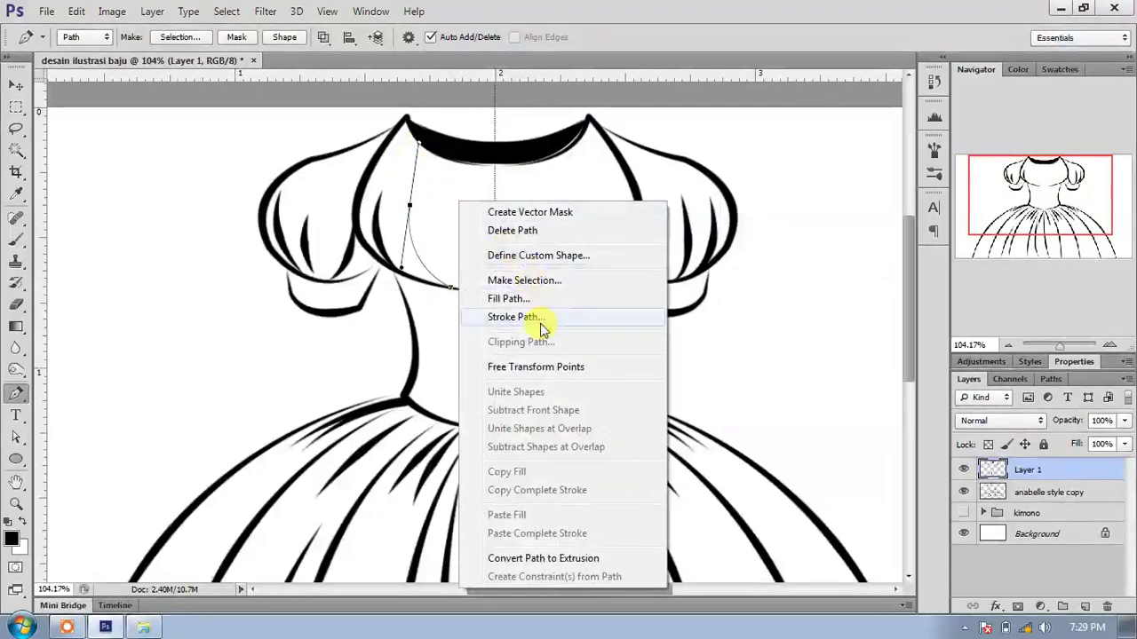
{"action": "left_click", "coordinate": [513, 317]}
{"action": "left_click", "coordinate": [545, 155]}
{"action": "right_click", "coordinate": [542, 154]}
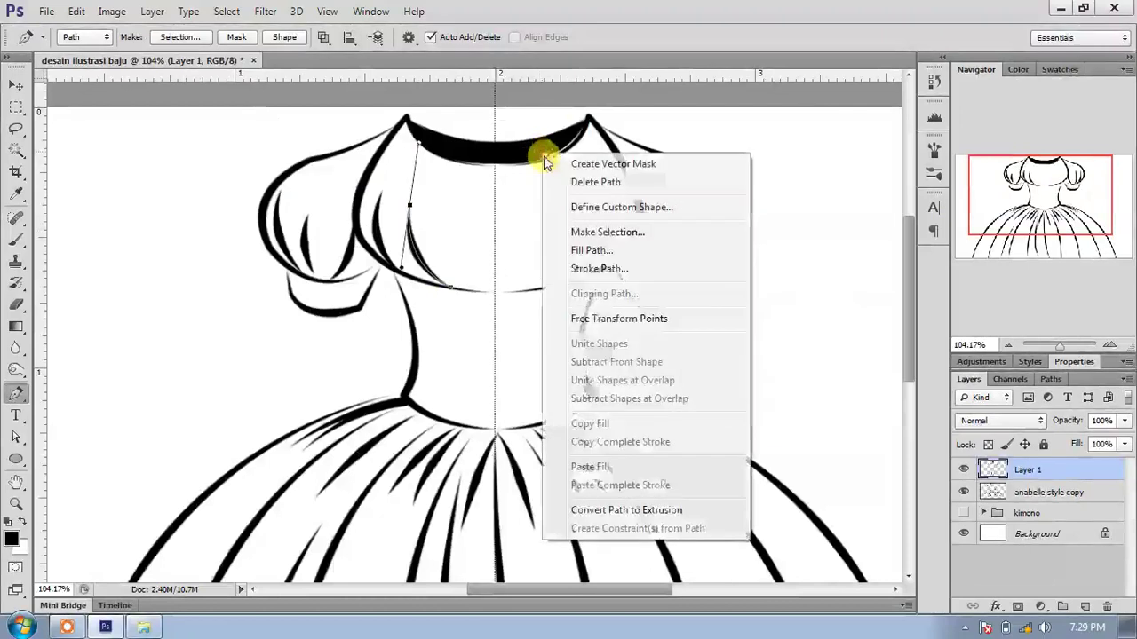
{"action": "left_click", "coordinate": [594, 182]}
Draw a third left-bust fold starting from the seam close to the centre line, stroke it with the Brush and delete the path.
{"action": "left_click", "coordinate": [481, 291]}
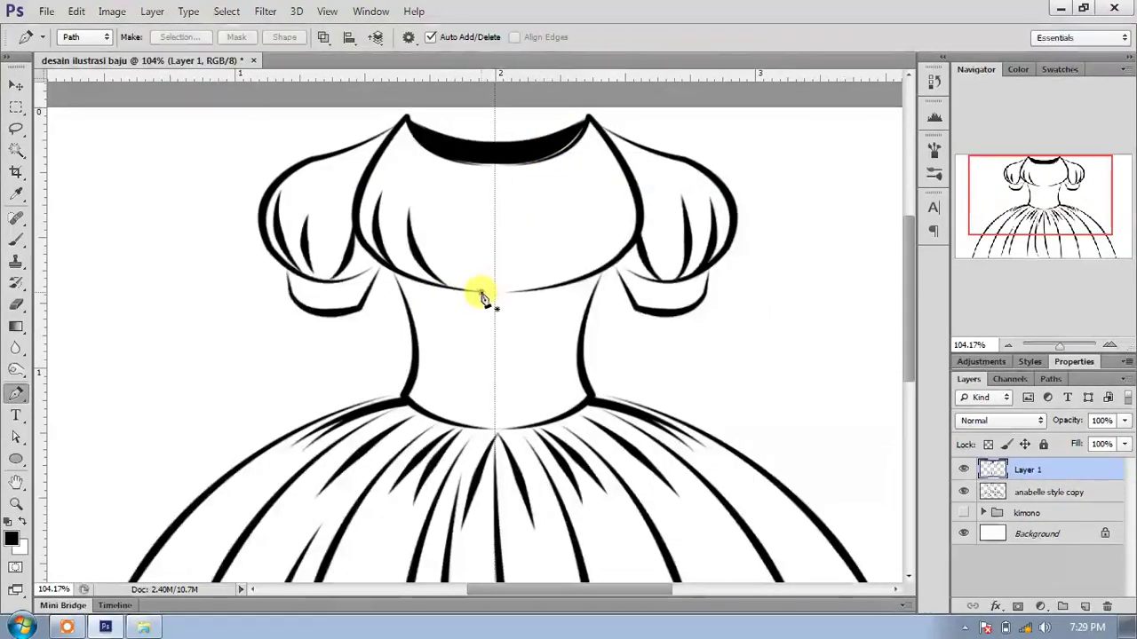
{"action": "left_click_drag", "start_coordinate": [430, 215], "coordinate": [436, 152]}
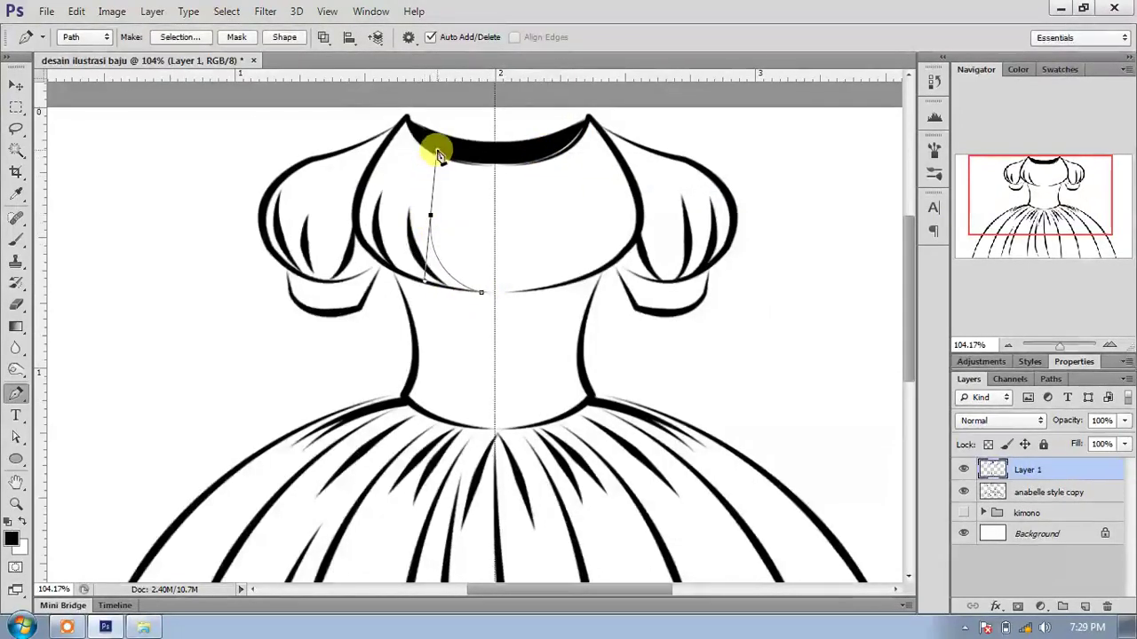
{"action": "right_click", "coordinate": [459, 180]}
{"action": "left_click", "coordinate": [515, 295]}
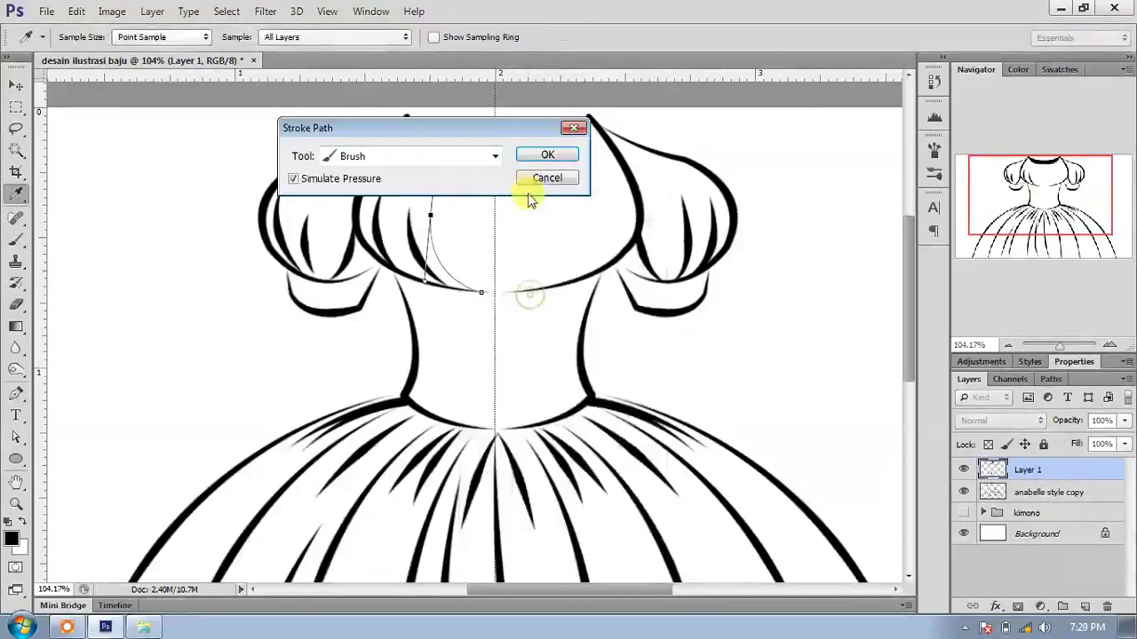
{"action": "left_click", "coordinate": [547, 158]}
{"action": "right_click", "coordinate": [533, 139]}
{"action": "left_click", "coordinate": [543, 182]}
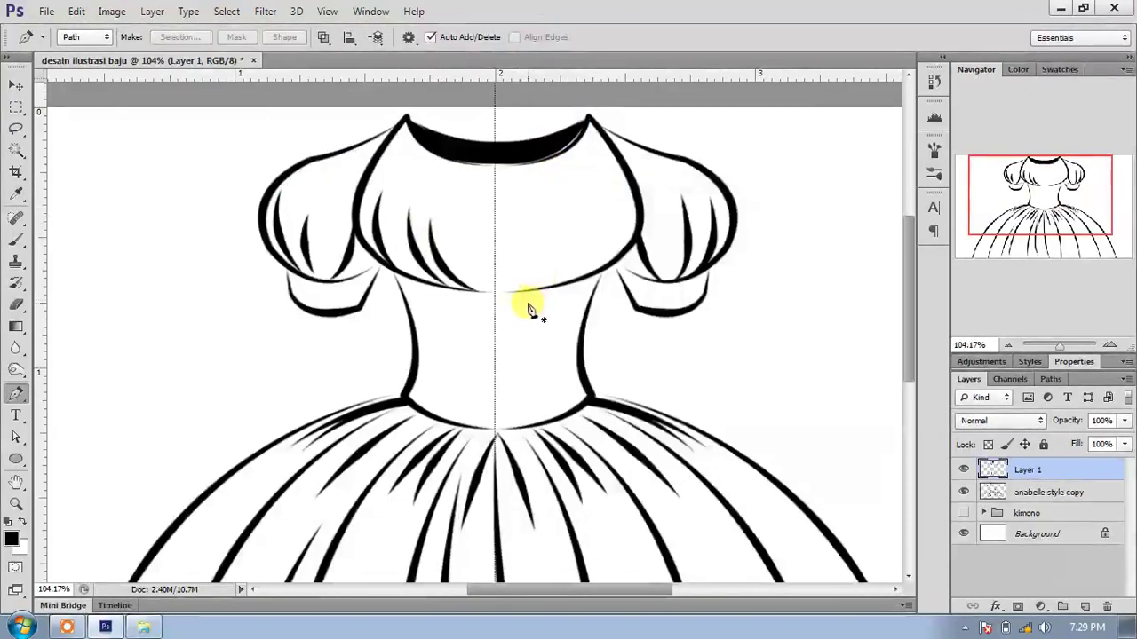
Draw a curved fold on the right bust from the seam near the centre line, stroke it with the Brush and delete the path.
{"action": "left_click", "coordinate": [506, 294]}
{"action": "left_click_drag", "start_coordinate": [577, 220], "coordinate": [577, 142]}
{"action": "right_click", "coordinate": [593, 190]}
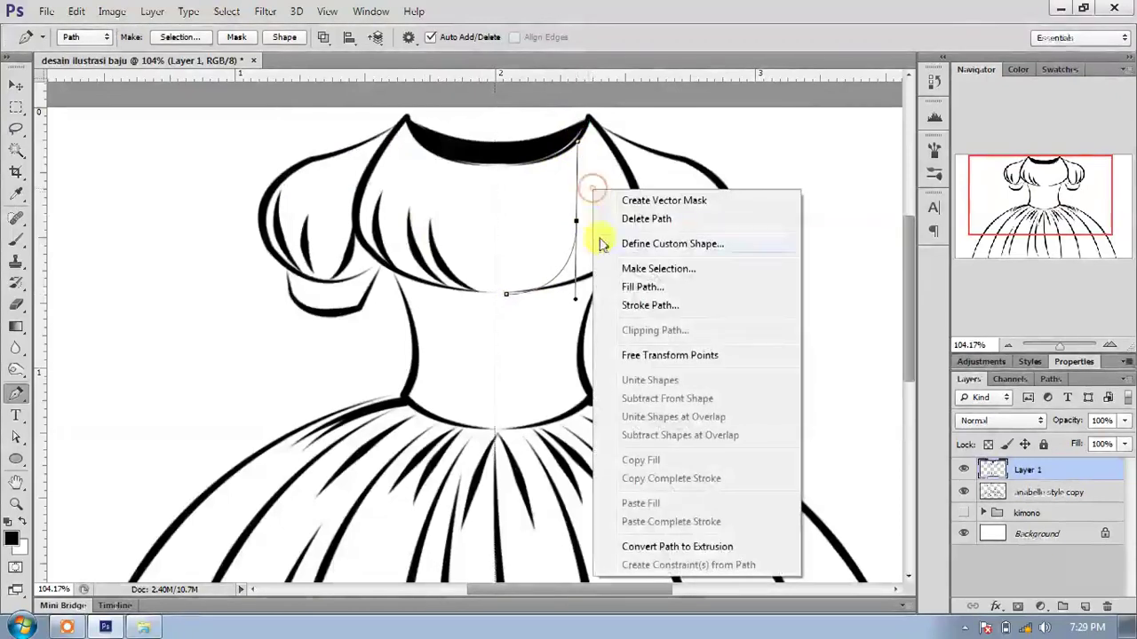
{"action": "left_click", "coordinate": [649, 305]}
{"action": "left_click", "coordinate": [568, 155]}
{"action": "right_click", "coordinate": [563, 147]}
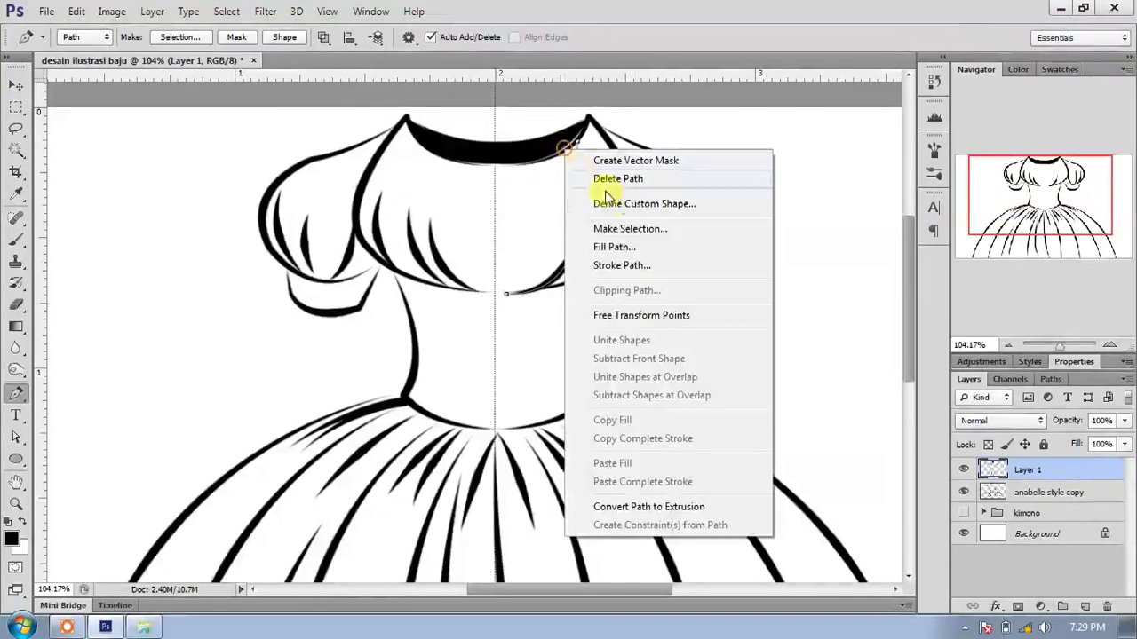
{"action": "left_click", "coordinate": [639, 180]}
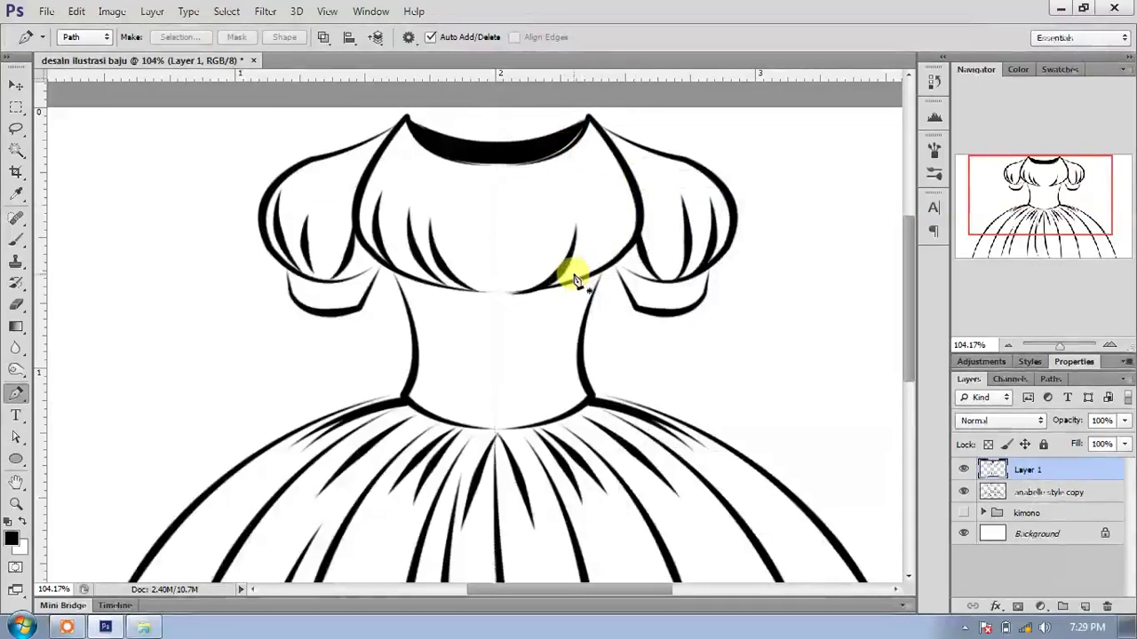
Draw another right-bust fold from the seam up beside the armhole, stroke it with the Brush and delete the path.
{"action": "left_click", "coordinate": [575, 281]}
{"action": "left_click_drag", "start_coordinate": [603, 146], "coordinate": [609, 206]}
{"action": "right_click", "coordinate": [609, 207]}
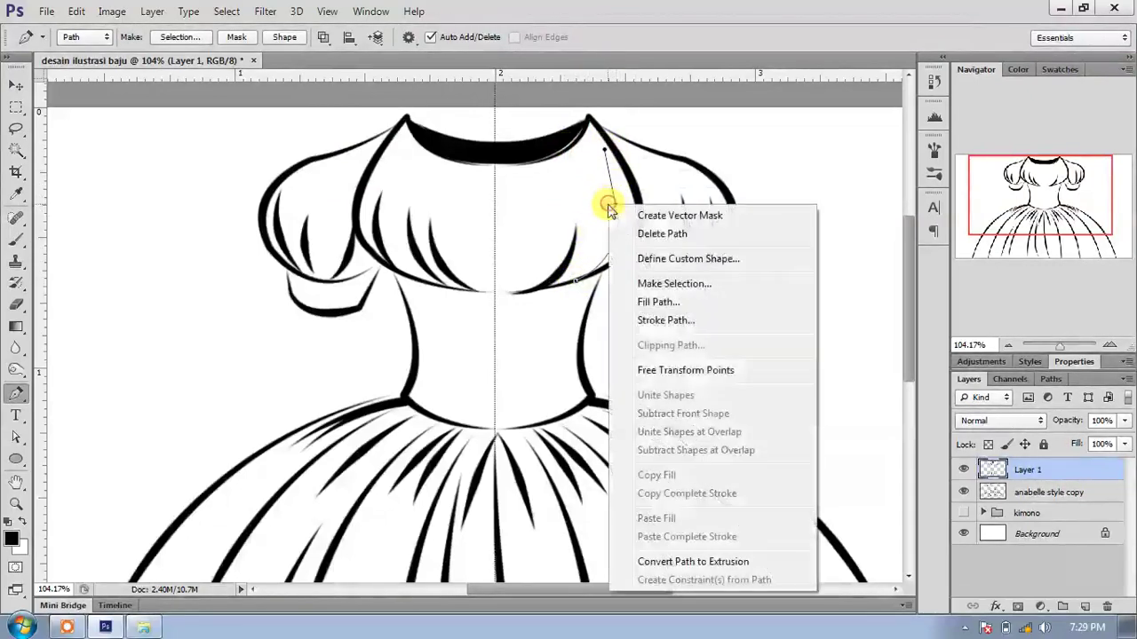
{"action": "left_click", "coordinate": [665, 320]}
{"action": "left_click", "coordinate": [540, 154]}
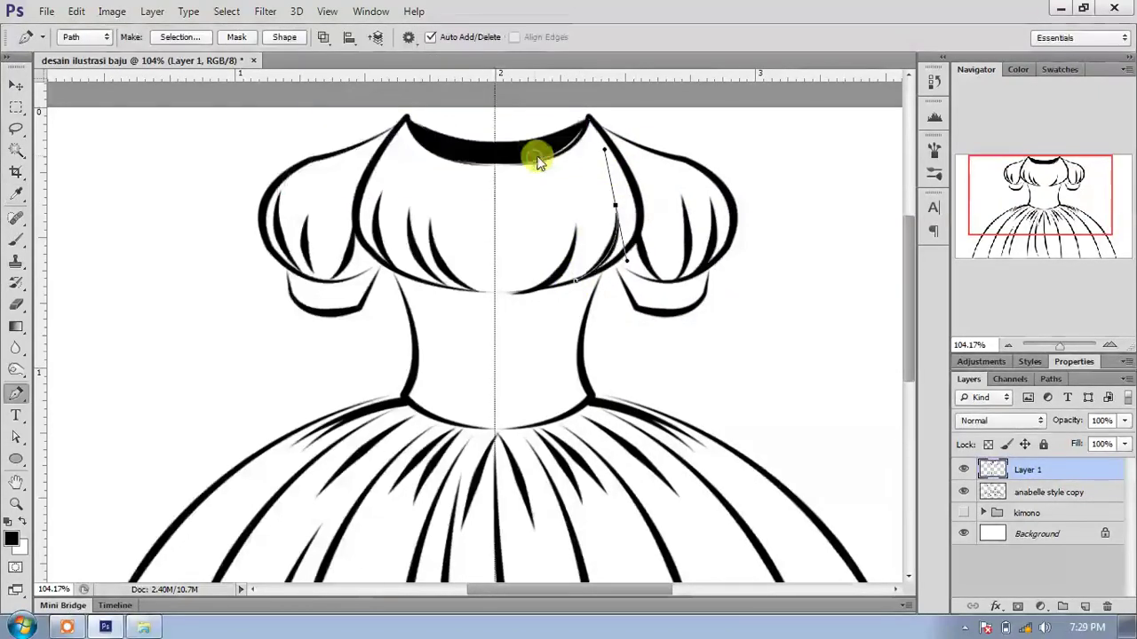
{"action": "right_click", "coordinate": [537, 160]}
{"action": "left_click", "coordinate": [568, 185]}
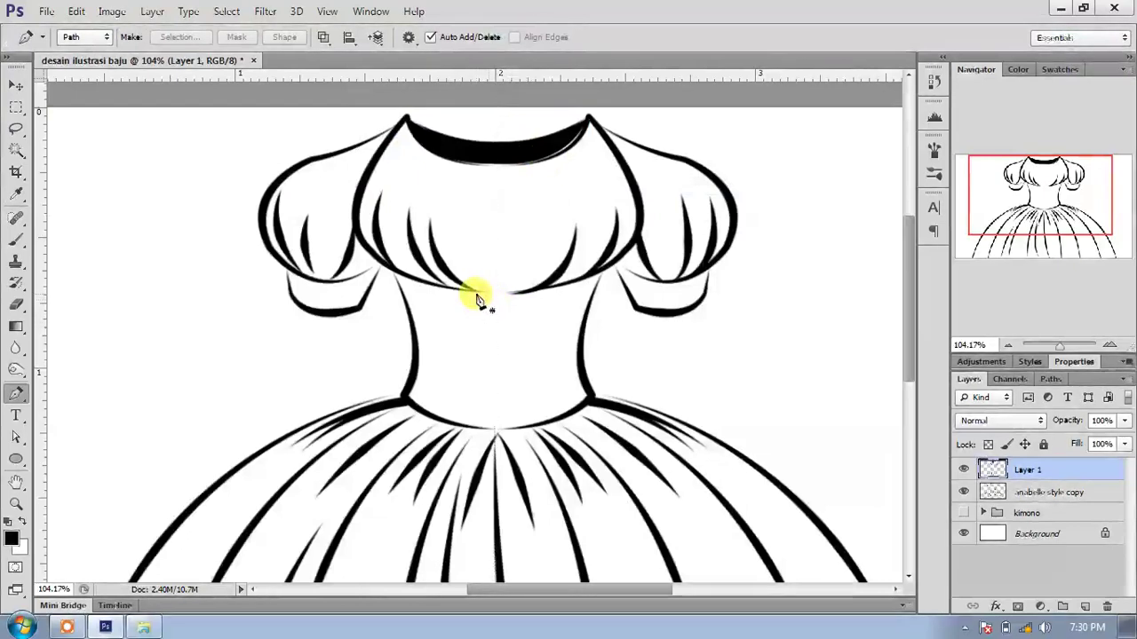
Set the 10 px Brush tip's spacing to 119% for a dotted stroke, and return to the Pen tool.
{"action": "scroll", "coordinate": [508, 325], "scroll_direction": "up", "scroll_amount": 2}
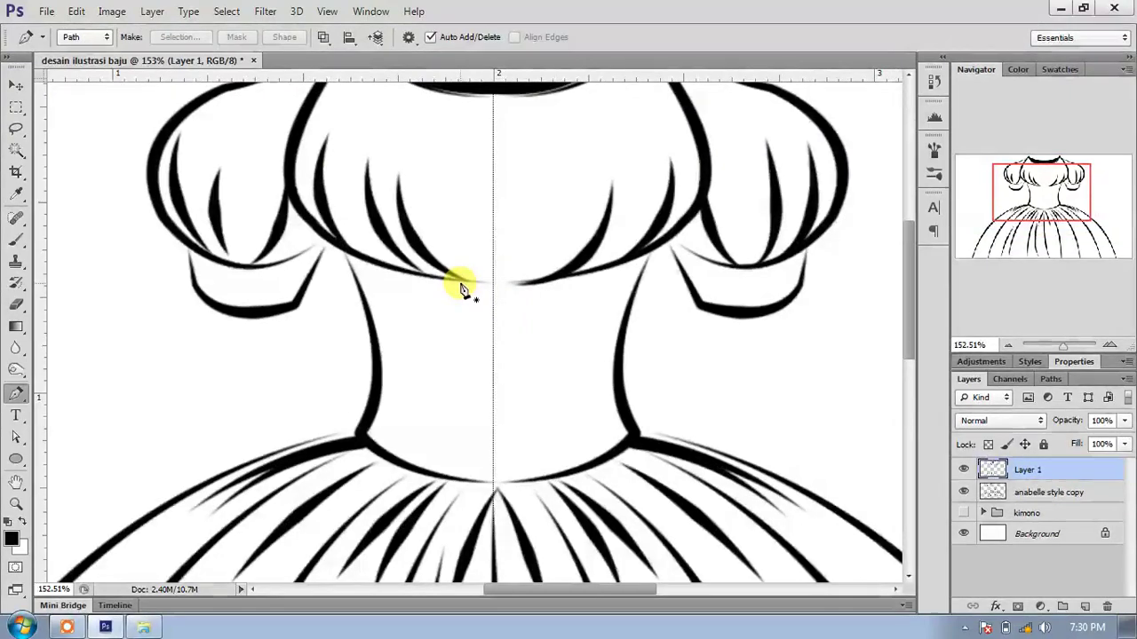
{"action": "left_click", "coordinate": [15, 242]}
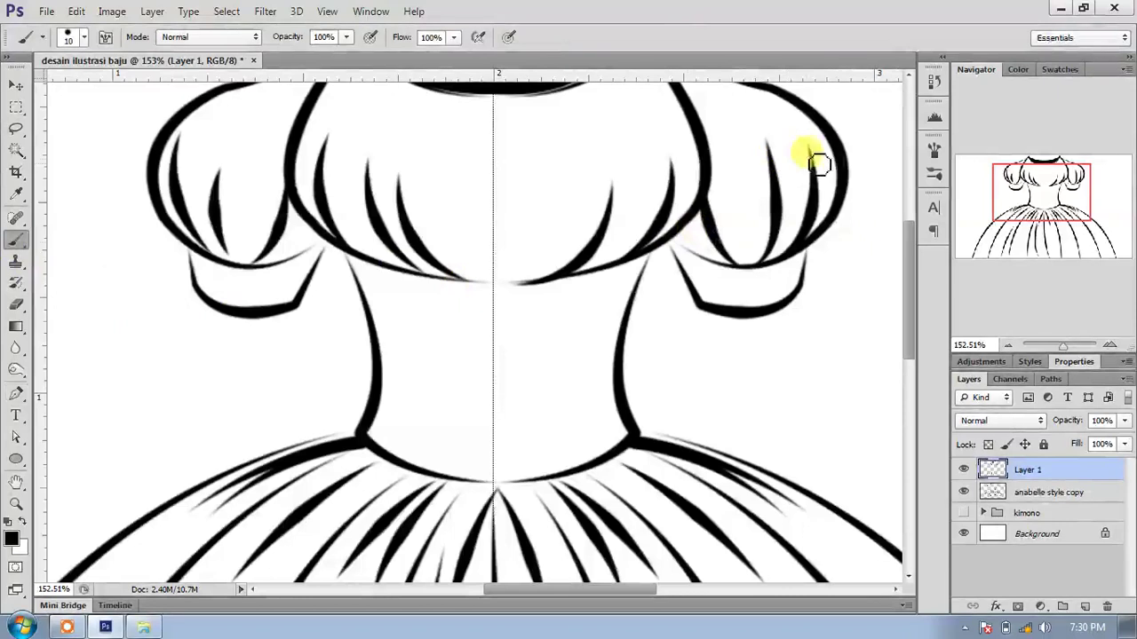
{"action": "left_click", "coordinate": [932, 155]}
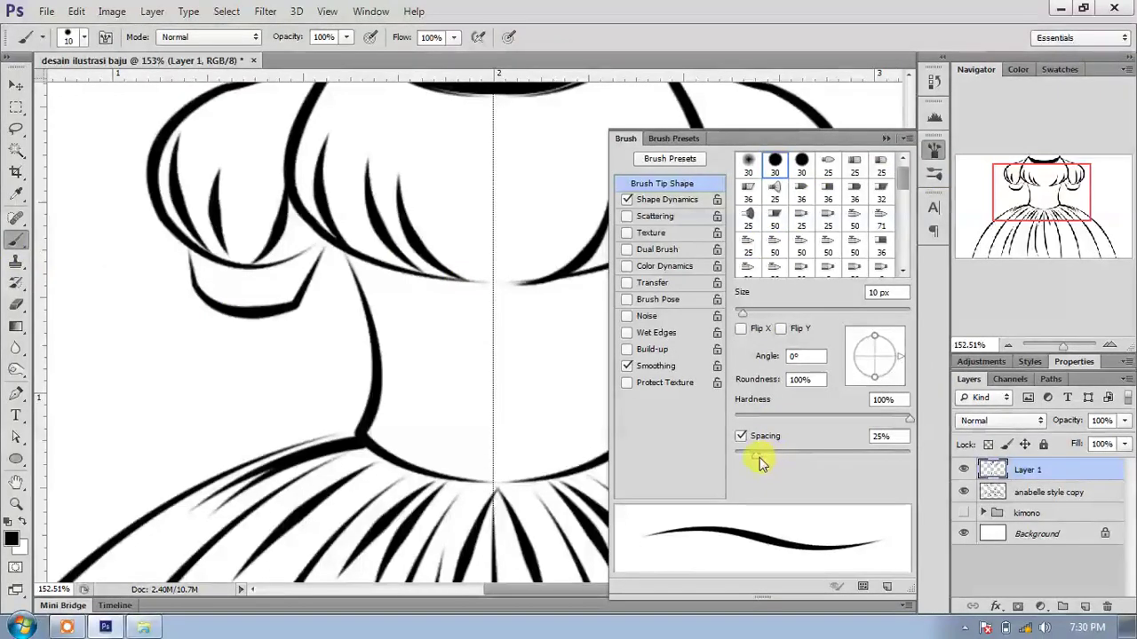
{"action": "left_click_drag", "start_coordinate": [784, 458], "coordinate": [832, 467]}
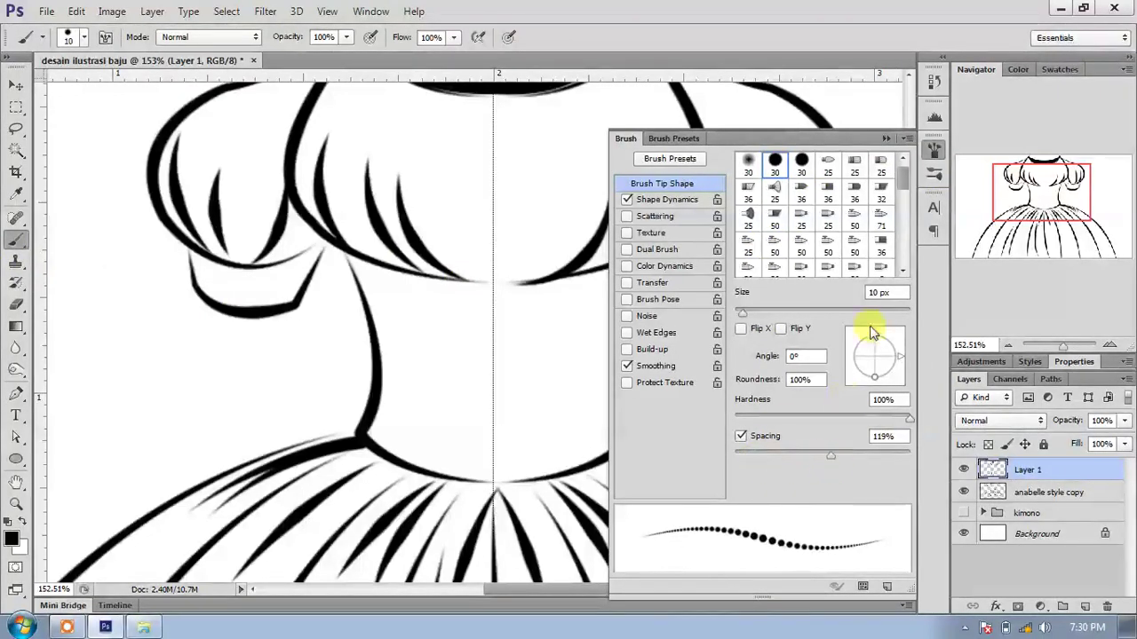
{"action": "left_click", "coordinate": [885, 139]}
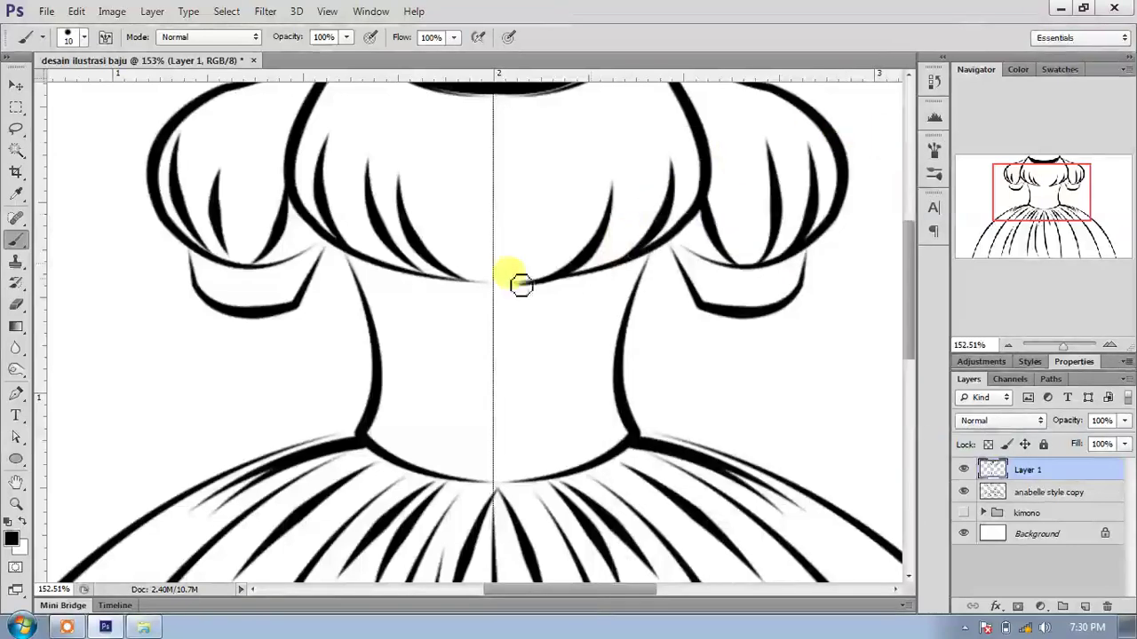
{"action": "left_click", "coordinate": [16, 396]}
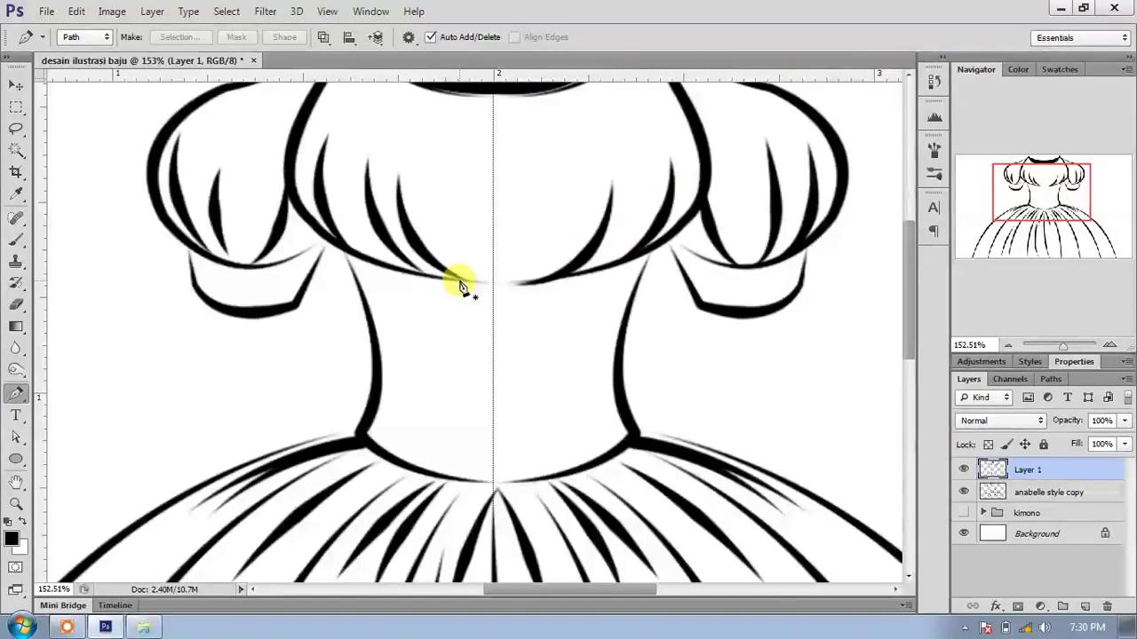
Draw a zigzag path down the bodice centre from bust seam to waist, stroke it with the Brush without Simulate Pressure and delete the path.
{"action": "left_click", "coordinate": [521, 342]}
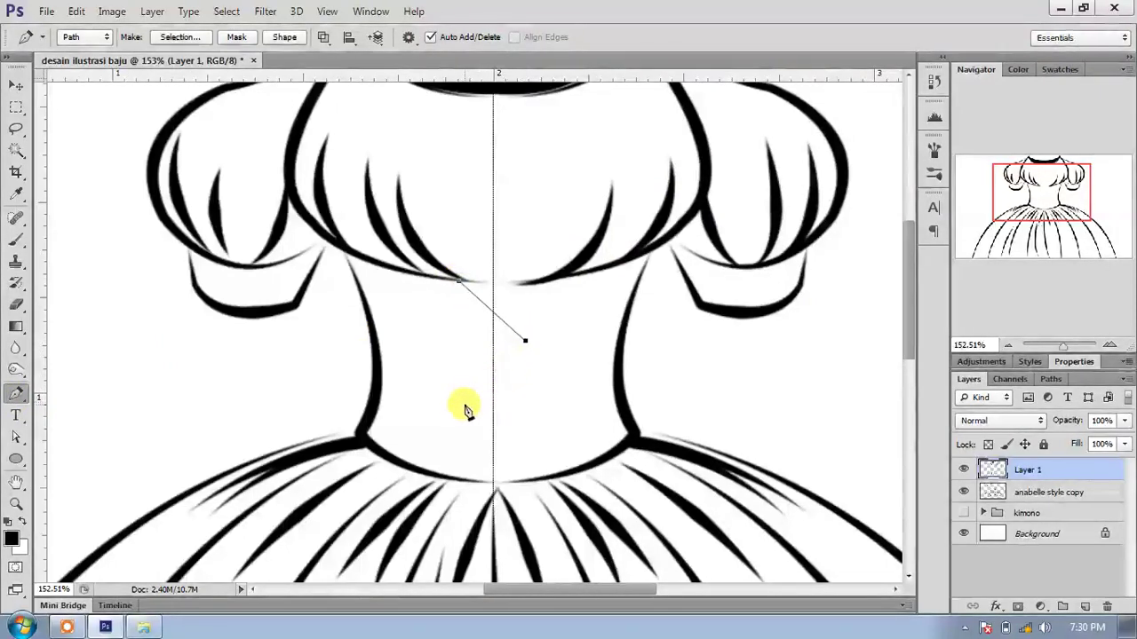
{"action": "left_click", "coordinate": [524, 451]}
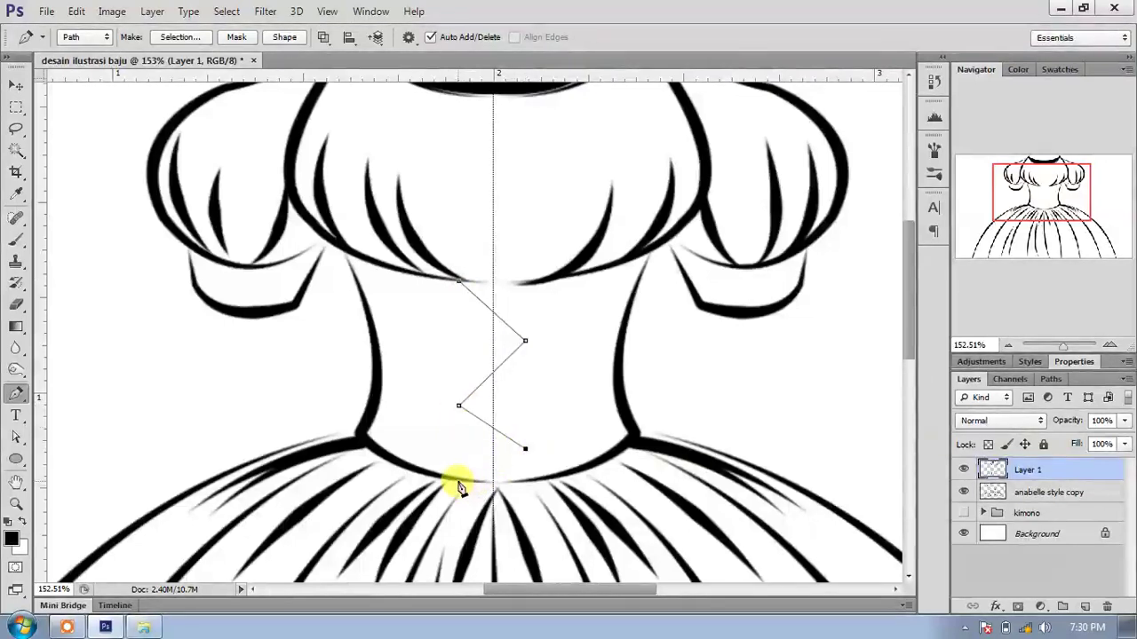
{"action": "right_click", "coordinate": [550, 345]}
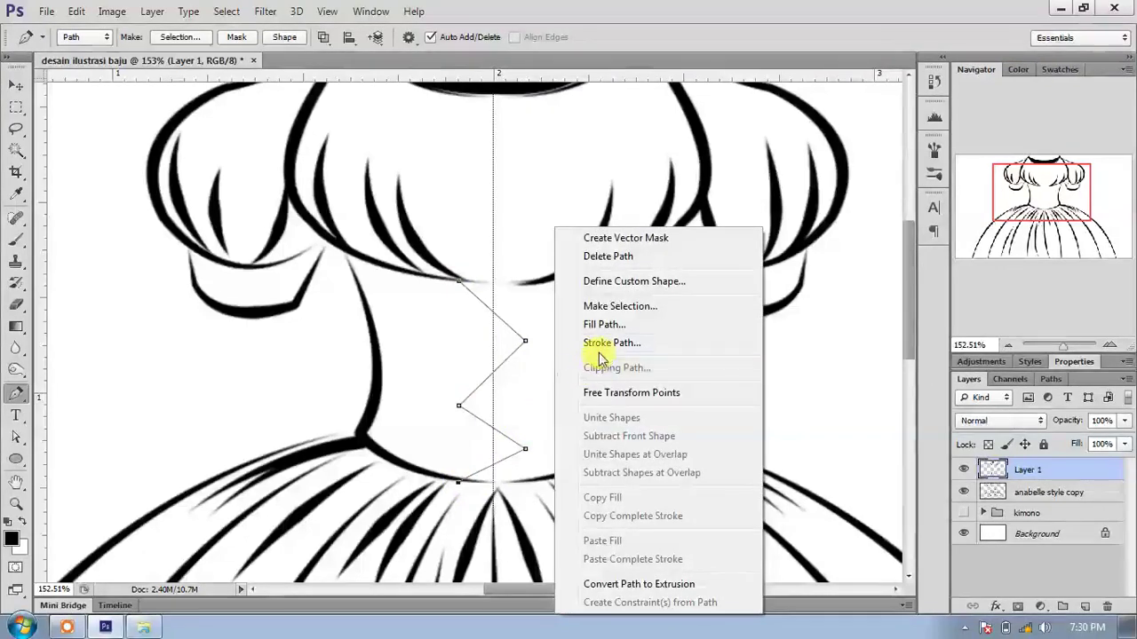
{"action": "left_click", "coordinate": [597, 343]}
{"action": "left_click", "coordinate": [325, 178]}
{"action": "left_click", "coordinate": [543, 155]}
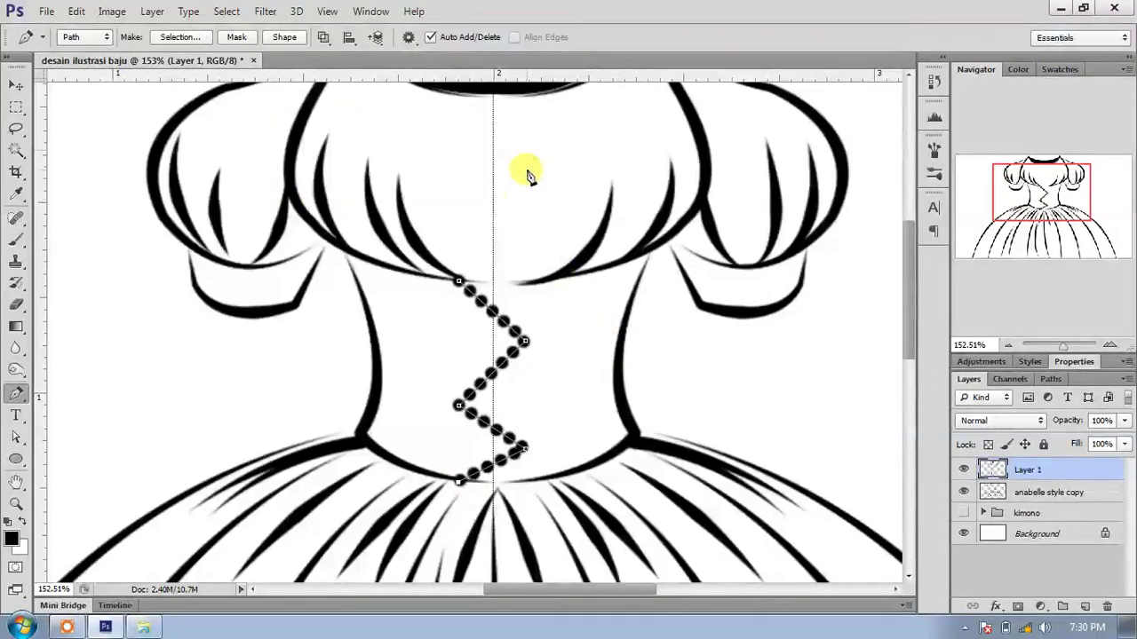
{"action": "right_click", "coordinate": [553, 307]}
{"action": "left_click", "coordinate": [609, 257]}
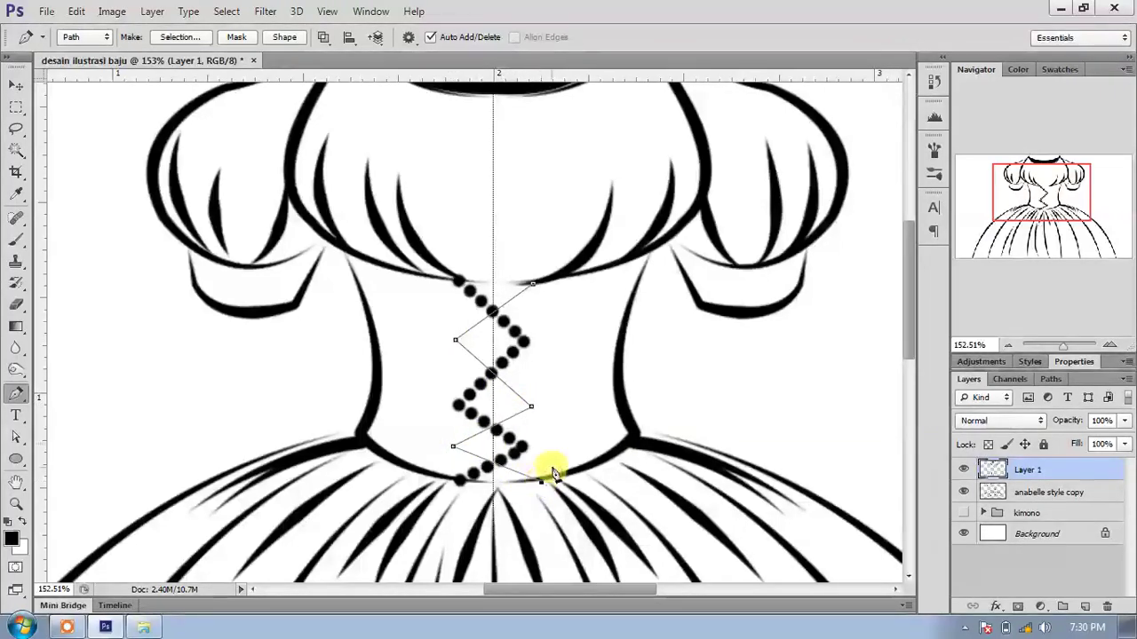
Draw the opposing zigzag path across the first to form crossed lacing, stroke it with the Brush without Simulate Pressure and delete the path.
{"action": "right_click", "coordinate": [581, 343]}
{"action": "left_click", "coordinate": [619, 342]}
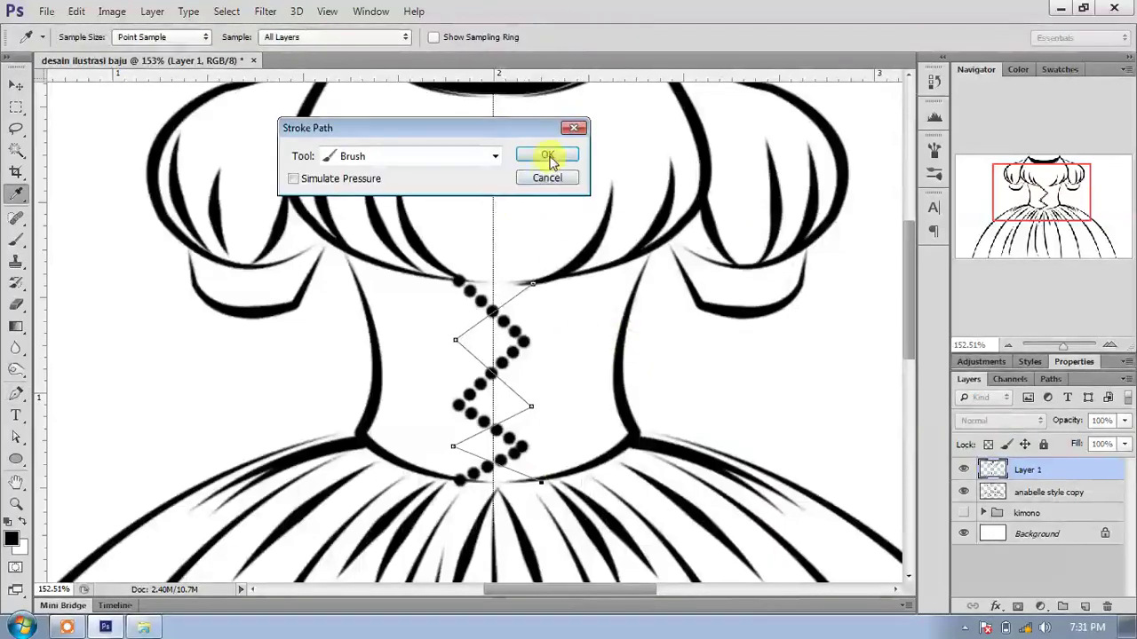
{"action": "left_click", "coordinate": [550, 155]}
{"action": "right_click", "coordinate": [556, 166]}
{"action": "left_click", "coordinate": [595, 197]}
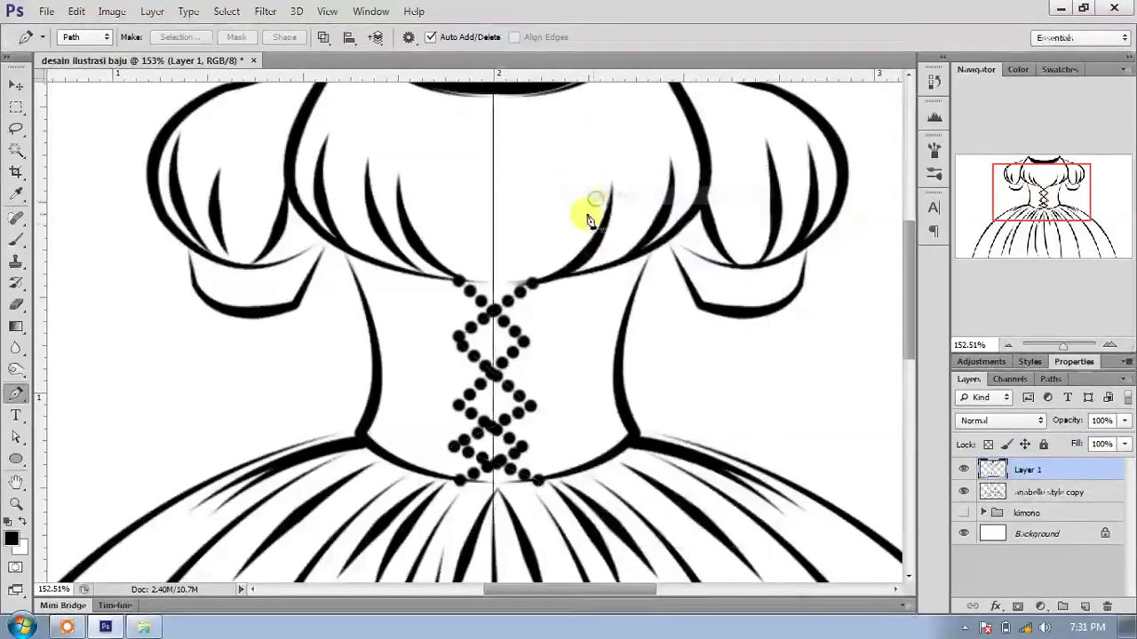
Merge Layer 1 with the "anabelle style copy" layer and rename the merged layer "outline anabelle style".
{"action": "scroll", "coordinate": [578, 246], "scroll_direction": "down", "scroll_amount": 4}
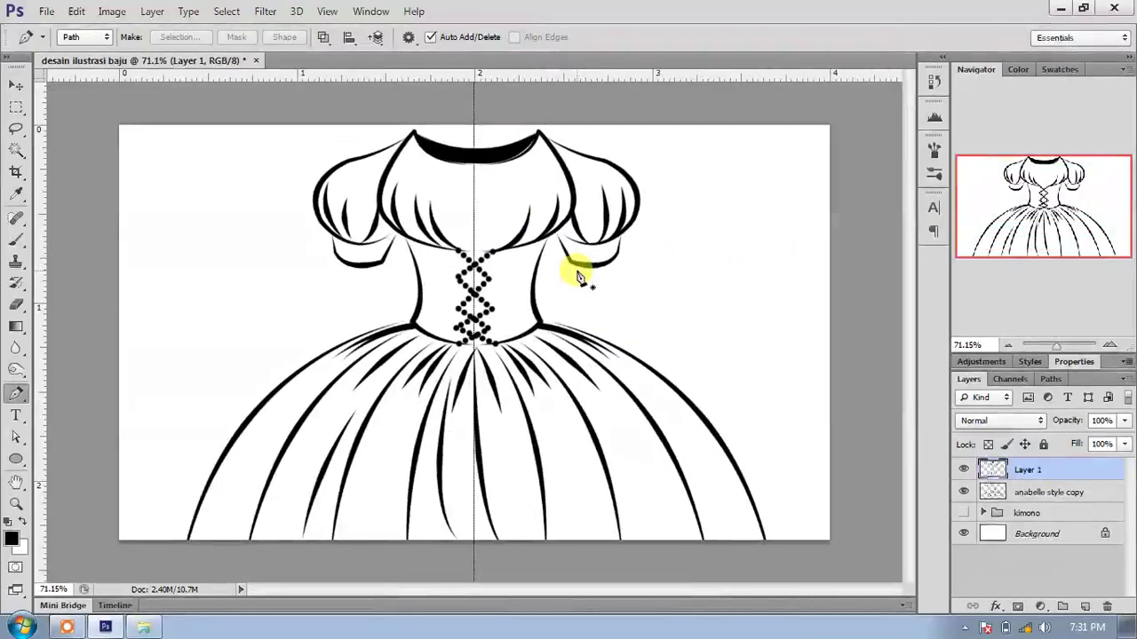
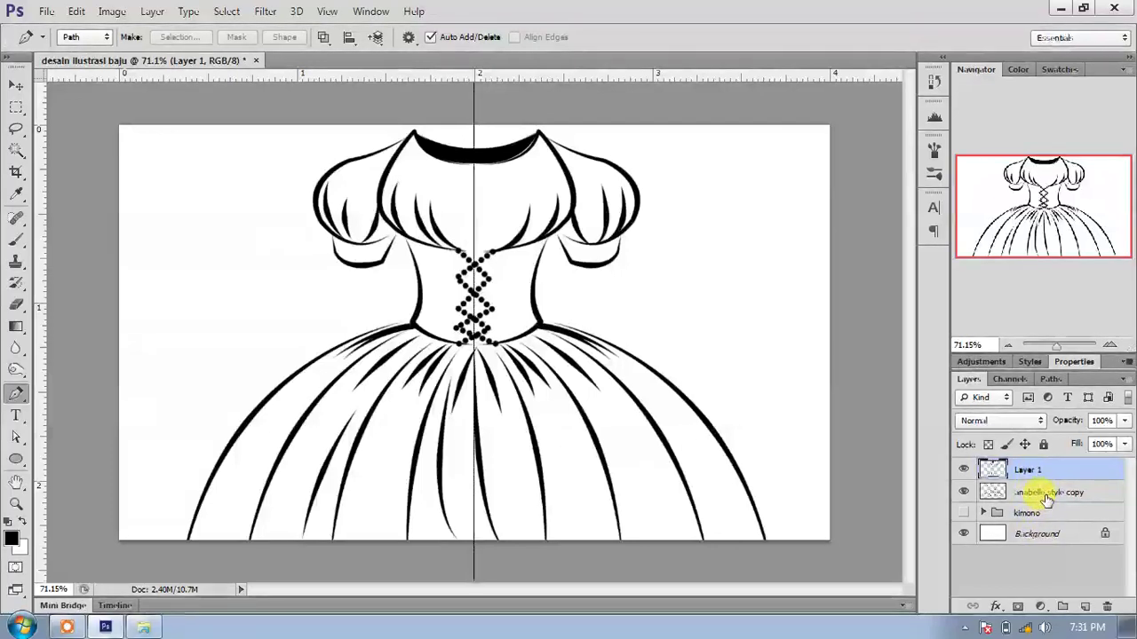
{"action": "left_click", "coordinate": [1046, 498], "text": "shift"}
{"action": "right_click", "coordinate": [1045, 496]}
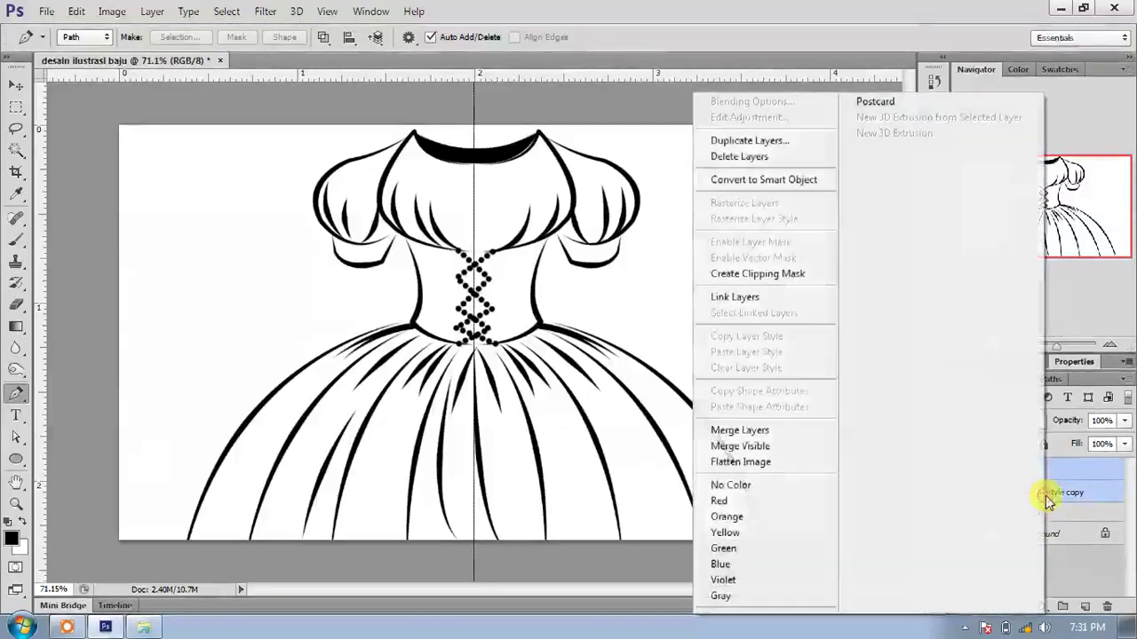
{"action": "left_click", "coordinate": [802, 433]}
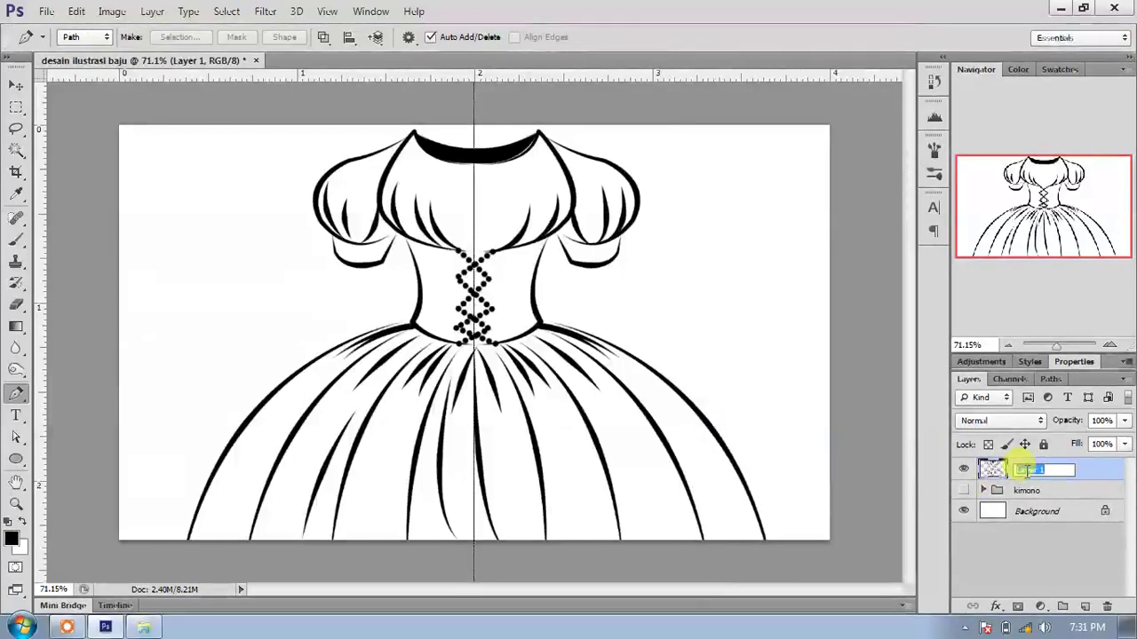
{"action": "type", "text": "line ana"}
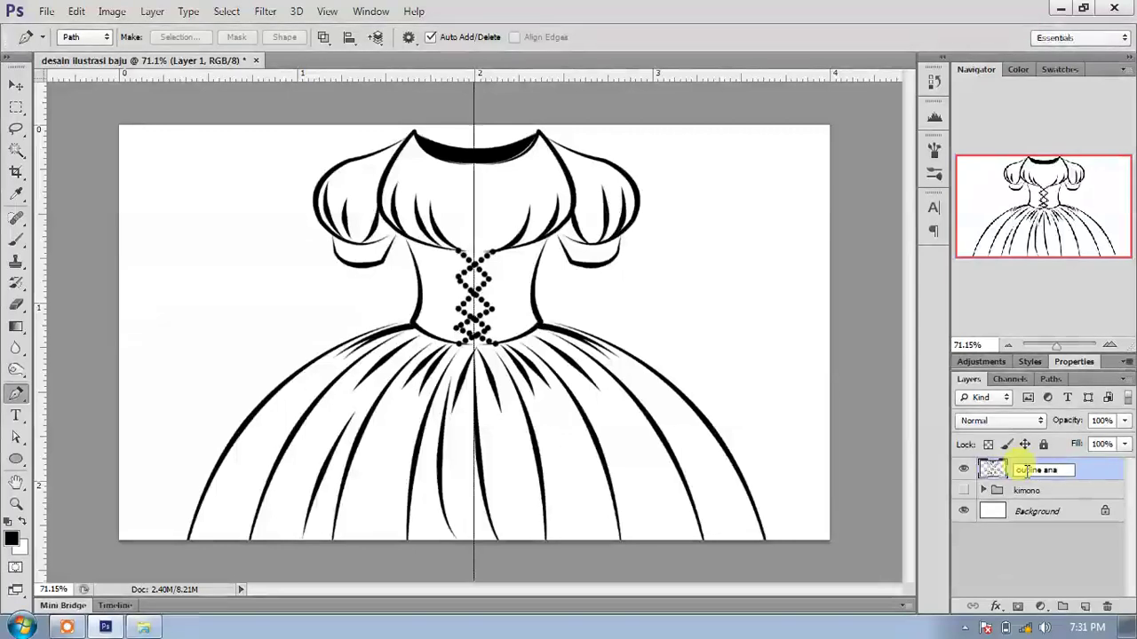
{"action": "type", "text": "belle"}
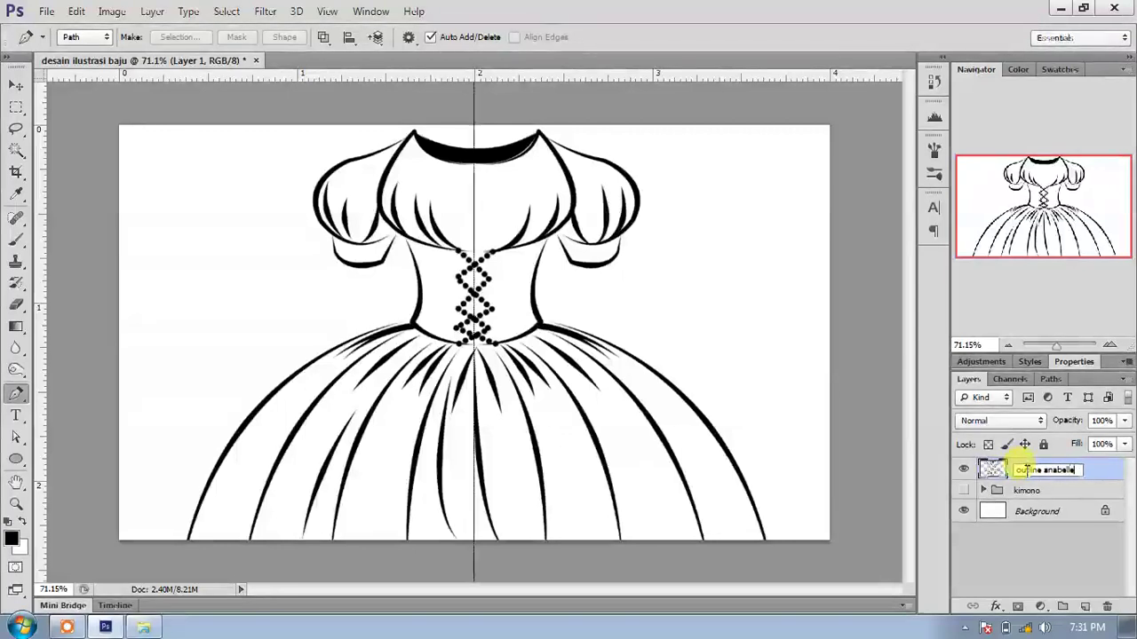
{"action": "type", "text": " style"}
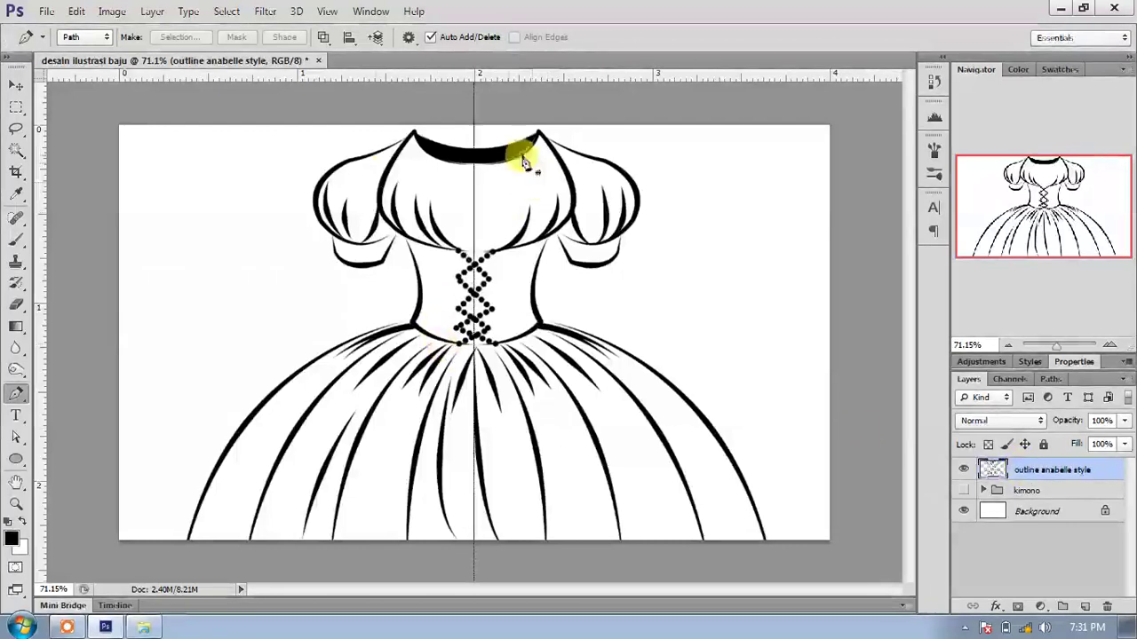
Add a new layer above the outline layer and name it "color anabelle style".
{"action": "left_click", "coordinate": [1085, 606]}
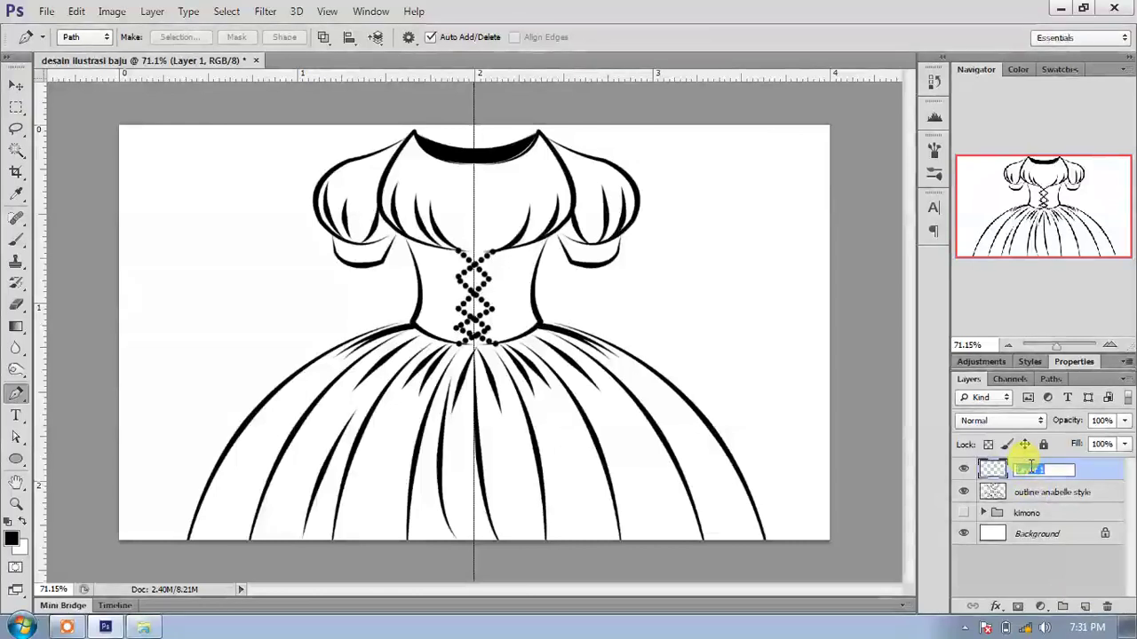
{"action": "type", "text": "color ana"}
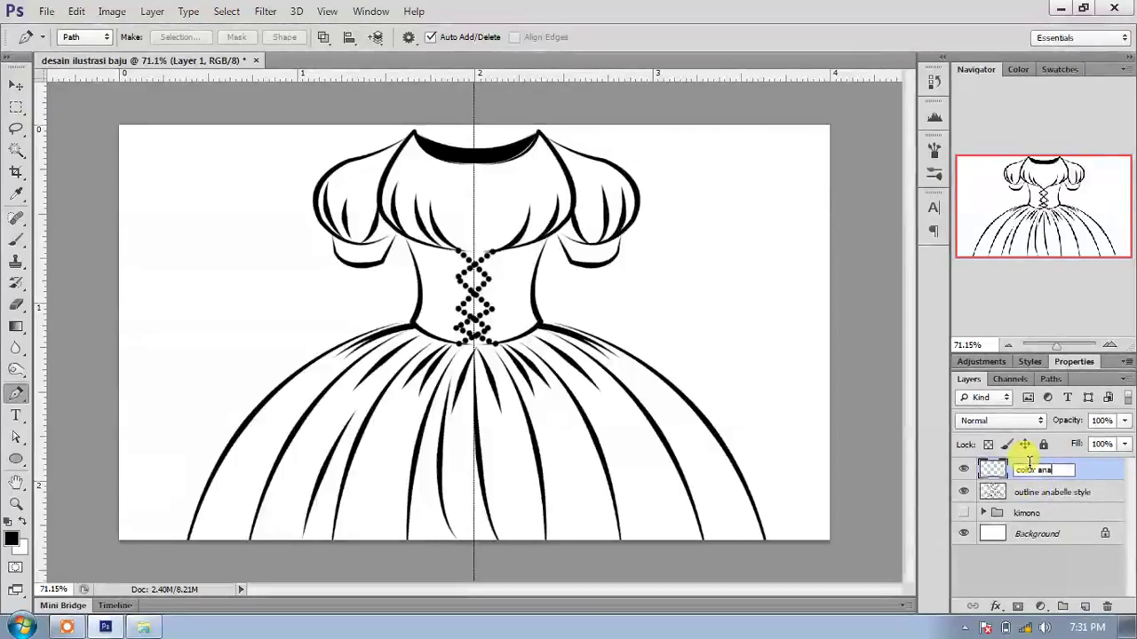
{"action": "type", "text": "tyle"}
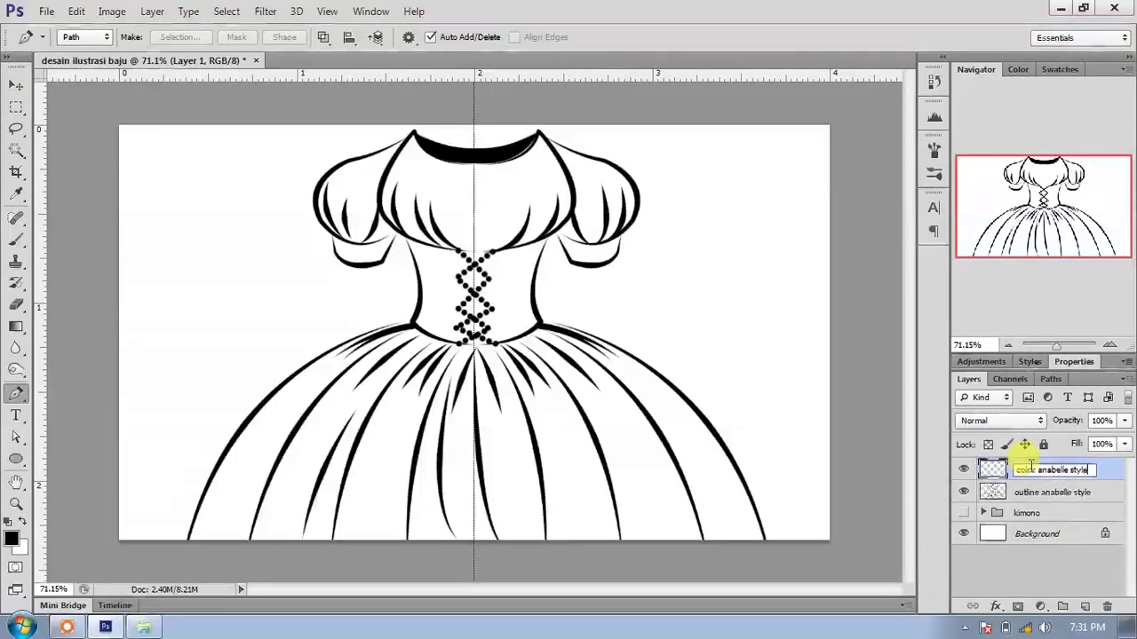
{"action": "key", "text": "Return"}
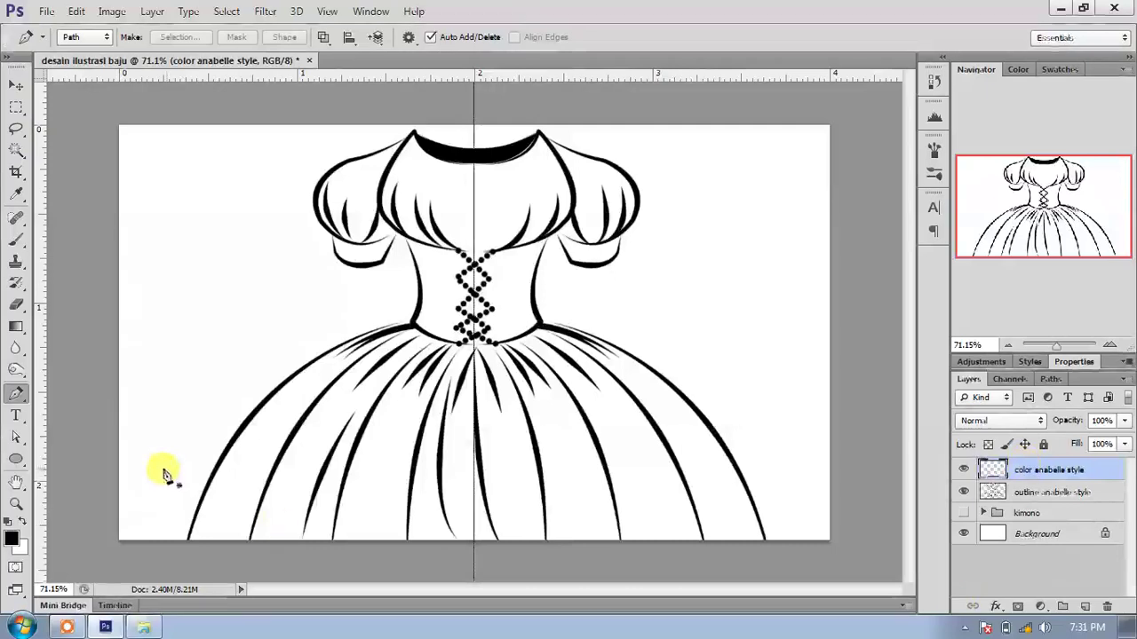
Start a fill path at the left neckline corner with the Pen tool and trace it around the left puff sleeve to the armhole.
{"action": "scroll", "coordinate": [404, 252], "scroll_direction": "up", "scroll_amount": 2}
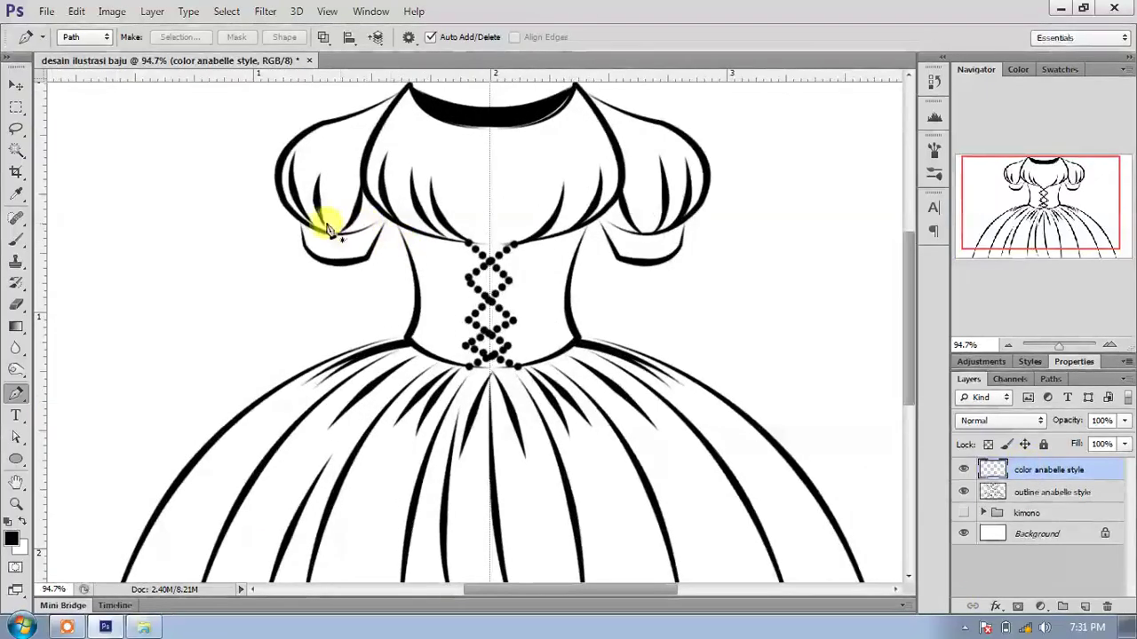
{"action": "left_click", "coordinate": [408, 87]}
{"action": "left_click", "coordinate": [302, 129]}
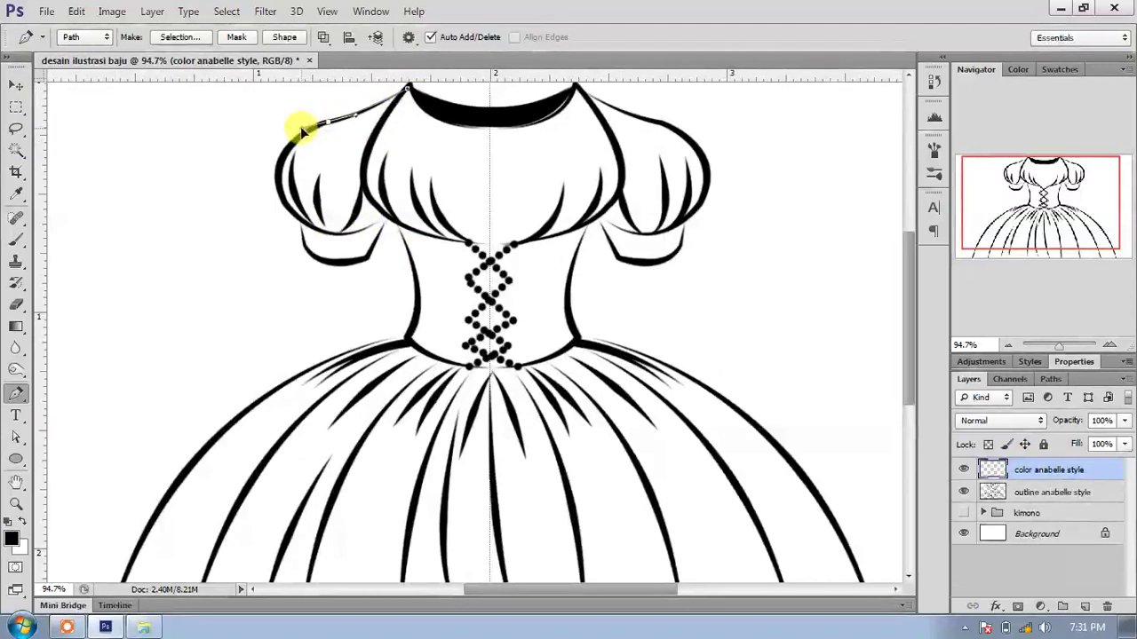
{"action": "left_click", "coordinate": [278, 201]}
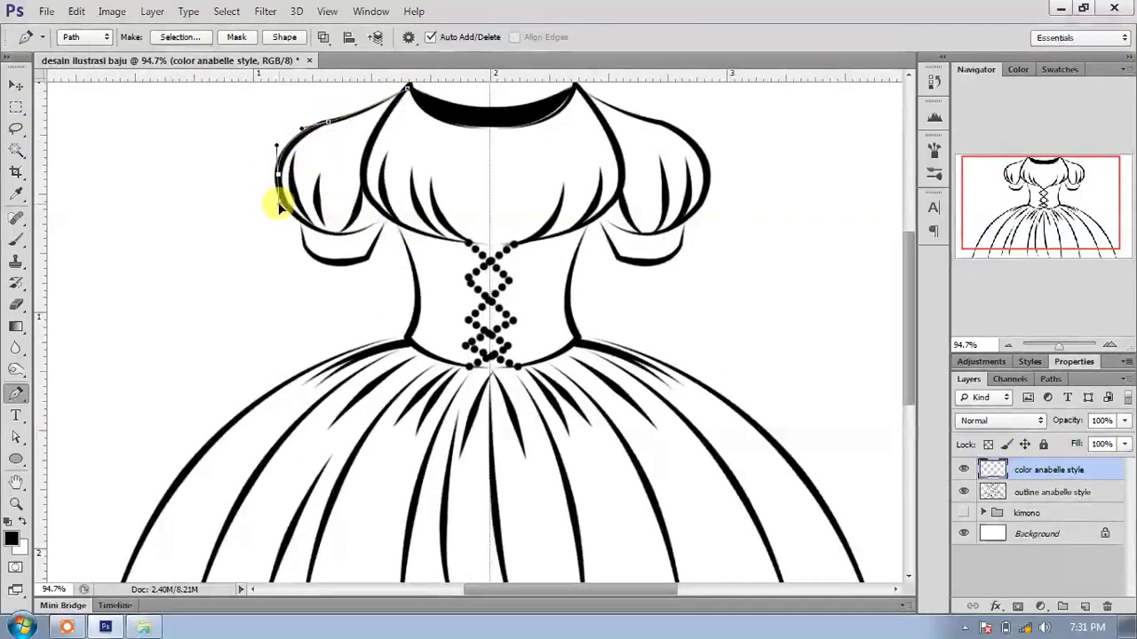
{"action": "left_click_drag", "start_coordinate": [388, 225], "coordinate": [473, 184]}
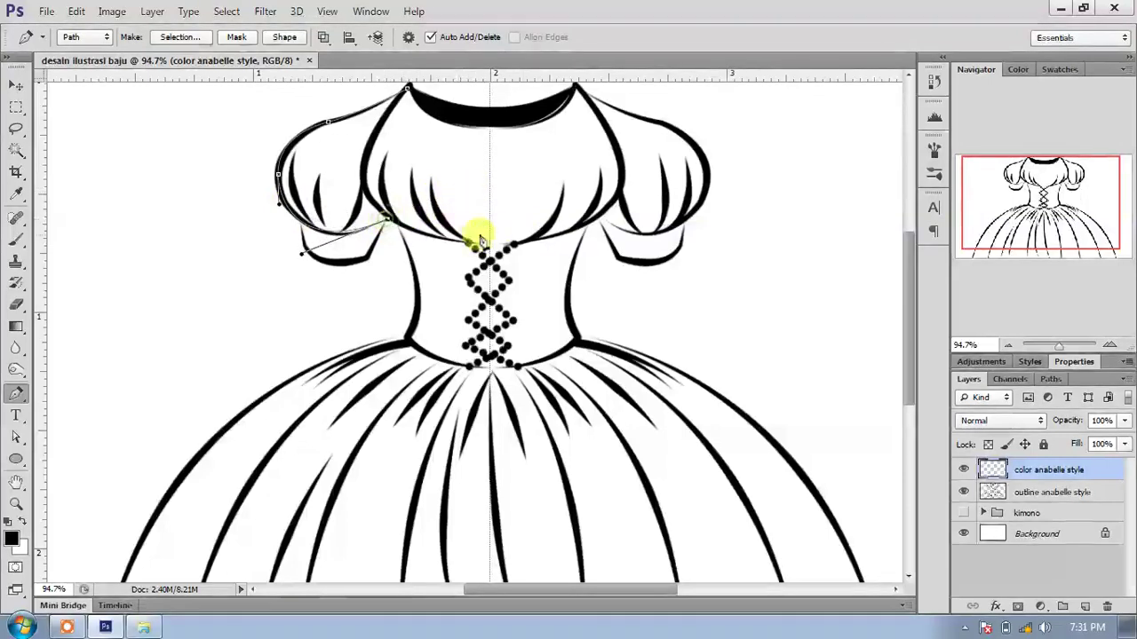
Continue the path along the bust seam and around the right puff sleeve up to its shoulder curve.
{"action": "left_click_drag", "start_coordinate": [593, 216], "coordinate": [702, 162]}
{"action": "left_click", "coordinate": [594, 217], "text": "alt"}
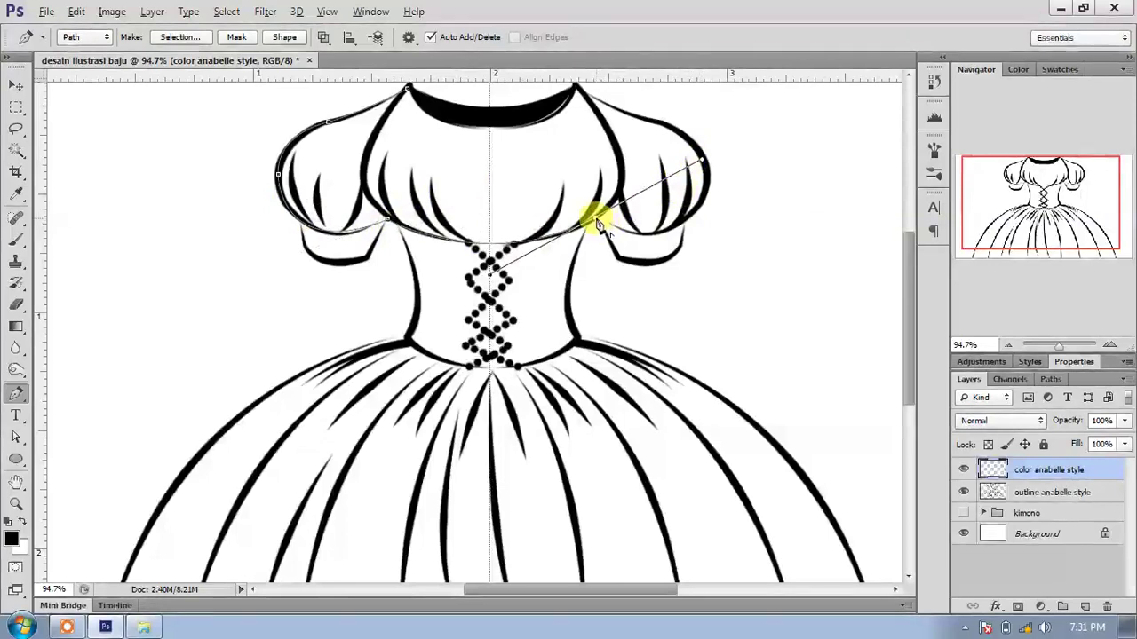
{"action": "left_click_drag", "start_coordinate": [702, 202], "coordinate": [753, 142]}
{"action": "left_click", "coordinate": [702, 203], "text": "alt"}
{"action": "left_click_drag", "start_coordinate": [667, 125], "coordinate": [578, 83]}
{"action": "left_click", "coordinate": [663, 122], "text": "alt"}
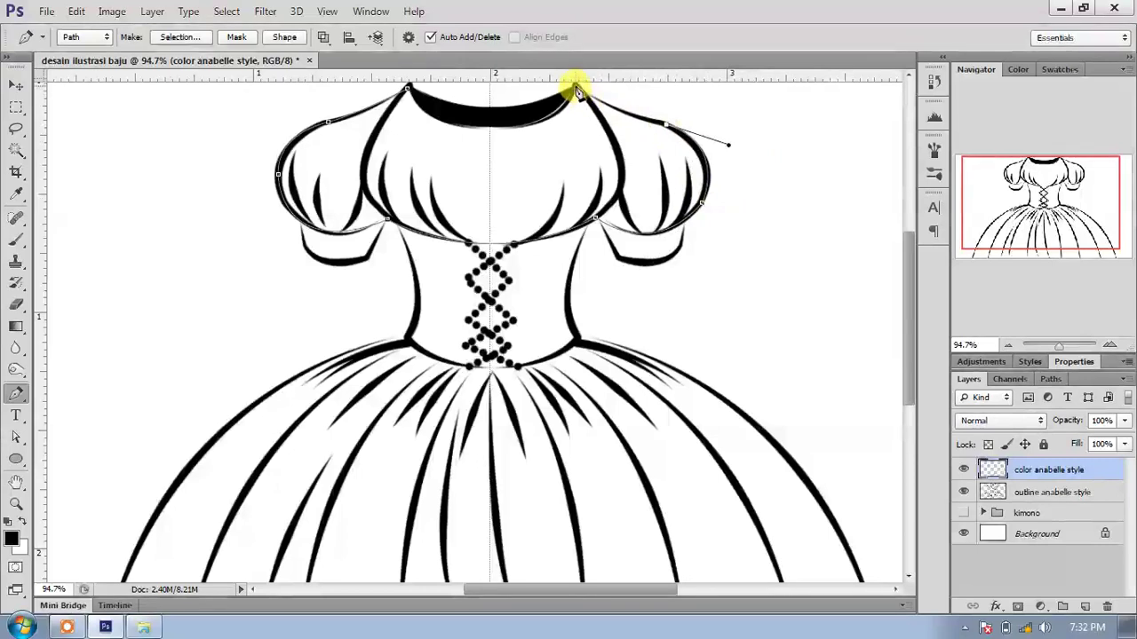
Trace the path over the right shoulder and along the neckline's lower edge, and close it at the left neckline corner.
{"action": "scroll", "coordinate": [567, 82], "scroll_direction": "up", "scroll_amount": 1}
{"action": "scroll", "coordinate": [565, 80], "scroll_direction": "up", "scroll_amount": 1}
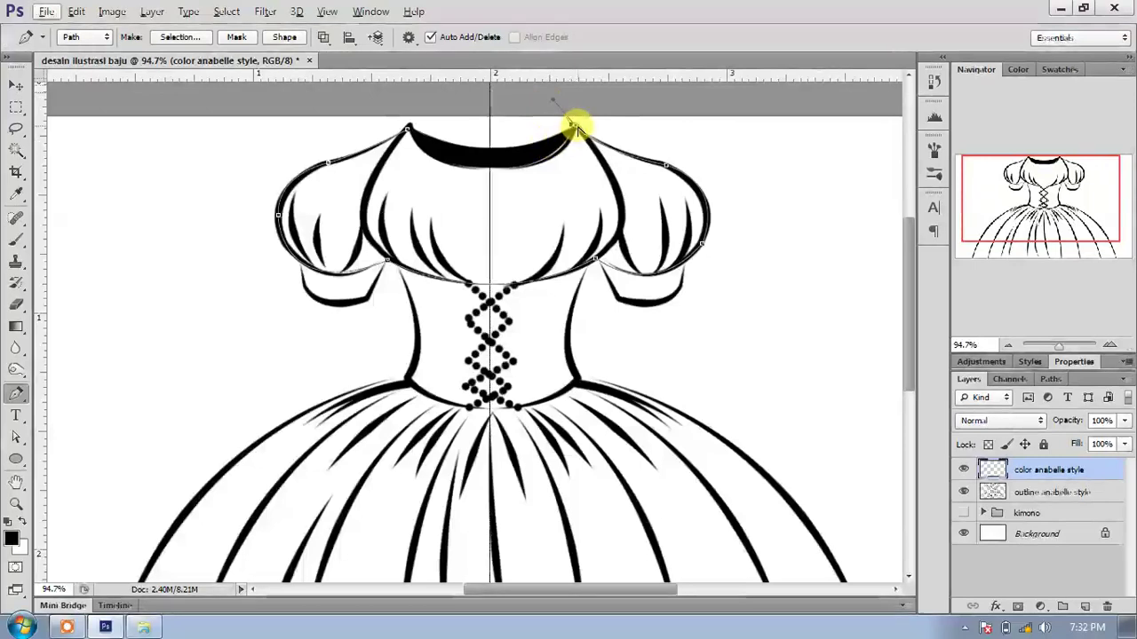
{"action": "key", "text": "ctrl+alt+z"}
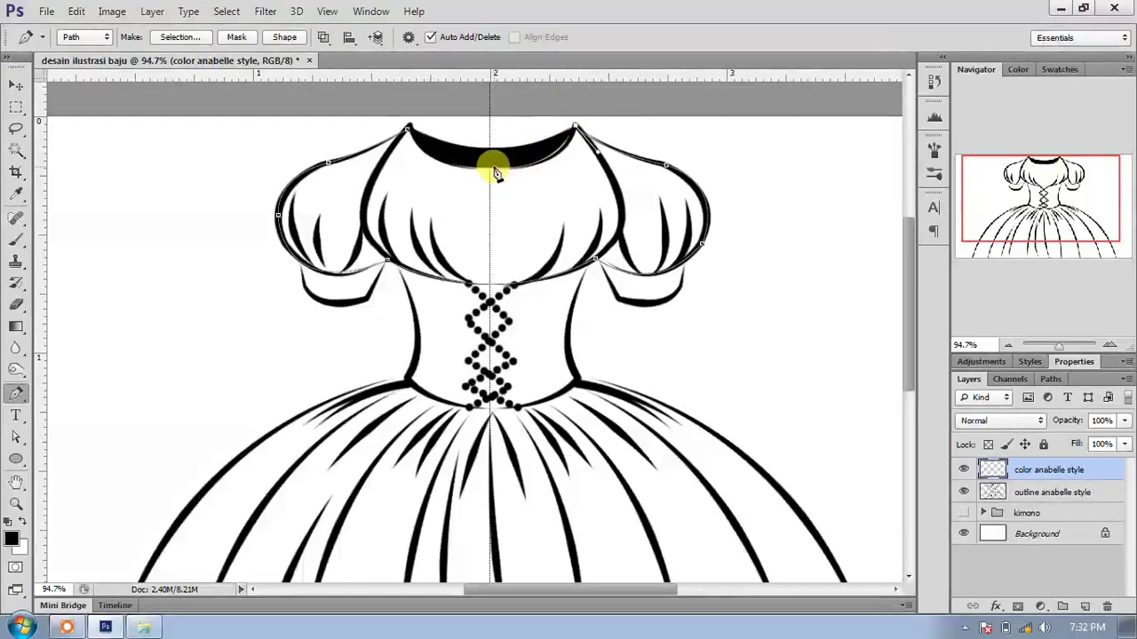
{"action": "left_click_drag", "start_coordinate": [487, 166], "coordinate": [430, 161]}
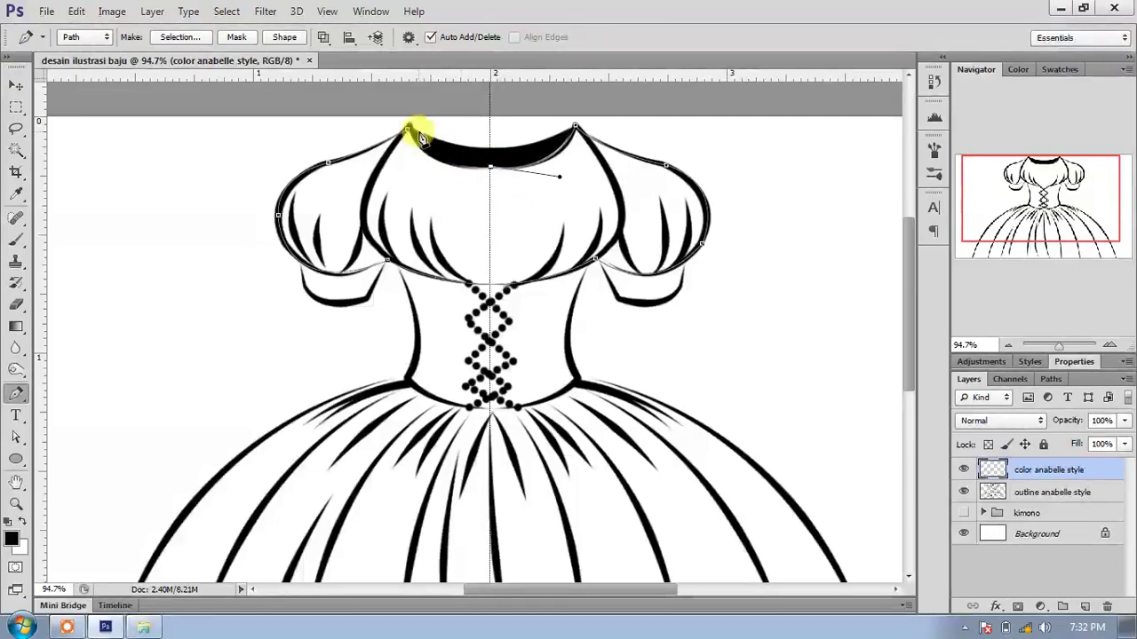
{"action": "left_click", "coordinate": [406, 133]}
{"action": "mouse_move", "coordinate": [403, 116]}
{"action": "left_mouse_down"}
{"action": "mouse_move", "coordinate": [367, 76]}
{"action": "mouse_move", "coordinate": [398, 165]}
{"action": "left_mouse_up"}
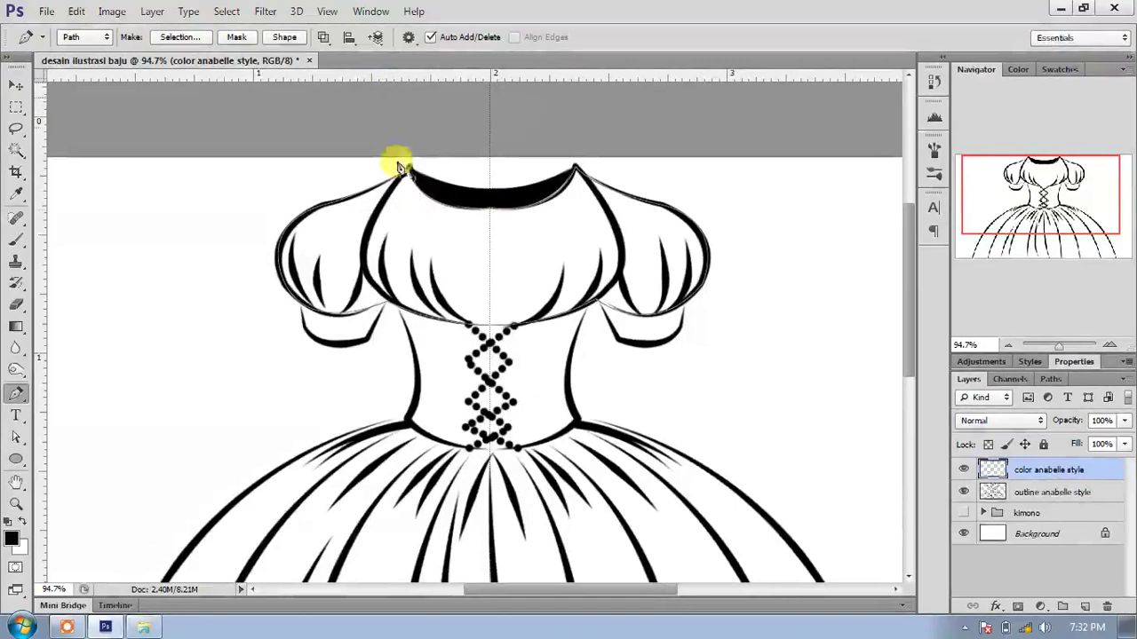
Try to fill the closed bust-and-sleeves path with black, using the custom Color option and Linear Dodge (Add) mode.
{"action": "right_click", "coordinate": [426, 229]}
{"action": "left_click", "coordinate": [493, 324]}
{"action": "left_click", "coordinate": [756, 109]}
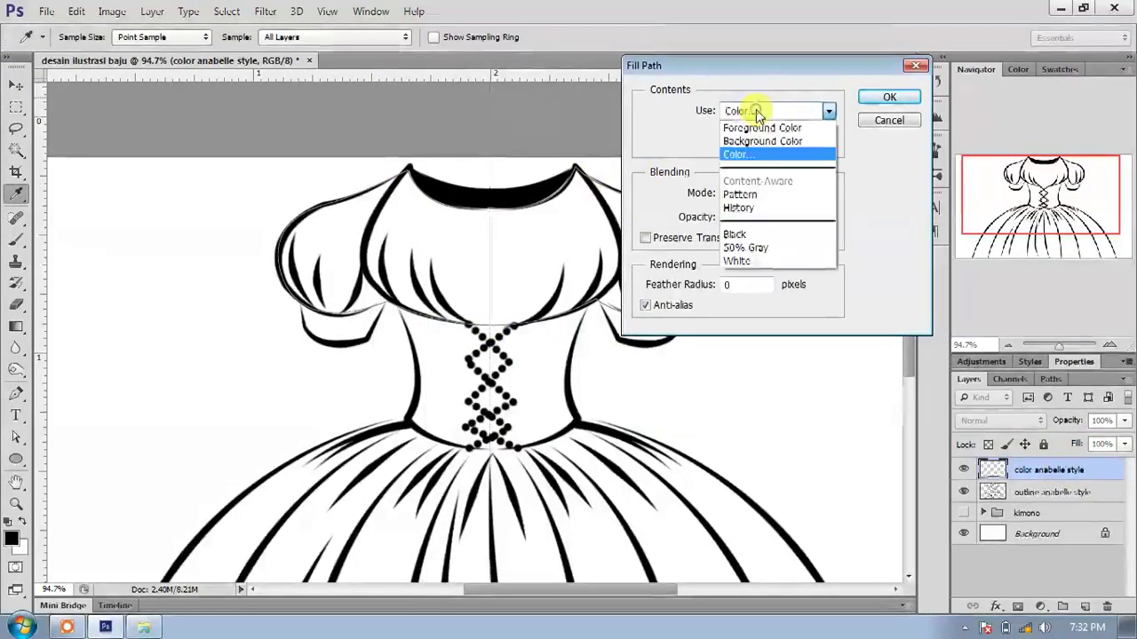
{"action": "left_click", "coordinate": [755, 152]}
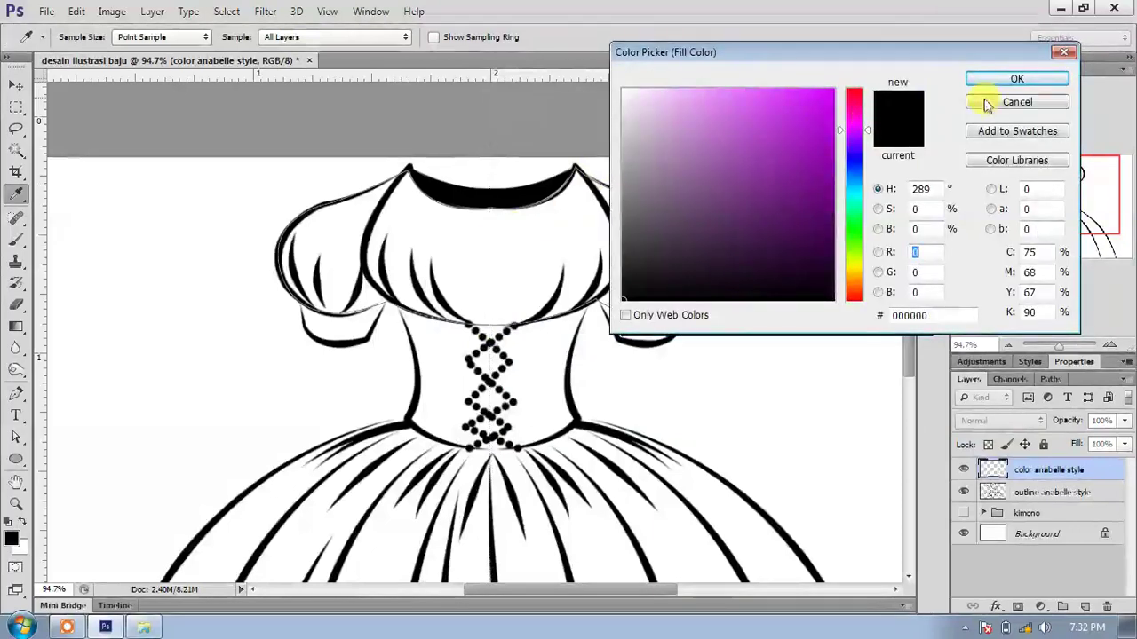
{"action": "key", "text": "Return"}
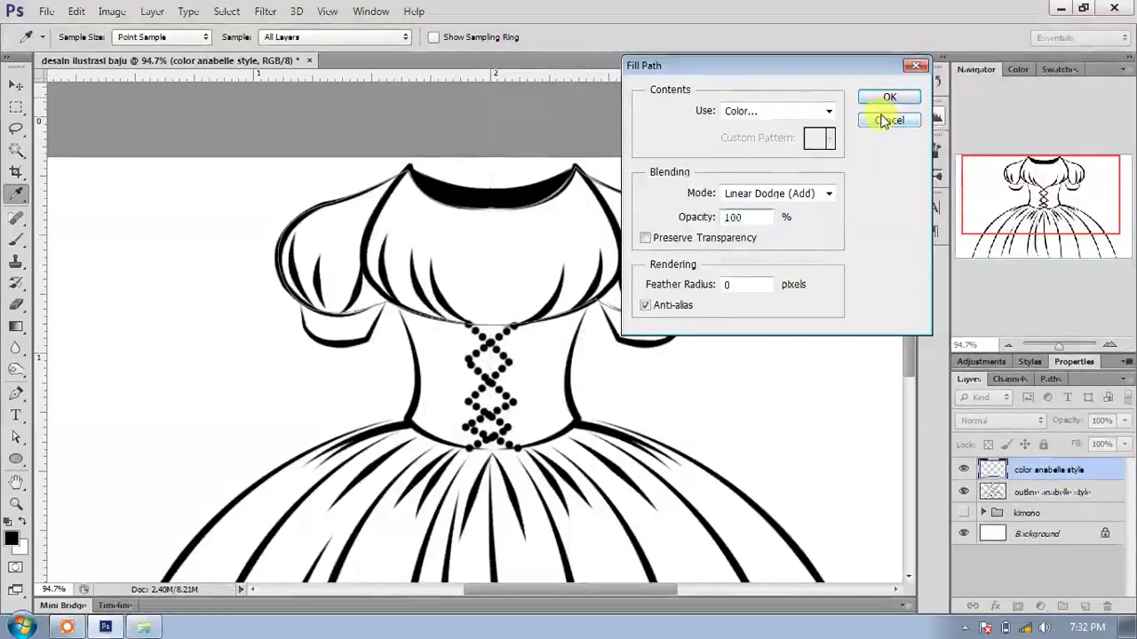
{"action": "left_click", "coordinate": [883, 98]}
Fill the closed bust-and-sleeves path with the custom pale yellow colour f7f5c2, in Linear Dodge (Add) mode at 100% opacity.
{"action": "right_click", "coordinate": [444, 224]}
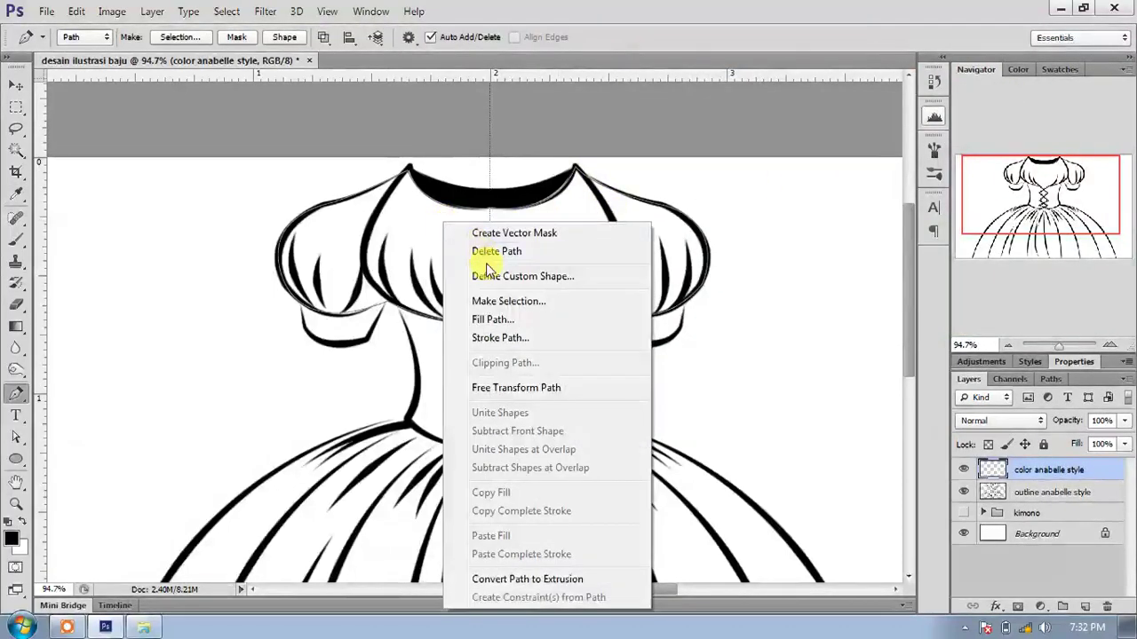
{"action": "left_click", "coordinate": [494, 320]}
{"action": "left_click", "coordinate": [753, 113]}
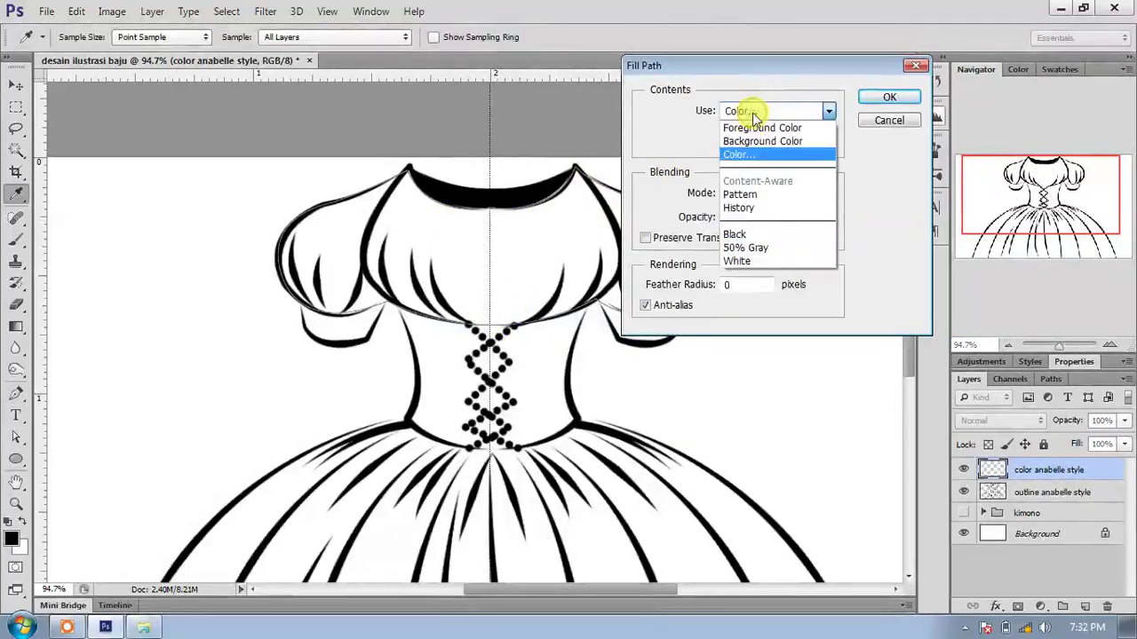
{"action": "left_click", "coordinate": [761, 149]}
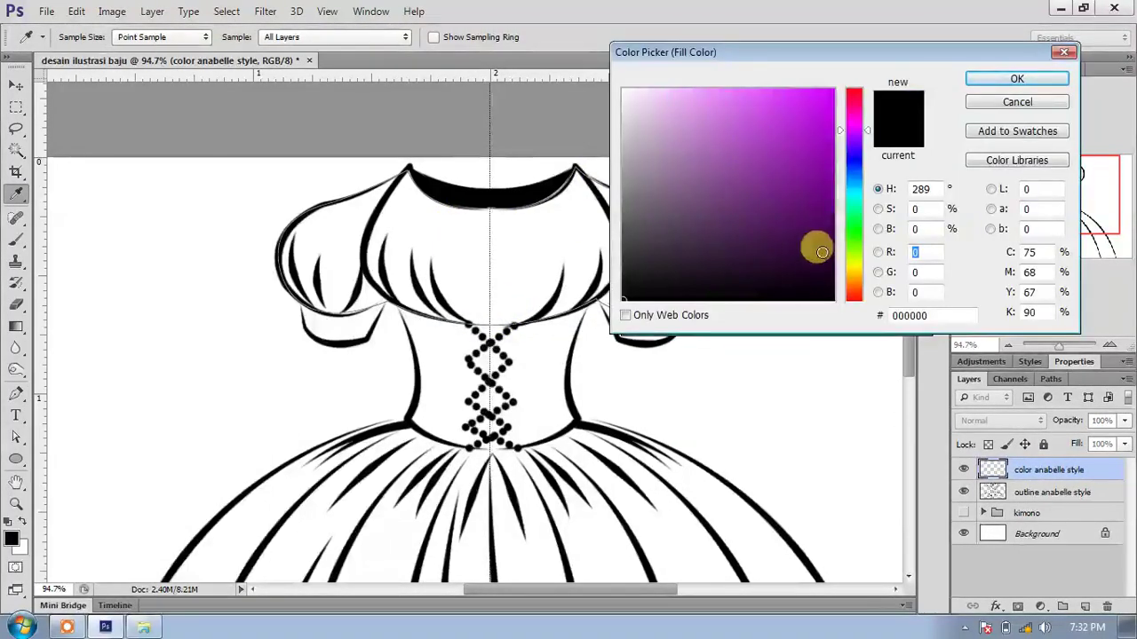
{"action": "left_click", "coordinate": [853, 271]}
{"action": "left_click", "coordinate": [848, 268]}
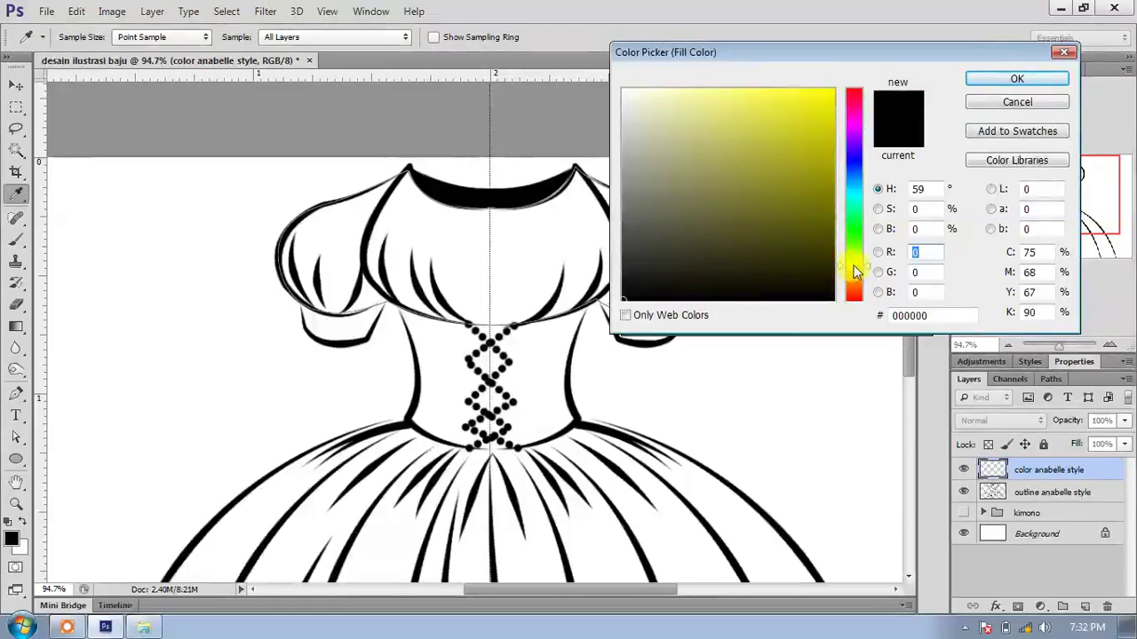
{"action": "mouse_move", "coordinate": [736, 166]}
{"action": "left_mouse_down"}
{"action": "mouse_move", "coordinate": [639, 86]}
{"action": "mouse_move", "coordinate": [634, 109]}
{"action": "mouse_move", "coordinate": [642, 116]}
{"action": "mouse_move", "coordinate": [639, 96]}
{"action": "mouse_move", "coordinate": [667, 95]}
{"action": "left_mouse_up"}
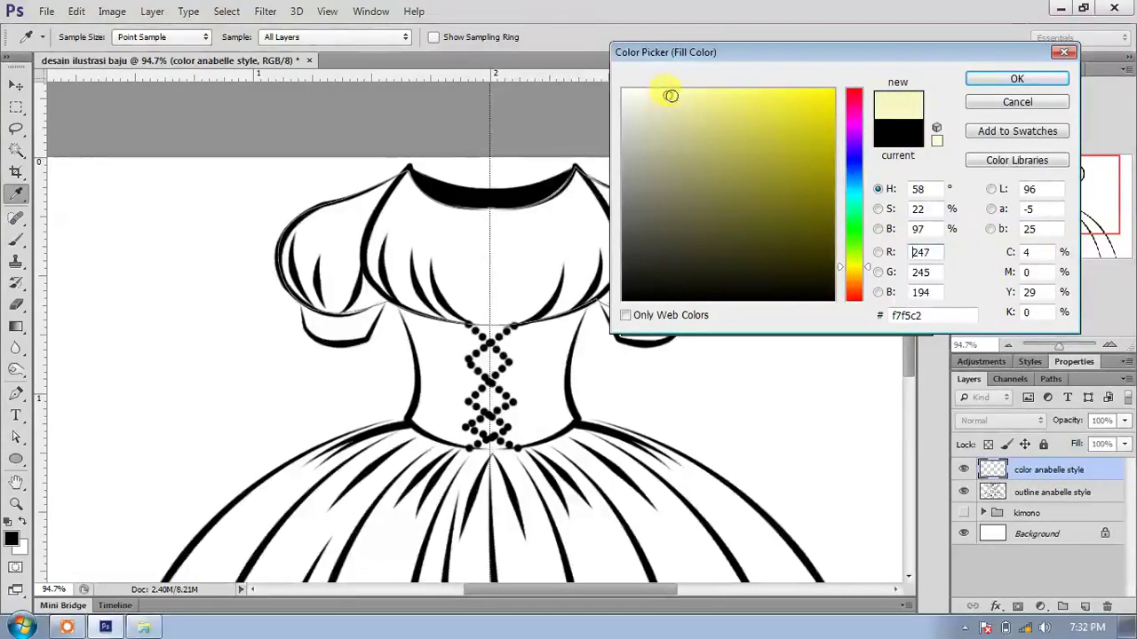
{"action": "left_click", "coordinate": [988, 84]}
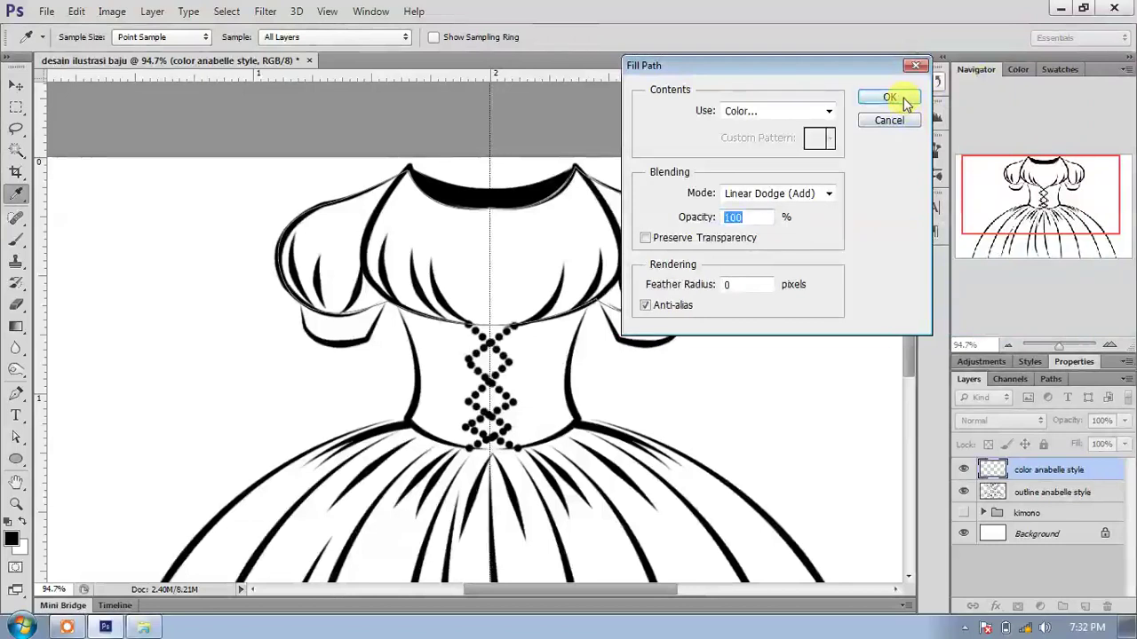
{"action": "left_click", "coordinate": [897, 95]}
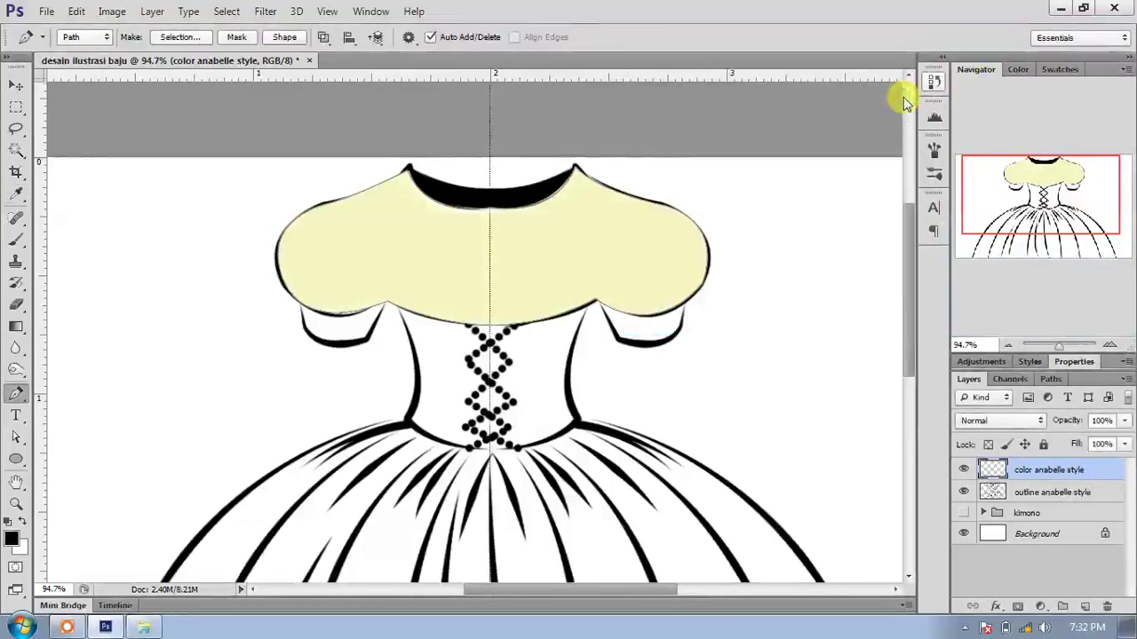
Delete the bust-and-sleeves path and set the "color anabelle style" layer's blending mode to Multiply.
{"action": "right_click", "coordinate": [508, 235]}
{"action": "left_click", "coordinate": [552, 257]}
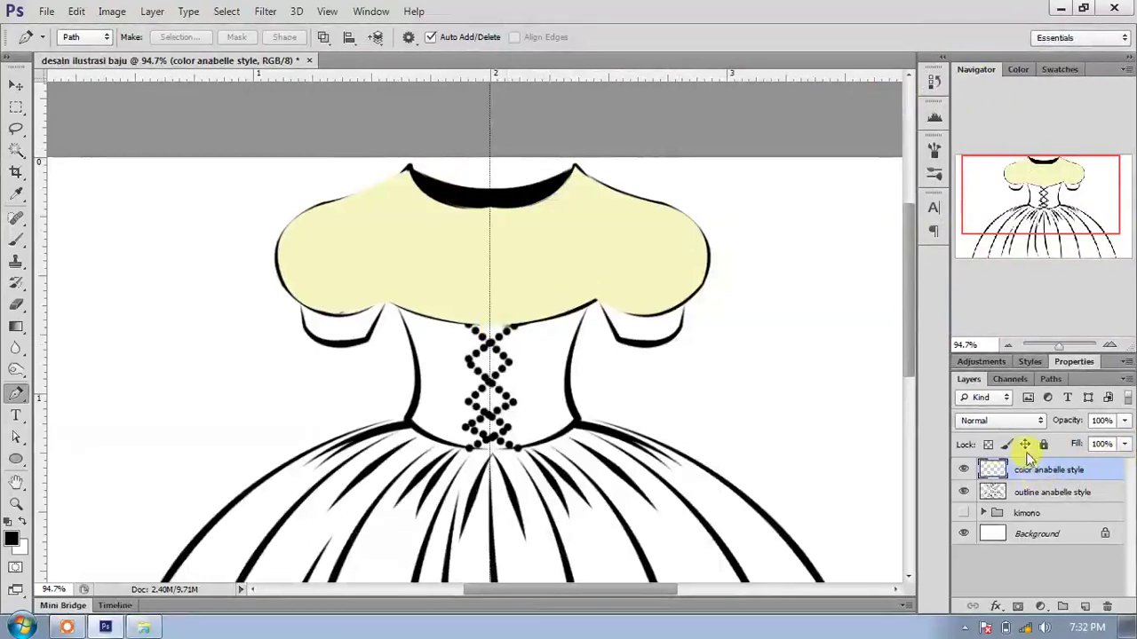
{"action": "left_click", "coordinate": [1010, 420]}
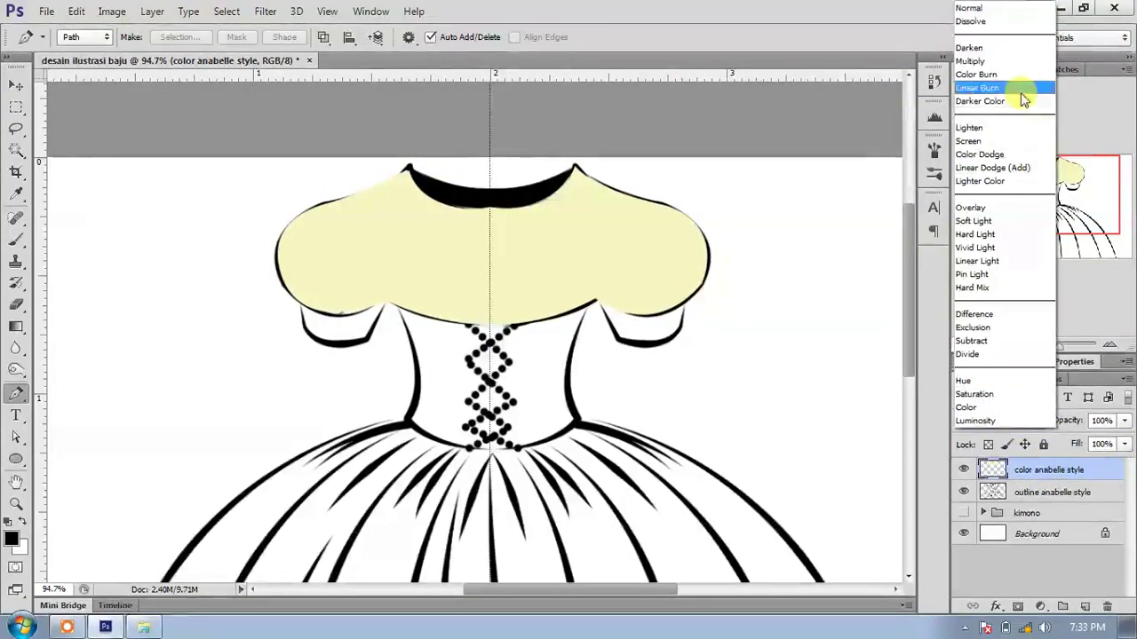
{"action": "left_click", "coordinate": [1001, 62]}
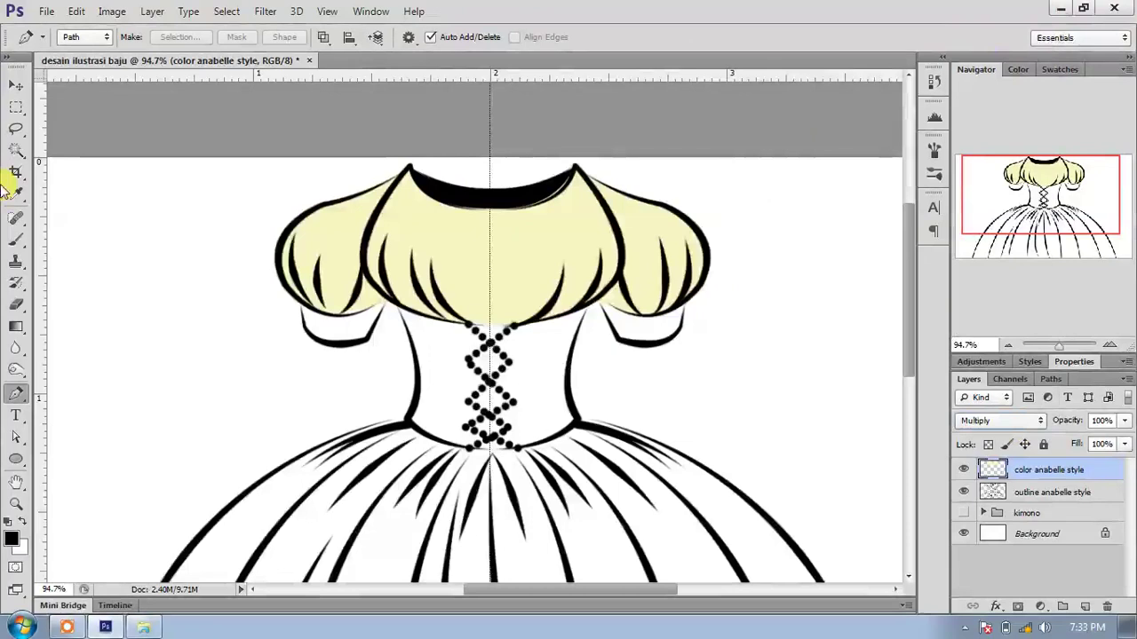
Start a skirt path with the Pen tool at the left hem corner, tracing the left skirt edge and waist seam to the right waist corner.
{"action": "left_click", "coordinate": [15, 86]}
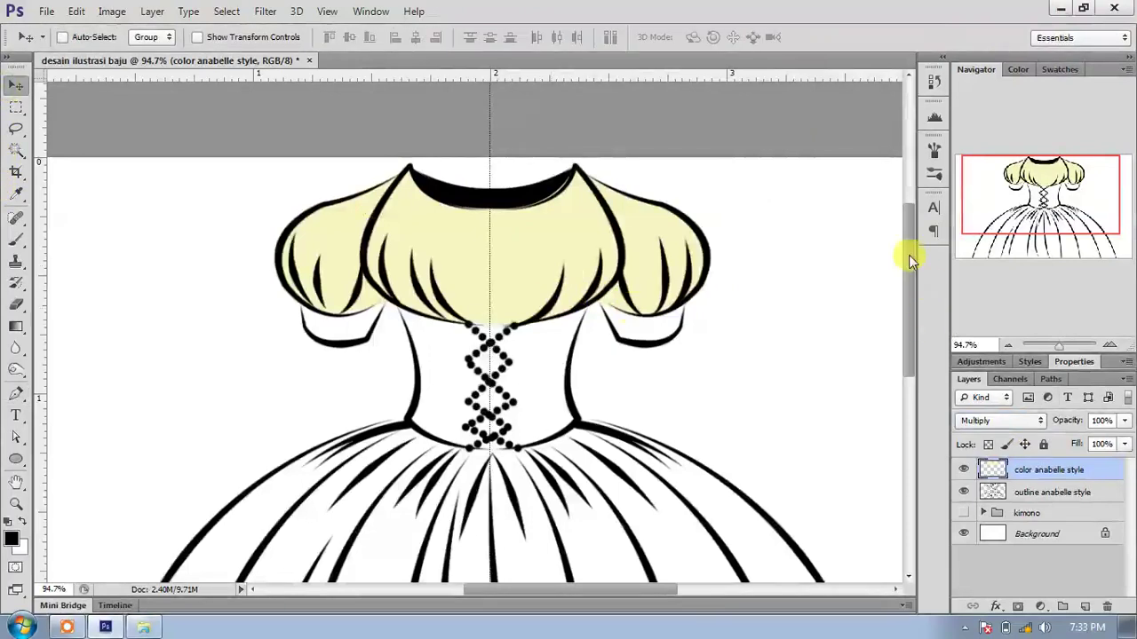
{"action": "left_click_drag", "start_coordinate": [908, 255], "coordinate": [782, 342]}
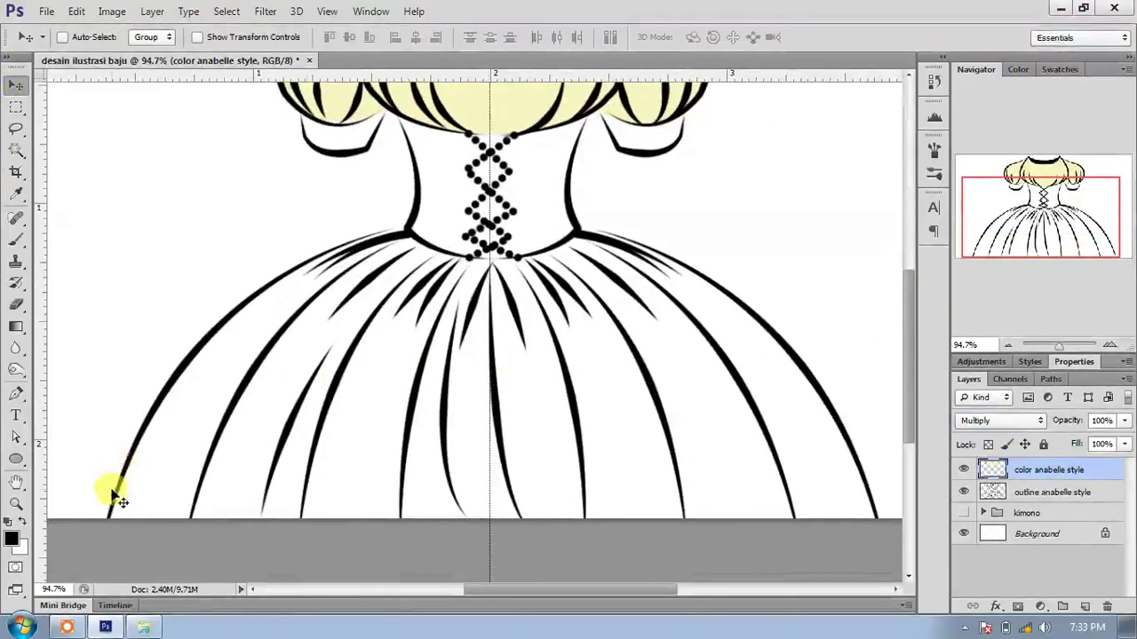
{"action": "left_click", "coordinate": [15, 393]}
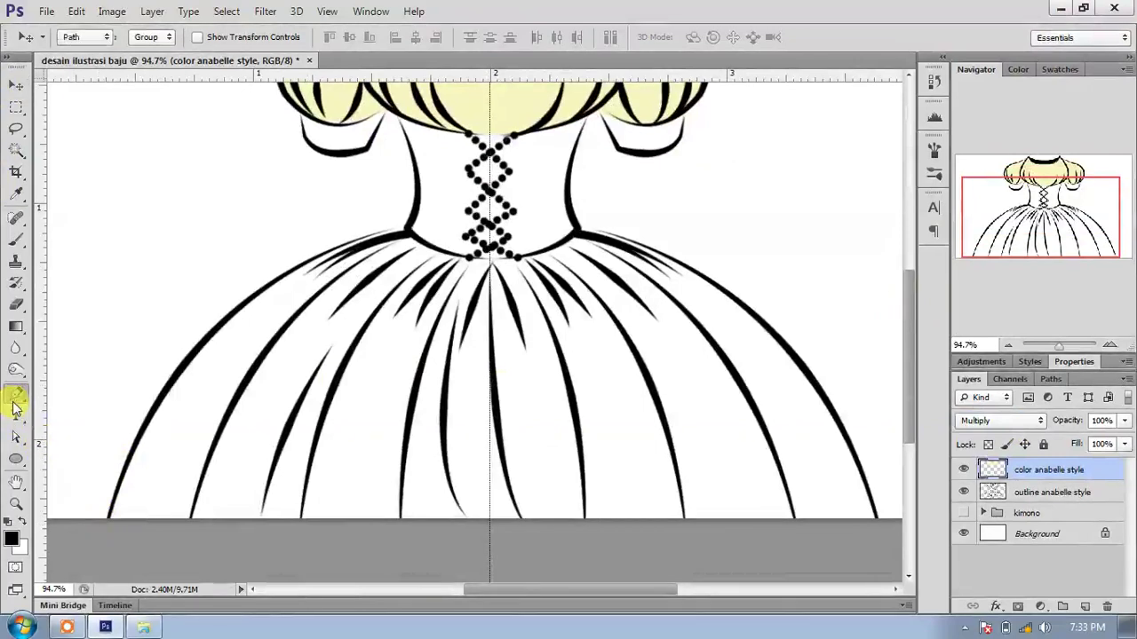
{"action": "left_click", "coordinate": [106, 520]}
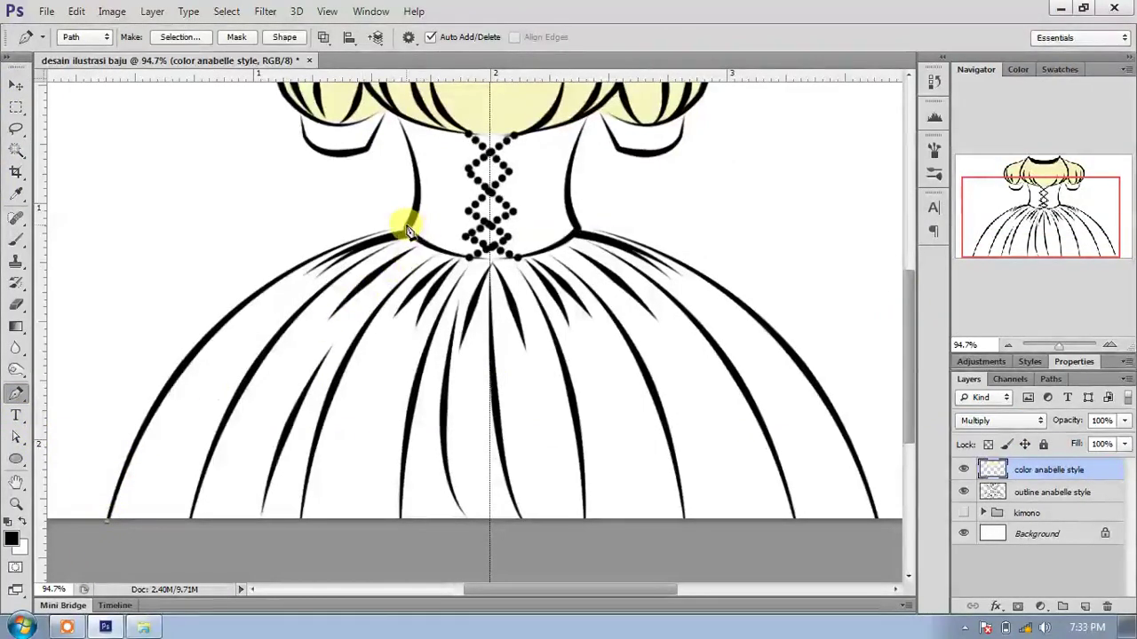
{"action": "left_click_drag", "start_coordinate": [407, 229], "coordinate": [636, 179]}
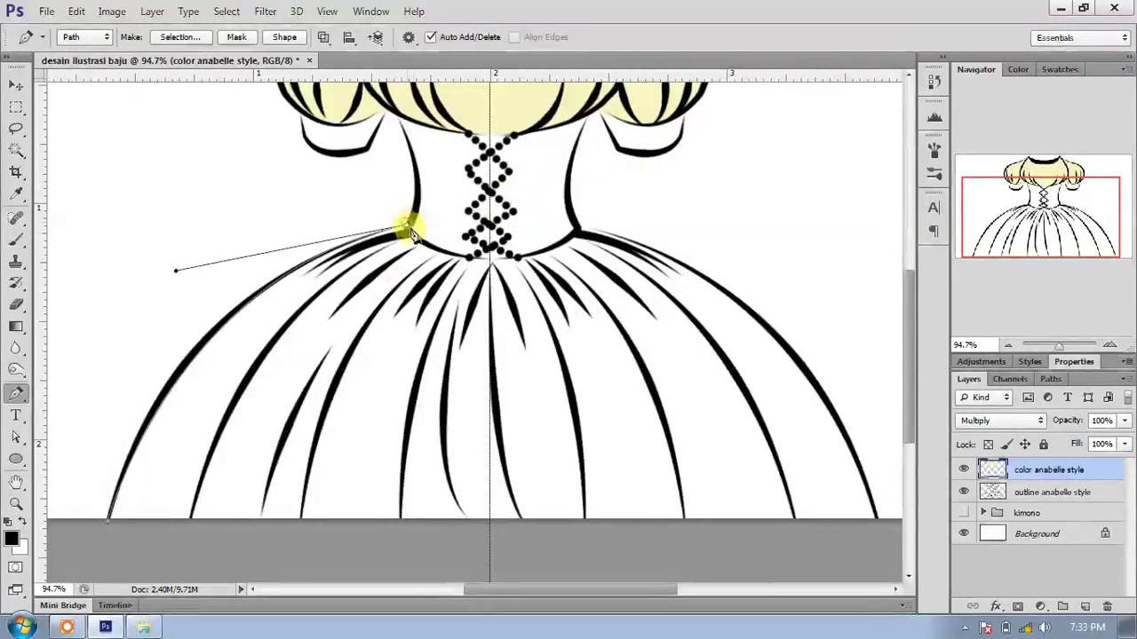
{"action": "left_click_drag", "start_coordinate": [492, 261], "coordinate": [547, 263]}
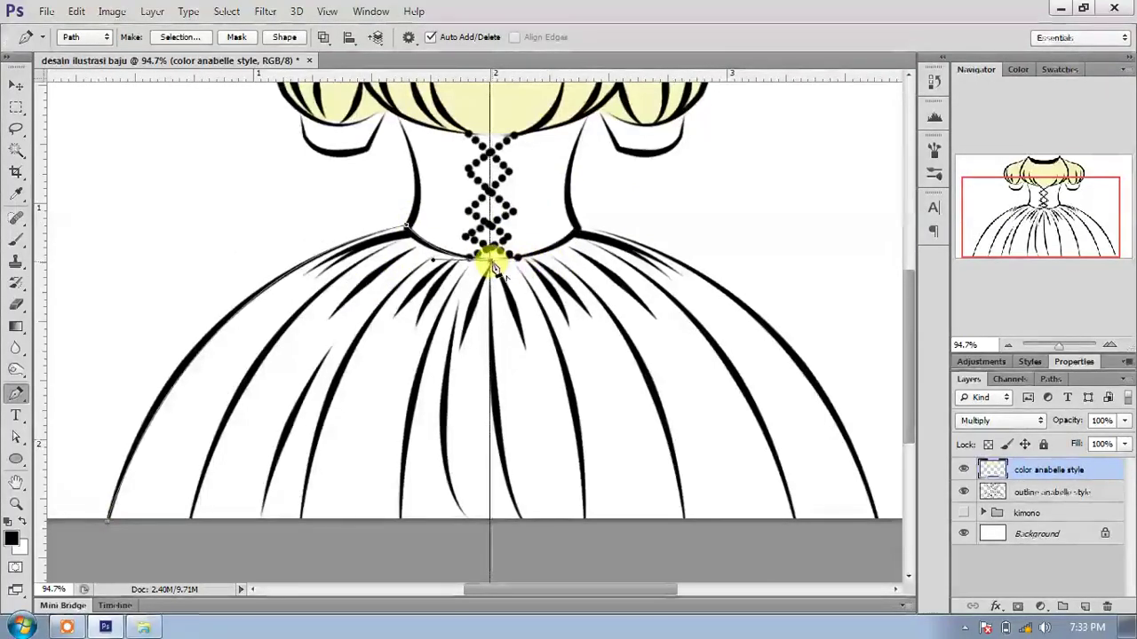
{"action": "left_click", "coordinate": [580, 232]}
{"action": "left_click_drag", "start_coordinate": [592, 214], "coordinate": [606, 191]}
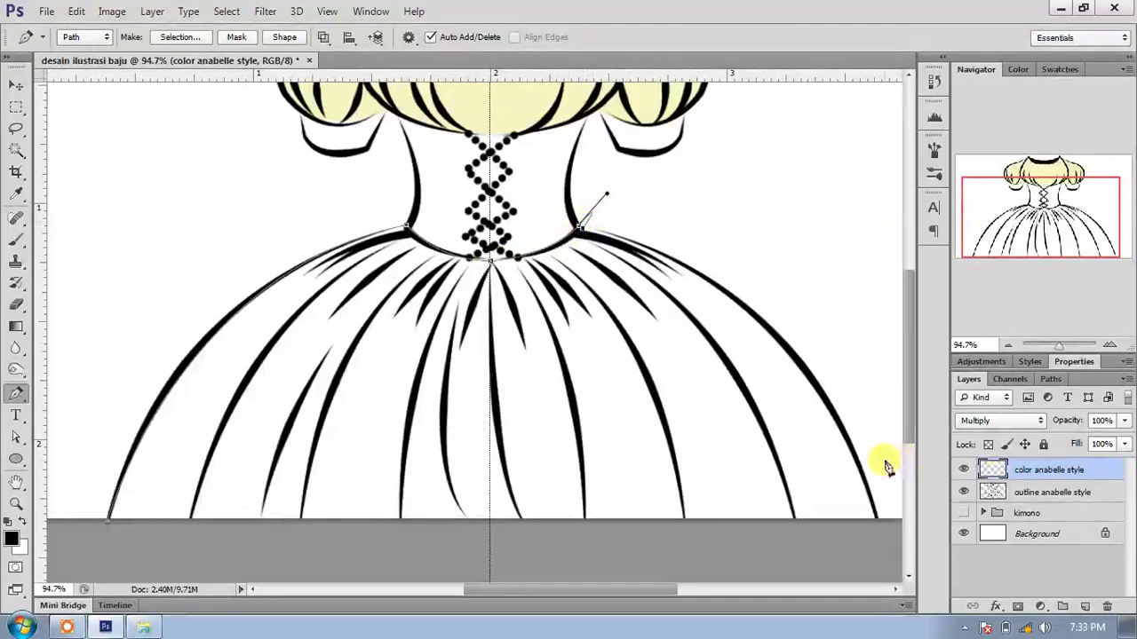
{"action": "key", "text": "ctrl+alt+z"}
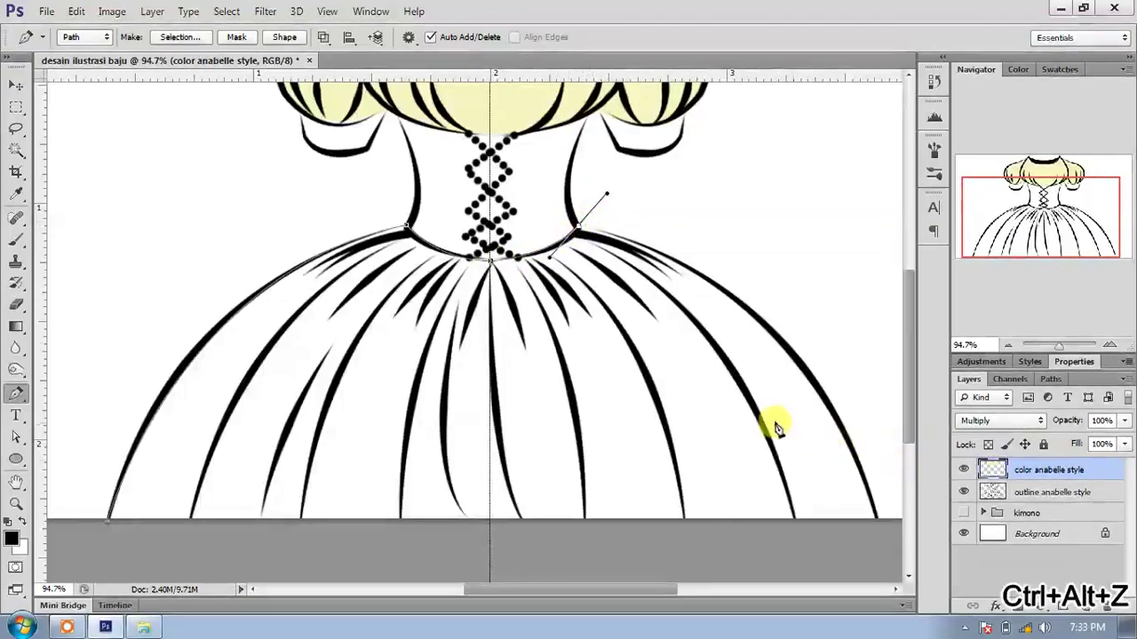
{"action": "left_click", "coordinate": [579, 228], "text": "alt"}
Continue the path down the skirt's right edge and back below the canvas, closing it at the left hem corner.
{"action": "left_click_drag", "start_coordinate": [877, 523], "coordinate": [850, 495]}
{"action": "left_click_drag", "start_coordinate": [907, 406], "coordinate": [920, 343]}
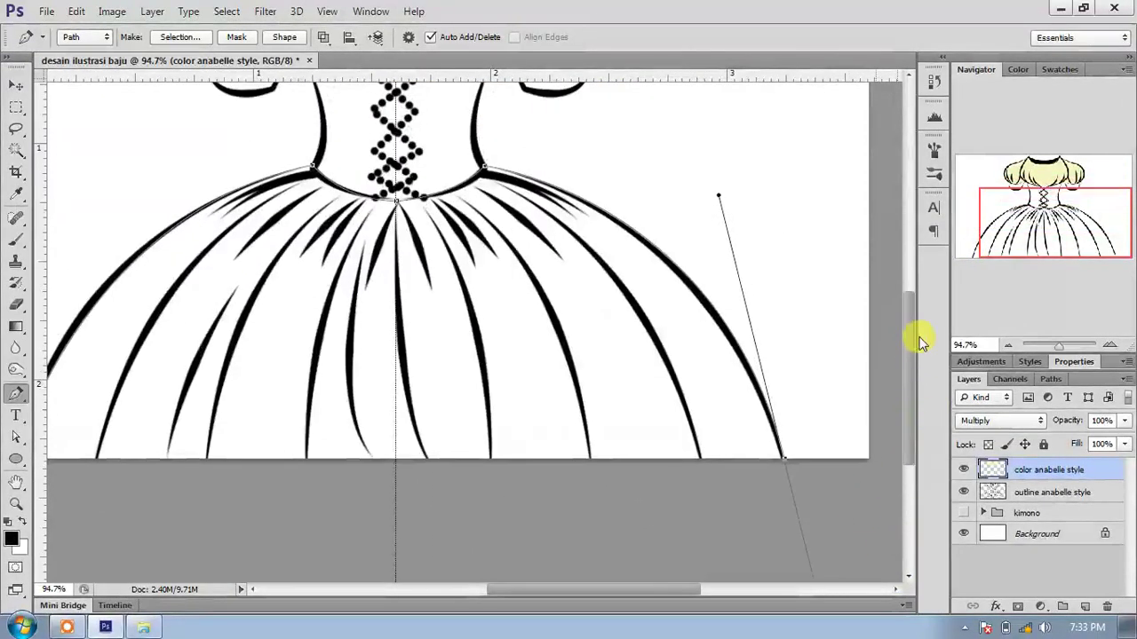
{"action": "left_click", "coordinate": [574, 527]}
{"action": "left_click_drag", "start_coordinate": [362, 528], "coordinate": [290, 519]}
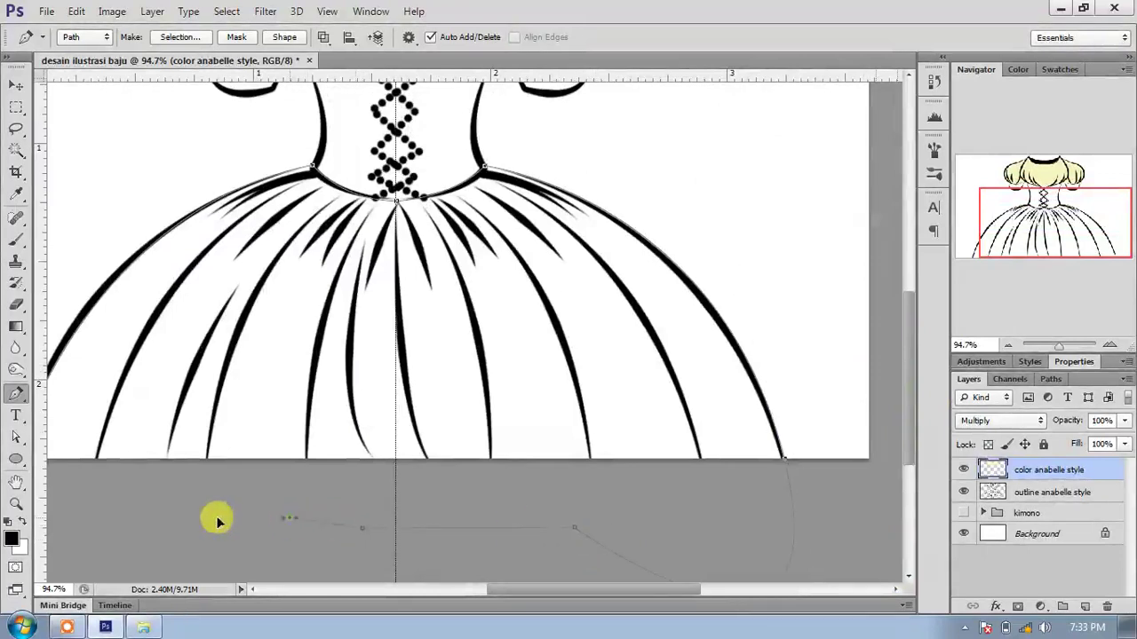
{"action": "left_click_drag", "start_coordinate": [510, 589], "coordinate": [482, 590]}
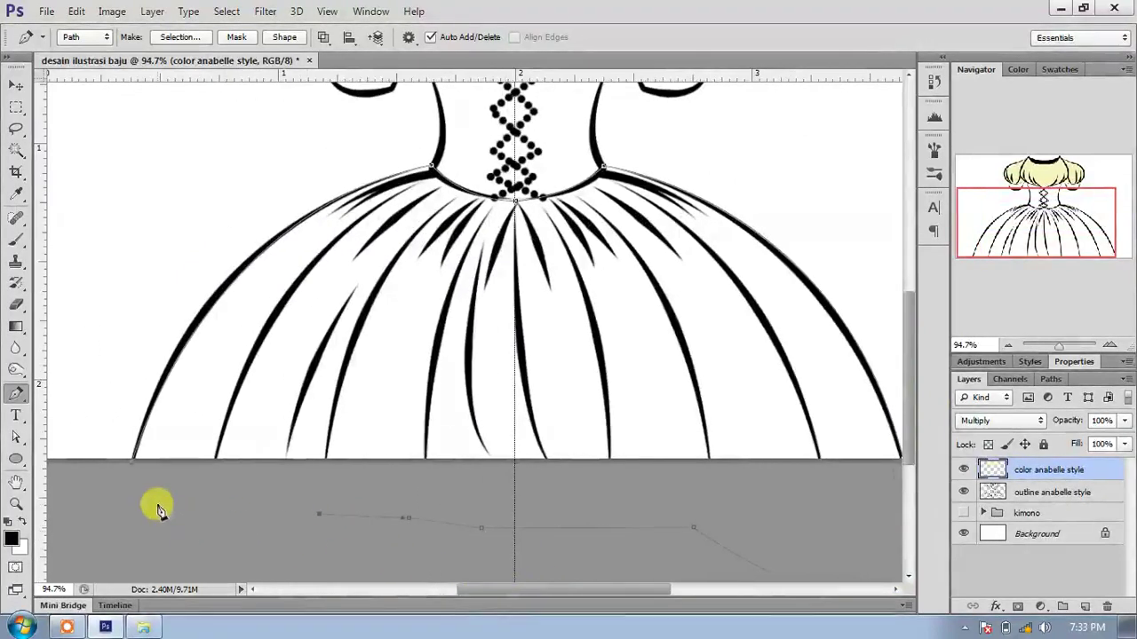
Fill the closed skirt path with the same pale yellow in Linear Dodge (Add) mode, and delete the path.
{"action": "right_click", "coordinate": [424, 320]}
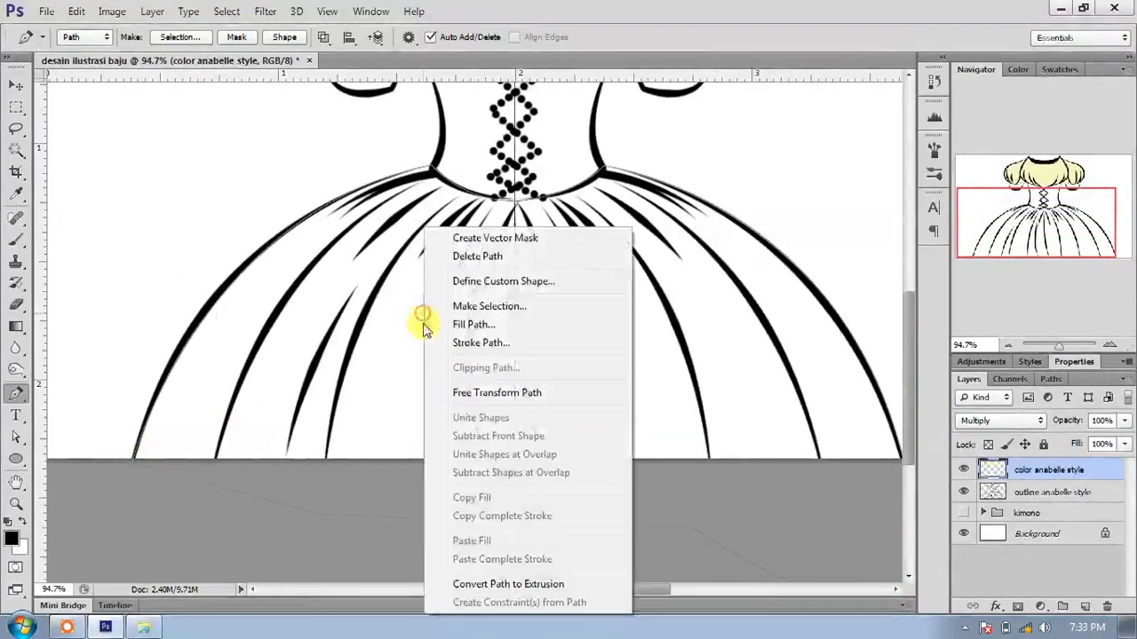
{"action": "left_click", "coordinate": [480, 325]}
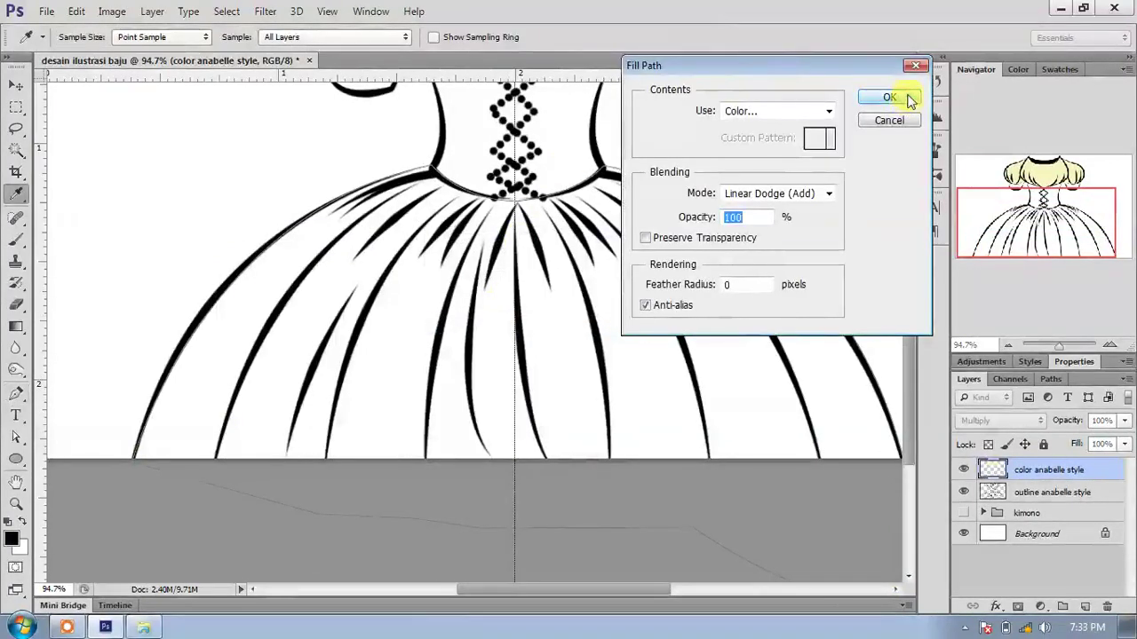
{"action": "left_click", "coordinate": [894, 94]}
{"action": "right_click", "coordinate": [589, 219]}
{"action": "left_click", "coordinate": [613, 252]}
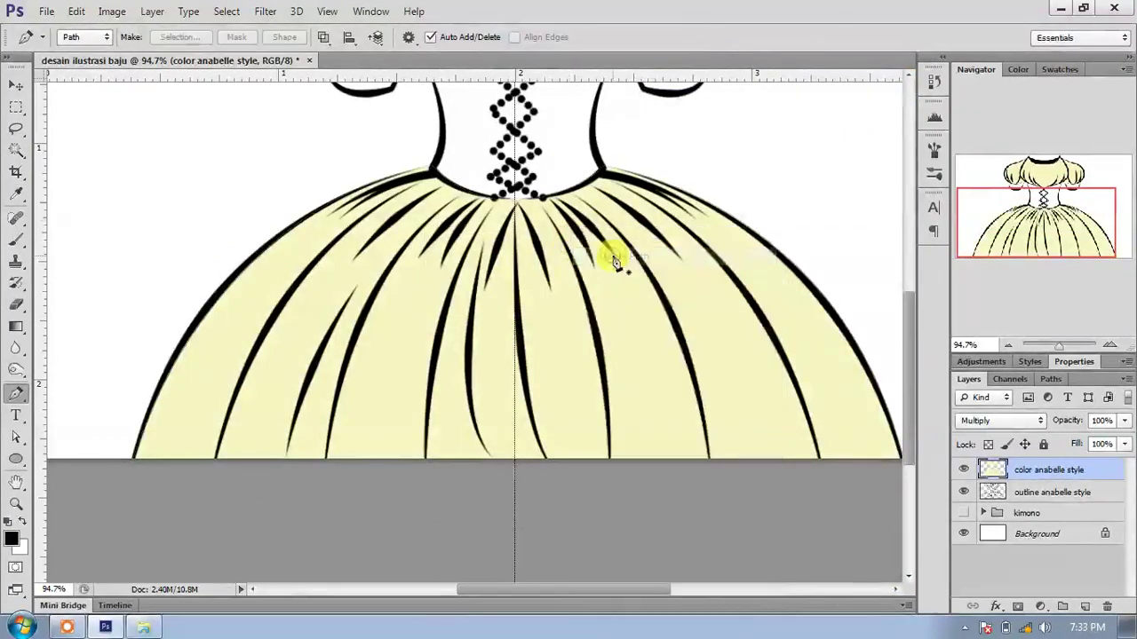
Create a new layer above the "color anabelle style" layer.
{"action": "scroll", "coordinate": [615, 262], "scroll_direction": "down", "scroll_amount": 1}
{"action": "scroll", "coordinate": [615, 261], "scroll_direction": "down", "scroll_amount": 1}
{"action": "scroll", "coordinate": [503, 292], "scroll_direction": "up", "scroll_amount": 1}
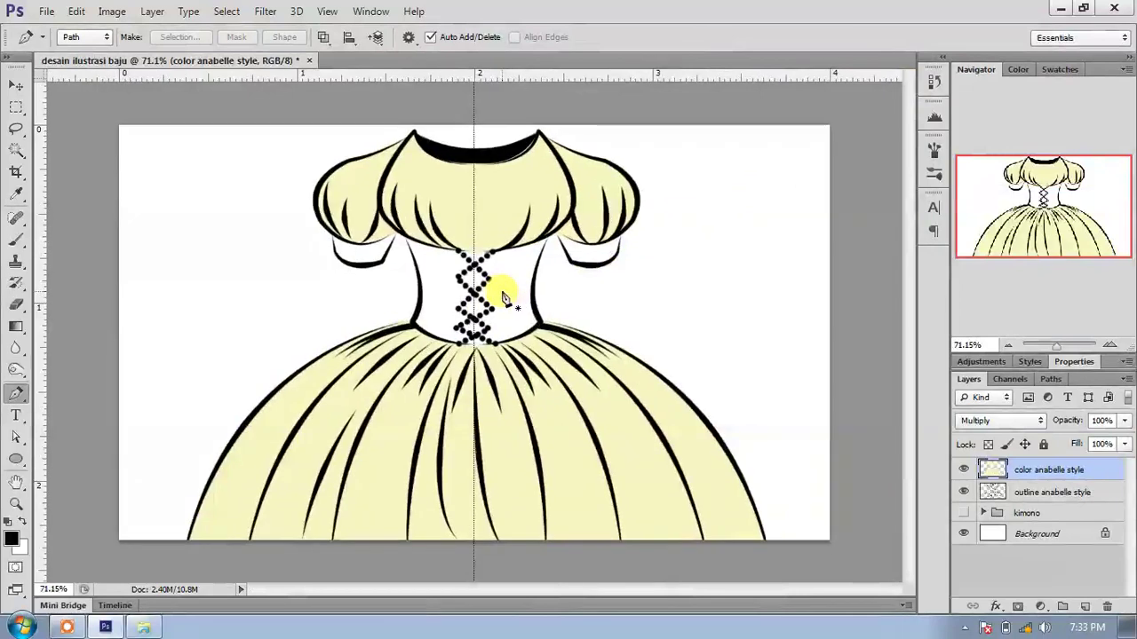
{"action": "scroll", "coordinate": [502, 295], "scroll_direction": "up", "scroll_amount": 1}
{"action": "scroll", "coordinate": [503, 296], "scroll_direction": "up", "scroll_amount": 1}
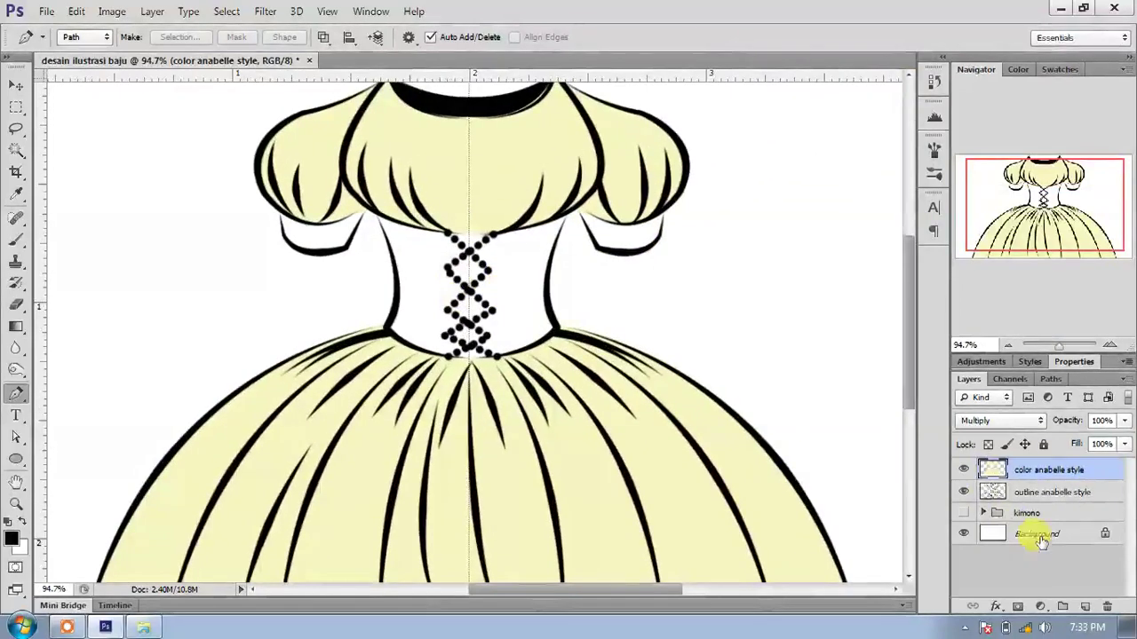
{"action": "left_click", "coordinate": [1084, 607]}
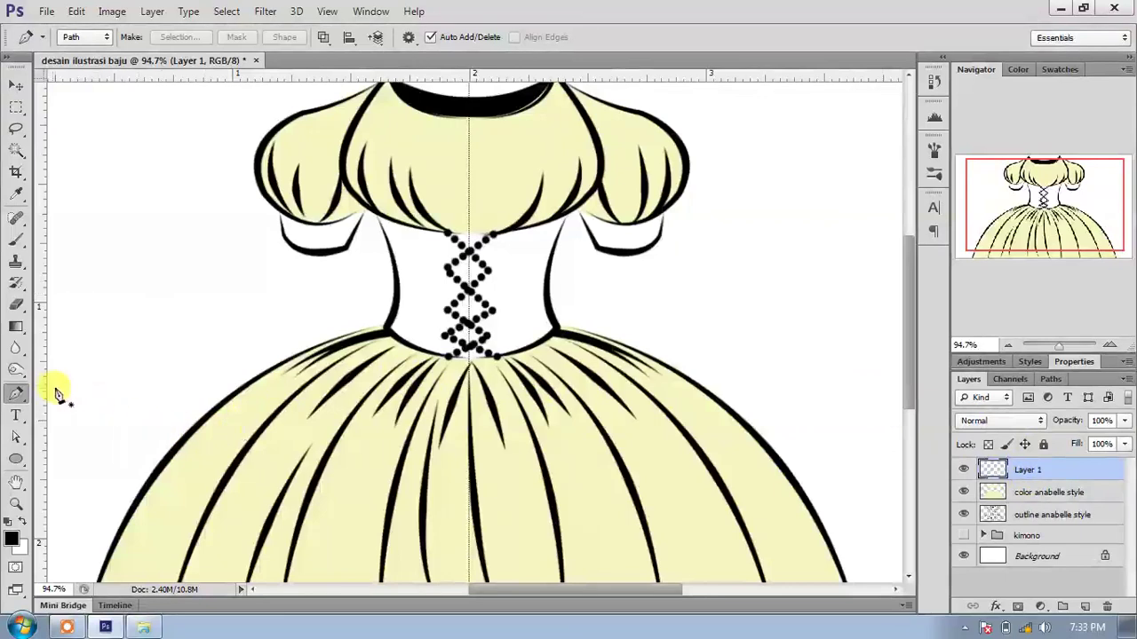
Start a bodice path at its upper left corner, tracing the bust seam and the right side down to the waist with corner anchors.
{"action": "scroll", "coordinate": [367, 231], "scroll_direction": "up", "scroll_amount": 1}
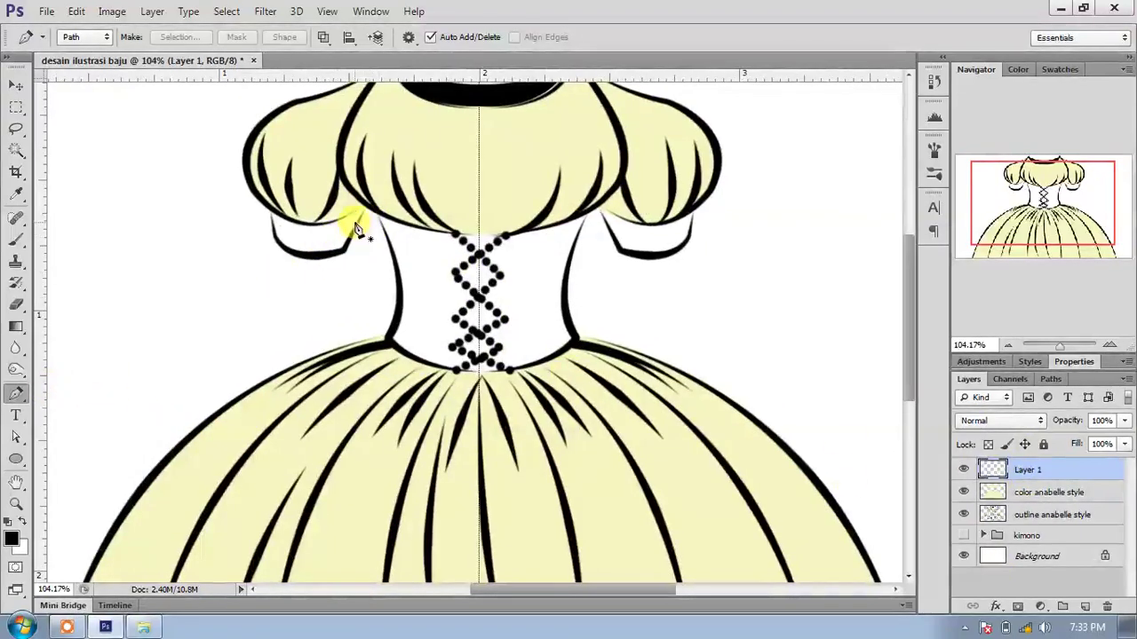
{"action": "left_click", "coordinate": [378, 214]}
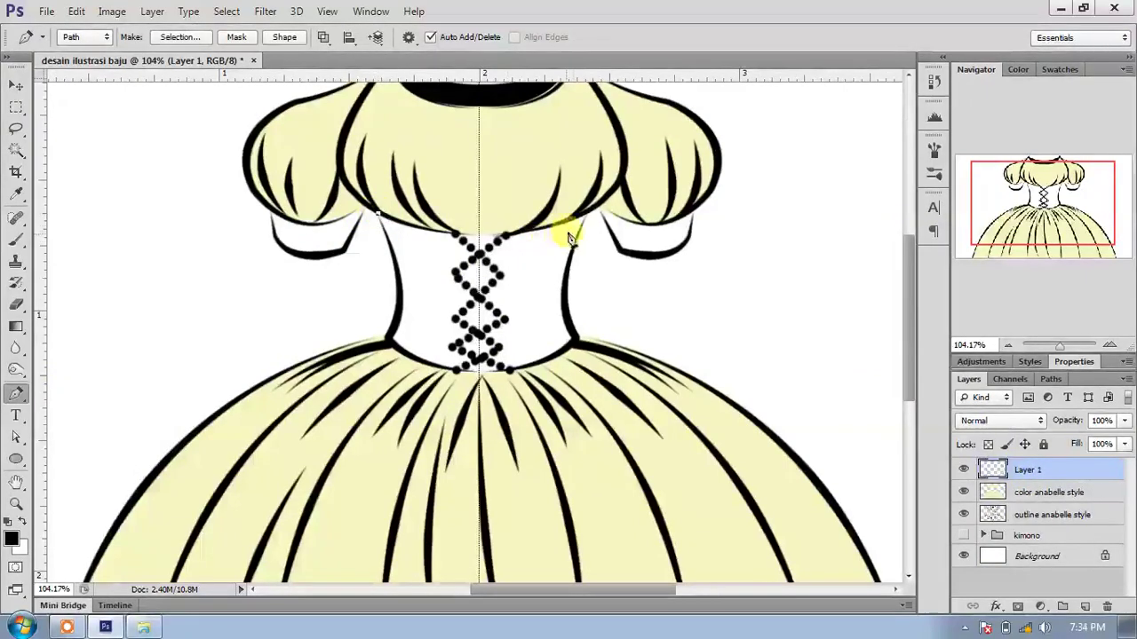
{"action": "left_click_drag", "start_coordinate": [589, 213], "coordinate": [698, 169]}
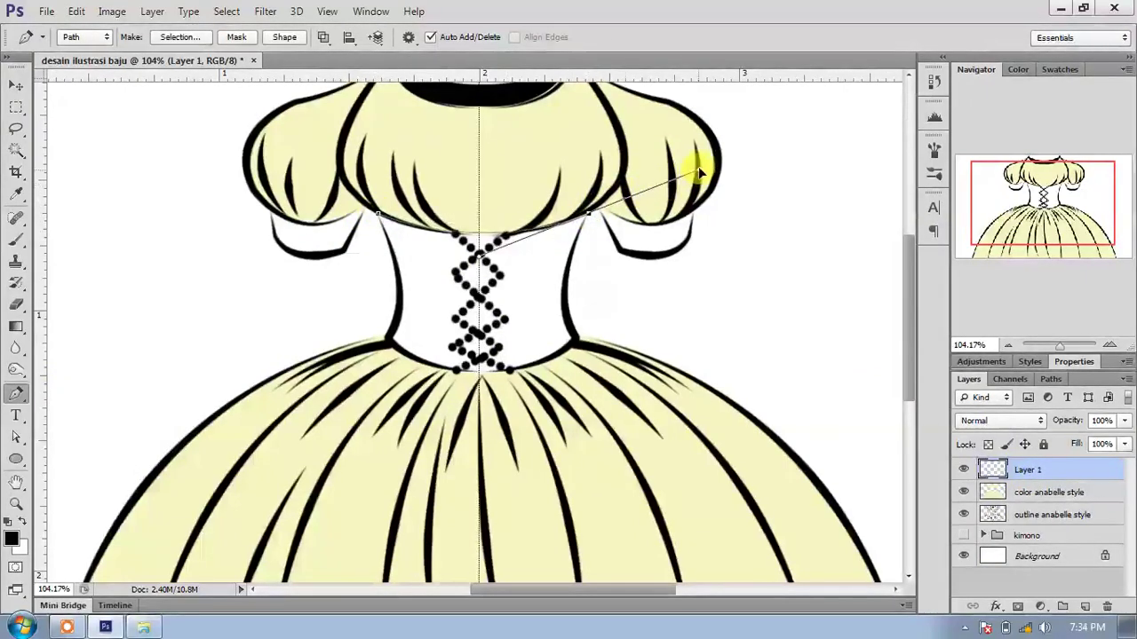
{"action": "left_click", "coordinate": [588, 214]}
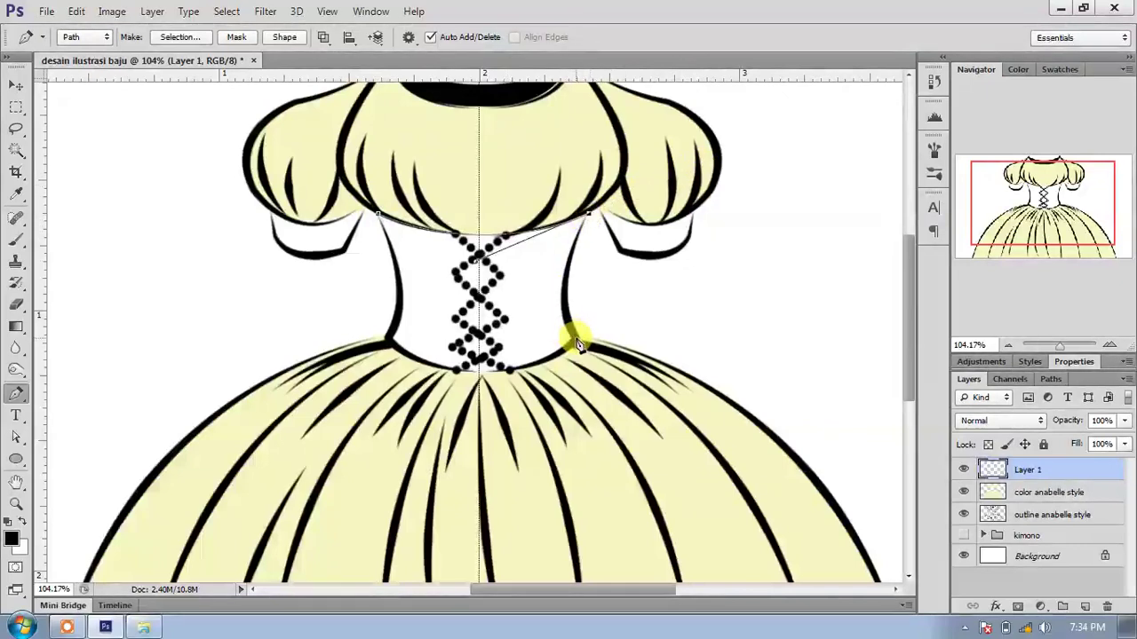
{"action": "left_click_drag", "start_coordinate": [578, 345], "coordinate": [618, 385]}
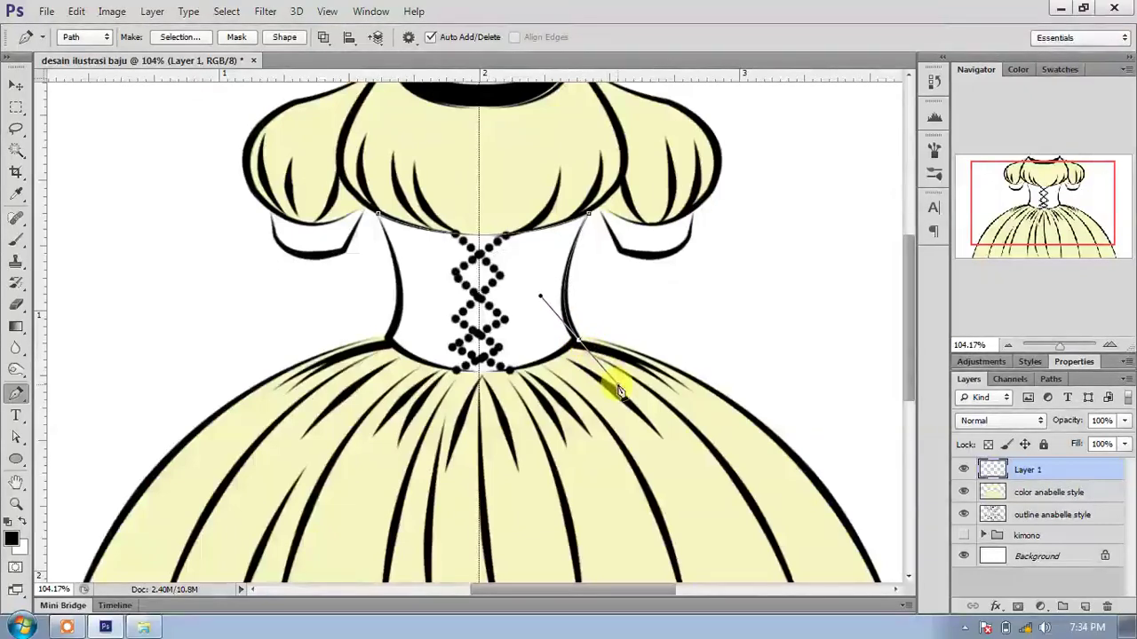
{"action": "left_click", "coordinate": [578, 345]}
Trace the bodice path along the waist seam and up the left side, closing it at the upper left corner.
{"action": "left_click_drag", "start_coordinate": [388, 342], "coordinate": [299, 279]}
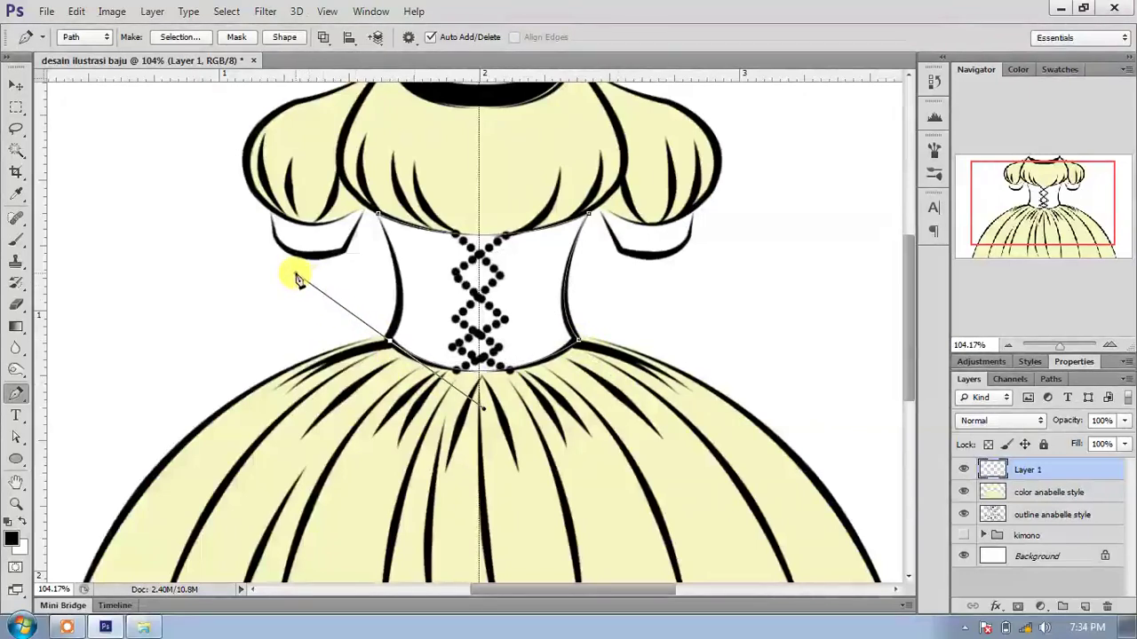
{"action": "left_click", "coordinate": [389, 343]}
{"action": "left_click_drag", "start_coordinate": [379, 218], "coordinate": [339, 124]}
Fill the closed bodice path with the darker yellow #dddb9e.
{"action": "right_click", "coordinate": [664, 206]}
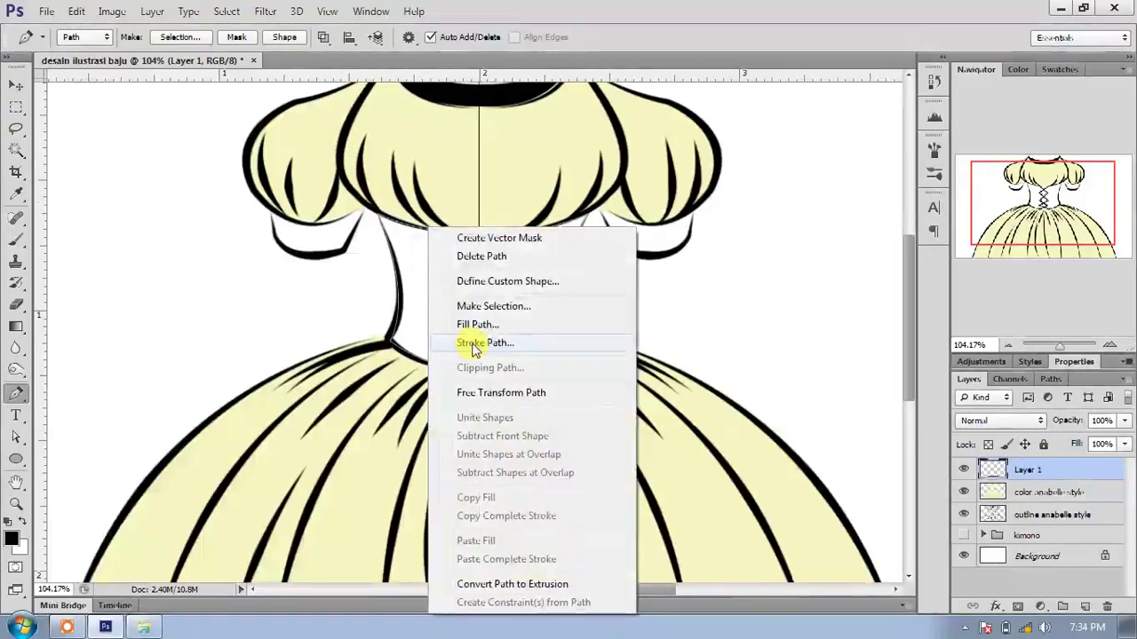
{"action": "left_click", "coordinate": [675, 255]}
{"action": "left_click", "coordinate": [738, 111]}
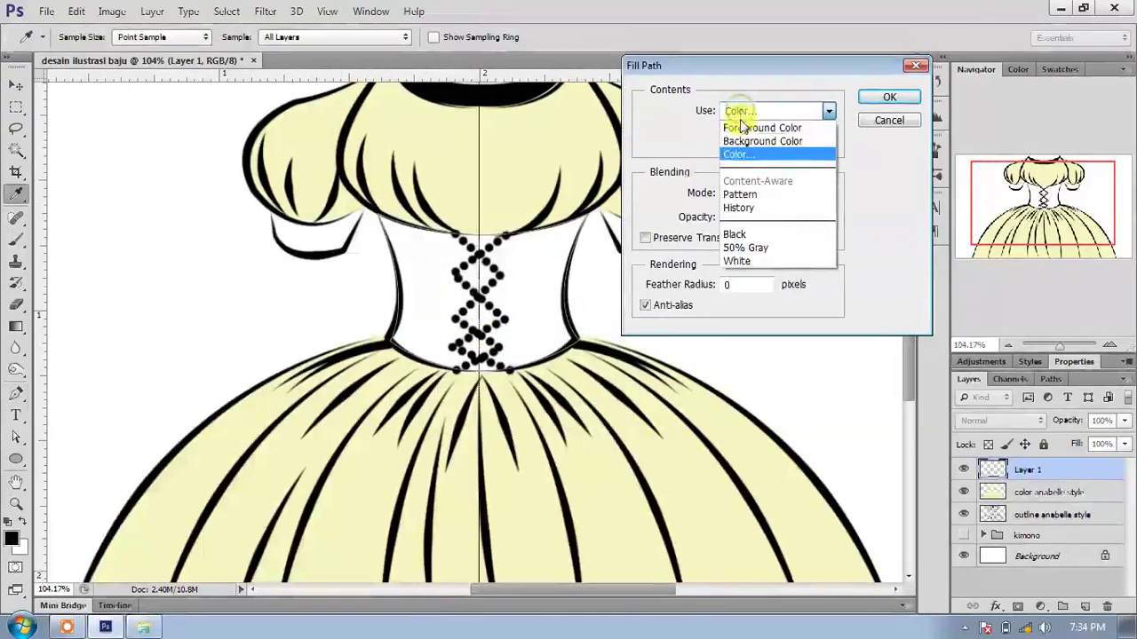
{"action": "left_click", "coordinate": [744, 152]}
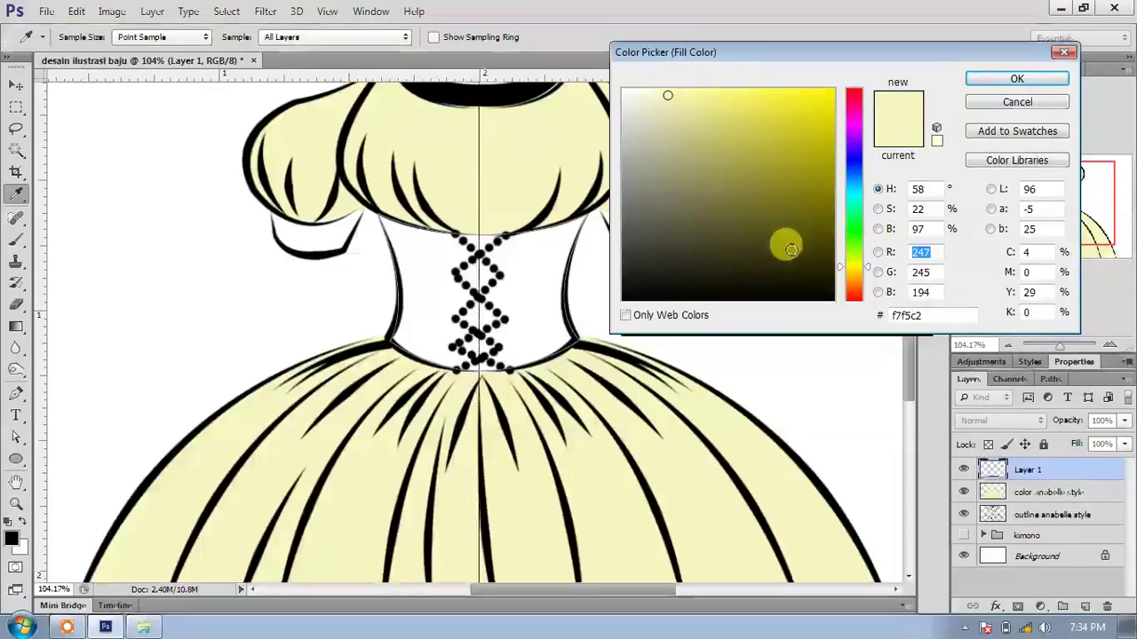
{"action": "left_click", "coordinate": [681, 115]}
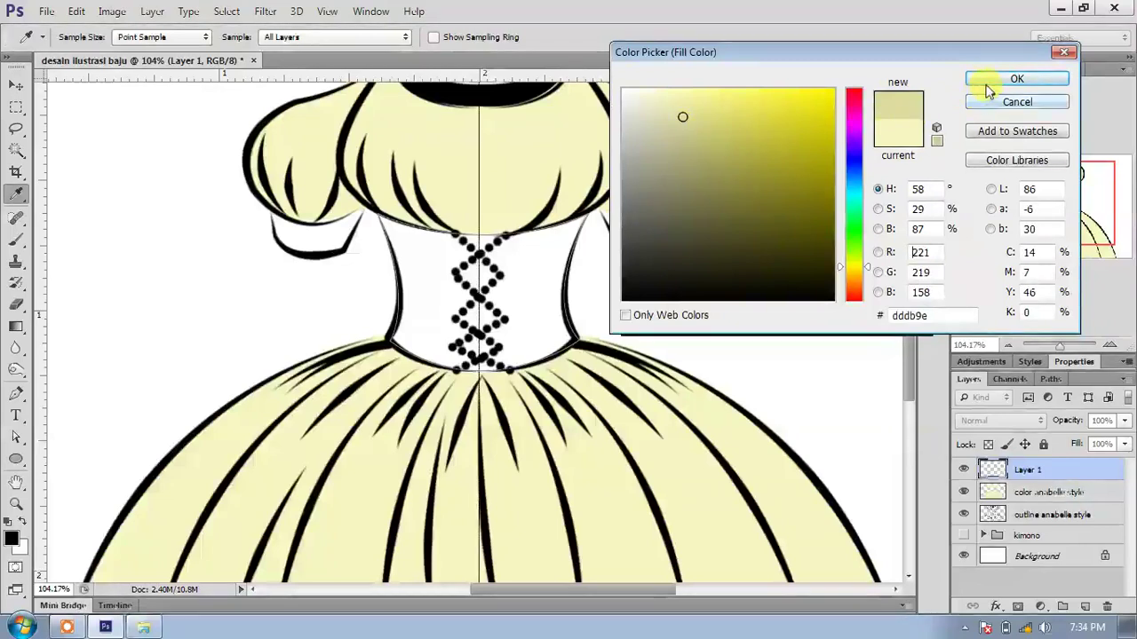
{"action": "left_click", "coordinate": [1013, 78]}
{"action": "left_click", "coordinate": [889, 97]}
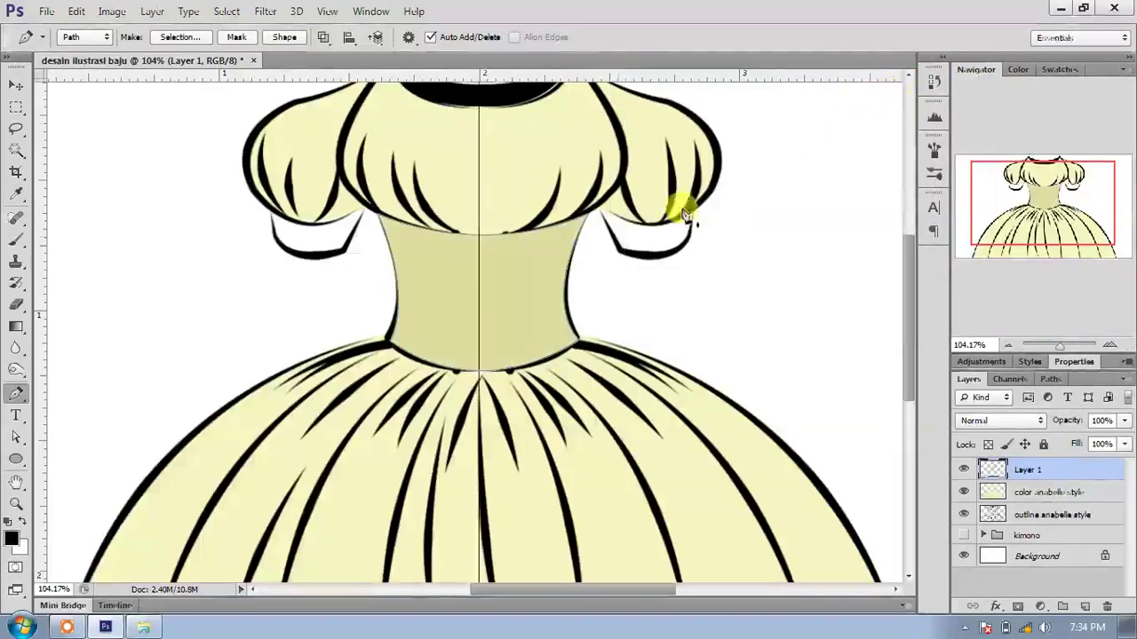
Delete the bodice path and set the bodice layer's blend mode to Multiply.
{"action": "right_click", "coordinate": [480, 255]}
{"action": "left_click", "coordinate": [515, 257]}
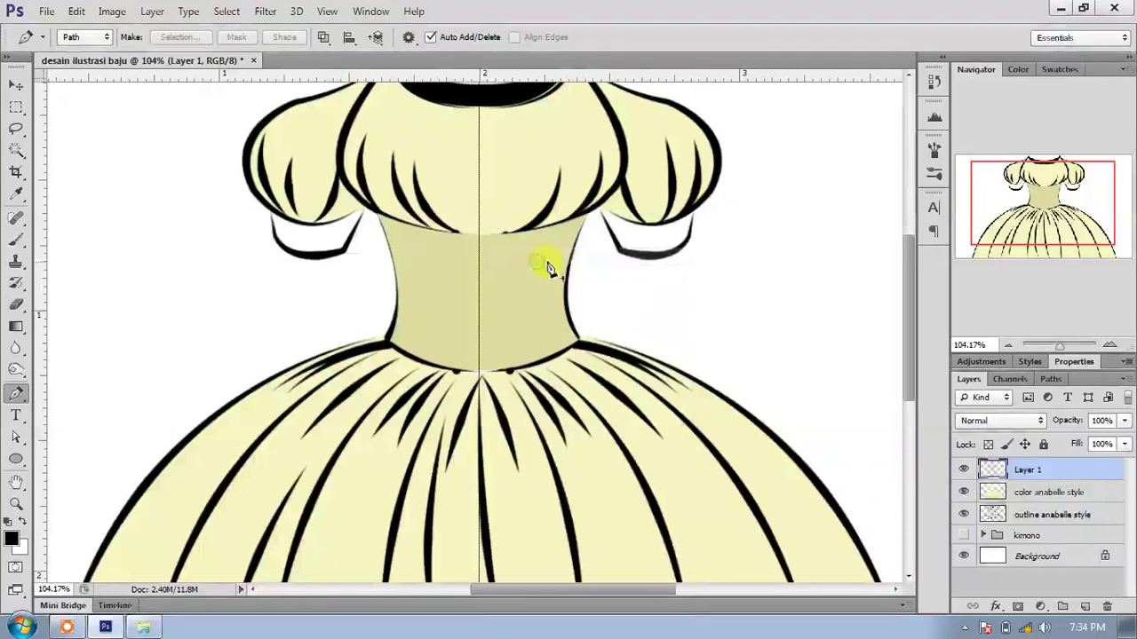
{"action": "left_click", "coordinate": [995, 422]}
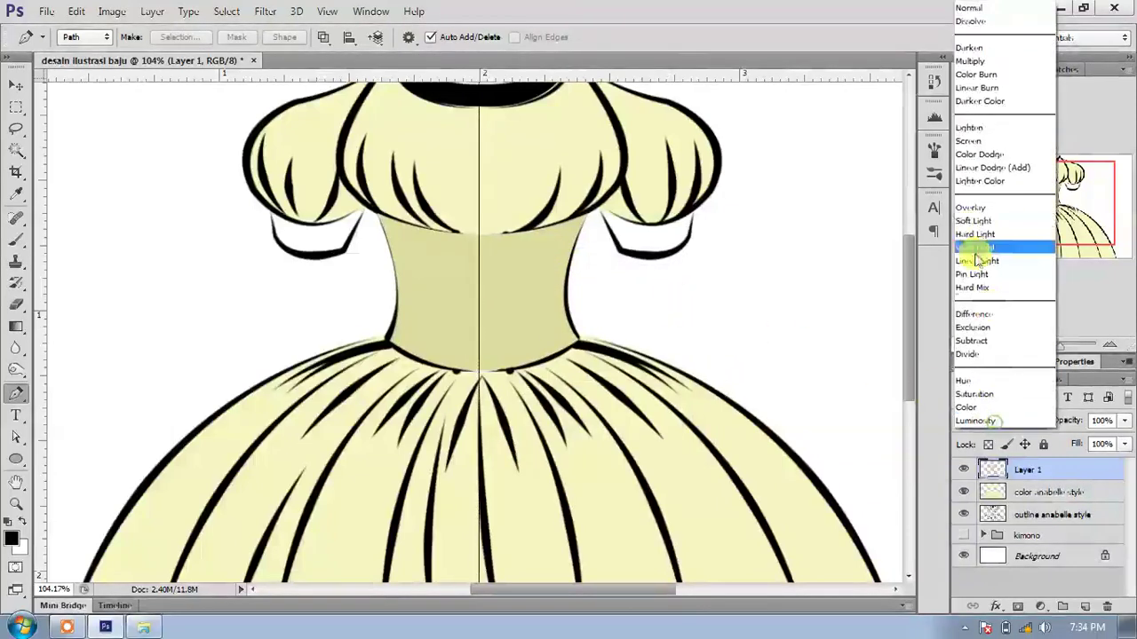
{"action": "left_click", "coordinate": [980, 67]}
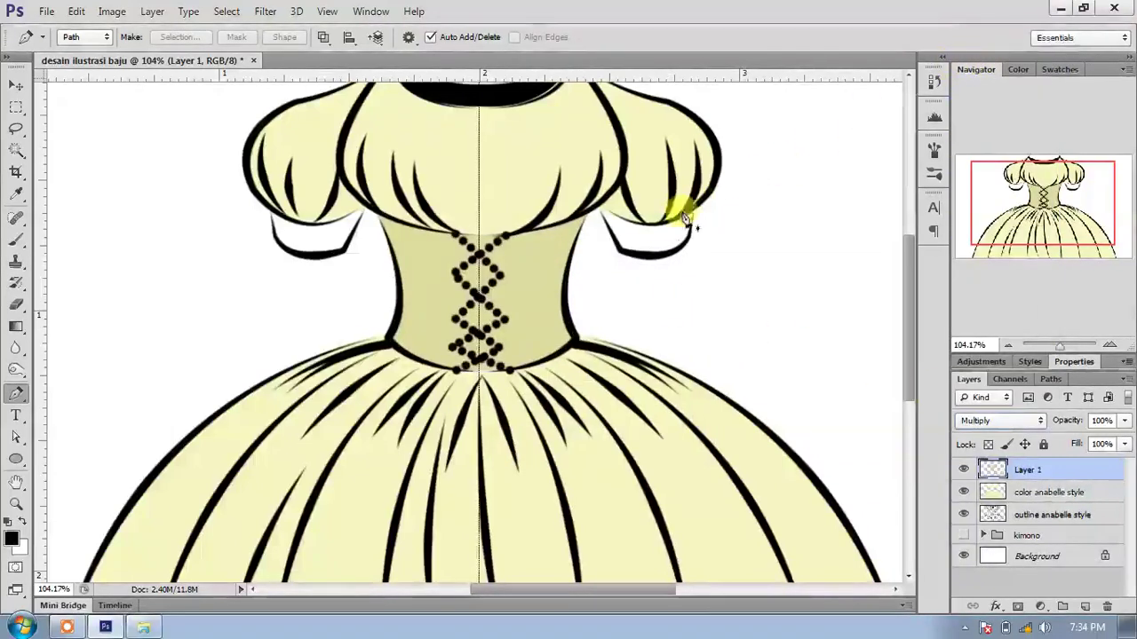
Trace a closed path around the right-hand sleeve's cuff, following the puff's lower edge and the cuff outline.
{"action": "left_click", "coordinate": [598, 207]}
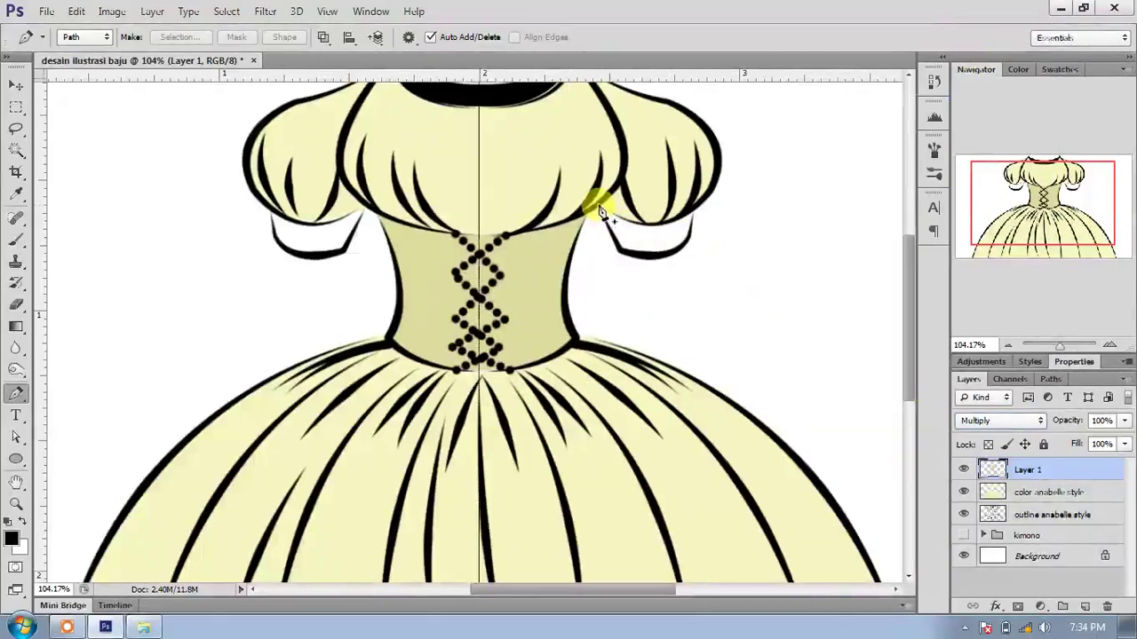
{"action": "left_click_drag", "start_coordinate": [692, 211], "coordinate": [739, 183]}
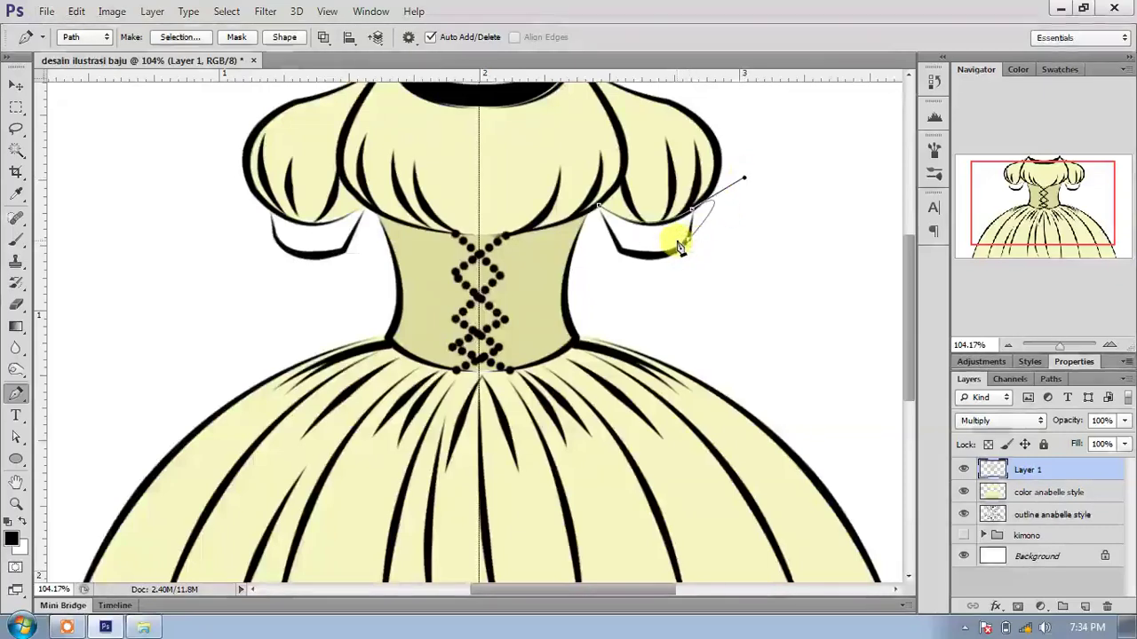
{"action": "key", "text": "ctrl+alt+z"}
{"action": "left_click", "coordinate": [692, 212]}
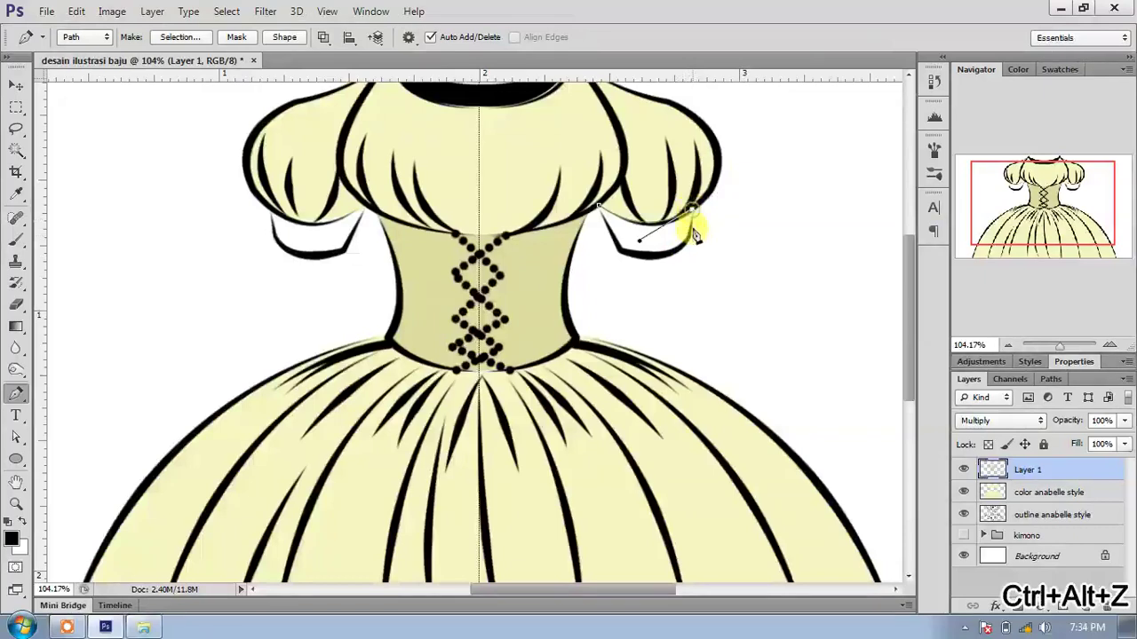
{"action": "left_click", "coordinate": [690, 211], "text": "alt"}
{"action": "left_click_drag", "start_coordinate": [578, 228], "coordinate": [563, 223]}
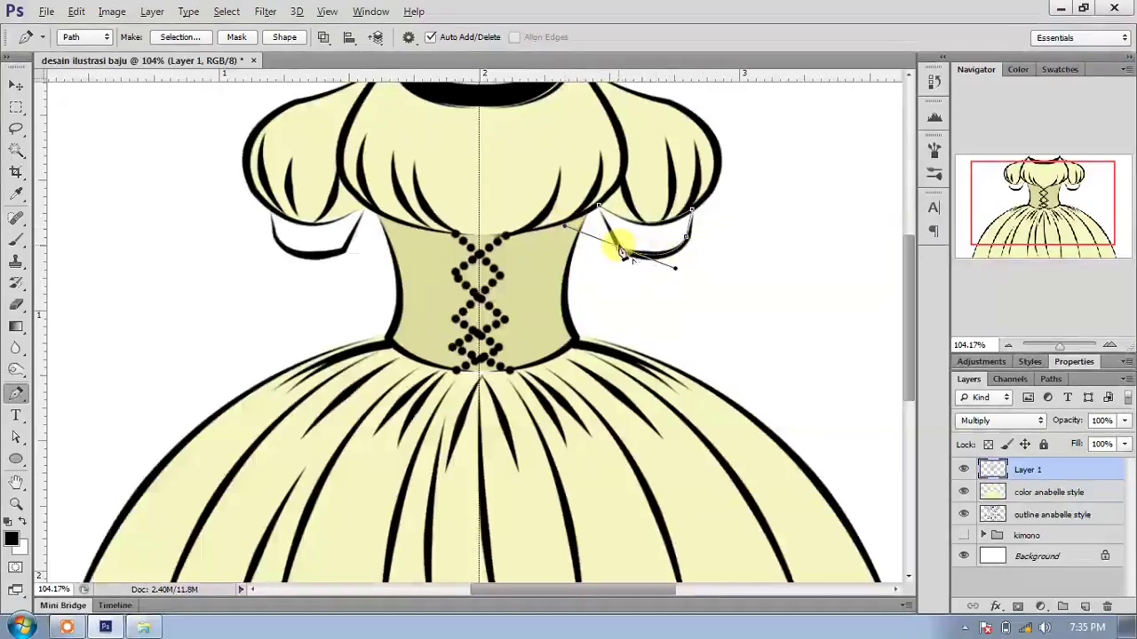
{"action": "left_click_drag", "start_coordinate": [622, 251], "coordinate": [604, 222]}
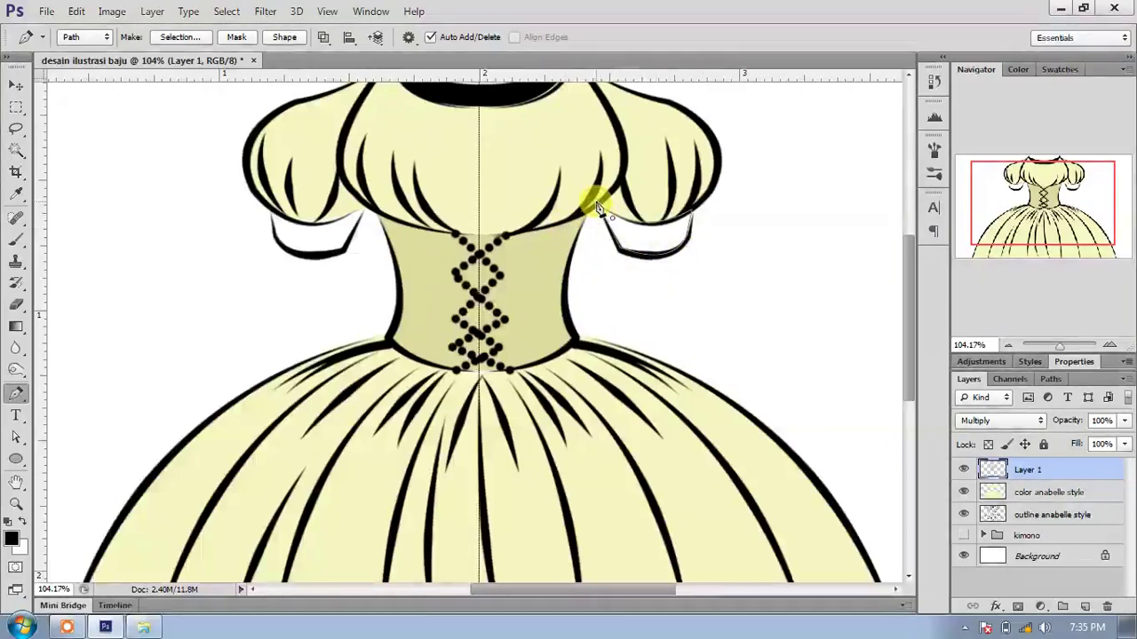
Create a new layer and fill the cuff path on it with the same darker yellow as the bodice.
{"action": "left_click", "coordinate": [1082, 607]}
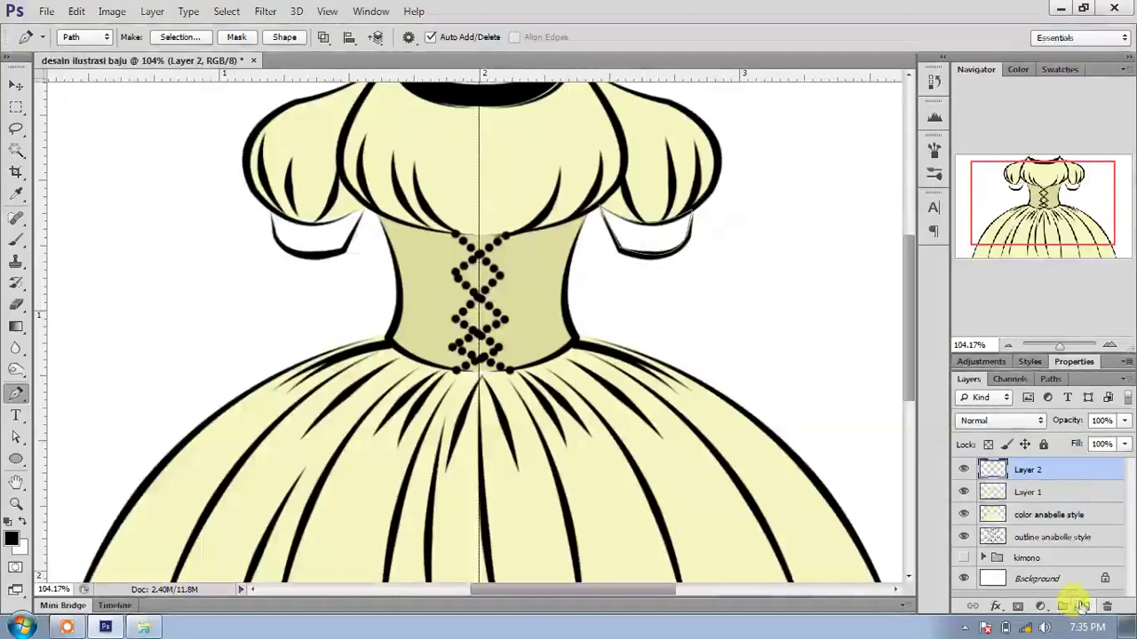
{"action": "right_click", "coordinate": [656, 229]}
{"action": "left_click", "coordinate": [701, 324]}
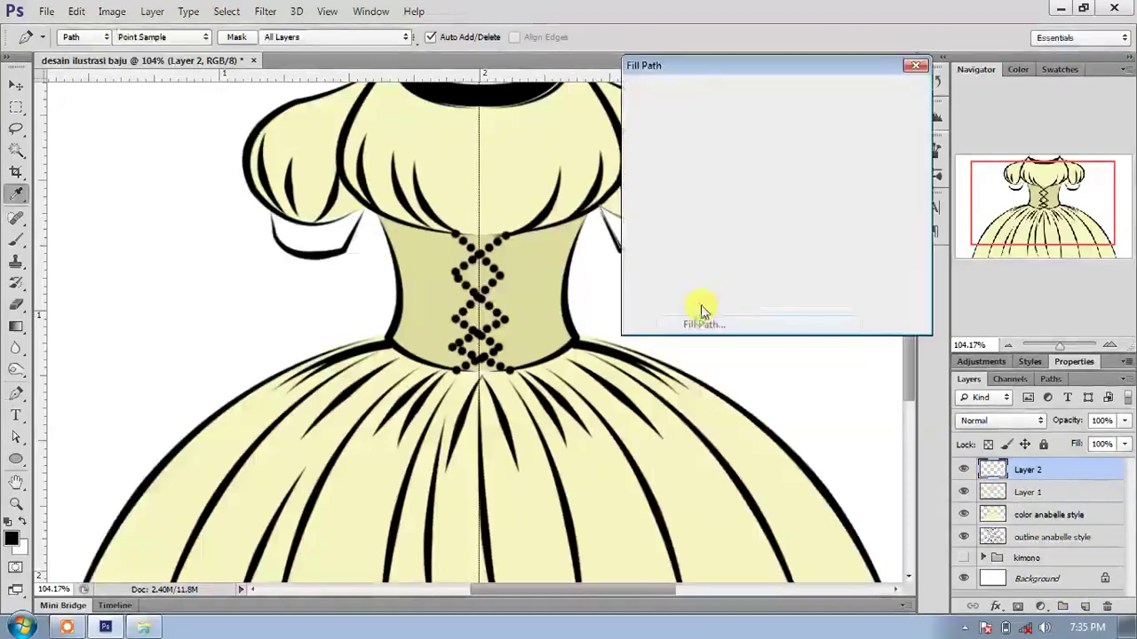
{"action": "left_click", "coordinate": [870, 98]}
Delete the cuff path and set the cuff layer's blend mode to Multiply.
{"action": "right_click", "coordinate": [677, 205]}
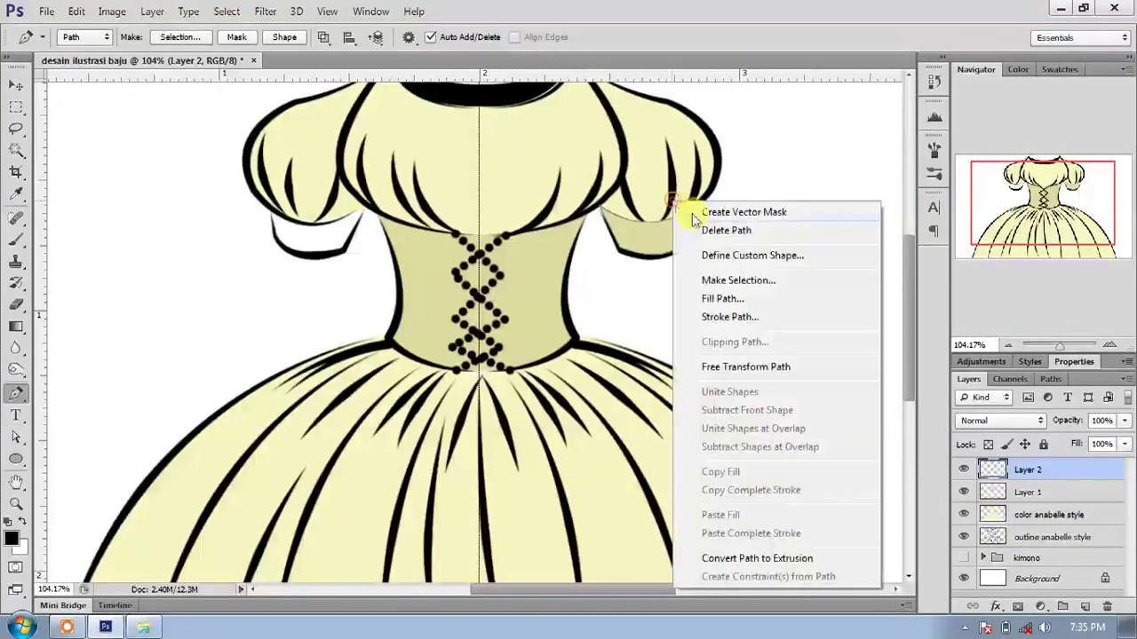
{"action": "left_click", "coordinate": [717, 228]}
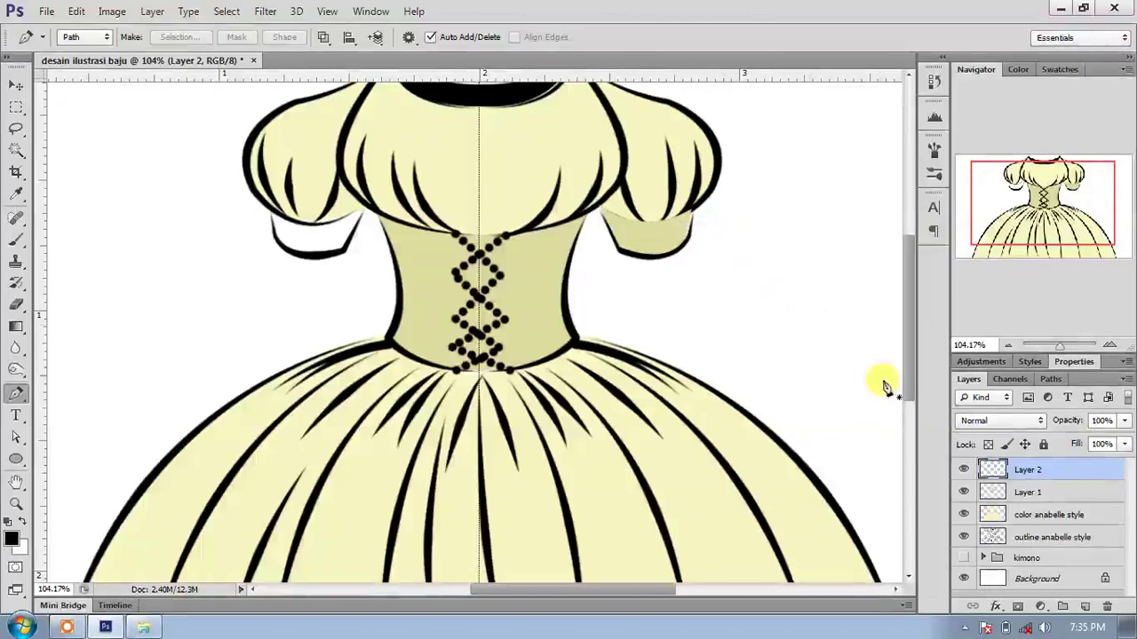
{"action": "left_click", "coordinate": [1010, 420]}
{"action": "left_click", "coordinate": [986, 57]}
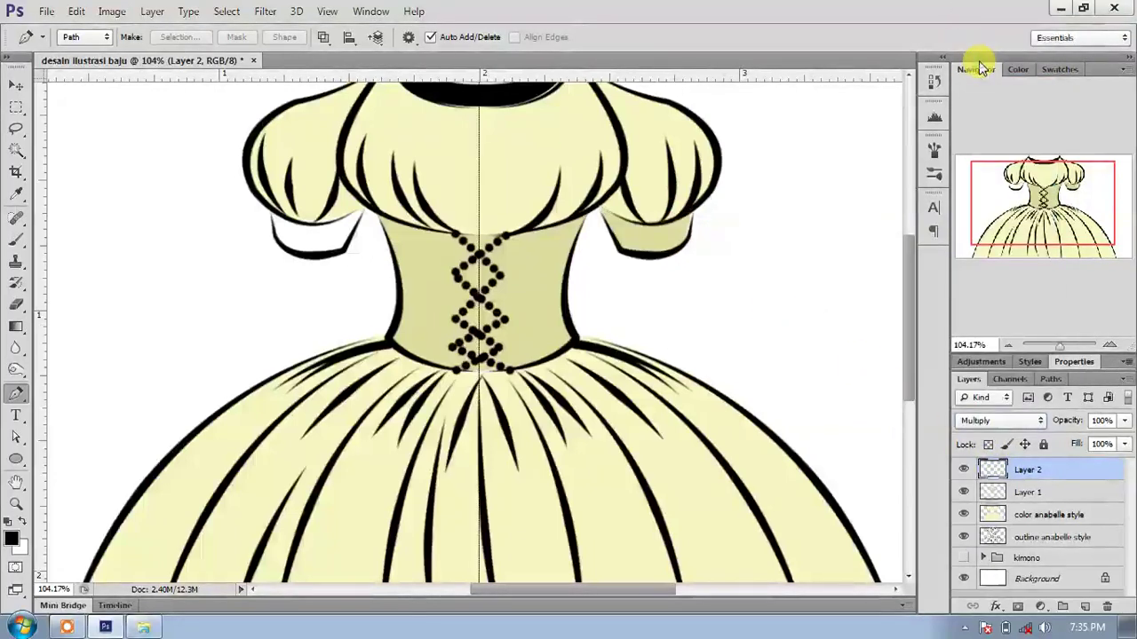
Duplicate the cuff layer and move the copy onto the left-hand sleeve's cuff.
{"action": "key", "text": "ctrl+j"}
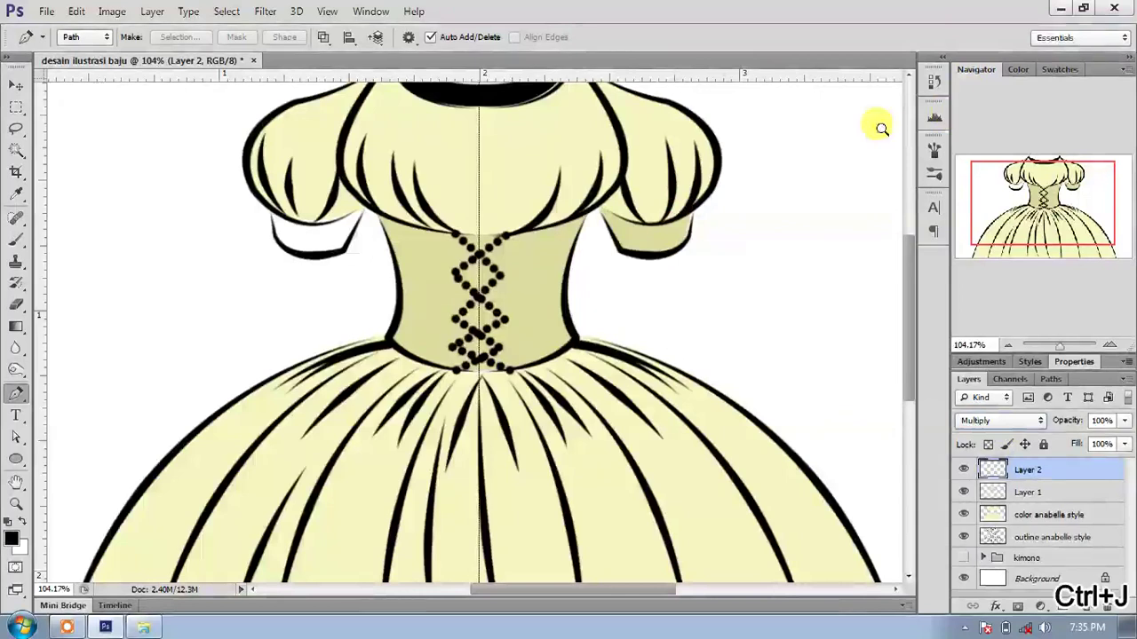
{"action": "left_click", "coordinate": [18, 86]}
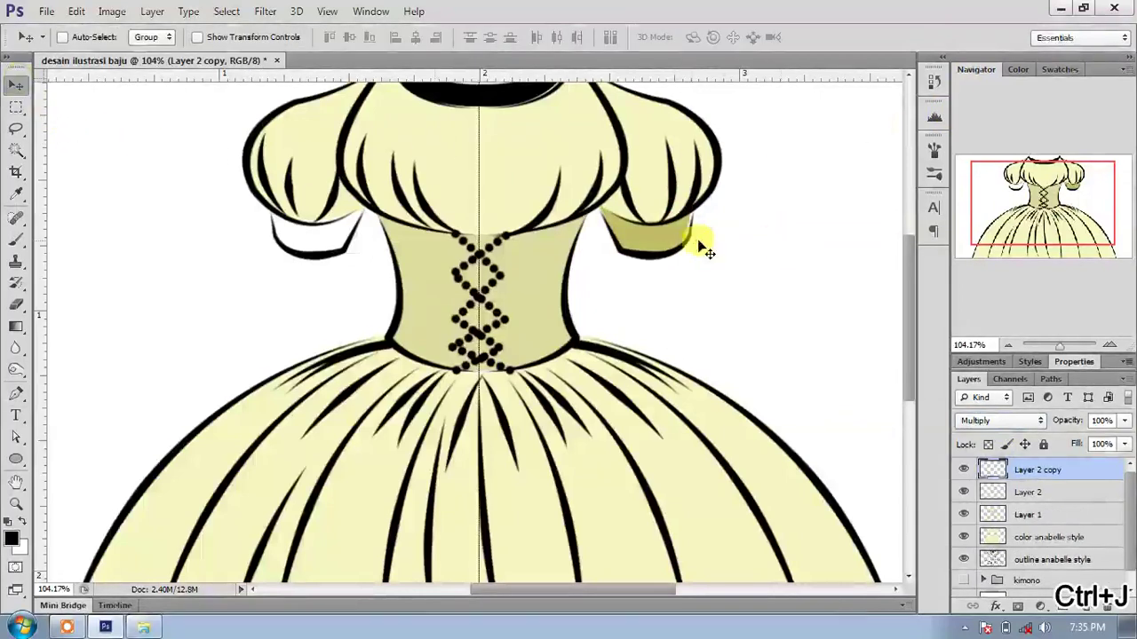
{"action": "left_click_drag", "start_coordinate": [638, 247], "coordinate": [303, 250]}
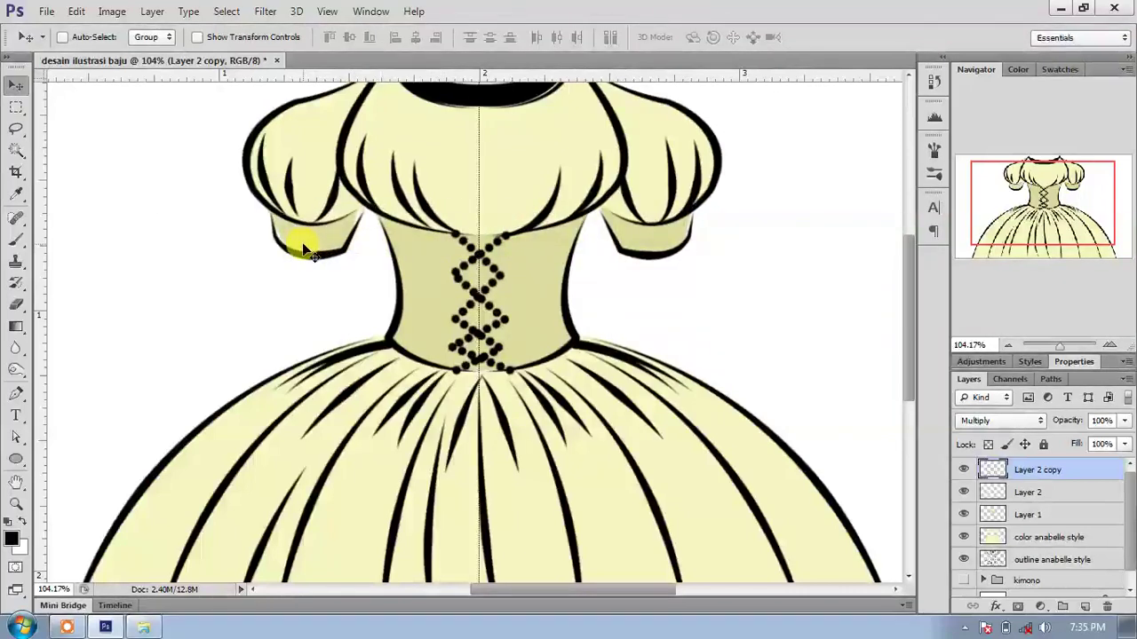
Flip the copied cuff fill horizontally and align it with the left-hand cuff outline.
{"action": "key", "text": "ctrl+t"}
{"action": "right_click", "coordinate": [303, 249]}
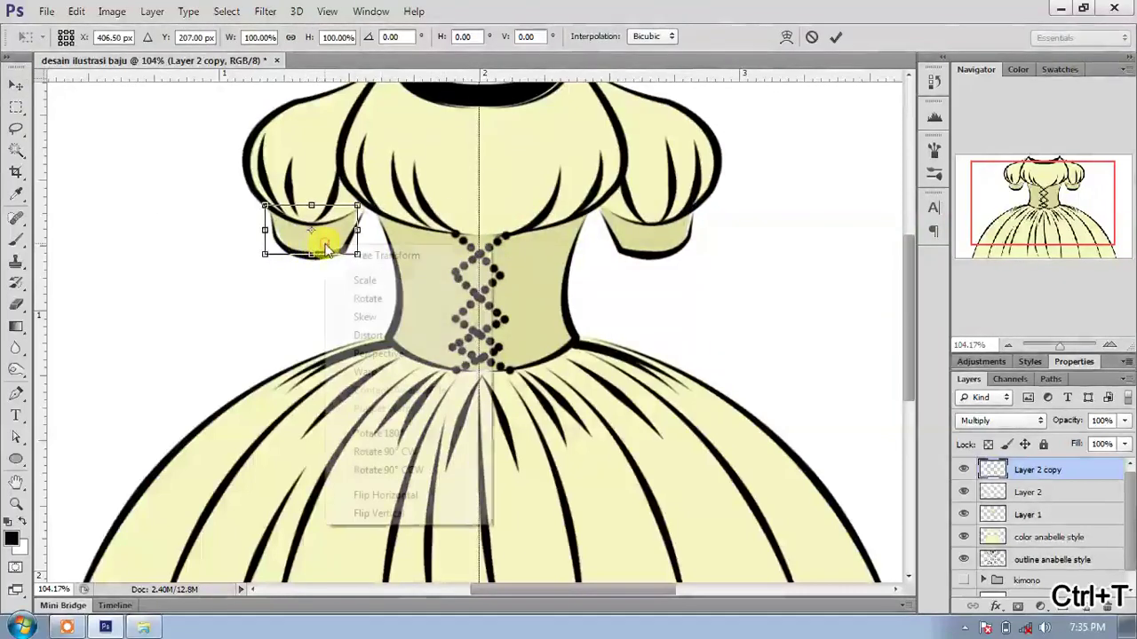
{"action": "left_click", "coordinate": [414, 494]}
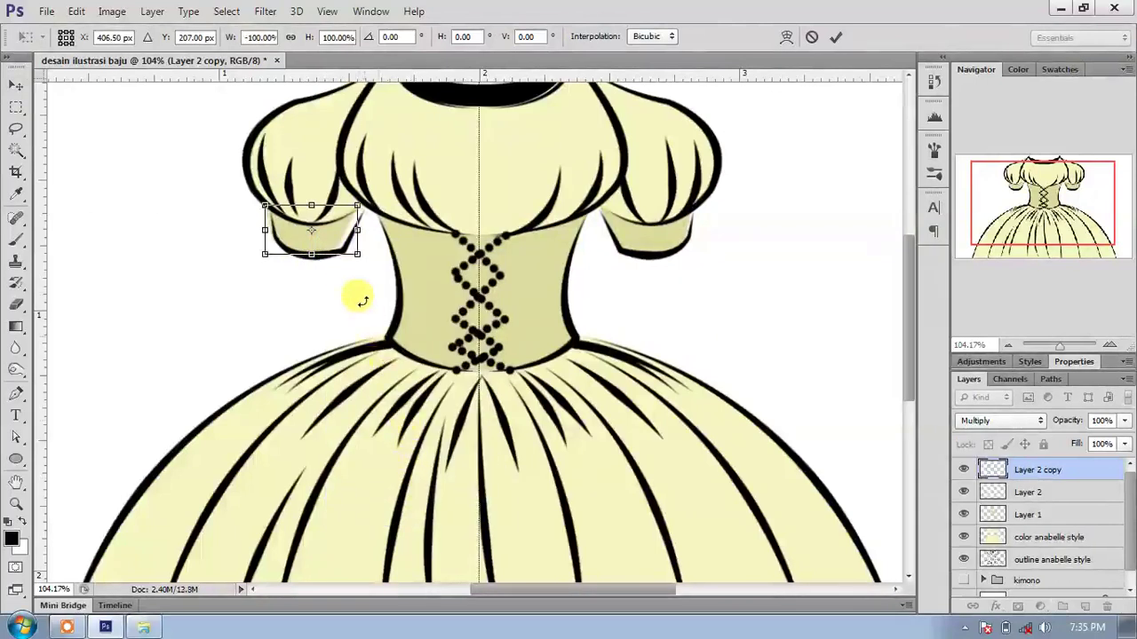
{"action": "mouse_move", "coordinate": [325, 242]}
{"action": "left_mouse_down"}
{"action": "mouse_move", "coordinate": [344, 242]}
{"action": "mouse_move", "coordinate": [335, 237]}
{"action": "left_mouse_up"}
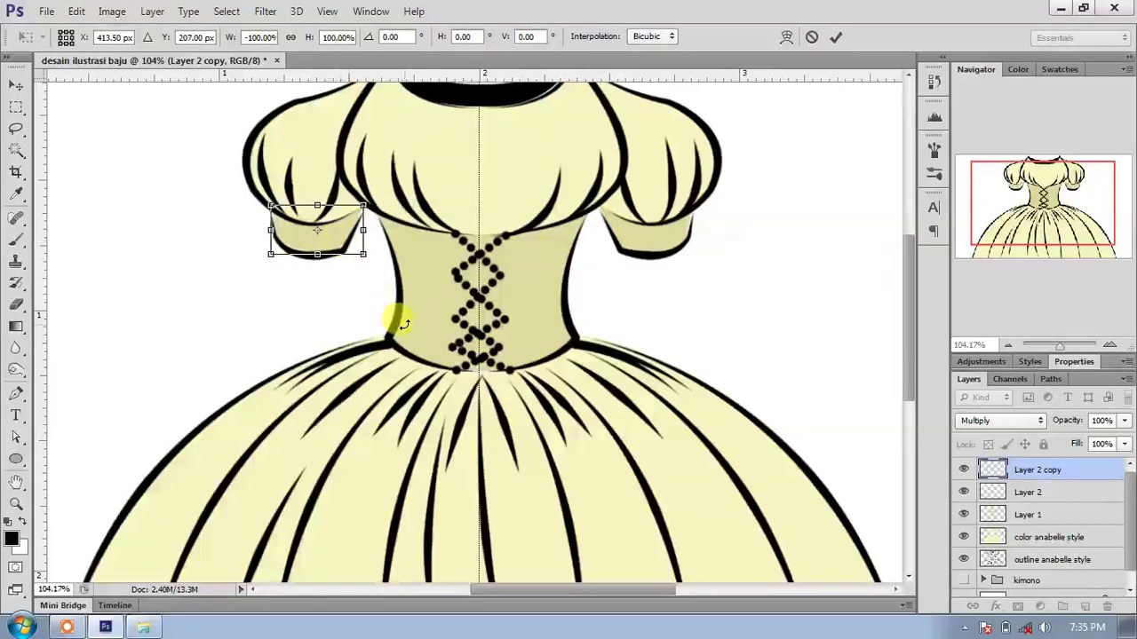
{"action": "key", "text": "Return"}
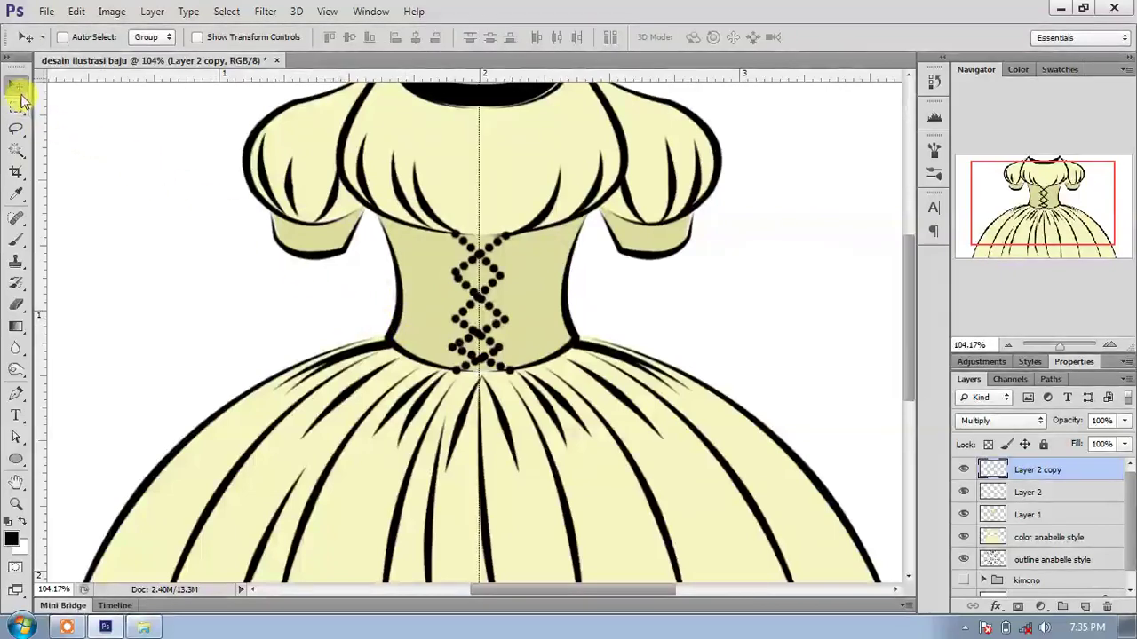
Create a new layer group above the dress layers and name it "anabelle style dress".
{"action": "scroll", "coordinate": [619, 362], "scroll_direction": "down", "scroll_amount": 3}
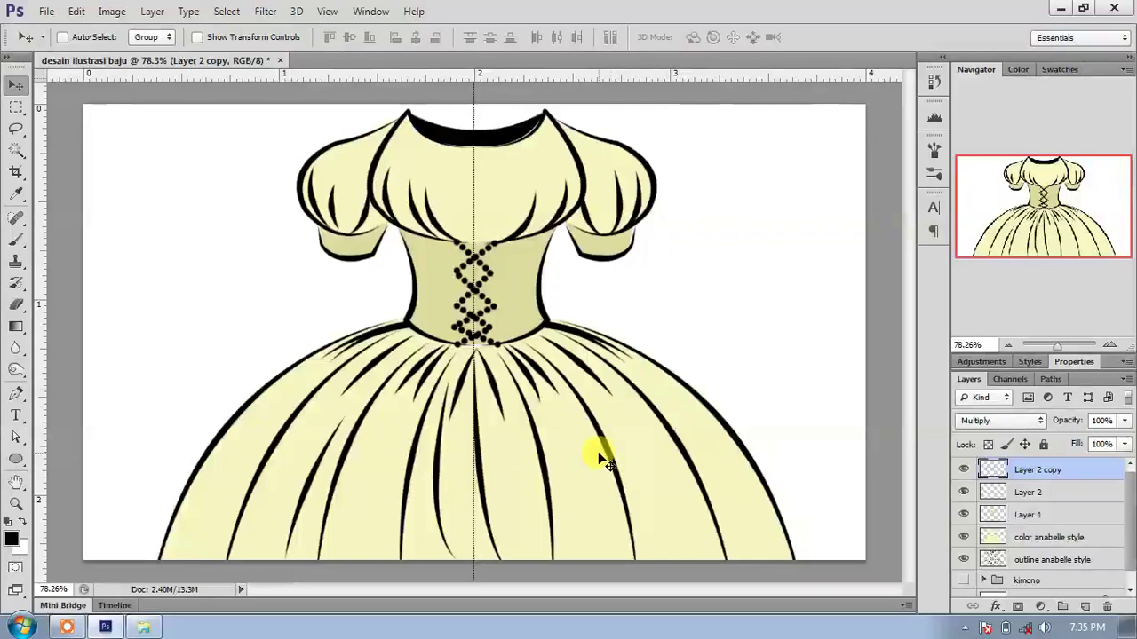
{"action": "left_click", "coordinate": [1063, 607]}
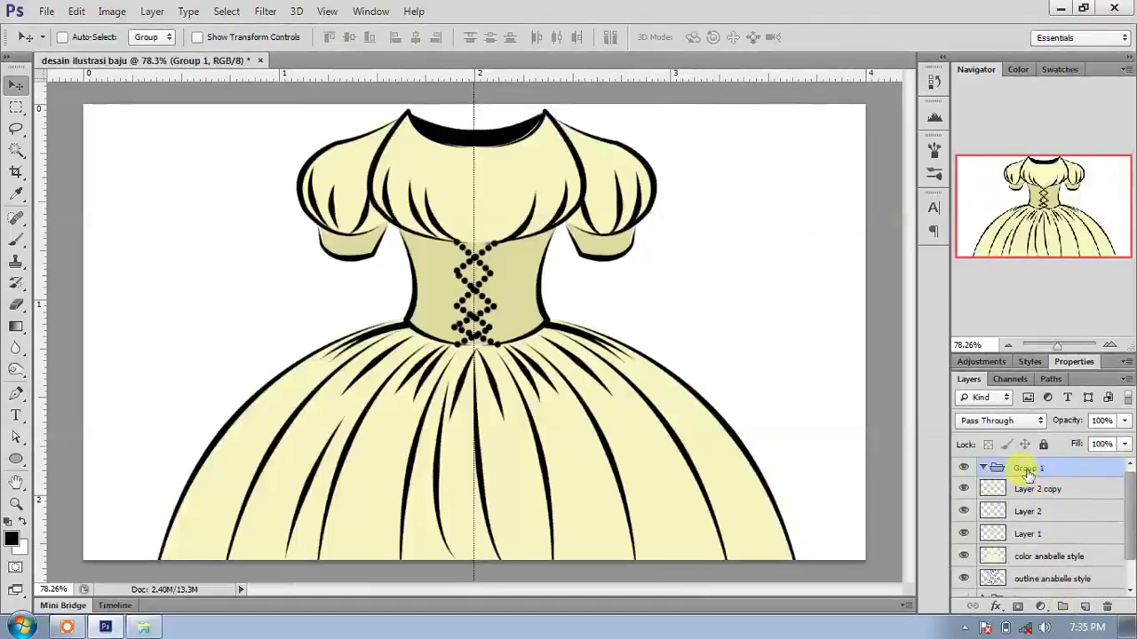
{"action": "type", "text": "ana"}
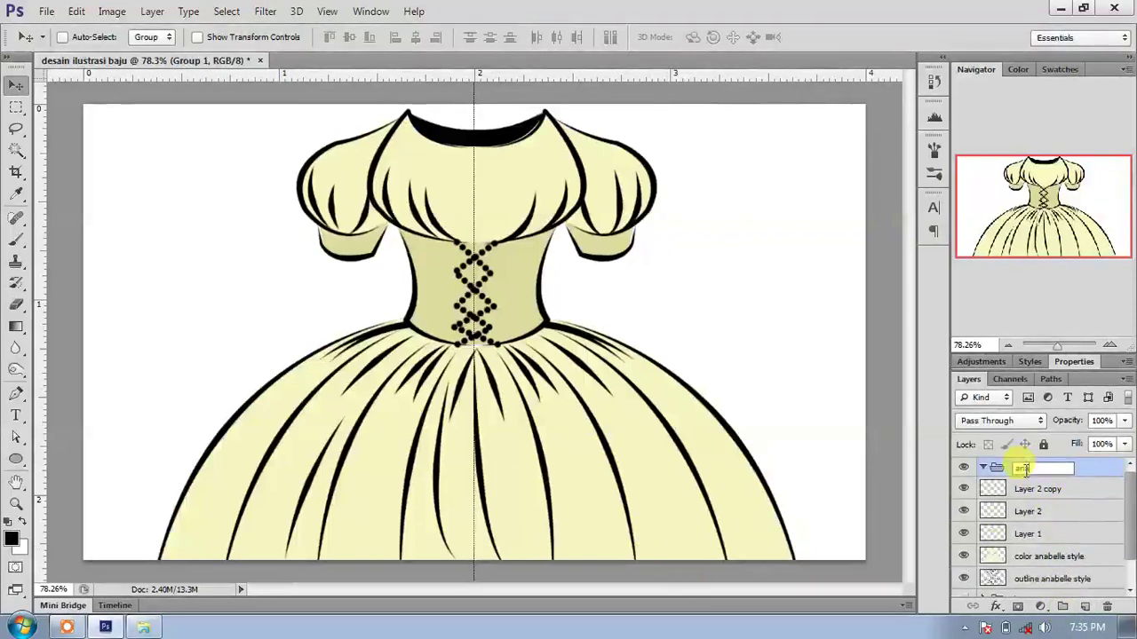
{"action": "type", "text": "belle"}
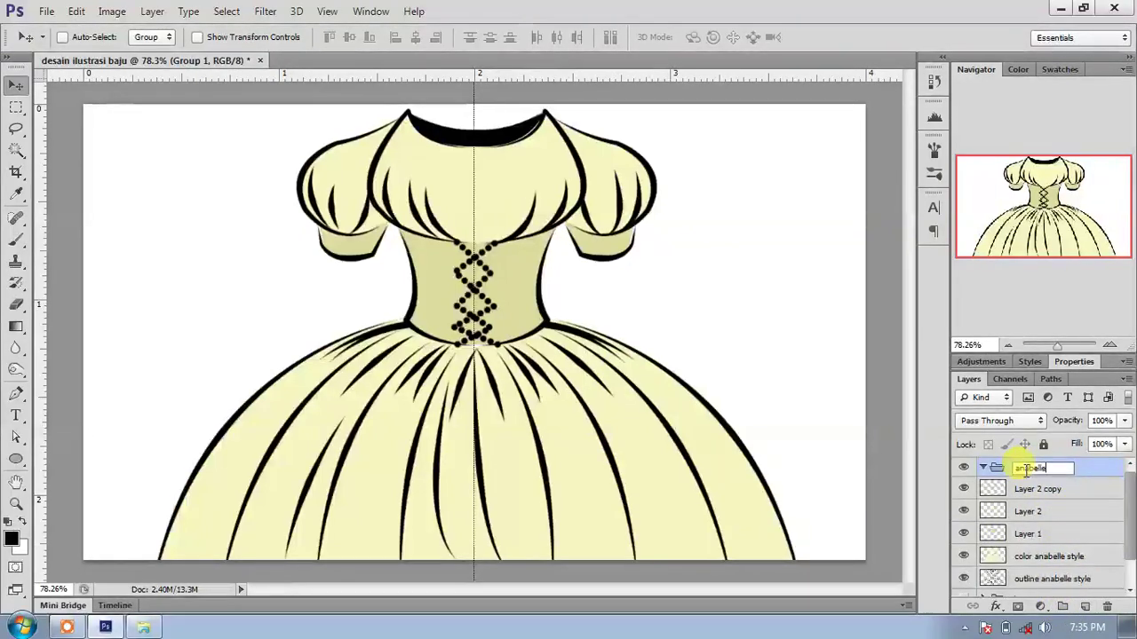
{"action": "type", "text": " style "}
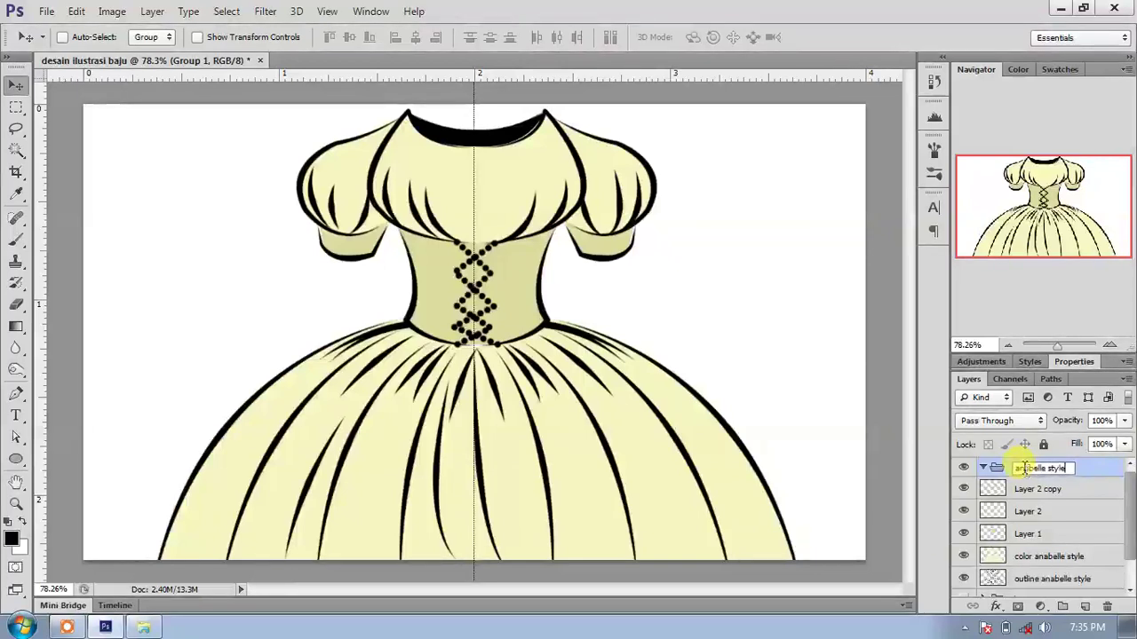
{"action": "type", "text": "f"}
{"action": "key", "text": "BackSpace"}
{"action": "type", "text": "dre"}
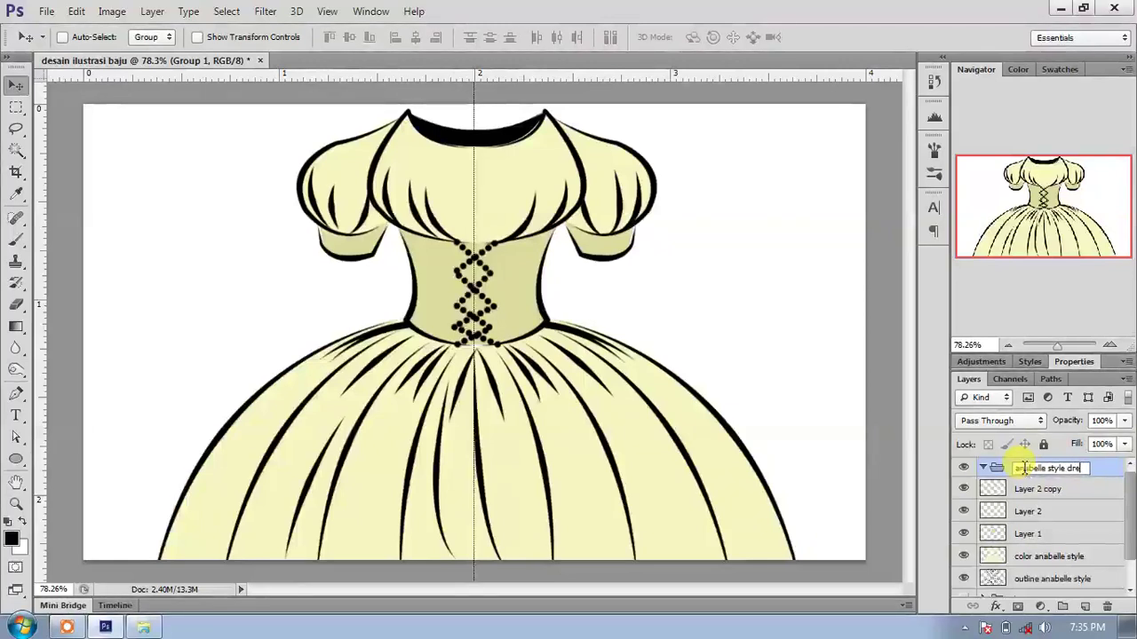
{"action": "type", "text": "ss"}
{"action": "key", "text": "Return"}
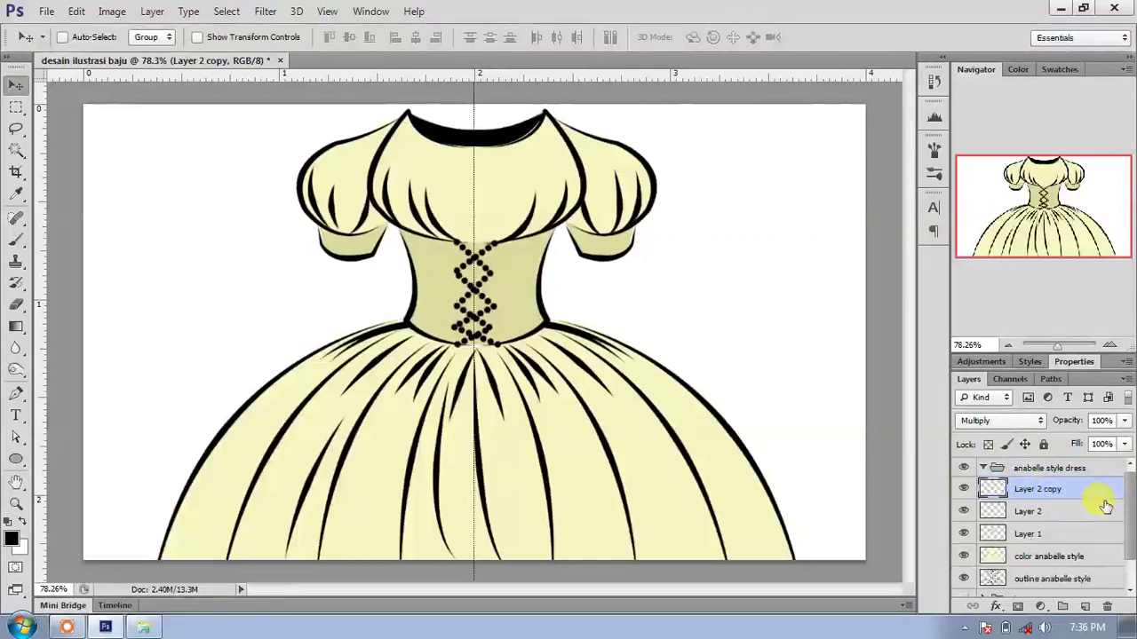
Move all layers from "Layer 2 copy" down to "outline anabelle style" into the "anabelle style dress" group.
{"action": "scroll", "coordinate": [1124, 480], "scroll_direction": "down", "scroll_amount": 2}
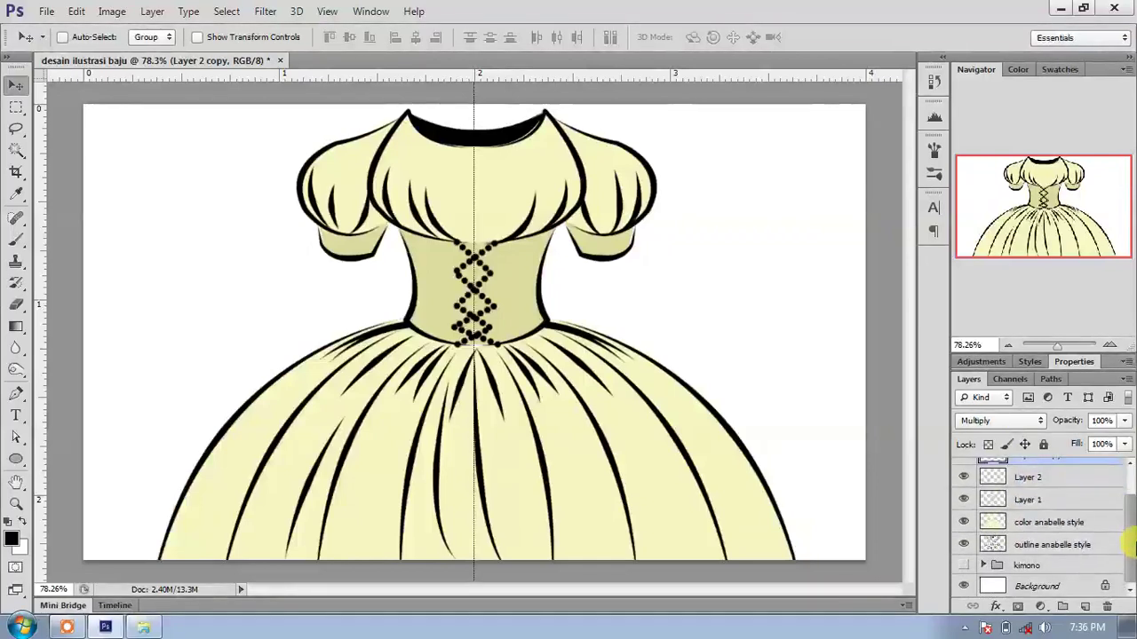
{"action": "left_click", "coordinate": [1064, 544], "text": "shift"}
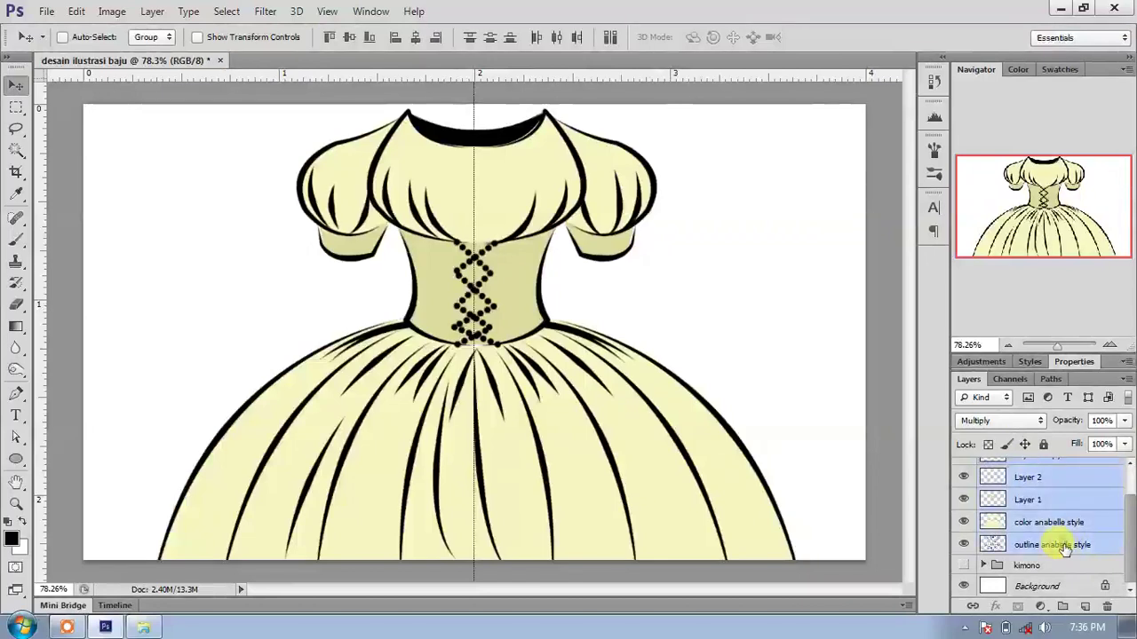
{"action": "left_click_drag", "start_coordinate": [1131, 537], "coordinate": [1133, 492]}
{"action": "left_click_drag", "start_coordinate": [1061, 493], "coordinate": [1052, 469]}
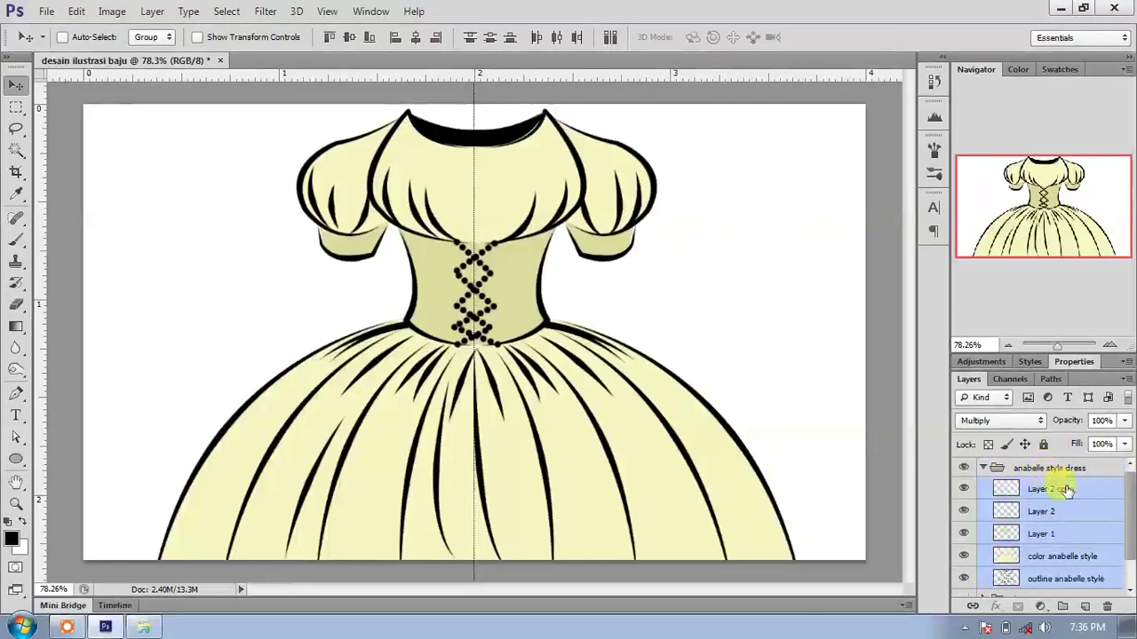
Show the kimono group, scale the "anabelle style dress" group to about 88%, and place it to the right of the kimono.
{"action": "left_click", "coordinate": [986, 468]}
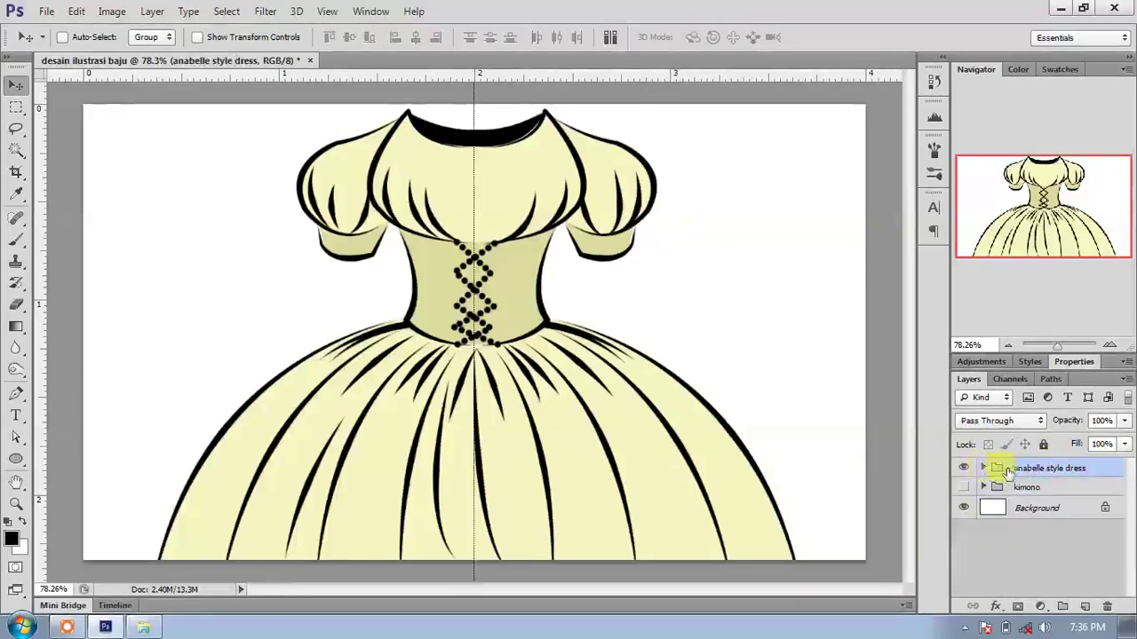
{"action": "left_click", "coordinate": [964, 487]}
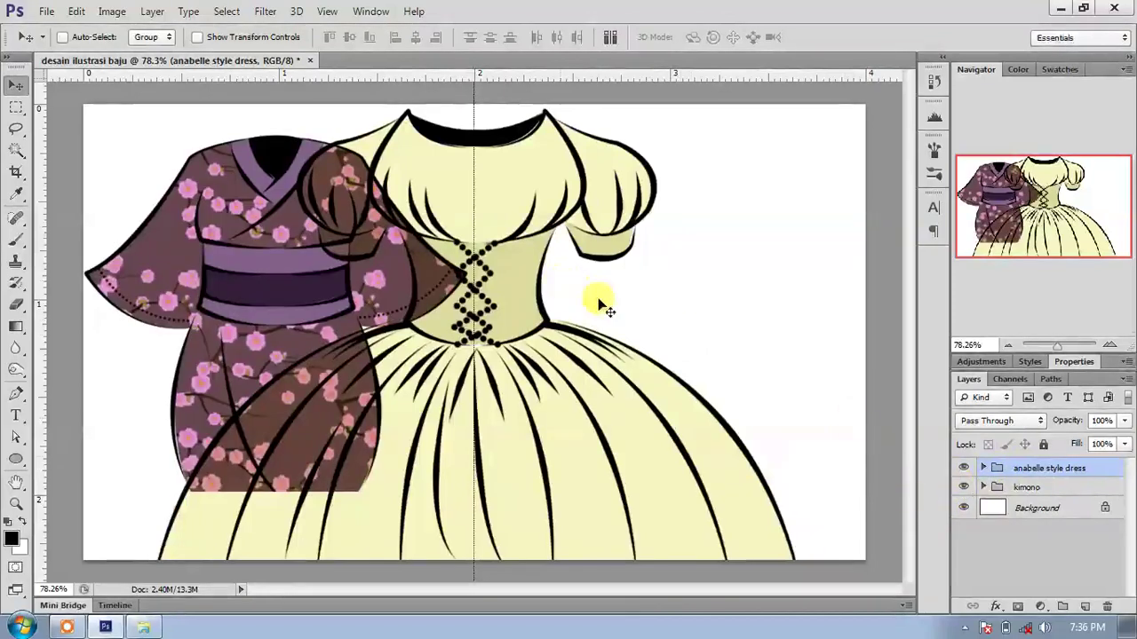
{"action": "key", "text": "ctrl+t"}
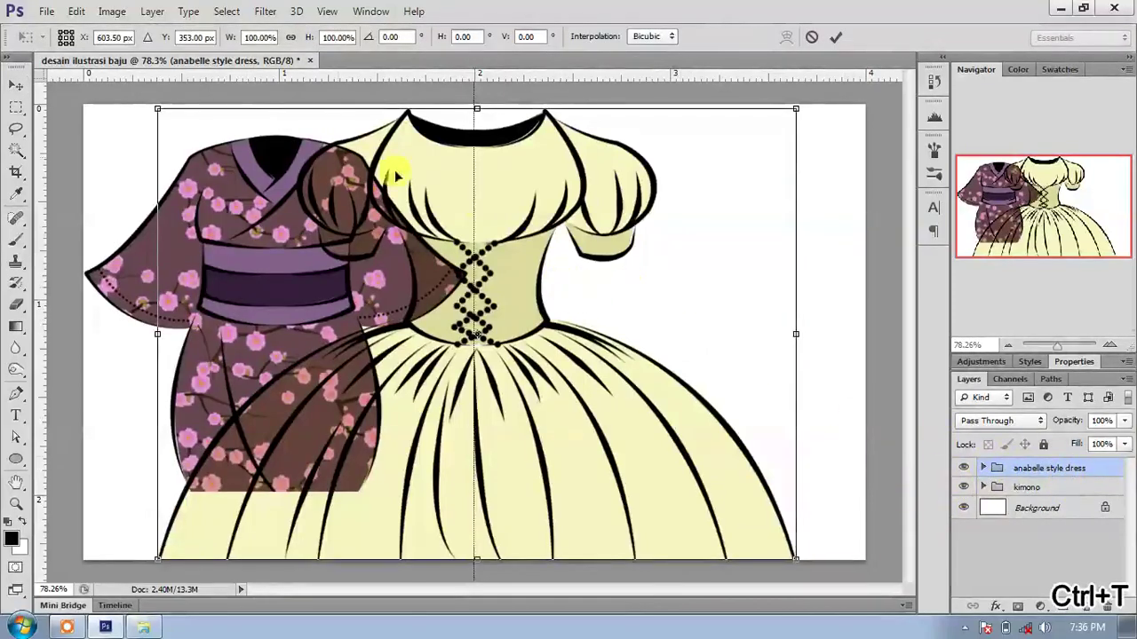
{"action": "left_click_drag", "start_coordinate": [153, 110], "coordinate": [338, 208]}
{"action": "left_click_drag", "start_coordinate": [797, 226], "coordinate": [880, 156]}
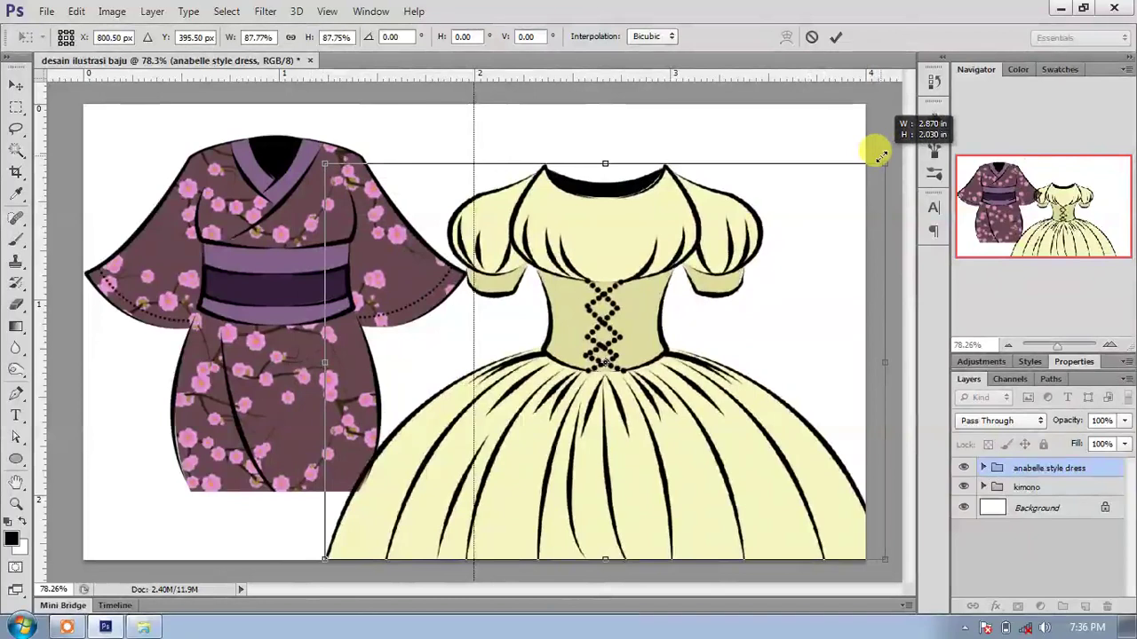
{"action": "left_click_drag", "start_coordinate": [881, 156], "coordinate": [881, 156]}
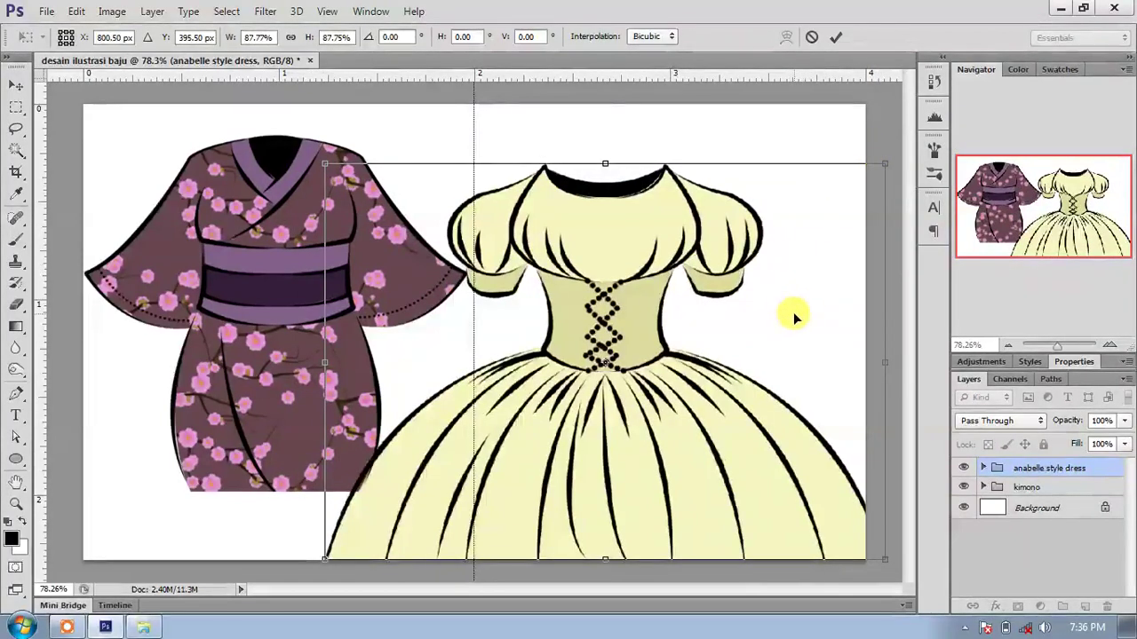
{"action": "key", "text": "Return"}
{"action": "left_click_drag", "start_coordinate": [751, 406], "coordinate": [806, 417]}
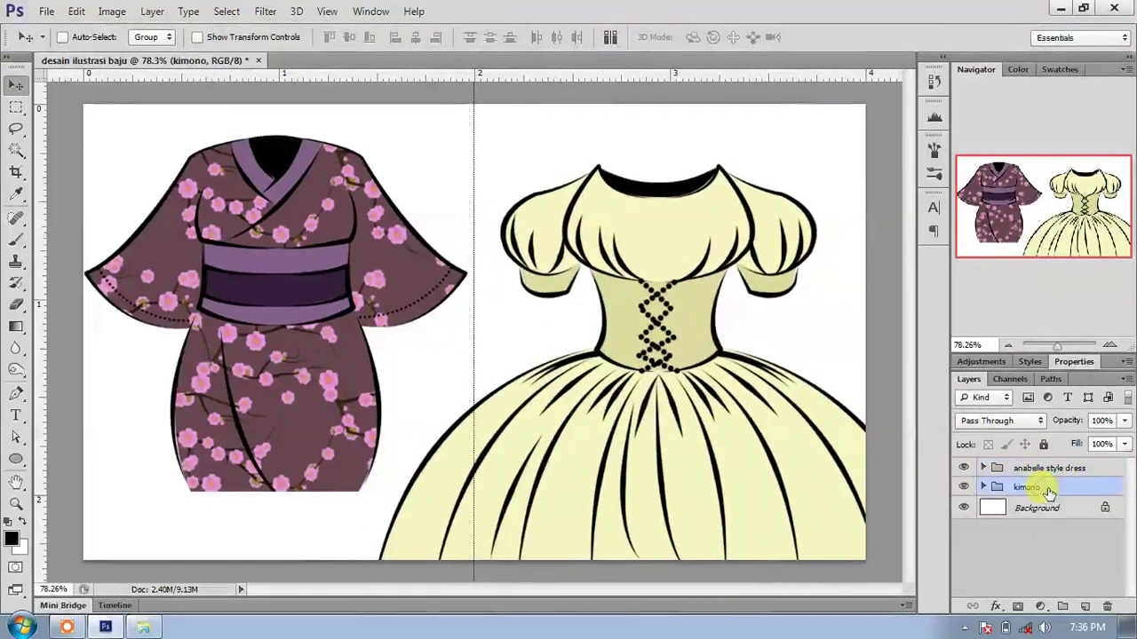
Scale the kimono group up to about 115% and shift it slightly down and left, clear of the yellow dress.
{"action": "key", "text": "ctrl+t"}
{"action": "left_click_drag", "start_coordinate": [466, 491], "coordinate": [538, 530]}
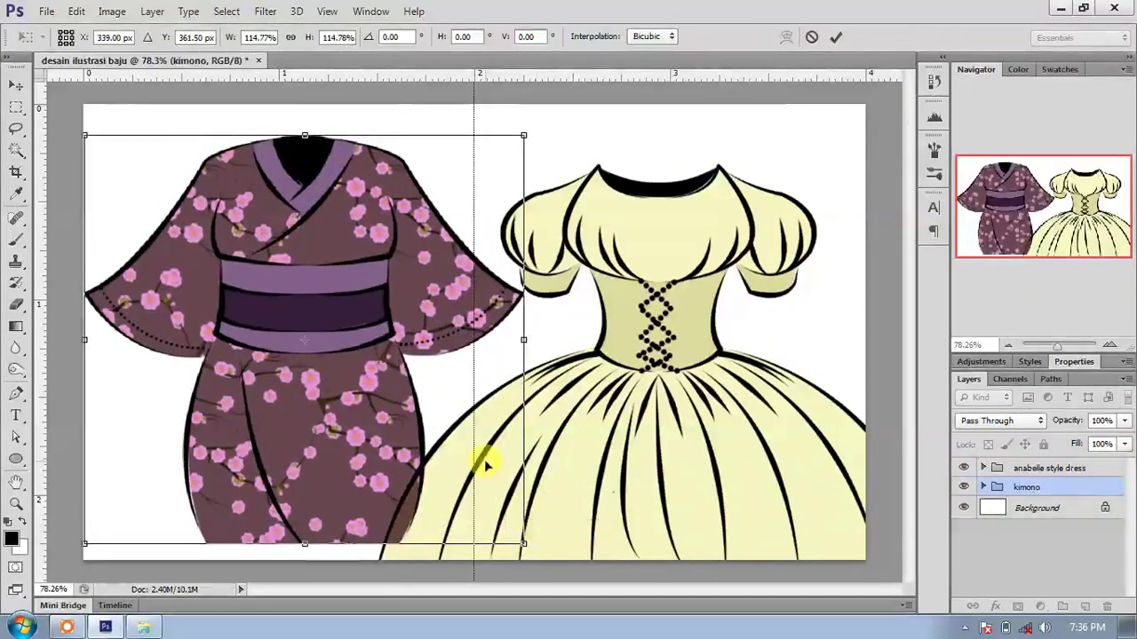
{"action": "left_click_drag", "start_coordinate": [404, 444], "coordinate": [378, 453]}
{"action": "key", "text": "Return"}
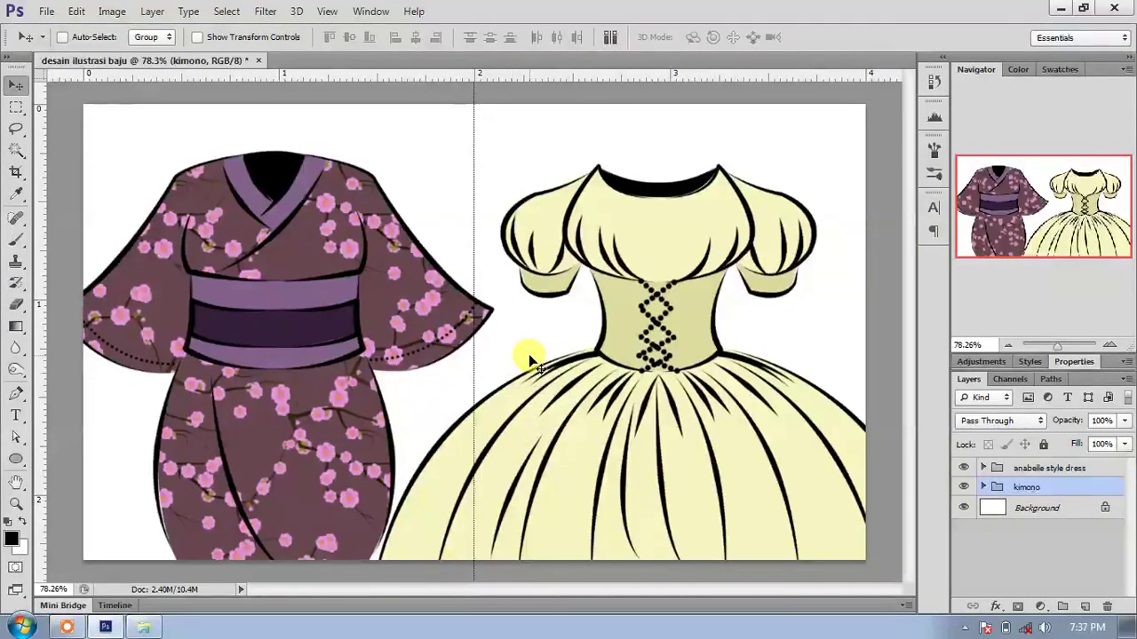
Add the black text "Kimono Dress" in a layer above both dress groups and centre it over the kimono.
{"action": "left_click", "coordinate": [1070, 469]}
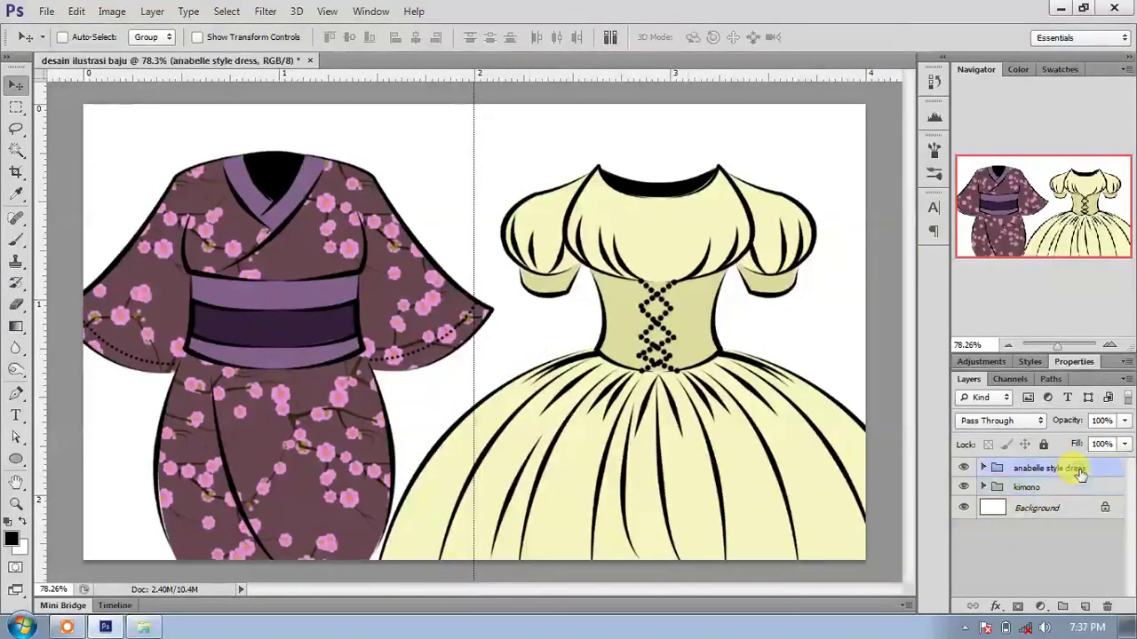
{"action": "left_click", "coordinate": [17, 415]}
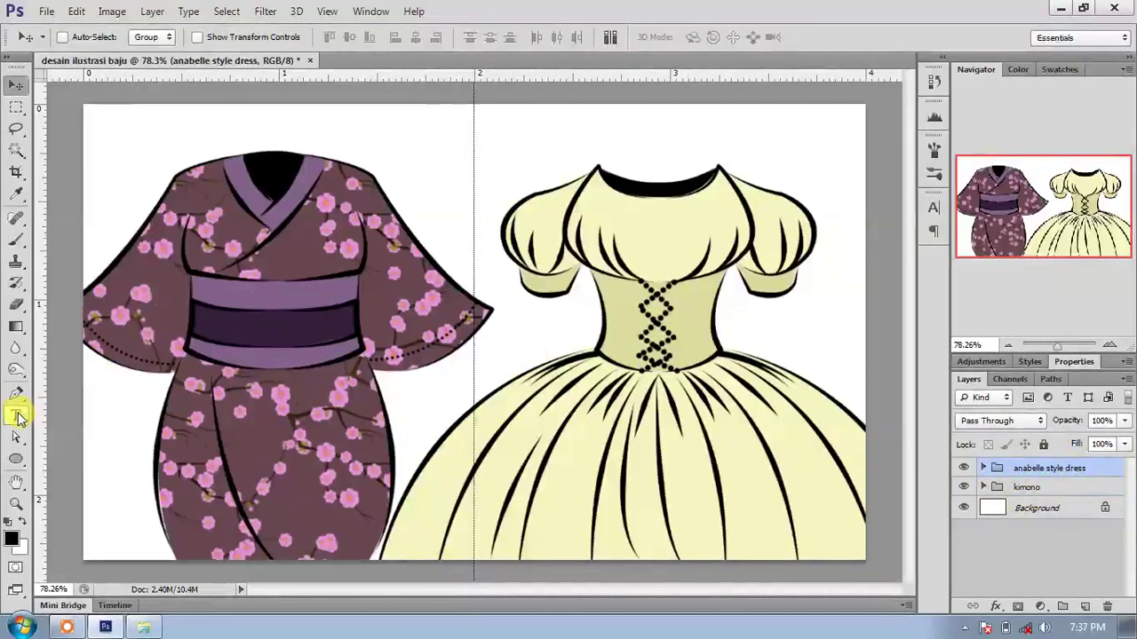
{"action": "left_click", "coordinate": [159, 131]}
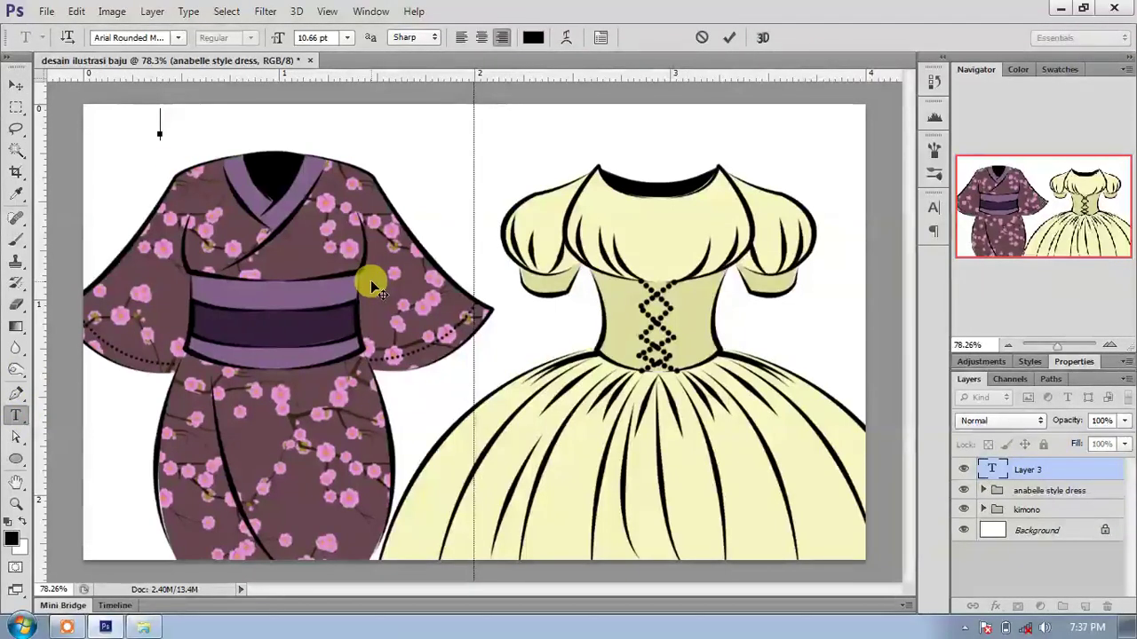
{"action": "type", "text": "Ki"}
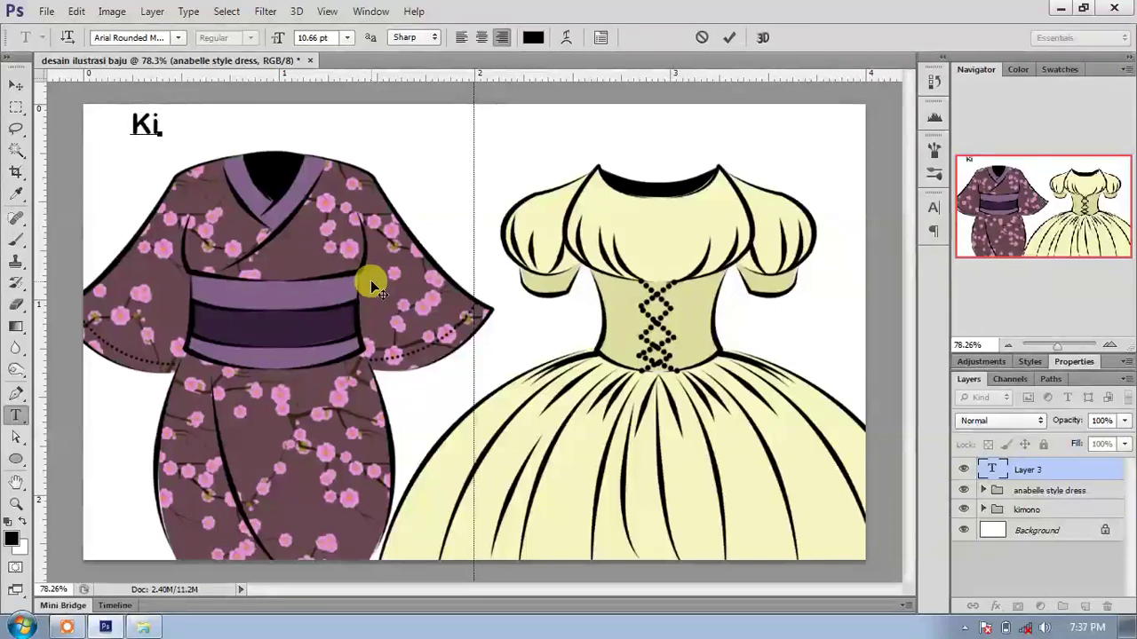
{"action": "type", "text": "mono."}
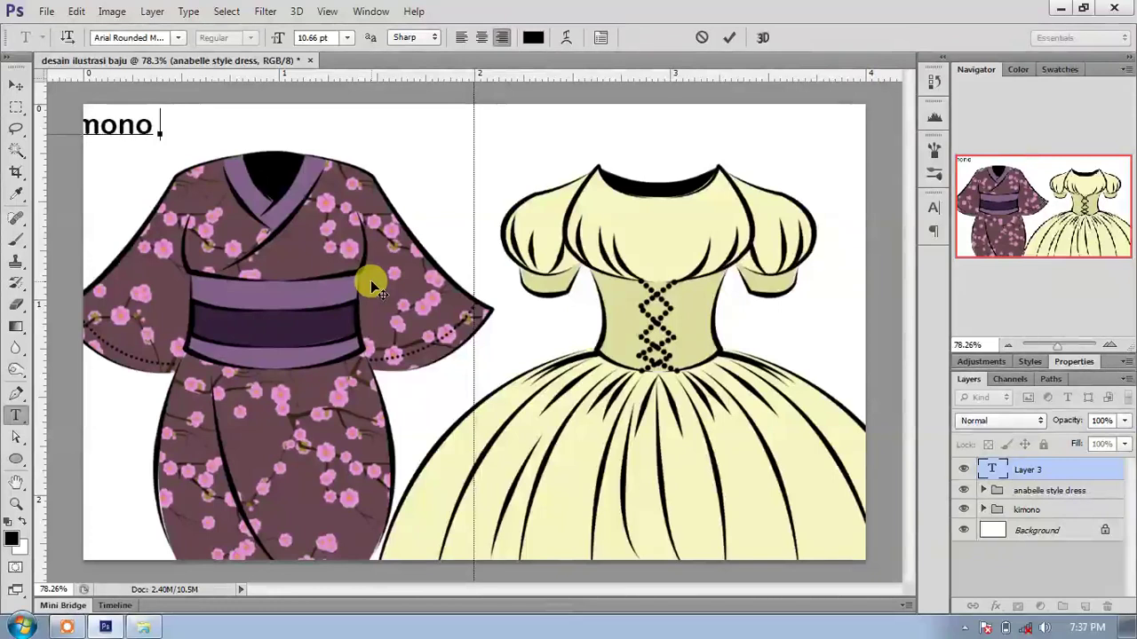
{"action": "type", "text": "Dree"}
{"action": "type", "text": "s"}
{"action": "type", "text": "ss"}
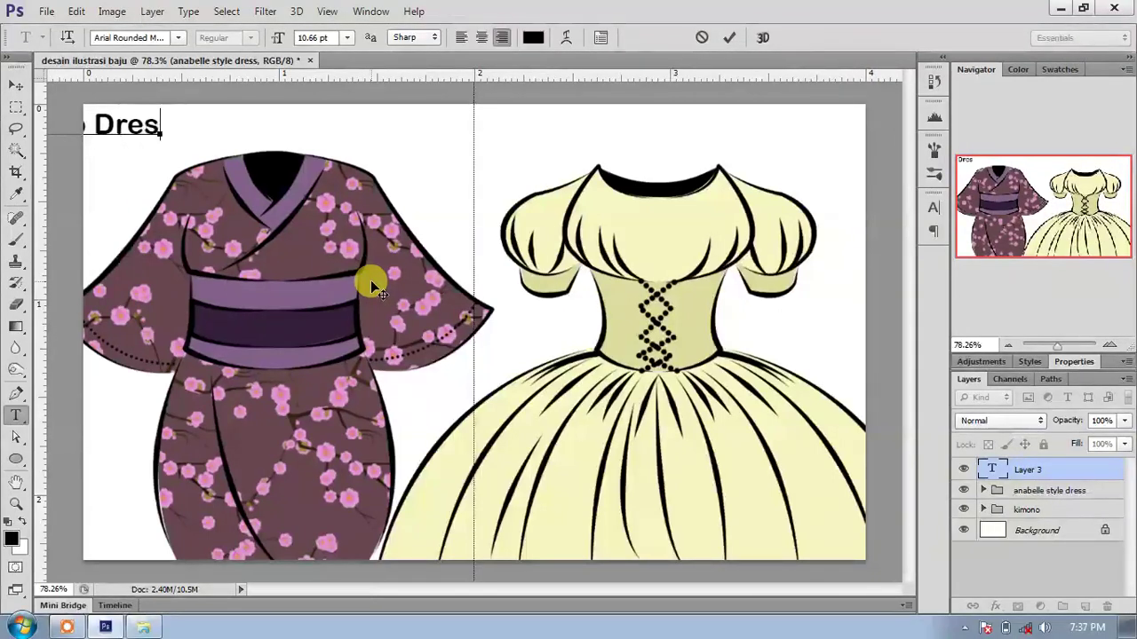
{"action": "left_click", "coordinate": [16, 85]}
{"action": "left_click_drag", "start_coordinate": [122, 127], "coordinate": [317, 149]}
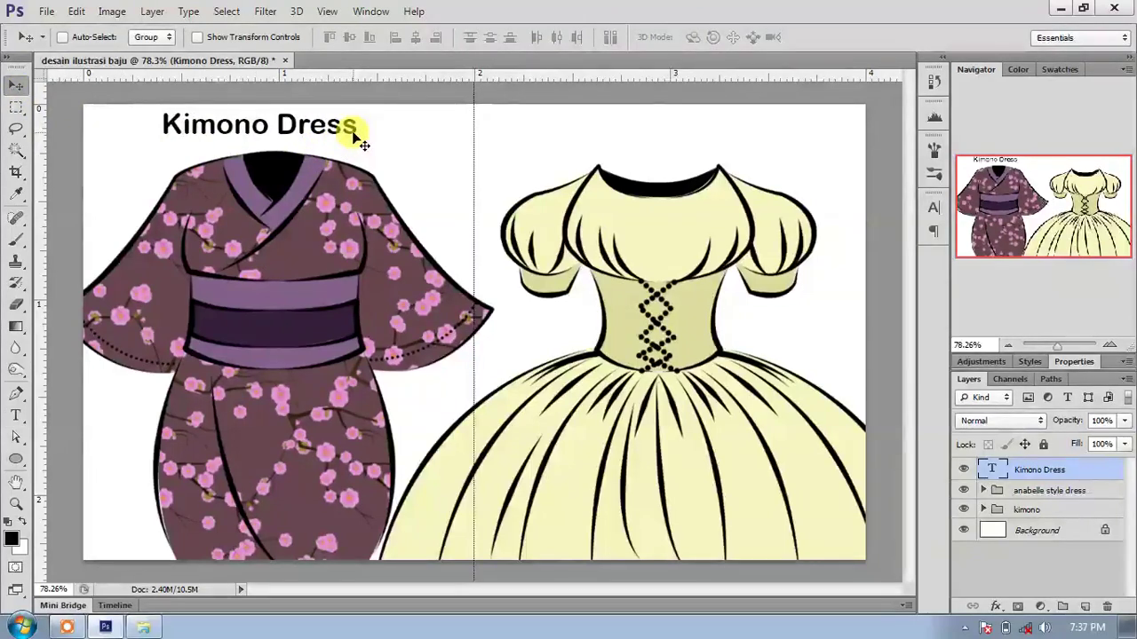
{"action": "key", "text": "ctrl+j"}
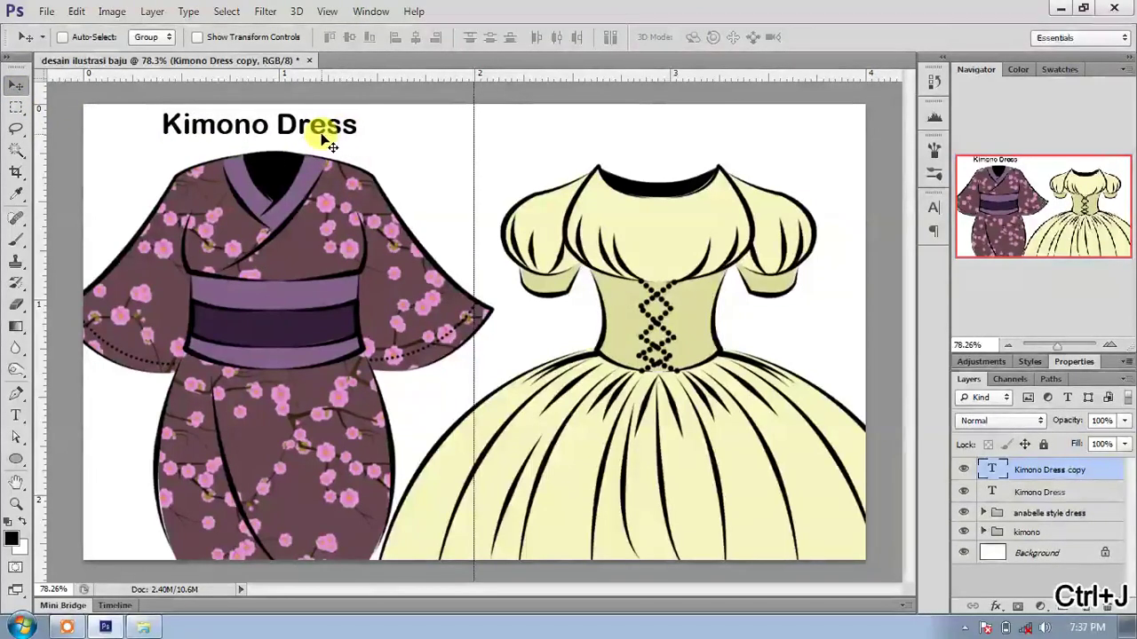
{"action": "key", "text": "ctrl+z"}
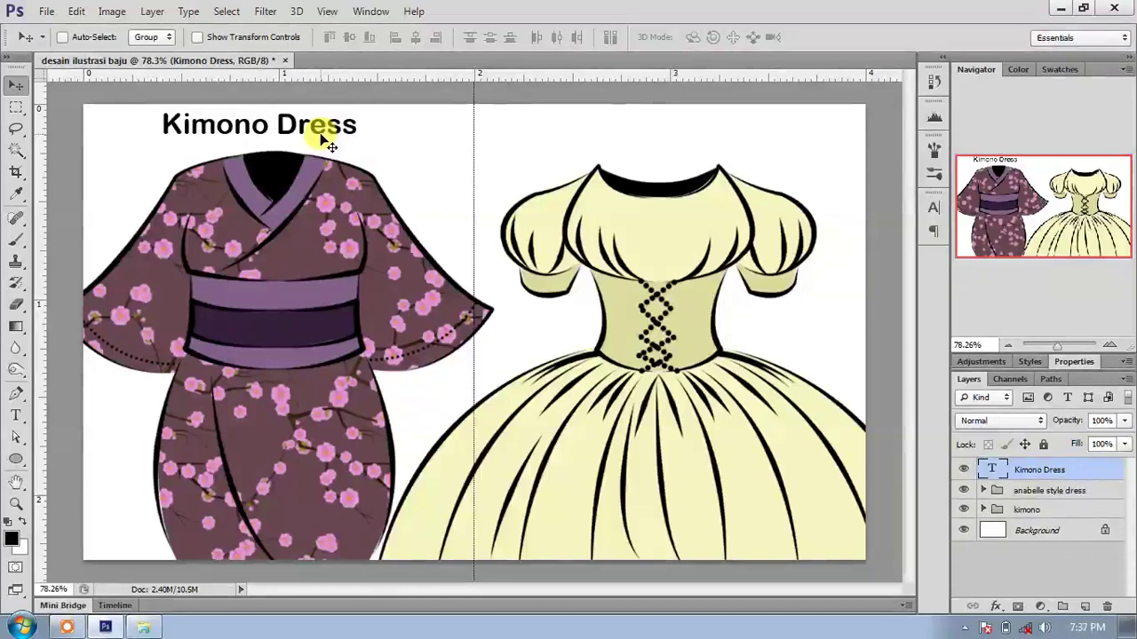
{"action": "scroll", "coordinate": [311, 124], "scroll_direction": "up", "scroll_amount": 1}
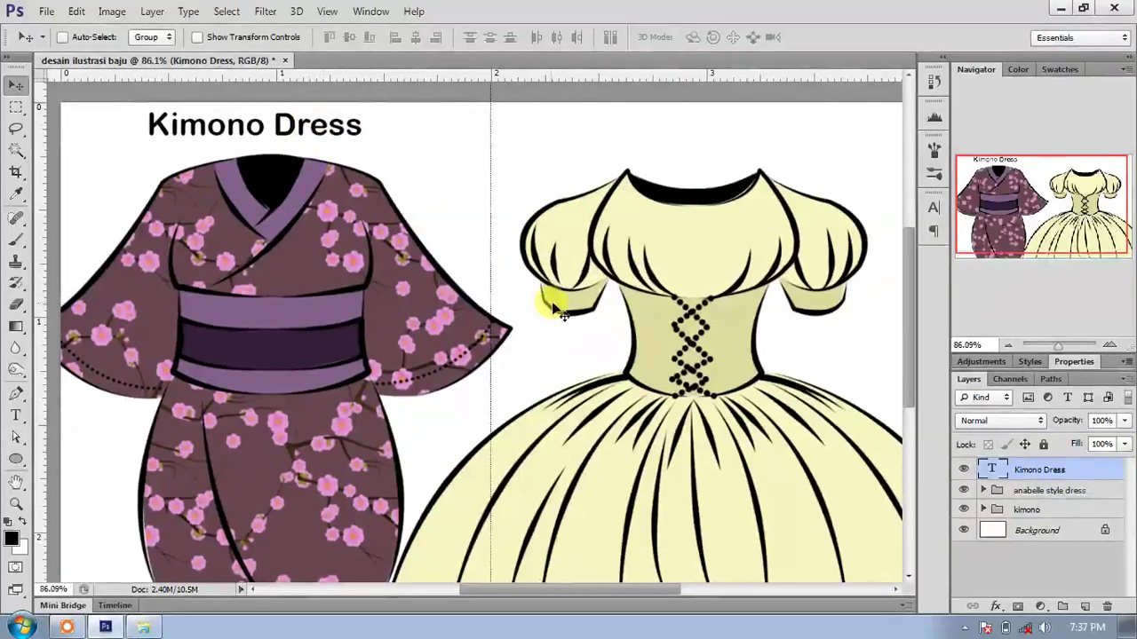
{"action": "scroll", "coordinate": [551, 308], "scroll_direction": "down", "scroll_amount": 2}
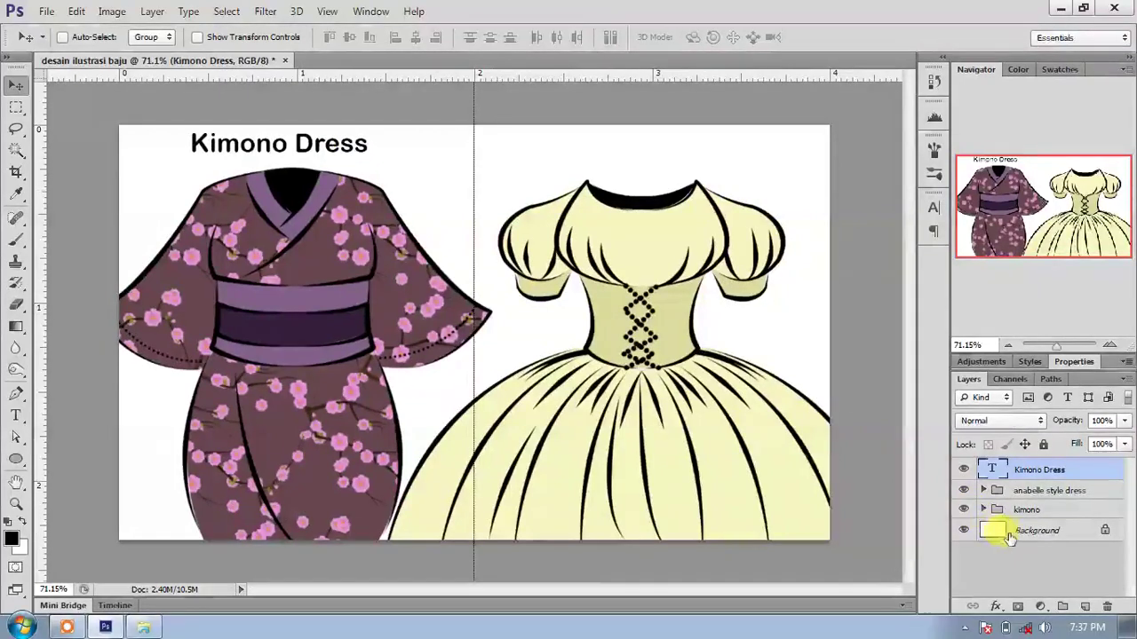
Create a new layer directly above the Background and open the colour choice for filling it.
{"action": "left_click", "coordinate": [1037, 530]}
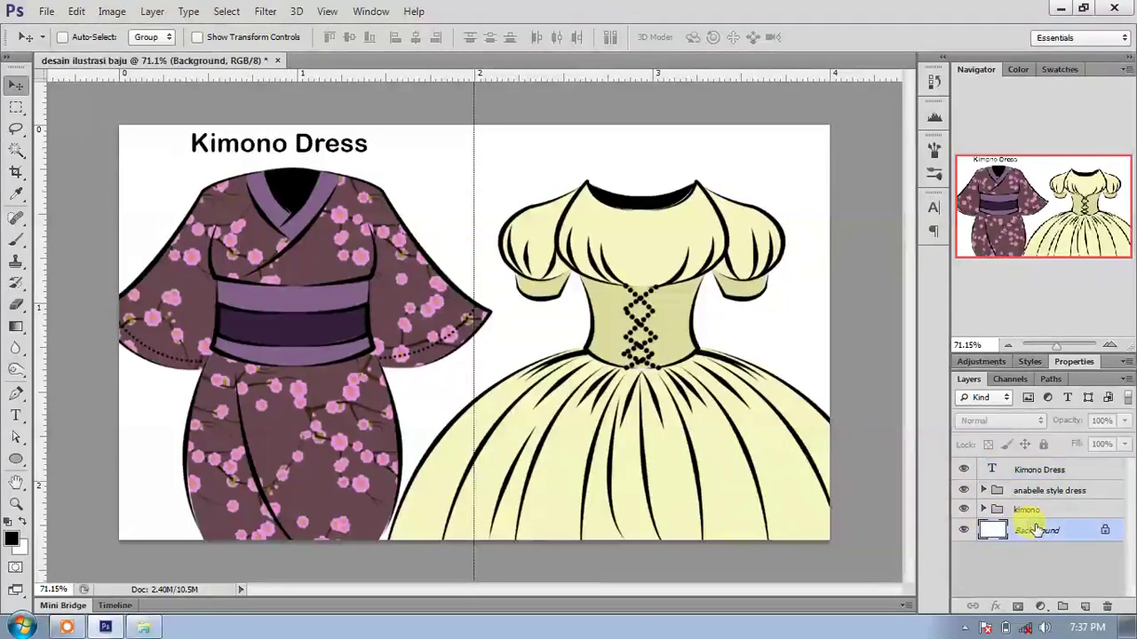
{"action": "left_click", "coordinate": [1084, 606]}
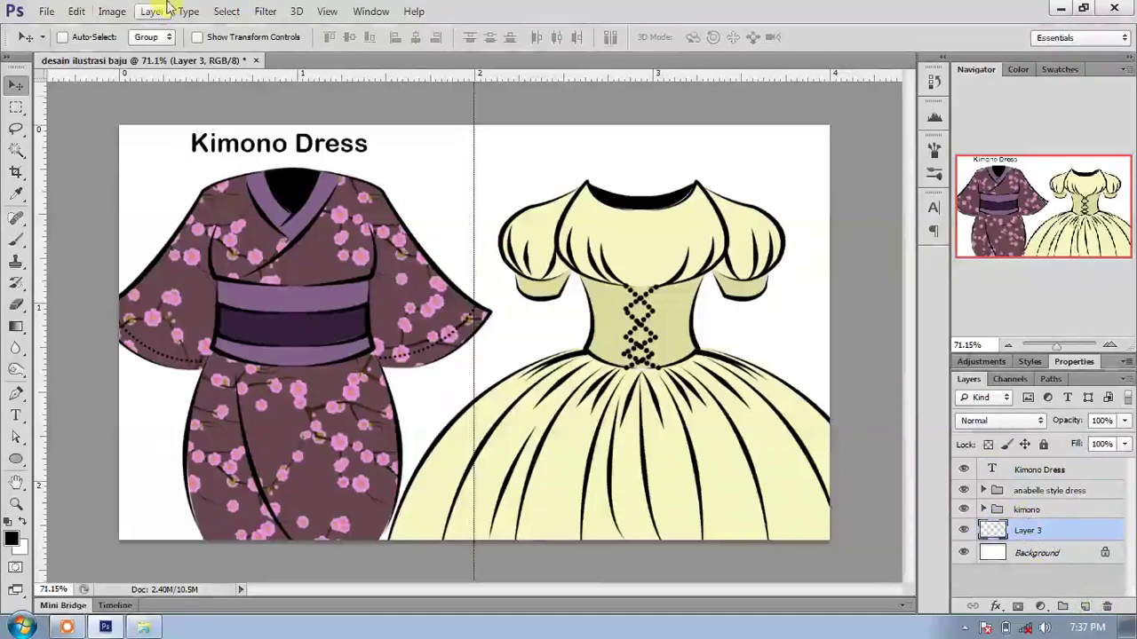
{"action": "left_click", "coordinate": [77, 12]}
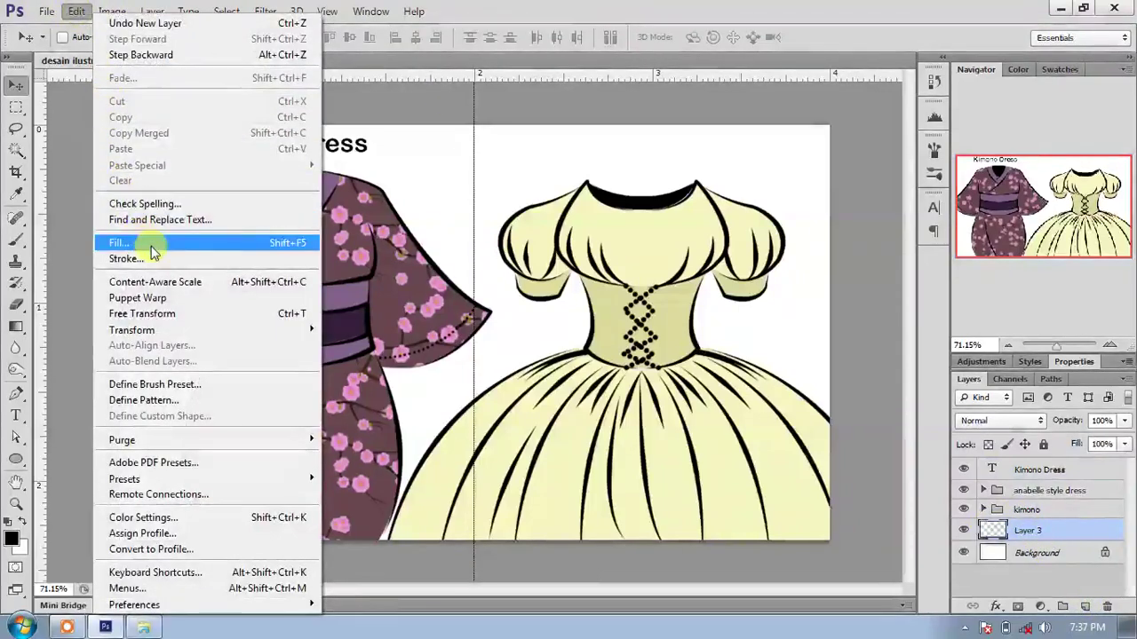
{"action": "left_click", "coordinate": [149, 246]}
{"action": "left_click", "coordinate": [609, 154]}
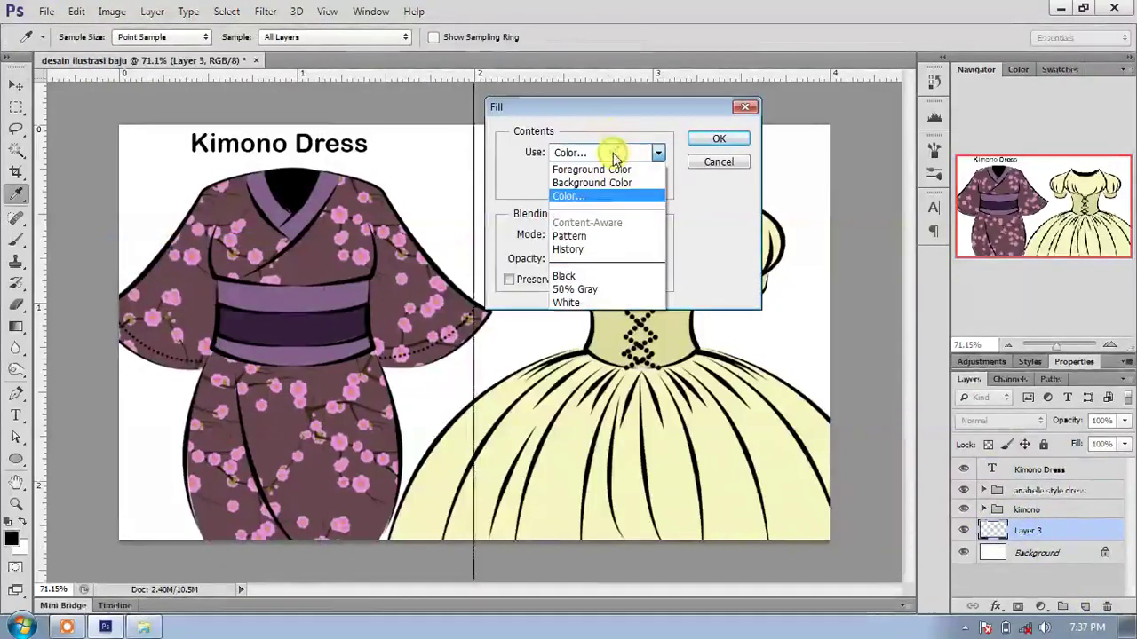
{"action": "left_click", "coordinate": [605, 200]}
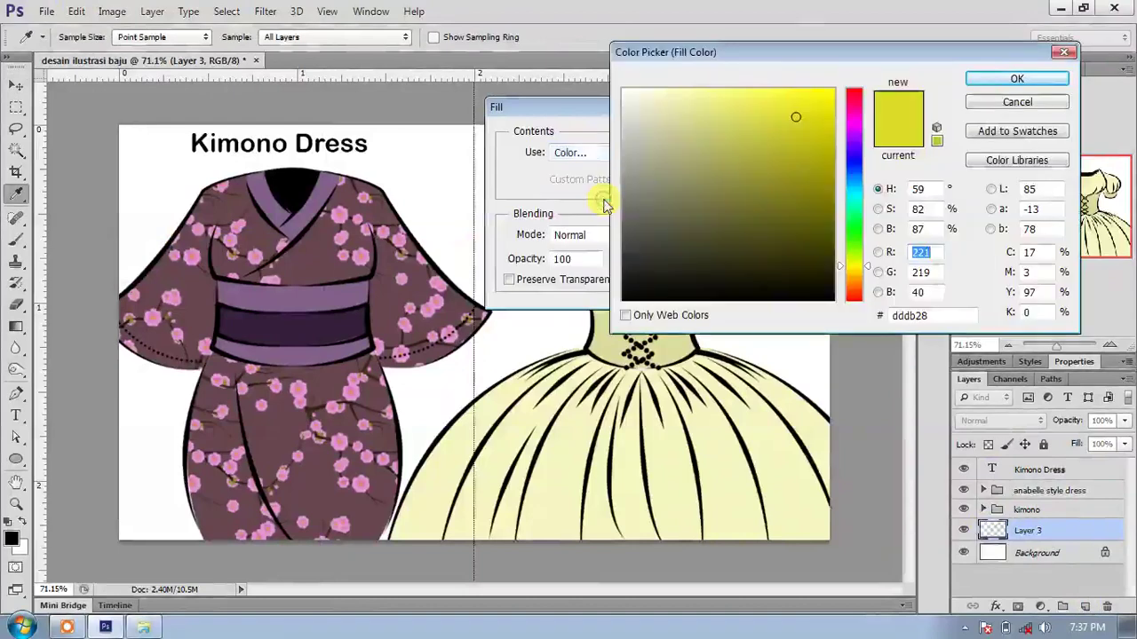
Fill the new layer with the dark yellow-brown colour #7a6217 in Normal mode at 100% opacity.
{"action": "left_click", "coordinate": [700, 179]}
{"action": "left_click", "coordinate": [667, 179]}
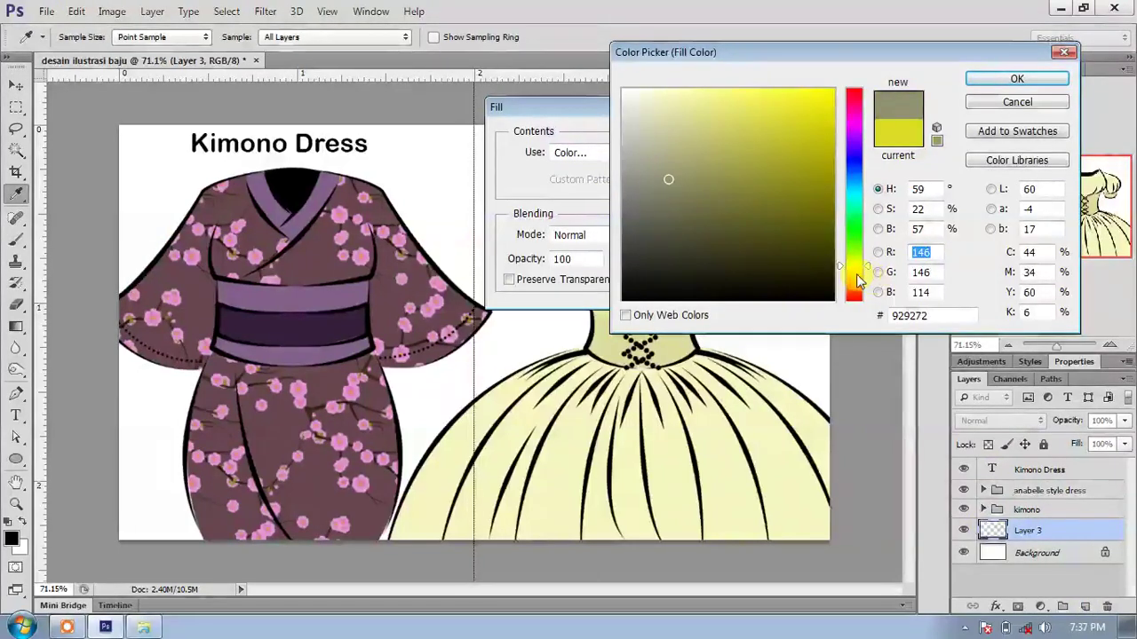
{"action": "left_click_drag", "start_coordinate": [859, 283], "coordinate": [859, 284]}
{"action": "left_click", "coordinate": [770, 244]}
{"action": "mouse_move", "coordinate": [756, 235]}
{"action": "left_mouse_down"}
{"action": "mouse_move", "coordinate": [650, 195]}
{"action": "mouse_move", "coordinate": [682, 212]}
{"action": "mouse_move", "coordinate": [685, 198]}
{"action": "mouse_move", "coordinate": [750, 232]}
{"action": "mouse_move", "coordinate": [753, 261]}
{"action": "mouse_move", "coordinate": [758, 223]}
{"action": "mouse_move", "coordinate": [778, 214]}
{"action": "left_mouse_up"}
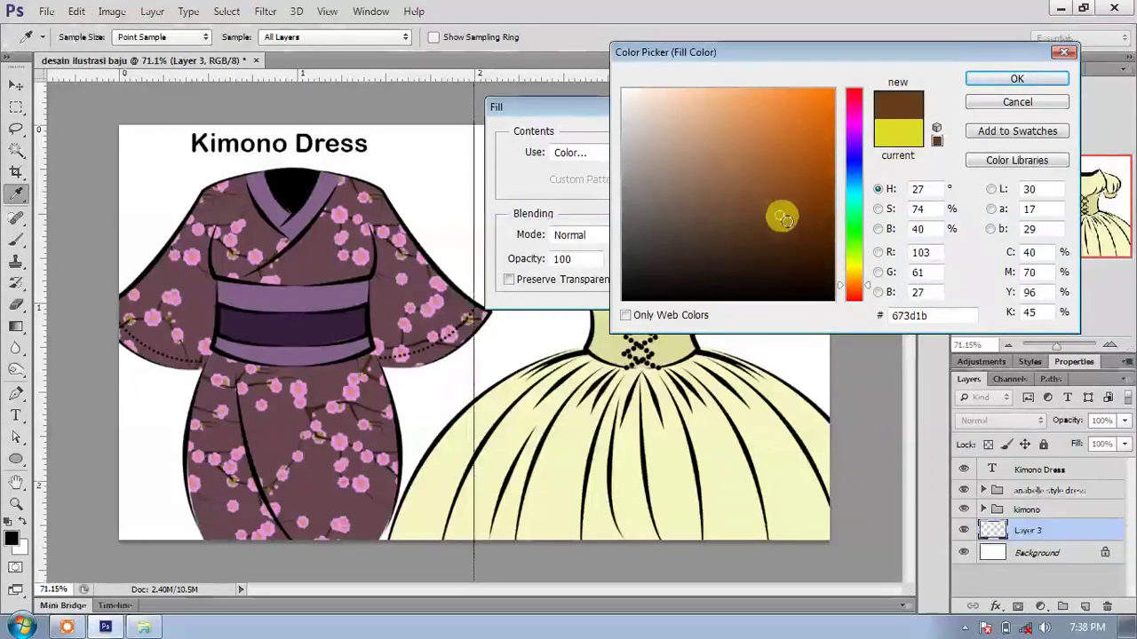
{"action": "left_click", "coordinate": [856, 284]}
{"action": "left_click_drag", "start_coordinate": [857, 286], "coordinate": [851, 273]}
{"action": "left_click", "coordinate": [802, 213]}
{"action": "left_click", "coordinate": [794, 199]}
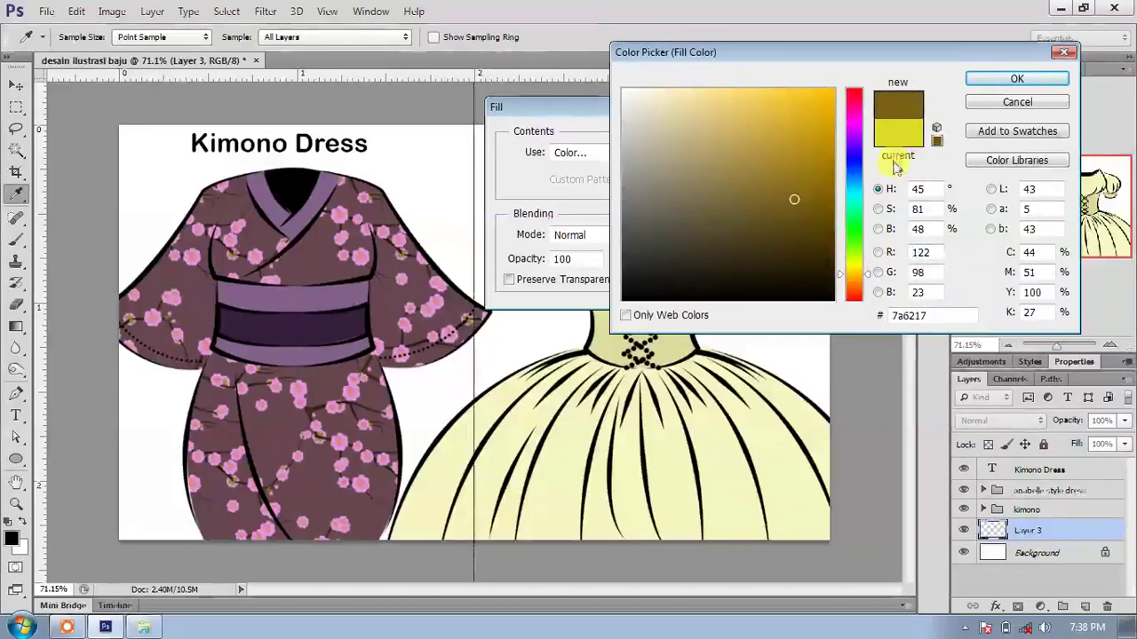
{"action": "left_click", "coordinate": [1004, 83]}
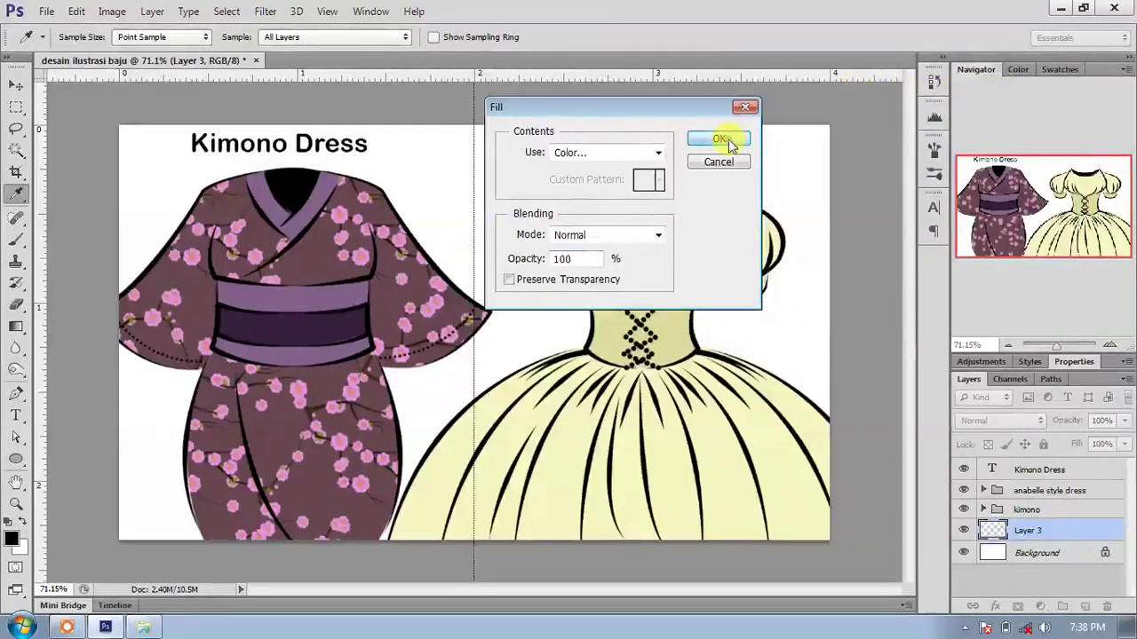
{"action": "left_click", "coordinate": [726, 140]}
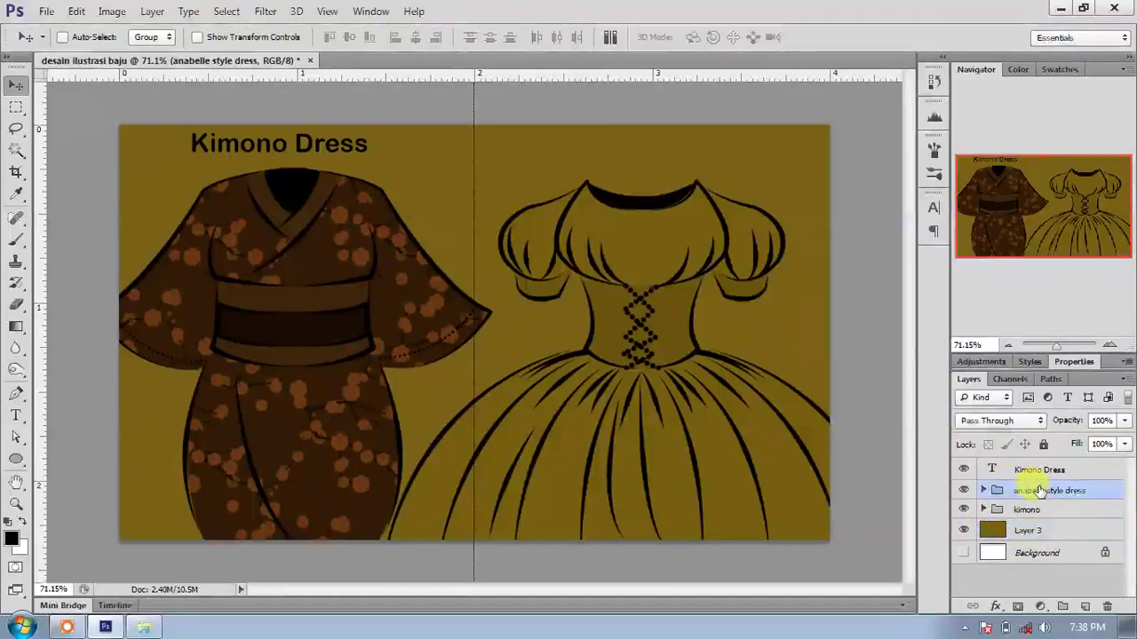
Delete the brown-filled layer and make the white Background visible.
{"action": "left_click", "coordinate": [964, 531]}
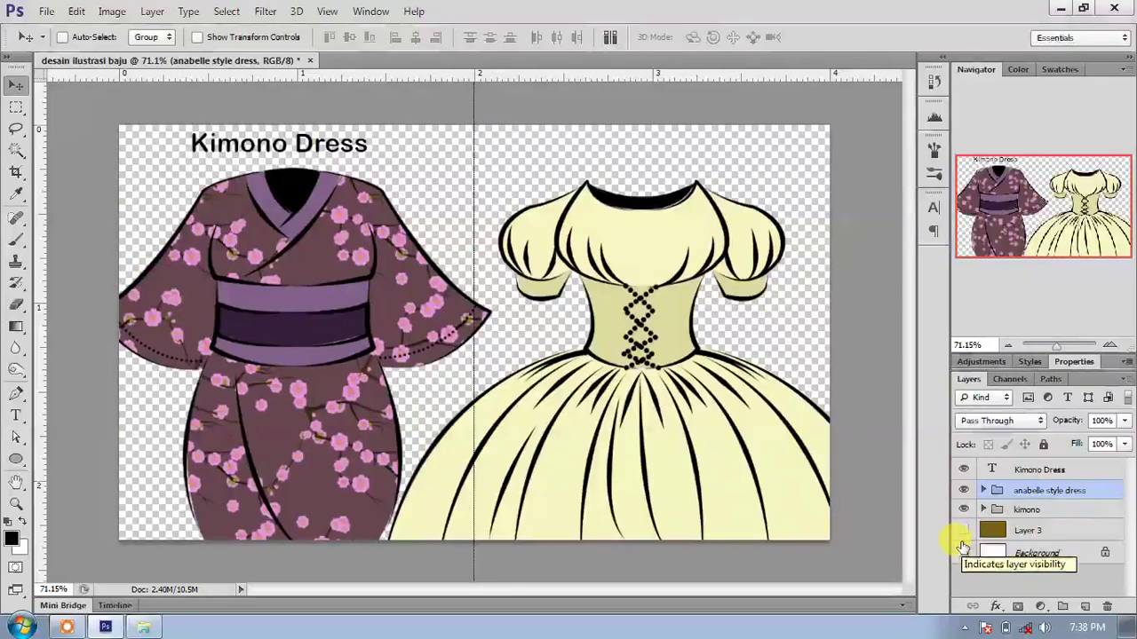
{"action": "left_click", "coordinate": [963, 552]}
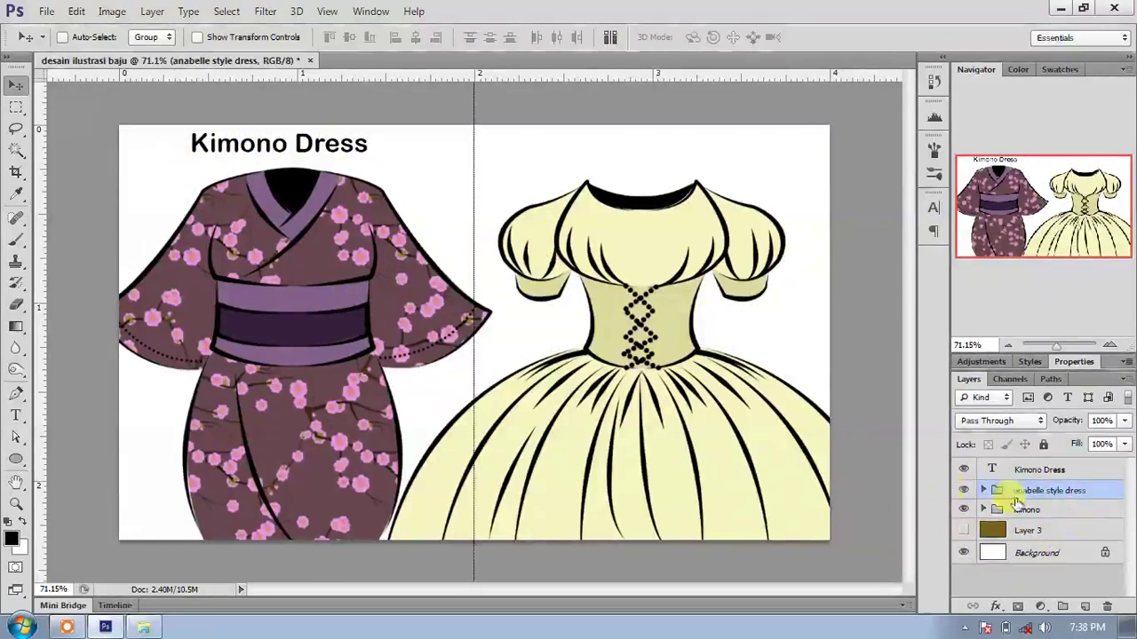
{"action": "left_click", "coordinate": [1045, 531]}
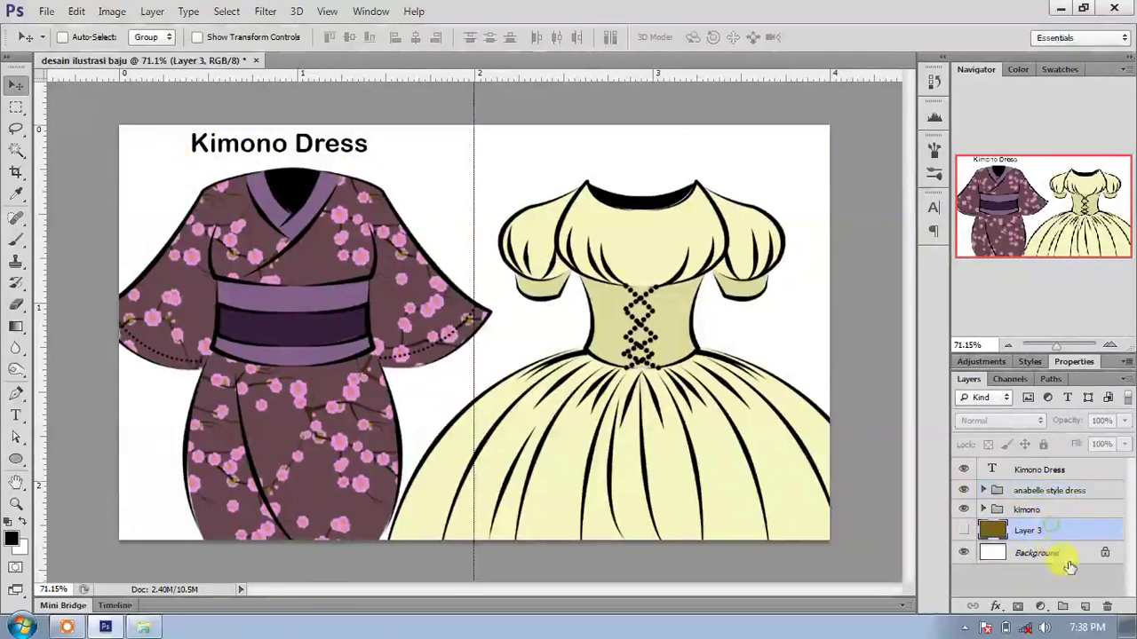
{"action": "left_click", "coordinate": [1105, 607]}
{"action": "left_click", "coordinate": [530, 242]}
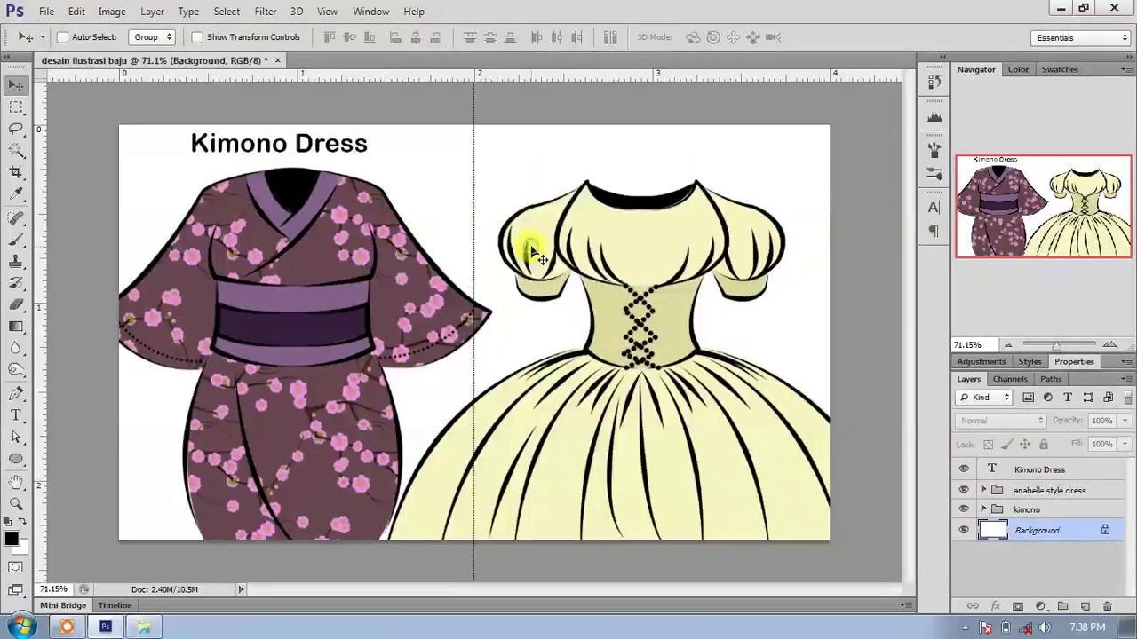
Duplicate the "Kimono Dress" text layer and place the copy above the yellow dress at the same height.
{"action": "left_click", "coordinate": [1085, 469]}
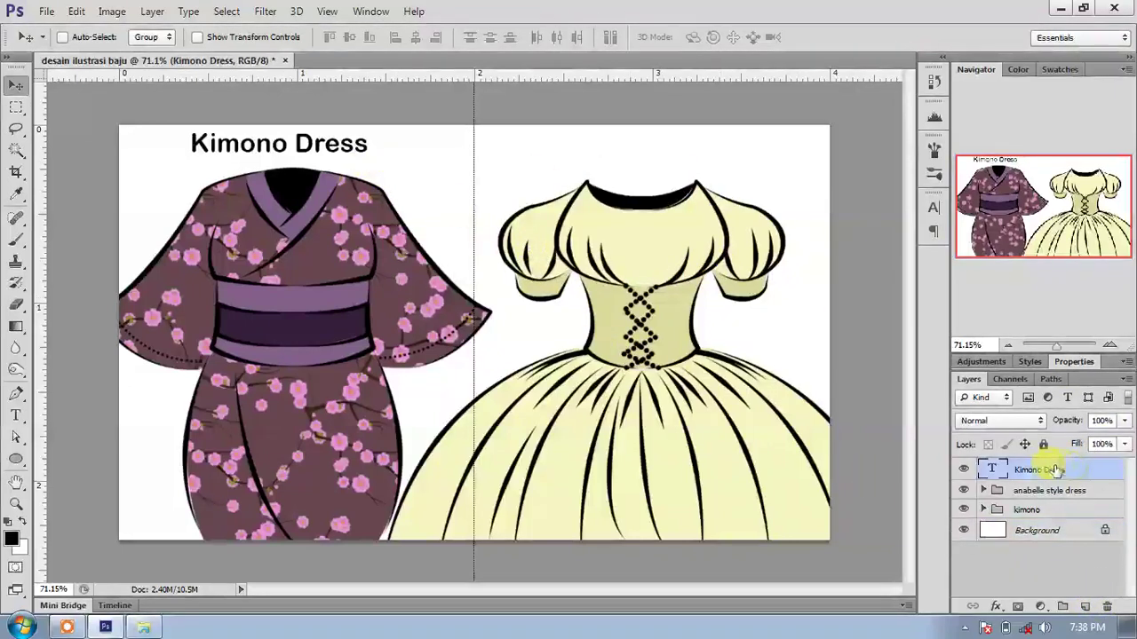
{"action": "key", "text": "ctrl+j"}
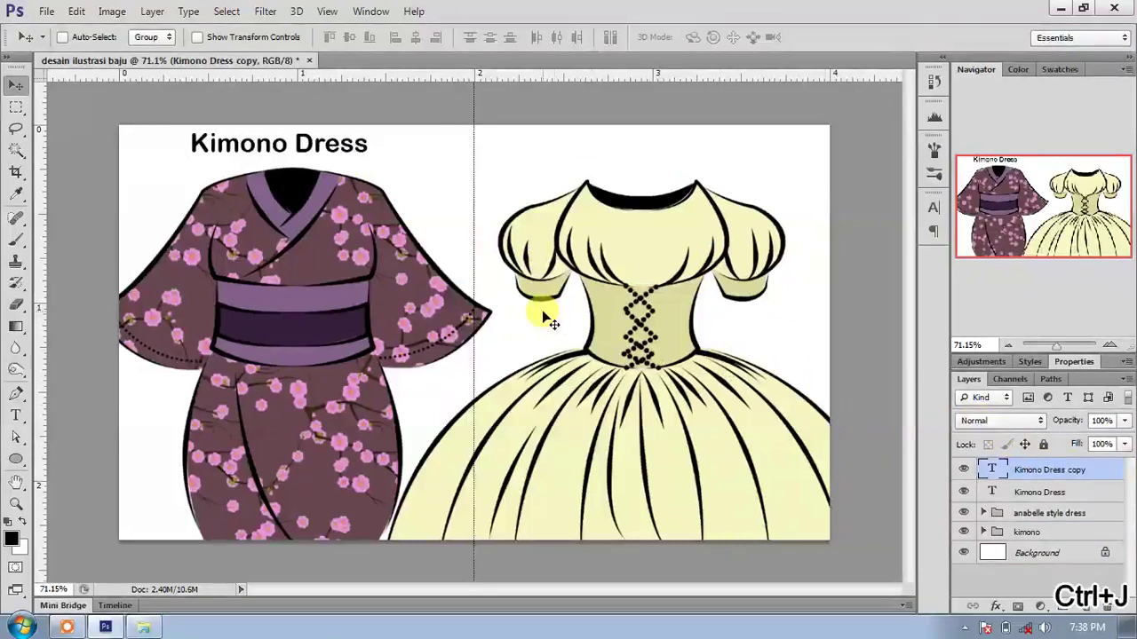
{"action": "left_click_drag", "start_coordinate": [359, 157], "coordinate": [718, 157]}
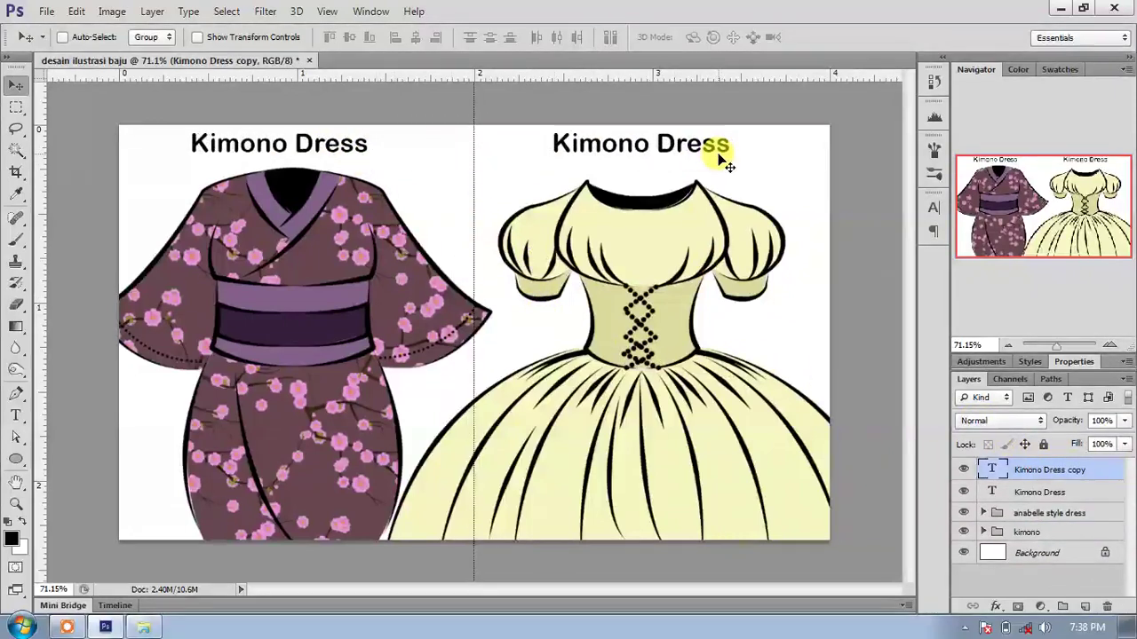
{"action": "scroll", "coordinate": [729, 266], "scroll_direction": "down", "scroll_amount": 1}
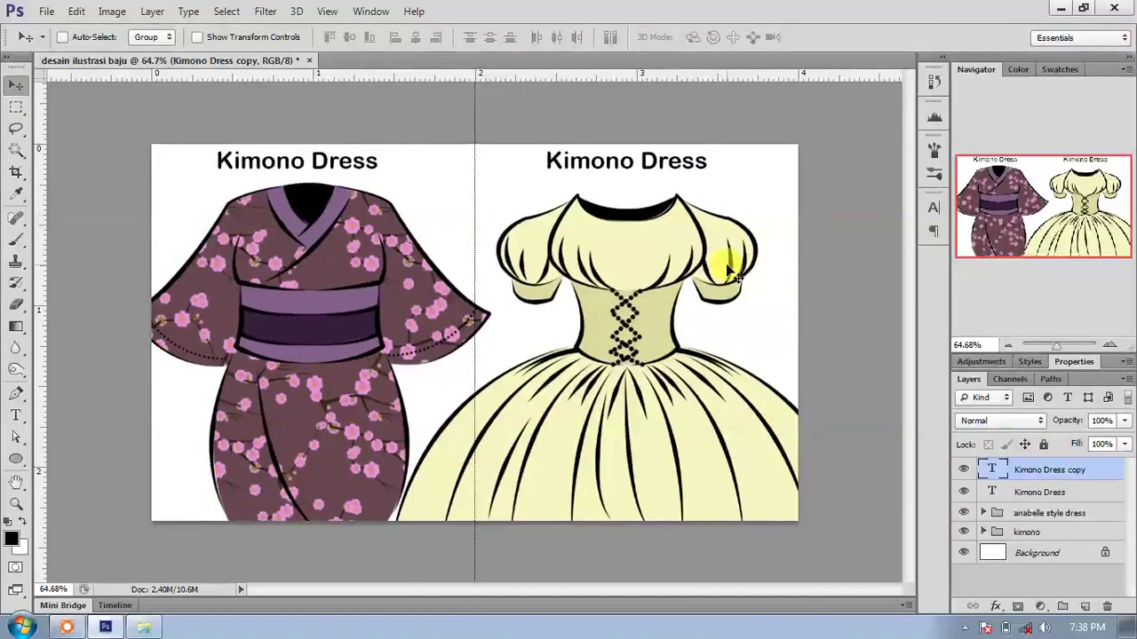